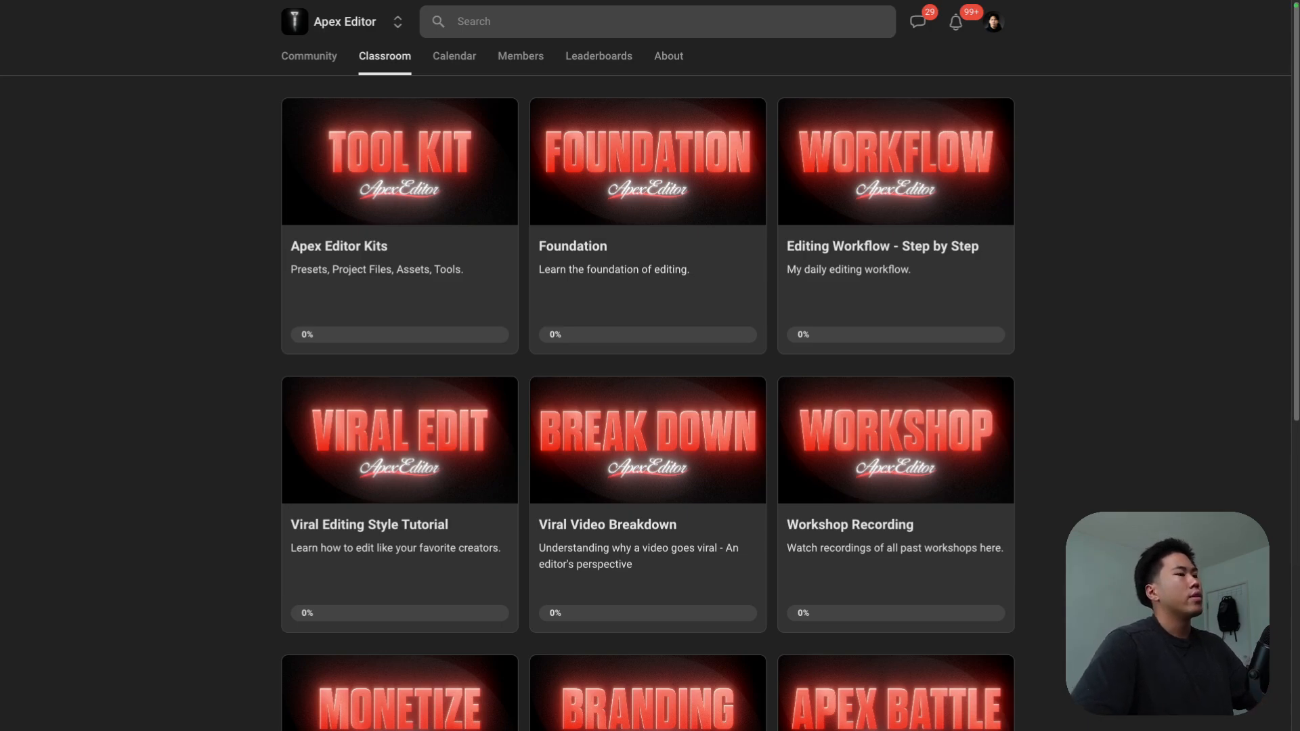
Step: Switch to After Effects and create a new 1920x1080 composition at 29.97 fps with a five-second duration
{"action": "key", "text": "ctrl+Right"}
{"action": "key", "text": "ctrl+Left"}
{"action": "key", "text": "ctrl+Left"}
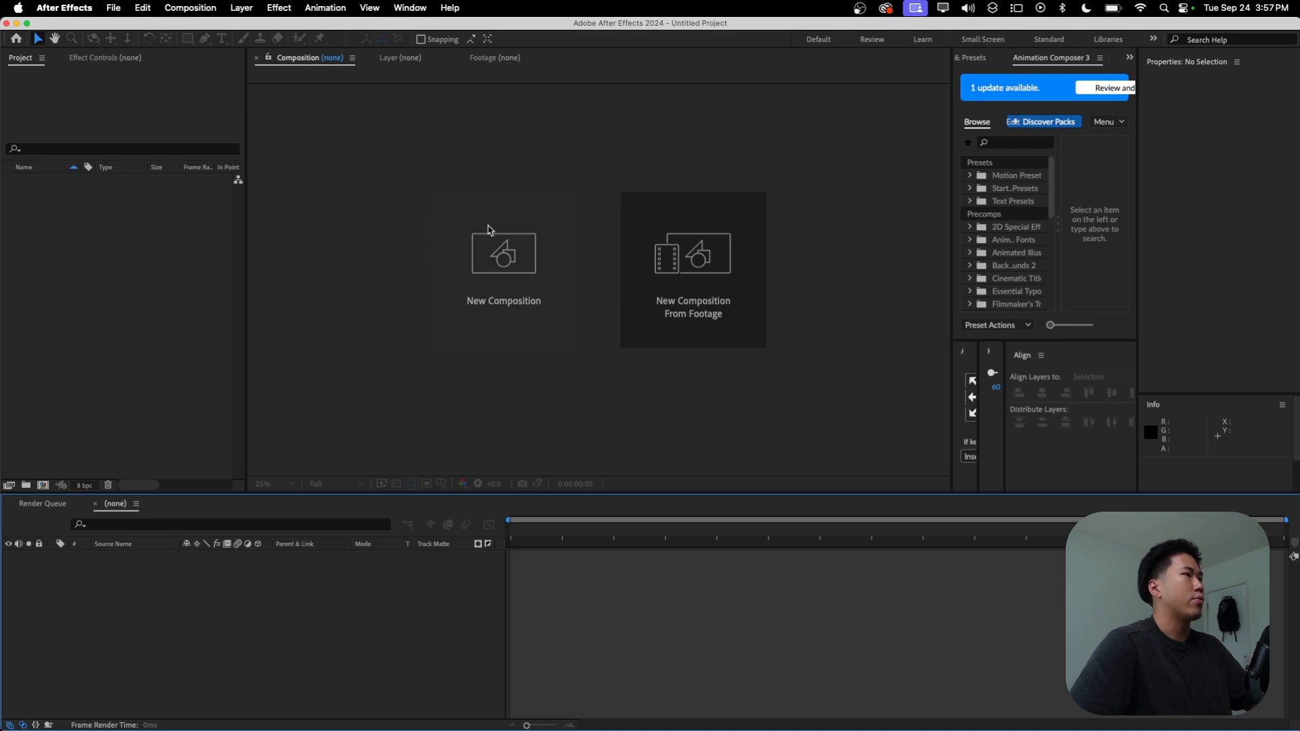
{"action": "left_click", "coordinate": [488, 231]}
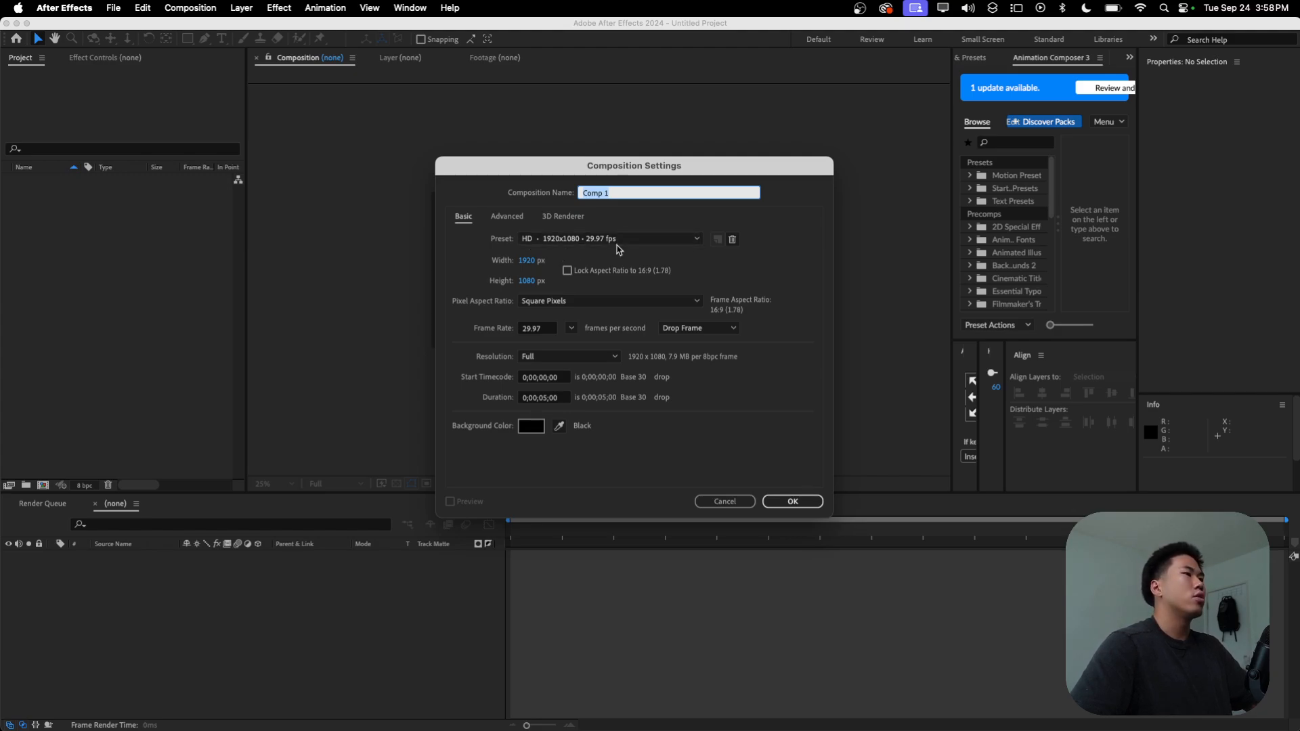
{"action": "left_click", "coordinate": [804, 501]}
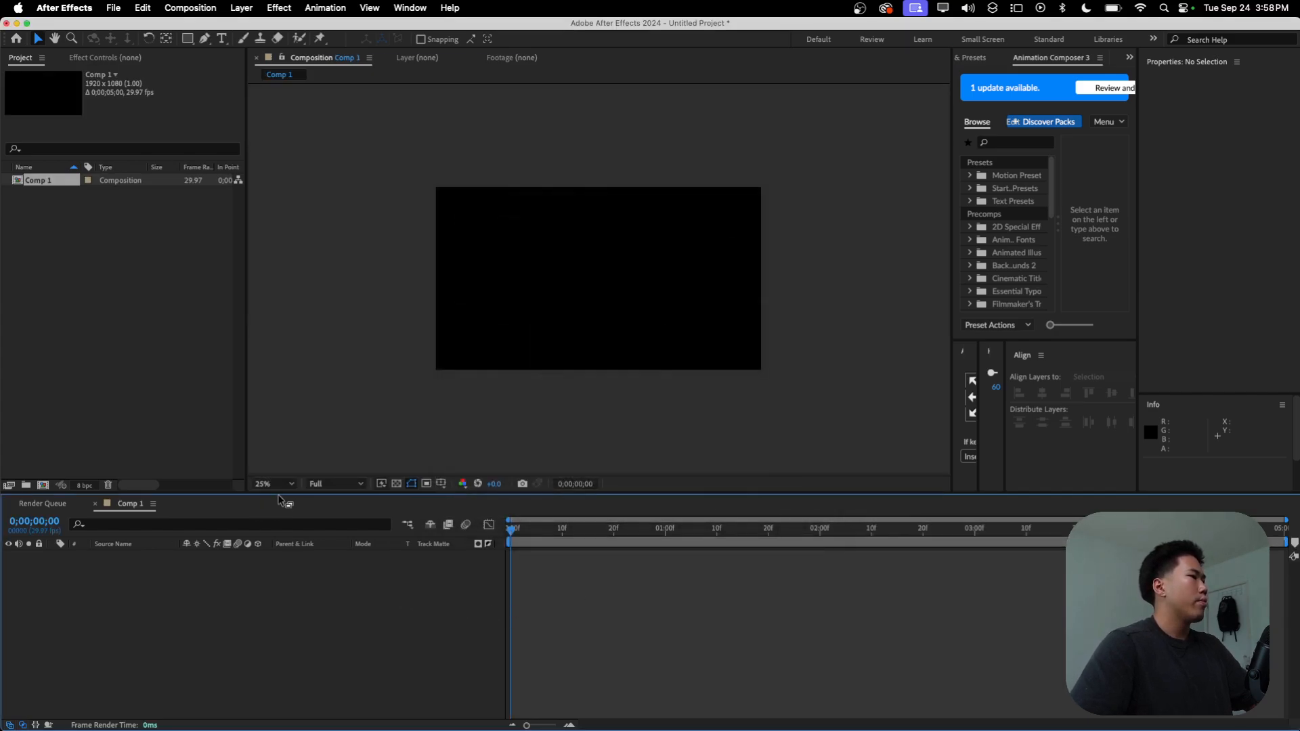
Step: Save the project as "Ai generate 3D" in the Project file folder and fit the composition to the viewer
{"action": "key", "text": "super+s"}
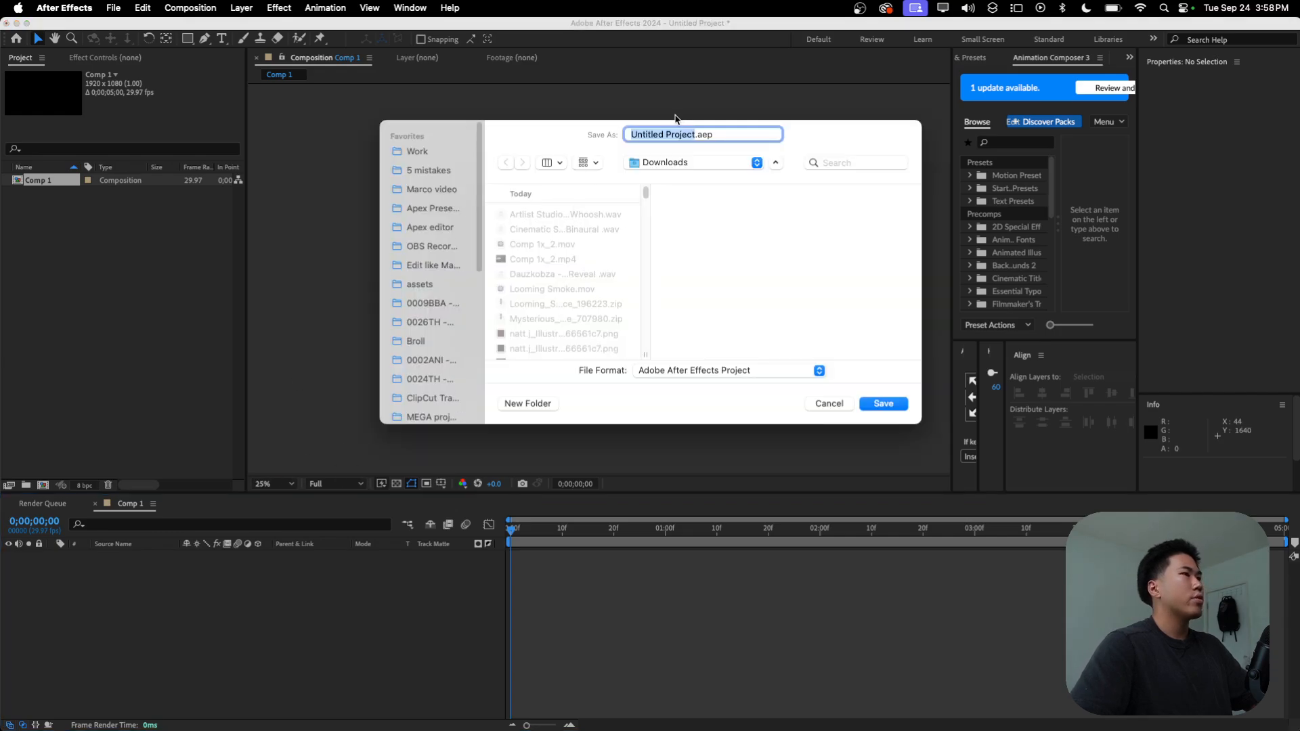
{"action": "left_click", "coordinate": [673, 160]}
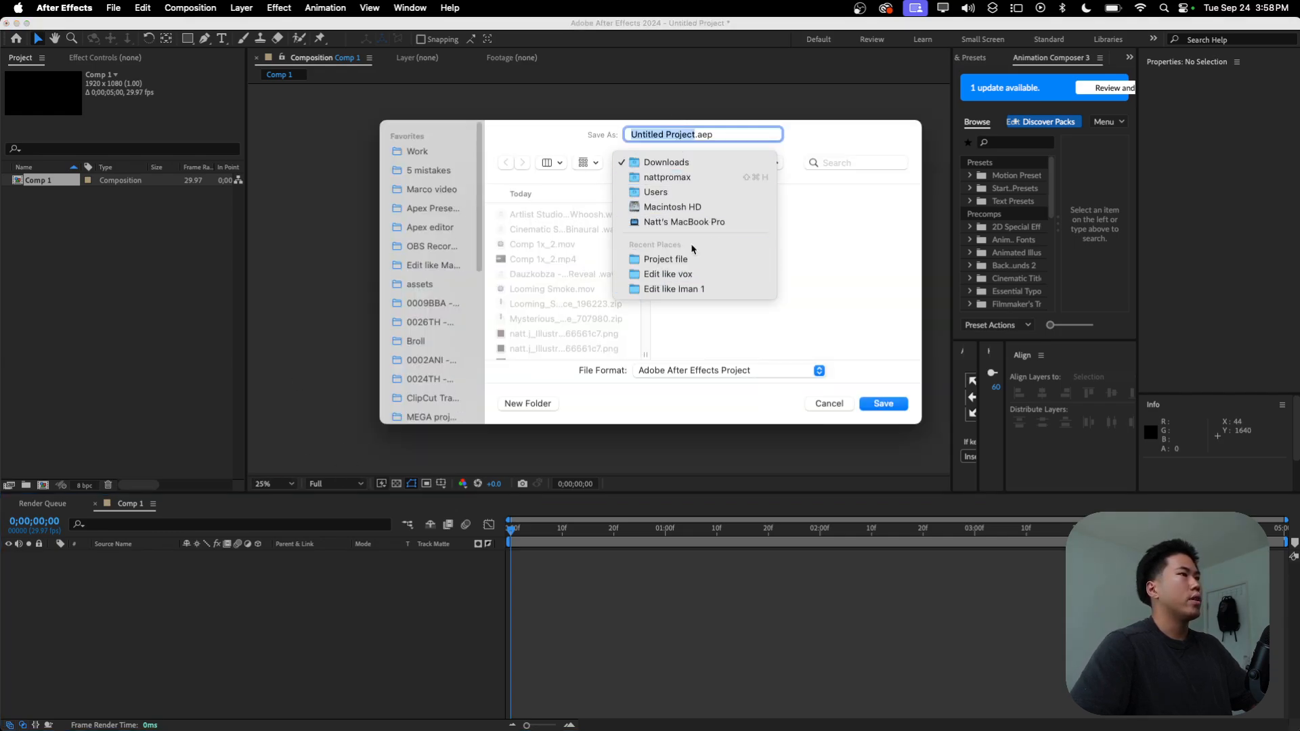
{"action": "left_click", "coordinate": [666, 259]}
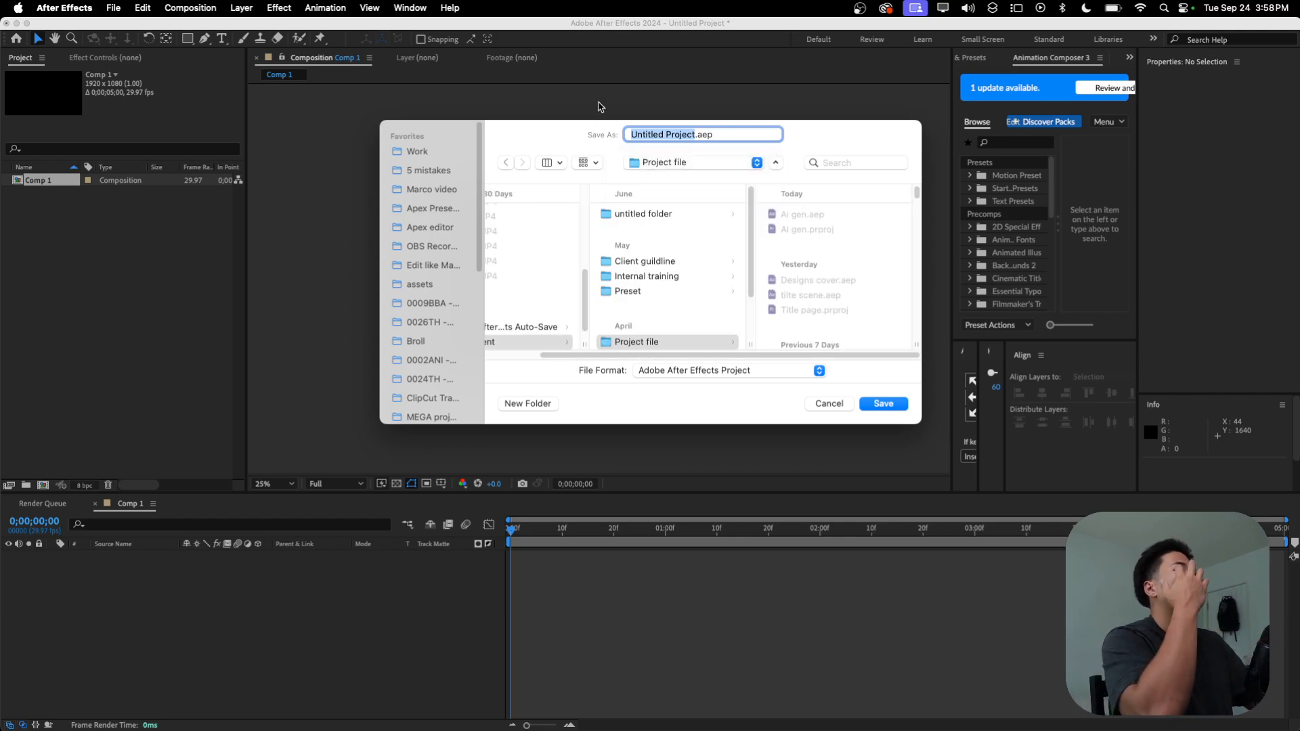
{"action": "type", "text": "Ai gener"}
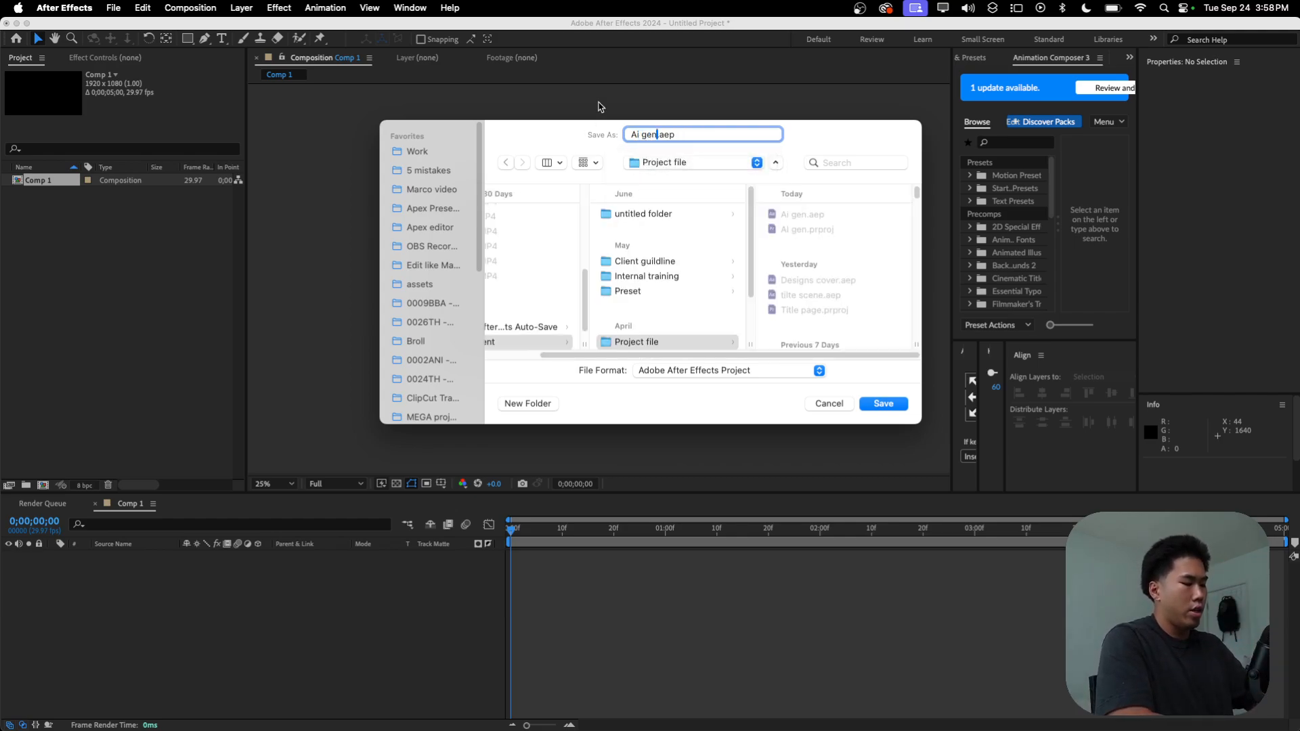
{"action": "type", "text": "ate 3D"}
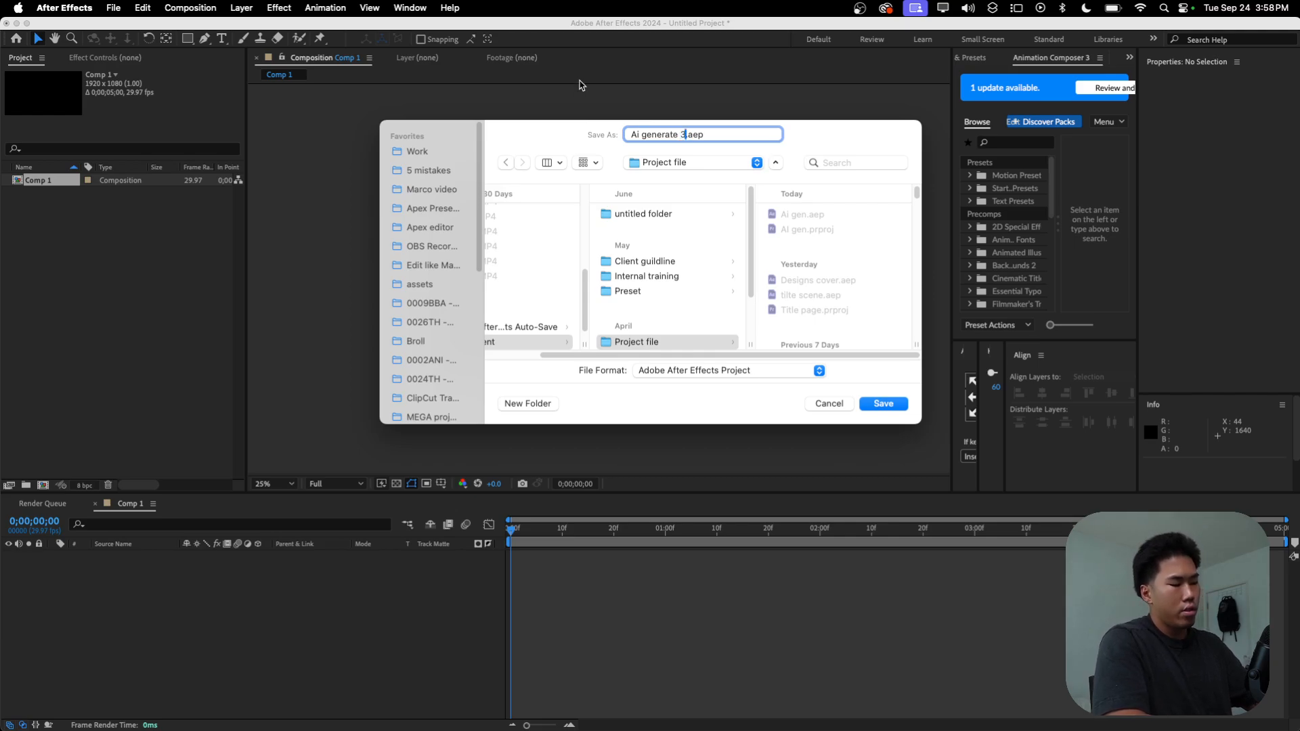
{"action": "key", "text": "Return"}
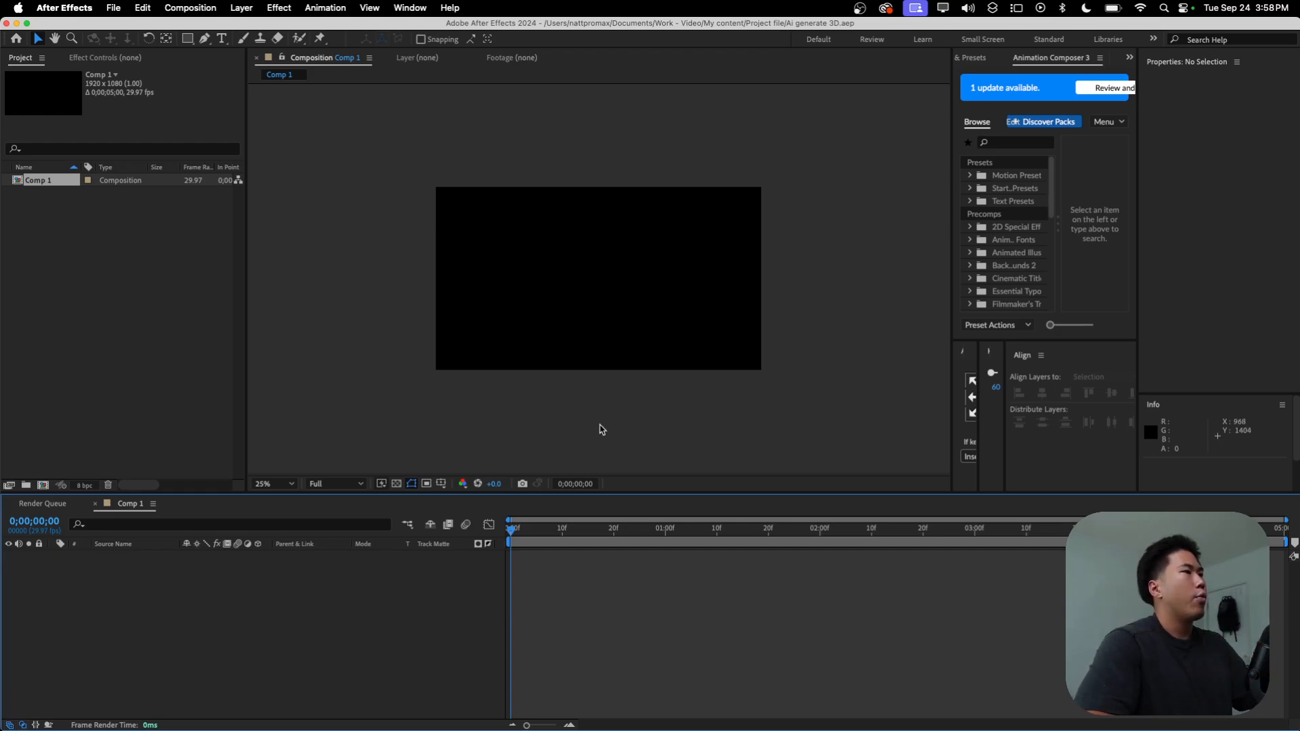
{"action": "left_click", "coordinate": [274, 484]}
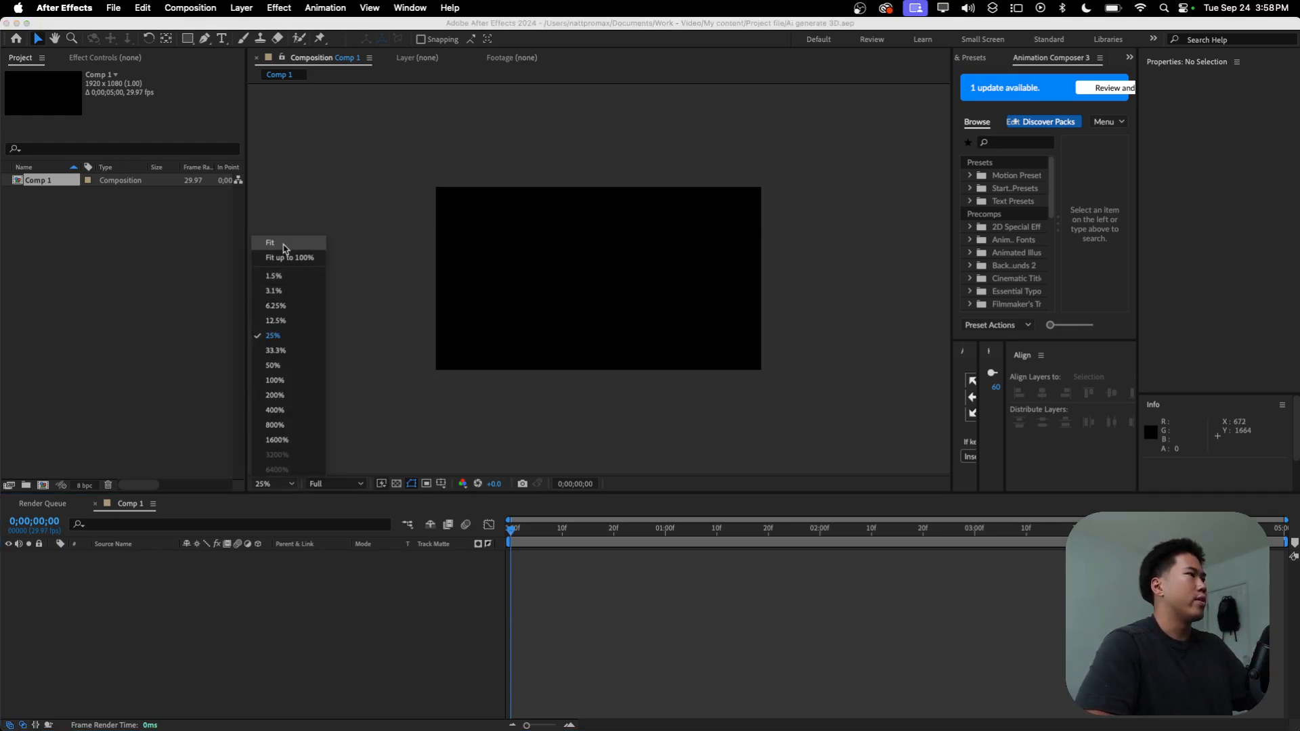
{"action": "left_click", "coordinate": [286, 250]}
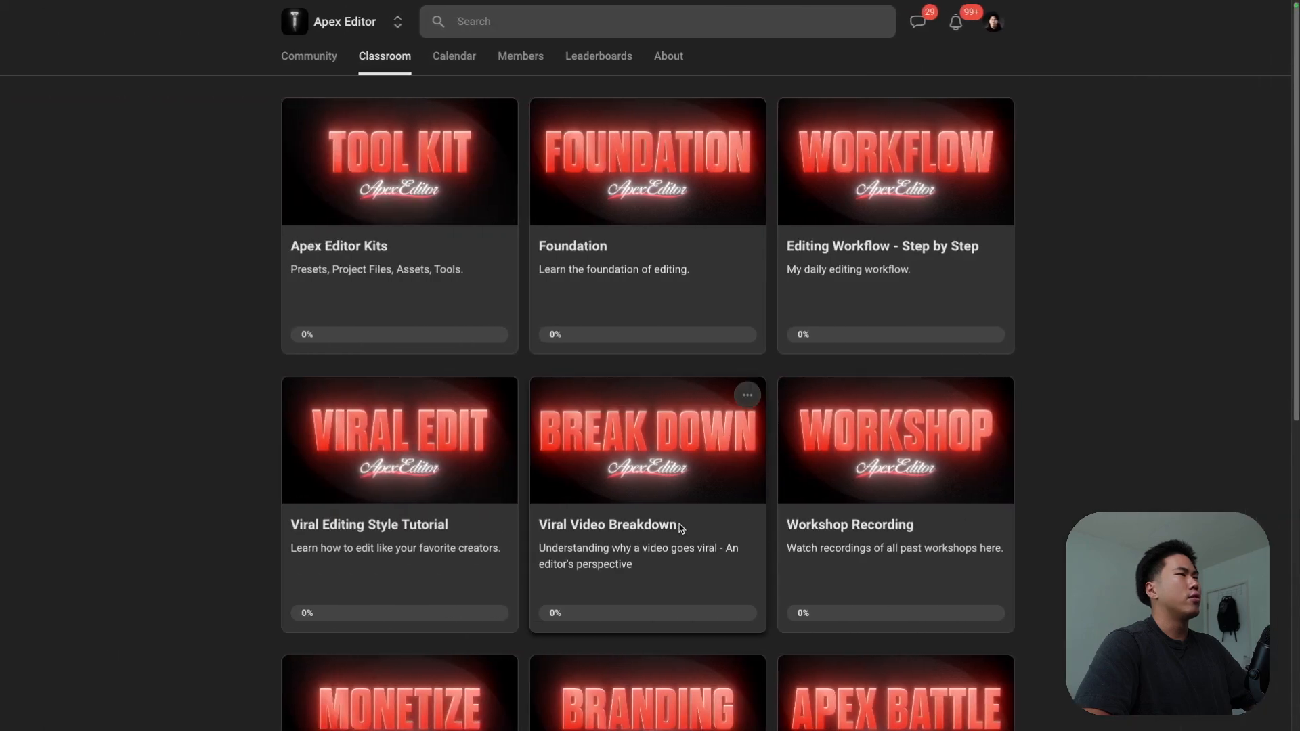
Step: Switch to Chrome, open promptbase.com in a new tab and look through the trending prompts on the home page
{"action": "mouse_move", "coordinate": [606, 3]}
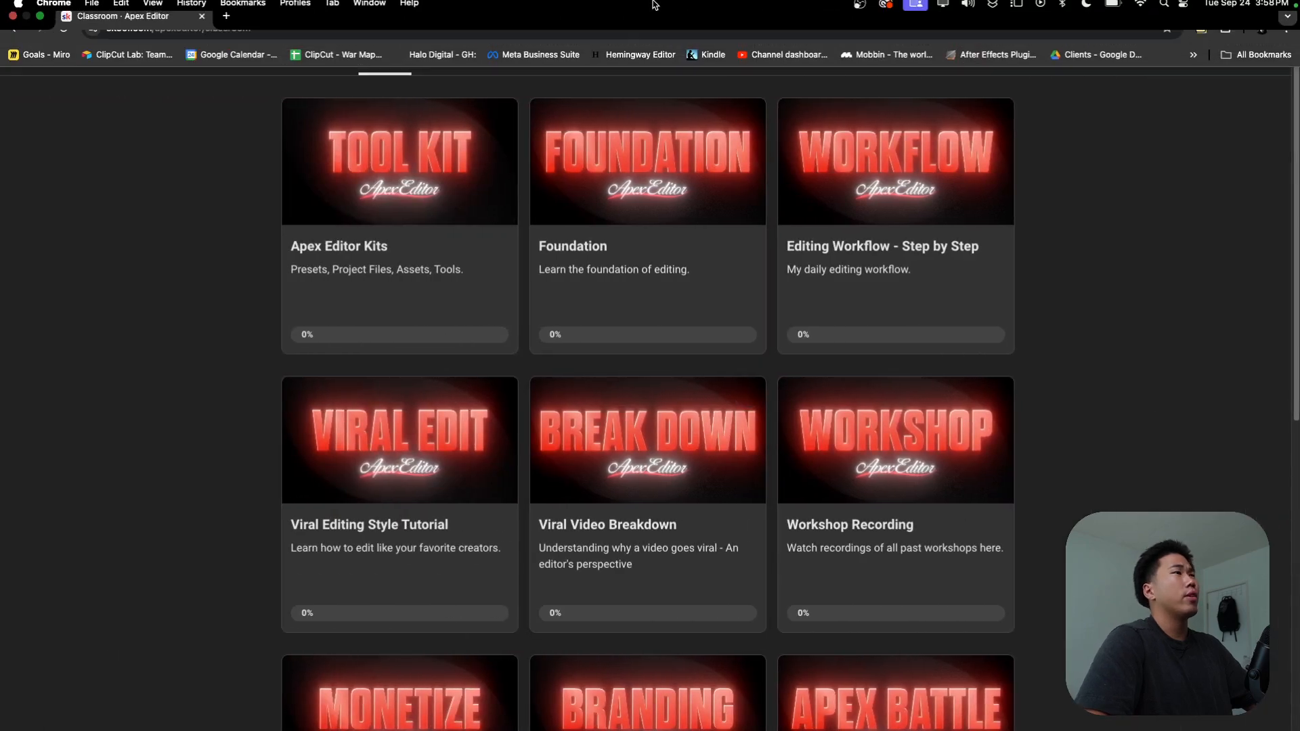
{"action": "left_click", "coordinate": [226, 29]}
{"action": "type", "text": "prom"}
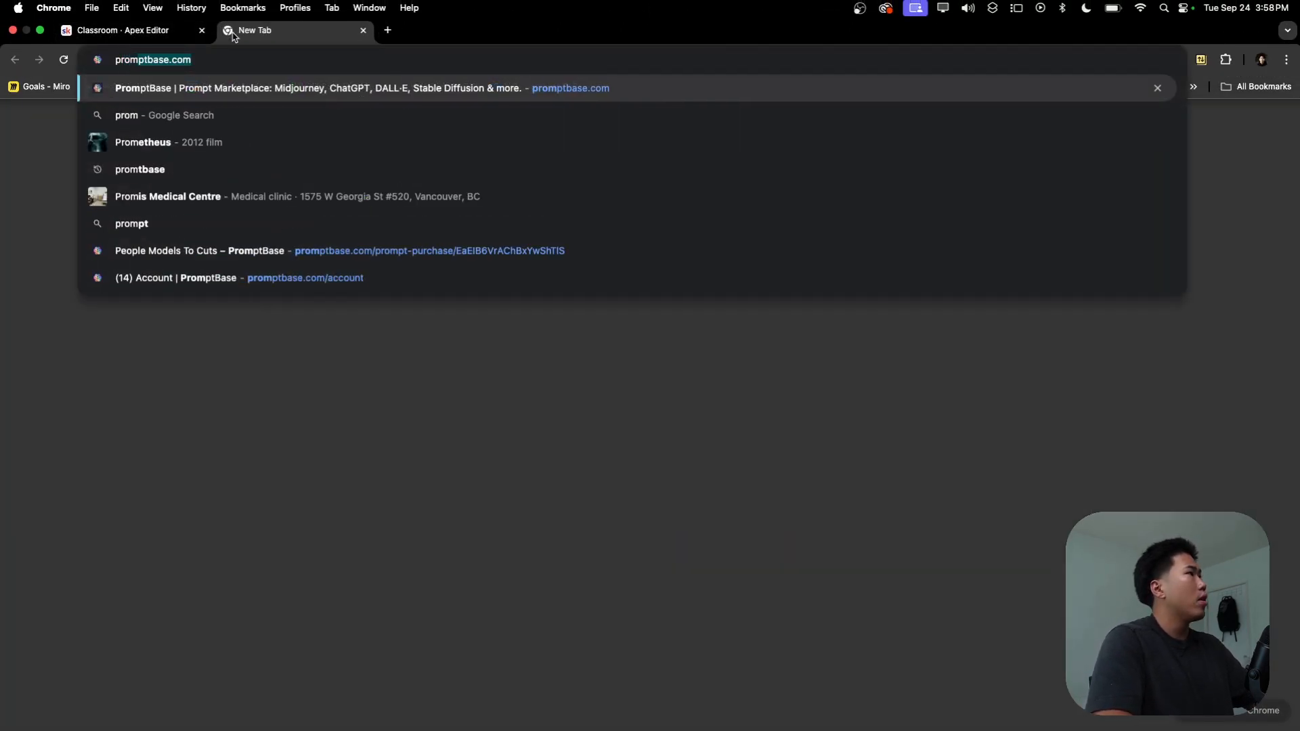
{"action": "key", "text": "Return"}
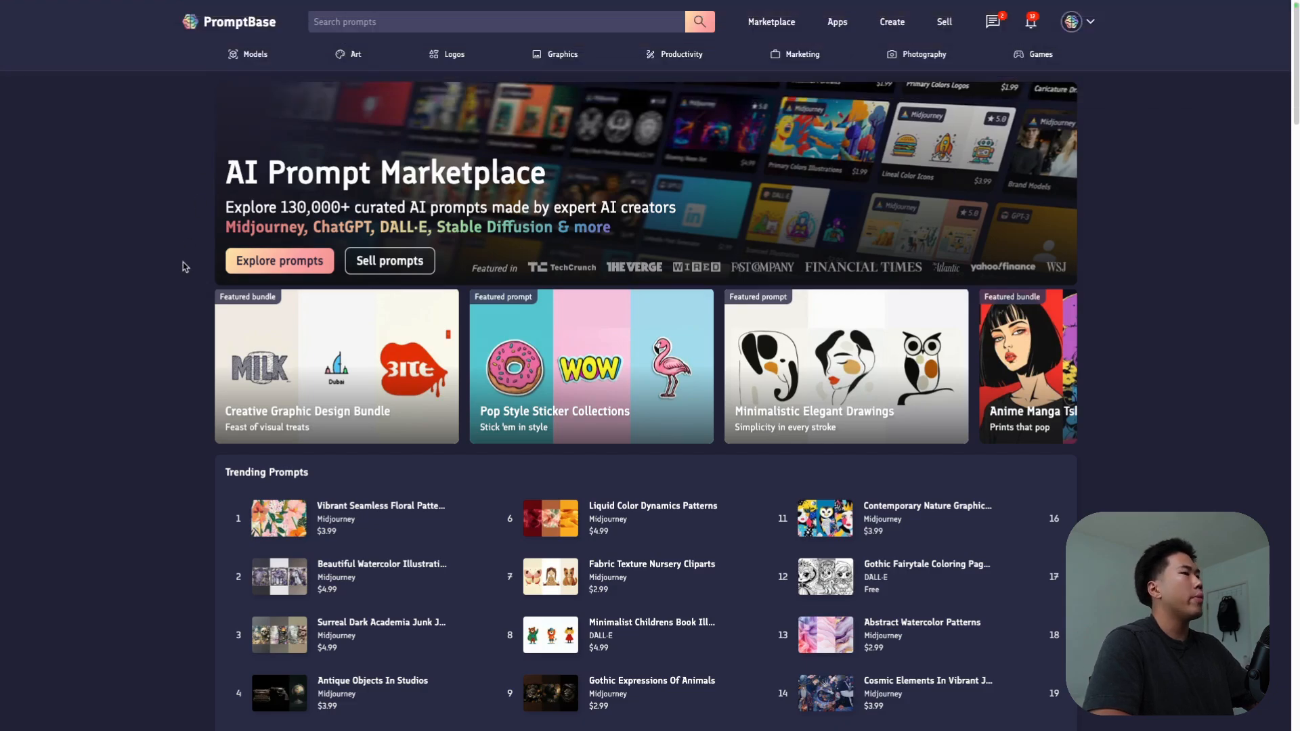
{"action": "scroll", "coordinate": [416, 318], "scroll_direction": "down", "scroll_amount": 2}
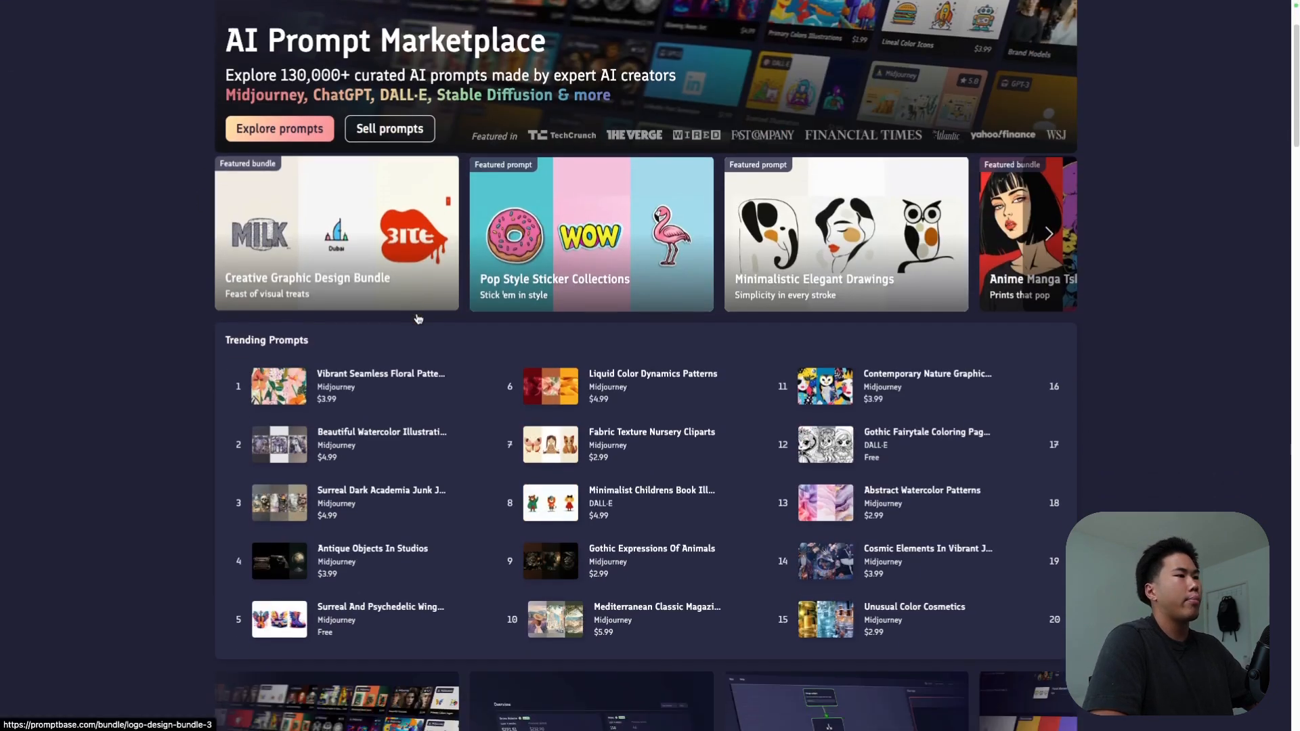
{"action": "scroll", "coordinate": [416, 318], "scroll_direction": "up", "scroll_amount": 2}
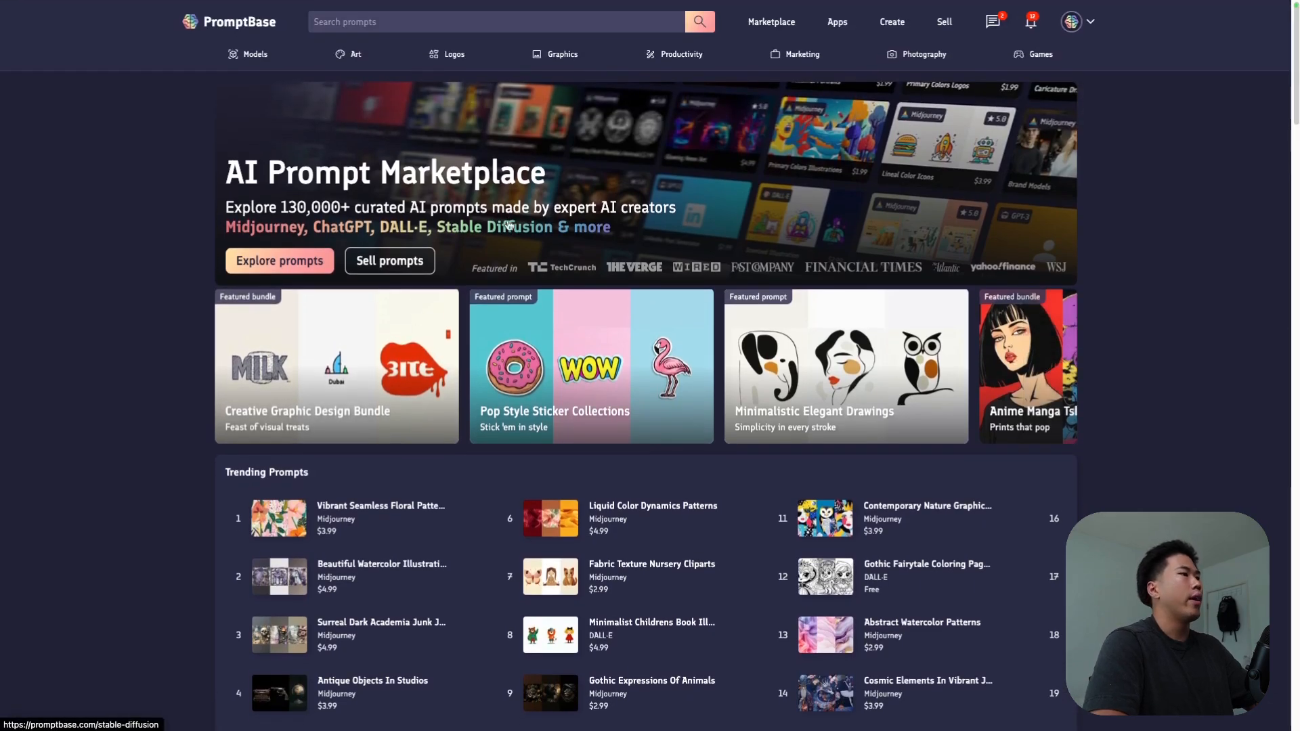
{"action": "scroll", "coordinate": [499, 273], "scroll_direction": "down", "scroll_amount": 1}
{"action": "scroll", "coordinate": [499, 272], "scroll_direction": "down", "scroll_amount": 5}
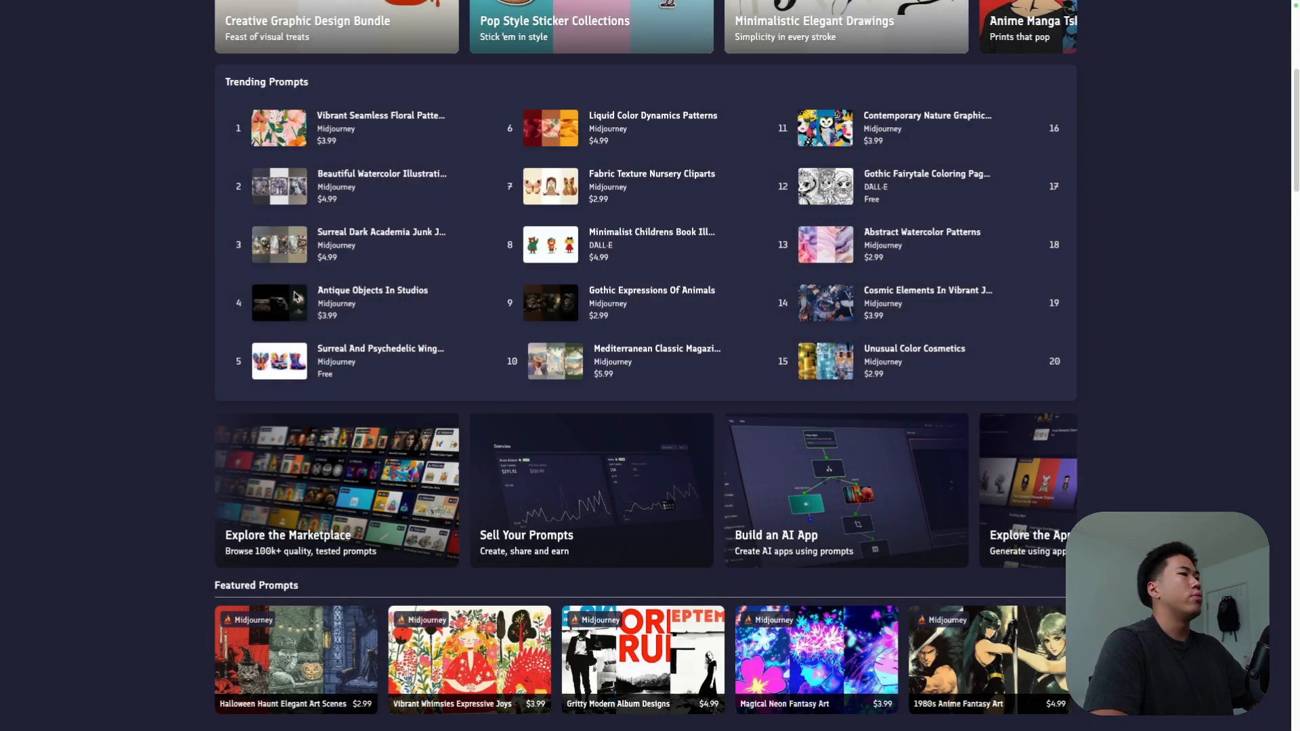
{"action": "mouse_move", "coordinate": [303, 318]}
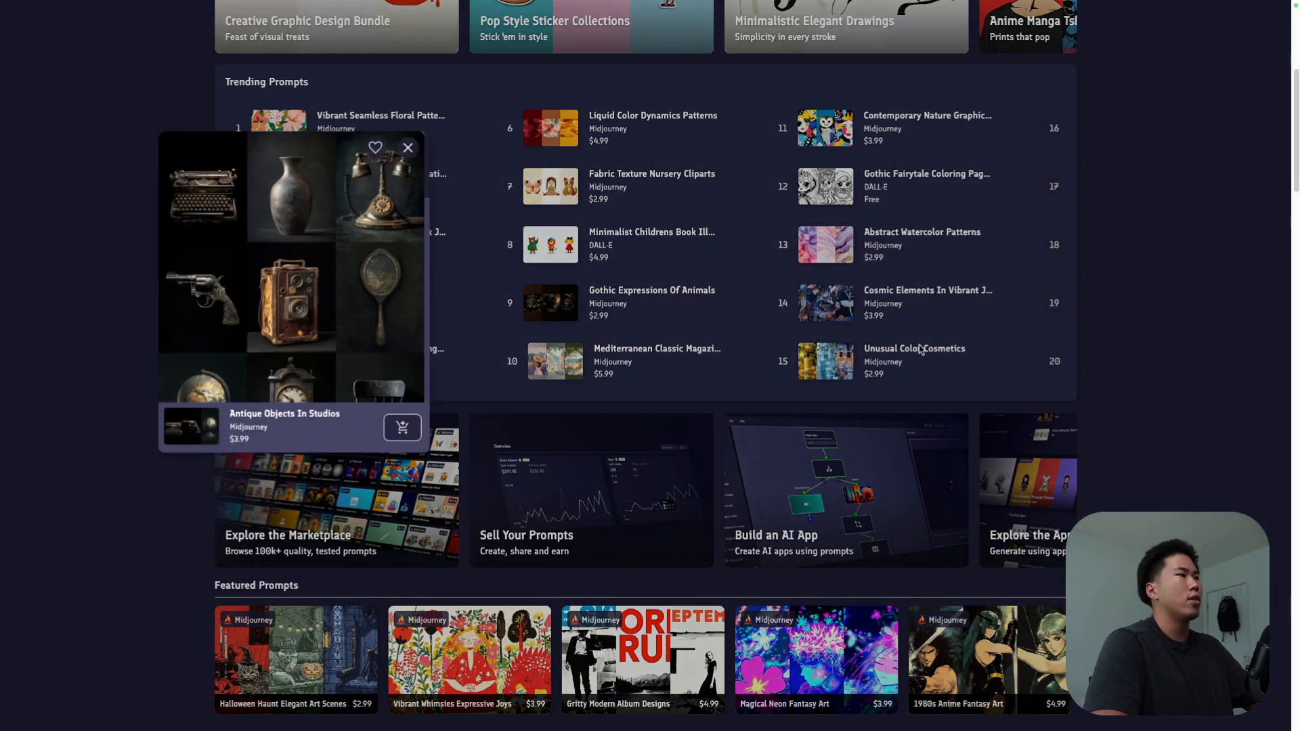
{"action": "scroll", "coordinate": [1130, 420], "scroll_direction": "up", "scroll_amount": 6}
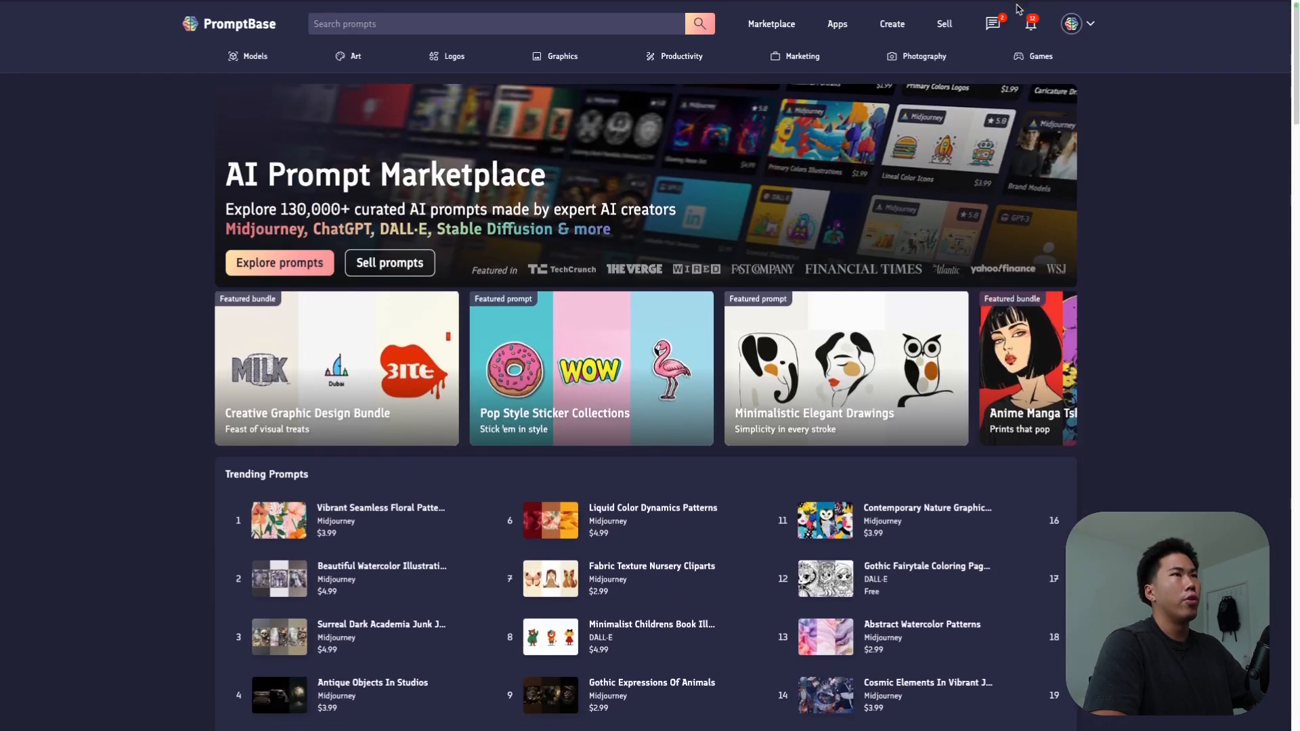
Step: Open the purchased prompt "Digital Illustrations Of Anything" from the account's purchases and examine its template and instructions
{"action": "left_click", "coordinate": [1073, 22]}
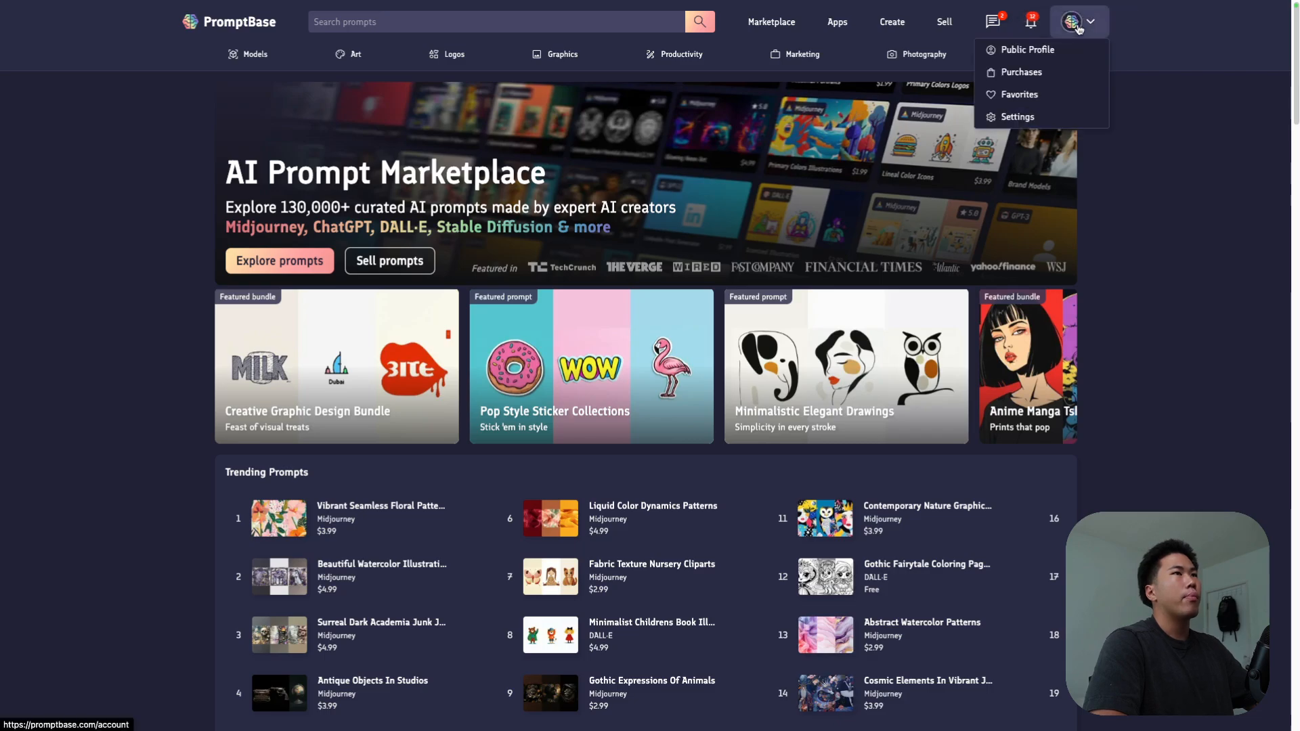
{"action": "left_click", "coordinate": [1069, 49]}
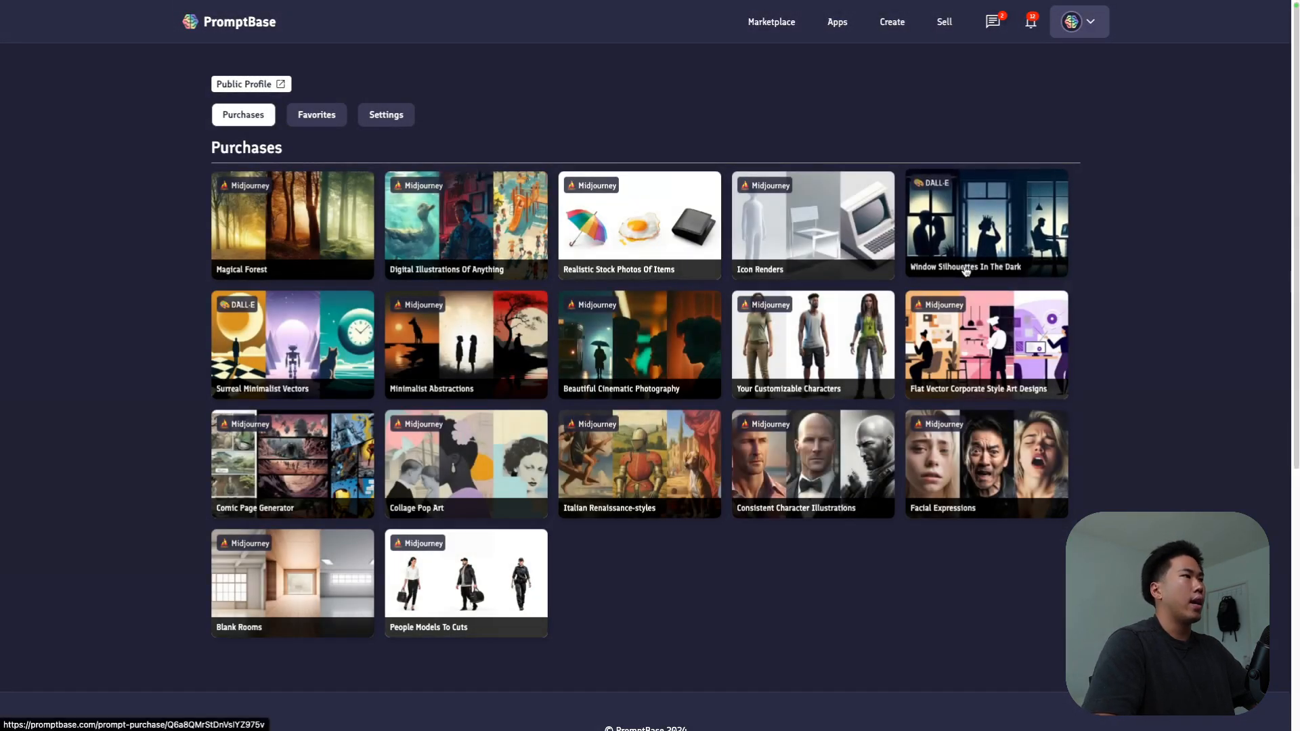
{"action": "left_click", "coordinate": [441, 246]}
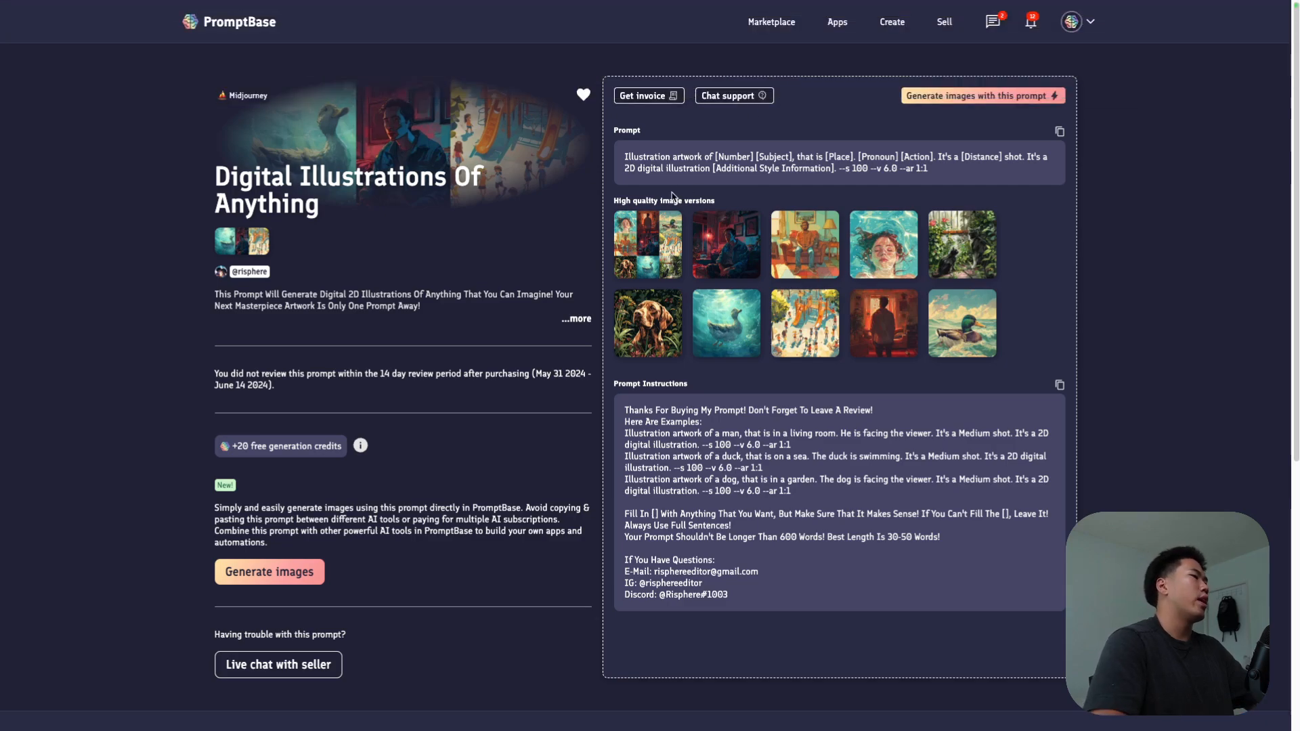
Step: Switch back to After Effects and add the red-lit illustration PNG of the man at his computer from Downloads to Comp 1
{"action": "left_click", "coordinate": [93, 32]}
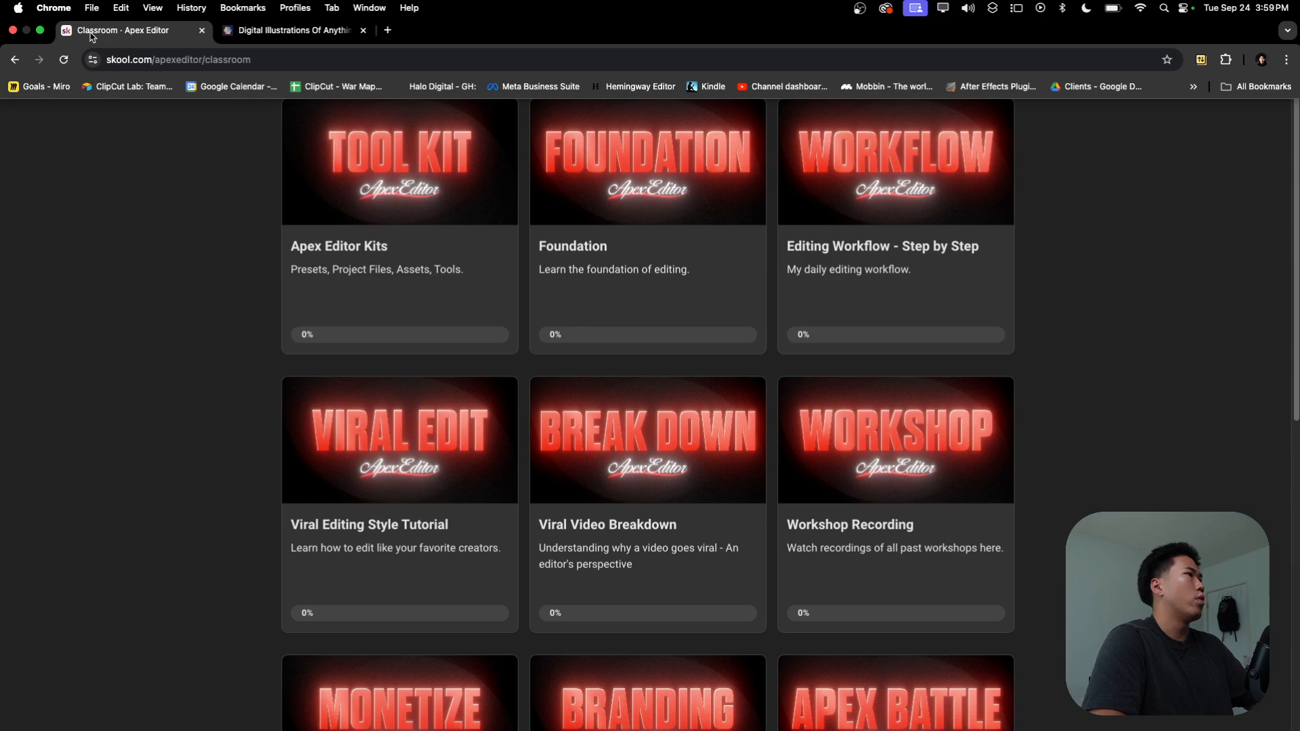
{"action": "key", "text": "ctrl+Left"}
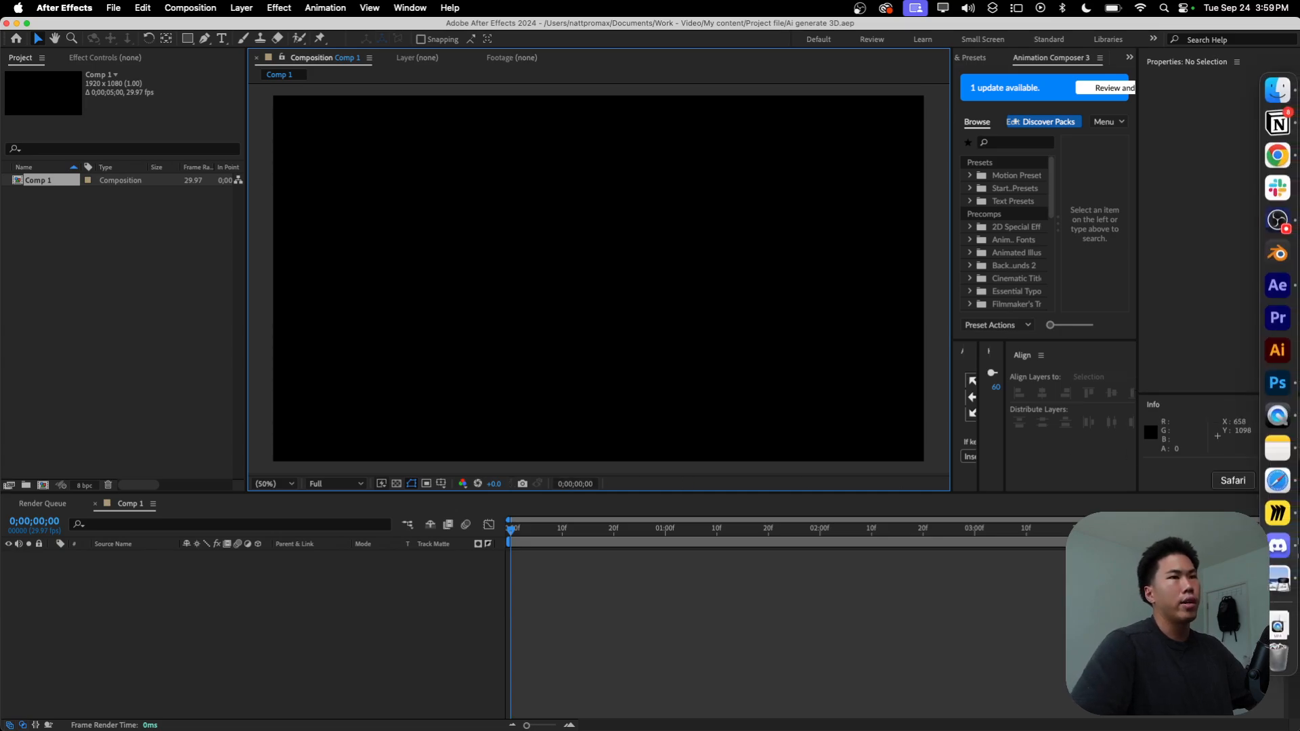
{"action": "left_click", "coordinate": [1279, 626]}
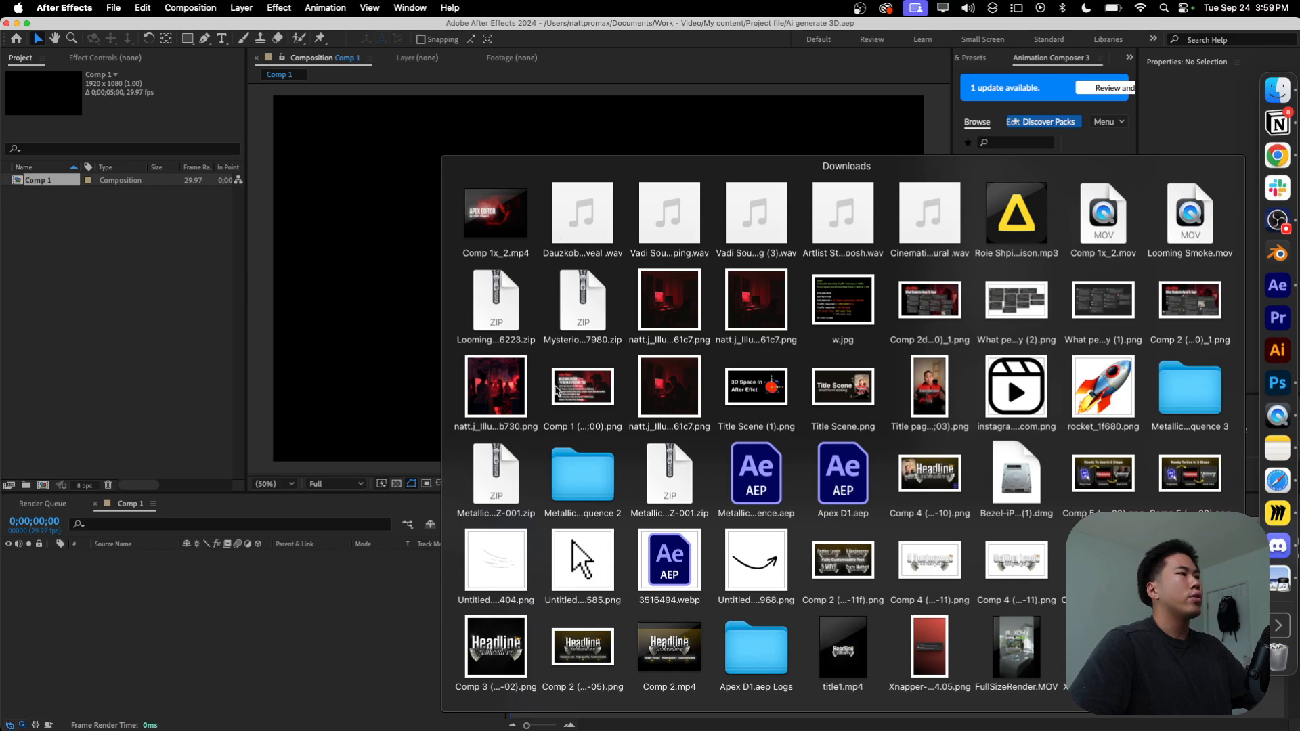
{"action": "left_click_drag", "start_coordinate": [691, 391], "coordinate": [81, 632]}
{"action": "scroll", "coordinate": [732, 244], "scroll_direction": "down", "scroll_amount": 2}
{"action": "scroll", "coordinate": [661, 330], "scroll_direction": "up", "scroll_amount": 2}
{"action": "scroll", "coordinate": [657, 359], "scroll_direction": "down", "scroll_amount": 2}
{"action": "left_click", "coordinate": [376, 660]}
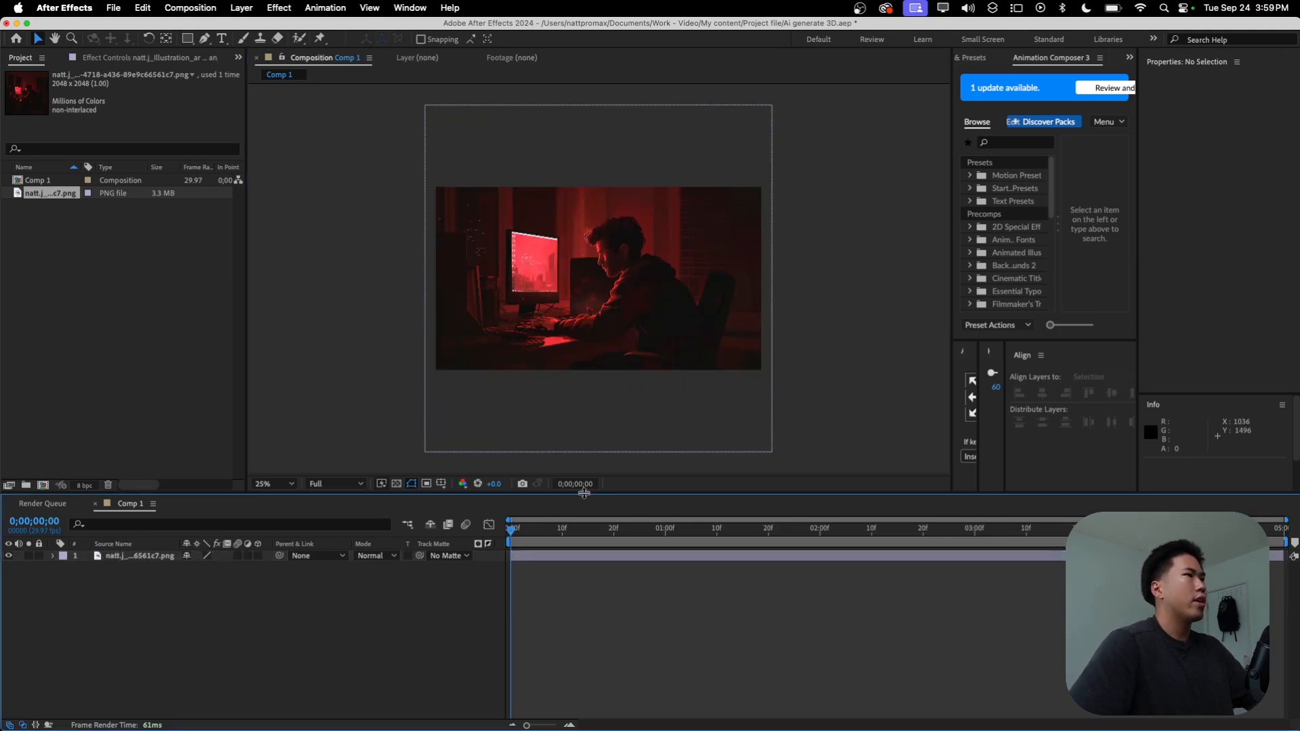
Step: Switch to Discord, decline the audio device change, review the video editor illustration prompts in the Midjourney Bot chat, and return to After Effects
{"action": "key", "text": "super+space"}
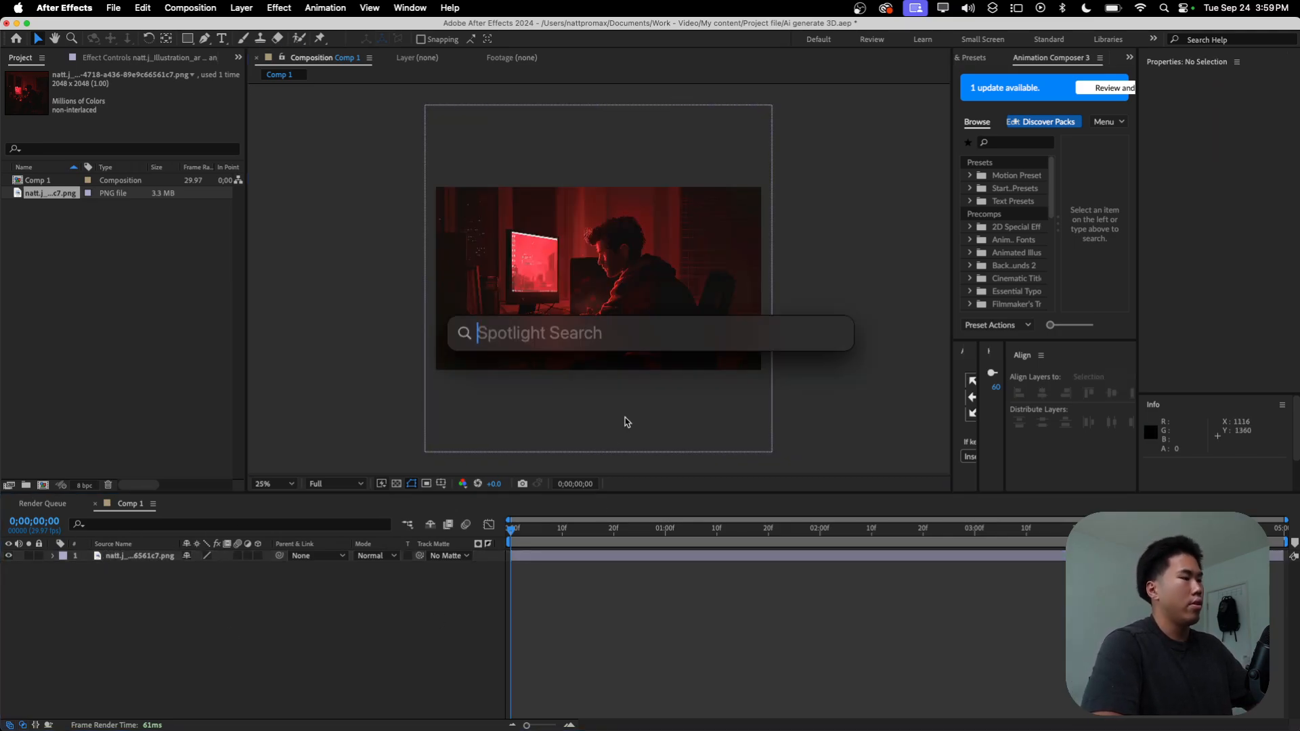
{"action": "type", "text": "dis"}
{"action": "key", "text": "Return"}
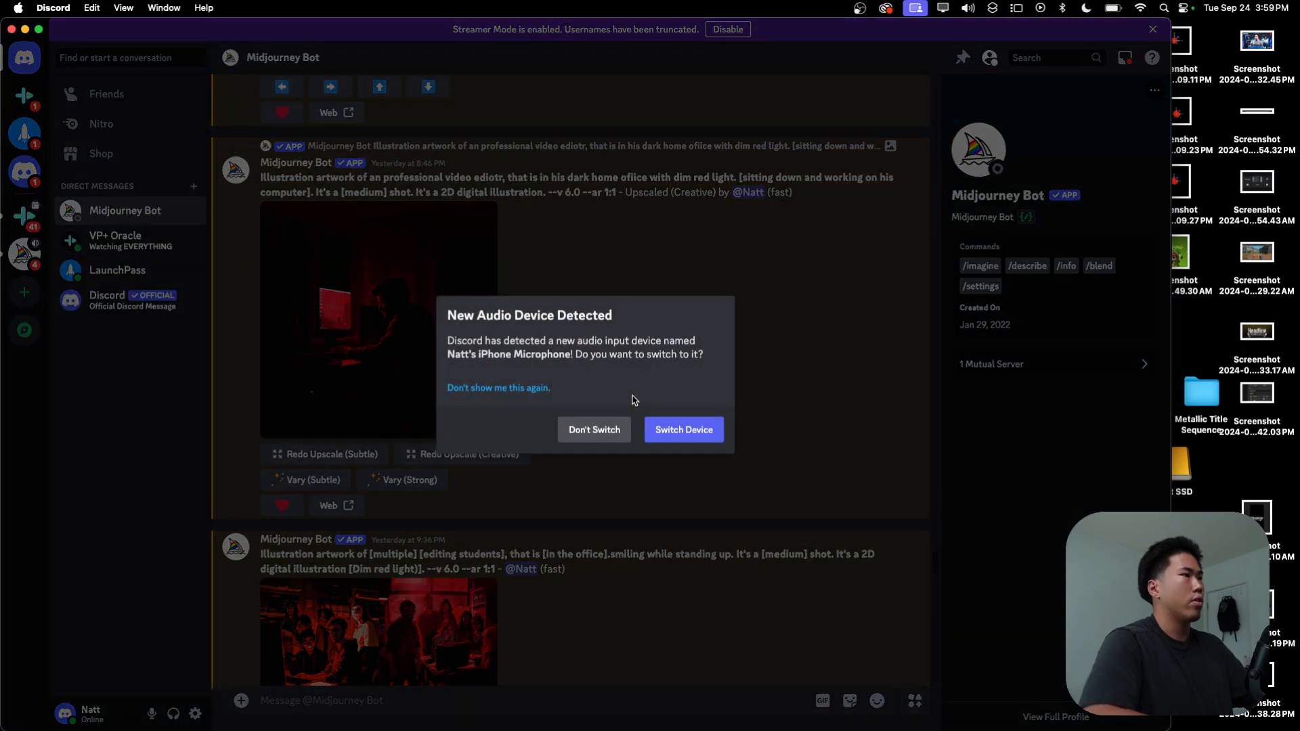
{"action": "left_click", "coordinate": [590, 433]}
{"action": "left_click", "coordinate": [145, 208]}
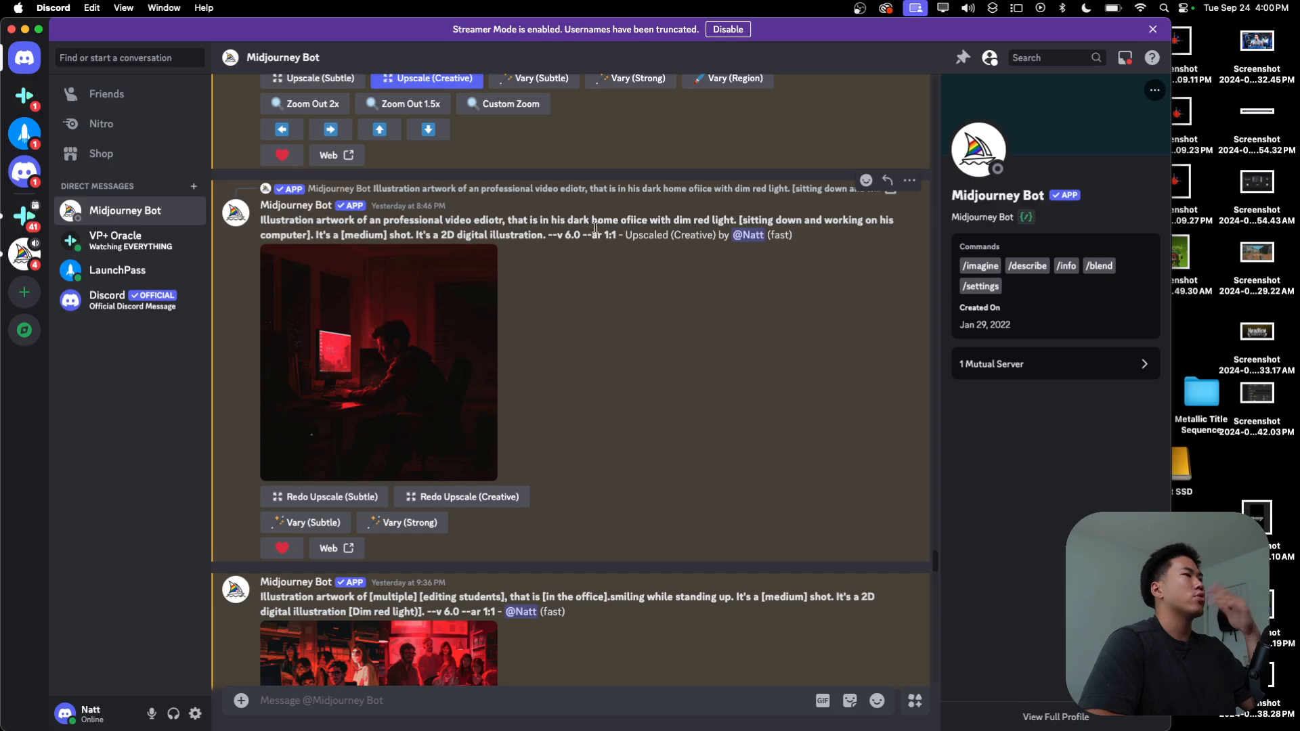
{"action": "scroll", "coordinate": [434, 313], "scroll_direction": "up", "scroll_amount": 1}
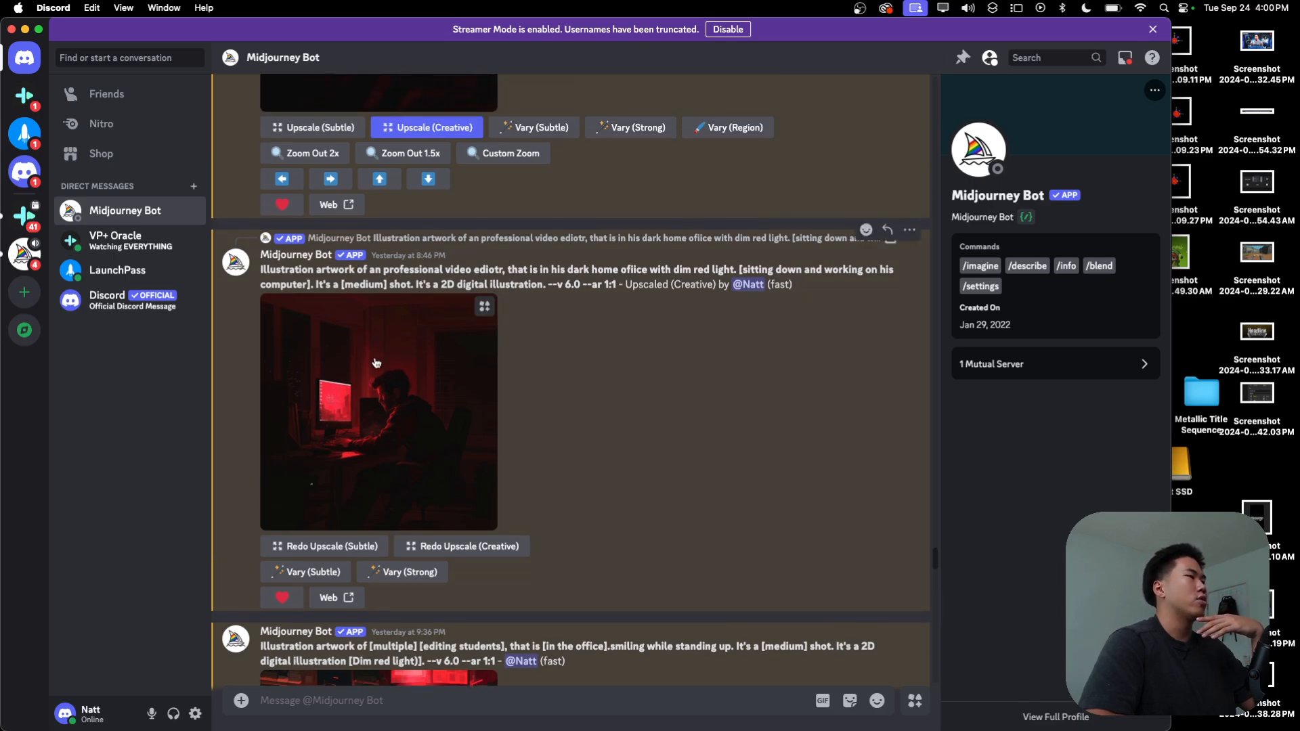
{"action": "scroll", "coordinate": [384, 366], "scroll_direction": "up", "scroll_amount": 3}
{"action": "scroll", "coordinate": [384, 367], "scroll_direction": "up", "scroll_amount": 5}
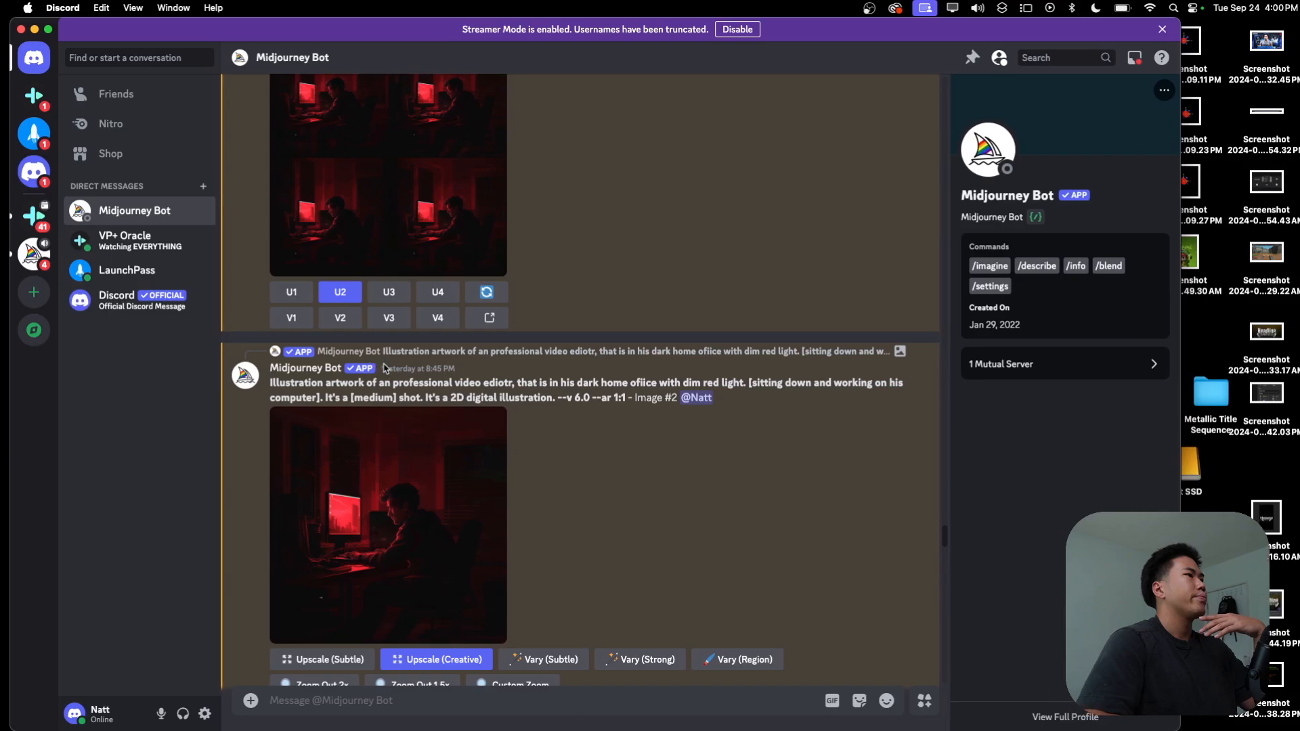
{"action": "key", "text": "ctrl+Up"}
{"action": "left_click", "coordinate": [400, 499]}
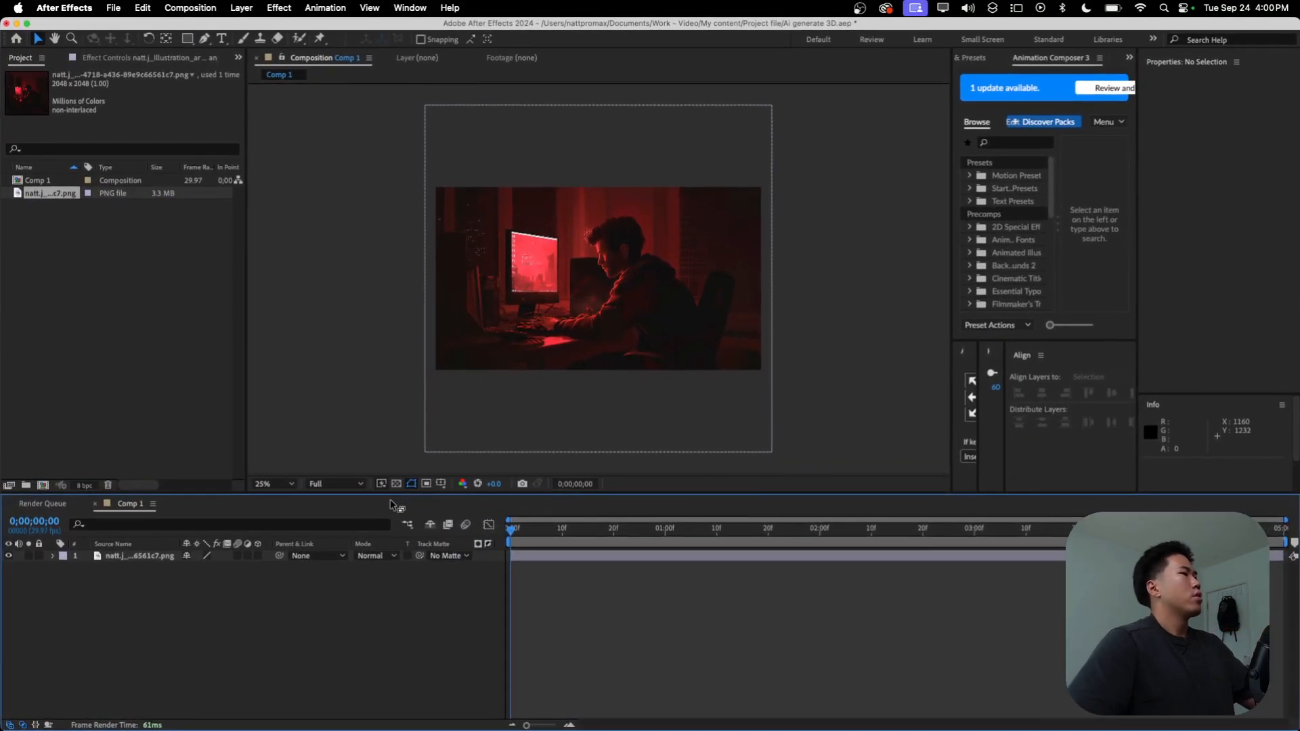
Step: Duplicate the illustration layer in Comp 1 and select the lower copy
{"action": "left_click", "coordinate": [586, 557]}
{"action": "scroll", "coordinate": [596, 274], "scroll_direction": "up", "scroll_amount": 1}
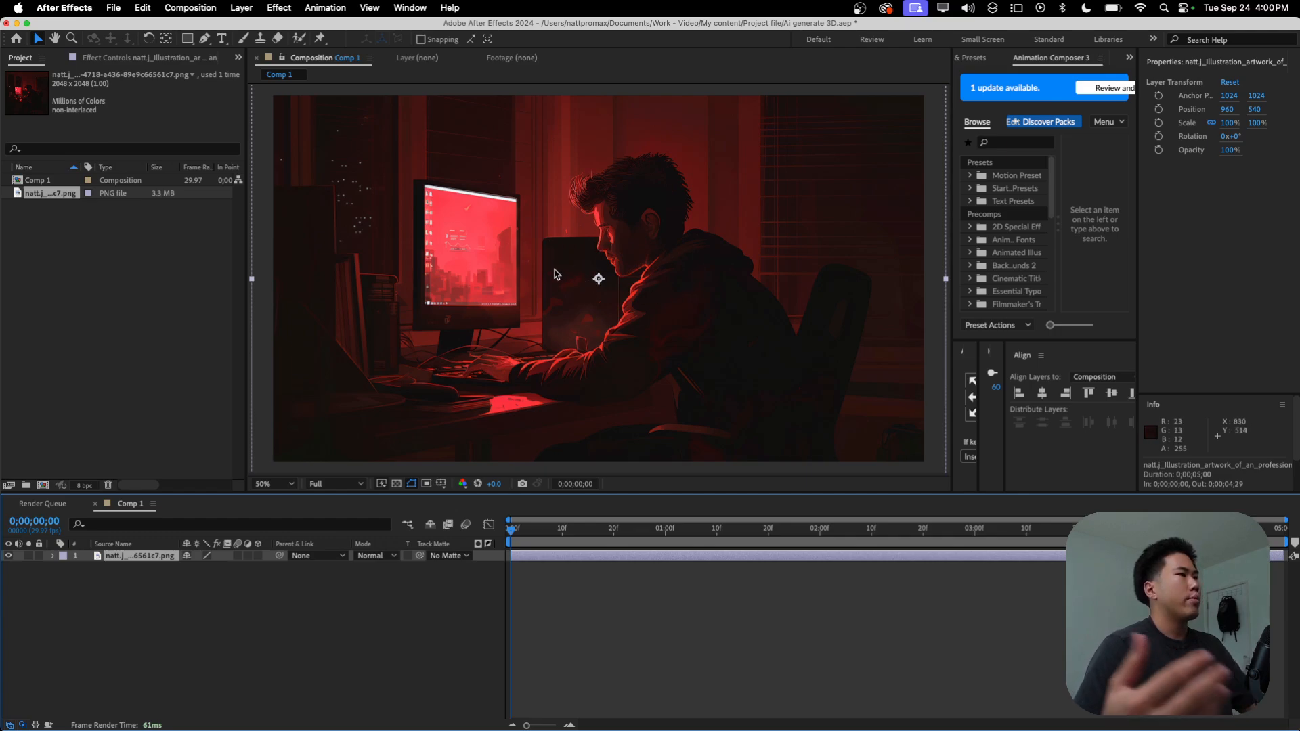
{"action": "left_click", "coordinate": [478, 605]}
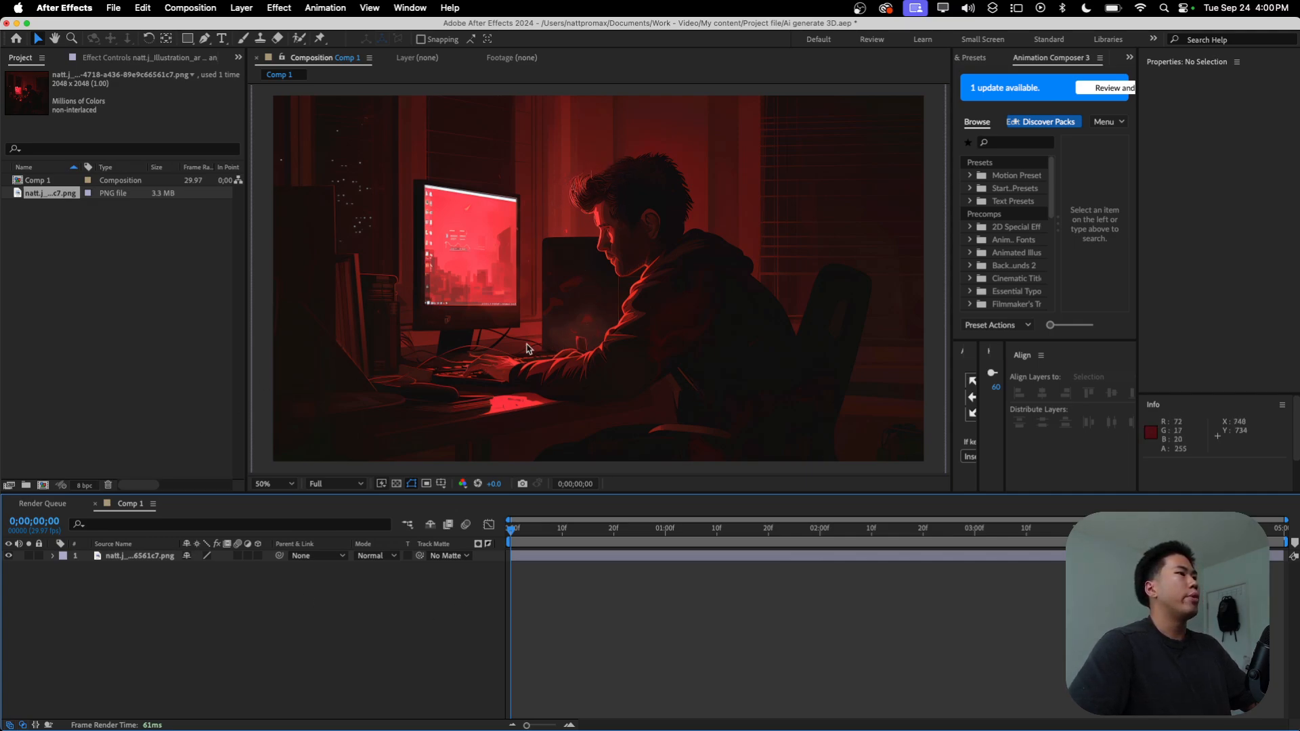
{"action": "left_click", "coordinate": [149, 557]}
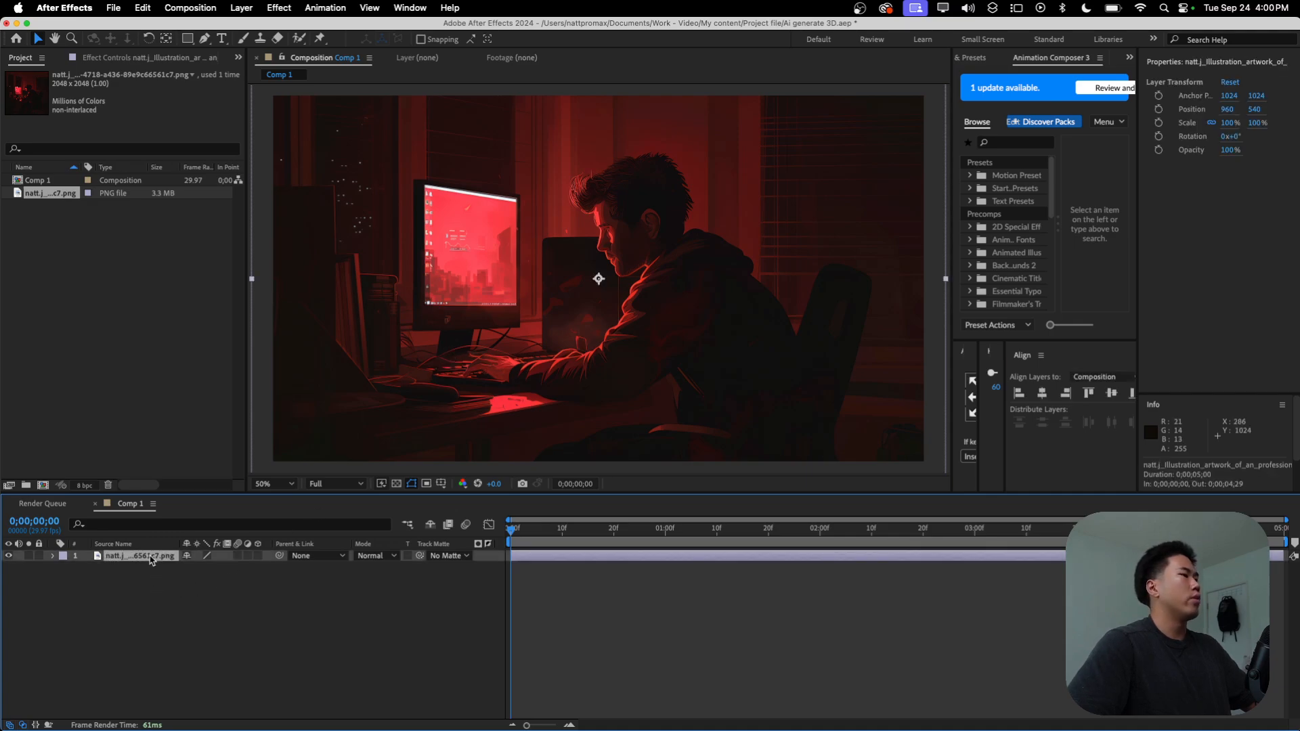
{"action": "key", "text": "super+d"}
{"action": "left_click", "coordinate": [134, 569]}
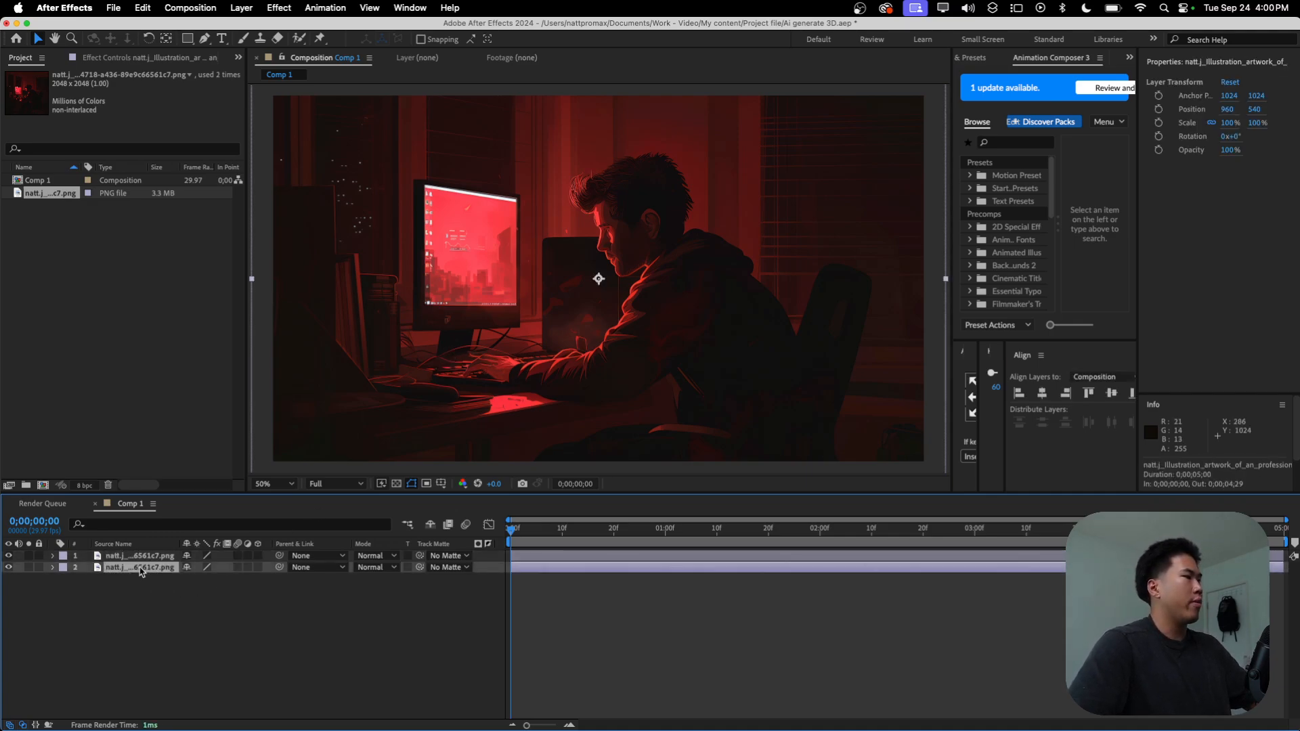
Step: Delete the upper copy of the illustration layer from Comp 1 and switch to Photoshop
{"action": "left_click", "coordinate": [134, 557]}
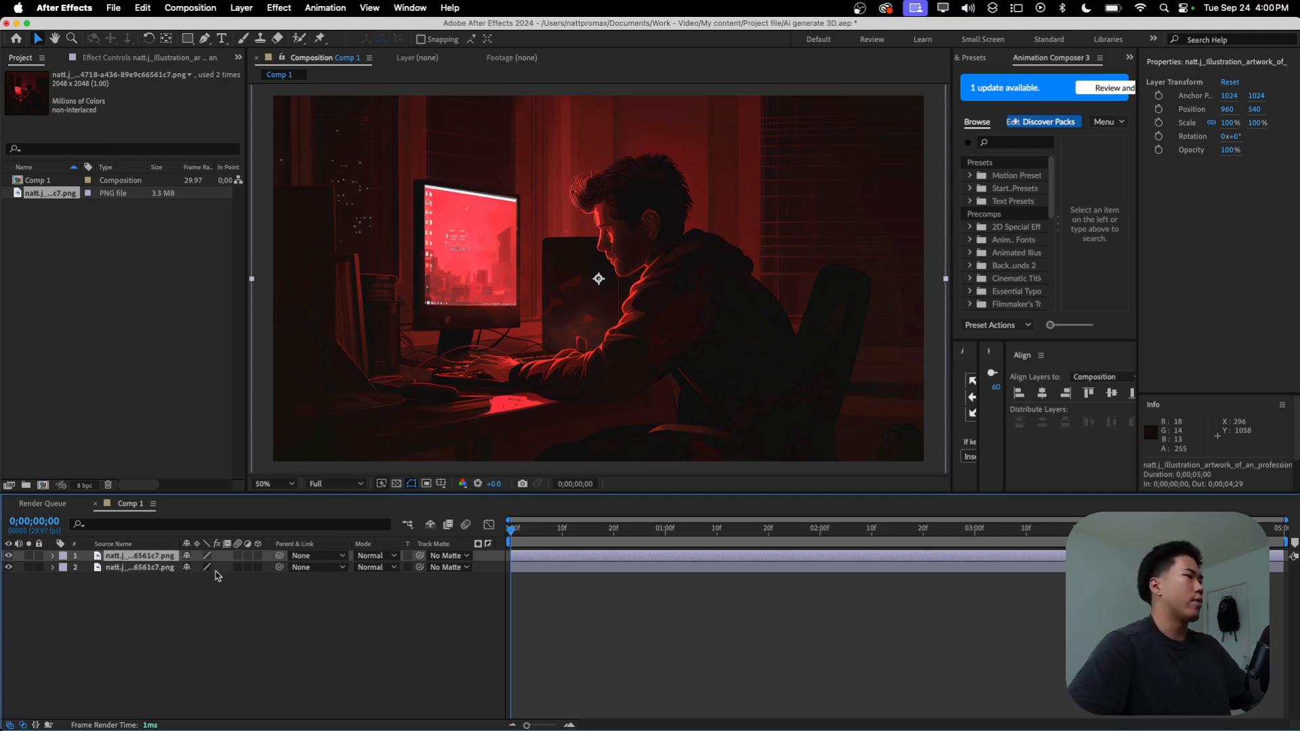
{"action": "key", "text": "Delete"}
{"action": "key", "text": "super+space"}
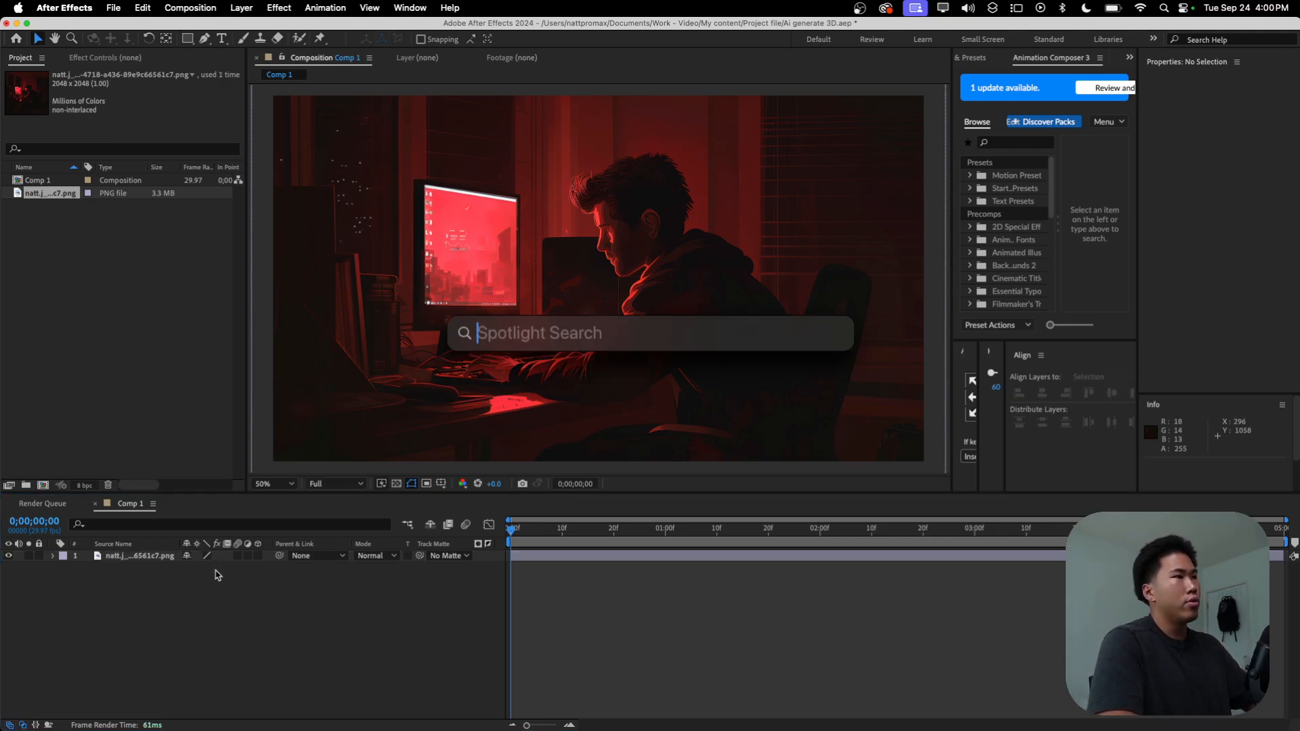
{"action": "type", "text": "photh"}
{"action": "key", "text": "BackSpace"}
{"action": "left_click", "coordinate": [535, 405]}
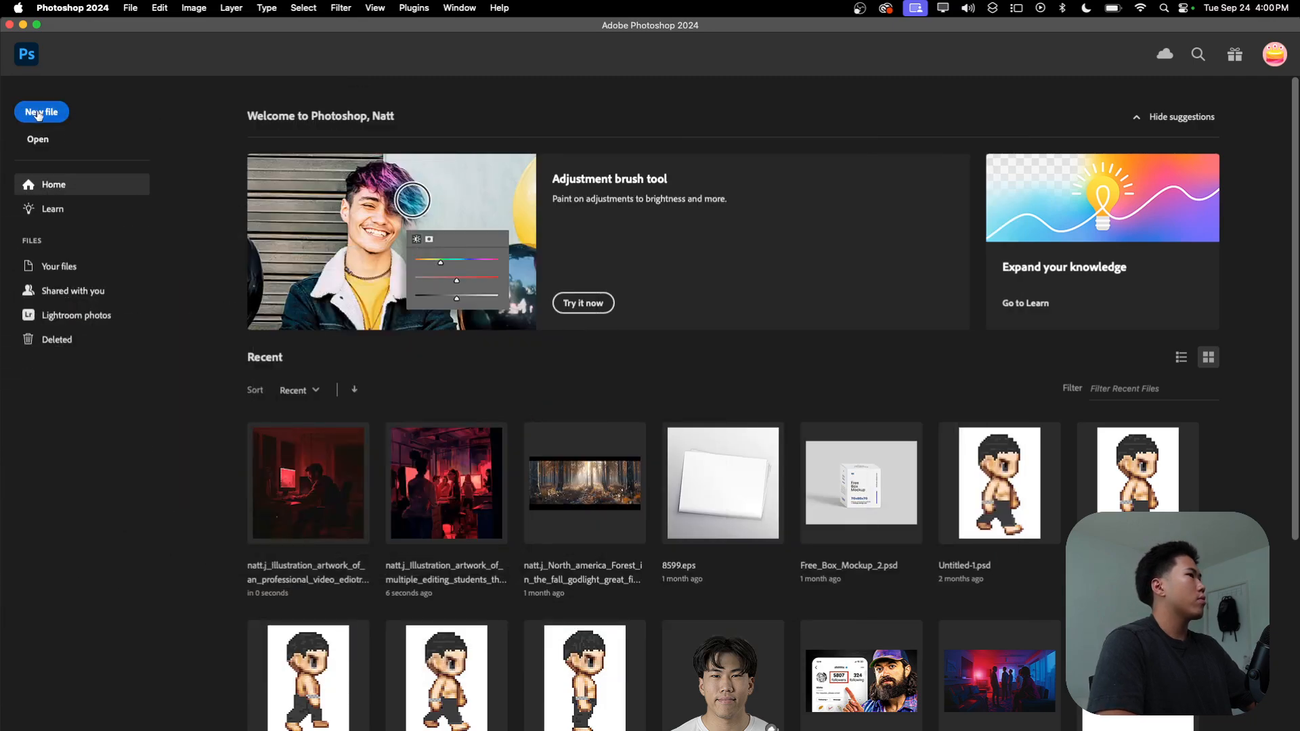
Step: Open the red-lit illustration PNG of the man at his computer from Downloads instead of creating a new document
{"action": "left_click", "coordinate": [38, 114]}
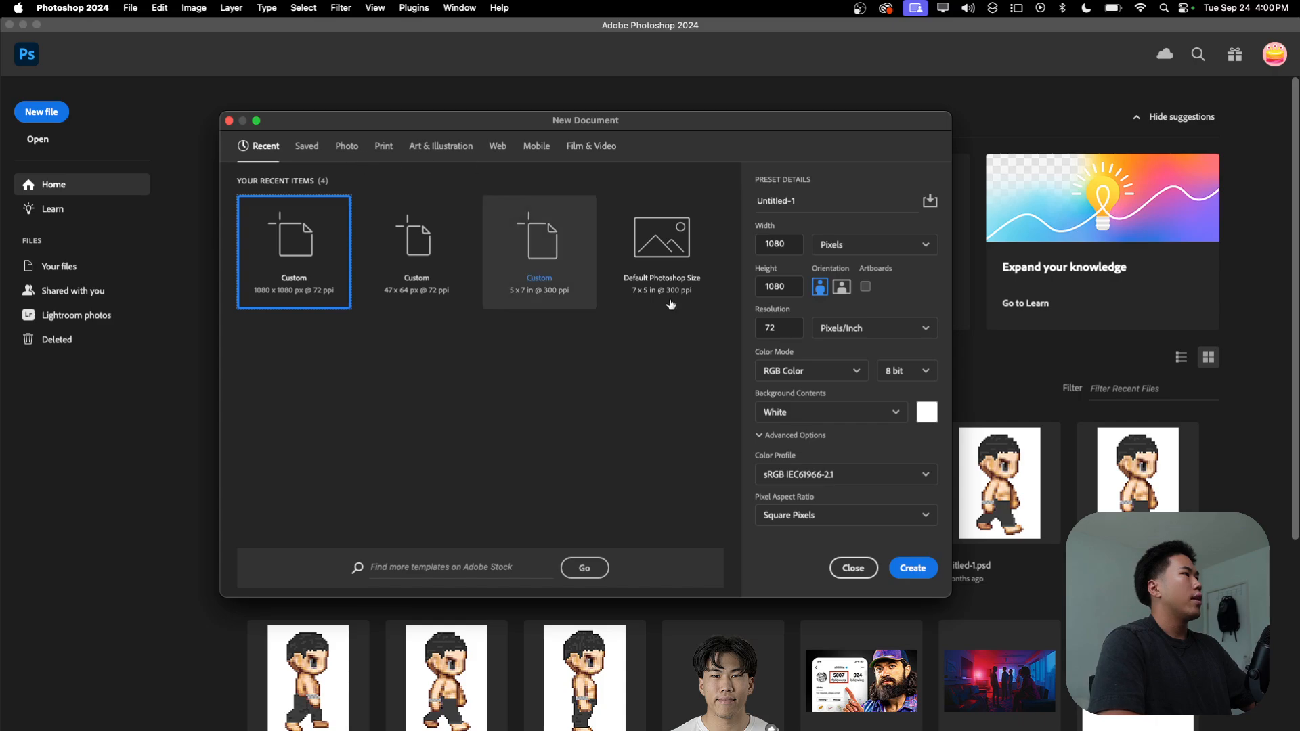
{"action": "left_click", "coordinate": [853, 568]}
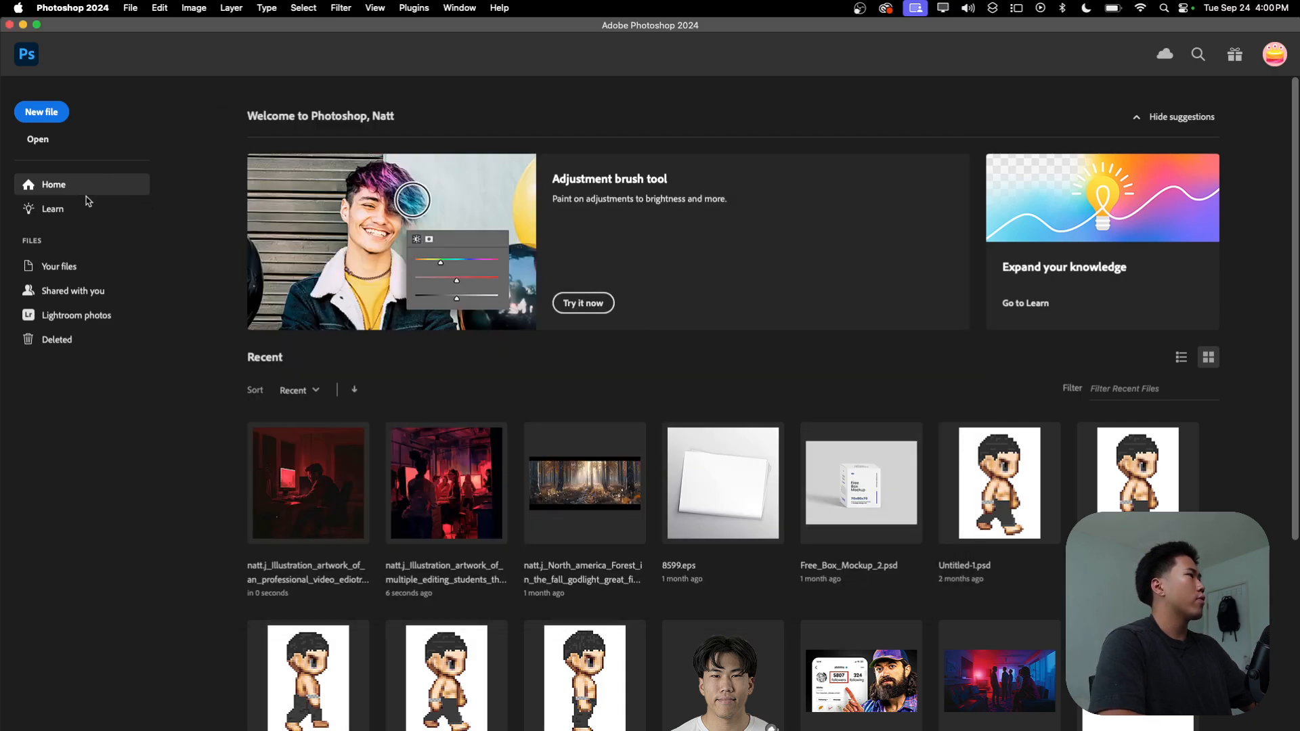
{"action": "left_click", "coordinate": [38, 138]}
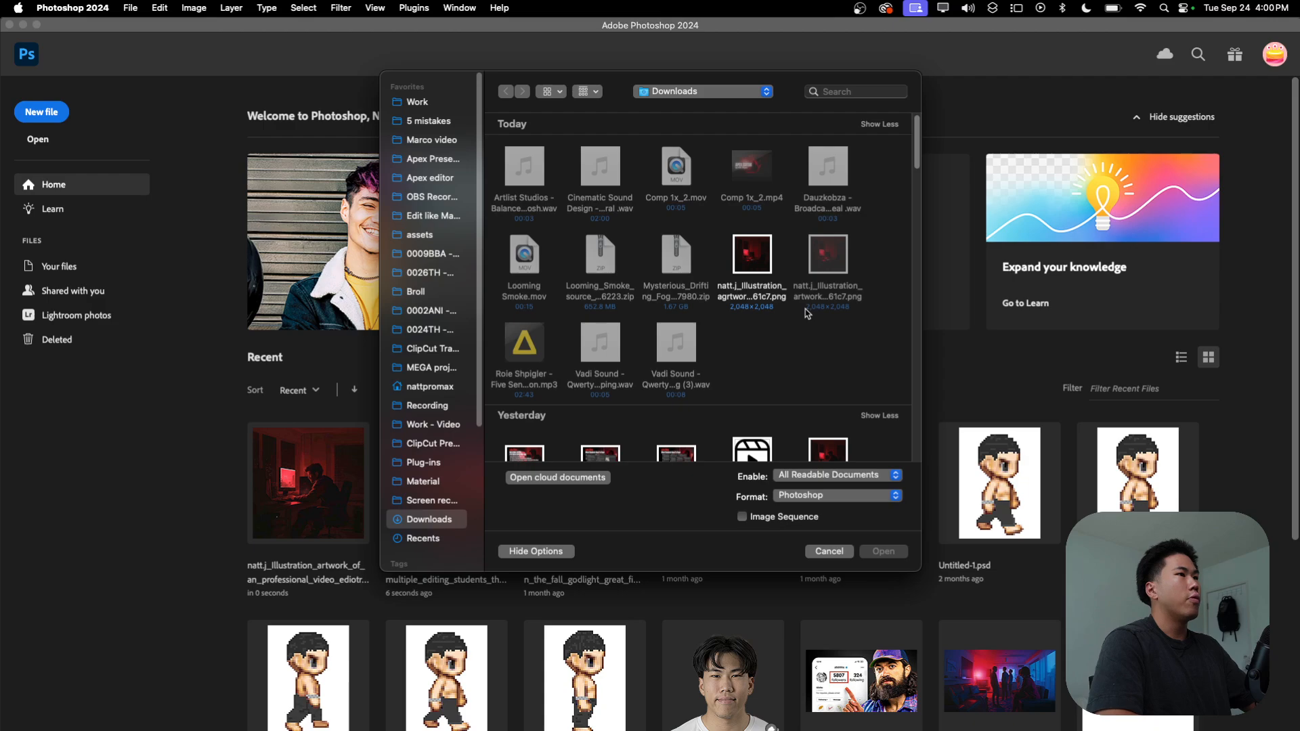
{"action": "scroll", "coordinate": [807, 313], "scroll_direction": "down", "scroll_amount": 1}
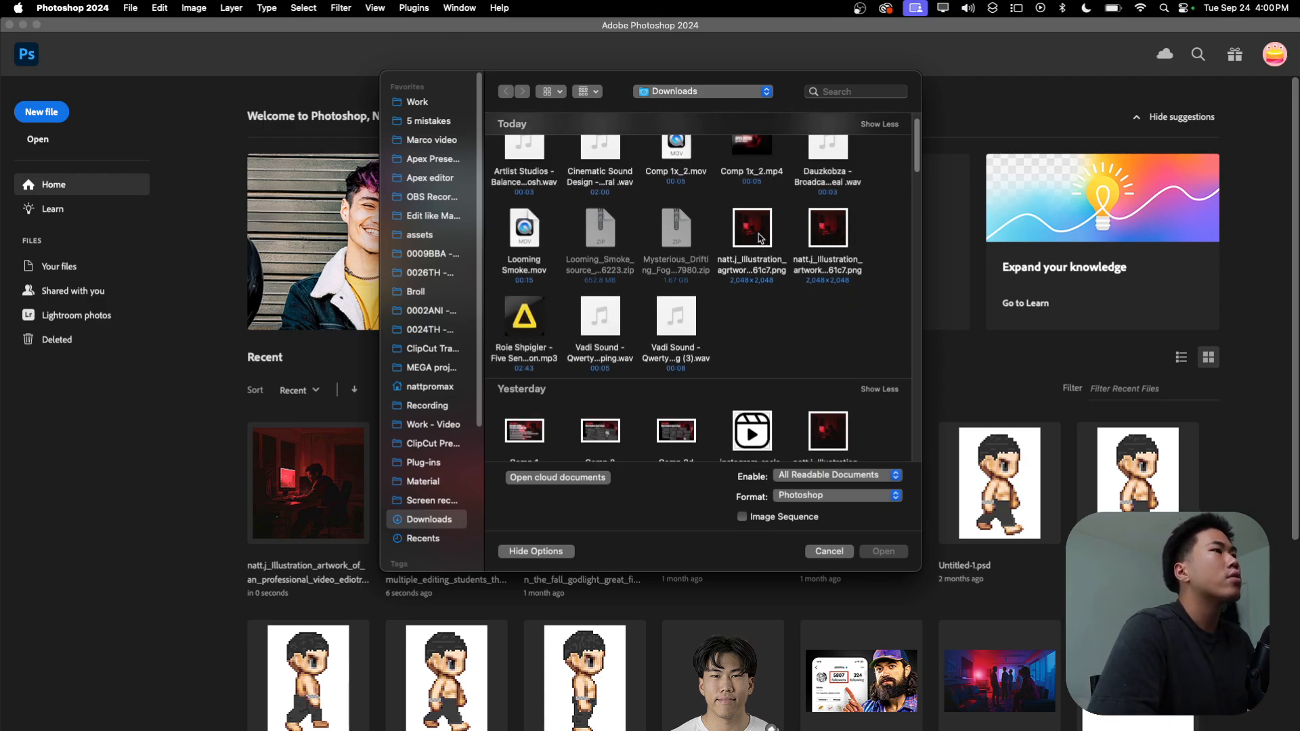
{"action": "left_click", "coordinate": [761, 238]}
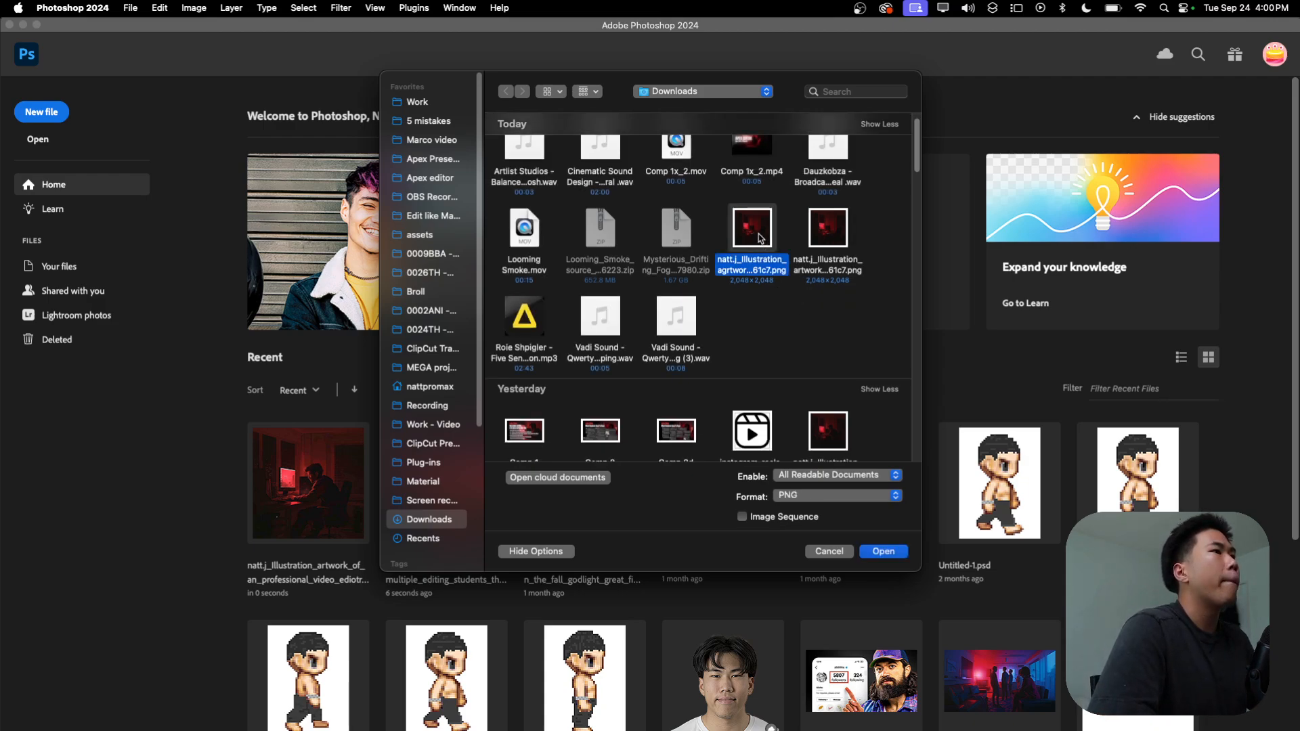
{"action": "left_click", "coordinate": [820, 308]}
{"action": "scroll", "coordinate": [819, 309], "scroll_direction": "down", "scroll_amount": 3}
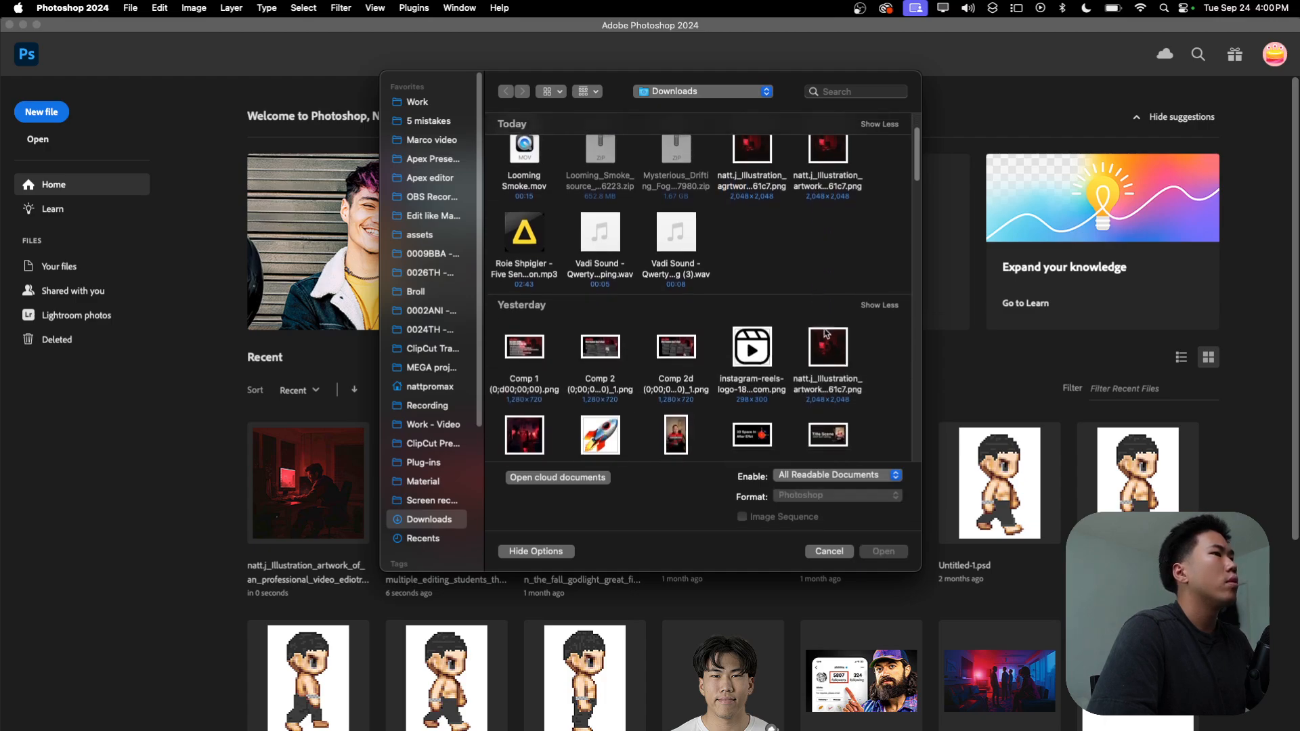
{"action": "left_click", "coordinate": [826, 332]}
{"action": "left_click", "coordinate": [883, 551]}
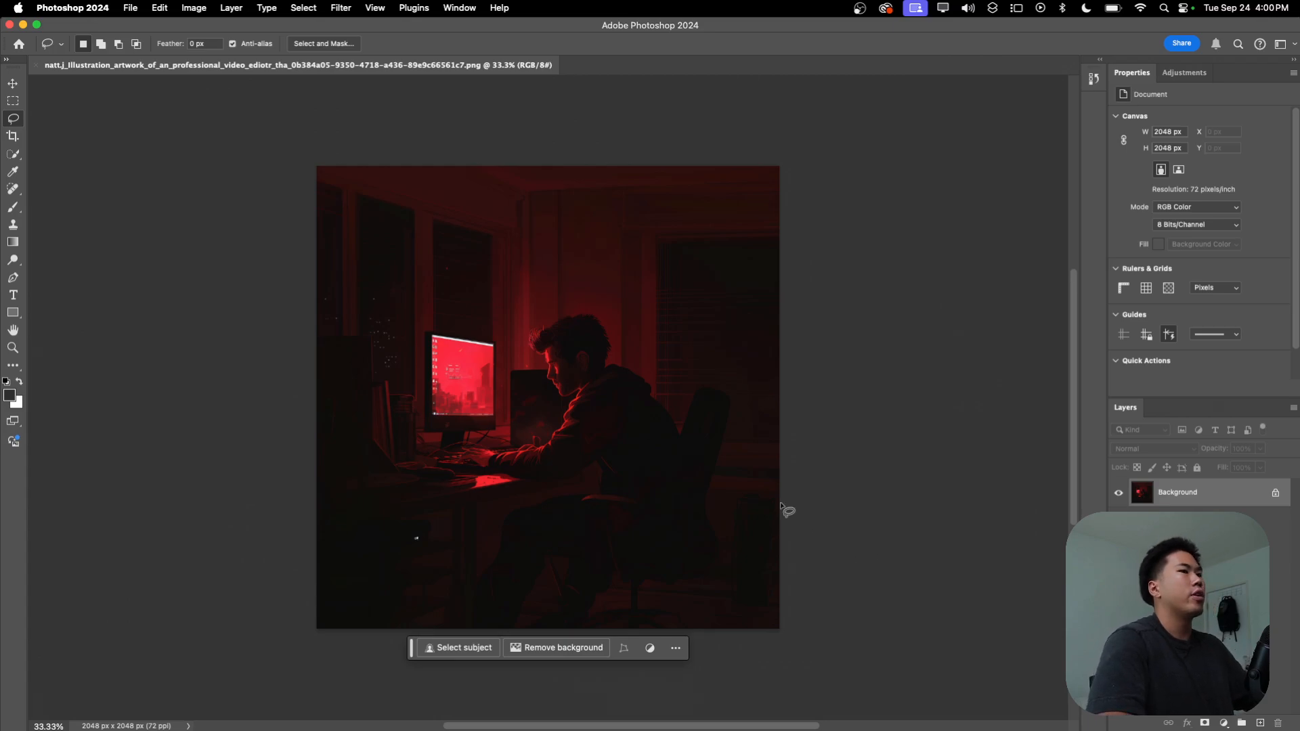
{"action": "scroll", "coordinate": [283, 371], "scroll_direction": "up", "scroll_amount": 2}
{"action": "scroll", "coordinate": [507, 368], "scroll_direction": "down", "scroll_amount": 1}
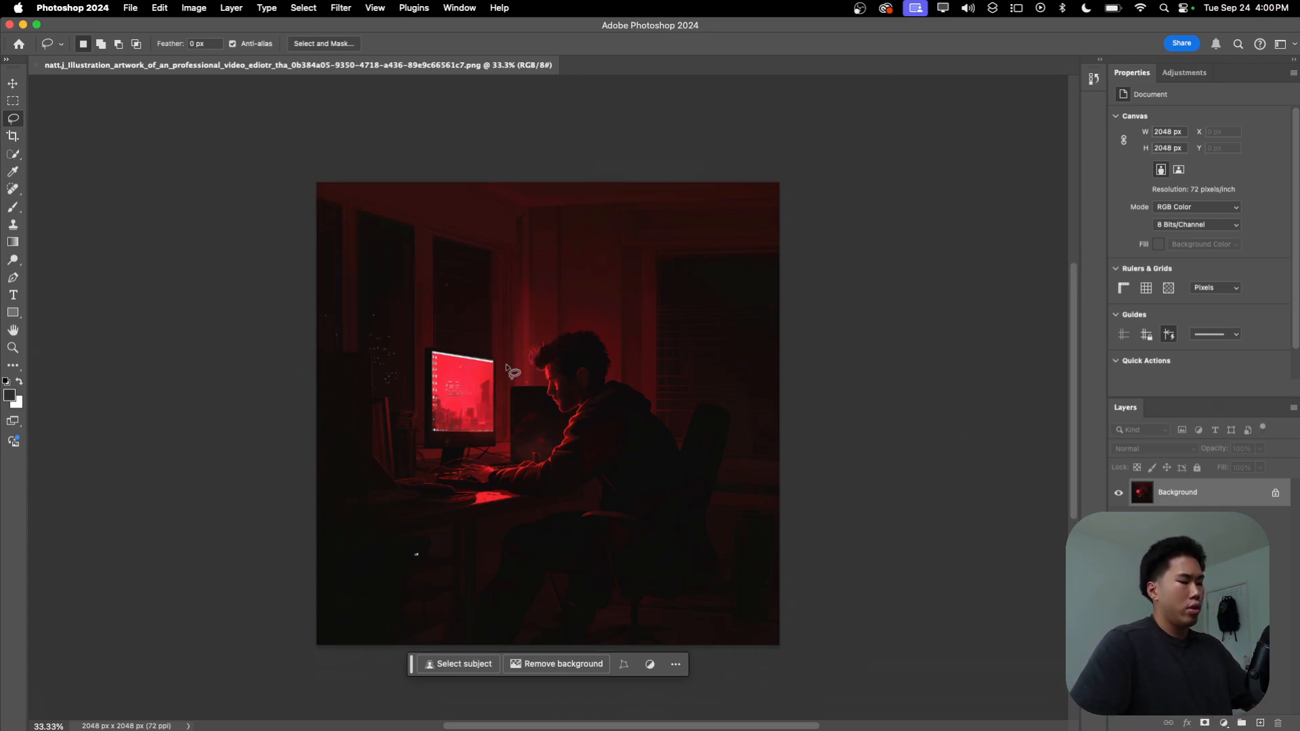
{"action": "key", "text": "space"}
{"action": "scroll", "coordinate": [585, 382], "scroll_direction": "up", "scroll_amount": 1}
{"action": "scroll", "coordinate": [596, 370], "scroll_direction": "up", "scroll_amount": 2}
{"action": "scroll", "coordinate": [596, 379], "scroll_direction": "down", "scroll_amount": 2}
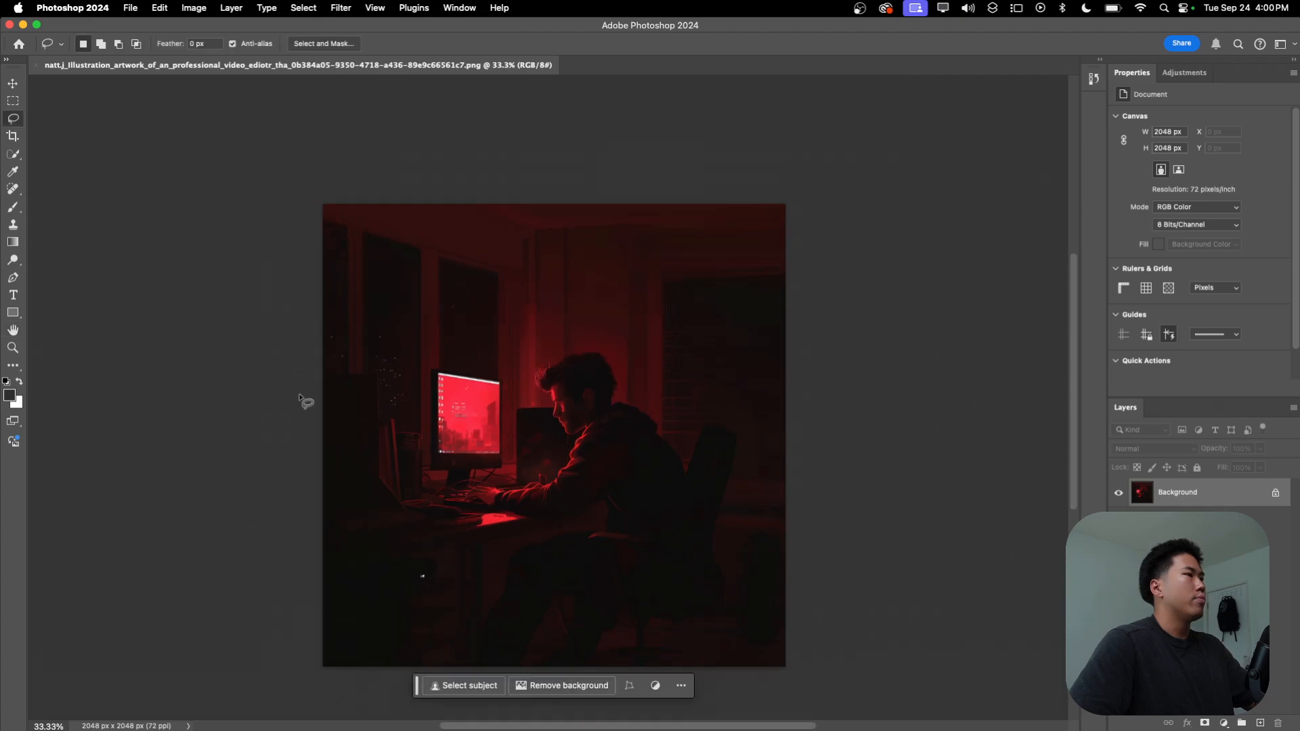
{"action": "scroll", "coordinate": [482, 449], "scroll_direction": "up", "scroll_amount": 1}
{"action": "scroll", "coordinate": [482, 444], "scroll_direction": "down", "scroll_amount": 2}
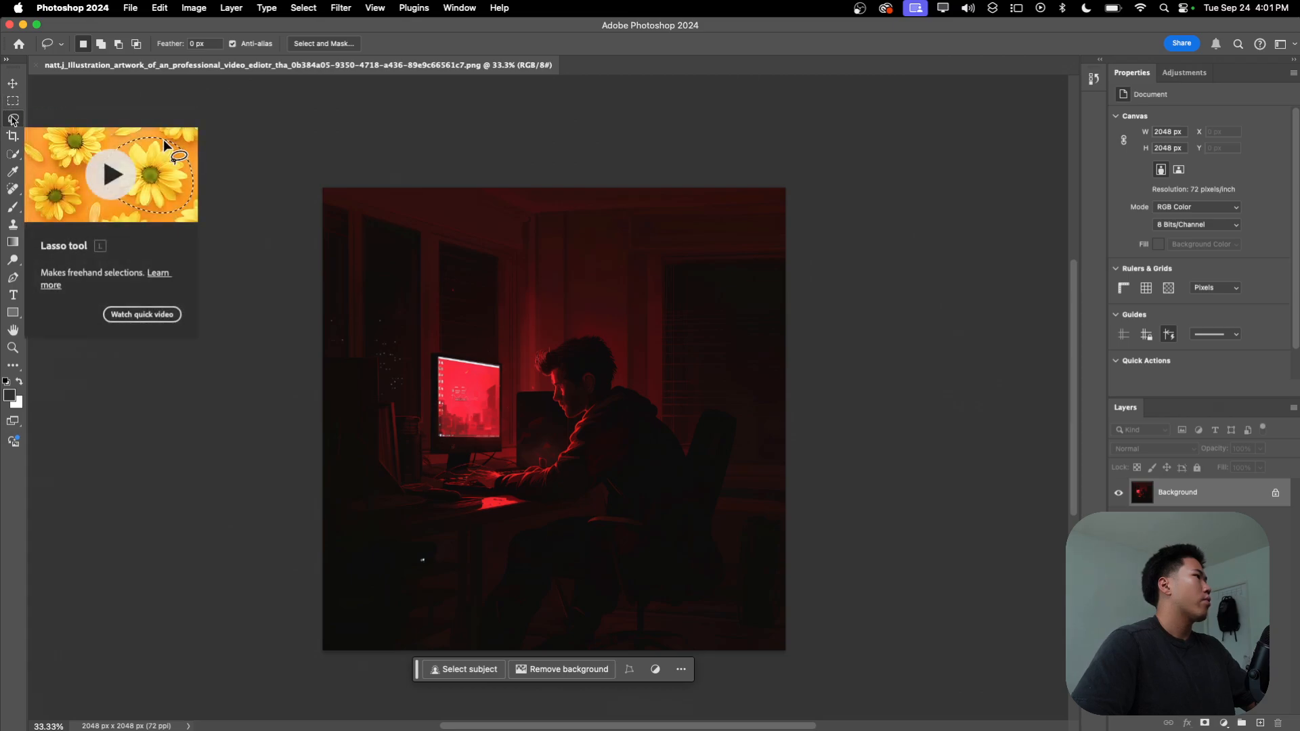
{"action": "scroll", "coordinate": [561, 435], "scroll_direction": "up", "scroll_amount": 2}
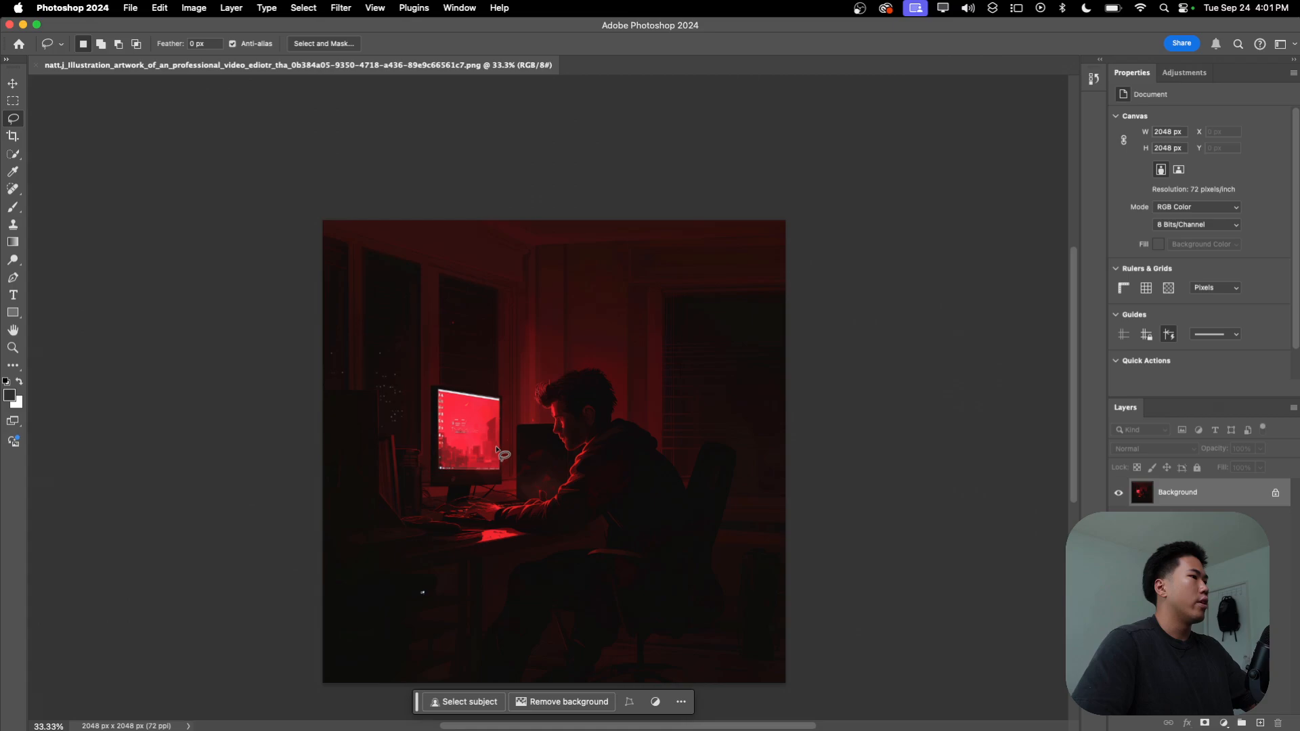
{"action": "scroll", "coordinate": [508, 452], "scroll_direction": "down", "scroll_amount": 1}
Step: Lasso a loose selection around the man's head, torso, arms and hands, leaving the chair and monitor outside it
{"action": "scroll", "coordinate": [522, 385], "scroll_direction": "up", "scroll_amount": 2}
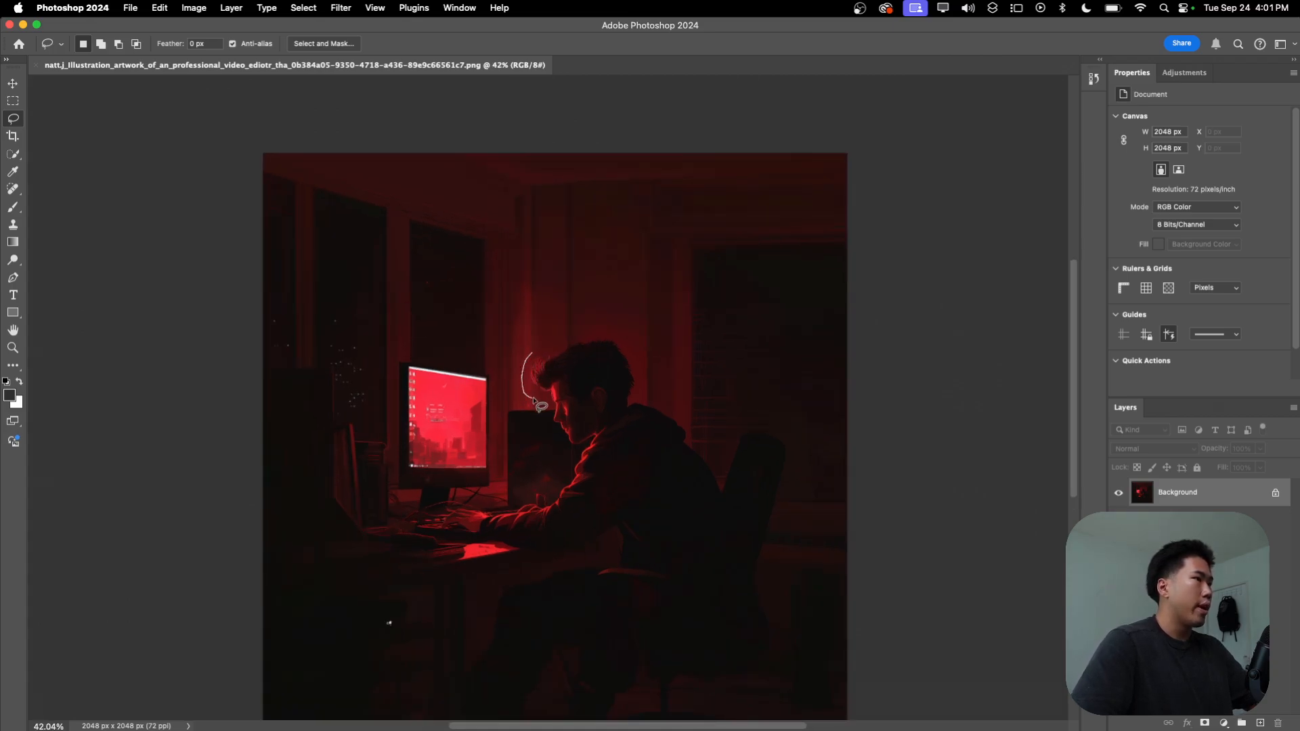
{"action": "left_click_drag", "start_coordinate": [562, 463], "coordinate": [536, 505]}
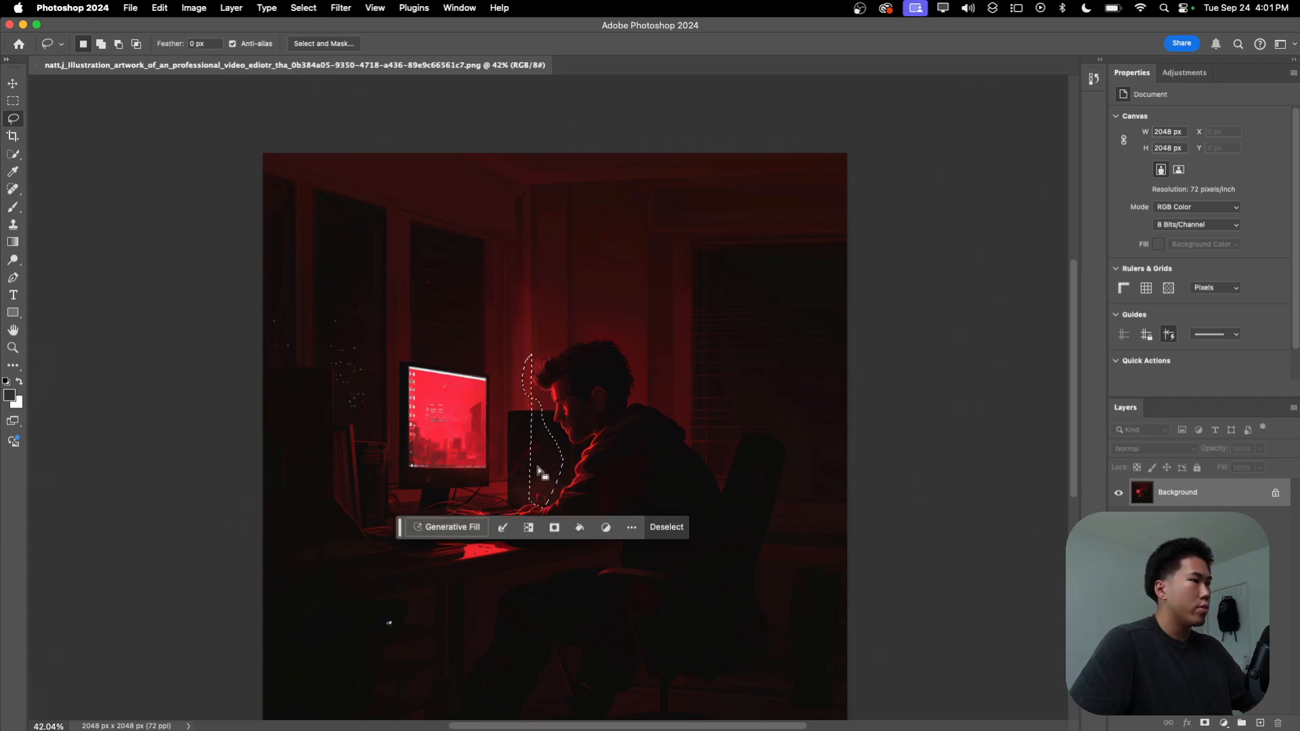
{"action": "left_click_drag", "start_coordinate": [530, 353], "coordinate": [521, 372]}
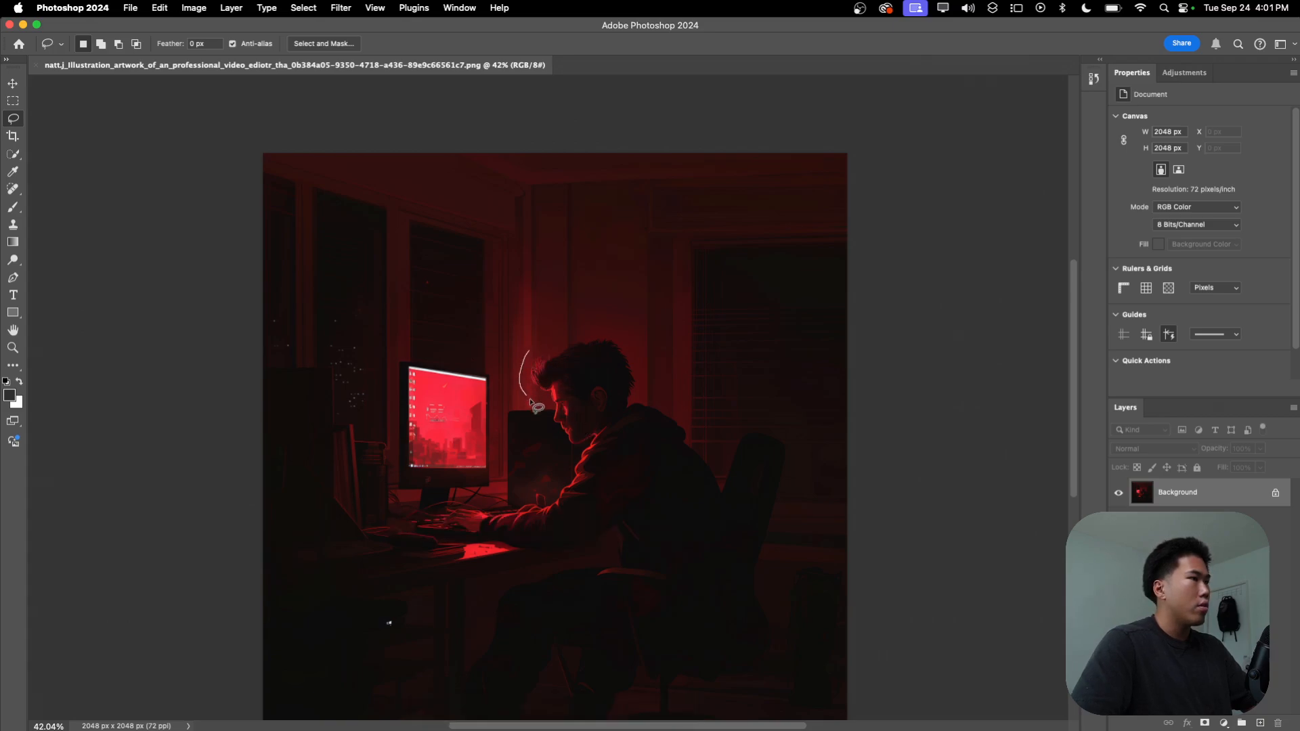
{"action": "mouse_move", "coordinate": [549, 479]}
{"action": "left_mouse_down"}
{"action": "mouse_move", "coordinate": [444, 505]}
{"action": "mouse_move", "coordinate": [439, 532]}
{"action": "mouse_move", "coordinate": [527, 558]}
{"action": "mouse_move", "coordinate": [577, 555]}
{"action": "left_mouse_up"}
{"action": "mouse_move", "coordinate": [650, 575]}
{"action": "left_mouse_down"}
{"action": "mouse_move", "coordinate": [681, 572]}
{"action": "mouse_move", "coordinate": [732, 518]}
{"action": "left_mouse_up"}
{"action": "left_click_drag", "start_coordinate": [724, 452], "coordinate": [687, 412]}
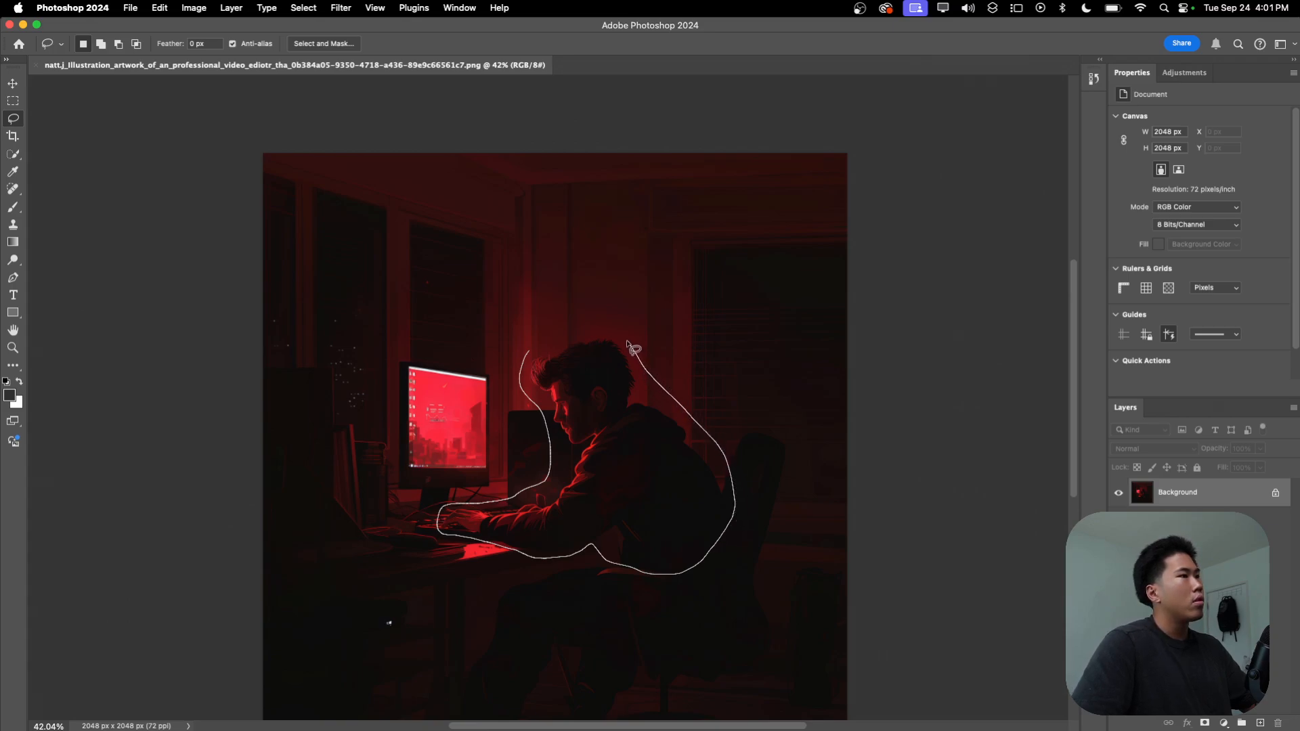
{"action": "left_click_drag", "start_coordinate": [609, 335], "coordinate": [534, 355]}
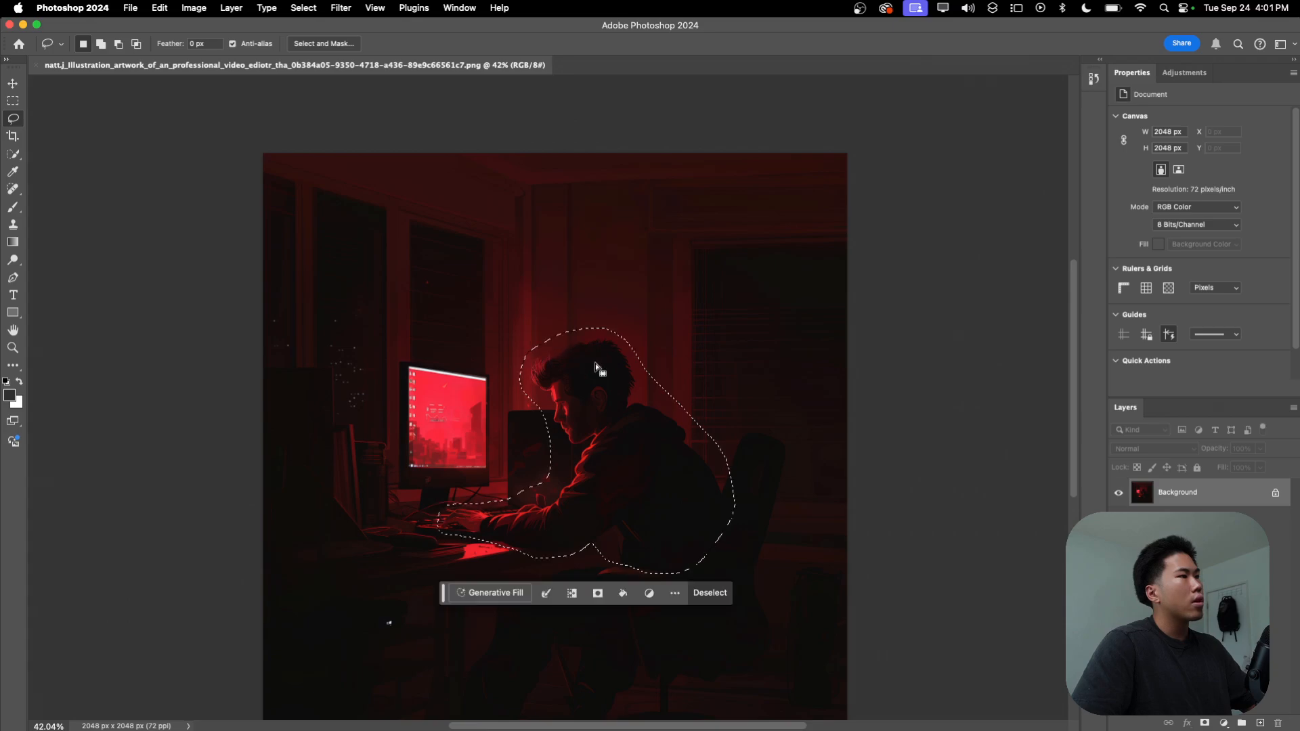
Step: Remove the selected man with Generative Fill using an empty prompt, compare the variations, and keep the first one
{"action": "left_click", "coordinate": [497, 594]}
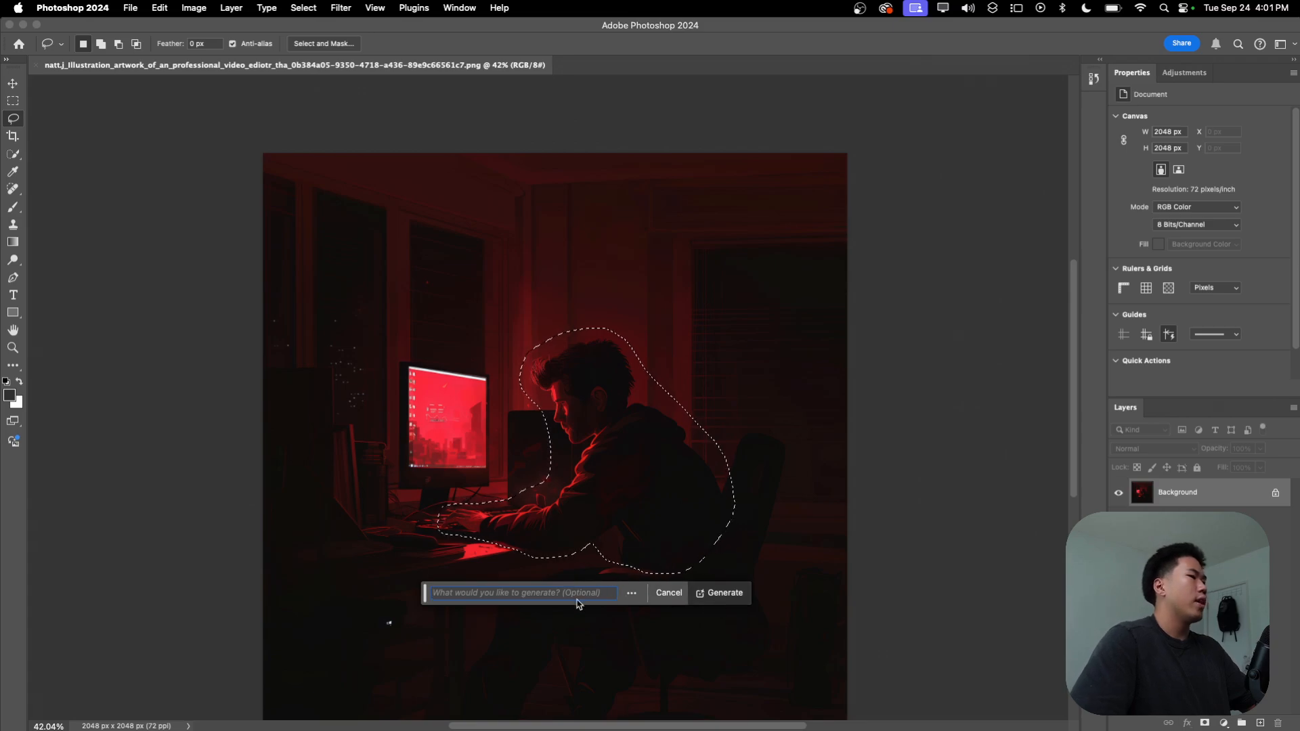
{"action": "left_click", "coordinate": [723, 595]}
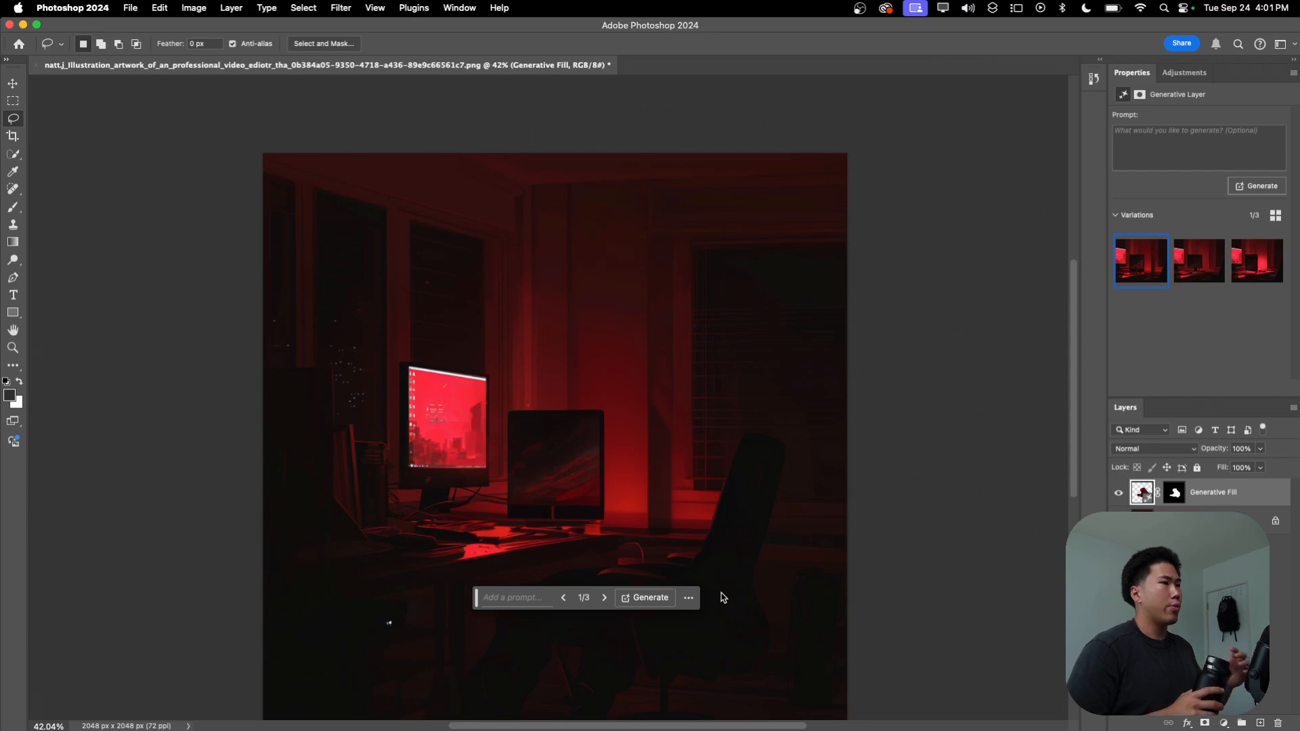
{"action": "left_click", "coordinate": [605, 598]}
{"action": "left_click", "coordinate": [605, 598]}
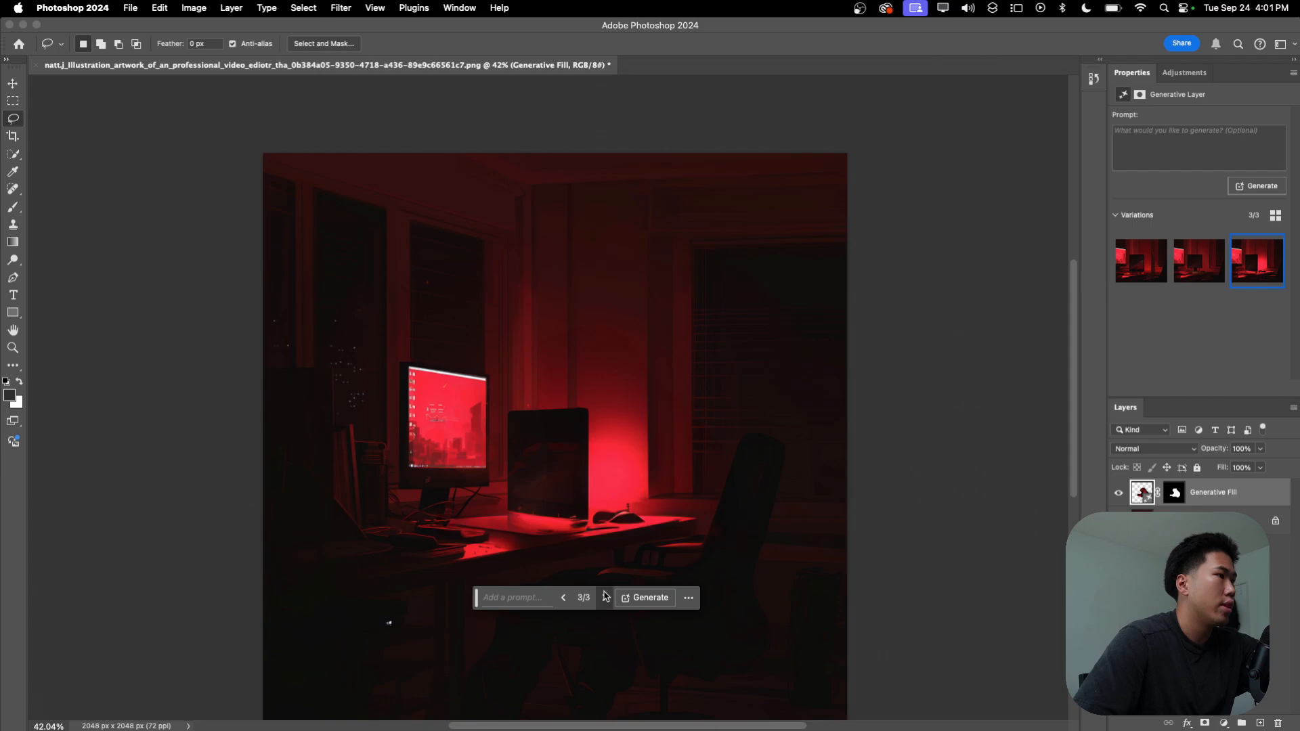
{"action": "left_click", "coordinate": [605, 597]}
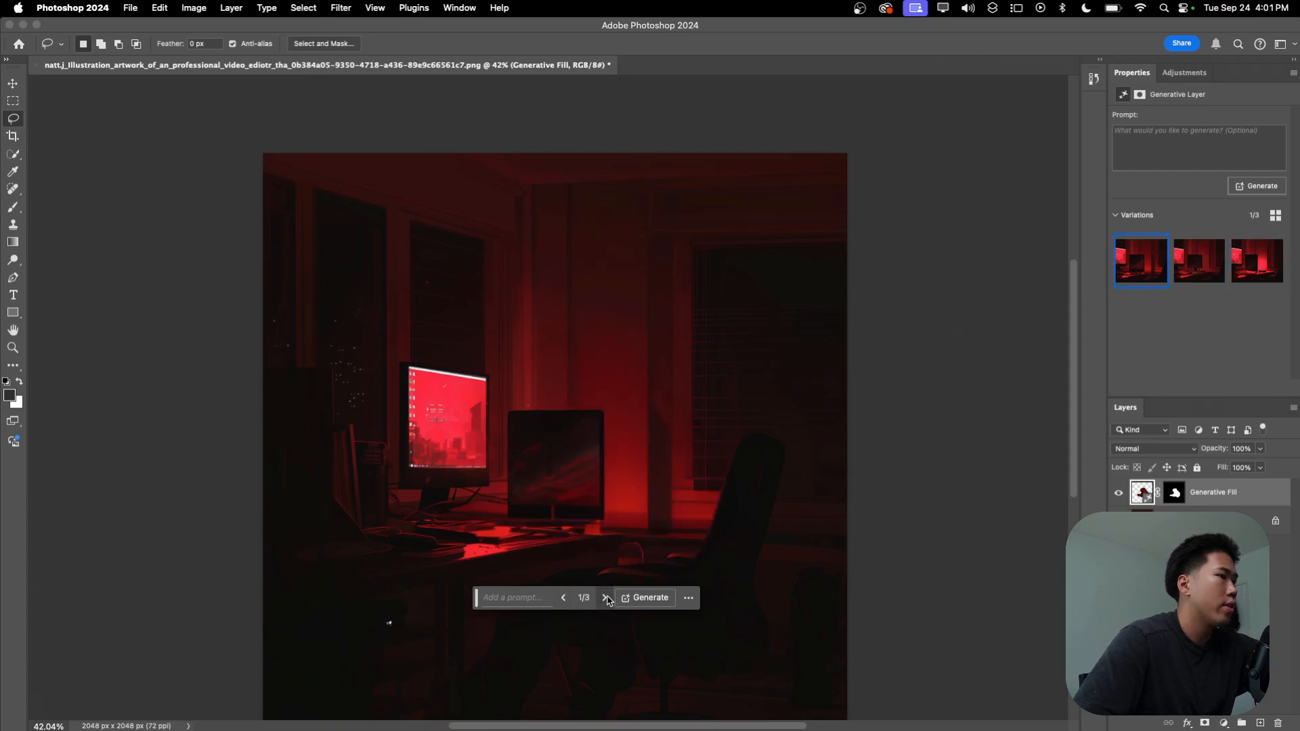
Step: Lasso the dark second monitor beside the lit screen and remove it with Generative Fill using an empty prompt
{"action": "mouse_move", "coordinate": [511, 401]}
{"action": "left_mouse_down"}
{"action": "mouse_move", "coordinate": [503, 523]}
{"action": "mouse_move", "coordinate": [549, 524]}
{"action": "mouse_move", "coordinate": [606, 522]}
{"action": "mouse_move", "coordinate": [609, 413]}
{"action": "mouse_move", "coordinate": [511, 399]}
{"action": "mouse_move", "coordinate": [496, 416]}
{"action": "mouse_move", "coordinate": [498, 470]}
{"action": "mouse_move", "coordinate": [502, 526]}
{"action": "mouse_move", "coordinate": [514, 528]}
{"action": "mouse_move", "coordinate": [611, 528]}
{"action": "mouse_move", "coordinate": [613, 423]}
{"action": "left_mouse_up"}
{"action": "left_click", "coordinate": [683, 550]}
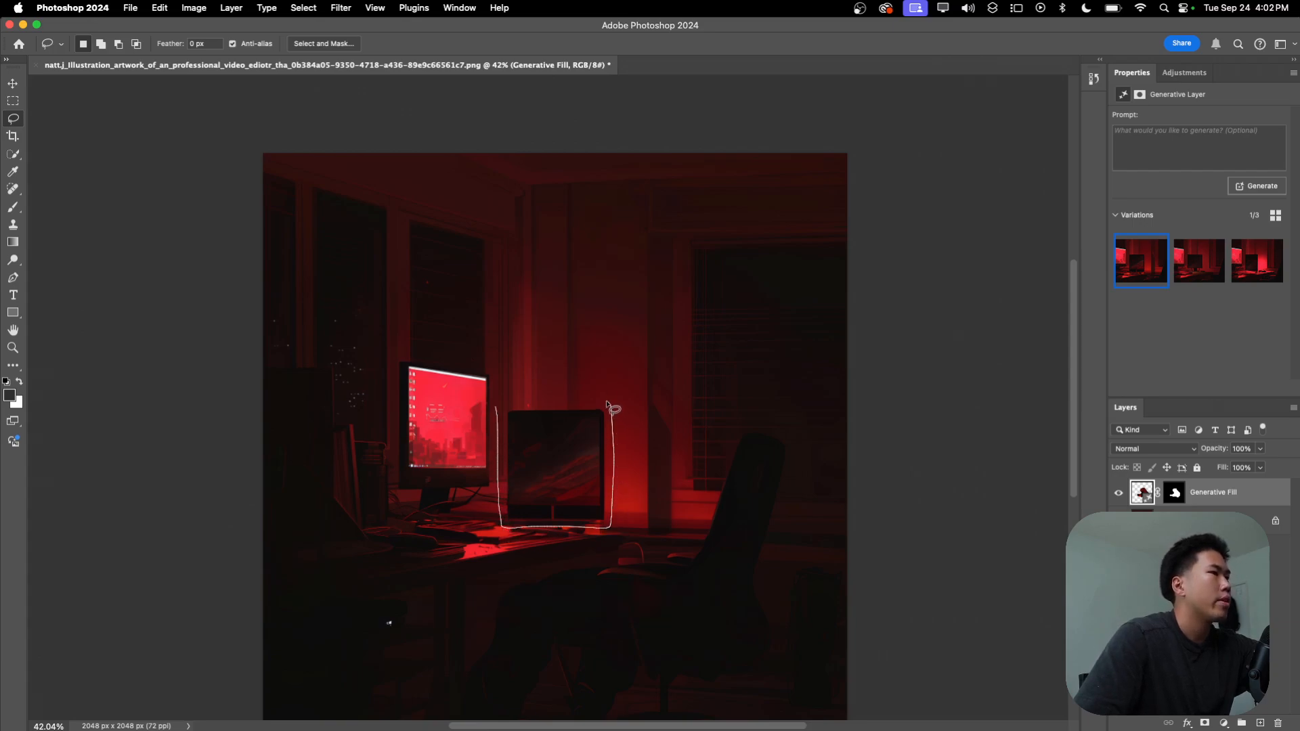
{"action": "left_click_drag", "start_coordinate": [498, 409], "coordinate": [502, 415]}
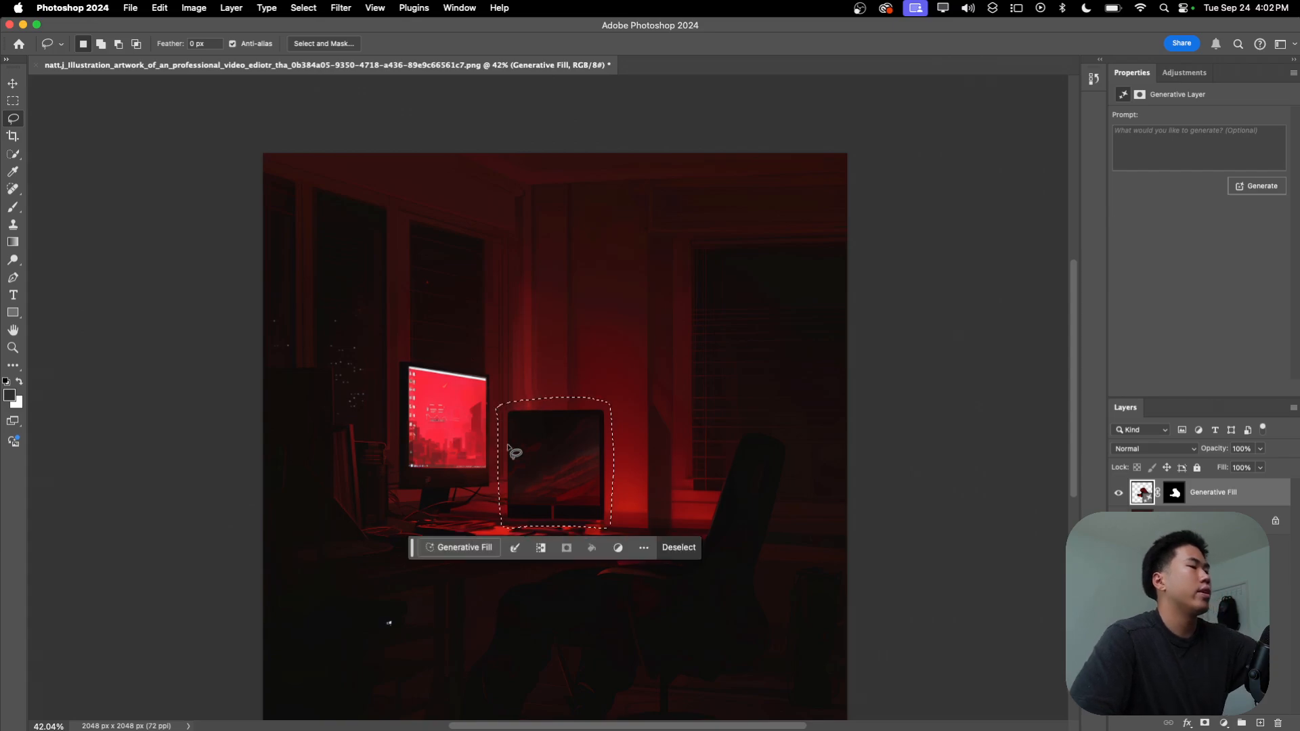
{"action": "left_click", "coordinate": [481, 547]}
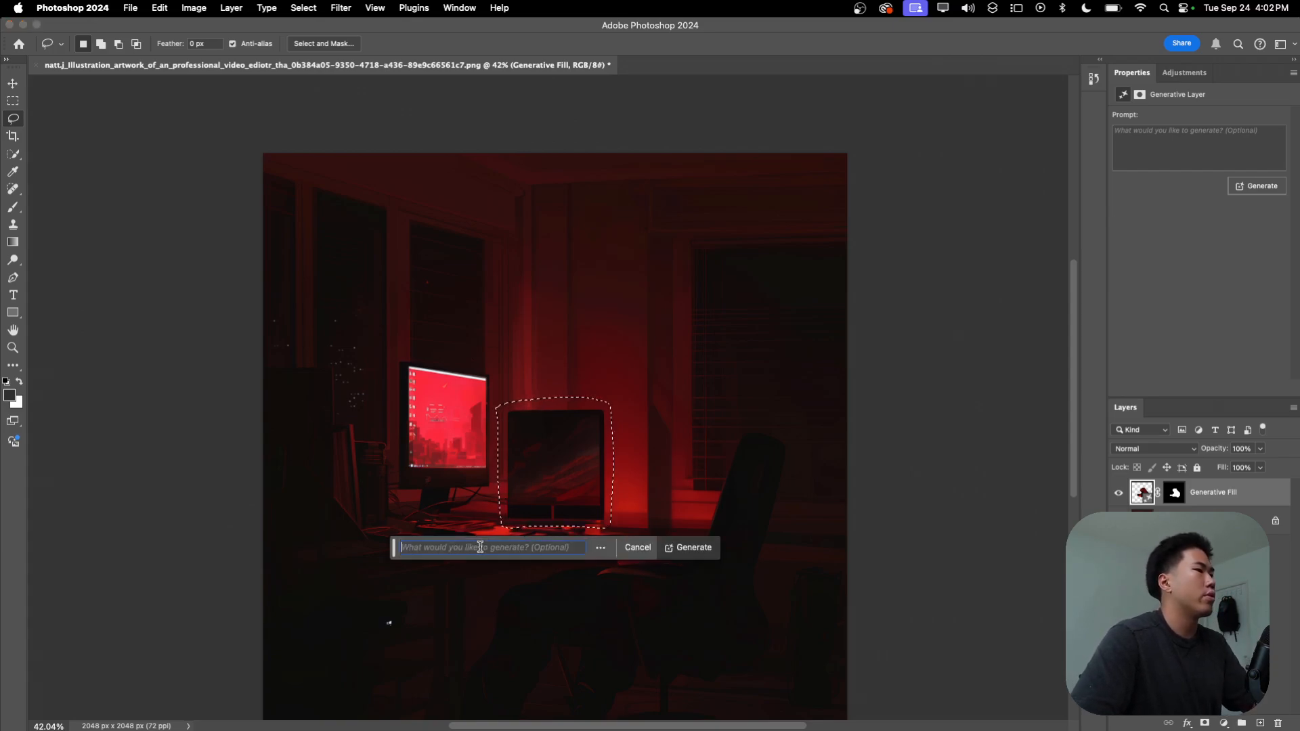
{"action": "left_click", "coordinate": [688, 548]}
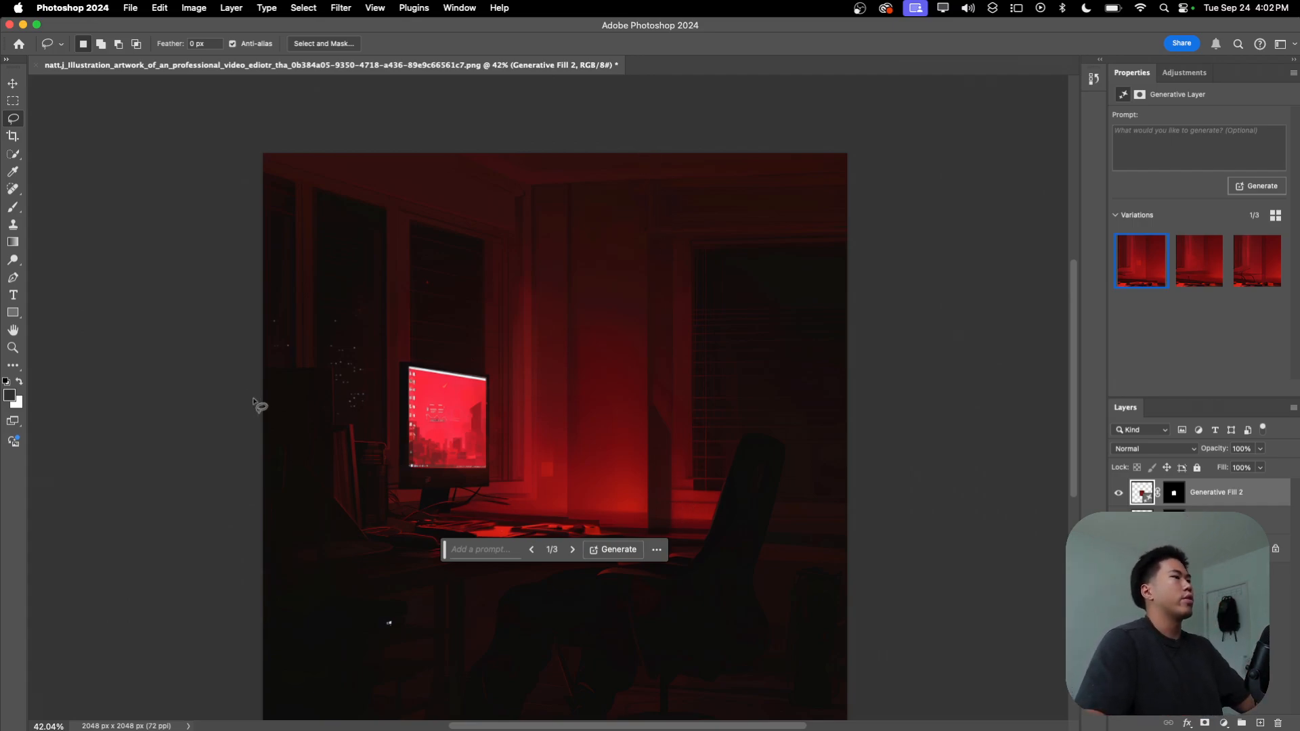
Step: Quick-export the cleaned background as a PNG to Downloads, inserting "d" before "artwork" in the file name
{"action": "left_click", "coordinate": [130, 10]}
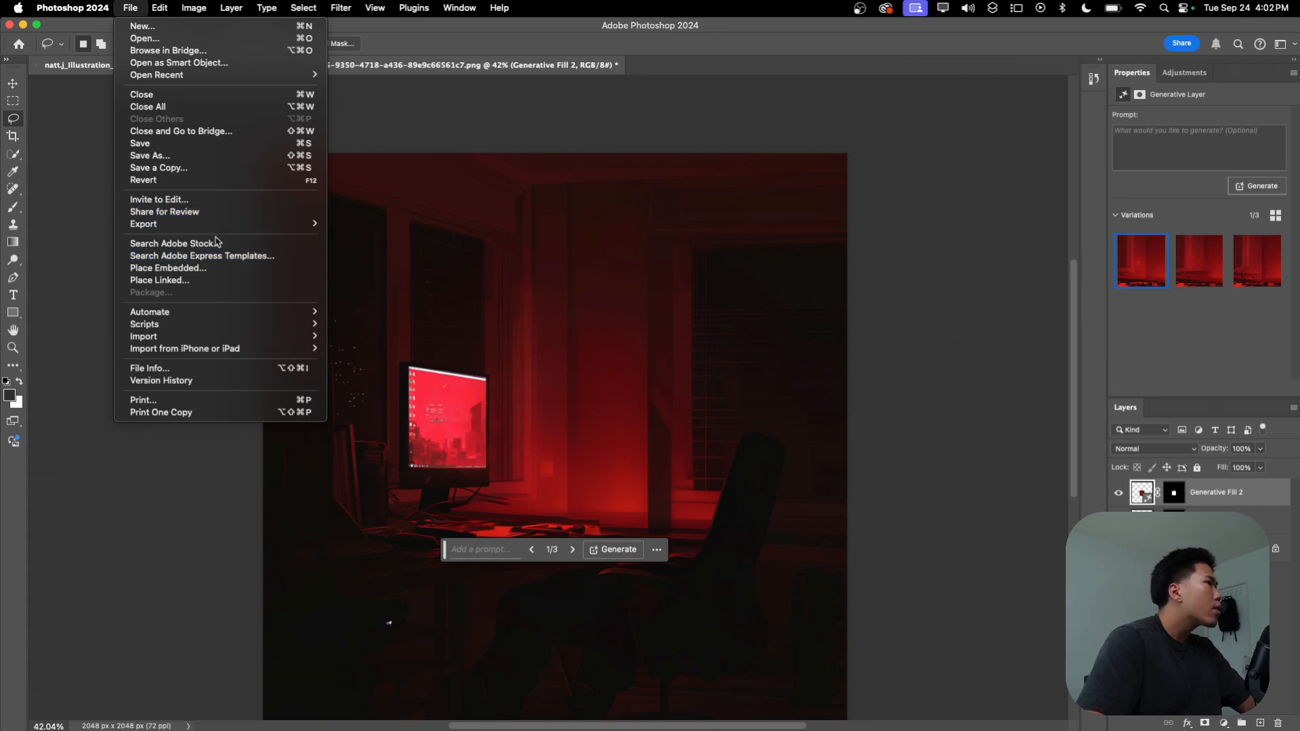
{"action": "mouse_move", "coordinate": [224, 233]}
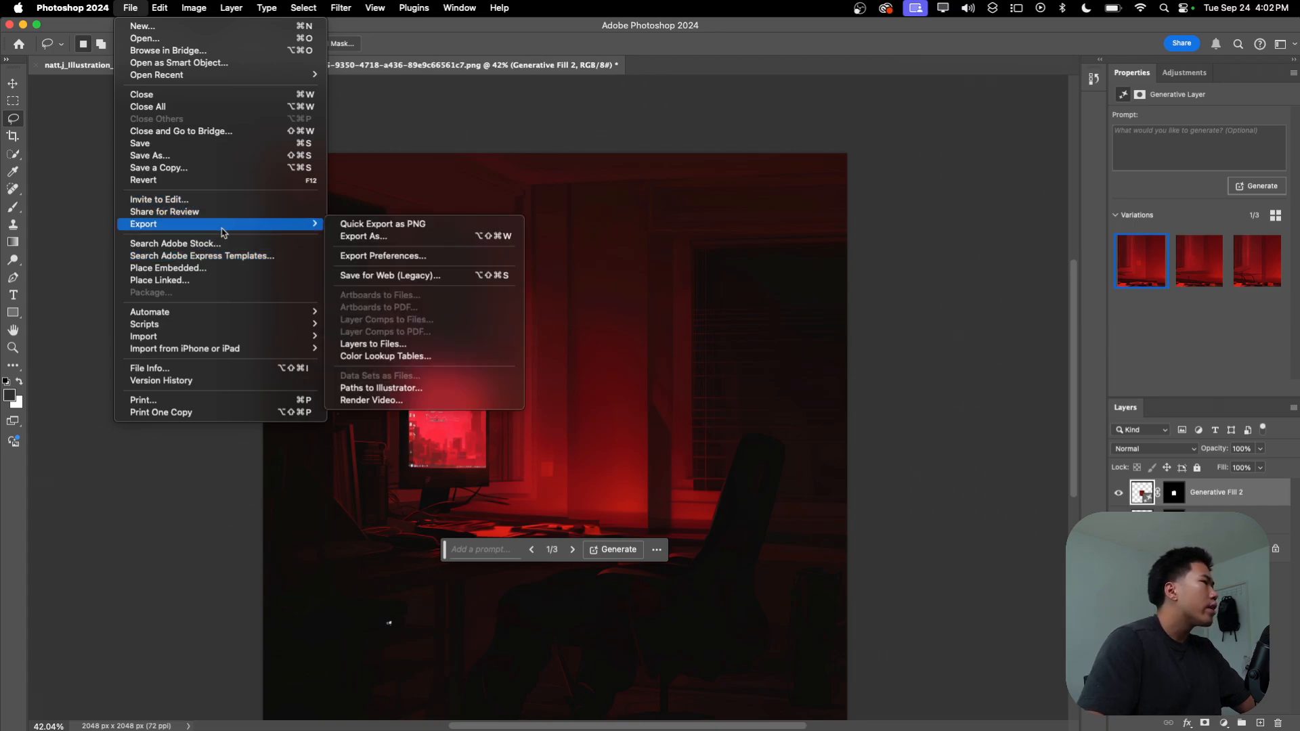
{"action": "left_click", "coordinate": [427, 230]}
{"action": "left_click", "coordinate": [667, 185]}
{"action": "type", "text": "dartwork_of_an_p"}
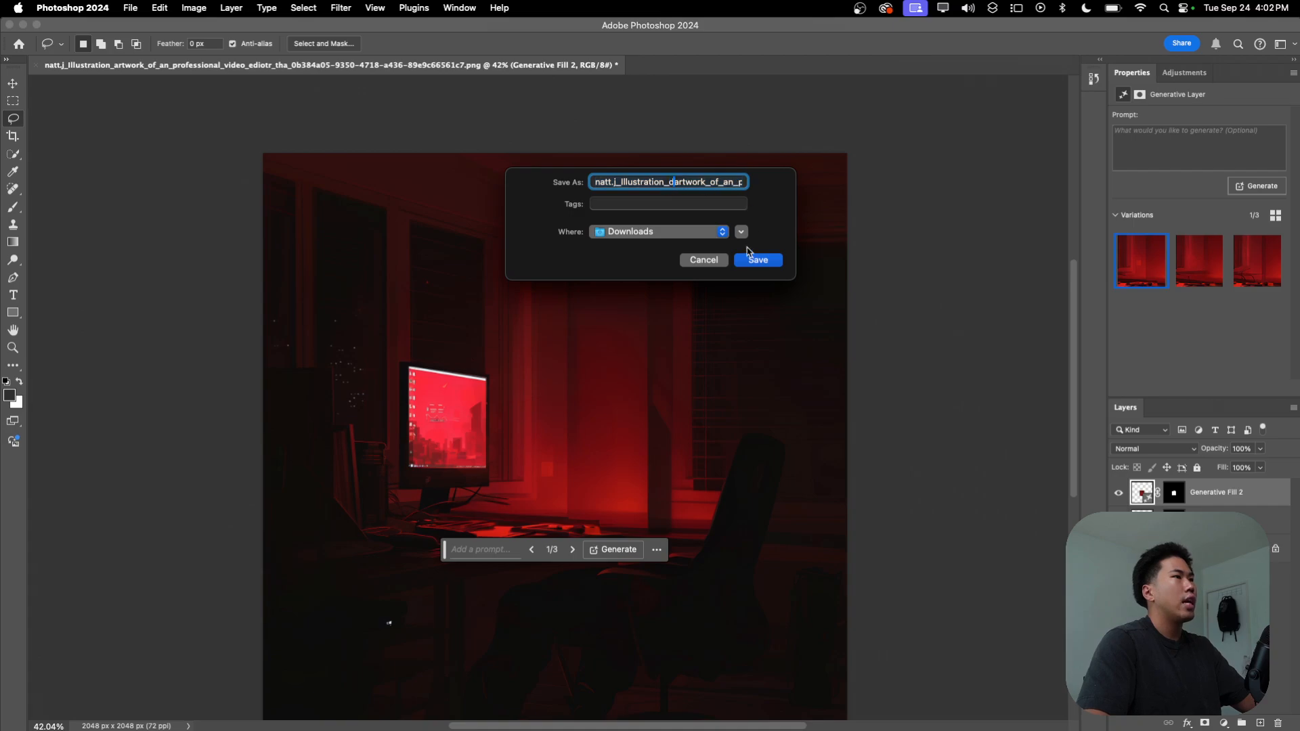
{"action": "left_click", "coordinate": [756, 261]}
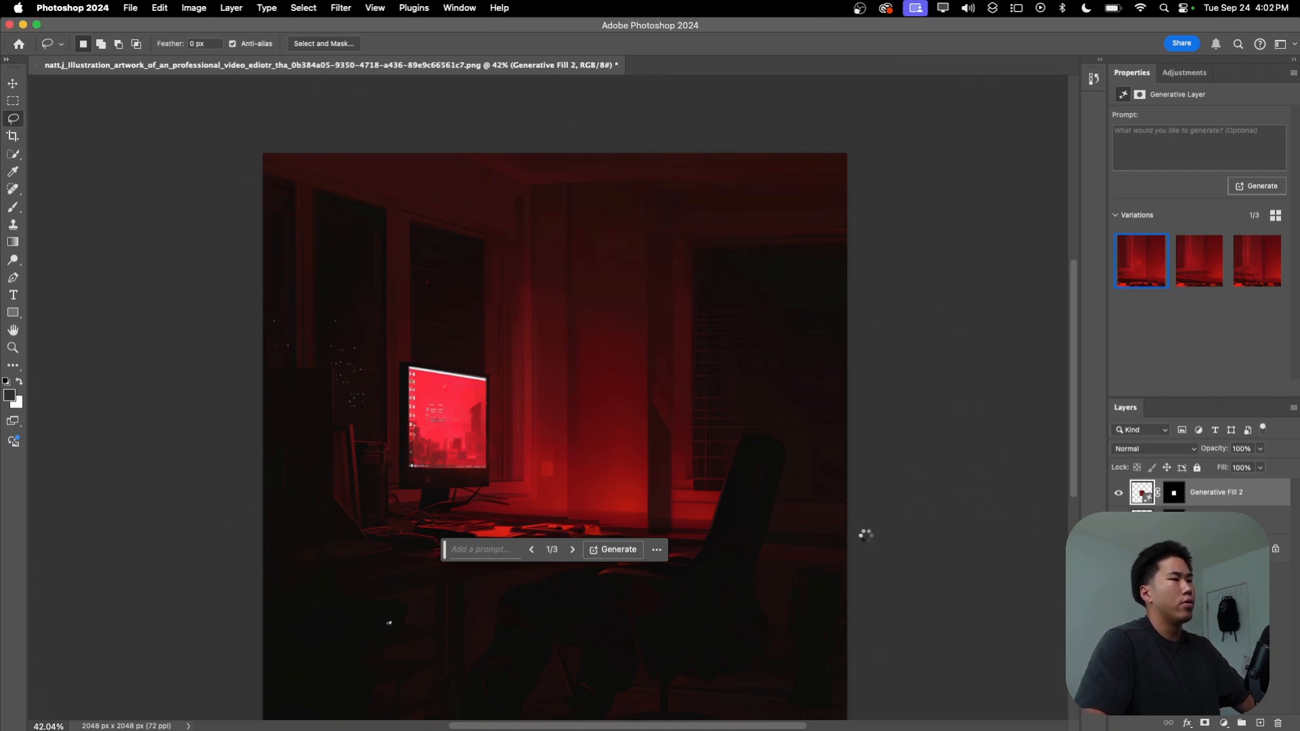
Step: Switch back to After Effects and save the project
{"action": "key", "text": "ctrl+Left"}
{"action": "key", "text": "ctrl+Right"}
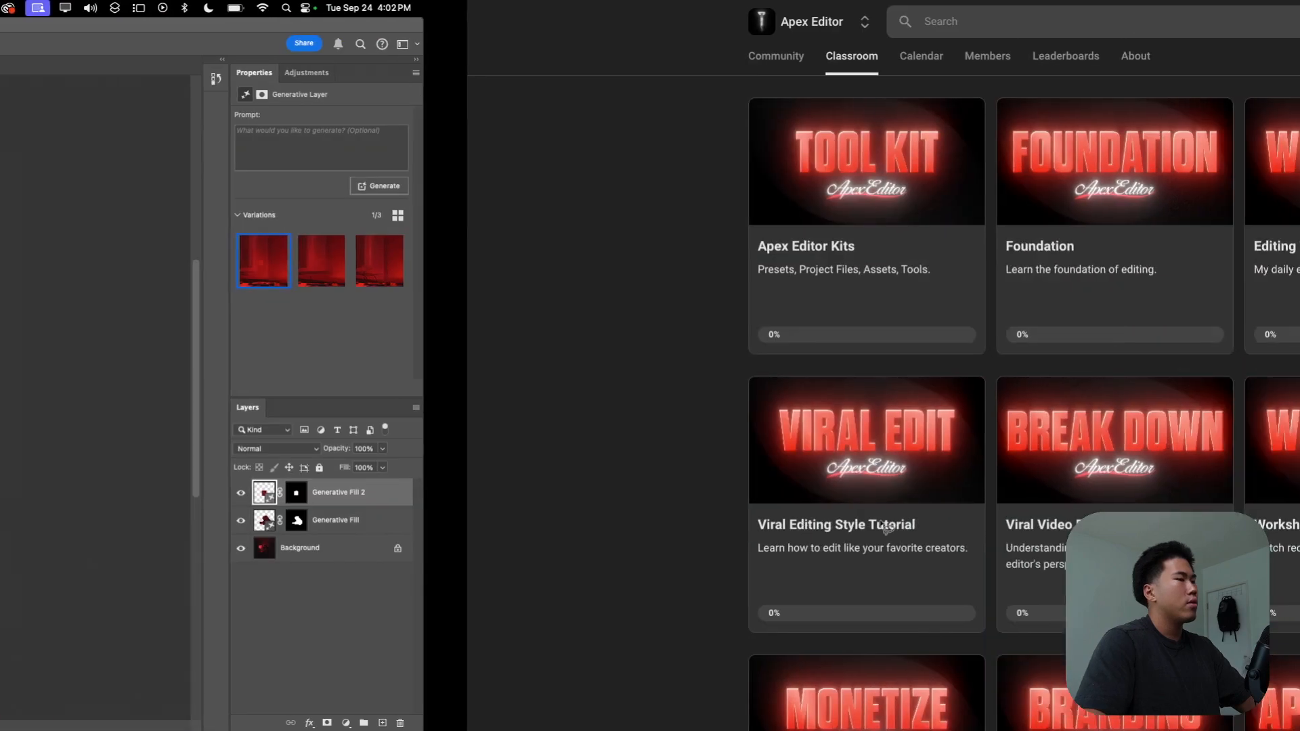
{"action": "key", "text": "ctrl+Left"}
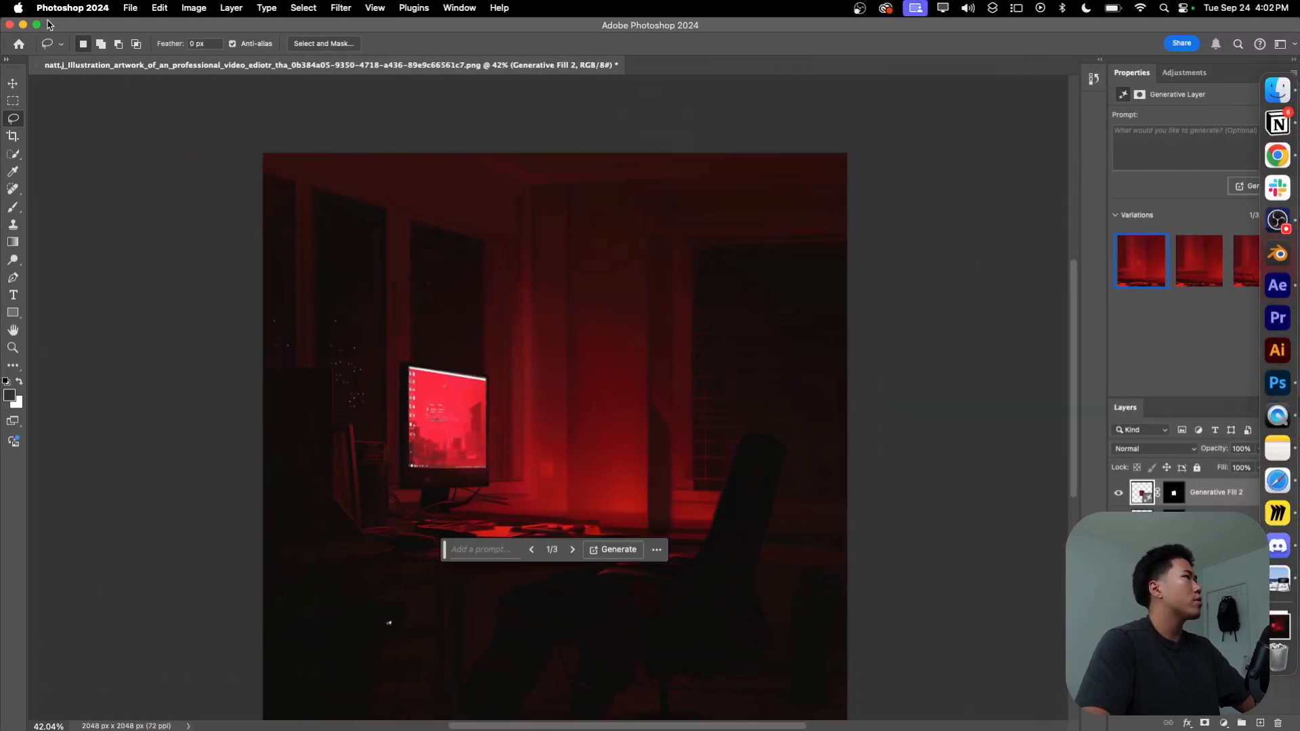
{"action": "key", "text": "ctrl+Up"}
{"action": "left_click", "coordinate": [339, 563]}
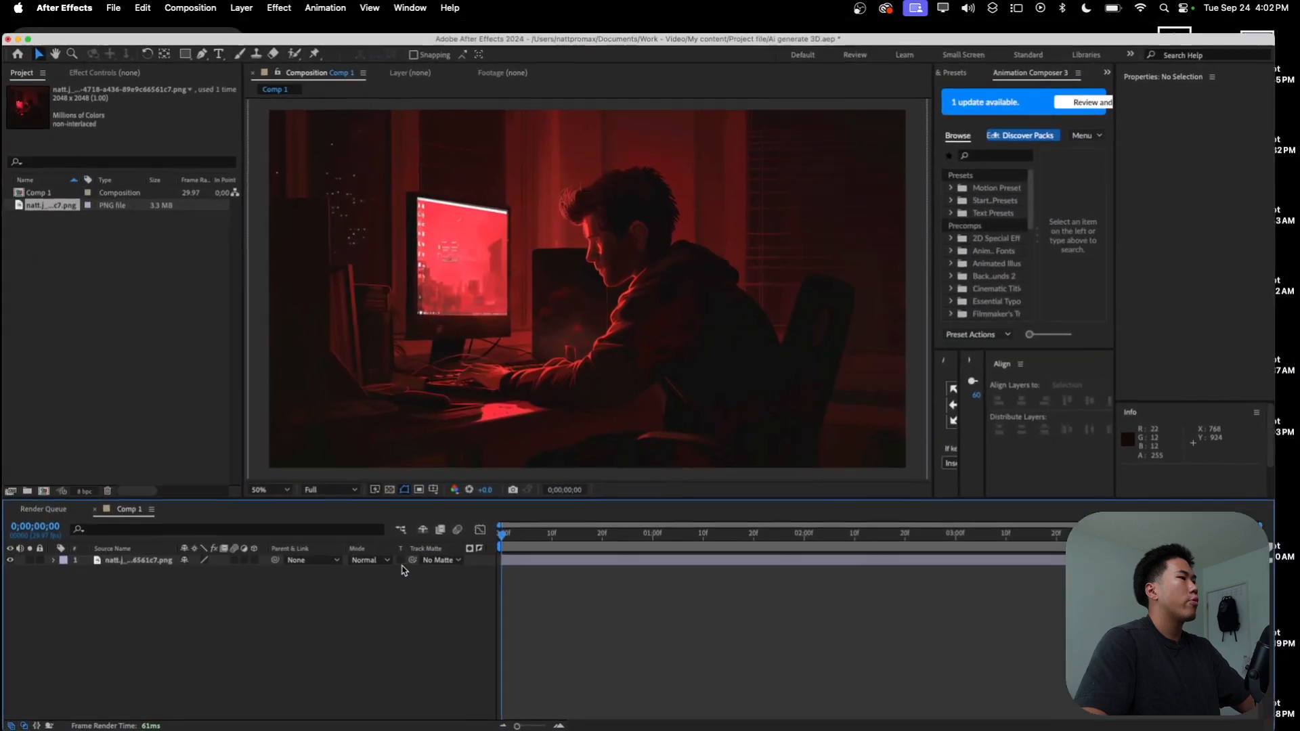
{"action": "key", "text": "super+s"}
Step: Add the exported clean background PNG from Downloads to the Comp 1 timeline above the original illustration
{"action": "left_click", "coordinate": [1286, 627]}
{"action": "left_click_drag", "start_coordinate": [515, 235], "coordinate": [53, 587]}
{"action": "left_click", "coordinate": [1279, 625]}
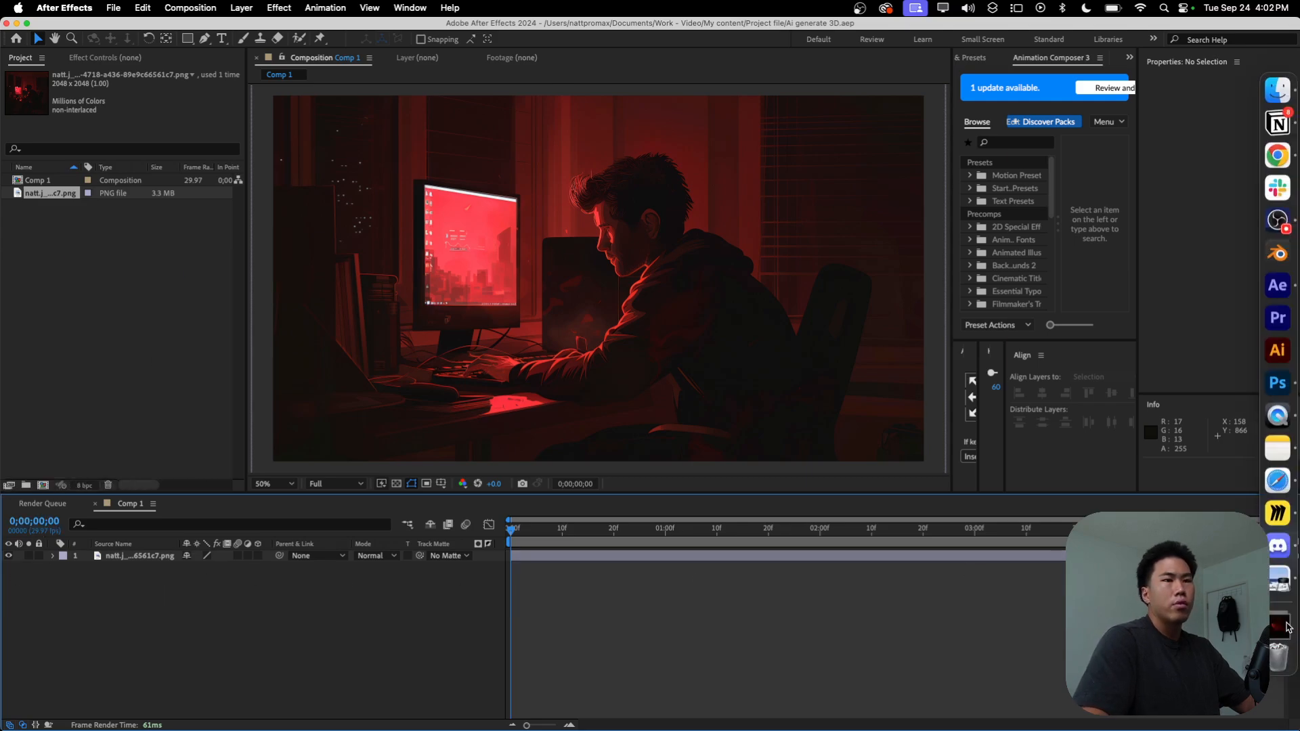
{"action": "left_click_drag", "start_coordinate": [470, 210], "coordinate": [41, 569]}
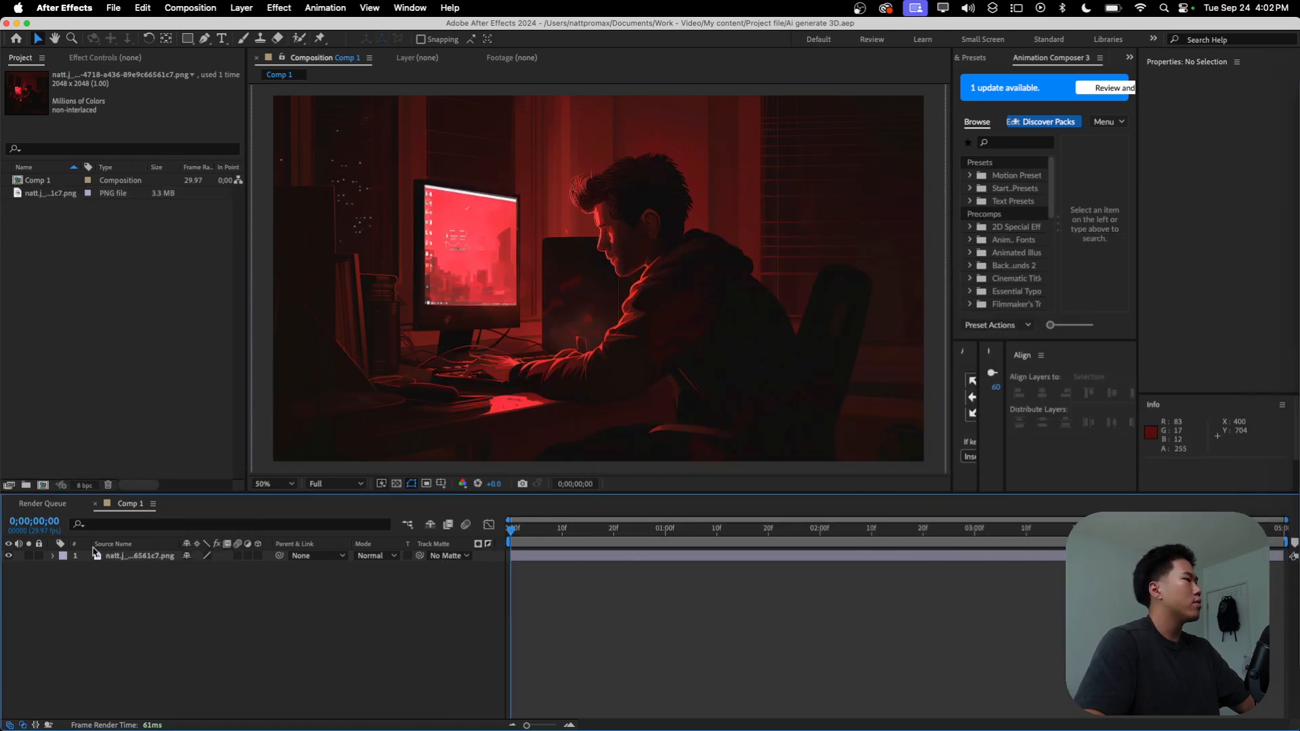
Step: Toggle the visibility of the two image layers to compare the clean background with the original illustration
{"action": "left_click", "coordinate": [8, 556]}
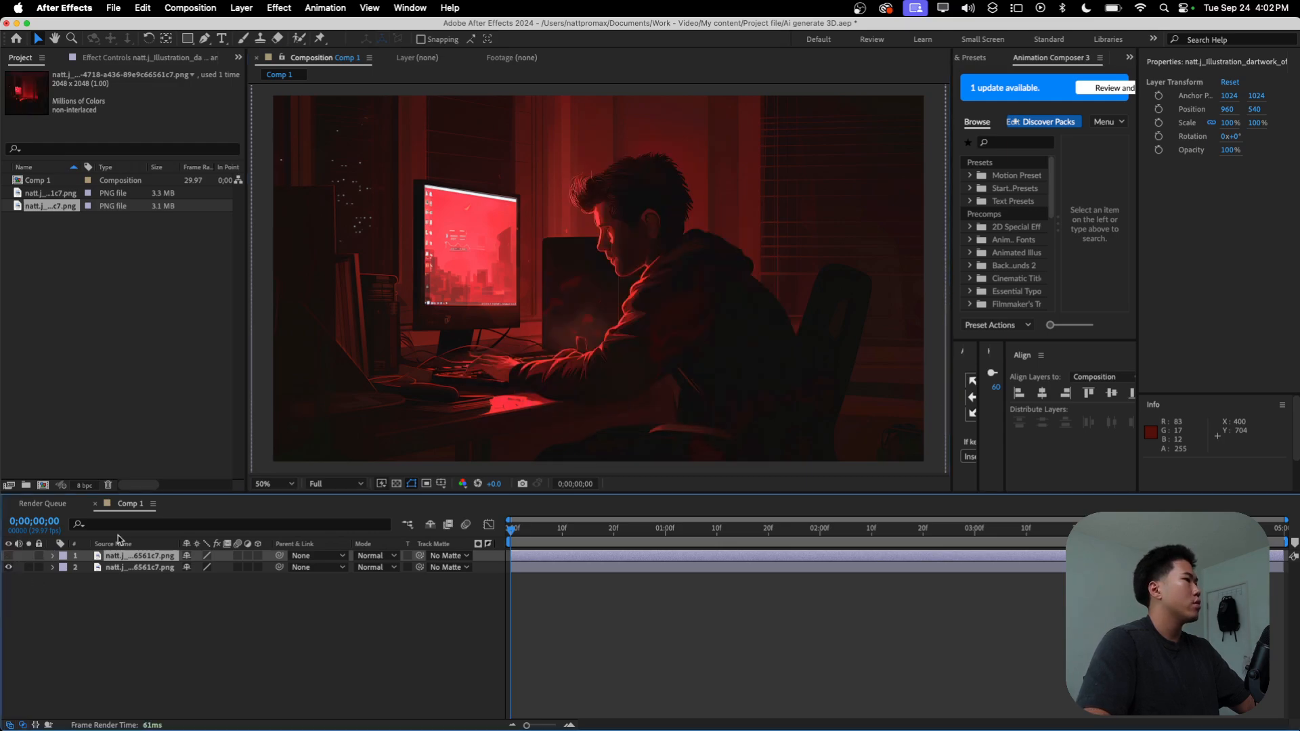
{"action": "left_click", "coordinate": [10, 556]}
{"action": "left_click", "coordinate": [11, 556]}
{"action": "left_click", "coordinate": [10, 556]}
{"action": "left_click", "coordinate": [11, 556]}
{"action": "left_click", "coordinate": [8, 556]}
{"action": "left_click", "coordinate": [8, 568]}
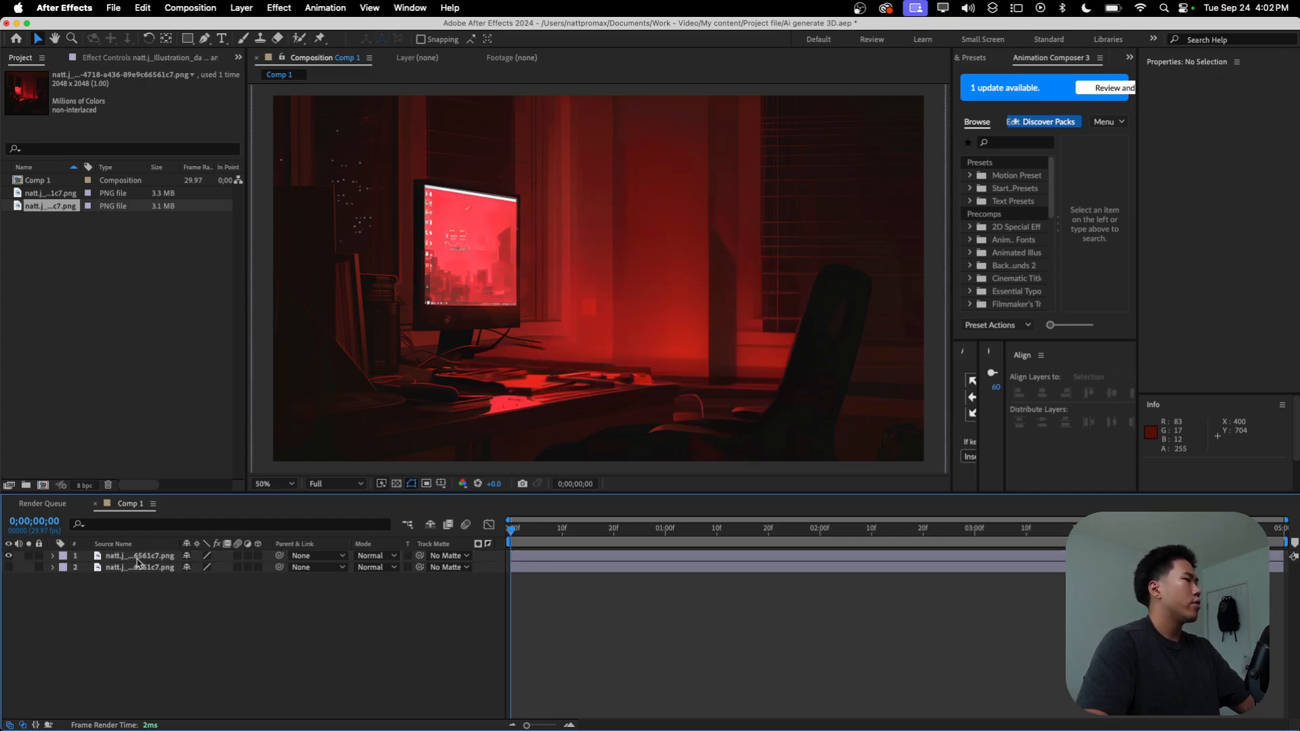
Step: Place the clean background layer beneath the original illustration, return to the composition view and hide the background
{"action": "left_click", "coordinate": [137, 560]}
{"action": "double_click", "coordinate": [138, 559]}
{"action": "left_click_drag", "start_coordinate": [138, 559], "coordinate": [136, 575]}
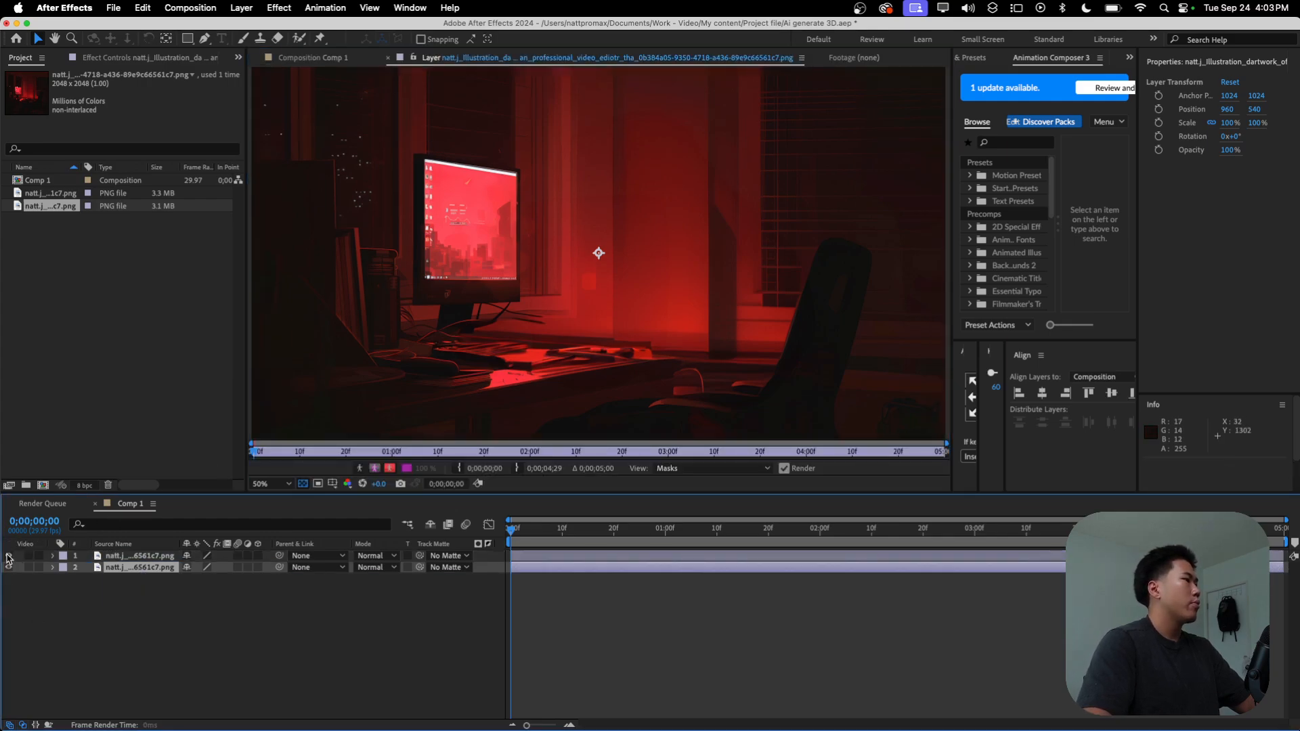
{"action": "left_click", "coordinate": [288, 56]}
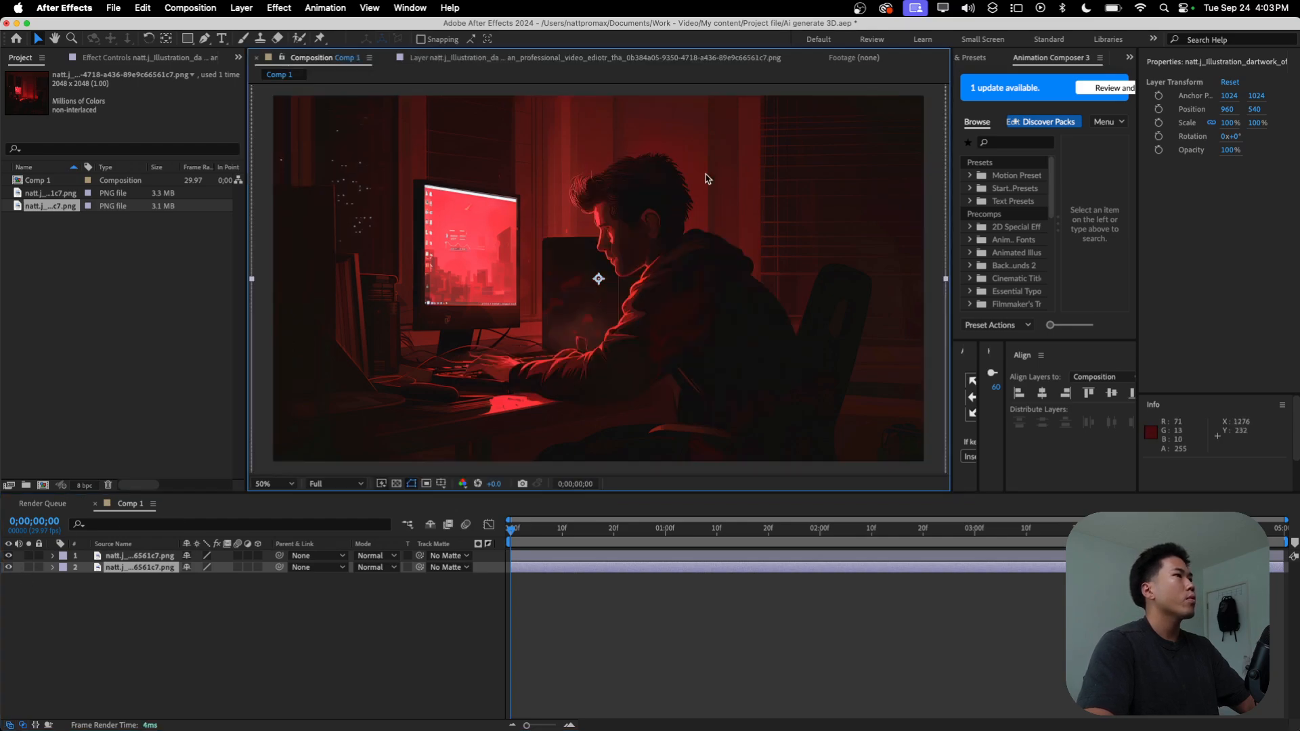
Step: Open the original illustration layer with the Roto Brush Tool and paint foreground strokes over the man's head, arm and back
{"action": "left_click", "coordinate": [150, 557]}
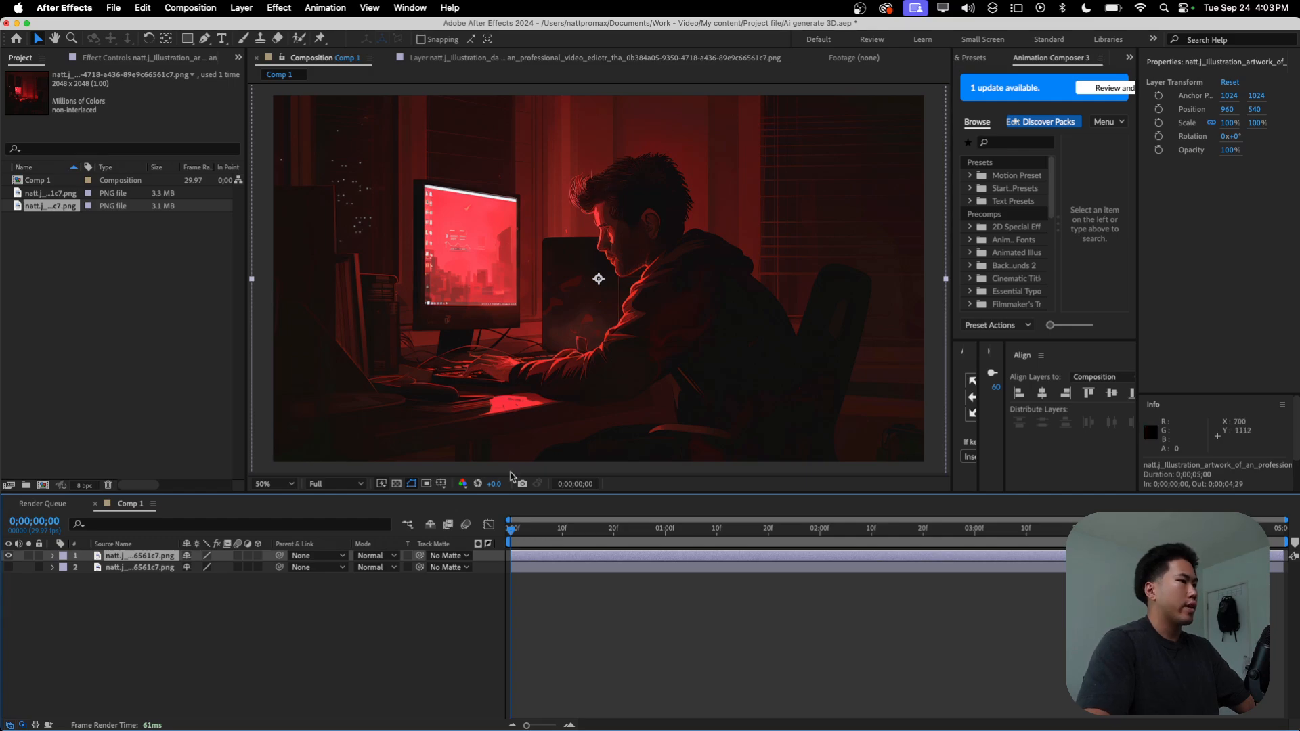
{"action": "scroll", "coordinate": [667, 241], "scroll_direction": "up", "scroll_amount": 1}
{"action": "scroll", "coordinate": [670, 259], "scroll_direction": "down", "scroll_amount": 1}
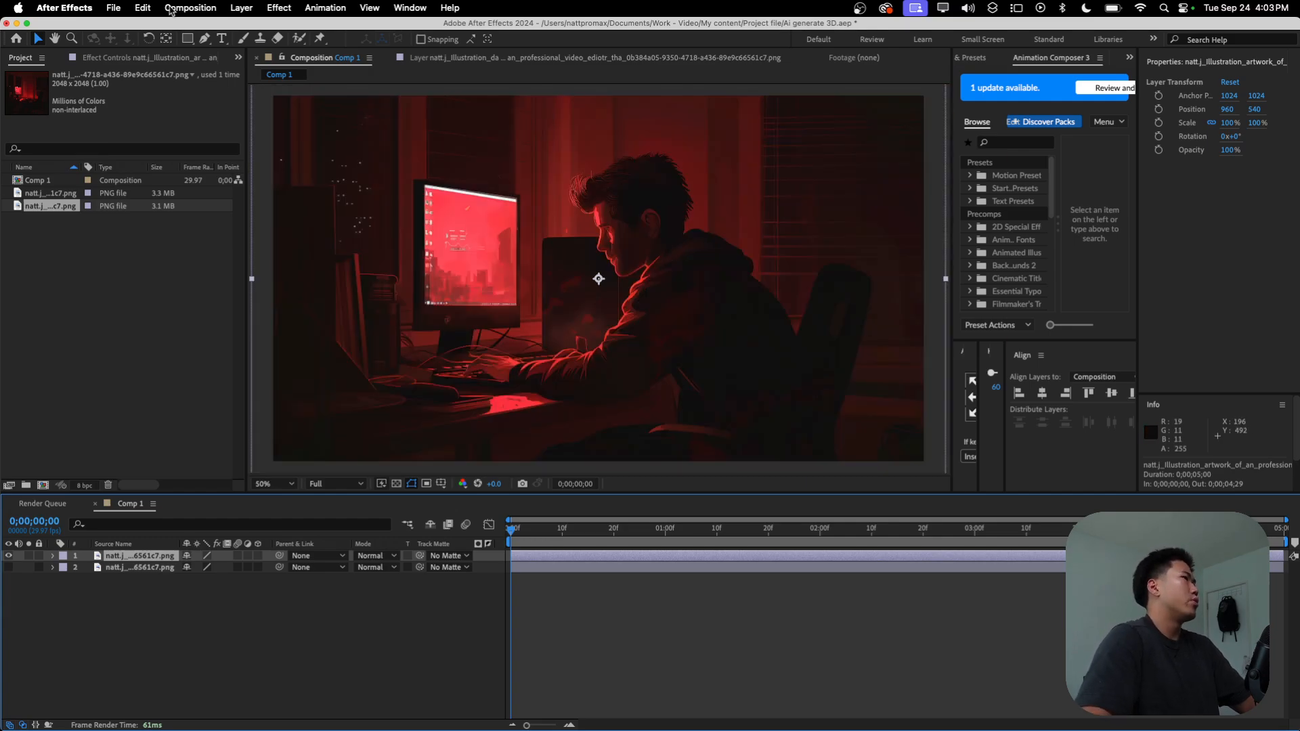
{"action": "left_click", "coordinate": [298, 39]}
{"action": "left_click_drag", "start_coordinate": [298, 39], "coordinate": [327, 41]}
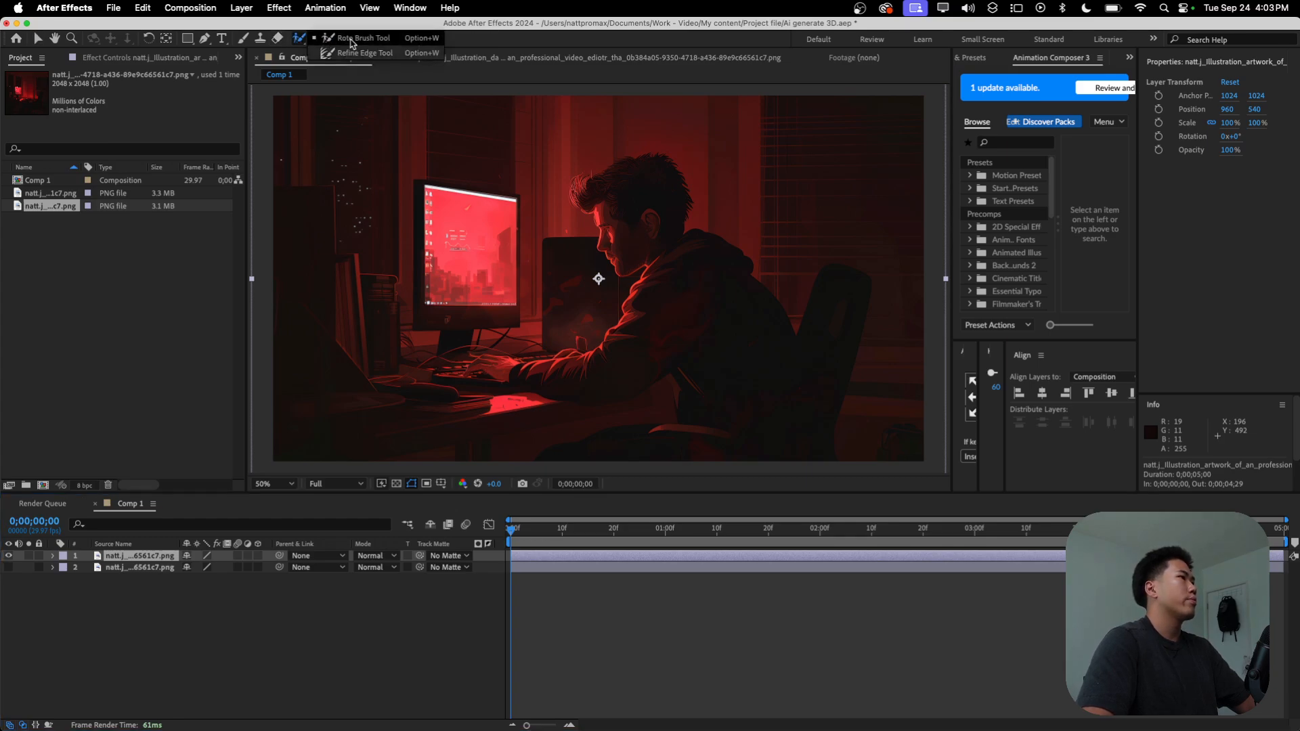
{"action": "double_click", "coordinate": [689, 255]}
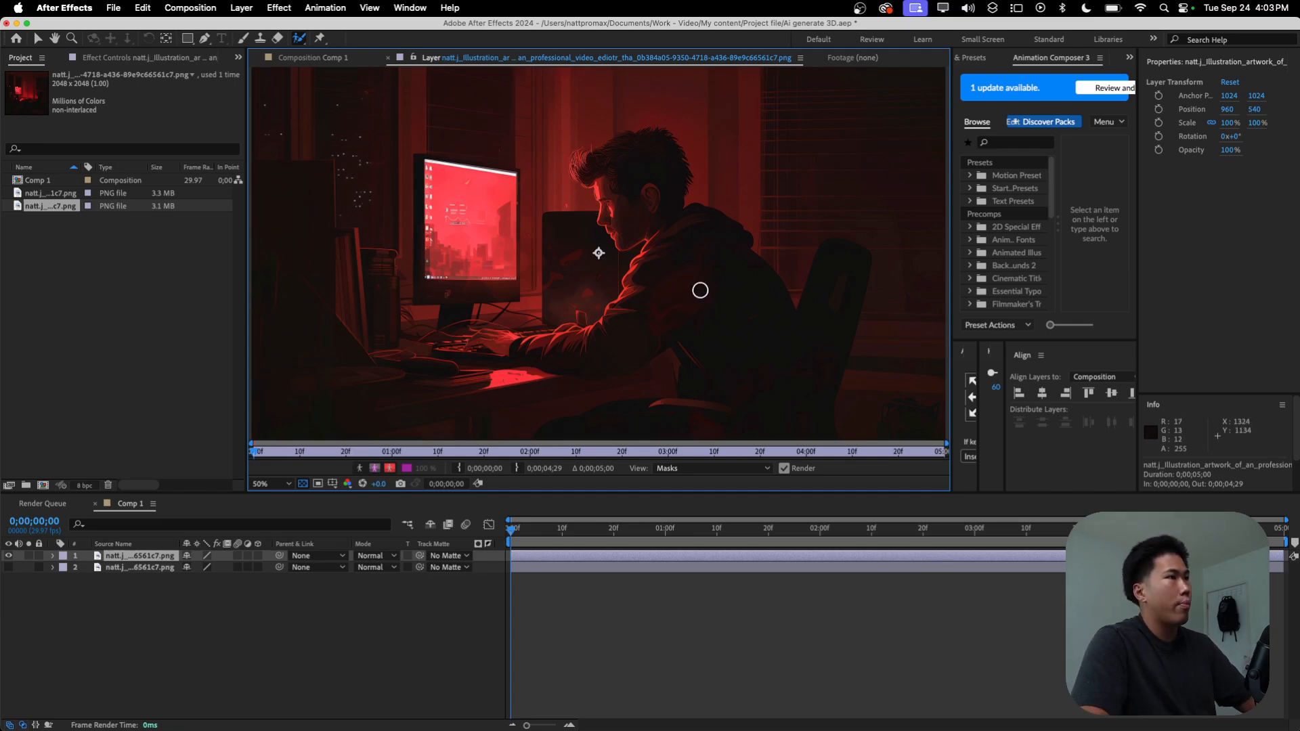
{"action": "mouse_move", "coordinate": [627, 163]}
{"action": "left_mouse_down"}
{"action": "mouse_move", "coordinate": [629, 193]}
{"action": "mouse_move", "coordinate": [685, 256]}
{"action": "mouse_move", "coordinate": [641, 312]}
{"action": "mouse_move", "coordinate": [531, 350]}
{"action": "mouse_move", "coordinate": [487, 342]}
{"action": "left_mouse_up"}
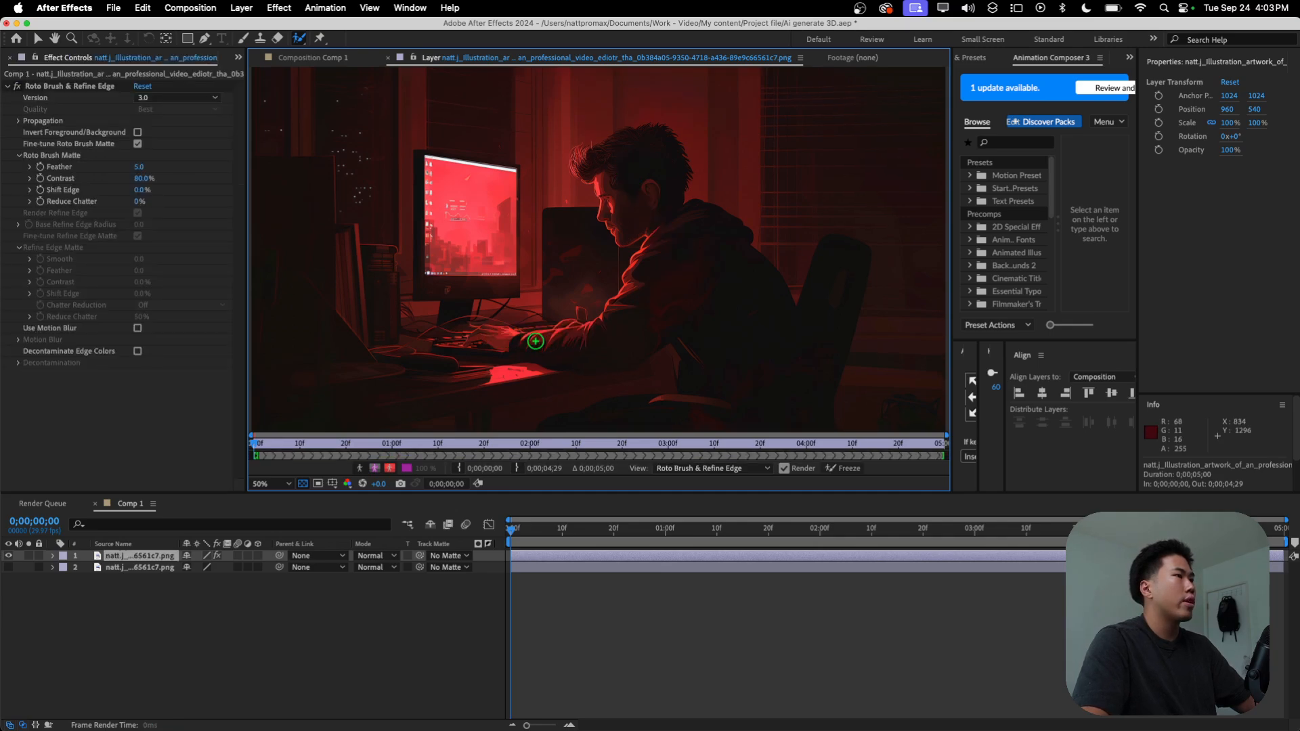
{"action": "left_click", "coordinate": [605, 181]}
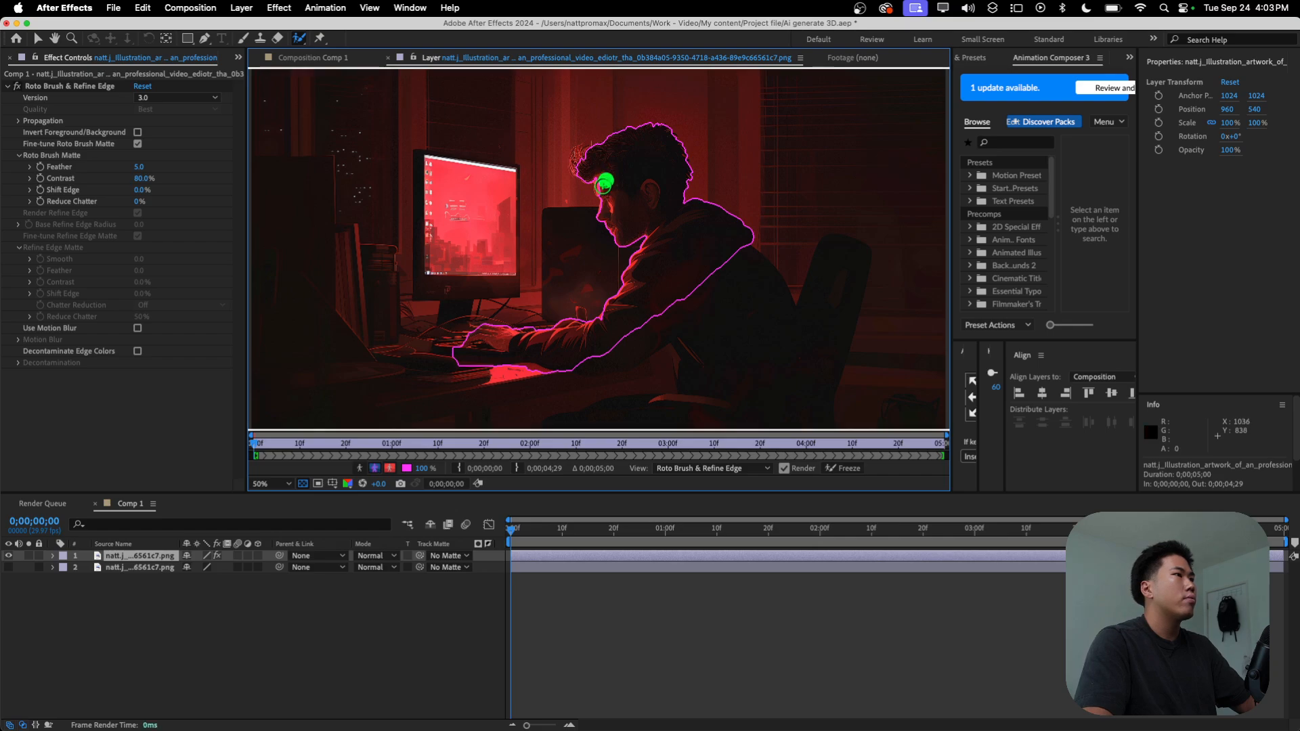
{"action": "mouse_move", "coordinate": [763, 313]}
{"action": "left_mouse_down"}
{"action": "mouse_move", "coordinate": [763, 290]}
{"action": "mouse_move", "coordinate": [777, 311]}
{"action": "mouse_move", "coordinate": [729, 356]}
{"action": "mouse_move", "coordinate": [750, 372]}
{"action": "left_mouse_up"}
Step: Subtract the gap between the man's back and the chair from the Roto Brush selection
{"action": "key", "text": "period"}
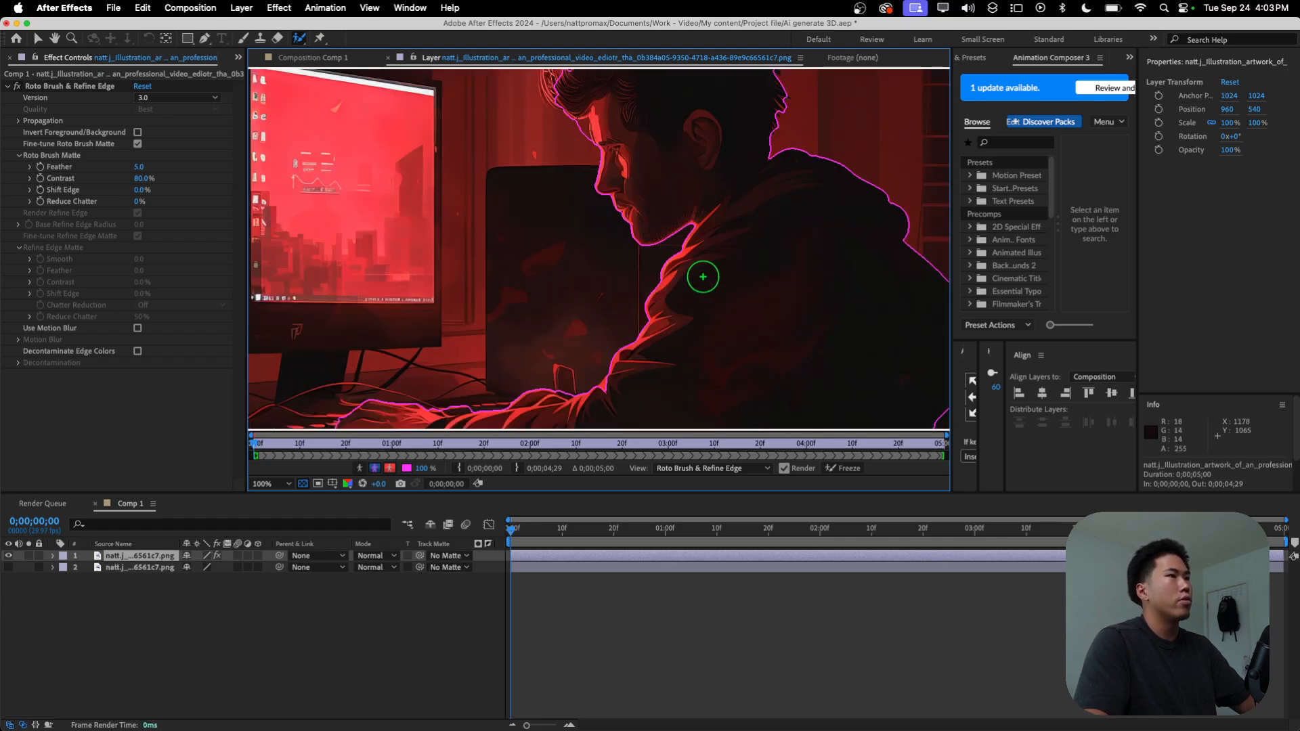
{"action": "key", "text": "space"}
{"action": "left_click_drag", "start_coordinate": [838, 284], "coordinate": [577, 288]}
{"action": "key", "text": "period"}
{"action": "left_click_drag", "start_coordinate": [745, 242], "coordinate": [611, 183]}
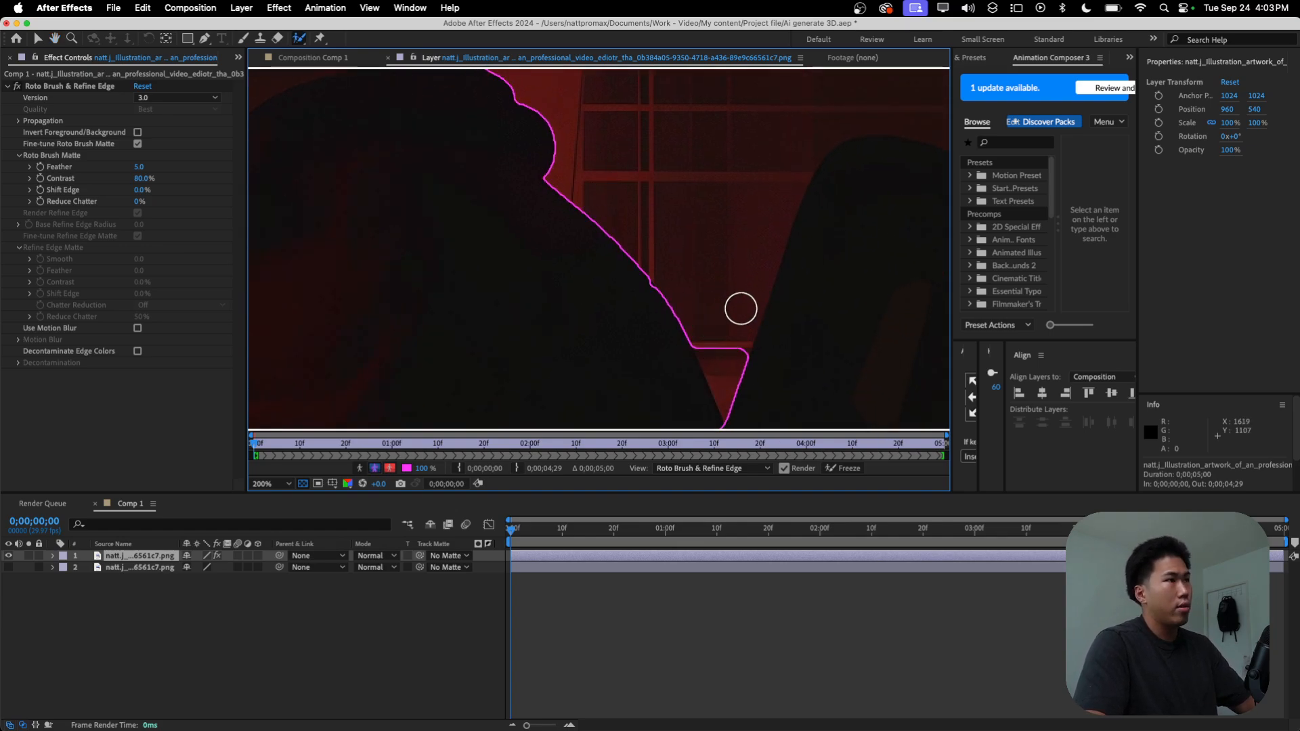
{"action": "key", "text": "alt"}
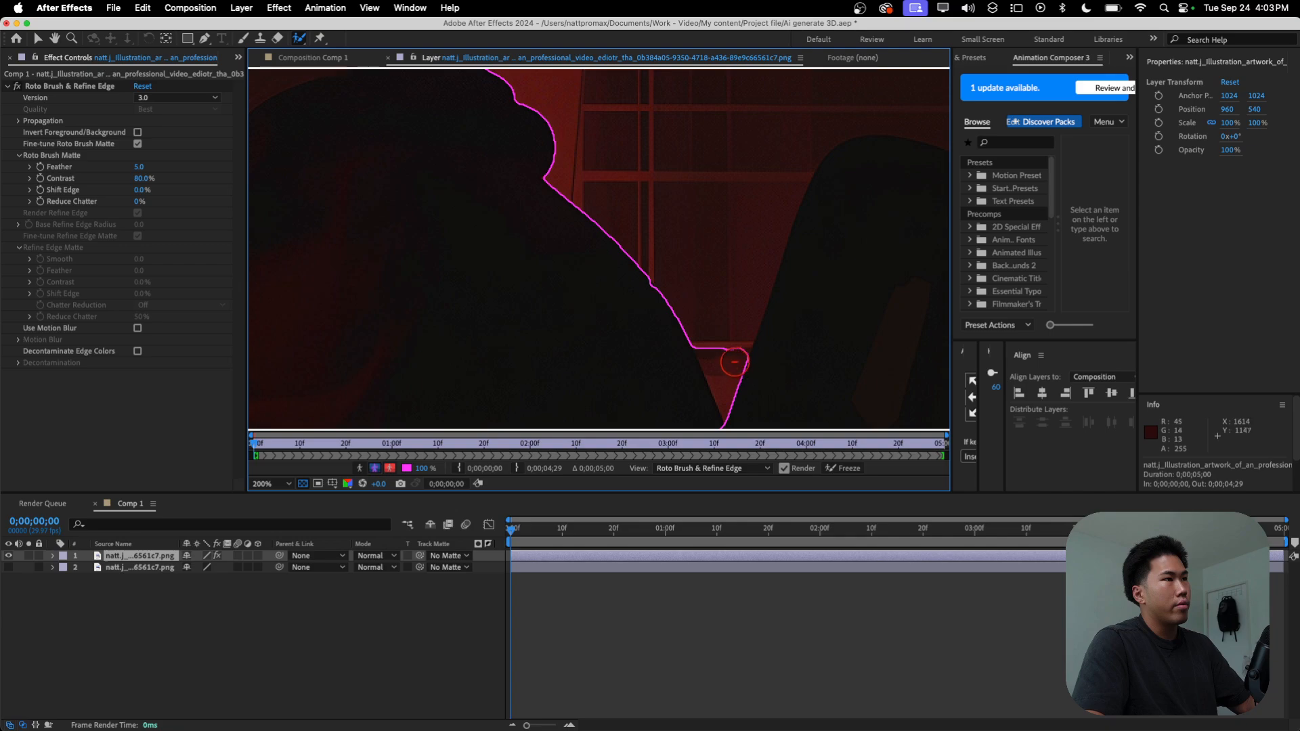
{"action": "scroll", "coordinate": [721, 355], "scroll_direction": "down", "scroll_amount": 1}
Step: Paint Roto Brush foreground strokes on the front tuft of the man's hair
{"action": "key", "text": "space"}
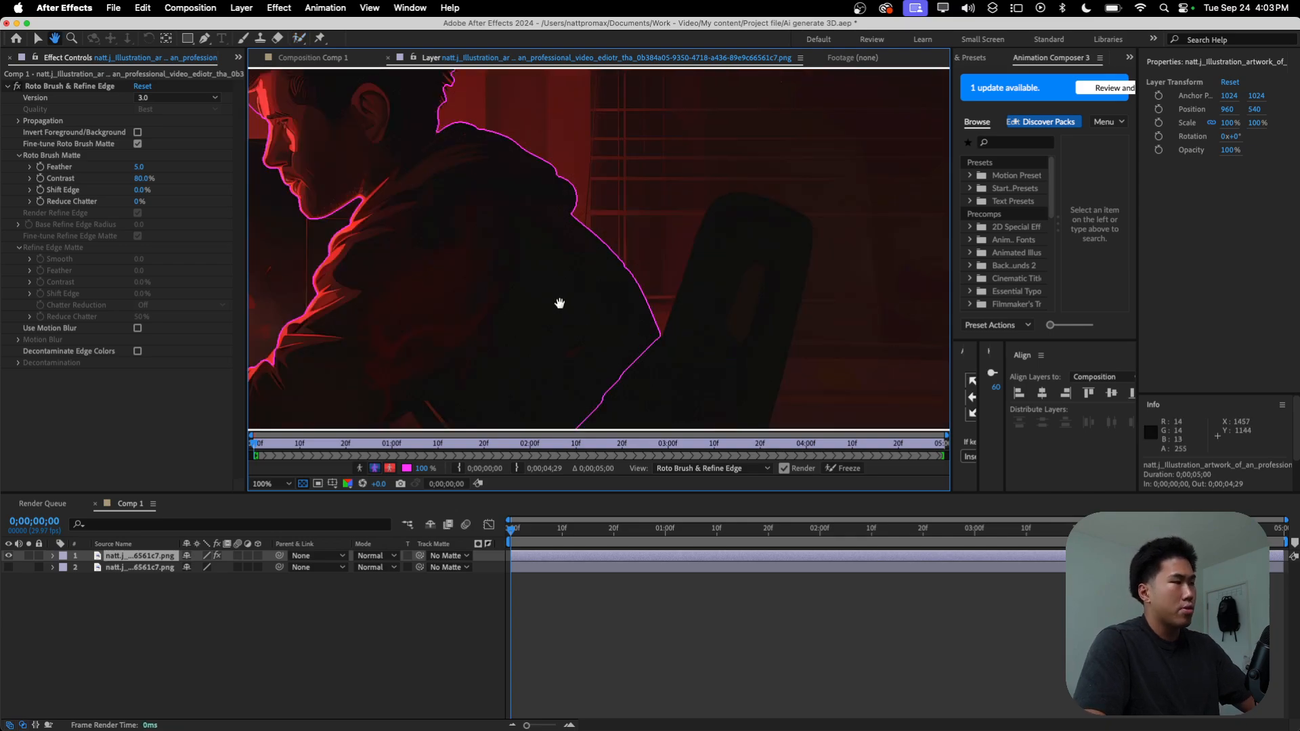
{"action": "left_click_drag", "start_coordinate": [566, 310], "coordinate": [656, 404]}
{"action": "scroll", "coordinate": [575, 247], "scroll_direction": "up", "scroll_amount": 1}
{"action": "left_click_drag", "start_coordinate": [581, 251], "coordinate": [722, 410]}
{"action": "mouse_move", "coordinate": [353, 164]}
{"action": "left_mouse_down"}
{"action": "mouse_move", "coordinate": [569, 219]}
{"action": "mouse_move", "coordinate": [620, 213]}
{"action": "left_mouse_up"}
{"action": "left_click", "coordinate": [458, 270]}
{"action": "mouse_move", "coordinate": [465, 250]}
{"action": "left_mouse_down"}
{"action": "mouse_move", "coordinate": [463, 206]}
{"action": "mouse_move", "coordinate": [452, 235]}
{"action": "left_mouse_up"}
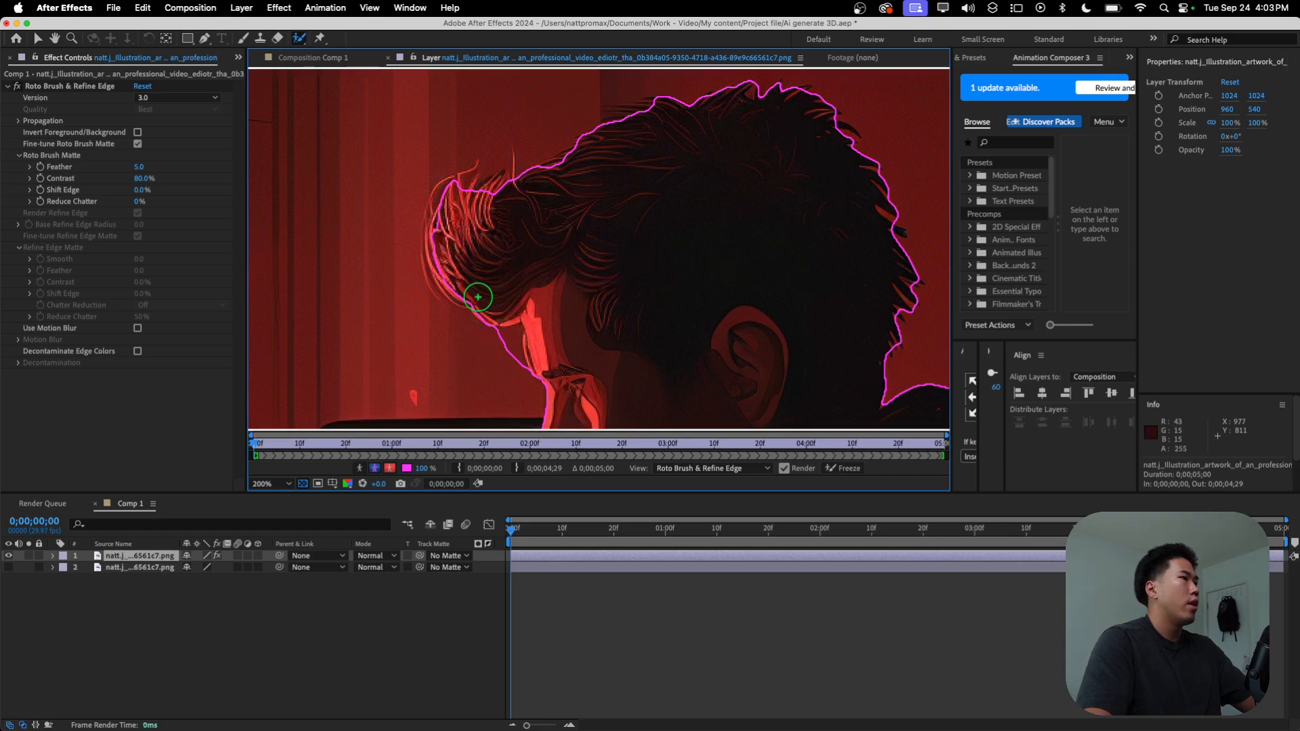
{"action": "left_click_drag", "start_coordinate": [455, 283], "coordinate": [466, 288]}
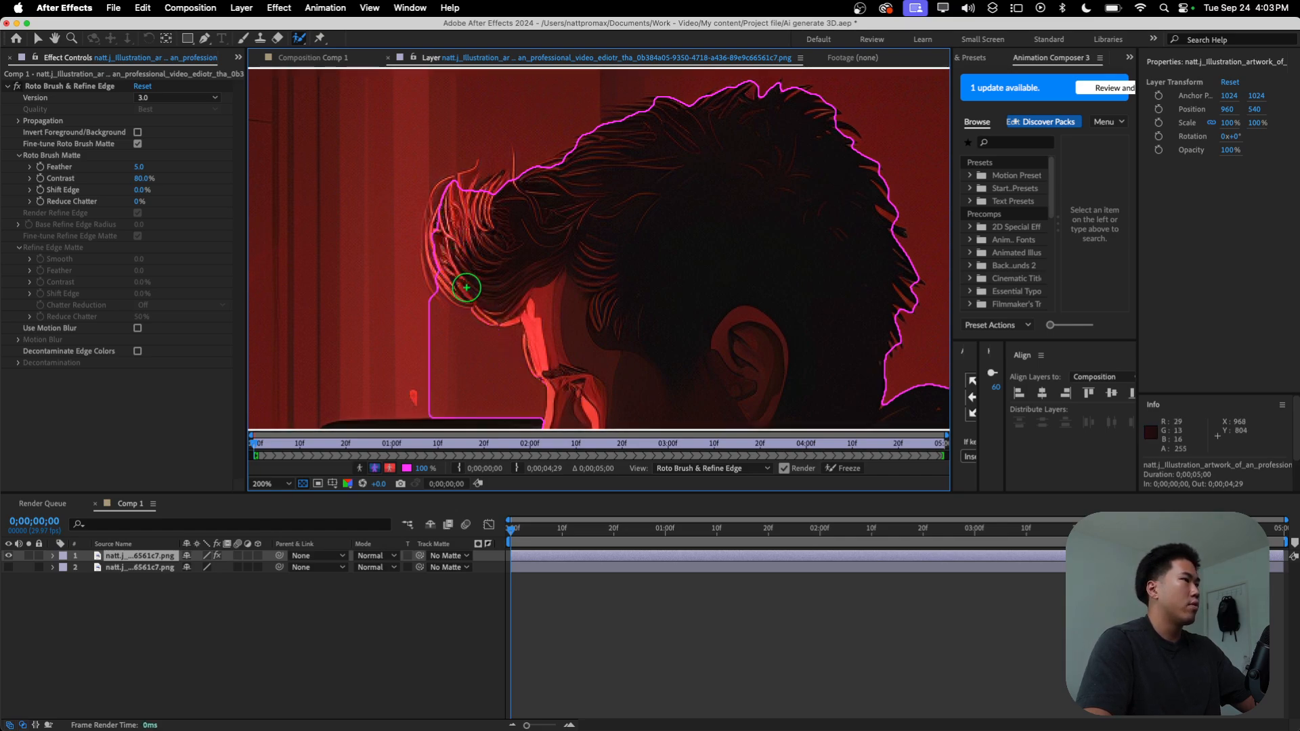
{"action": "key", "text": "super+z"}
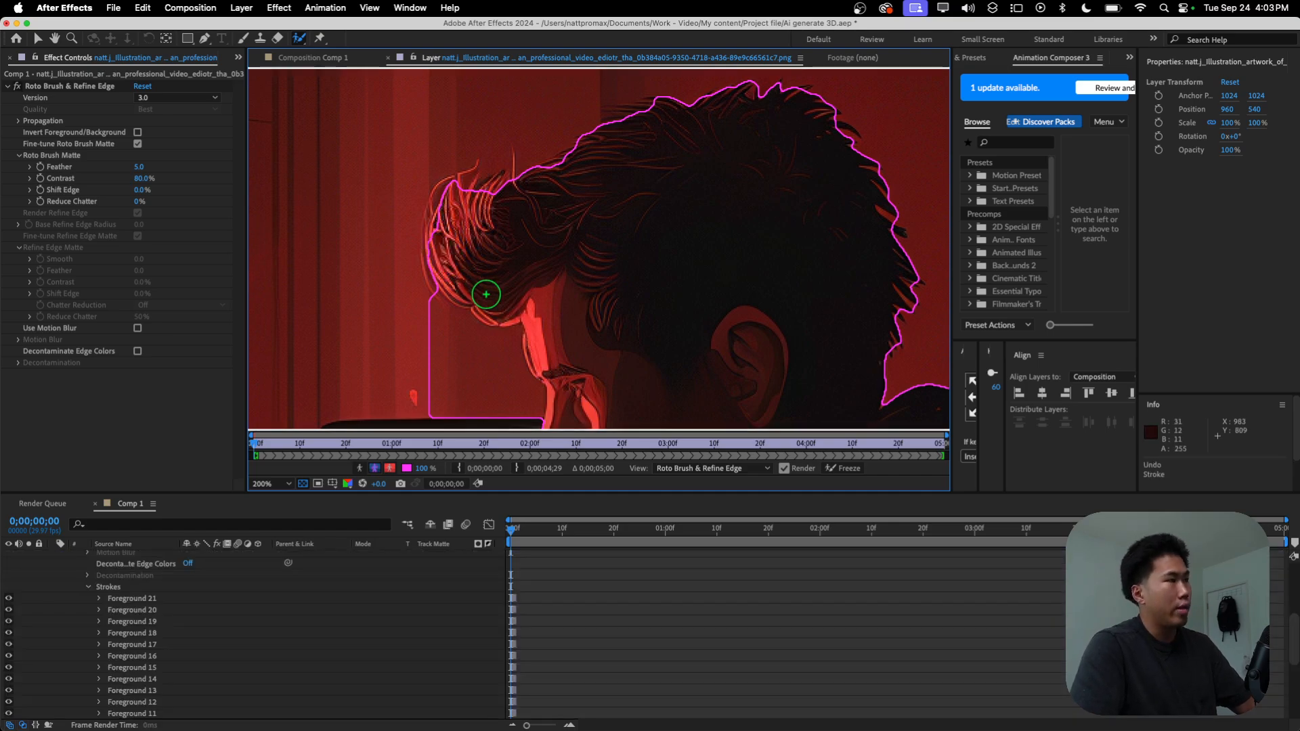
{"action": "key", "text": "super+z"}
Step: Extend the Roto Brush selection along the front hair edge with short foreground dabs from the forehead up to the tips
{"action": "left_click", "coordinate": [456, 273]}
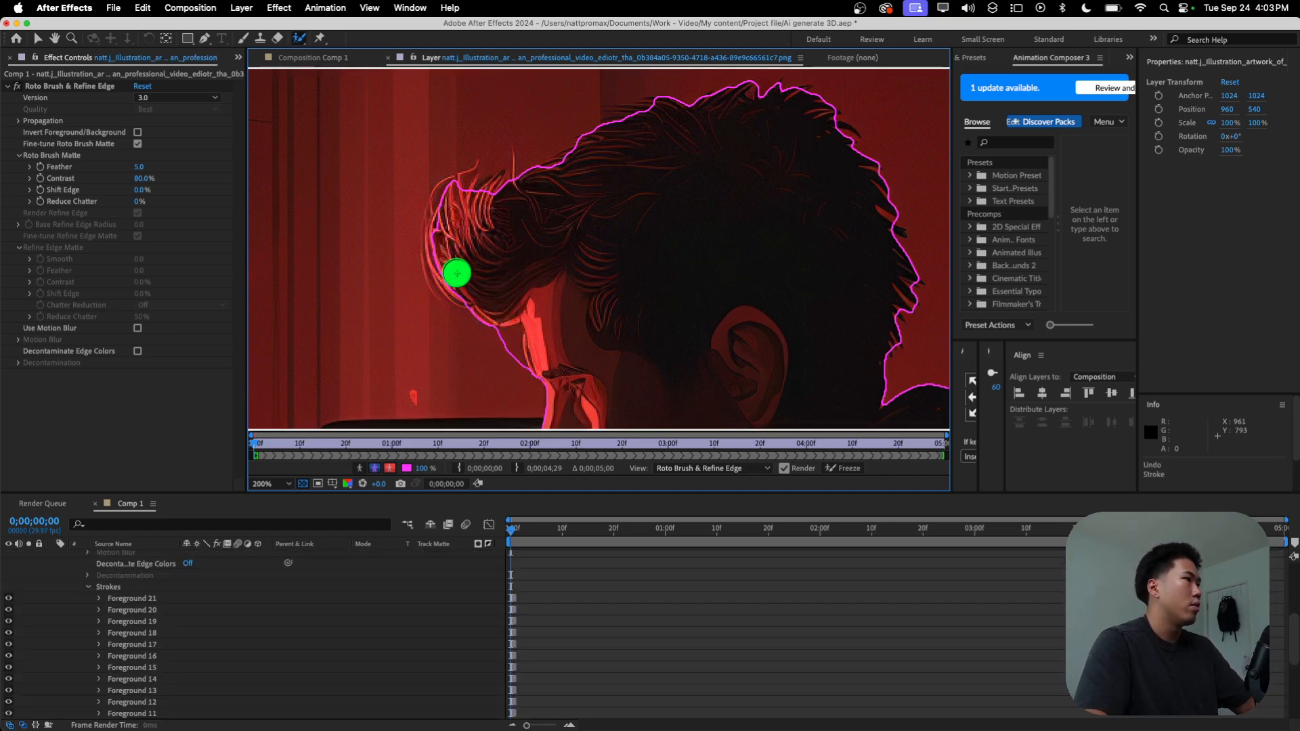
{"action": "left_click", "coordinate": [457, 274]}
{"action": "left_click", "coordinate": [449, 254]}
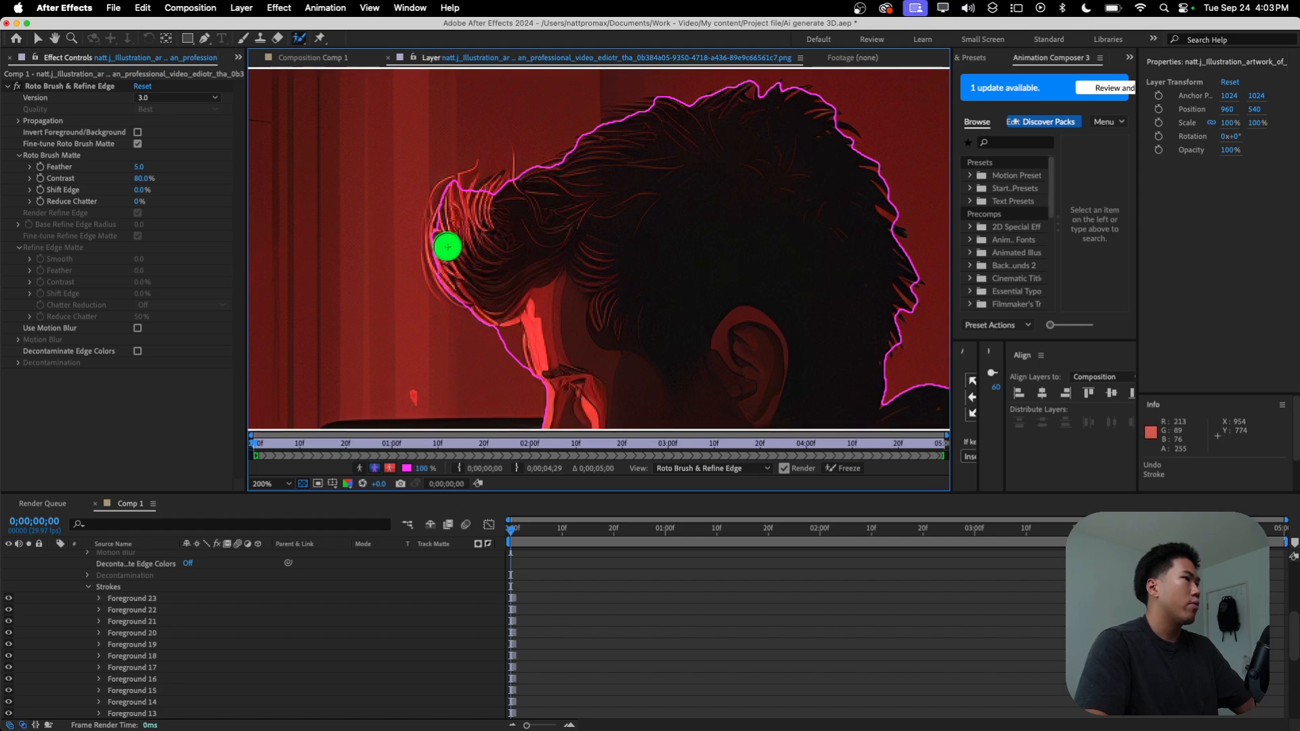
{"action": "left_click", "coordinate": [449, 255]}
{"action": "left_click", "coordinate": [450, 254]}
{"action": "left_click", "coordinate": [445, 234]}
{"action": "left_click", "coordinate": [445, 228]}
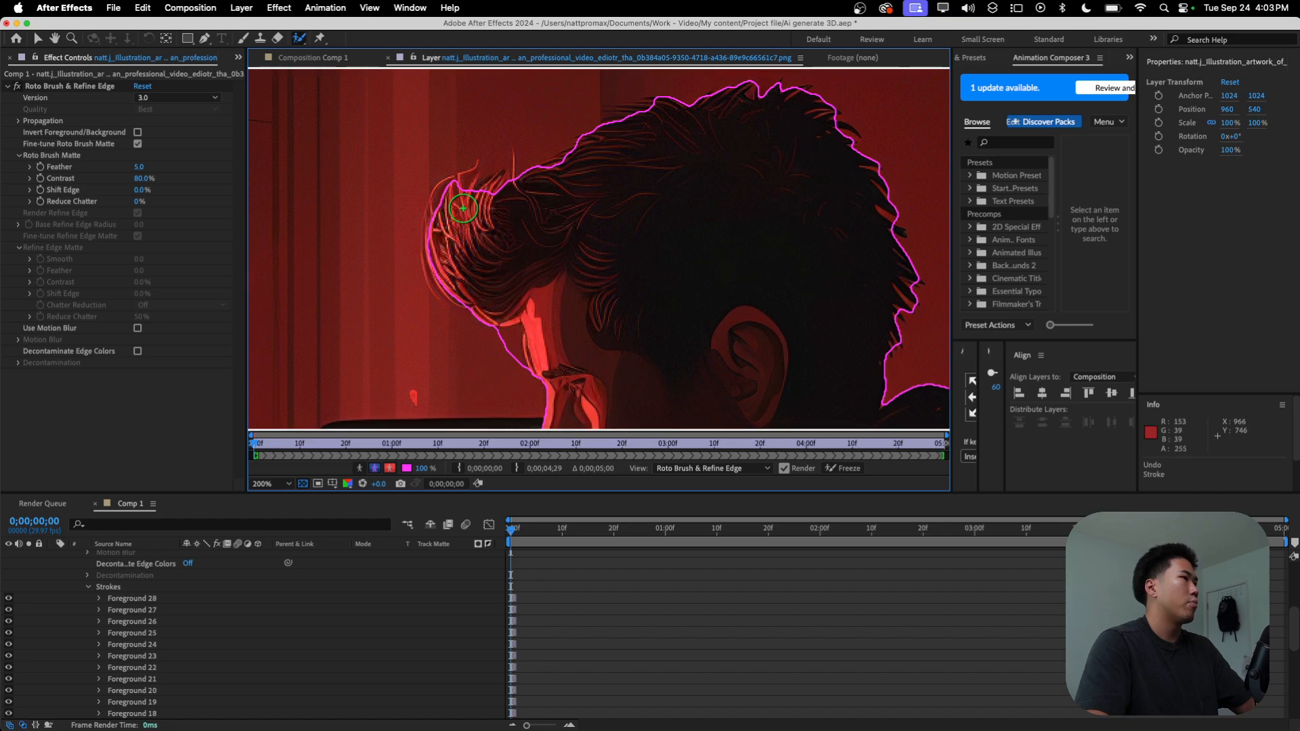
{"action": "left_click", "coordinate": [478, 201]}
{"action": "left_click", "coordinate": [485, 203]}
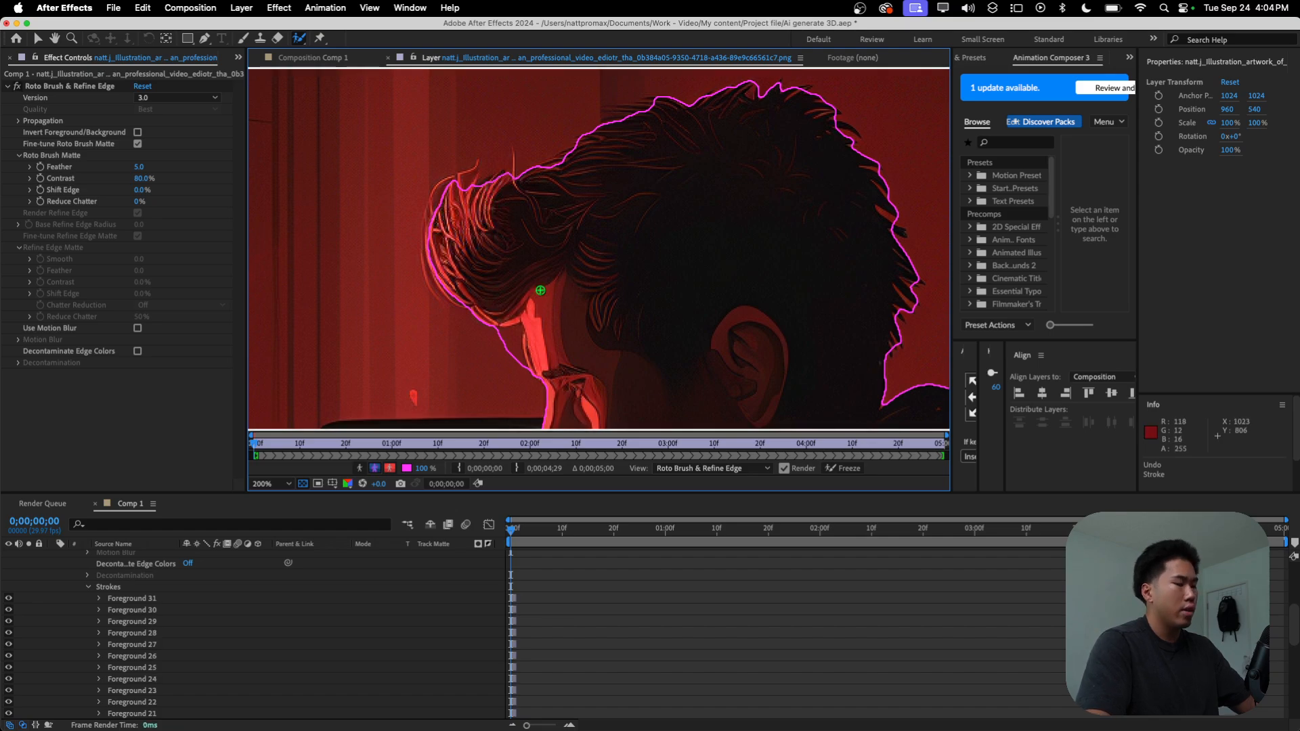
Step: Subtract the patch of background between the hair and the forehead with a Roto Brush background stroke
{"action": "left_click_drag", "start_coordinate": [540, 290], "coordinate": [596, 237]}
{"action": "scroll", "coordinate": [551, 252], "scroll_direction": "up", "scroll_amount": 2}
{"action": "scroll", "coordinate": [609, 247], "scroll_direction": "down", "scroll_amount": 1}
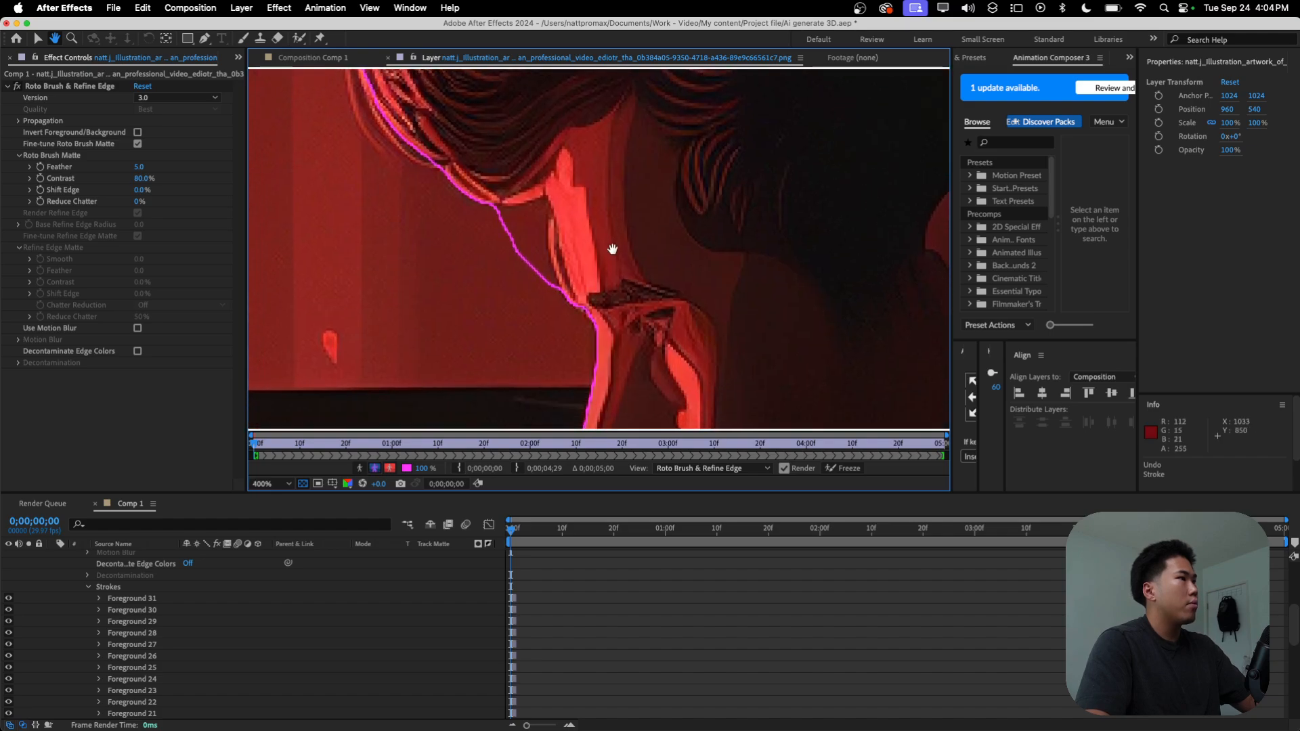
{"action": "left_click", "coordinate": [301, 38]}
{"action": "left_click", "coordinate": [357, 40]}
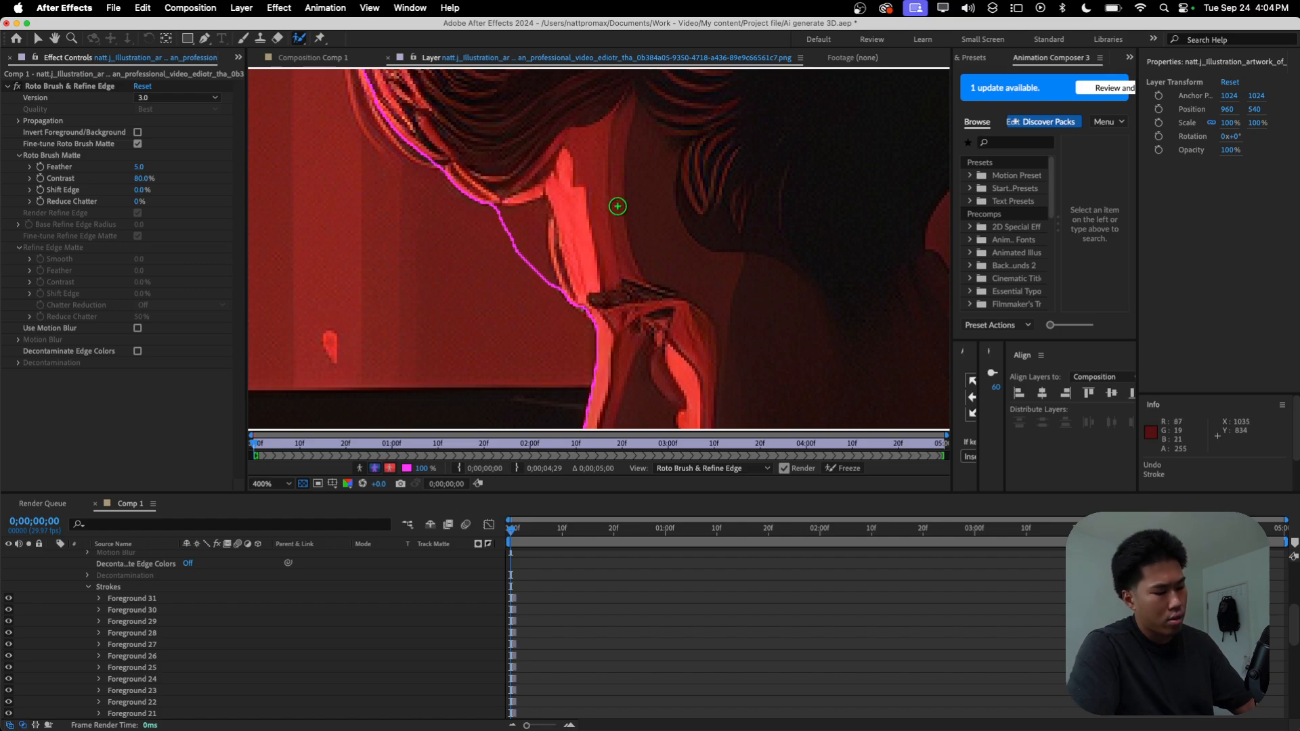
{"action": "left_click", "coordinate": [518, 221], "text": "alt"}
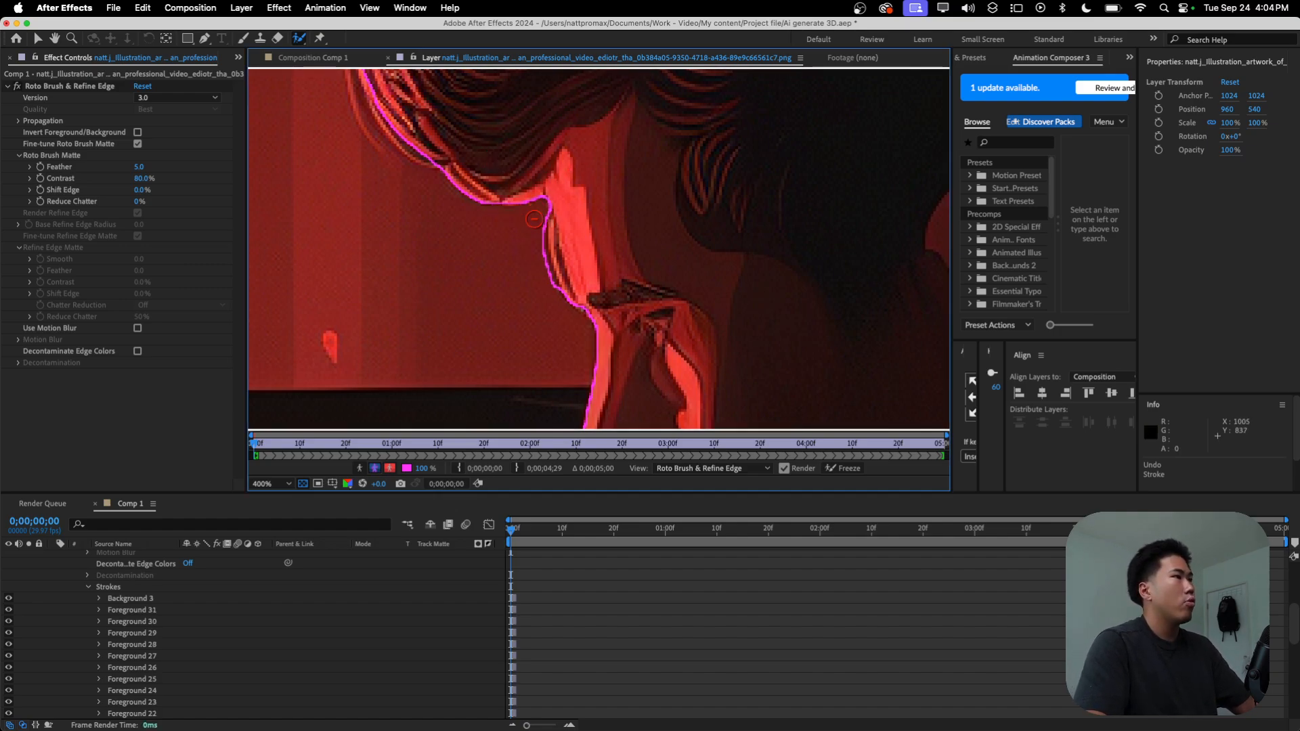
Step: Check the outline down the face and add a small foreground stroke at the front edge of the hoodie
{"action": "scroll", "coordinate": [619, 256], "scroll_direction": "down", "scroll_amount": 5}
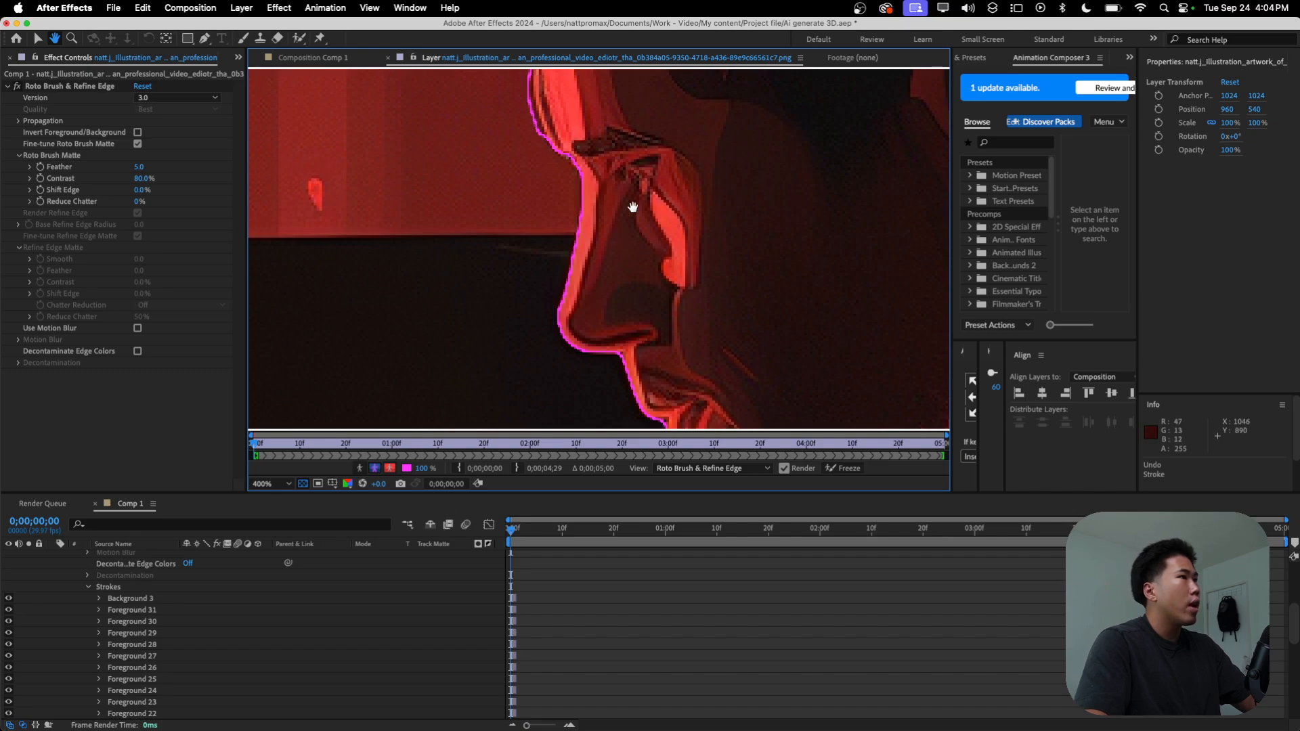
{"action": "scroll", "coordinate": [625, 199], "scroll_direction": "down", "scroll_amount": 10}
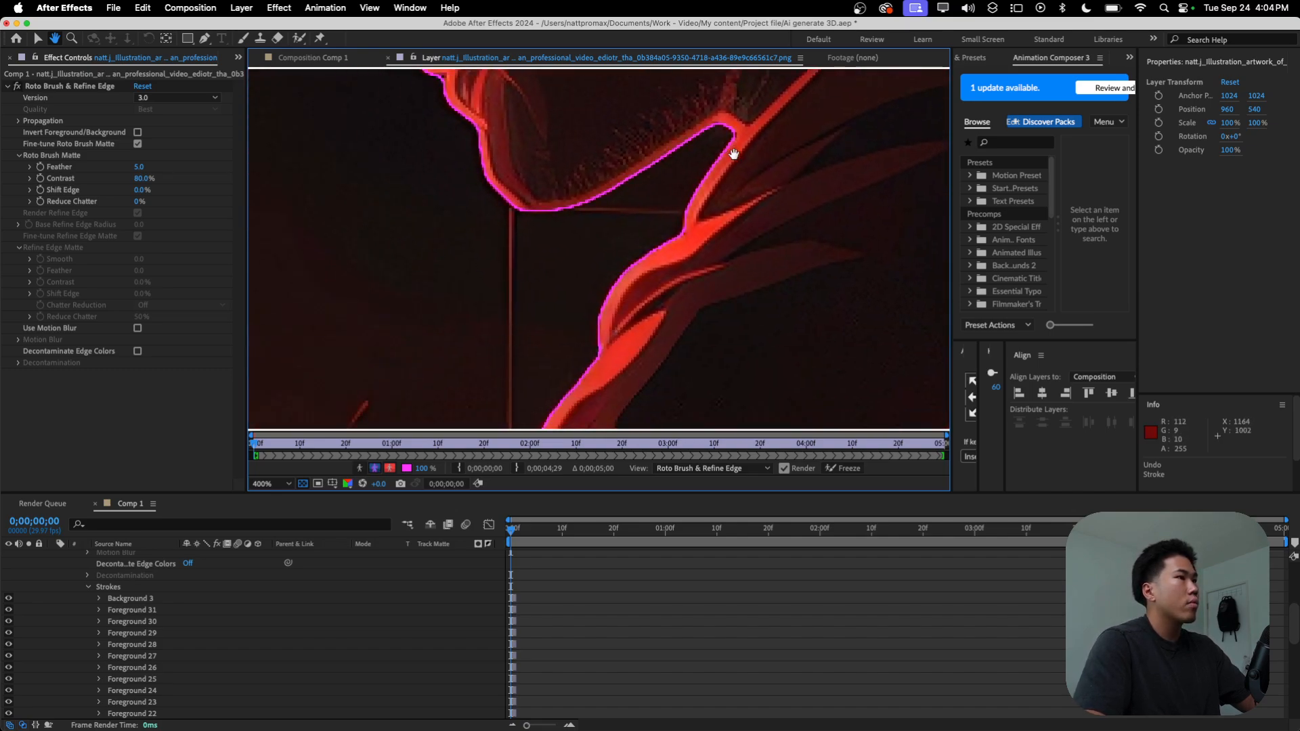
{"action": "scroll", "coordinate": [730, 165], "scroll_direction": "down", "scroll_amount": 10}
{"action": "left_click_drag", "start_coordinate": [655, 274], "coordinate": [647, 277]}
{"action": "scroll", "coordinate": [652, 289], "scroll_direction": "left", "scroll_amount": 5}
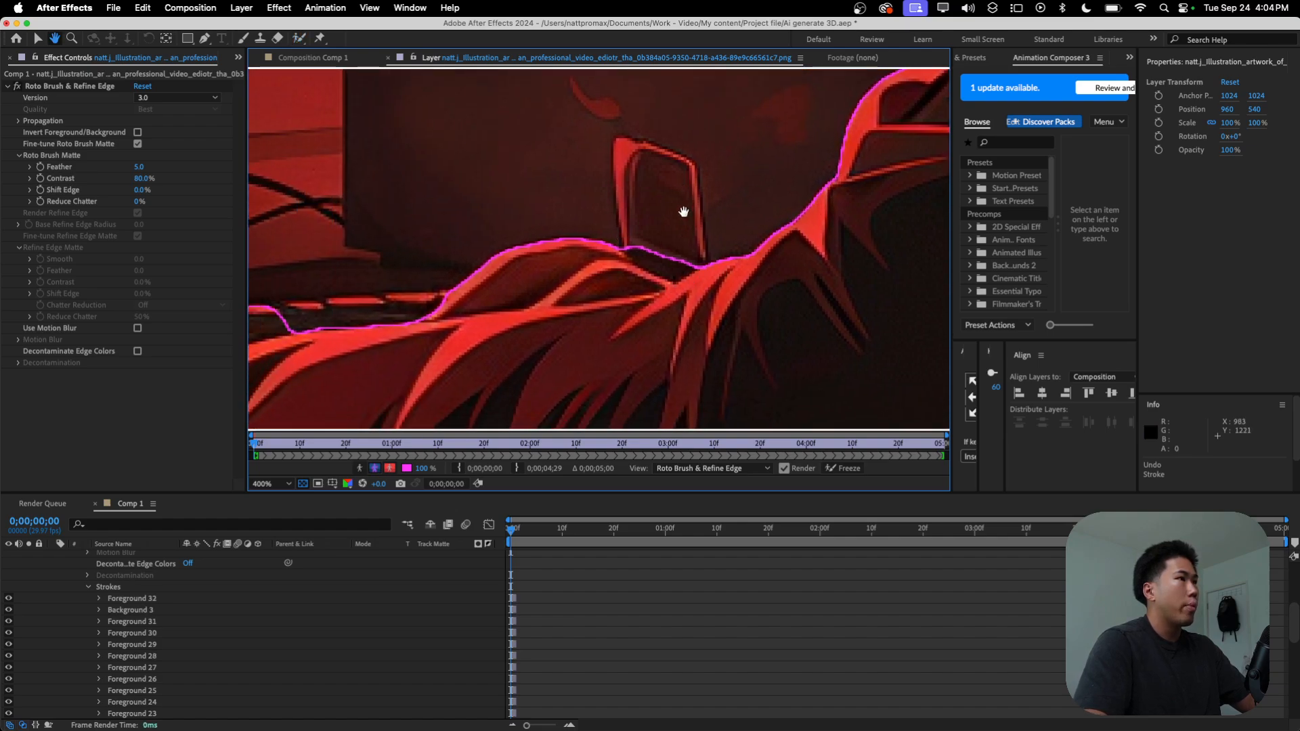
Step: Subtract the keyboard keys above the wrist and sleeve from the selection with Roto Brush background strokes
{"action": "left_click_drag", "start_coordinate": [482, 305], "coordinate": [755, 250]}
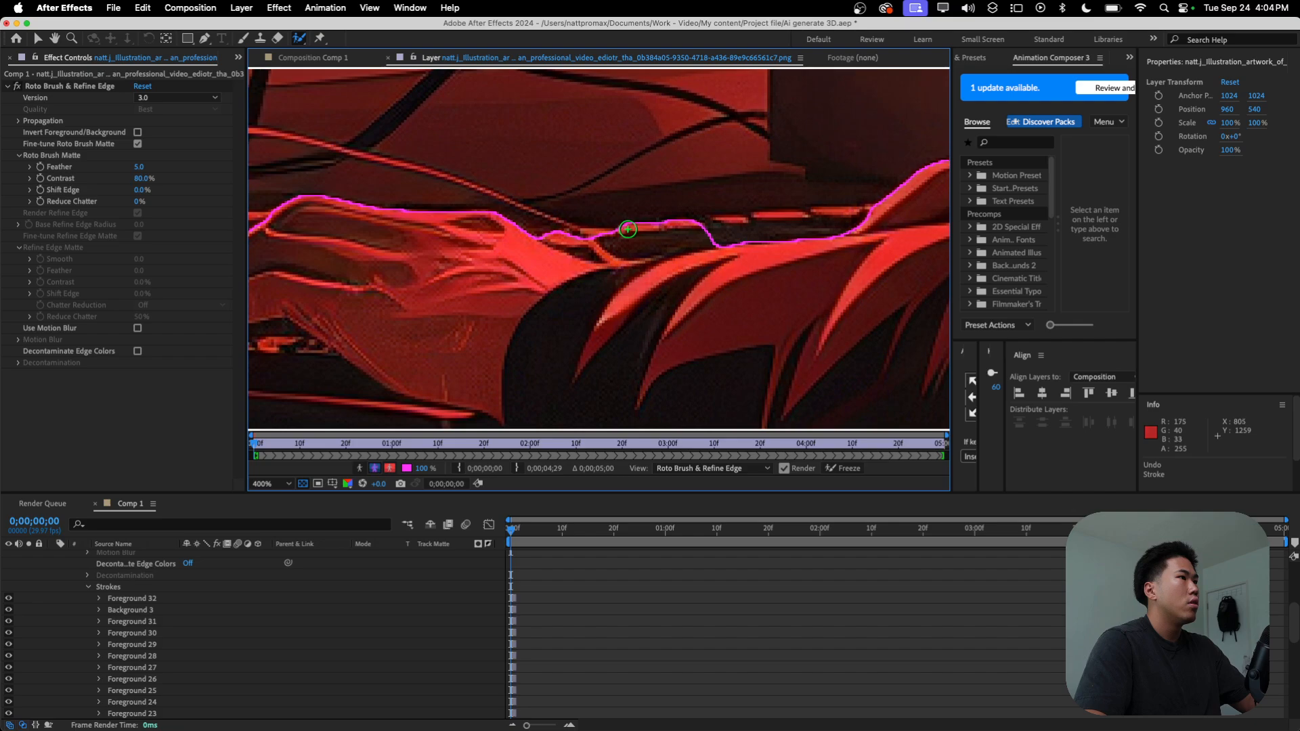
{"action": "left_click", "coordinate": [638, 234], "text": "alt"}
{"action": "left_click", "coordinate": [684, 225], "text": "alt"}
{"action": "left_click_drag", "start_coordinate": [710, 235], "coordinate": [564, 237]}
{"action": "left_click", "coordinate": [598, 238], "text": "alt"}
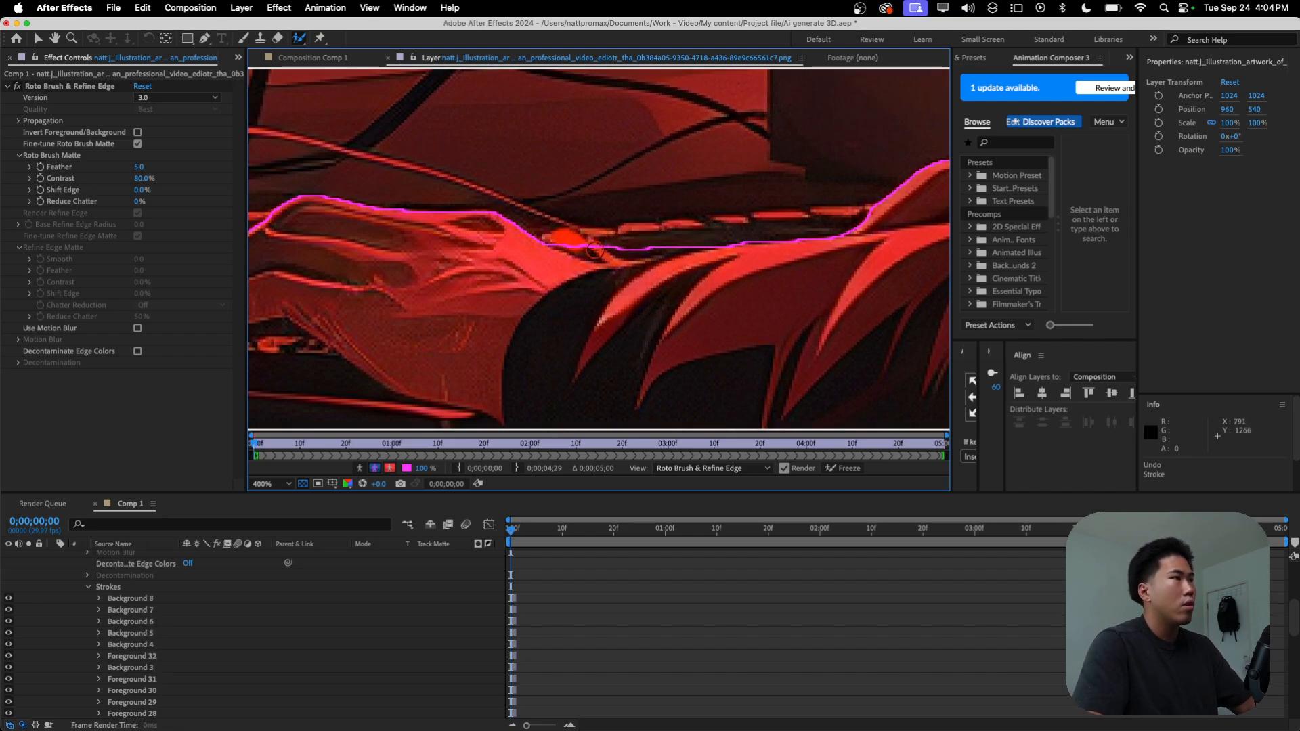
{"action": "left_click", "coordinate": [624, 247], "text": "alt"}
{"action": "left_click", "coordinate": [789, 400]}
{"action": "left_click", "coordinate": [612, 251], "text": "alt"}
{"action": "left_click", "coordinate": [651, 248], "text": "alt"}
{"action": "mouse_move", "coordinate": [702, 243]}
{"action": "left_mouse_down"}
{"action": "mouse_move", "coordinate": [575, 244]}
{"action": "mouse_move", "coordinate": [718, 230]}
{"action": "left_mouse_up"}
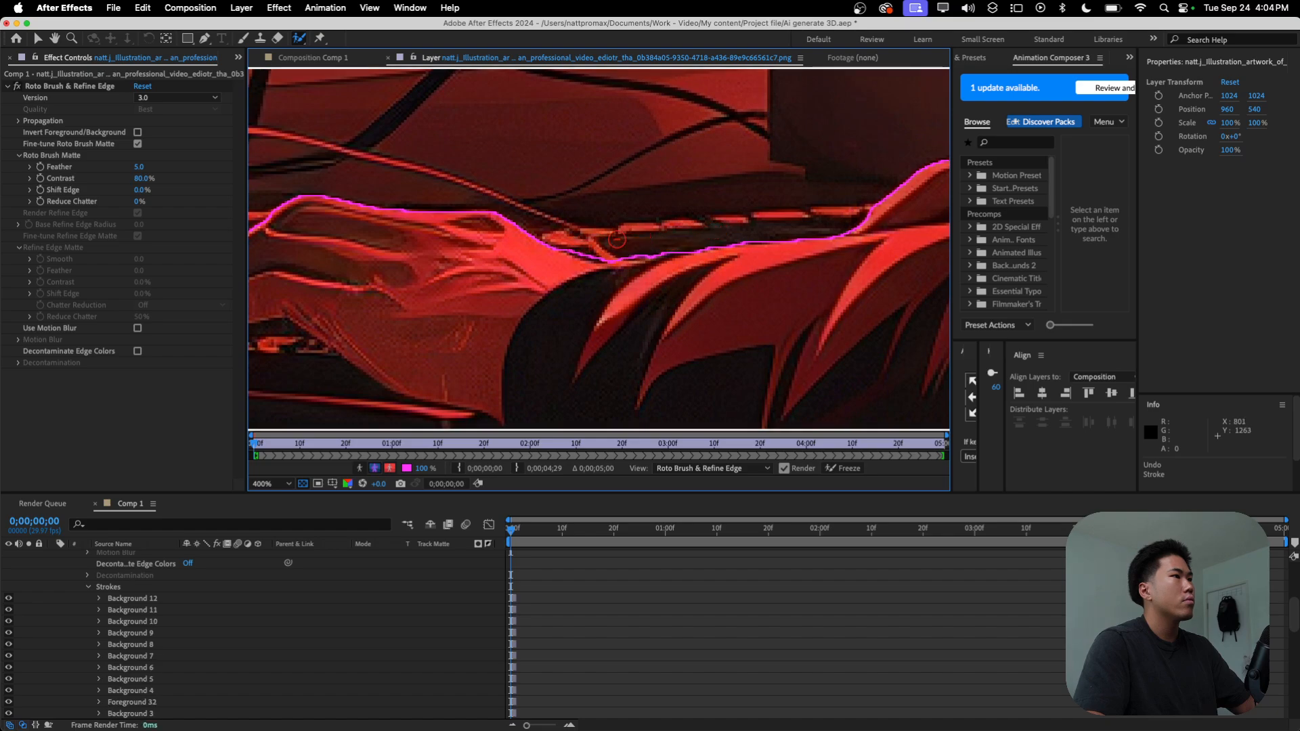
Step: Refine the selection around the knuckles and fingers, subtracting the background beside them and keeping the fingers
{"action": "key", "text": "space"}
{"action": "left_click_drag", "start_coordinate": [470, 264], "coordinate": [510, 251]}
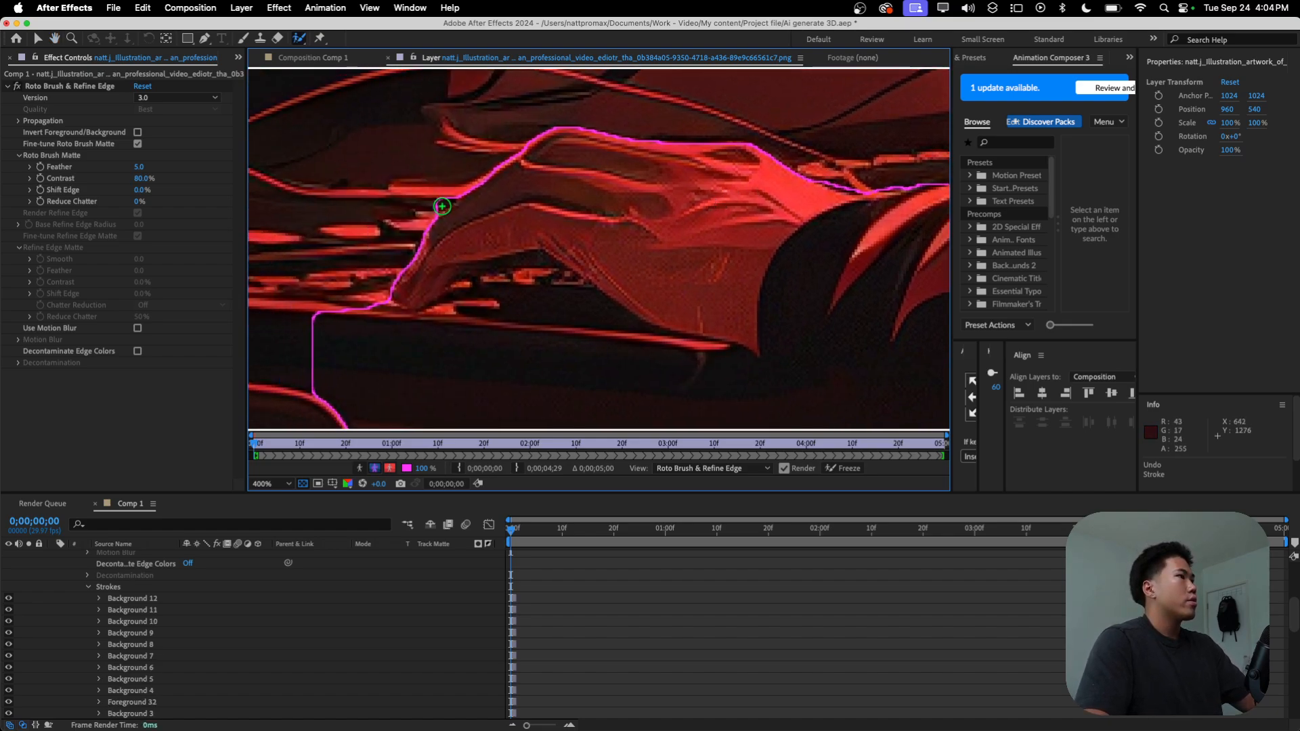
{"action": "left_click_drag", "start_coordinate": [438, 198], "coordinate": [428, 207]}
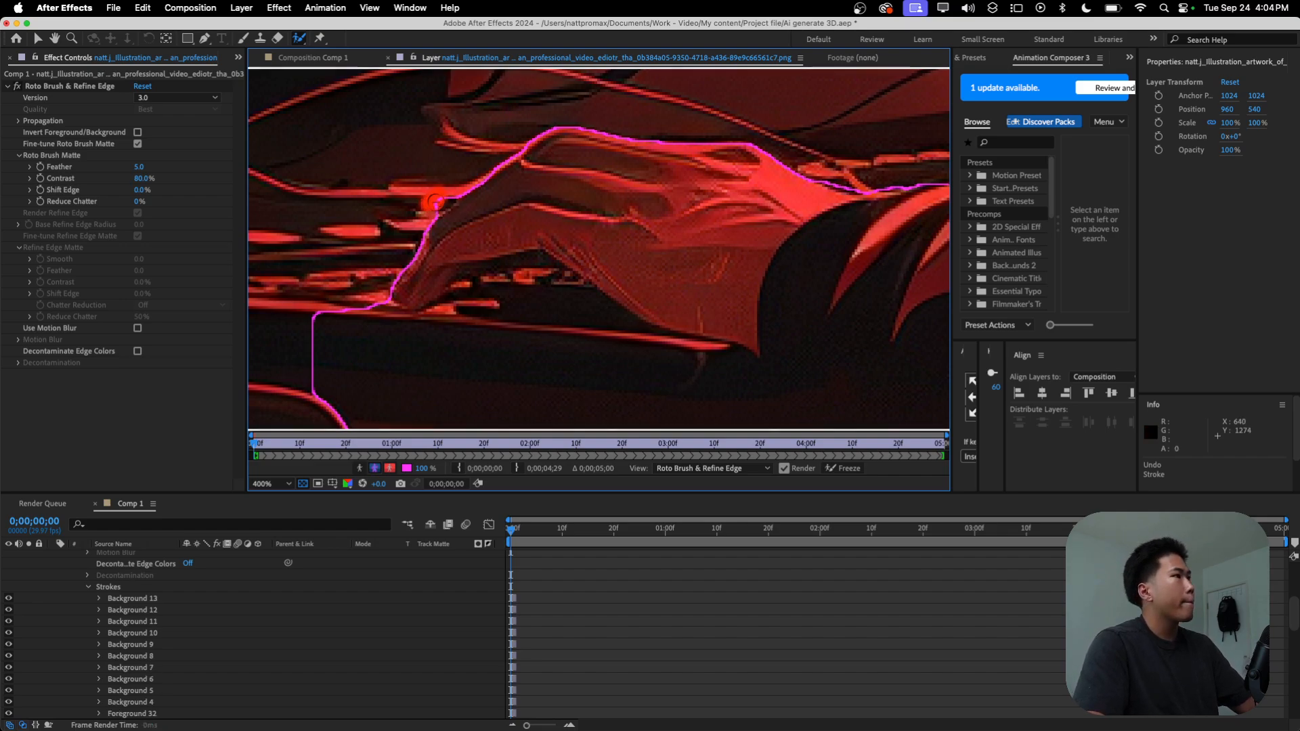
{"action": "left_click_drag", "start_coordinate": [328, 288], "coordinate": [353, 380]}
{"action": "mouse_move", "coordinate": [416, 284]}
{"action": "left_mouse_down"}
{"action": "mouse_move", "coordinate": [453, 272]}
{"action": "mouse_move", "coordinate": [418, 257]}
{"action": "left_mouse_up"}
Step: Subtract the keyboard edge and dark desk area below the fingertips from the Roto Brush selection
{"action": "left_click", "coordinate": [368, 318], "text": "alt"}
{"action": "left_click", "coordinate": [368, 319]}
{"action": "mouse_move", "coordinate": [369, 319]}
{"action": "left_mouse_down"}
{"action": "mouse_move", "coordinate": [416, 354]}
{"action": "mouse_move", "coordinate": [447, 332]}
{"action": "left_mouse_up"}
{"action": "left_click", "coordinate": [433, 371]}
{"action": "left_click", "coordinate": [357, 366]}
Step: Subtract the keyboard gap under the arched hand and the desk edge near the wrist with Roto Brush background strokes
{"action": "left_click", "coordinate": [455, 303], "text": "alt"}
{"action": "left_click", "coordinate": [468, 291], "text": "alt"}
{"action": "left_click", "coordinate": [481, 283], "text": "alt"}
{"action": "left_click", "coordinate": [503, 281], "text": "alt"}
{"action": "left_click", "coordinate": [577, 305], "text": "alt"}
{"action": "left_click", "coordinate": [613, 355], "text": "alt"}
{"action": "left_click", "coordinate": [715, 353], "text": "alt"}
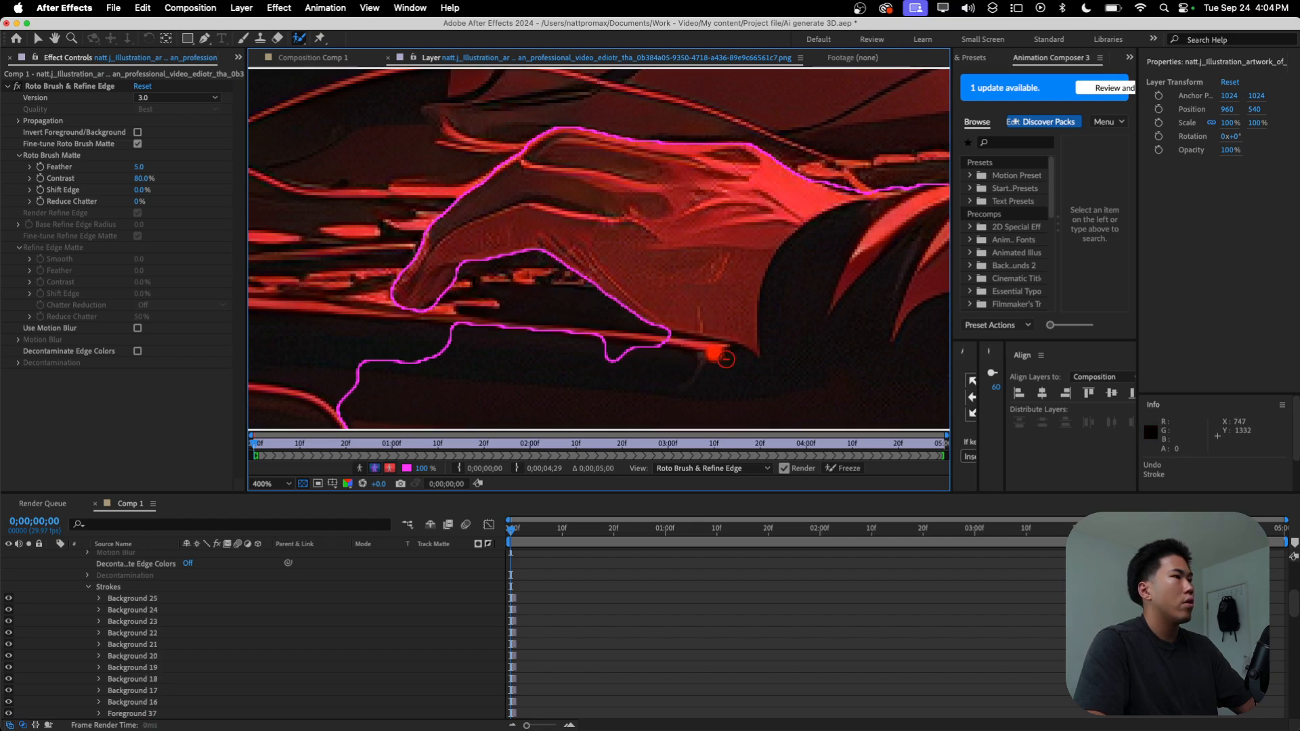
Step: Add the inner edge of the fingers and the underside of the palm to the selection with short foreground strokes
{"action": "scroll", "coordinate": [704, 357], "scroll_direction": "down", "scroll_amount": 2}
{"action": "left_click_drag", "start_coordinate": [562, 360], "coordinate": [753, 98]}
{"action": "scroll", "coordinate": [608, 346], "scroll_direction": "up", "scroll_amount": 4}
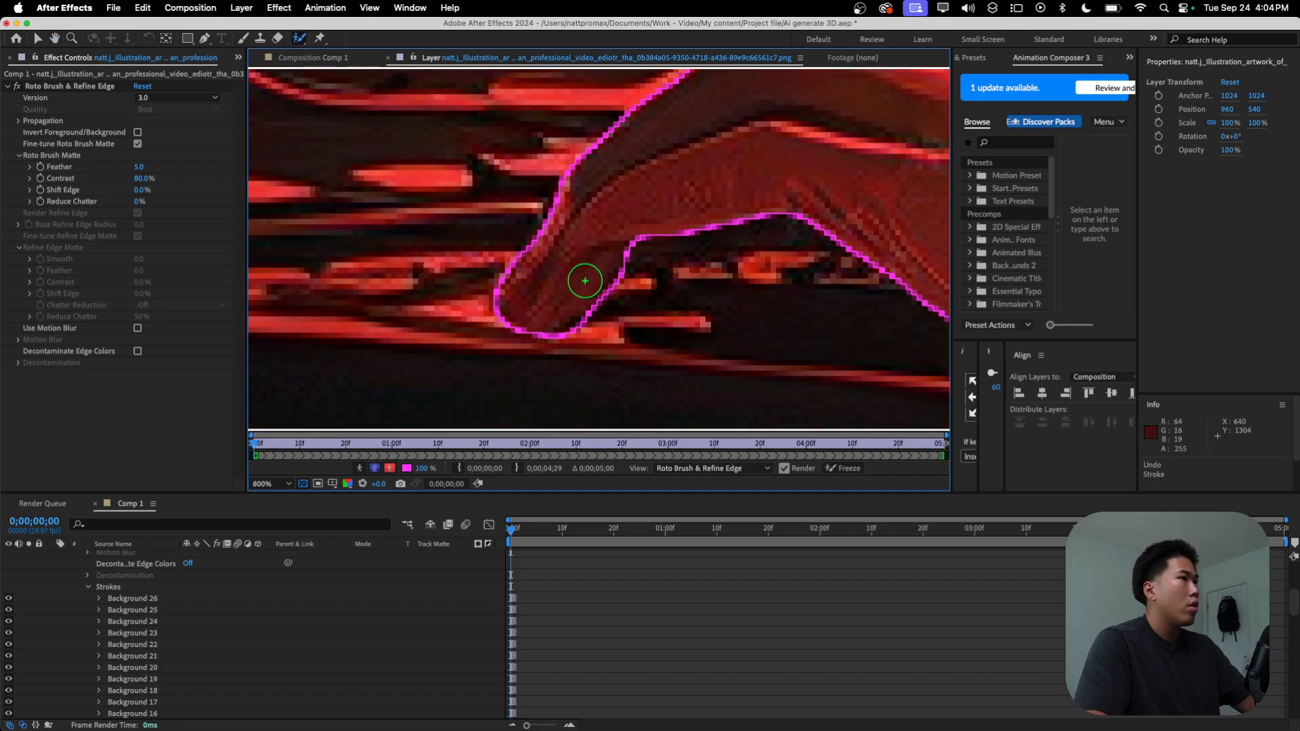
{"action": "left_click_drag", "start_coordinate": [617, 241], "coordinate": [621, 231]}
{"action": "left_click", "coordinate": [628, 226]}
{"action": "left_click", "coordinate": [654, 215]}
{"action": "left_click", "coordinate": [682, 210]}
{"action": "left_click", "coordinate": [761, 202]}
{"action": "left_click", "coordinate": [637, 224]}
Step: Subtract the red keyboard edge beneath the heel of the hand with Roto Brush background strokes
{"action": "mouse_move", "coordinate": [733, 264]}
{"action": "left_mouse_down"}
{"action": "mouse_move", "coordinate": [526, 299]}
{"action": "mouse_move", "coordinate": [499, 183]}
{"action": "mouse_move", "coordinate": [547, 198]}
{"action": "left_mouse_up"}
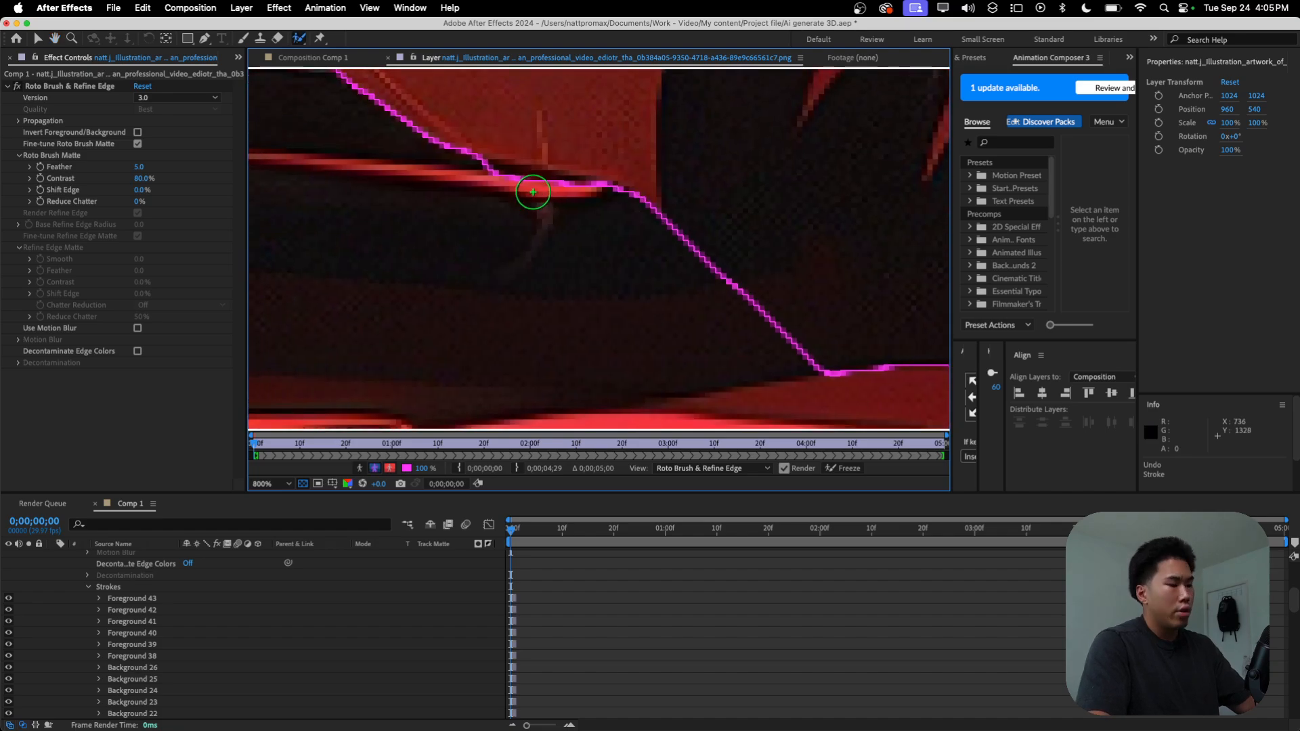
{"action": "left_click", "coordinate": [504, 193], "text": "alt"}
{"action": "left_click", "coordinate": [532, 192], "text": "alt"}
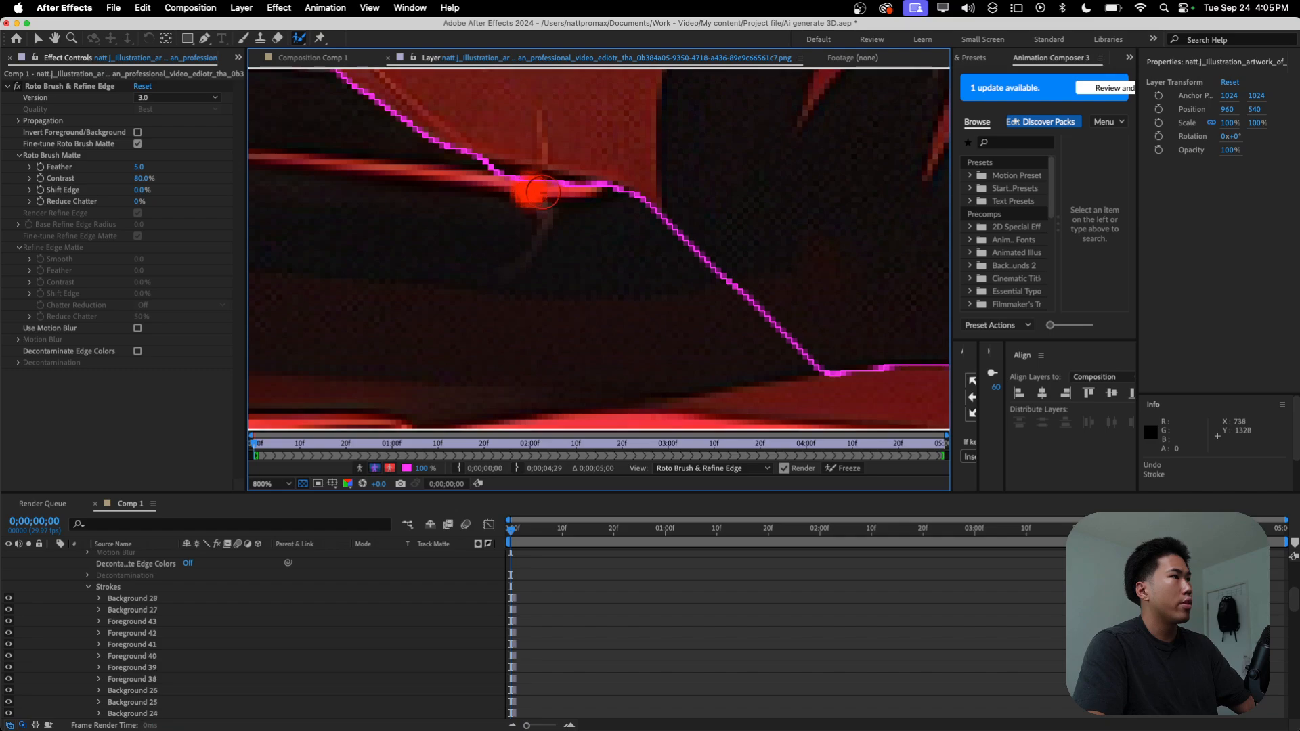
{"action": "scroll", "coordinate": [612, 214], "scroll_direction": "down", "scroll_amount": 1}
{"action": "left_click_drag", "start_coordinate": [615, 217], "coordinate": [538, 199]}
Step: Subtract the desk area beneath the sleeve and add a foreground stroke inside the sleeve's lower edge
{"action": "scroll", "coordinate": [553, 258], "scroll_direction": "down", "scroll_amount": 2}
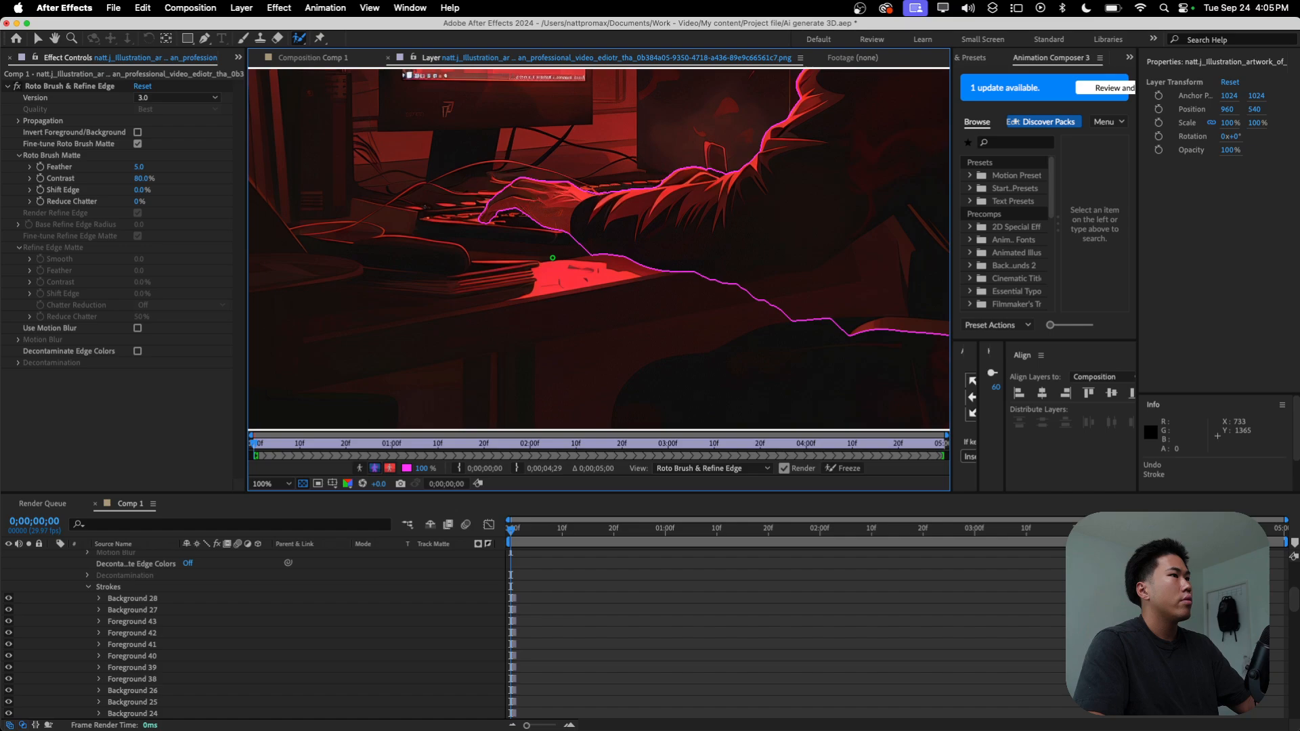
{"action": "scroll", "coordinate": [553, 258], "scroll_direction": "up", "scroll_amount": 1}
{"action": "scroll", "coordinate": [572, 251], "scroll_direction": "up", "scroll_amount": 1}
{"action": "left_click_drag", "start_coordinate": [527, 249], "coordinate": [660, 302]}
{"action": "left_click", "coordinate": [595, 271]}
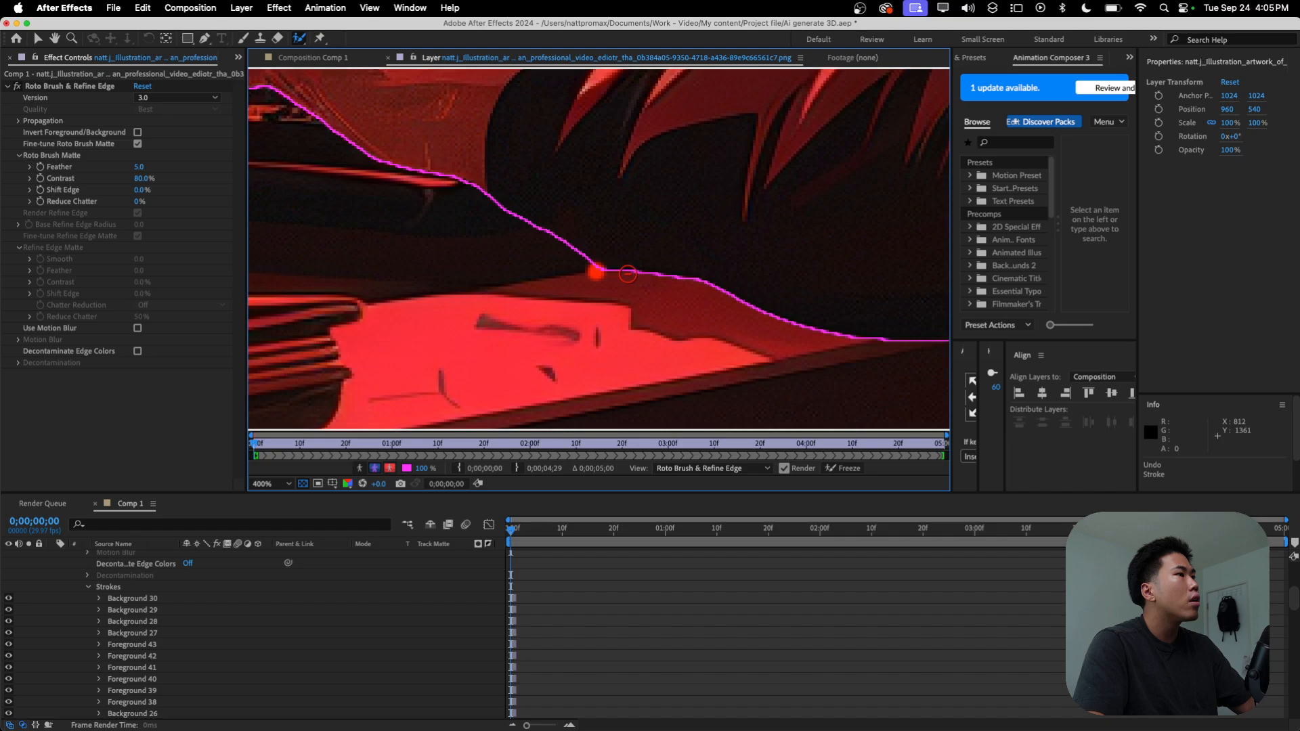
{"action": "scroll", "coordinate": [634, 250], "scroll_direction": "down", "scroll_amount": 1}
{"action": "left_click", "coordinate": [604, 234]}
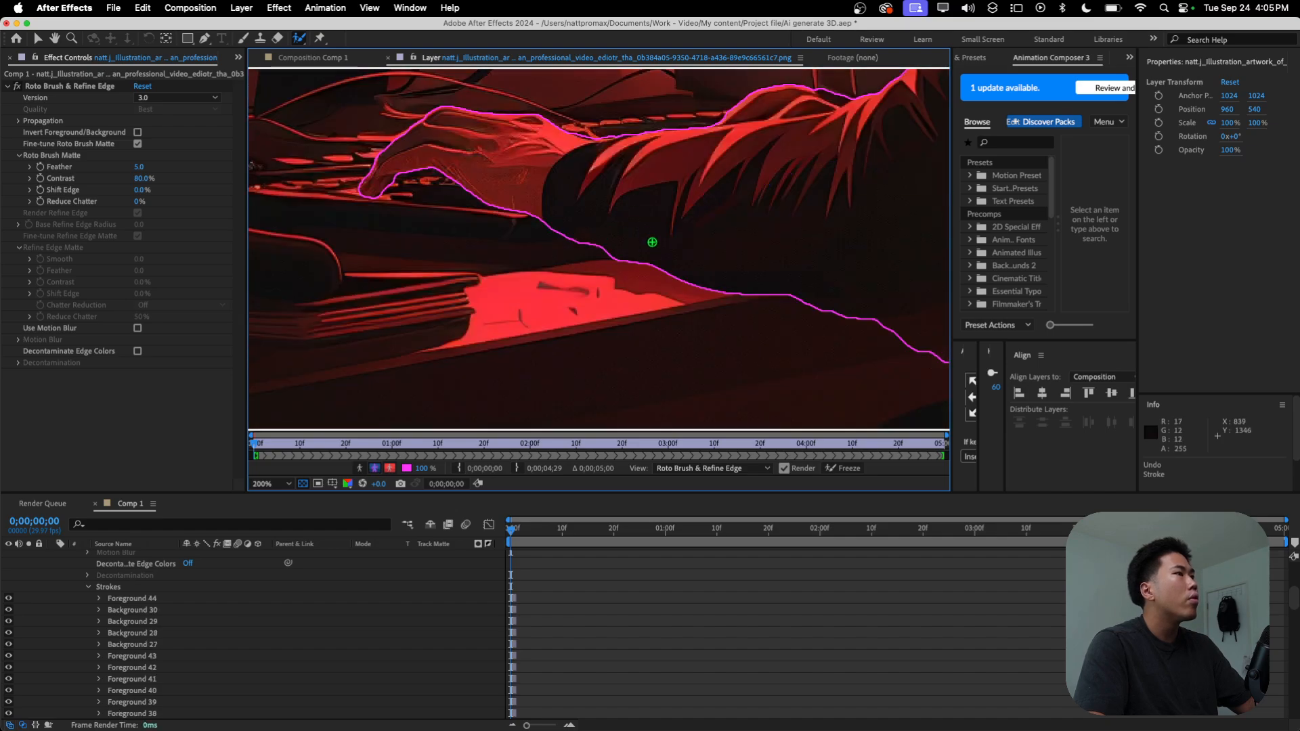
Step: Subtract the desk area below the elbow and add foreground strokes along the underside of the forearm and elbow
{"action": "scroll", "coordinate": [680, 272], "scroll_direction": "down", "scroll_amount": 1}
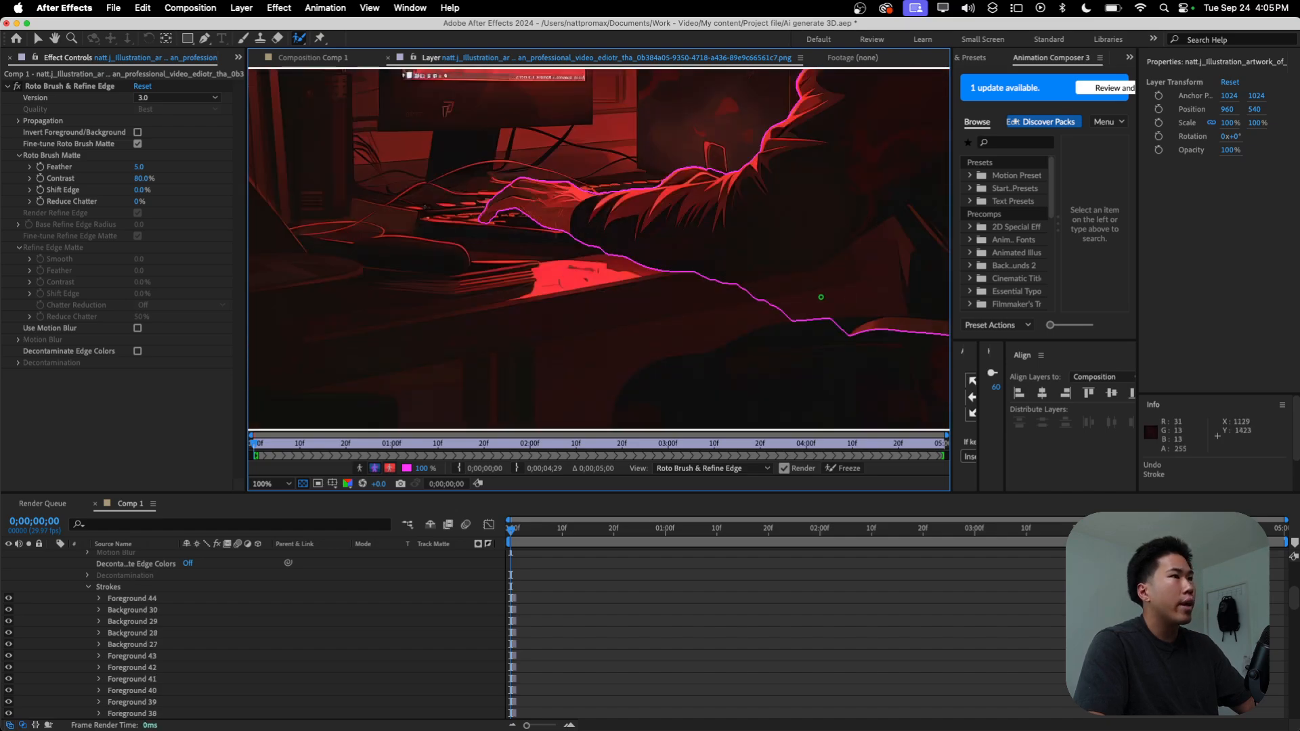
{"action": "left_click_drag", "start_coordinate": [783, 305], "coordinate": [757, 285]}
{"action": "left_click", "coordinate": [713, 264]}
{"action": "left_click", "coordinate": [740, 256]}
{"action": "left_click", "coordinate": [790, 264]}
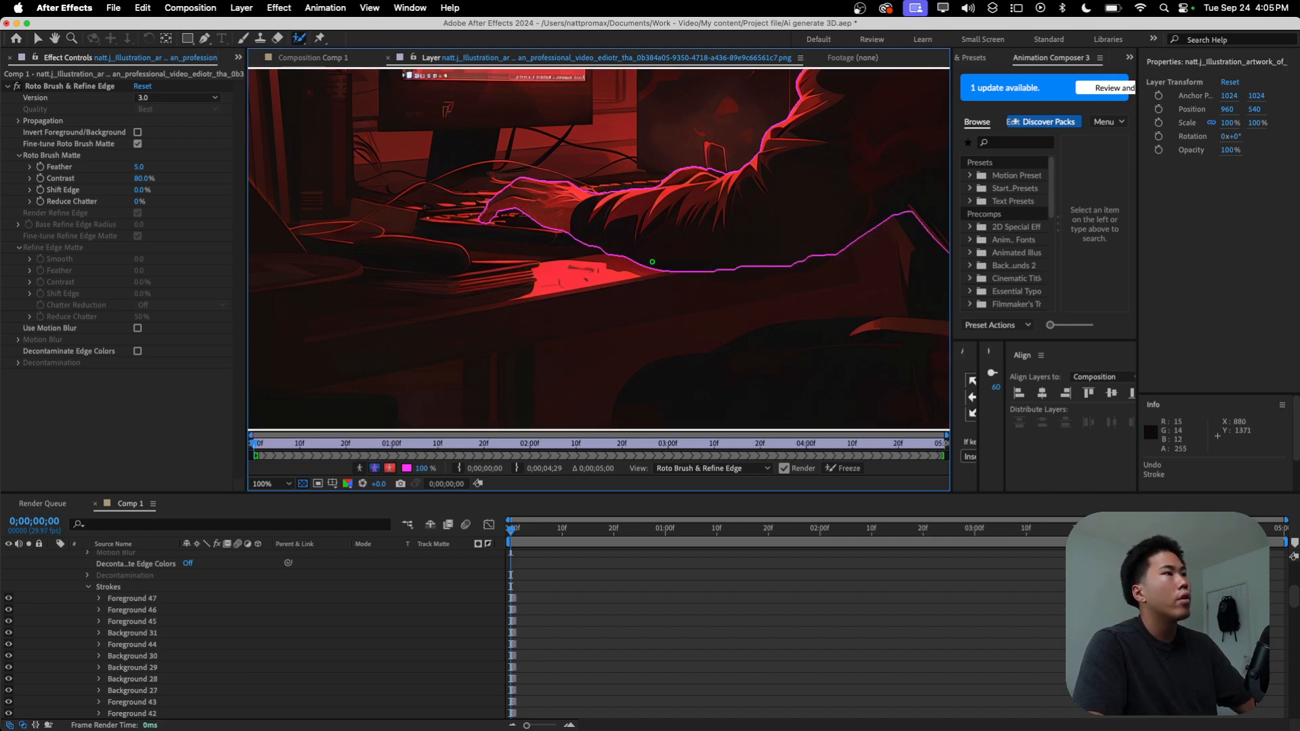
Step: Extend the selection over the lower front and back of the hoodie, undoing the last foreground stroke
{"action": "scroll", "coordinate": [604, 269], "scroll_direction": "up", "scroll_amount": 2}
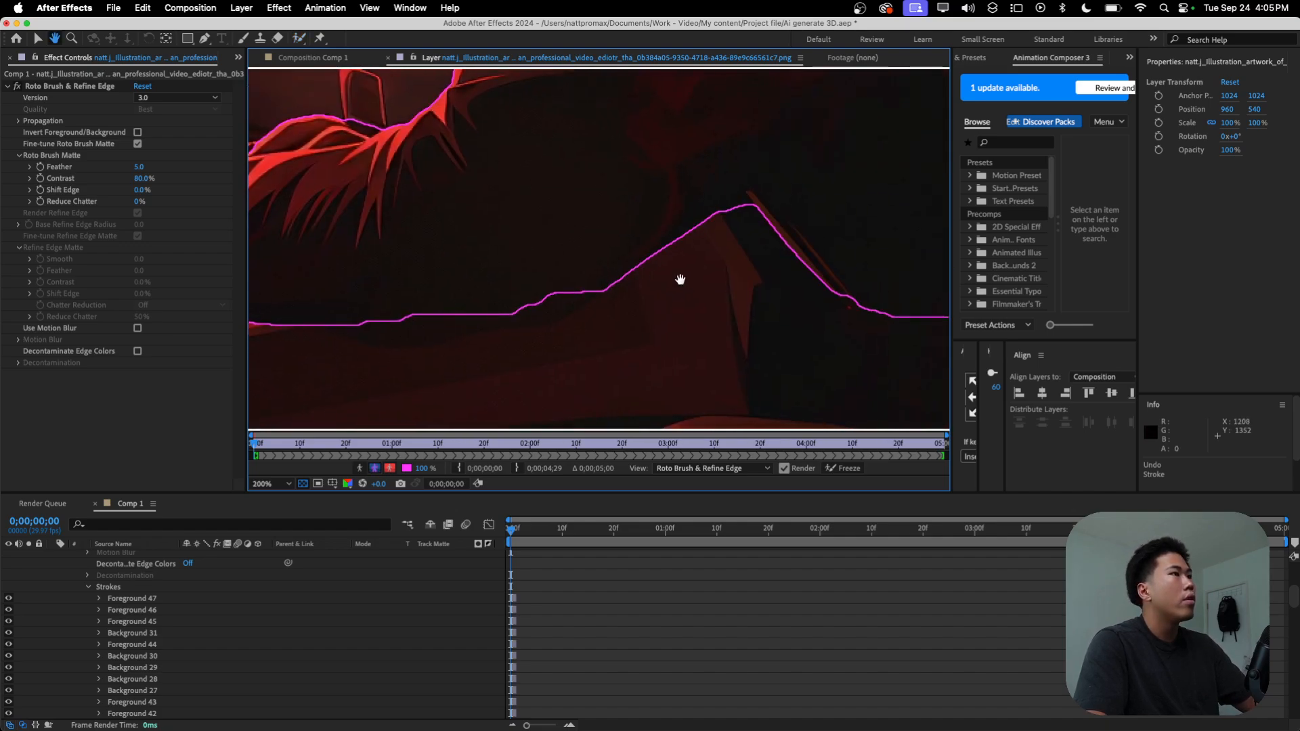
{"action": "left_click_drag", "start_coordinate": [681, 279], "coordinate": [675, 323]}
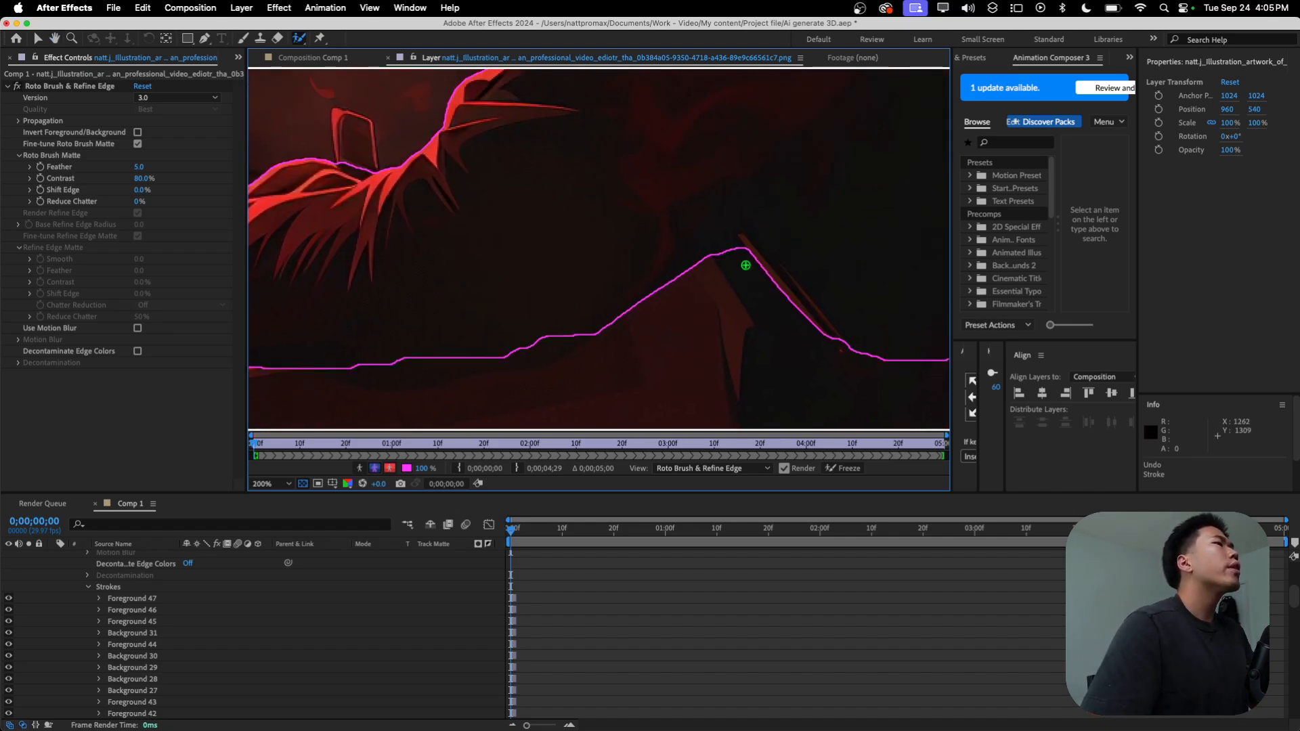
{"action": "key", "text": "comma"}
{"action": "mouse_move", "coordinate": [728, 250]}
{"action": "left_mouse_down"}
{"action": "mouse_move", "coordinate": [746, 314]}
{"action": "mouse_move", "coordinate": [744, 328]}
{"action": "mouse_move", "coordinate": [708, 310]}
{"action": "mouse_move", "coordinate": [699, 336]}
{"action": "mouse_move", "coordinate": [715, 365]}
{"action": "left_mouse_up"}
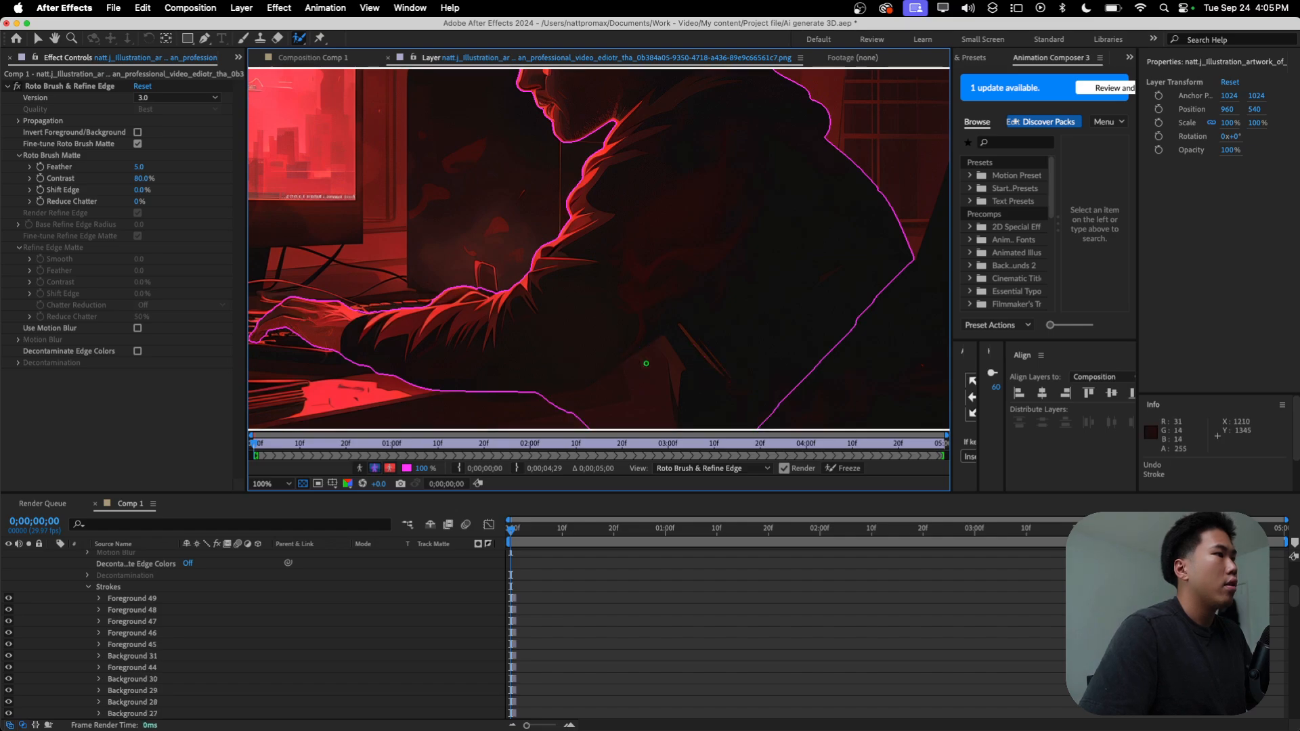
{"action": "key", "text": "super+z"}
{"action": "key", "text": "comma"}
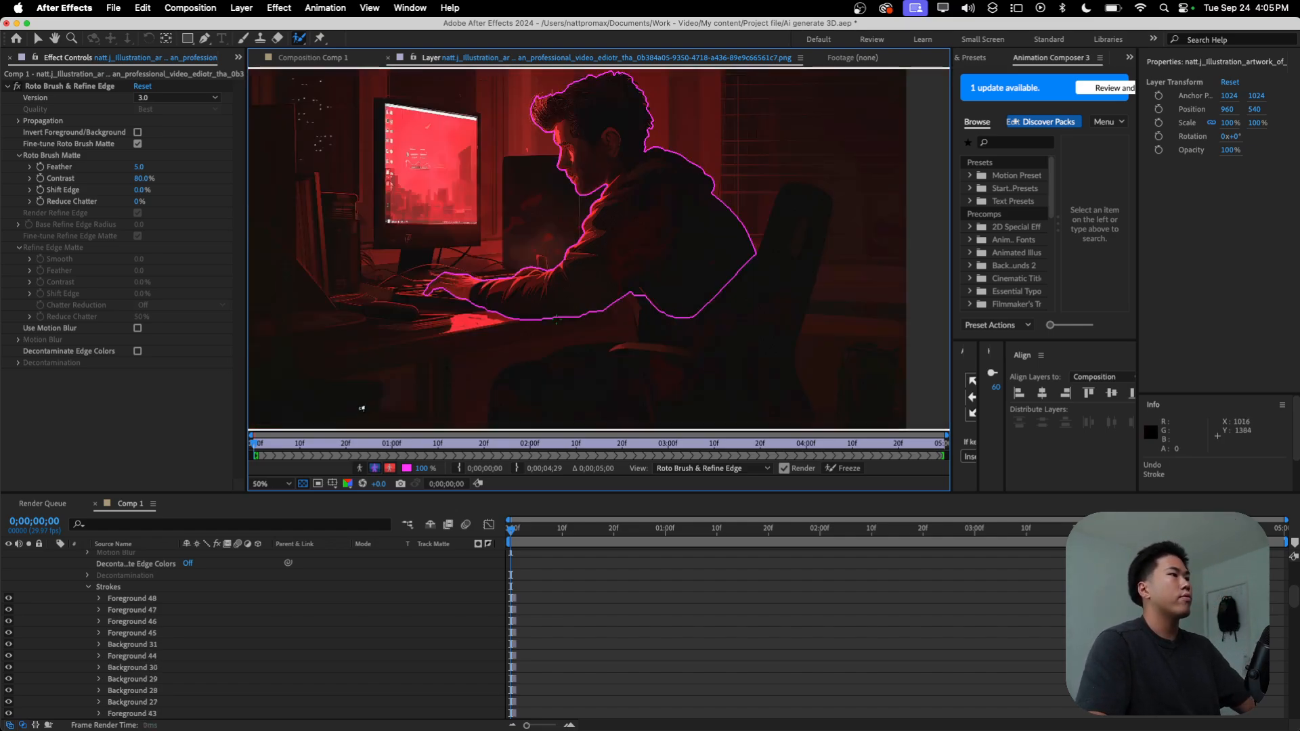
Step: Examine the Roto Brush outline around the hoodie, back, arm, face and hair
{"action": "key", "text": "period"}
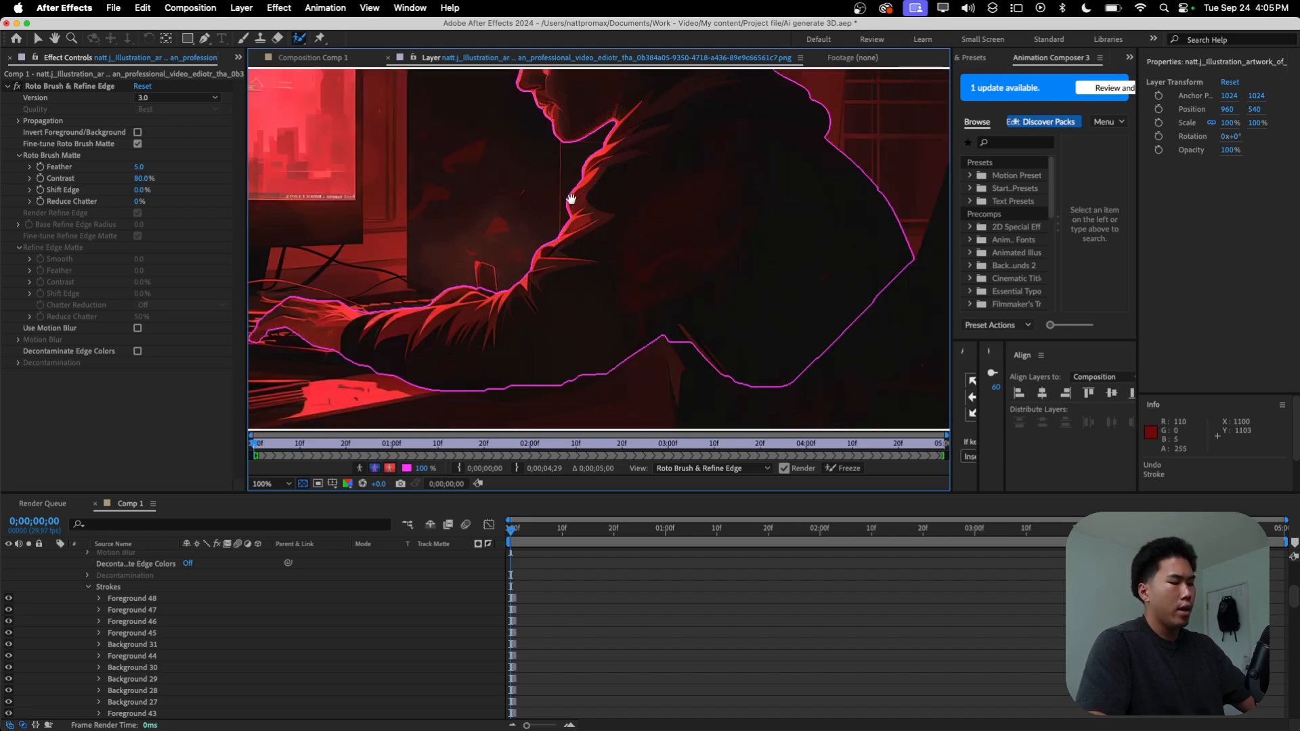
{"action": "left_click_drag", "start_coordinate": [571, 203], "coordinate": [583, 247]}
{"action": "key", "text": "period"}
{"action": "left_click_drag", "start_coordinate": [485, 313], "coordinate": [686, 263]}
{"action": "left_click_drag", "start_coordinate": [735, 81], "coordinate": [681, 332]}
{"action": "left_click_drag", "start_coordinate": [653, 183], "coordinate": [639, 375]}
{"action": "left_click_drag", "start_coordinate": [707, 294], "coordinate": [806, 267]}
{"action": "left_click_drag", "start_coordinate": [458, 319], "coordinate": [612, 348]}
{"action": "scroll", "coordinate": [643, 294], "scroll_direction": "down", "scroll_amount": 1}
{"action": "left_click_drag", "start_coordinate": [644, 294], "coordinate": [577, 419]}
{"action": "left_click_drag", "start_coordinate": [584, 191], "coordinate": [601, 331]}
{"action": "left_click_drag", "start_coordinate": [791, 240], "coordinate": [570, 315]}
Step: Paint a Refine Edge stroke around the hair outline from the forehead to the nape, undoing the extra pass over the front hair
{"action": "left_click_drag", "start_coordinate": [300, 38], "coordinate": [345, 54]}
{"action": "left_click_drag", "start_coordinate": [494, 274], "coordinate": [506, 274], "text": "super"}
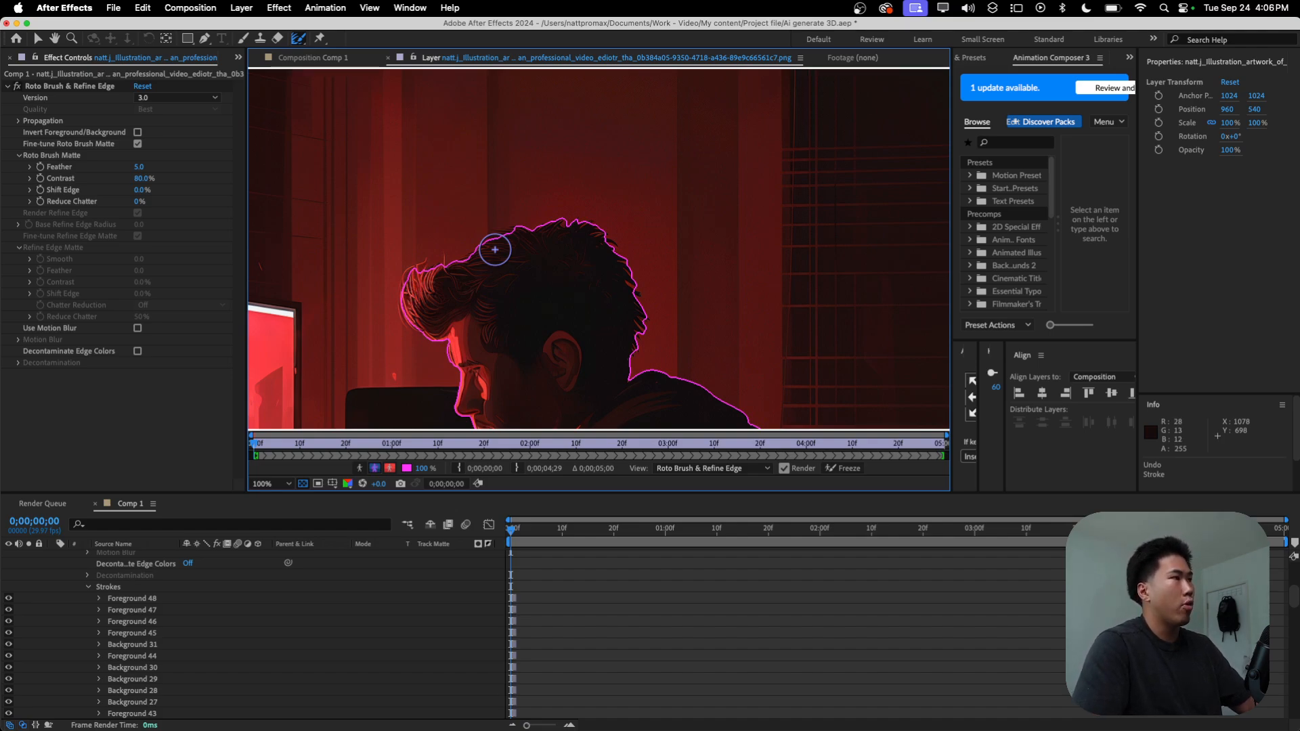
{"action": "mouse_move", "coordinate": [500, 260]}
{"action": "left_mouse_down", "text": "super"}
{"action": "mouse_move", "coordinate": [576, 260]}
{"action": "mouse_move", "coordinate": [513, 261]}
{"action": "left_mouse_up", "text": "super"}
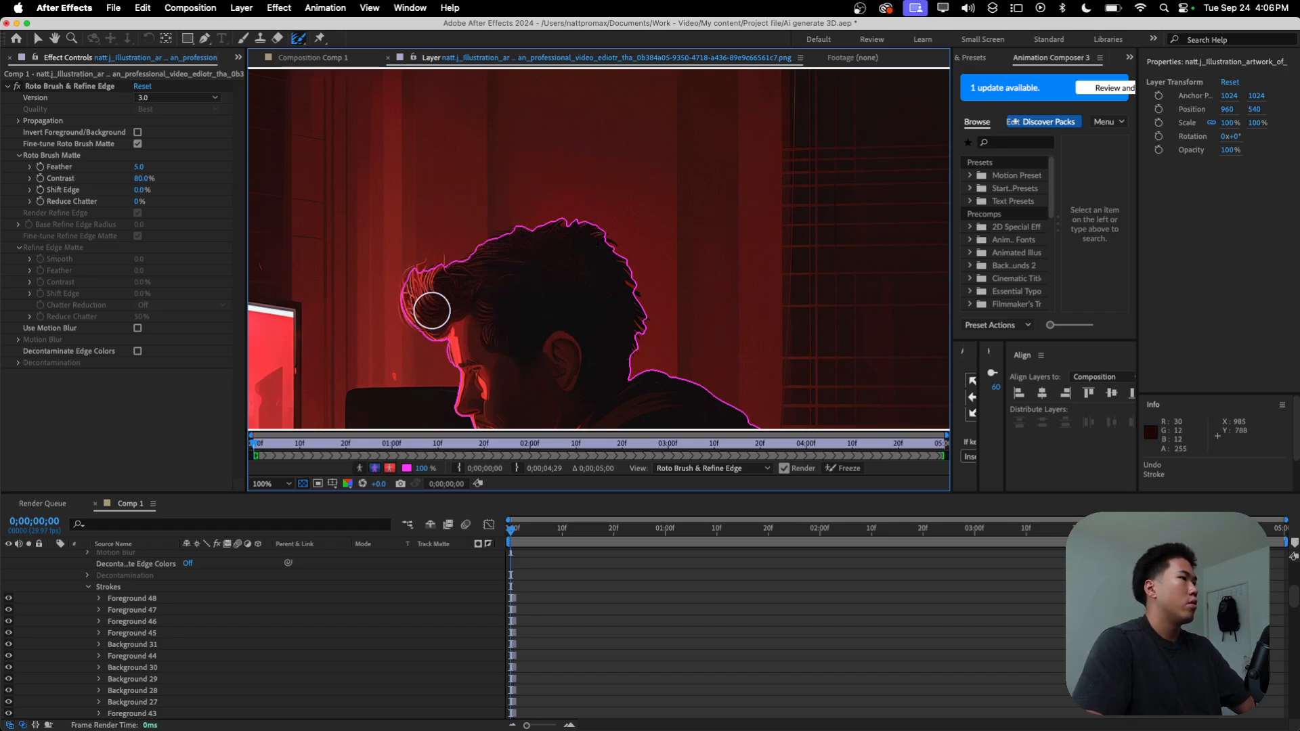
{"action": "mouse_move", "coordinate": [448, 337]}
{"action": "left_mouse_down"}
{"action": "mouse_move", "coordinate": [398, 291]}
{"action": "mouse_move", "coordinate": [411, 269]}
{"action": "mouse_move", "coordinate": [583, 217]}
{"action": "mouse_move", "coordinate": [648, 334]}
{"action": "left_mouse_up"}
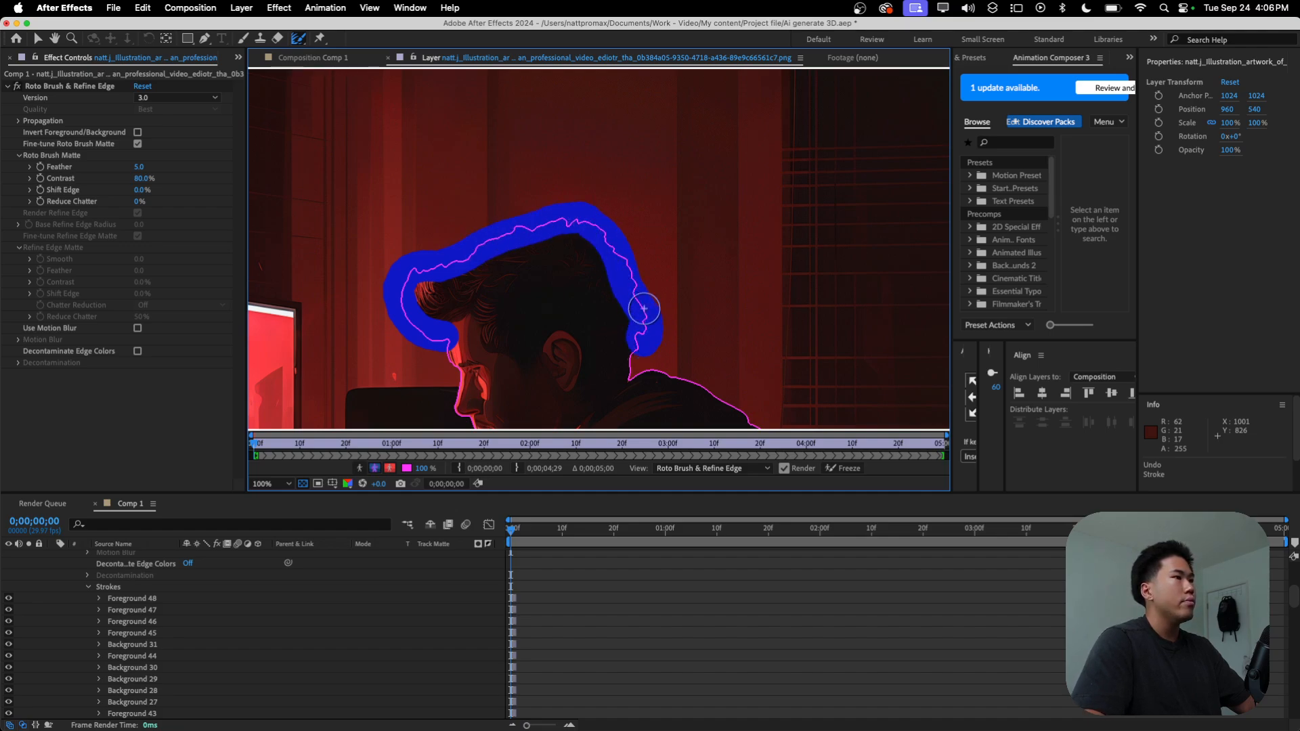
{"action": "left_click_drag", "start_coordinate": [621, 254], "coordinate": [598, 229]}
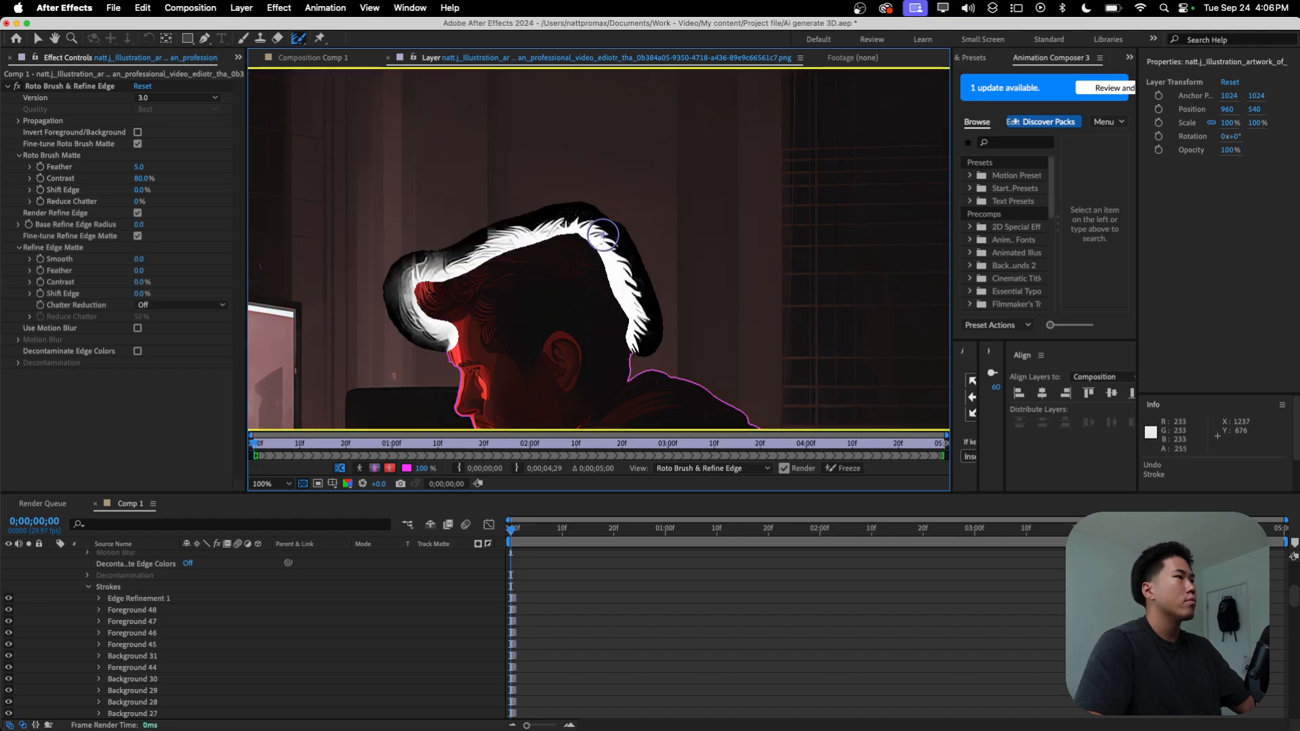
{"action": "mouse_move", "coordinate": [433, 243]}
{"action": "left_mouse_down"}
{"action": "mouse_move", "coordinate": [404, 260]}
{"action": "mouse_move", "coordinate": [471, 268]}
{"action": "left_mouse_up"}
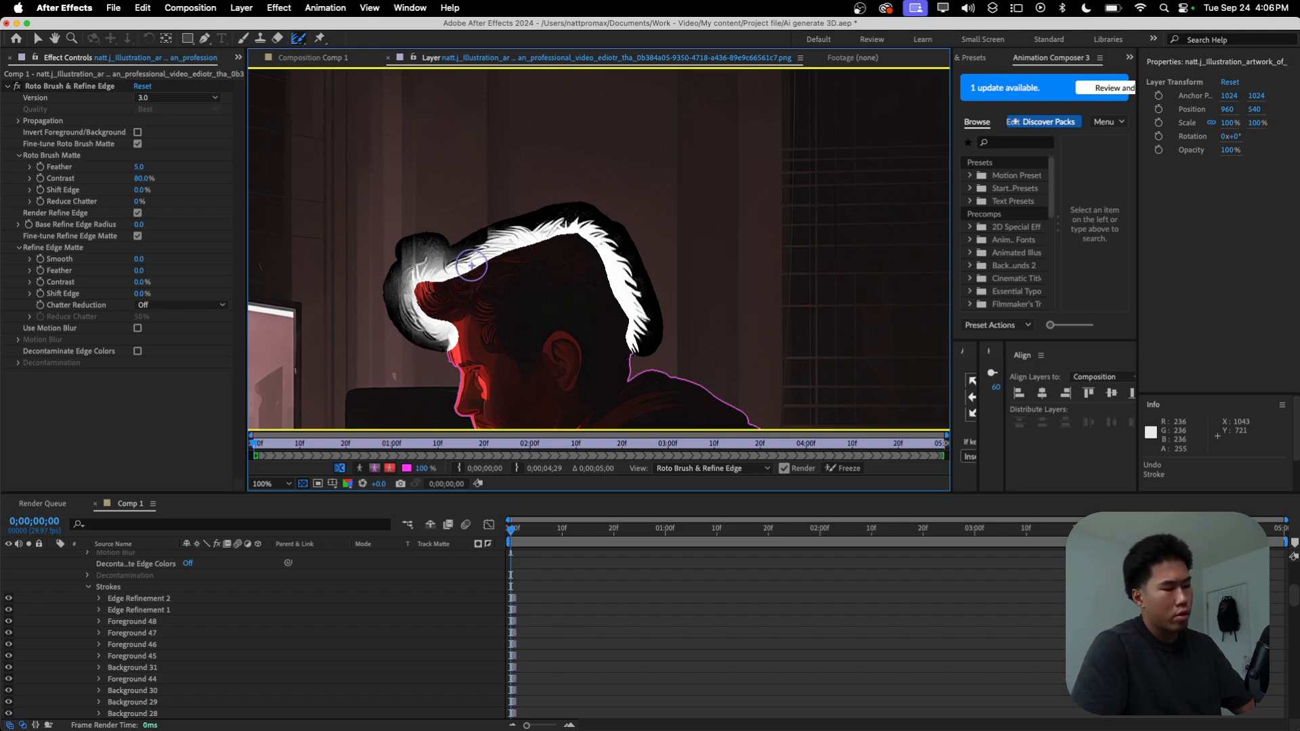
{"action": "key", "text": "super+z"}
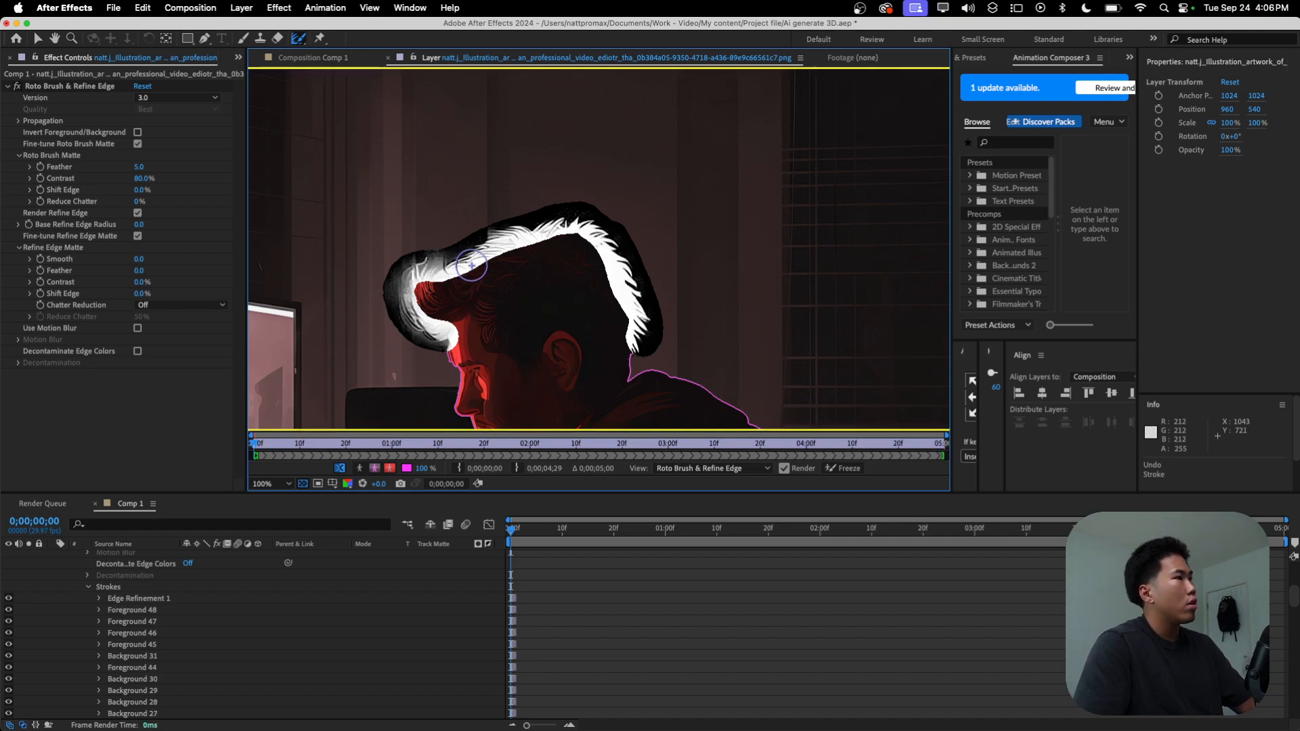
Step: Return to the Comp 1 composition view and display the cutout over the transparency grid
{"action": "key", "text": "comma"}
{"action": "key", "text": "comma"}
{"action": "key", "text": "comma"}
{"action": "key", "text": "comma"}
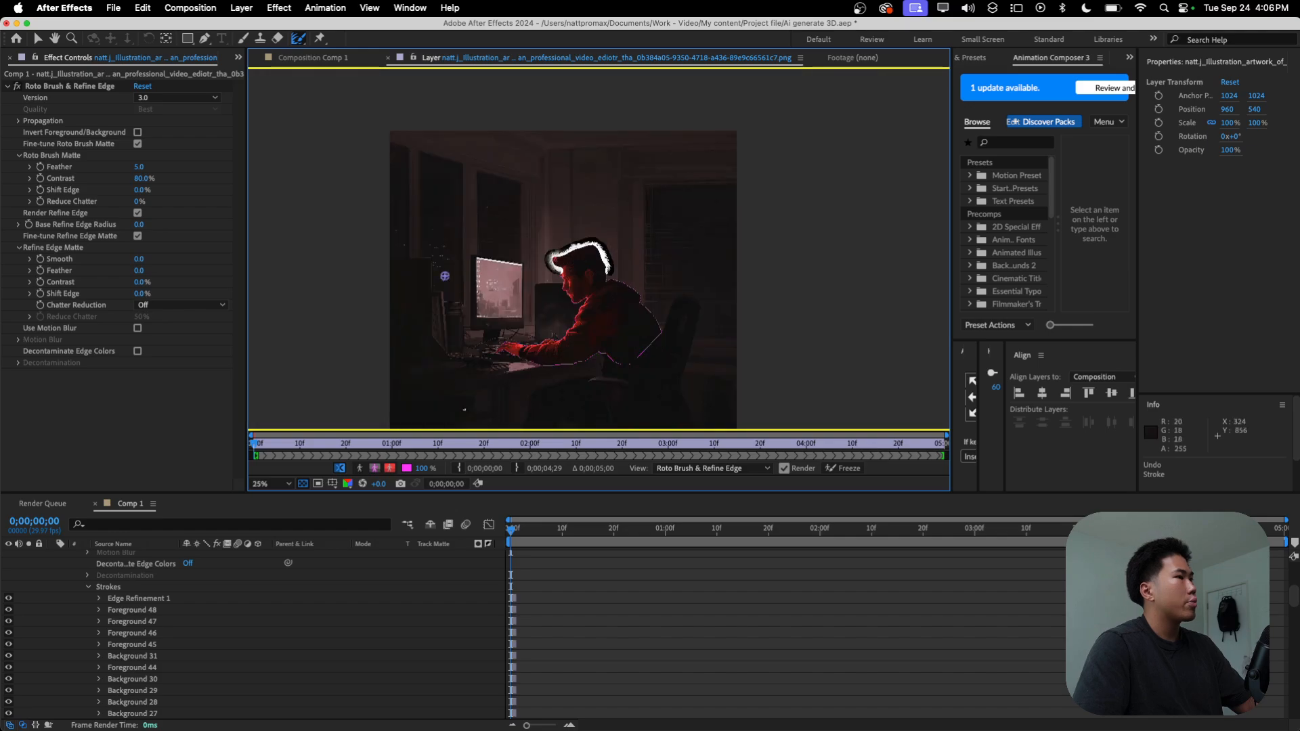
{"action": "scroll", "coordinate": [75, 588], "scroll_direction": "up", "scroll_amount": 5}
{"action": "left_click", "coordinate": [59, 557]}
{"action": "left_click", "coordinate": [308, 483]}
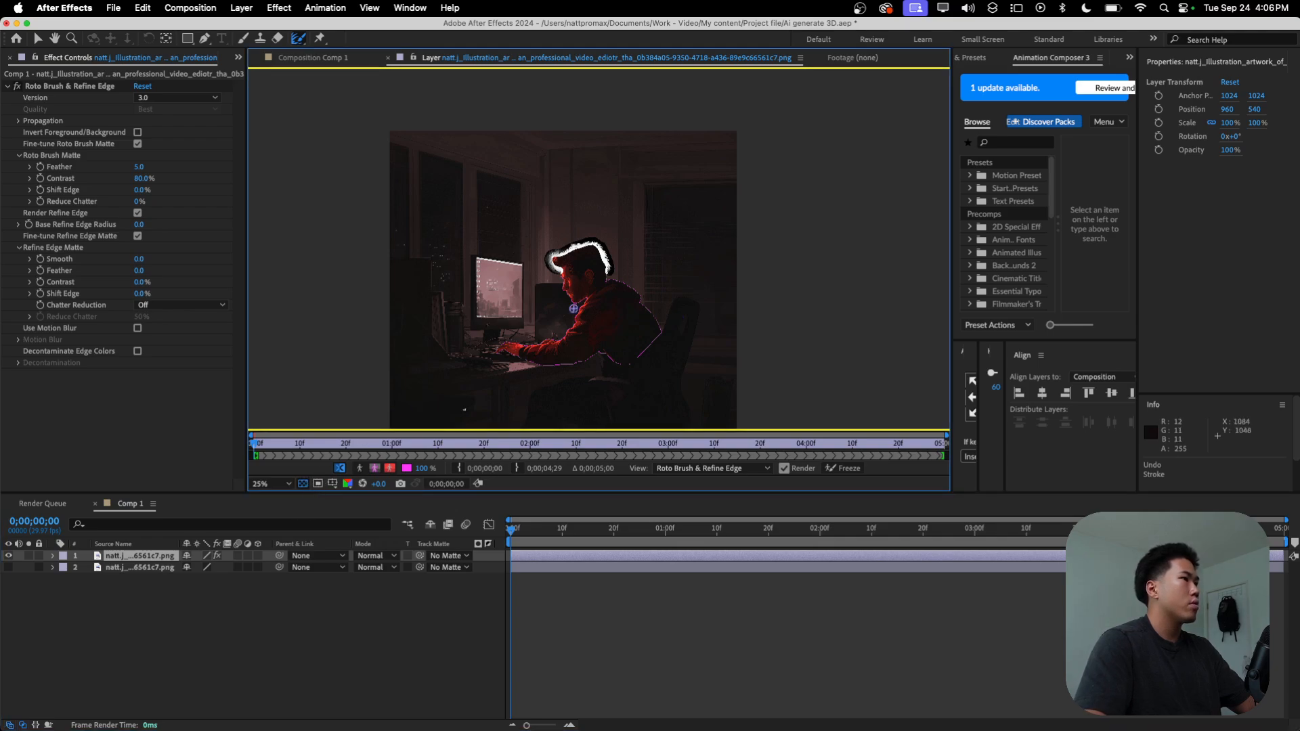
{"action": "left_click", "coordinate": [332, 57]}
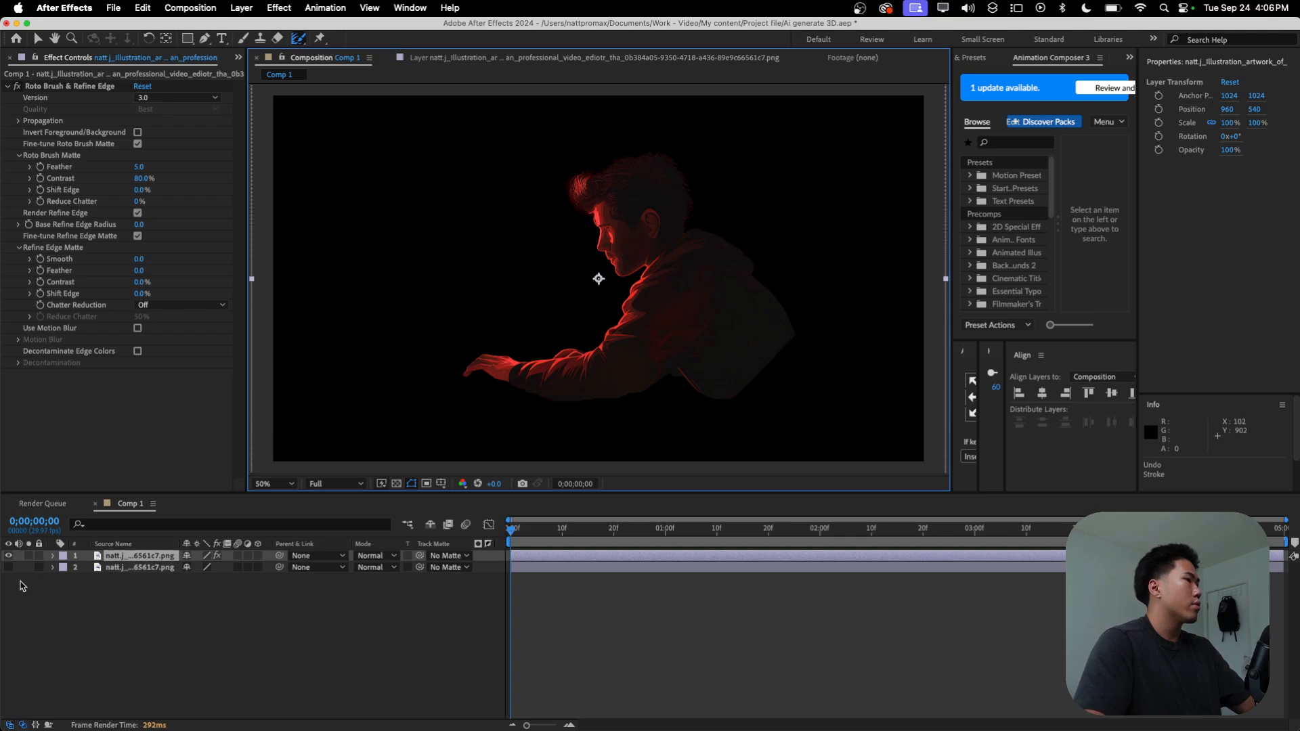
{"action": "left_click", "coordinate": [396, 483]}
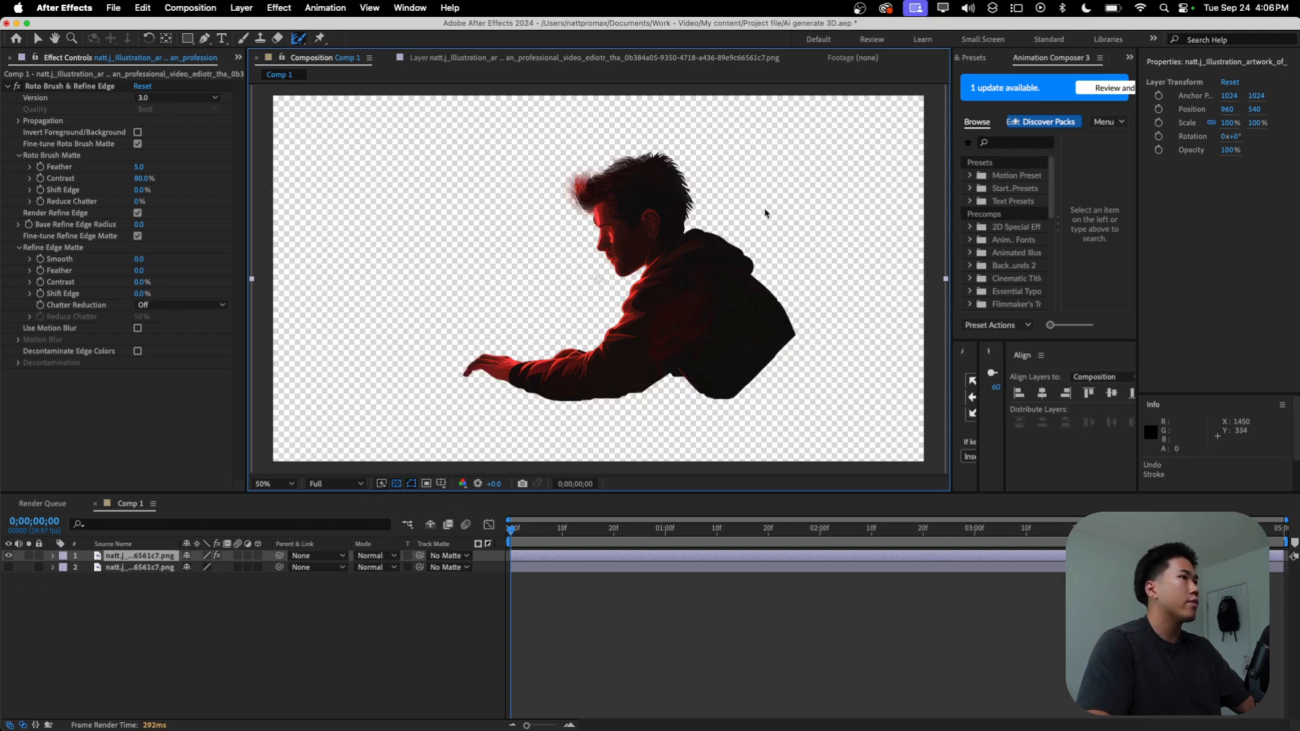
Step: Examine the cutout's hair, face and hoodie edges up close against the transparency grid
{"action": "key", "text": "space"}
{"action": "left_click_drag", "start_coordinate": [623, 362], "coordinate": [641, 322]}
{"action": "scroll", "coordinate": [617, 379], "scroll_direction": "down", "scroll_amount": 2}
{"action": "scroll", "coordinate": [535, 338], "scroll_direction": "up", "scroll_amount": 2}
{"action": "scroll", "coordinate": [641, 322], "scroll_direction": "up", "scroll_amount": 2}
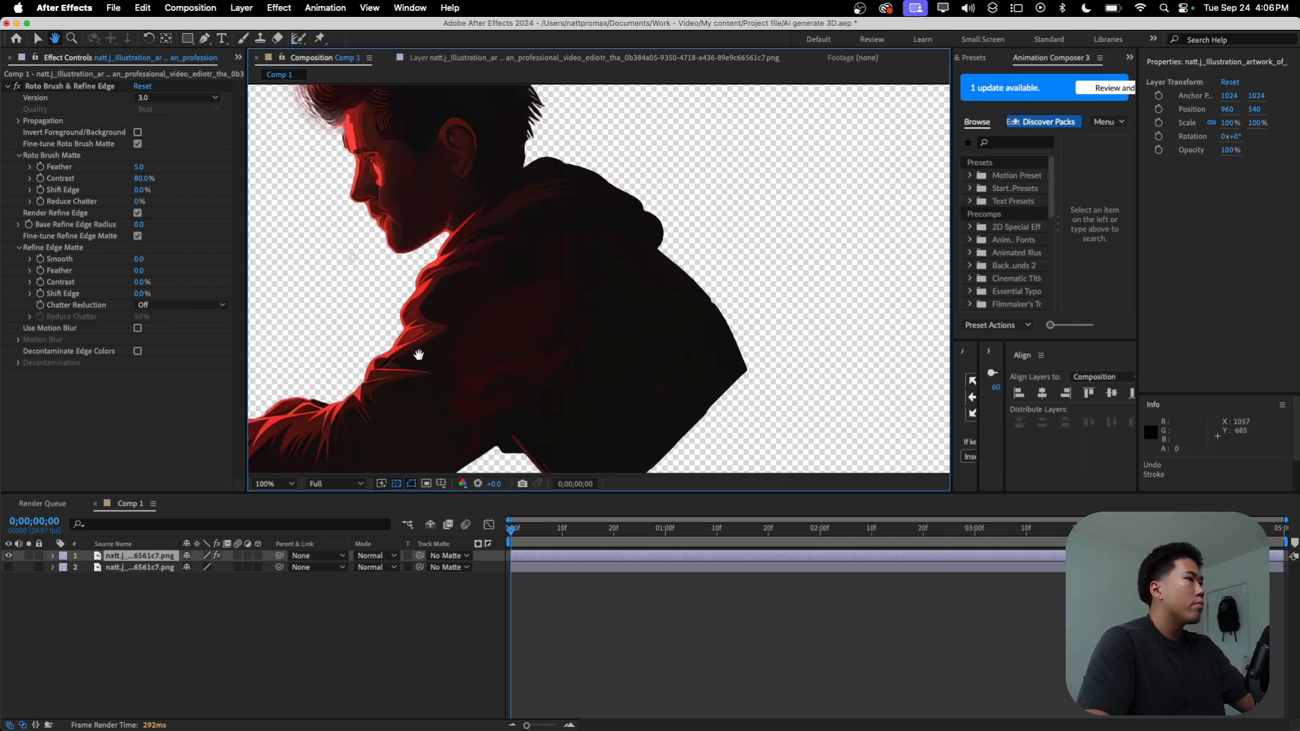
{"action": "left_click_drag", "start_coordinate": [421, 348], "coordinate": [579, 412]}
{"action": "left_click_drag", "start_coordinate": [568, 347], "coordinate": [599, 410]}
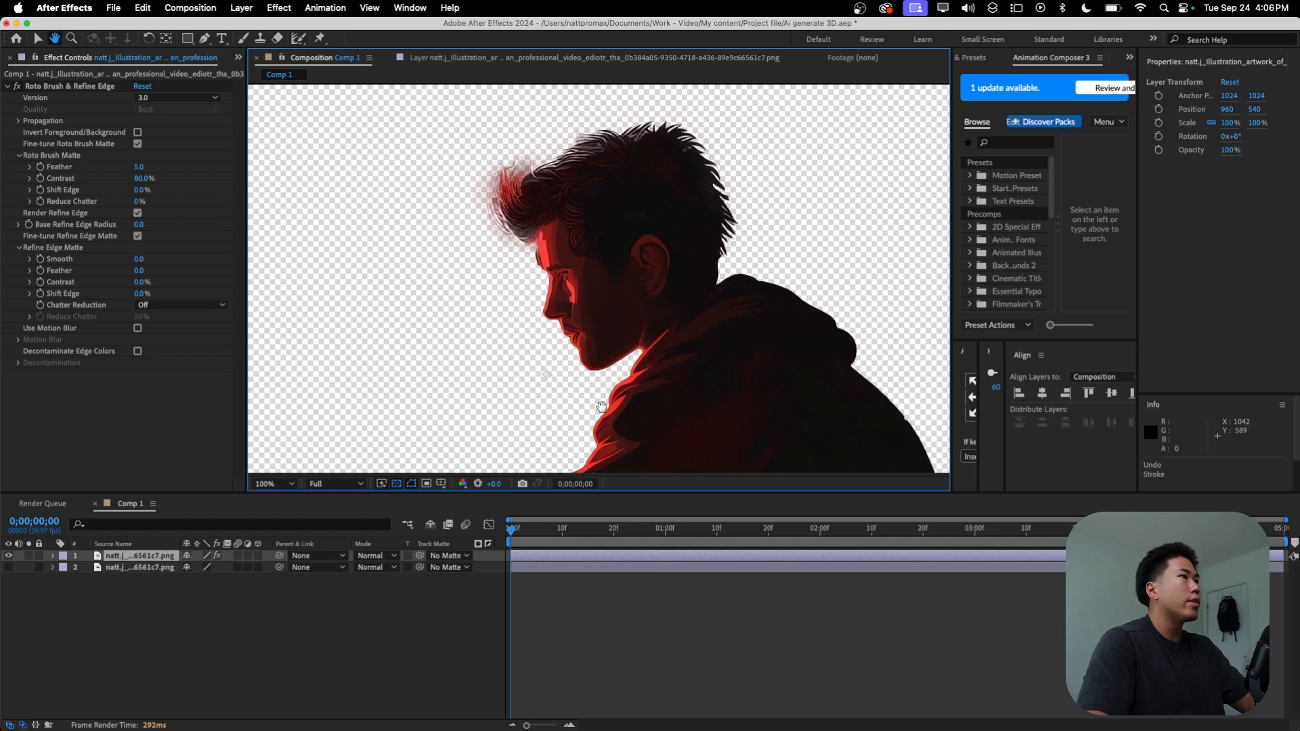
Step: Set the Refine Edge Matte to Smoother (Slower) chatter reduction, 48% contrast, 2% shift edge and 2.5 feather
{"action": "left_click", "coordinate": [76, 250]}
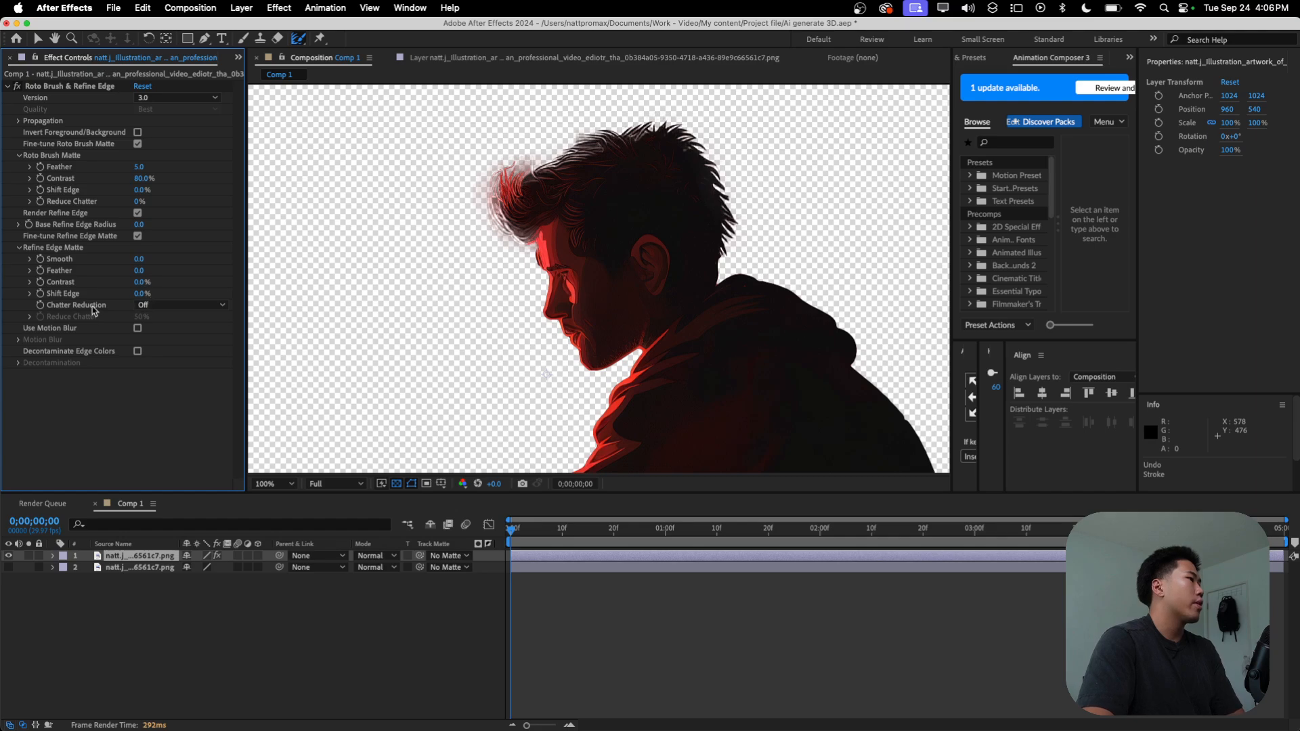
{"action": "left_click", "coordinate": [144, 305]}
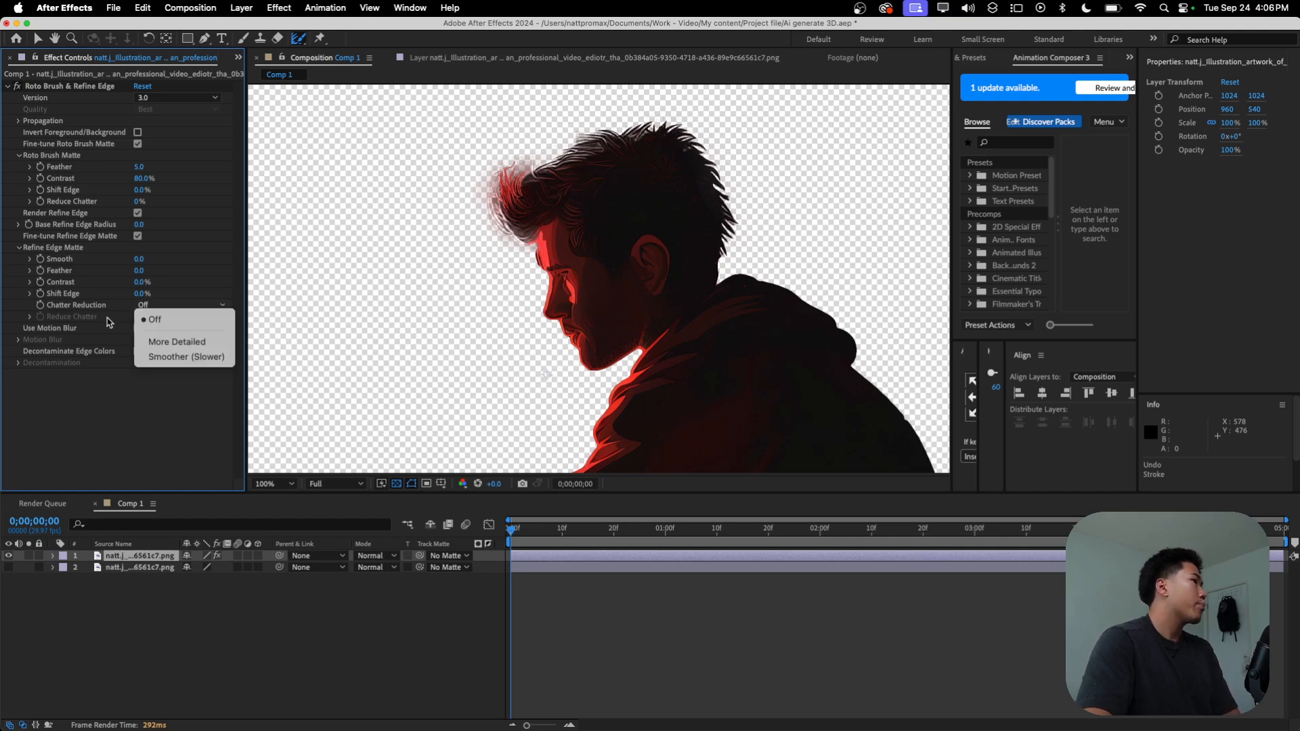
{"action": "left_click", "coordinate": [181, 358]}
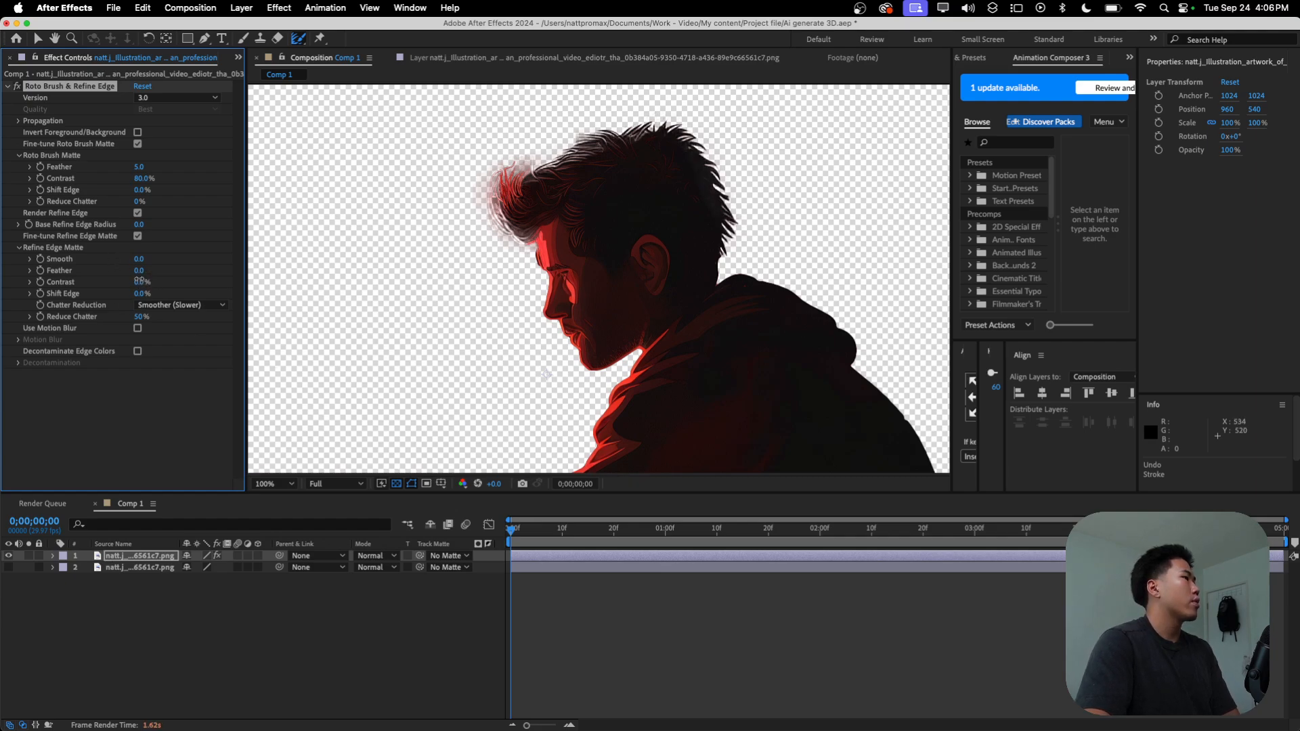
{"action": "left_click_drag", "start_coordinate": [141, 287], "coordinate": [135, 285]}
{"action": "left_click_drag", "start_coordinate": [158, 279], "coordinate": [141, 283]}
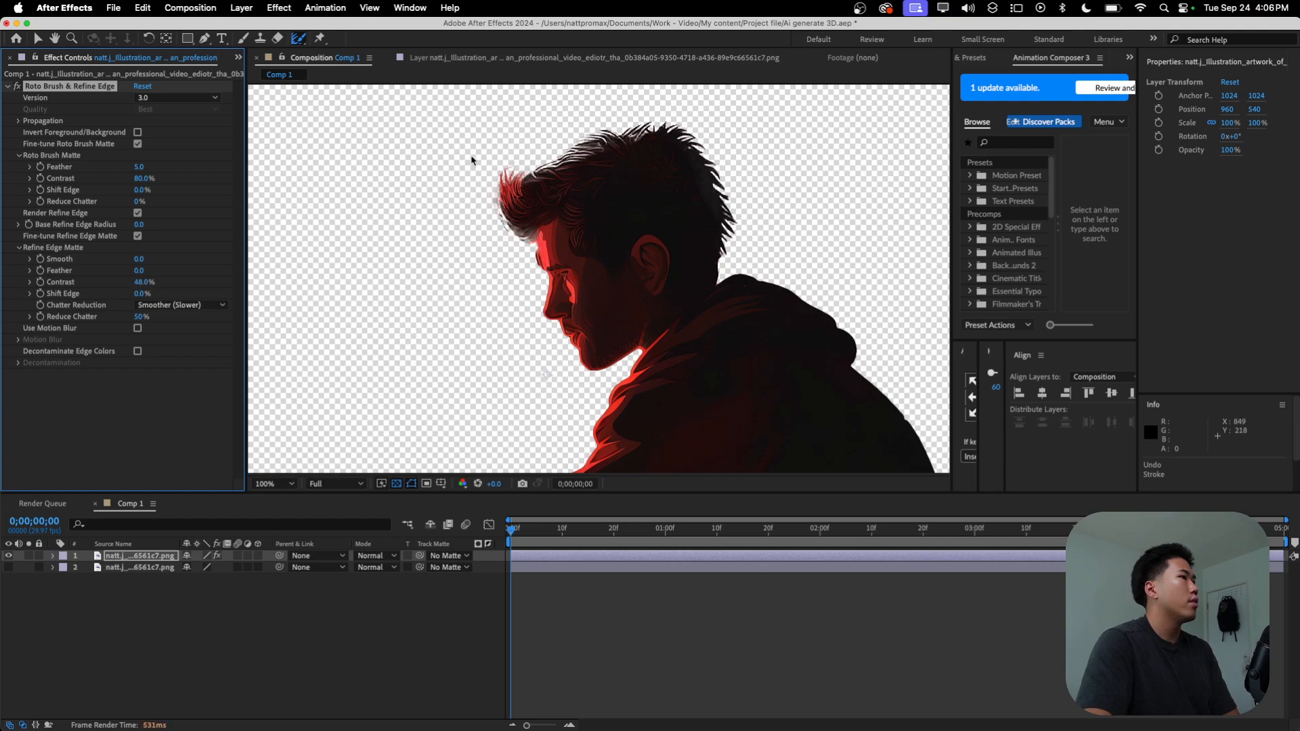
{"action": "mouse_move", "coordinate": [136, 293]}
{"action": "left_mouse_down"}
{"action": "mouse_move", "coordinate": [150, 296]}
{"action": "mouse_move", "coordinate": [149, 273]}
{"action": "left_mouse_up"}
{"action": "left_click", "coordinate": [148, 294]}
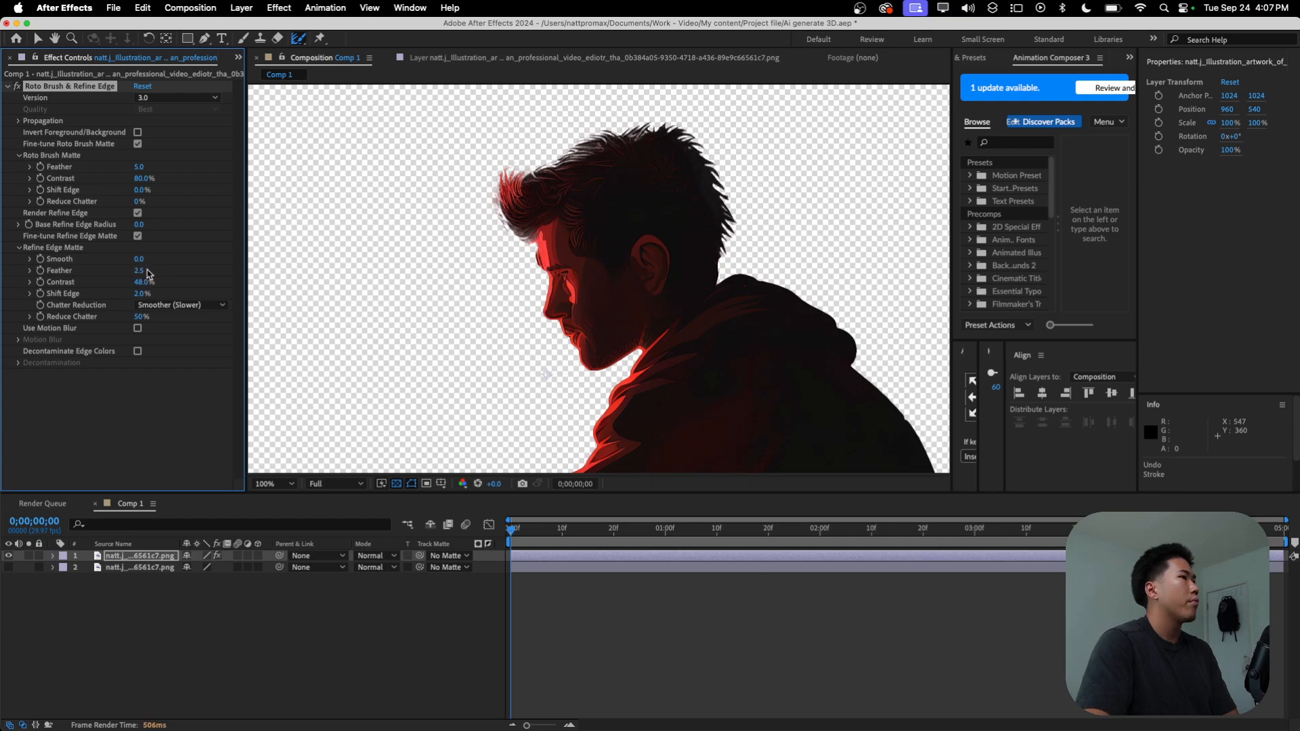
Step: Show the original illustration layer behind the cutout and select the cutout layer
{"action": "left_click", "coordinate": [589, 613]}
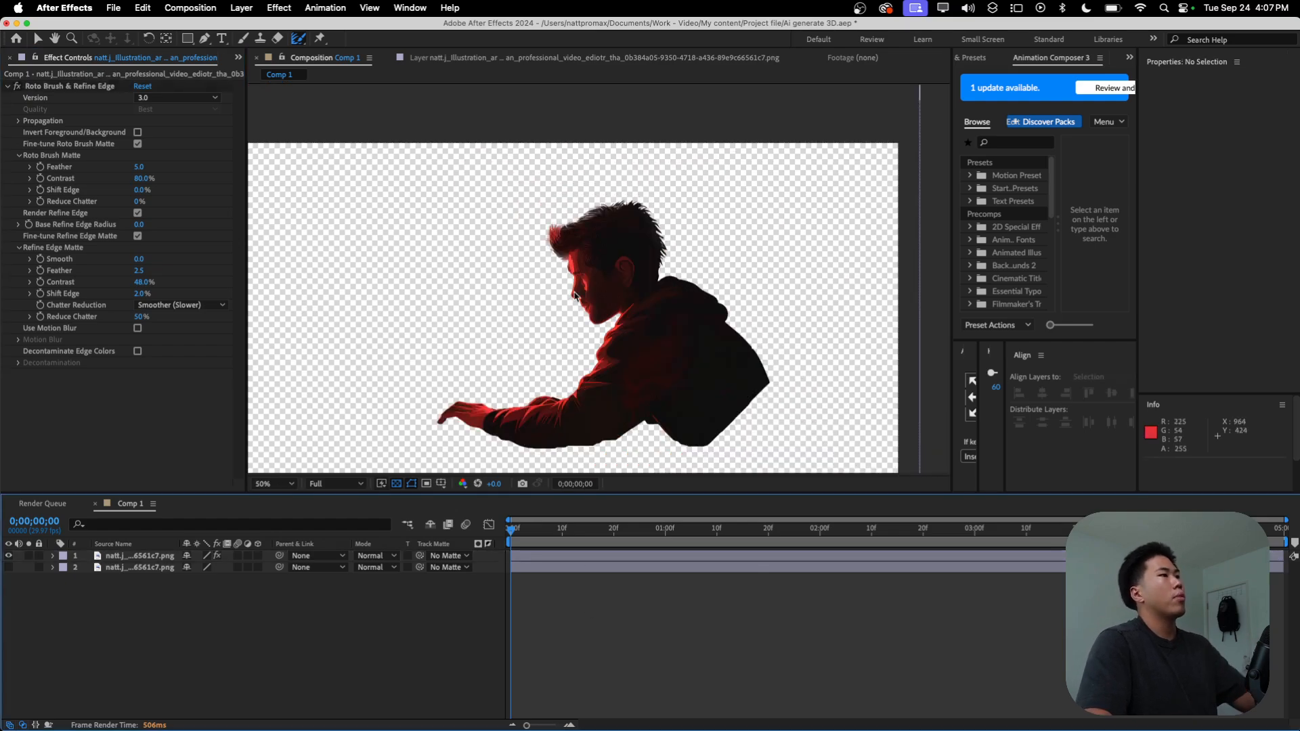
{"action": "left_click", "coordinate": [8, 567]}
{"action": "scroll", "coordinate": [609, 265], "scroll_direction": "down", "scroll_amount": 2}
{"action": "scroll", "coordinate": [610, 265], "scroll_direction": "up", "scroll_amount": 2}
{"action": "scroll", "coordinate": [609, 265], "scroll_direction": "down", "scroll_amount": 2}
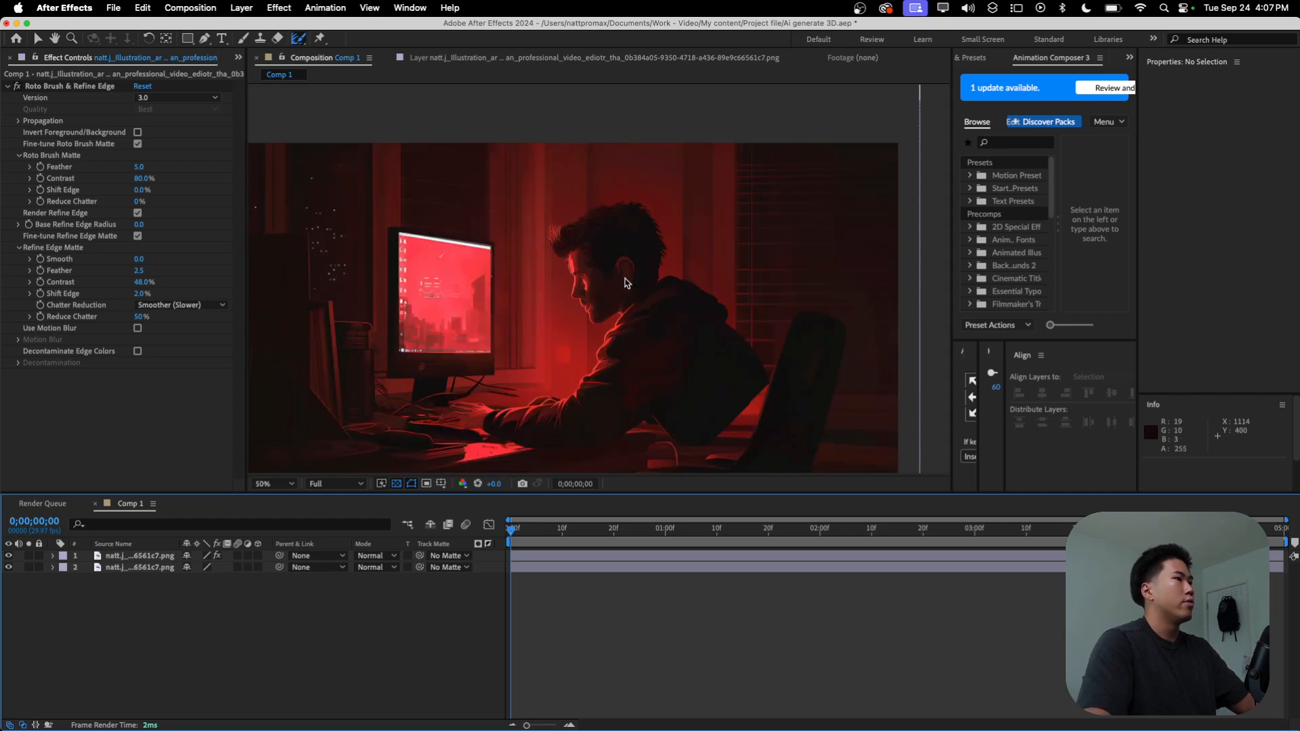
{"action": "left_click", "coordinate": [528, 554]}
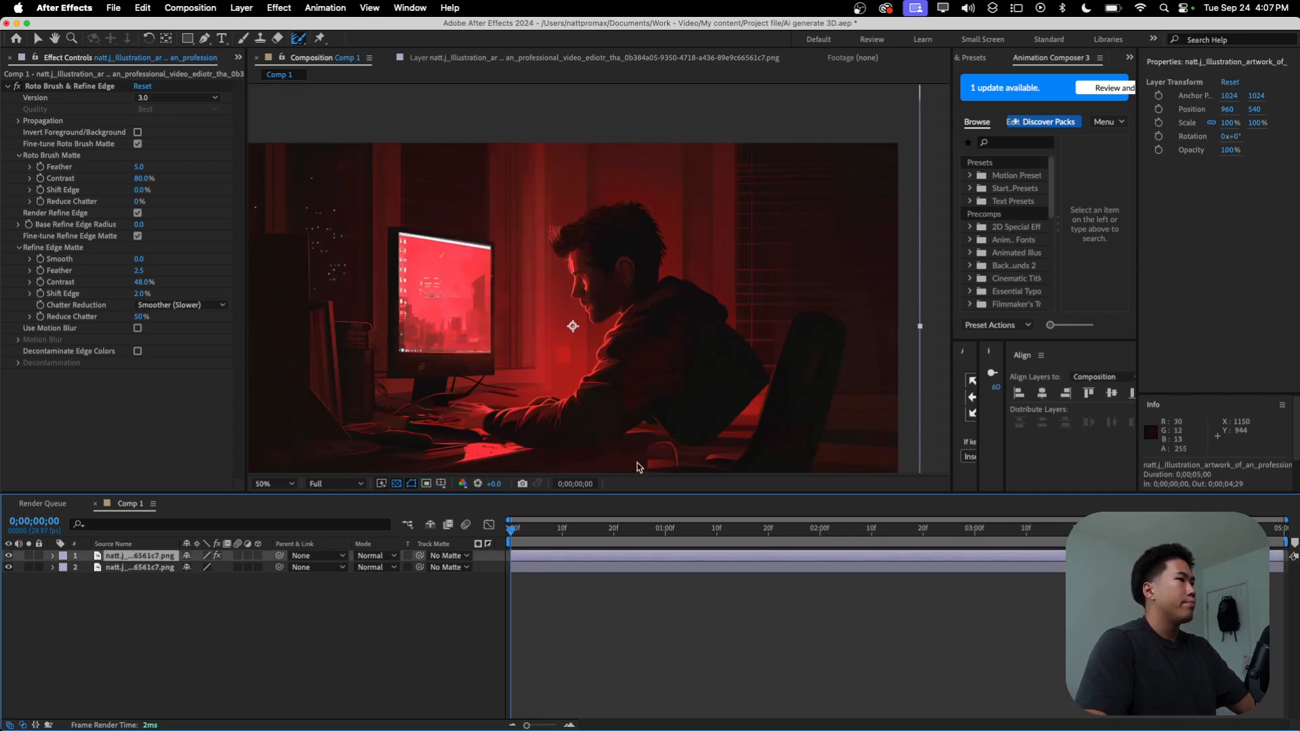
{"action": "mouse_move", "coordinate": [521, 532]}
{"action": "left_mouse_down"}
{"action": "mouse_move", "coordinate": [636, 536]}
{"action": "mouse_move", "coordinate": [319, 578]}
{"action": "left_mouse_up"}
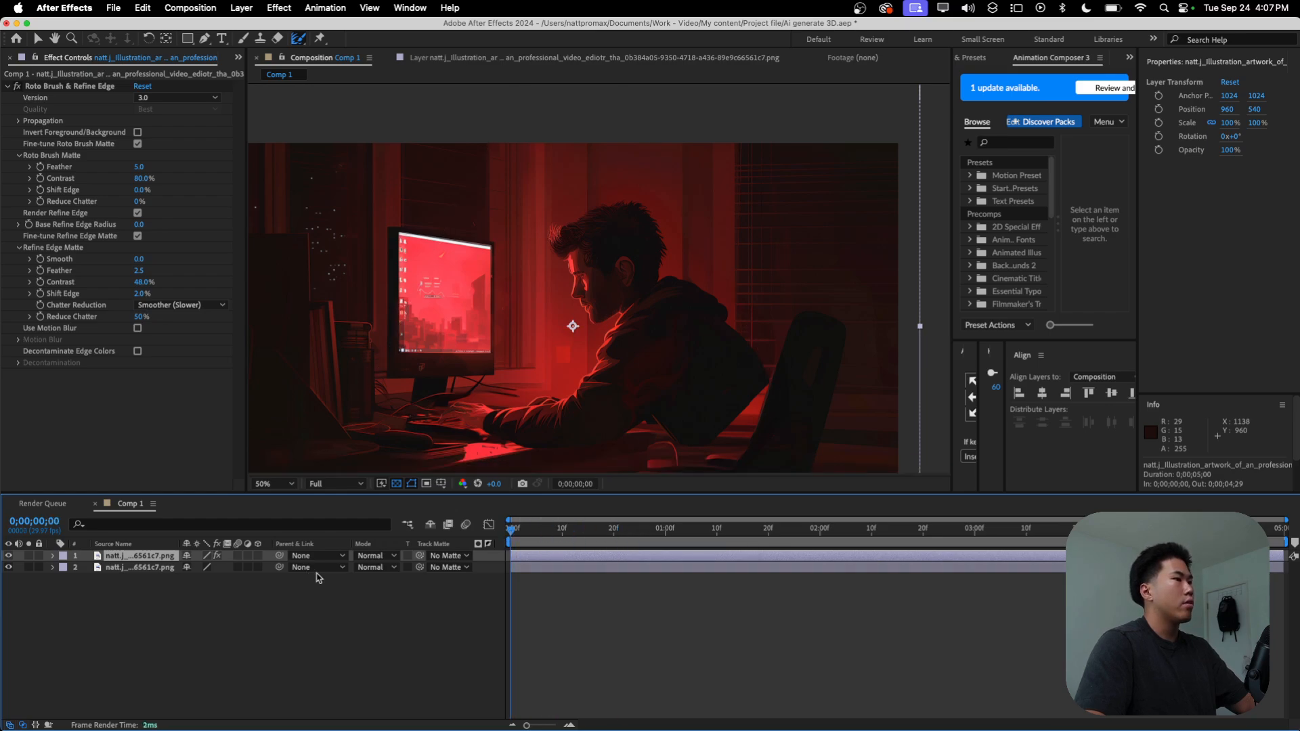
Step: Freeze the cutout layer's Roto Brush & Refine Edge propagation, redoing the freeze after stopping the first run, and return to the Comp 1 view
{"action": "double_click", "coordinate": [529, 554]}
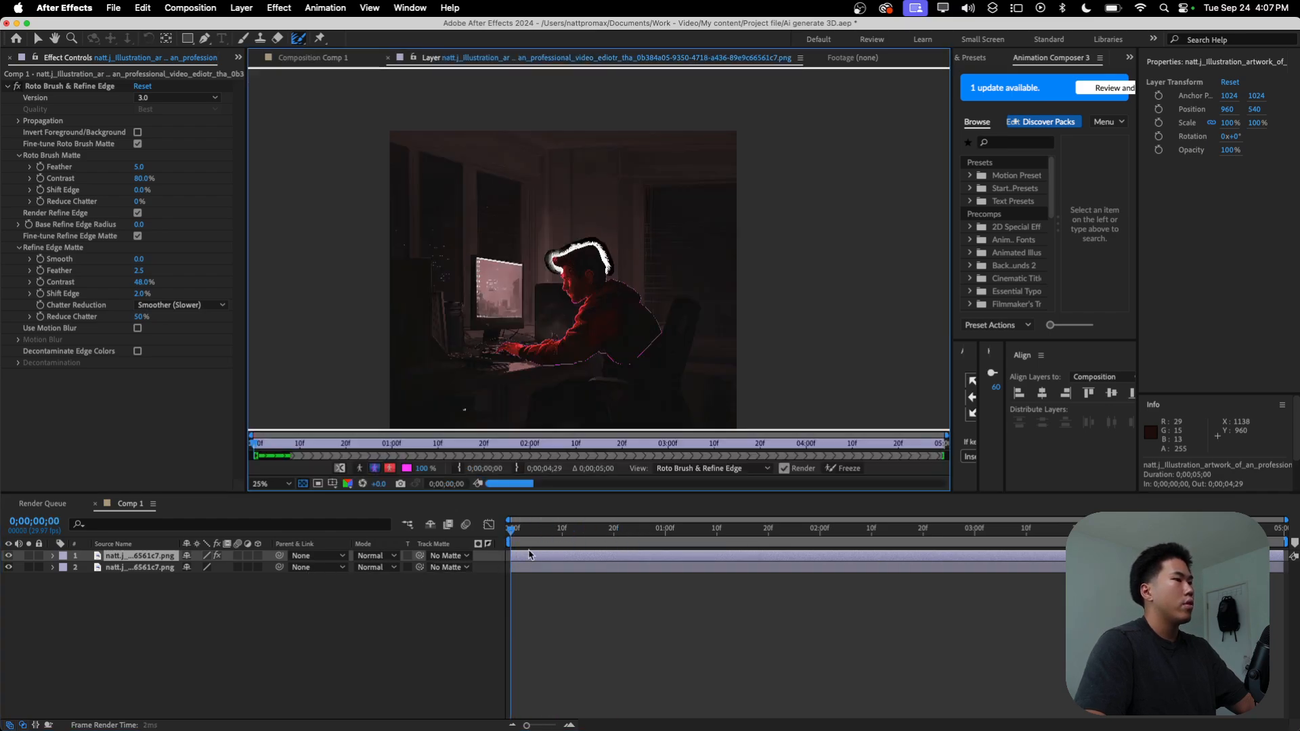
{"action": "left_click", "coordinate": [842, 468]}
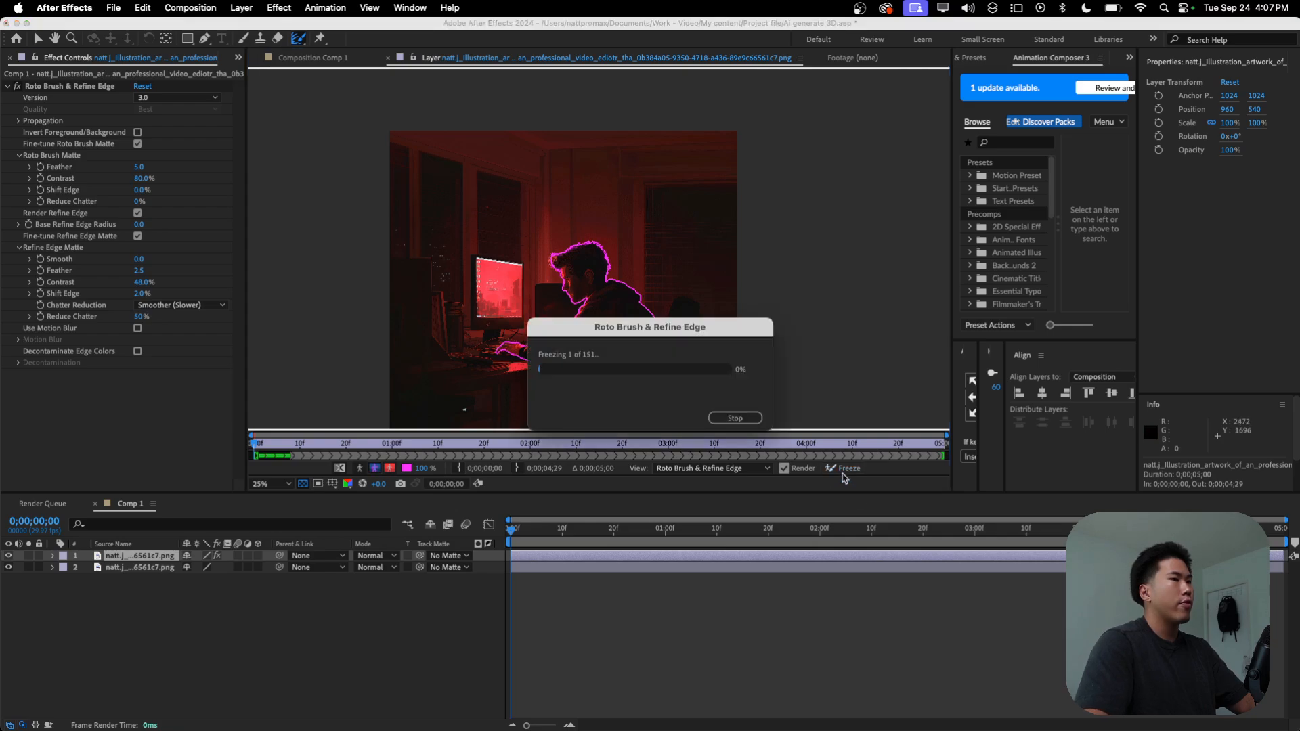
{"action": "left_click", "coordinate": [745, 419]}
{"action": "left_click", "coordinate": [781, 404]}
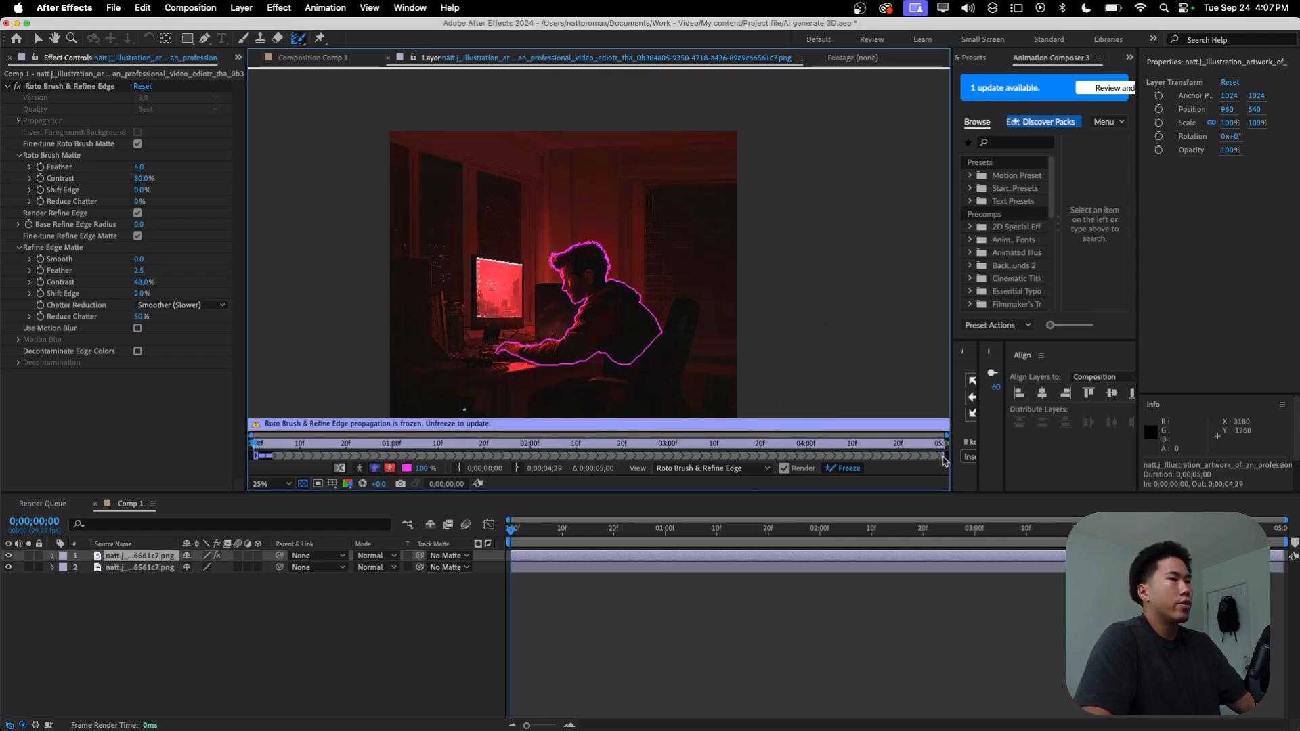
{"action": "left_click", "coordinate": [844, 468]}
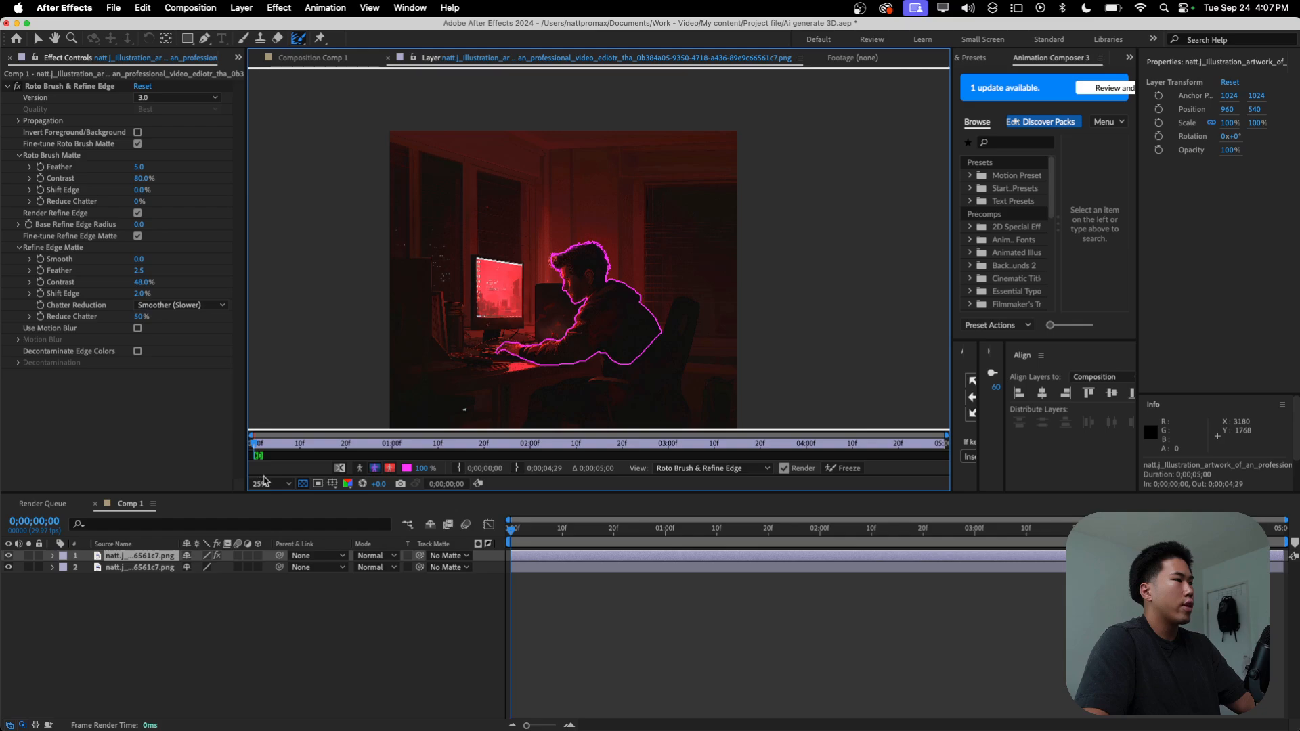
{"action": "left_click", "coordinate": [848, 469]}
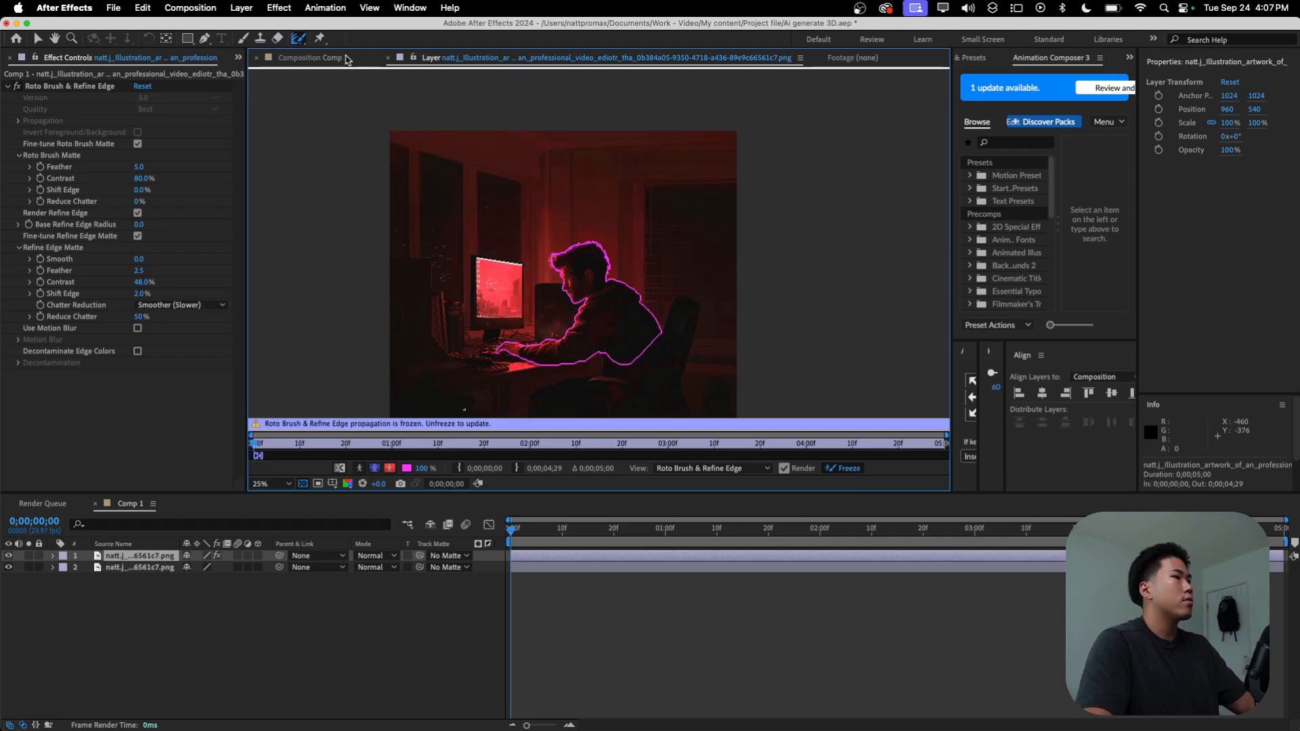
{"action": "left_click", "coordinate": [311, 58]}
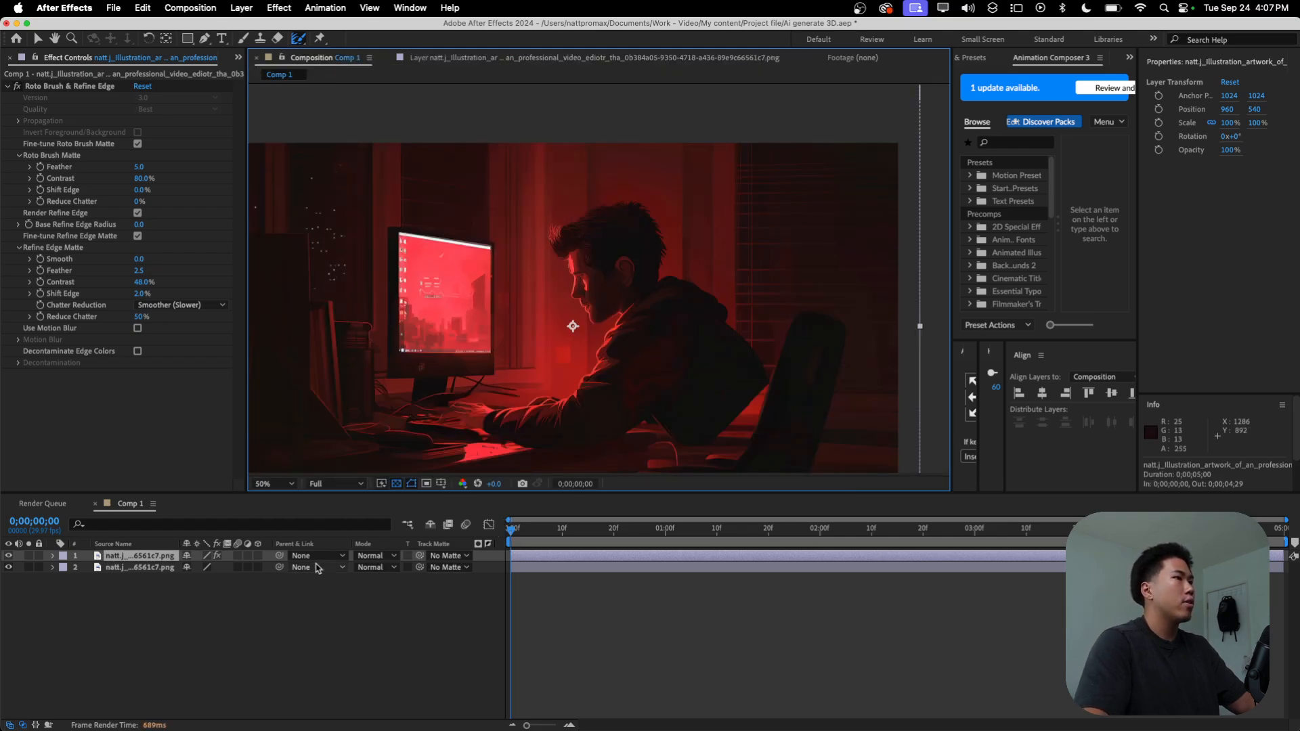
Step: Compare the scene with the original illustration and the cutout layer each toggled off and on
{"action": "mouse_move", "coordinate": [5, 565]}
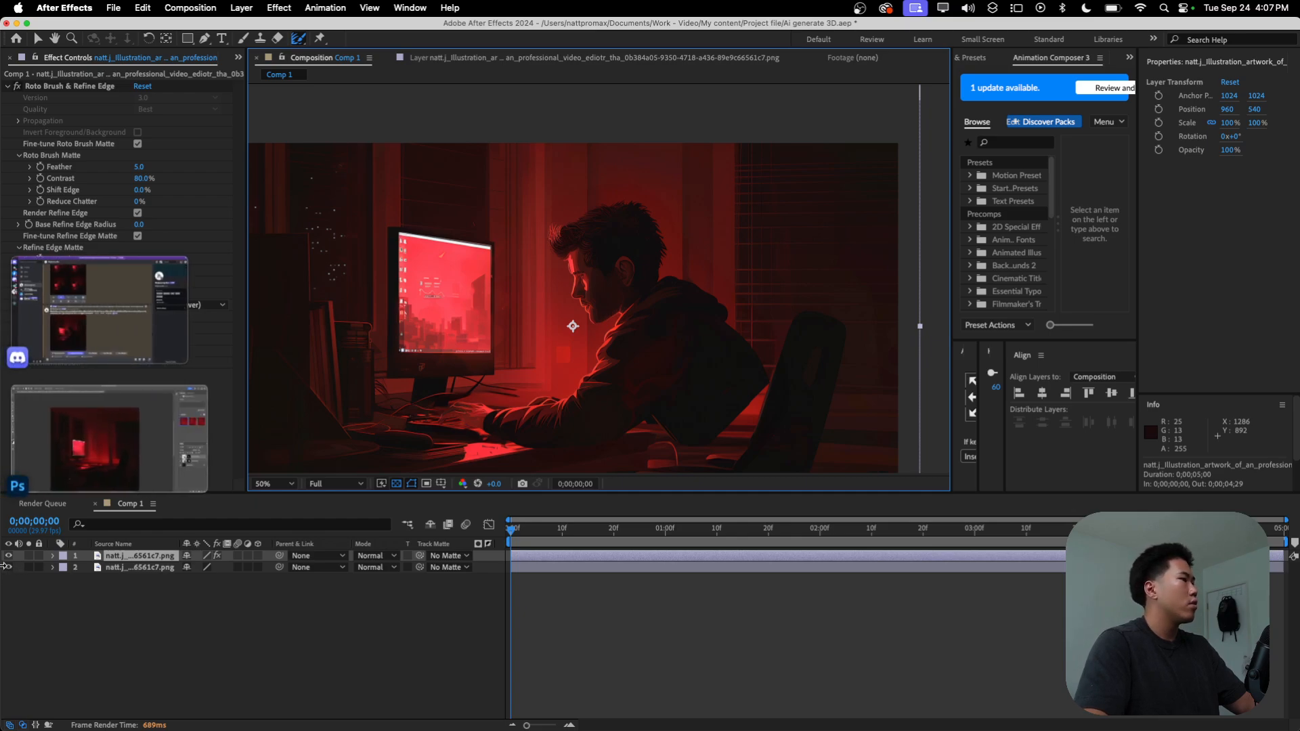
{"action": "left_click", "coordinate": [9, 568]}
{"action": "left_click", "coordinate": [9, 568]}
{"action": "left_click", "coordinate": [9, 557]}
{"action": "left_click", "coordinate": [9, 557]}
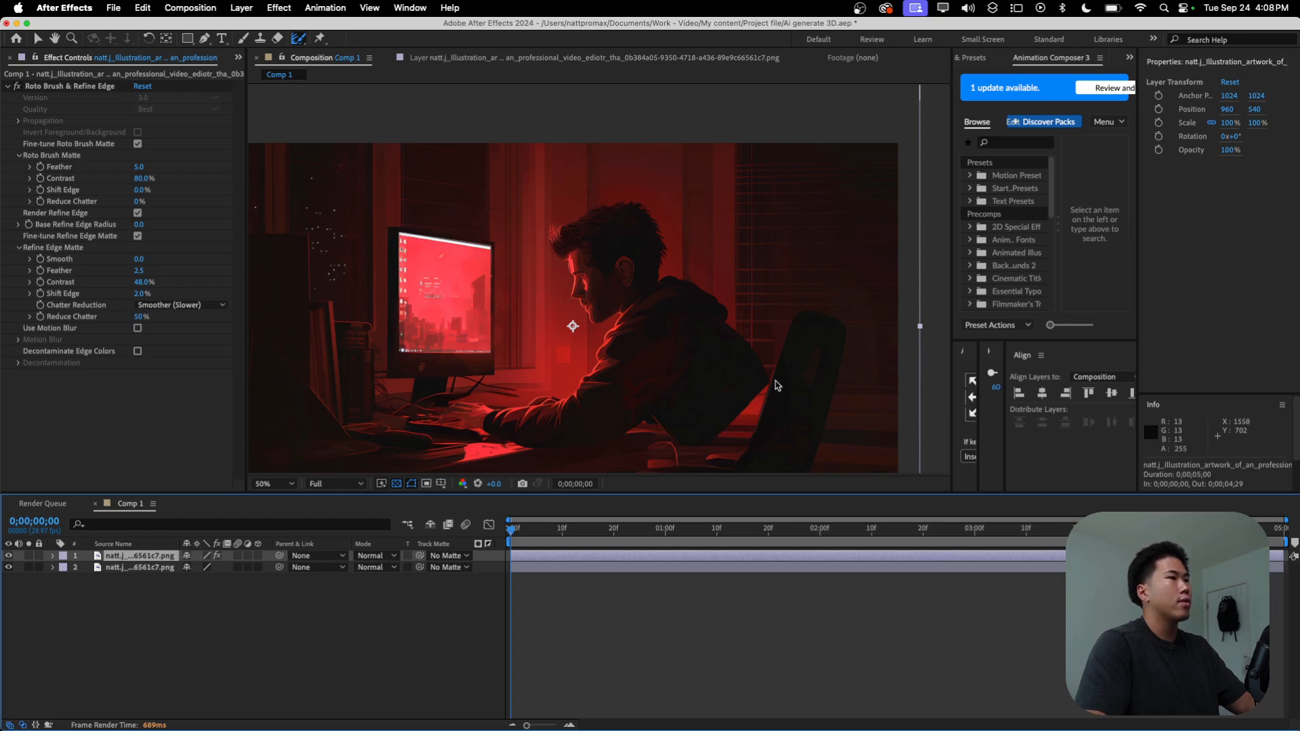
{"action": "left_click", "coordinate": [242, 603]}
{"action": "left_click", "coordinate": [9, 557]}
{"action": "left_click", "coordinate": [9, 556]}
{"action": "left_click", "coordinate": [115, 568]}
{"action": "left_click", "coordinate": [123, 646]}
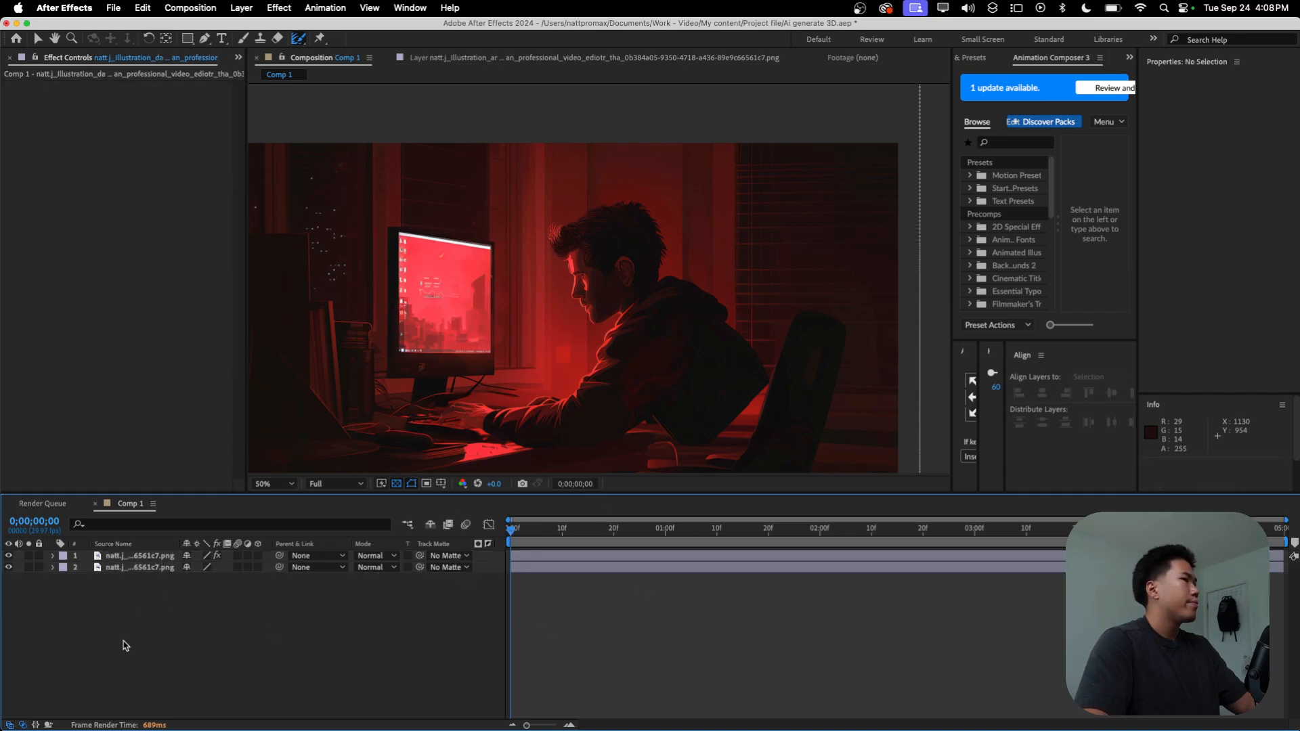
Step: Pre-compose the cutout layer as "A man", moving all attributes into the new composition
{"action": "left_click", "coordinate": [123, 558]}
{"action": "right_click", "coordinate": [542, 555]}
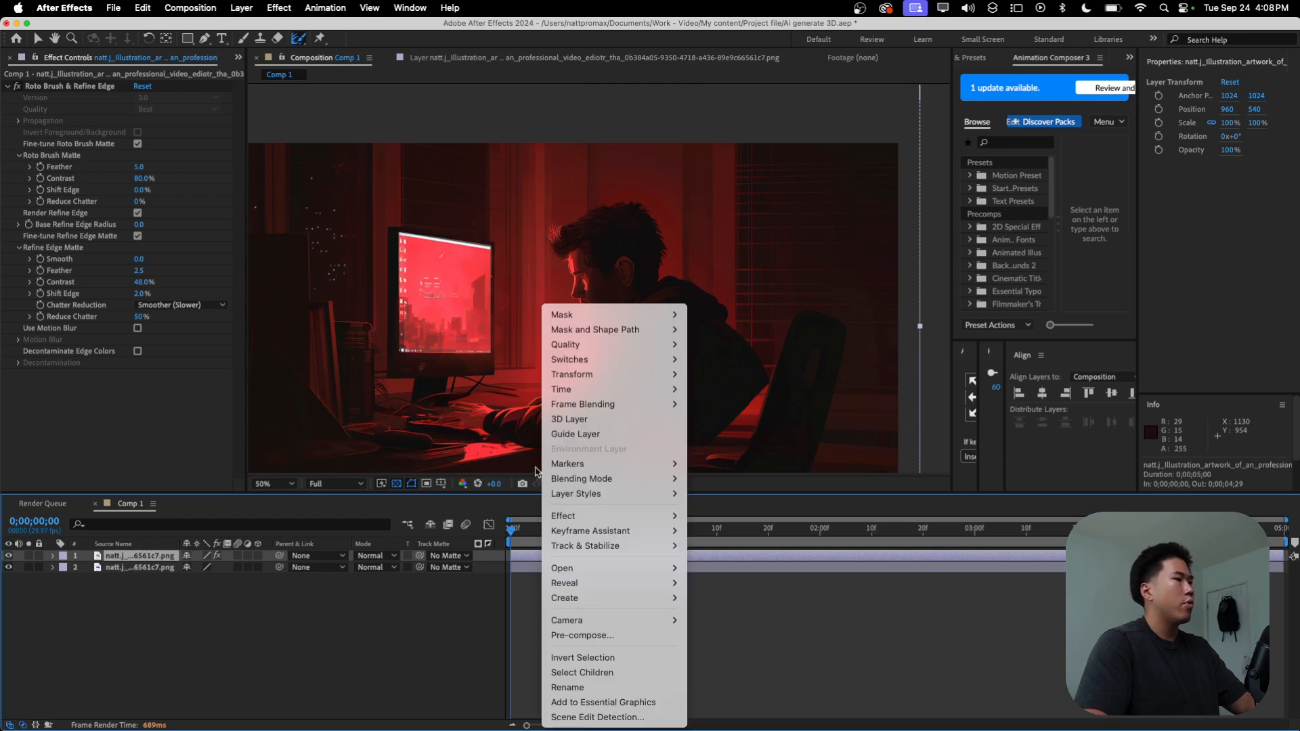
{"action": "left_click", "coordinate": [614, 635]}
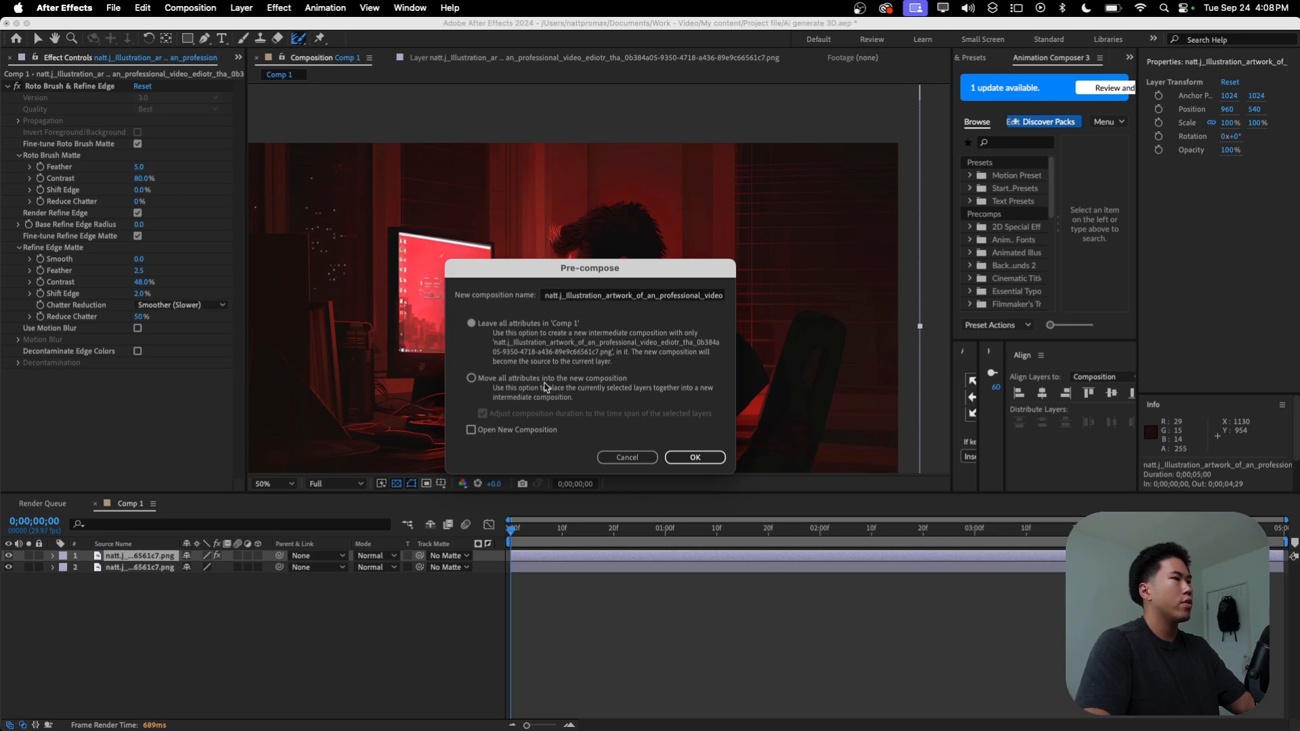
{"action": "double_click", "coordinate": [618, 304]}
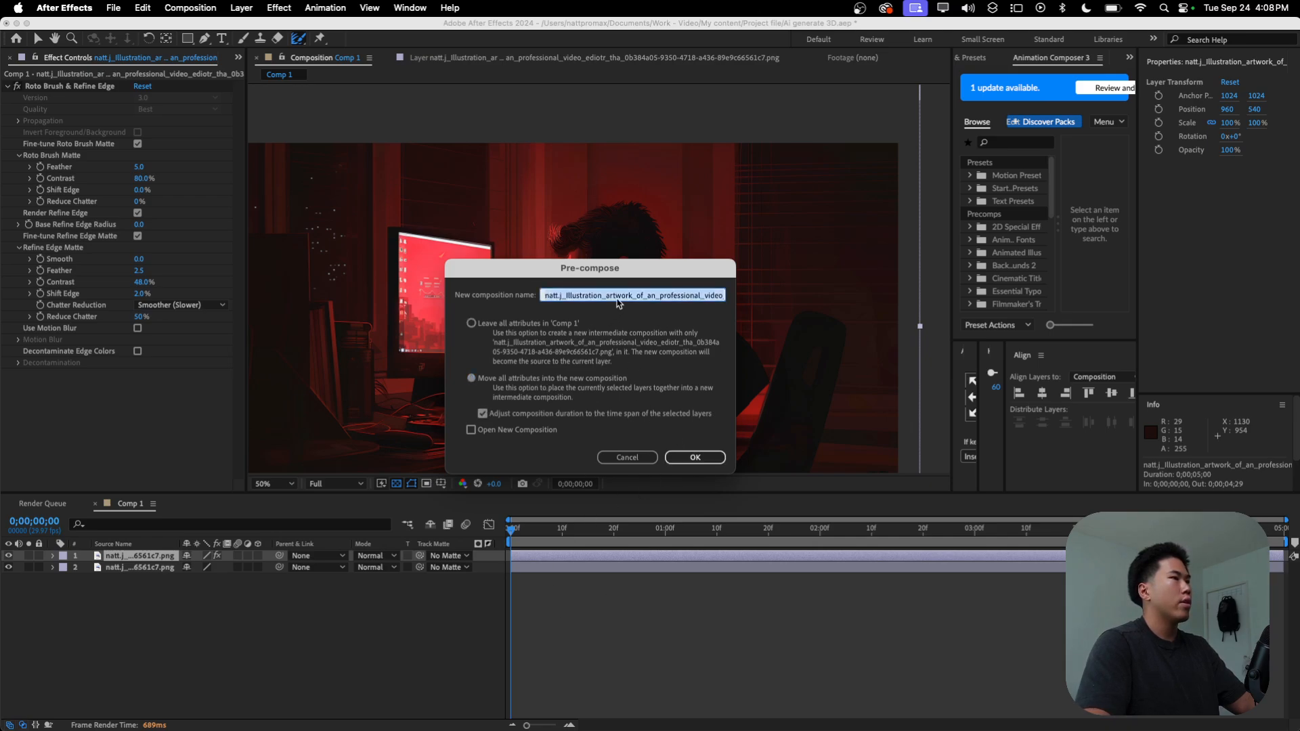
{"action": "type", "text": "A man9350-4718-a436-89e9c66561c7.png Comp 1"}
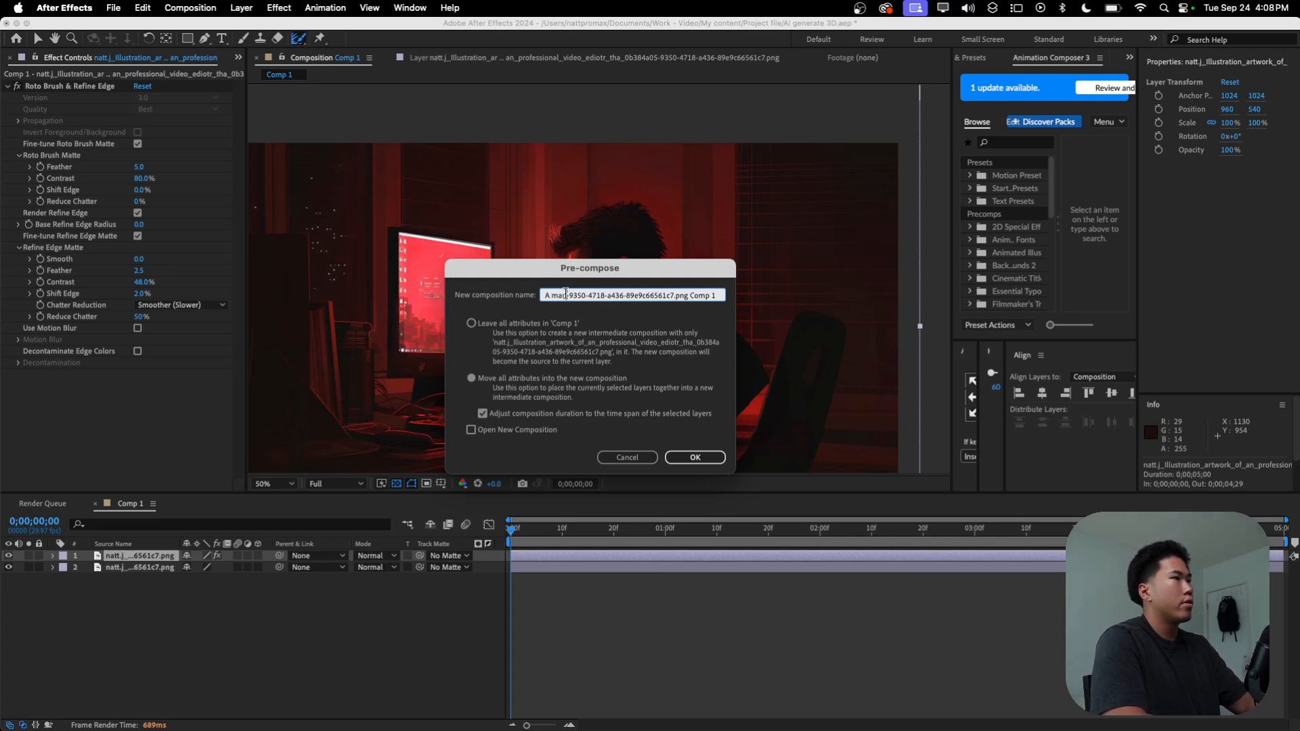
{"action": "key", "text": "shift+super+Right"}
{"action": "key", "text": "BackSpace"}
{"action": "left_click", "coordinate": [696, 457]}
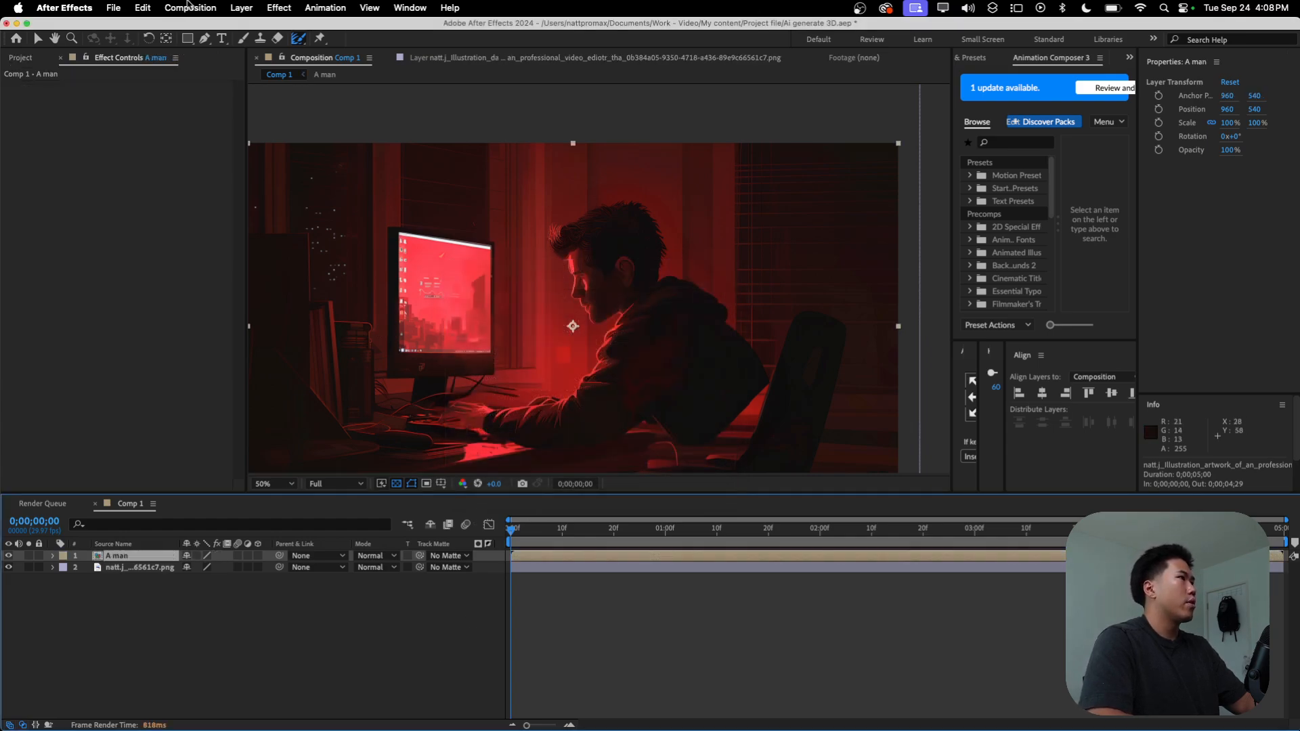
Step: Hide the original illustration, apply Freeze Frame to the A man layer at the start of the timeline, and preview the result
{"action": "left_click", "coordinate": [8, 567]}
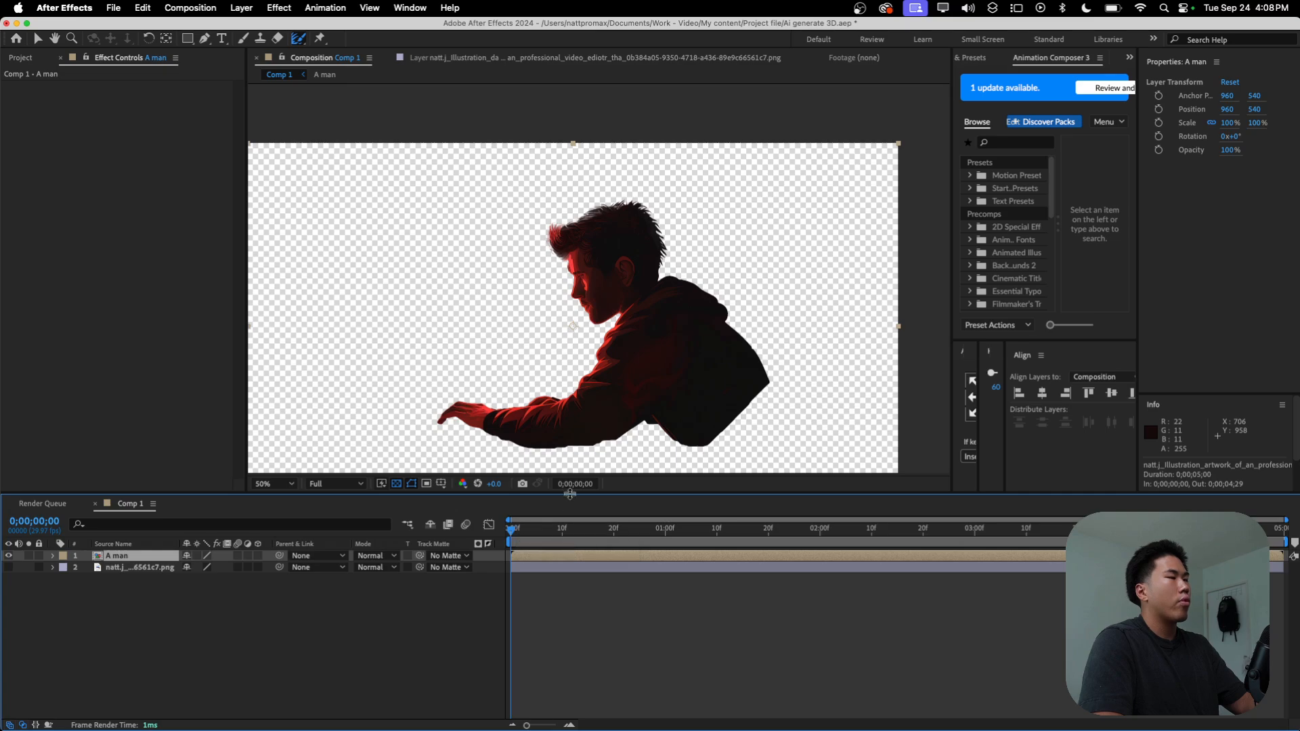
{"action": "left_click", "coordinate": [624, 531]}
{"action": "left_click_drag", "start_coordinate": [628, 530], "coordinate": [385, 532]}
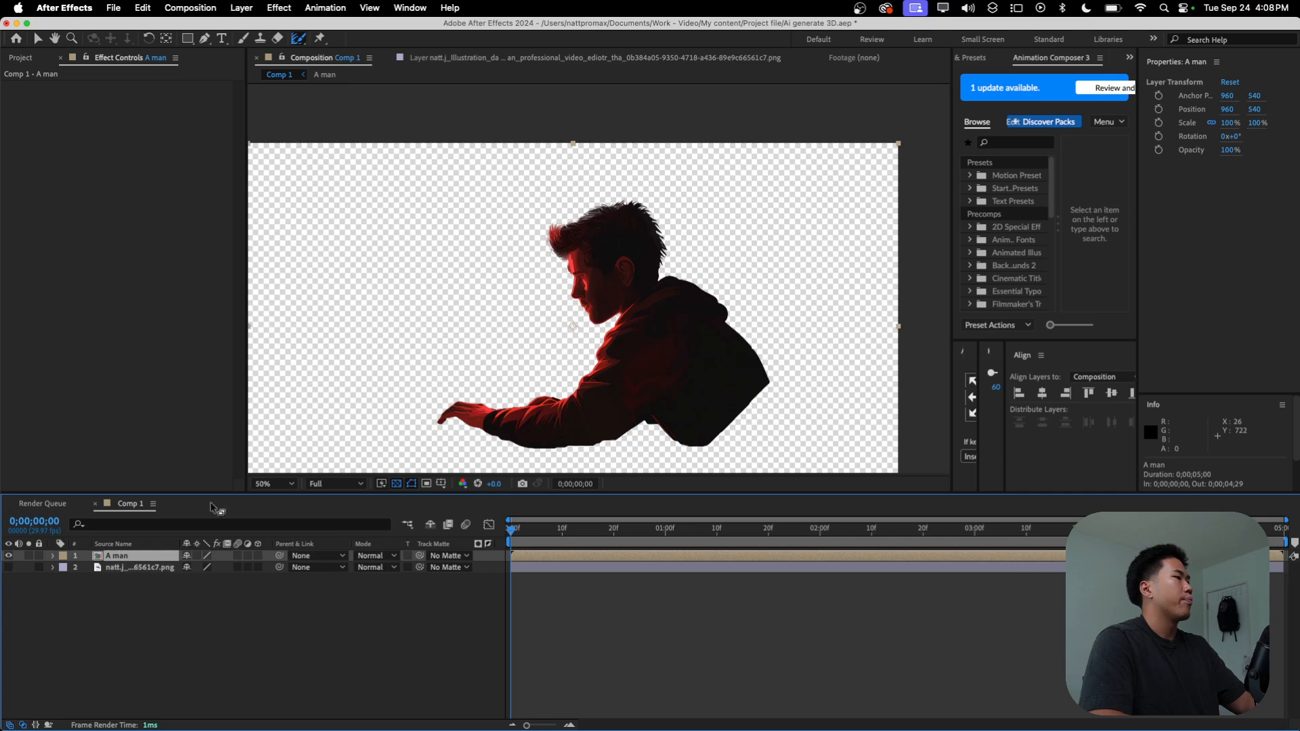
{"action": "left_click", "coordinate": [238, 8]}
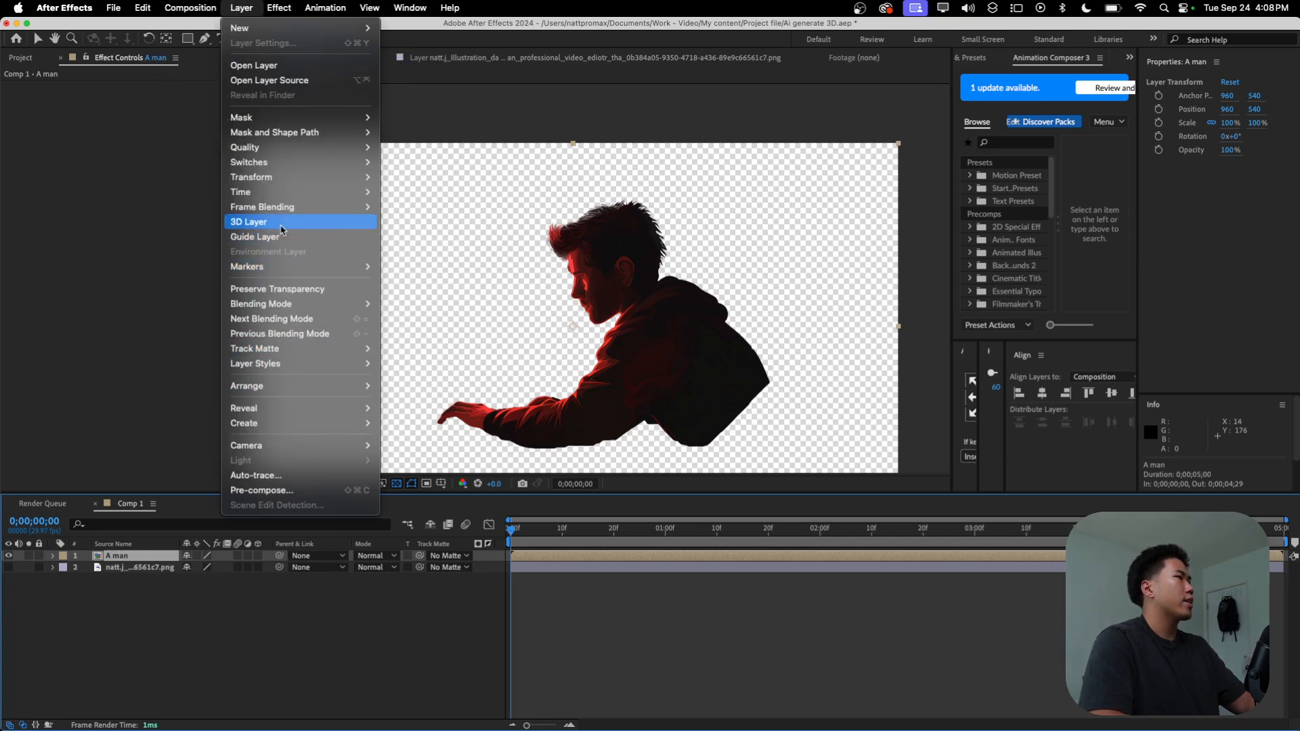
{"action": "mouse_move", "coordinate": [289, 195]}
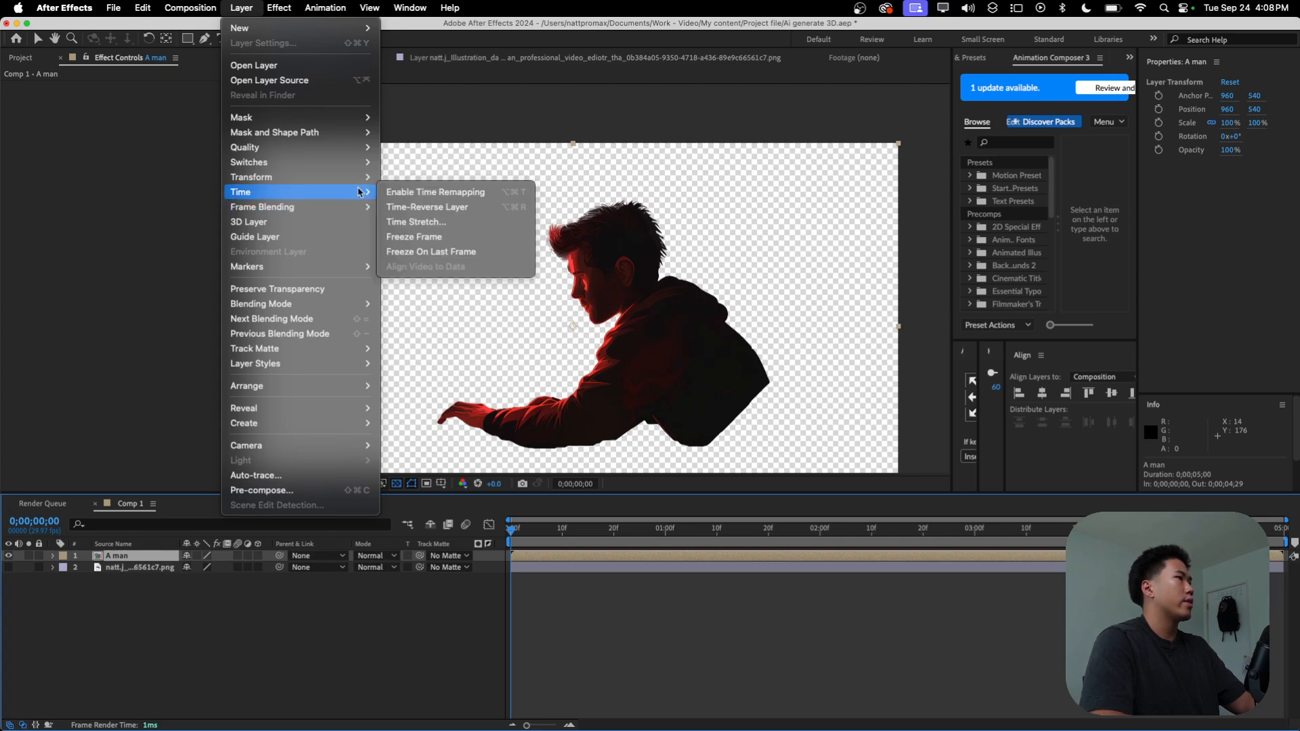
{"action": "left_click", "coordinate": [410, 235]}
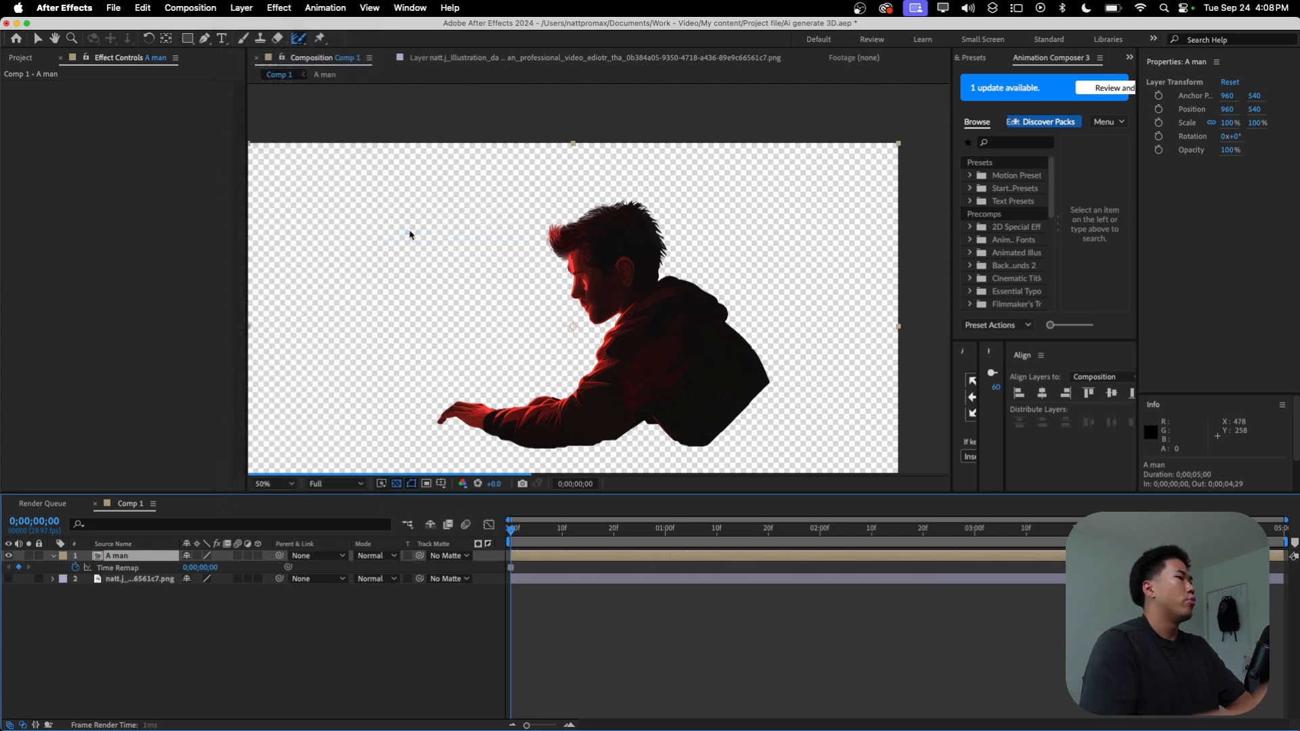
{"action": "key", "text": "space"}
{"action": "key", "text": "space"}
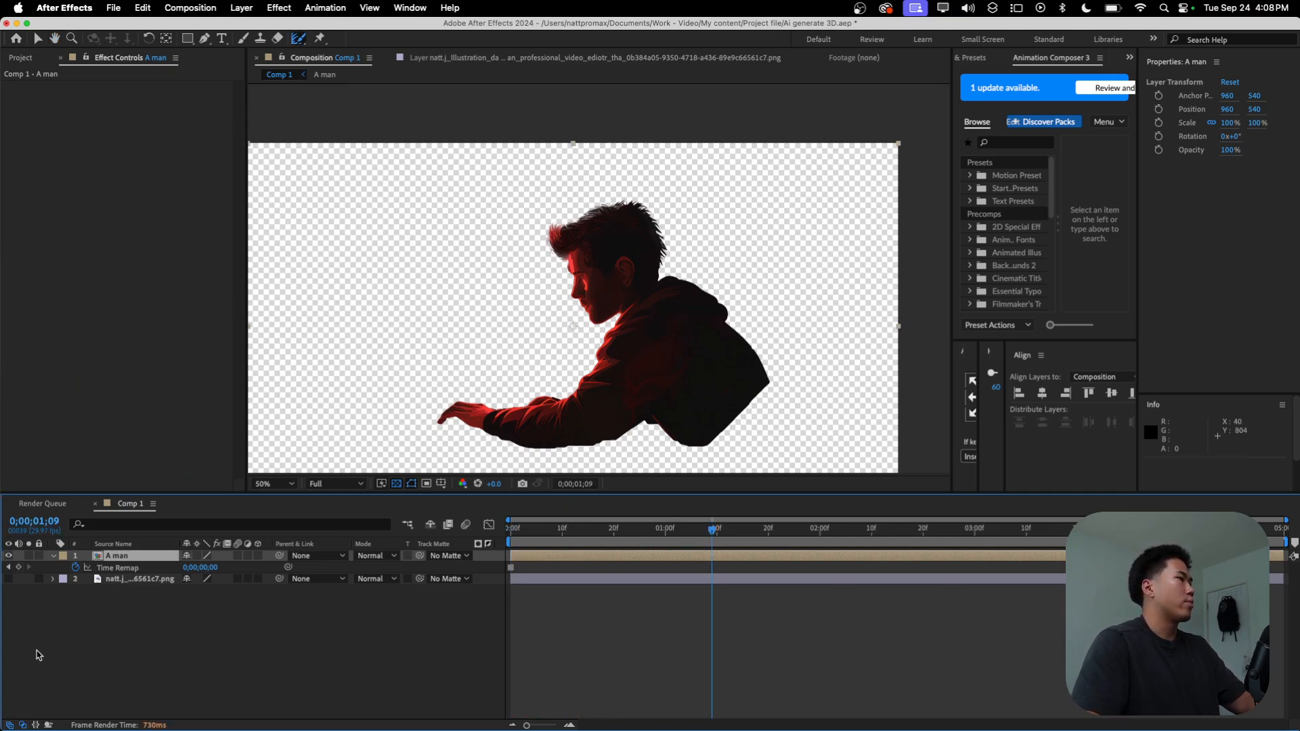
Step: Show the original illustration layer again and open the A man layer in its own view at the first frame
{"action": "left_click", "coordinate": [16, 584]}
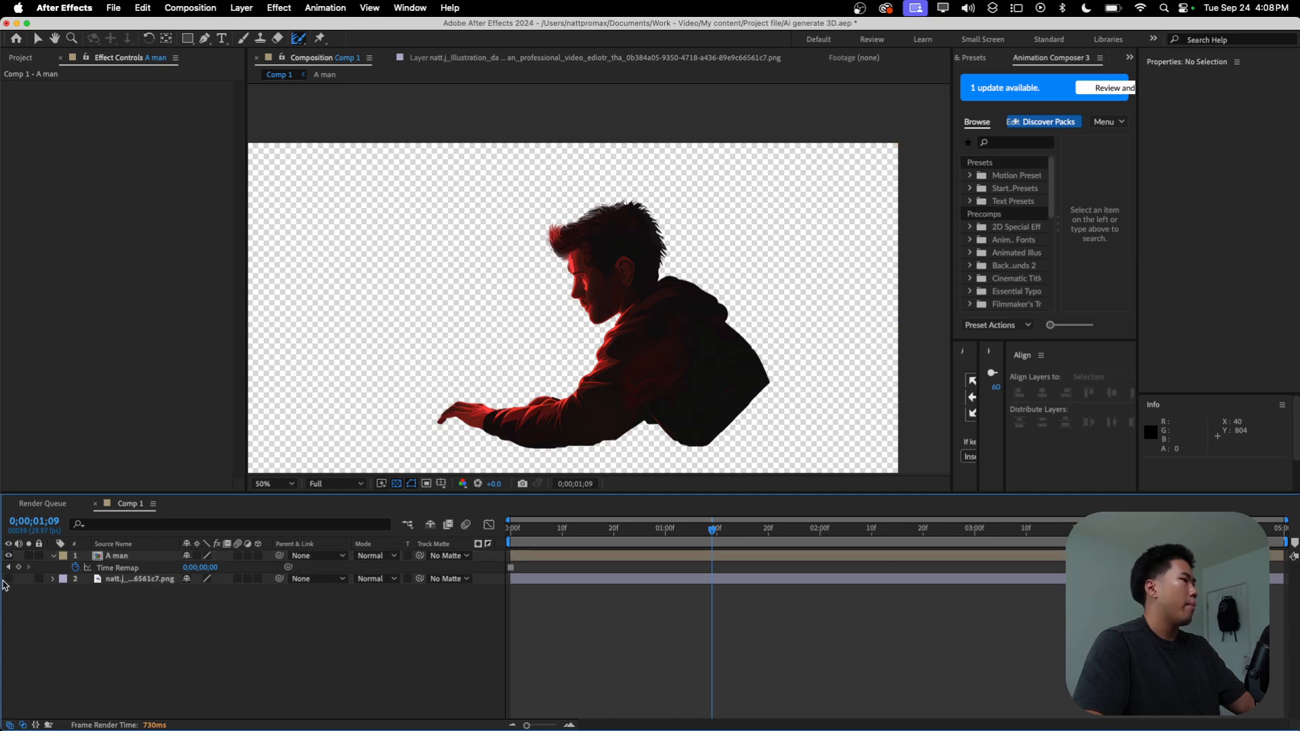
{"action": "left_click", "coordinate": [8, 578]}
{"action": "left_click", "coordinate": [602, 556]}
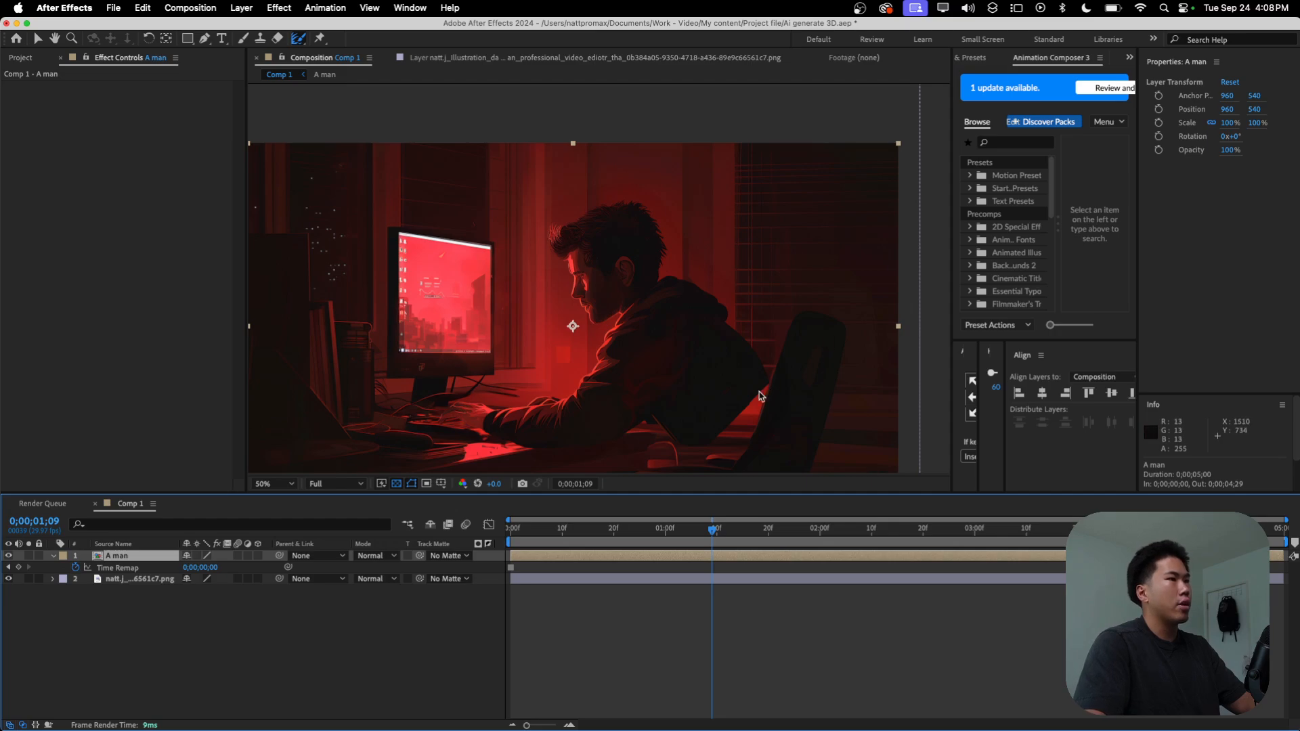
{"action": "double_click", "coordinate": [161, 556]}
{"action": "key", "text": "Home"}
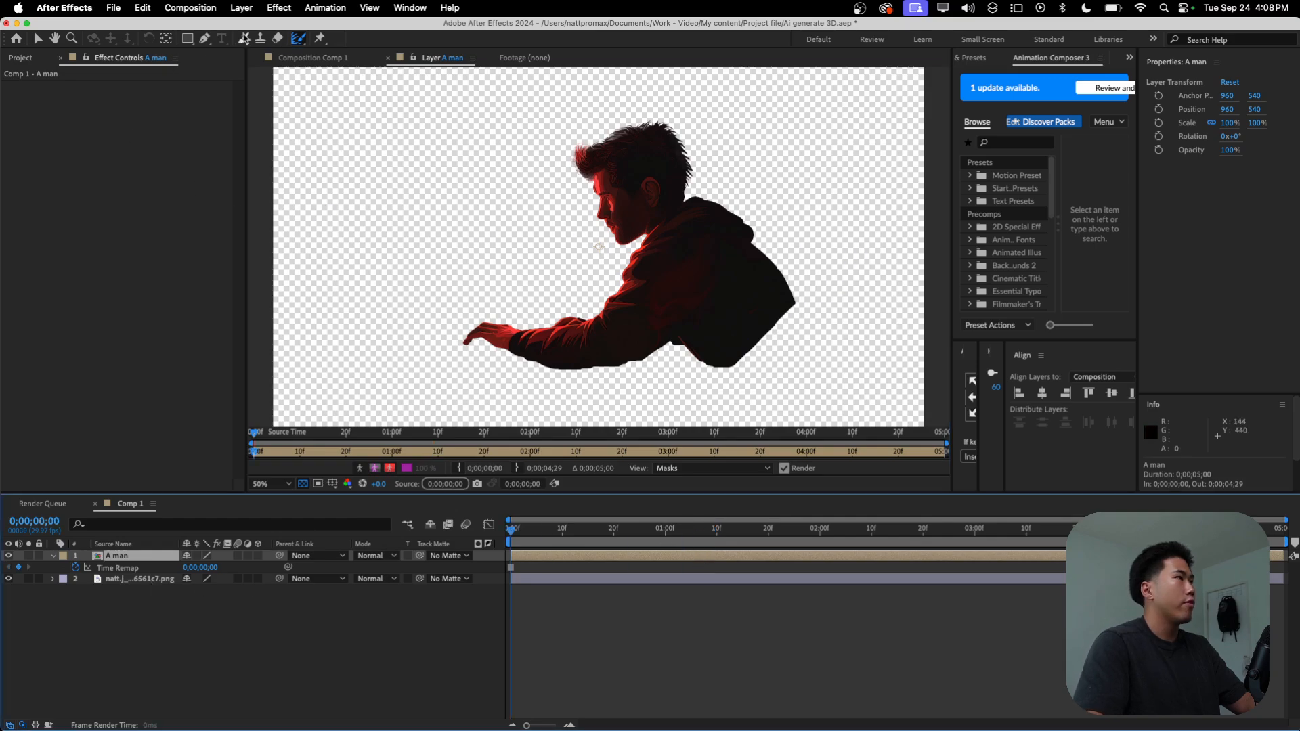
Step: Draw a closed Pen tool mask around the lower back edge of the man's hoodie on the A man layer
{"action": "left_click", "coordinate": [202, 40]}
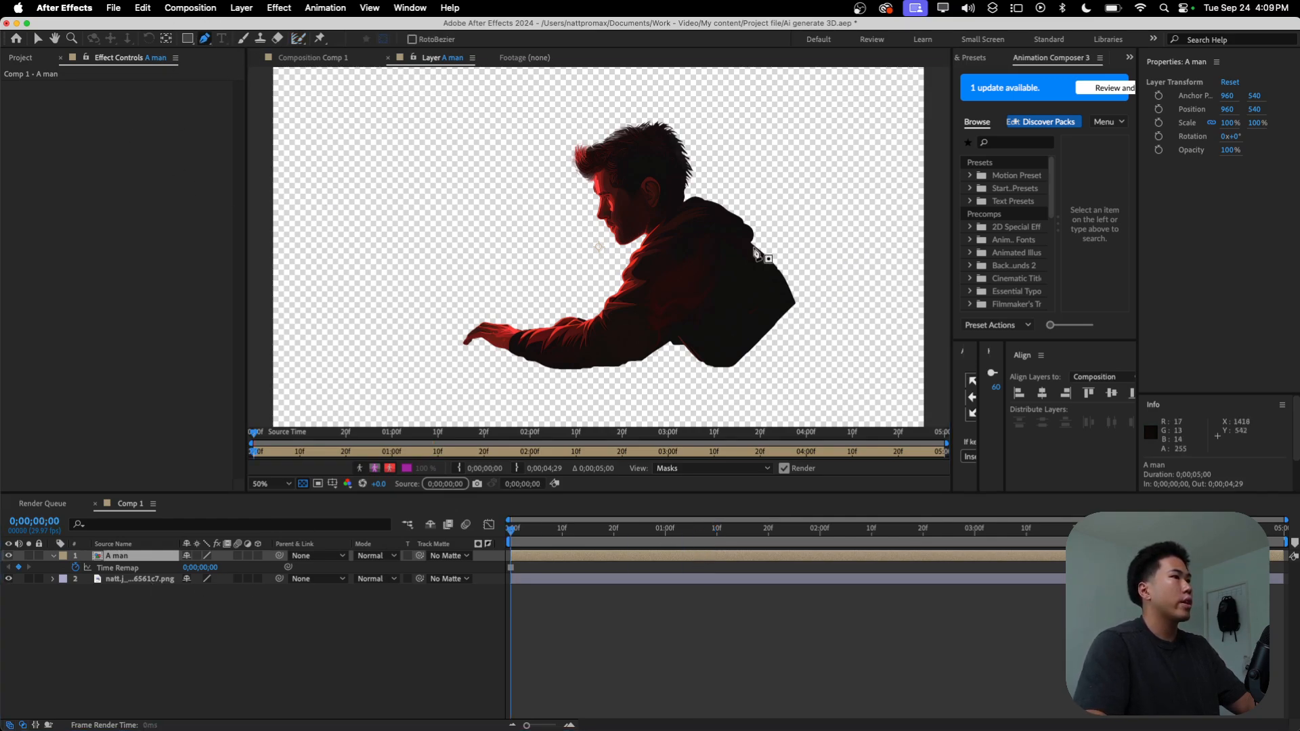
{"action": "left_click", "coordinate": [794, 292]}
{"action": "left_click", "coordinate": [777, 301]}
{"action": "left_click", "coordinate": [757, 320]}
{"action": "left_click", "coordinate": [733, 350]}
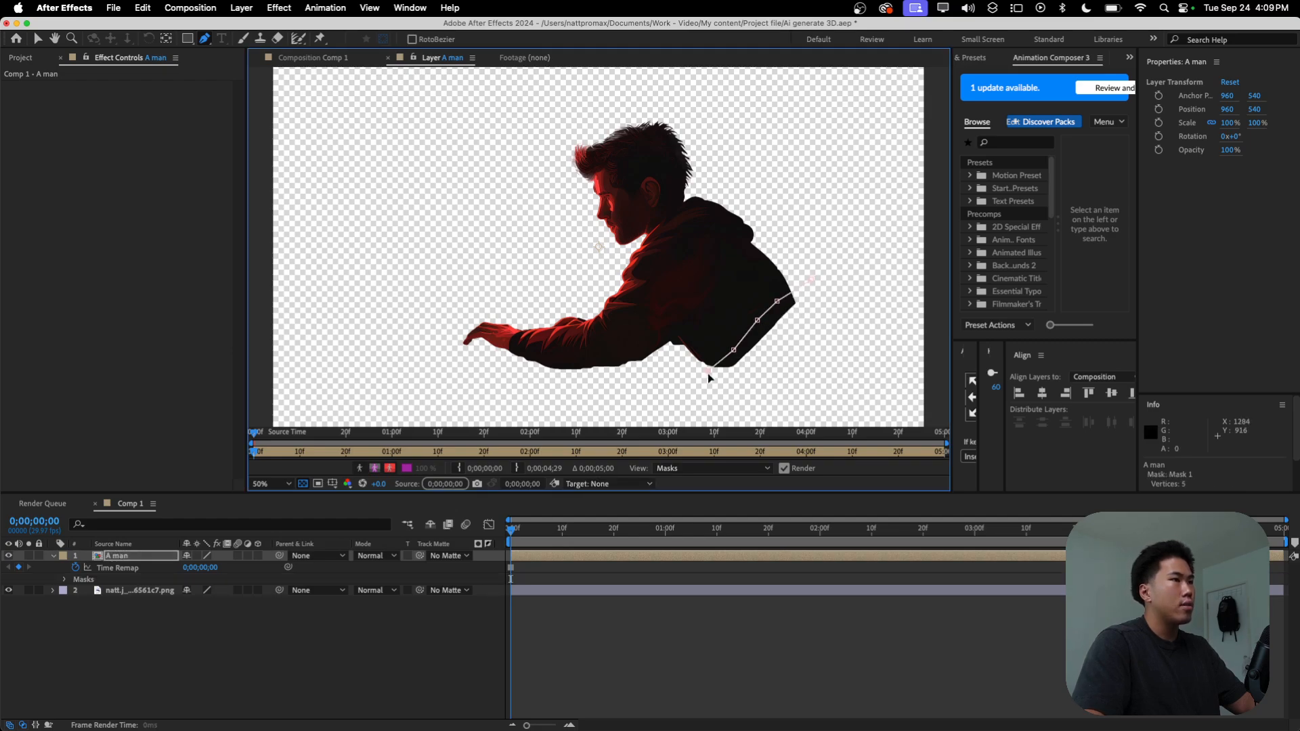
{"action": "left_click", "coordinate": [861, 331]}
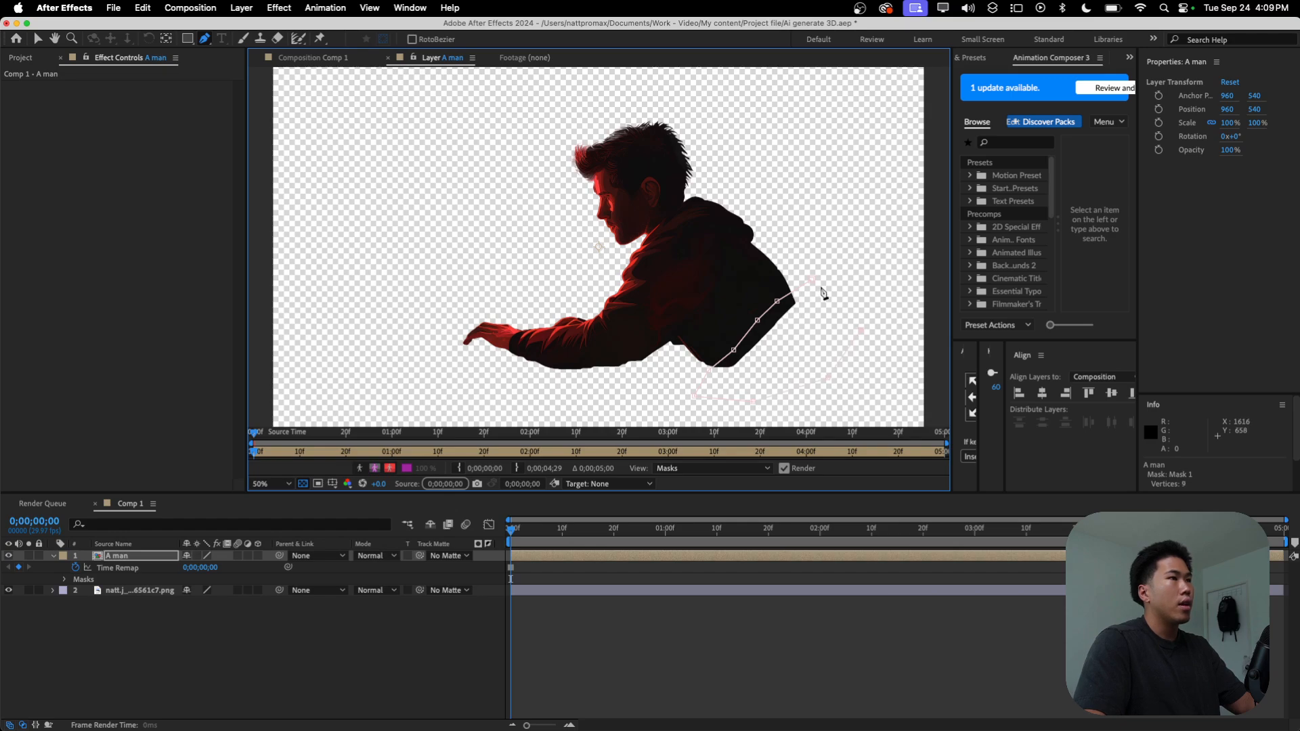
{"action": "left_click", "coordinate": [810, 279]}
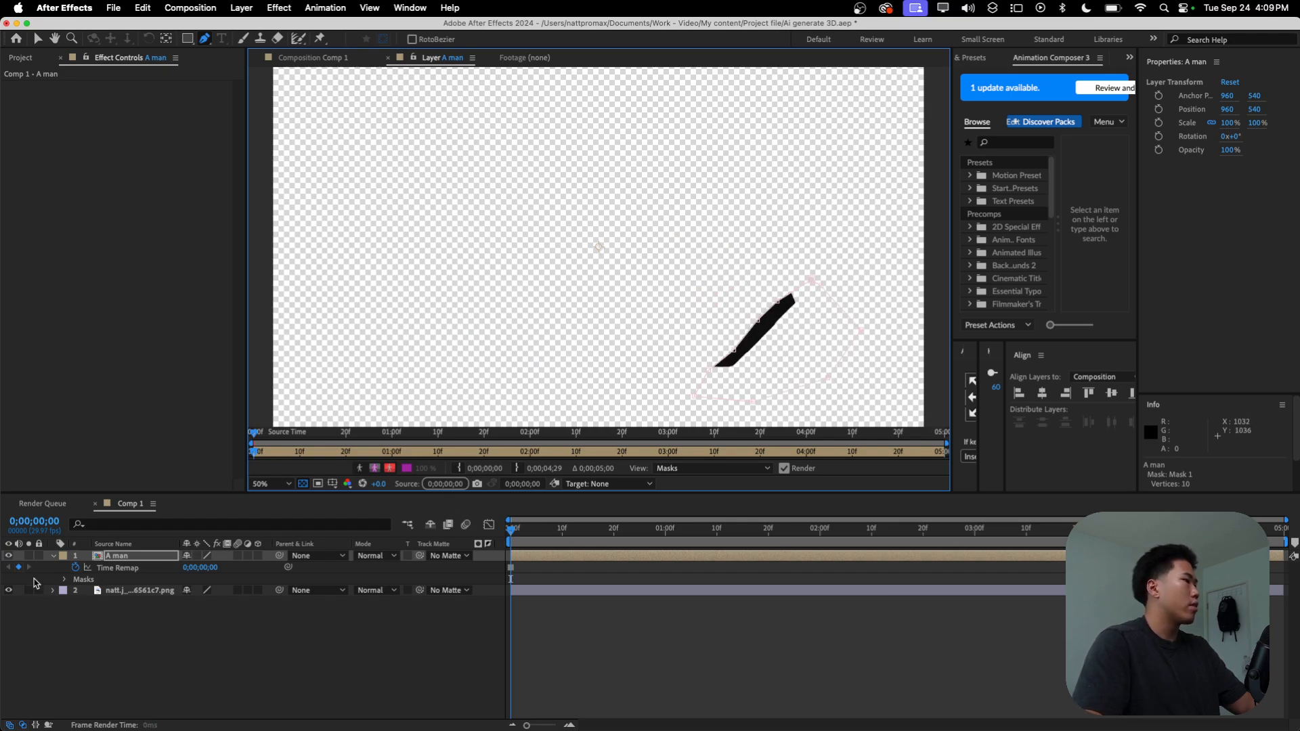
Step: Invert the hoodie mask, set its feather to 46 pixels and its expansion to 12 pixels, and save the project
{"action": "key", "text": "m"}
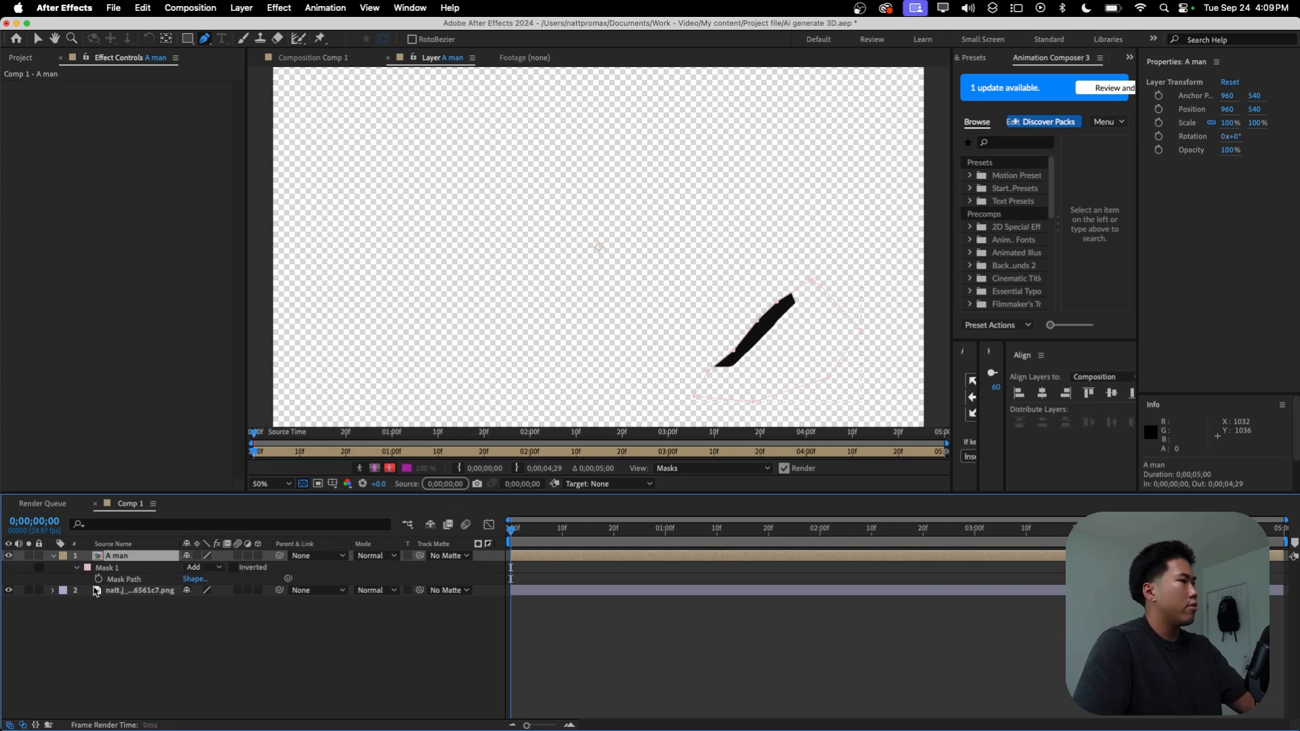
{"action": "left_click", "coordinate": [233, 568]}
{"action": "left_click", "coordinate": [77, 569]}
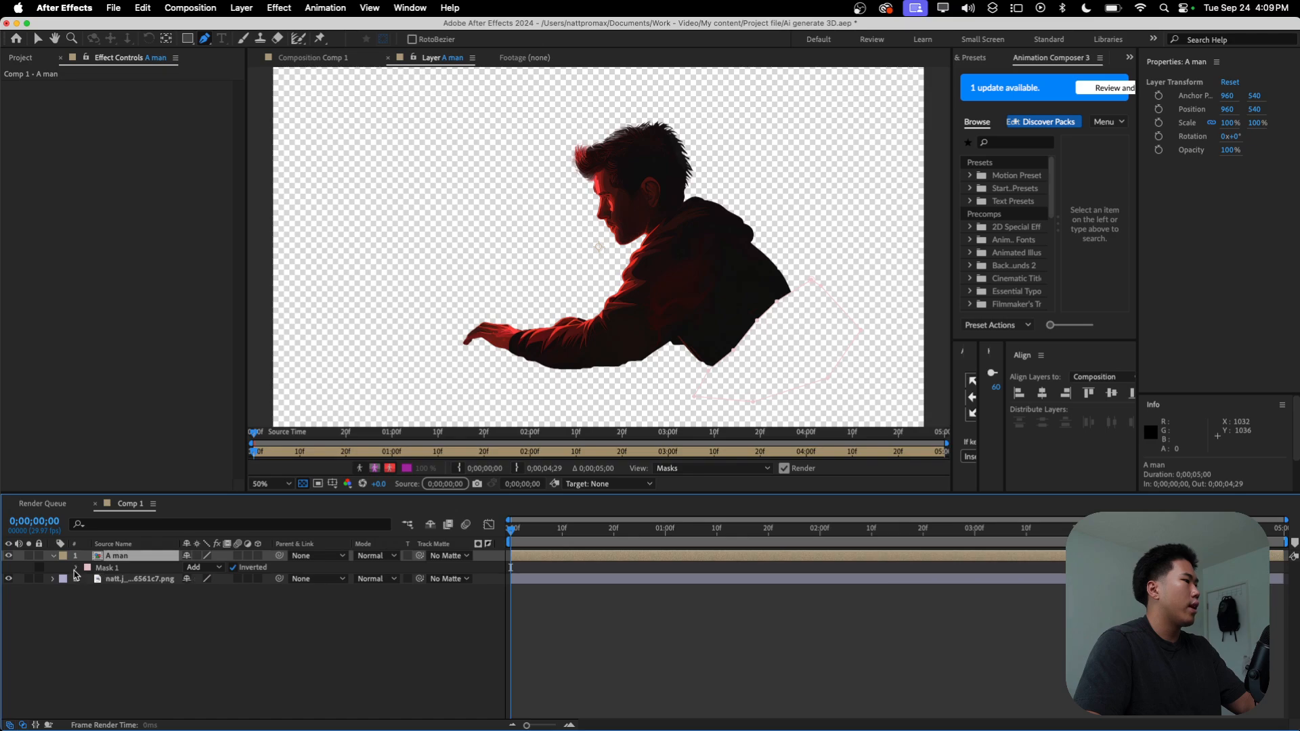
{"action": "left_click", "coordinate": [76, 569]}
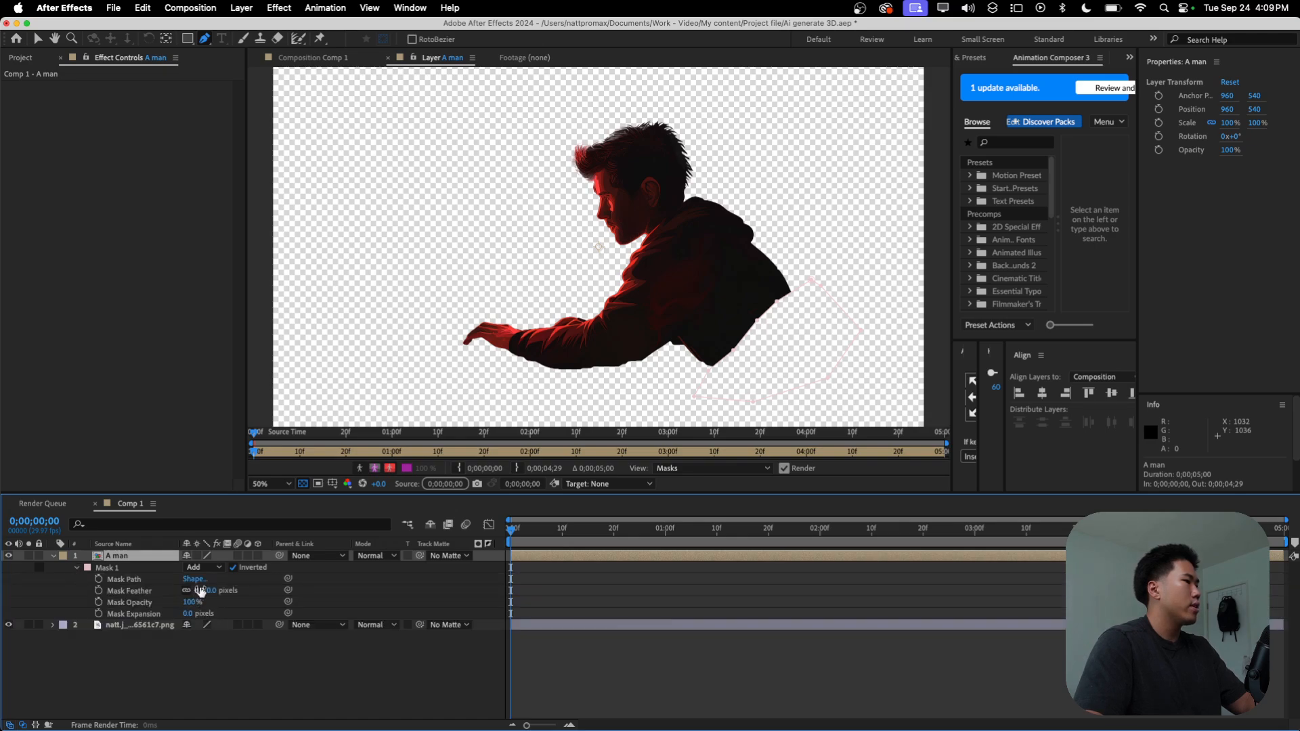
{"action": "left_click_drag", "start_coordinate": [212, 591], "coordinate": [193, 614]}
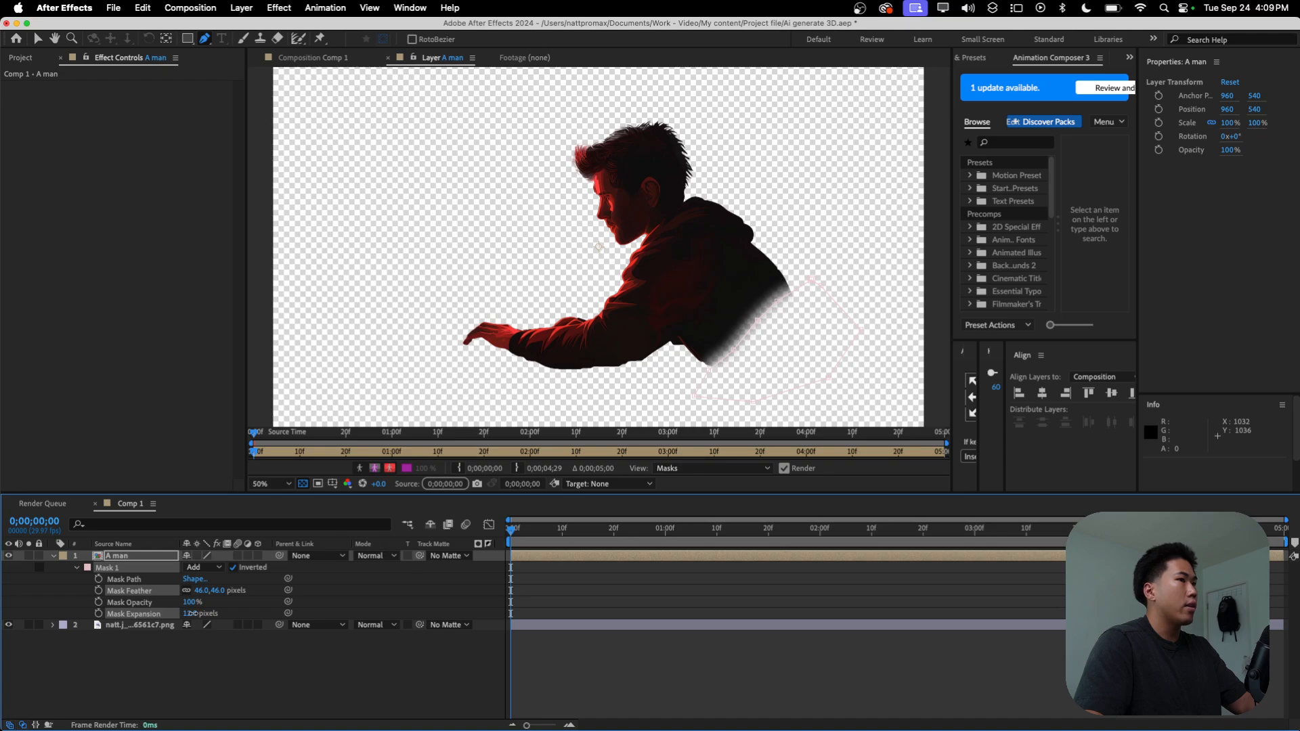
{"action": "key", "text": "super+s"}
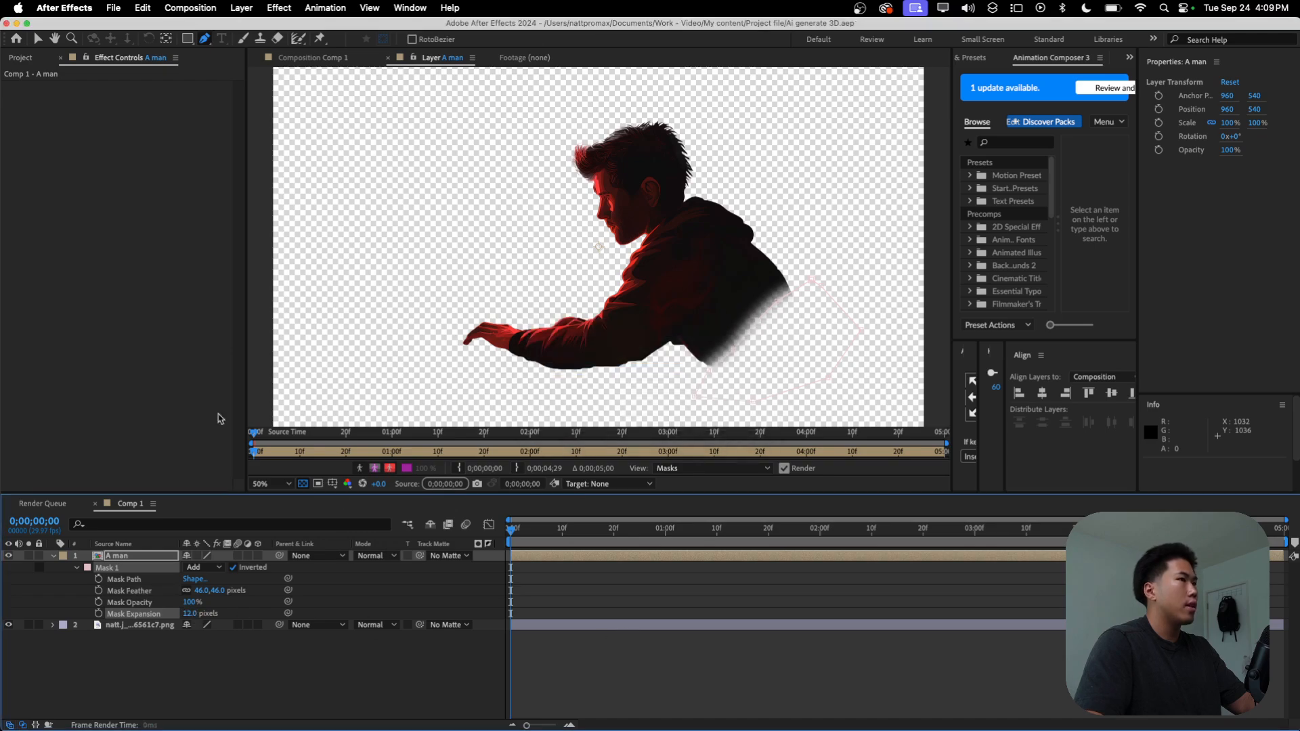
Step: Return to the Comp 1 composition, fit the whole frame in the viewer, and collapse the A man layer's mask properties
{"action": "left_click", "coordinate": [318, 59]}
{"action": "key", "text": "v"}
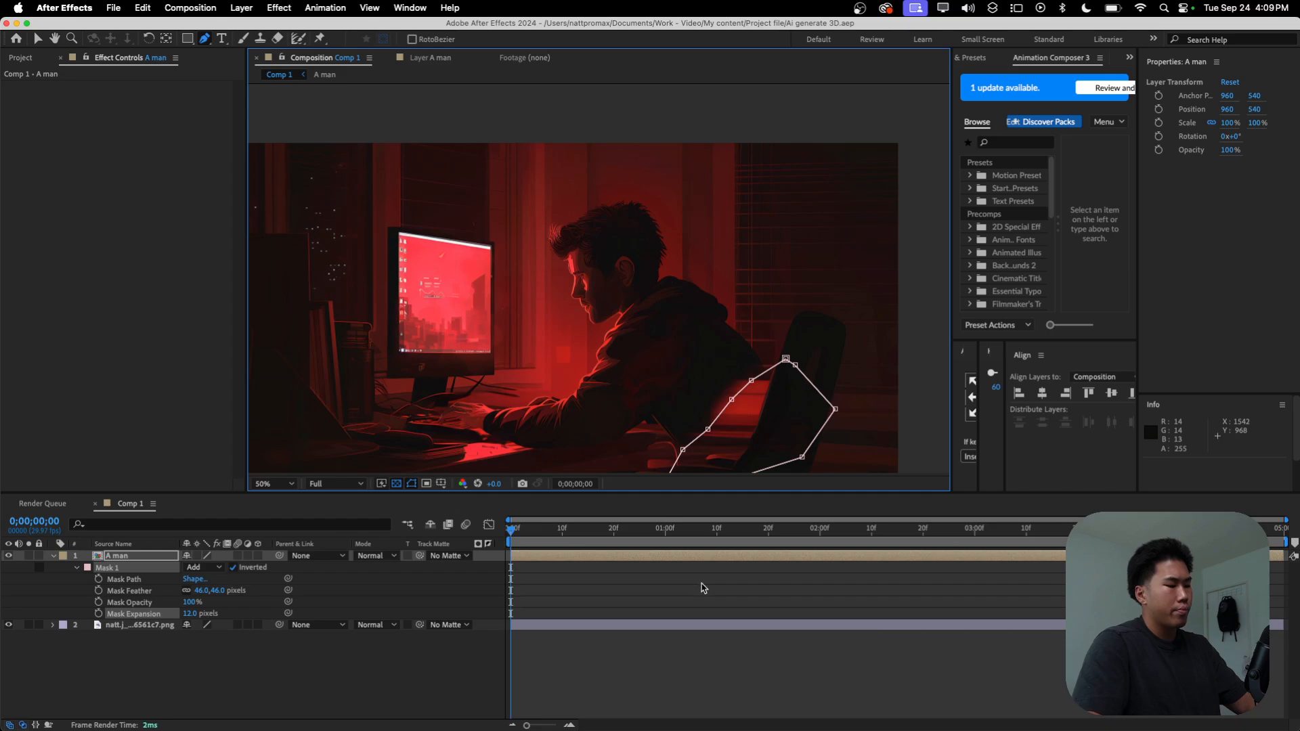
{"action": "left_click", "coordinate": [690, 564]}
{"action": "left_click", "coordinate": [689, 640]}
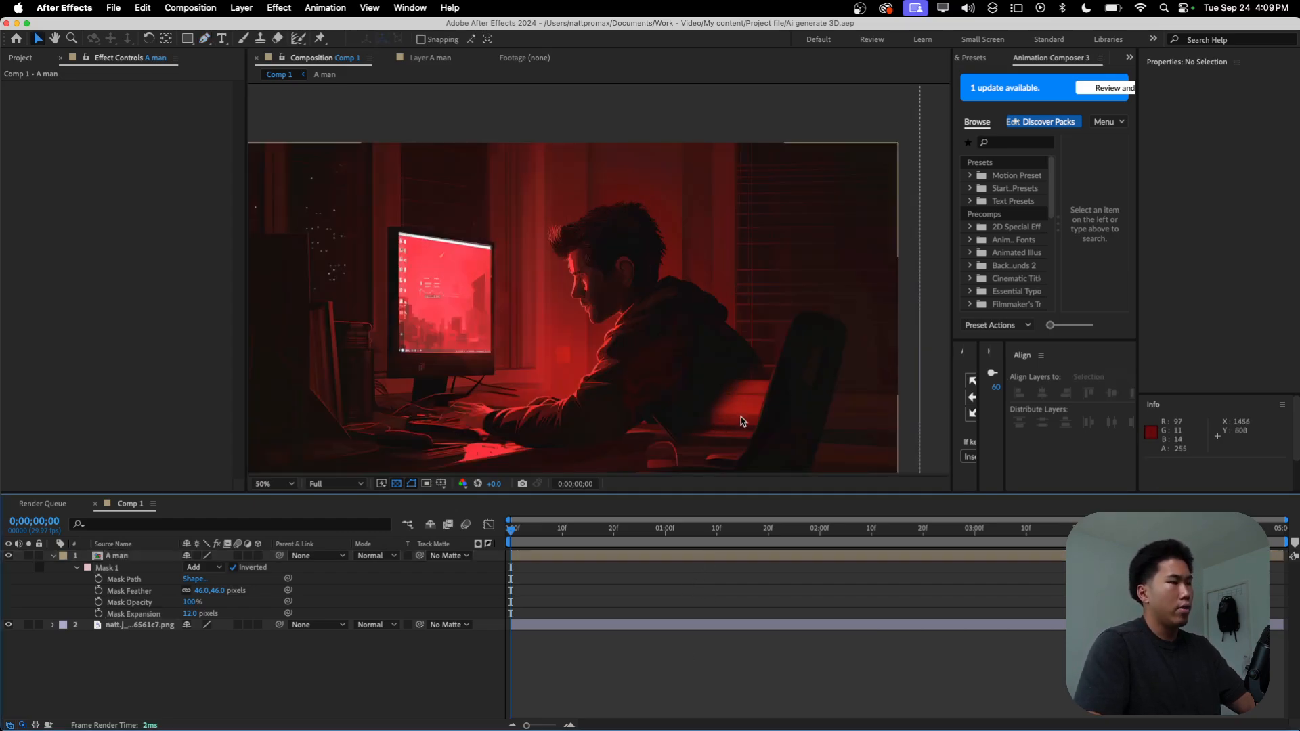
{"action": "left_click", "coordinate": [274, 484]}
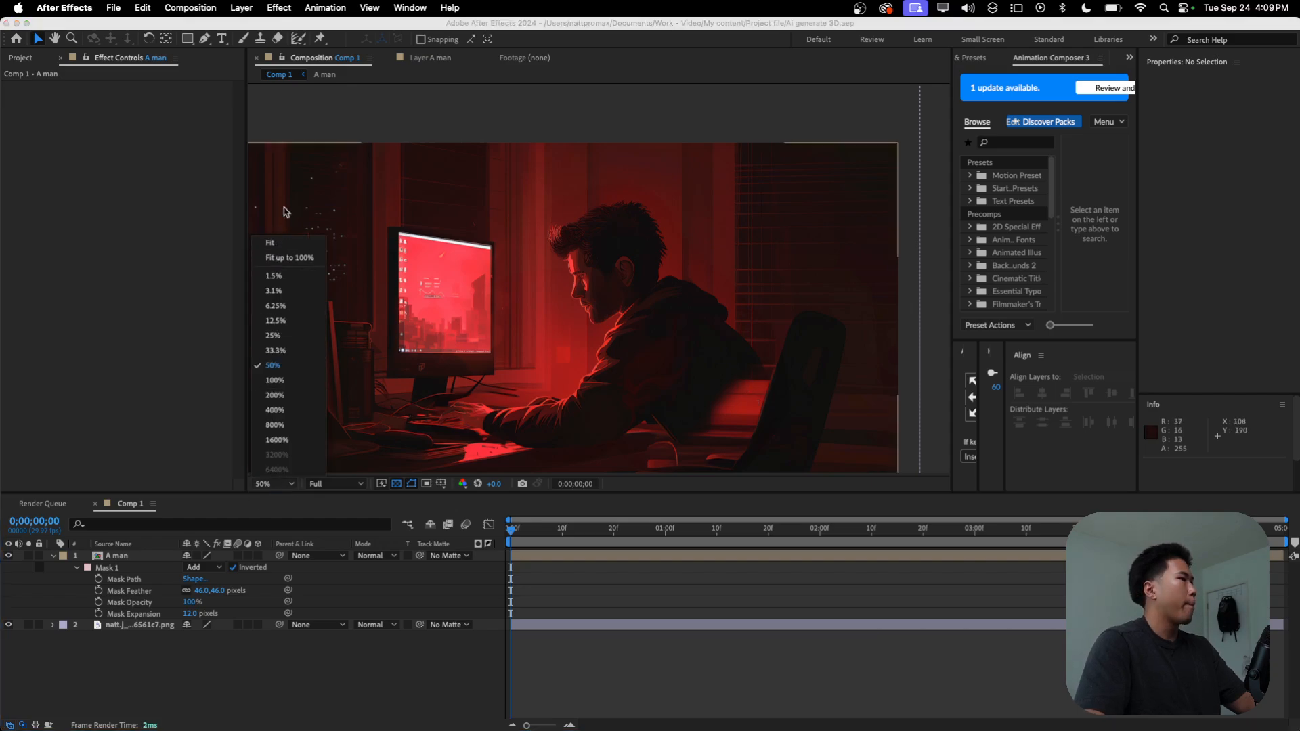
{"action": "left_click", "coordinate": [275, 244]}
{"action": "left_click", "coordinate": [50, 556]}
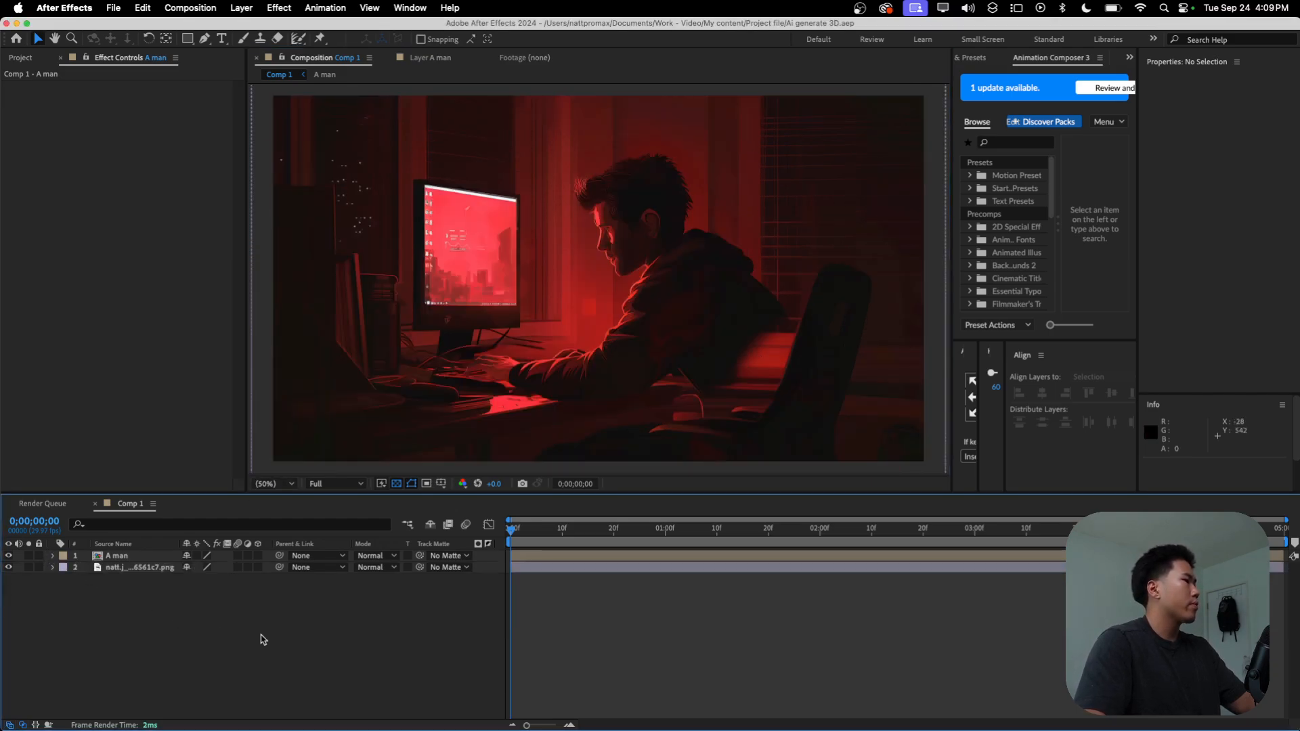
{"action": "left_click", "coordinate": [266, 484]}
{"action": "left_click", "coordinate": [302, 279]}
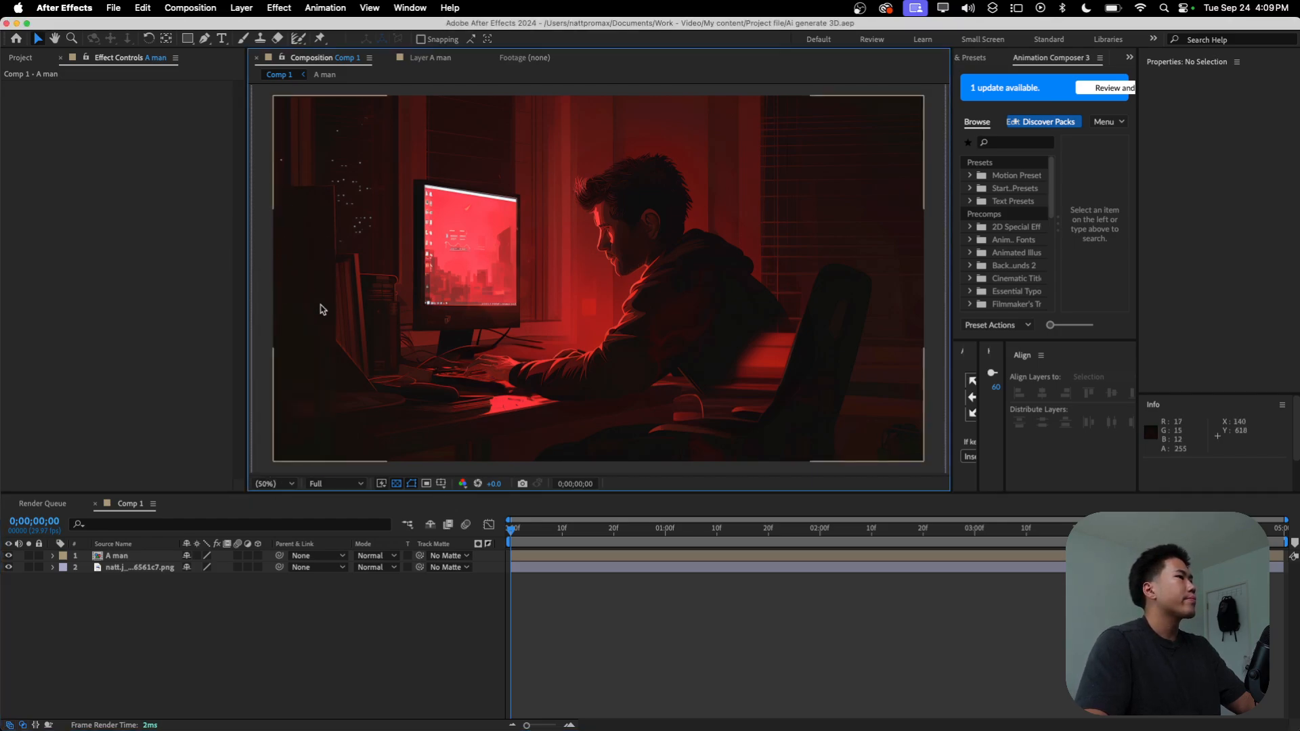
Step: Add a new adjustment layer above the A man layer in Comp 1
{"action": "right_click", "coordinate": [96, 633]}
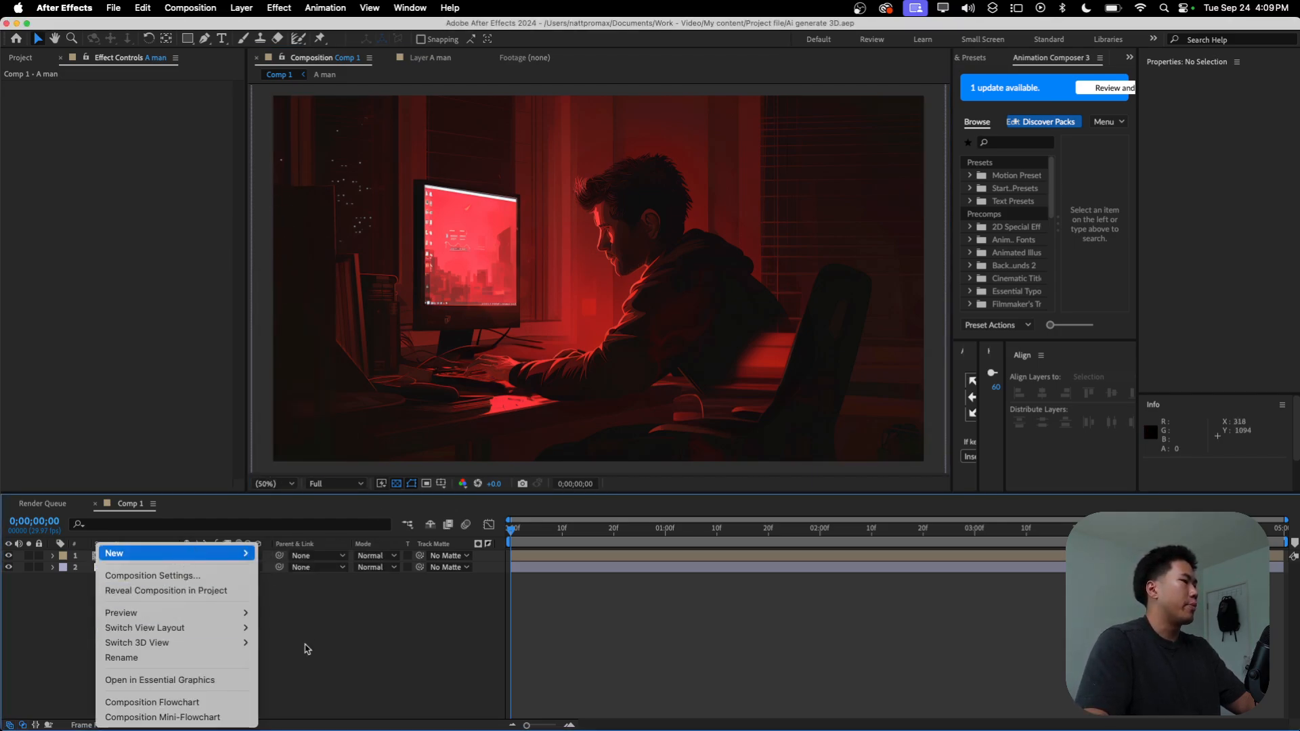
{"action": "mouse_move", "coordinate": [251, 555]}
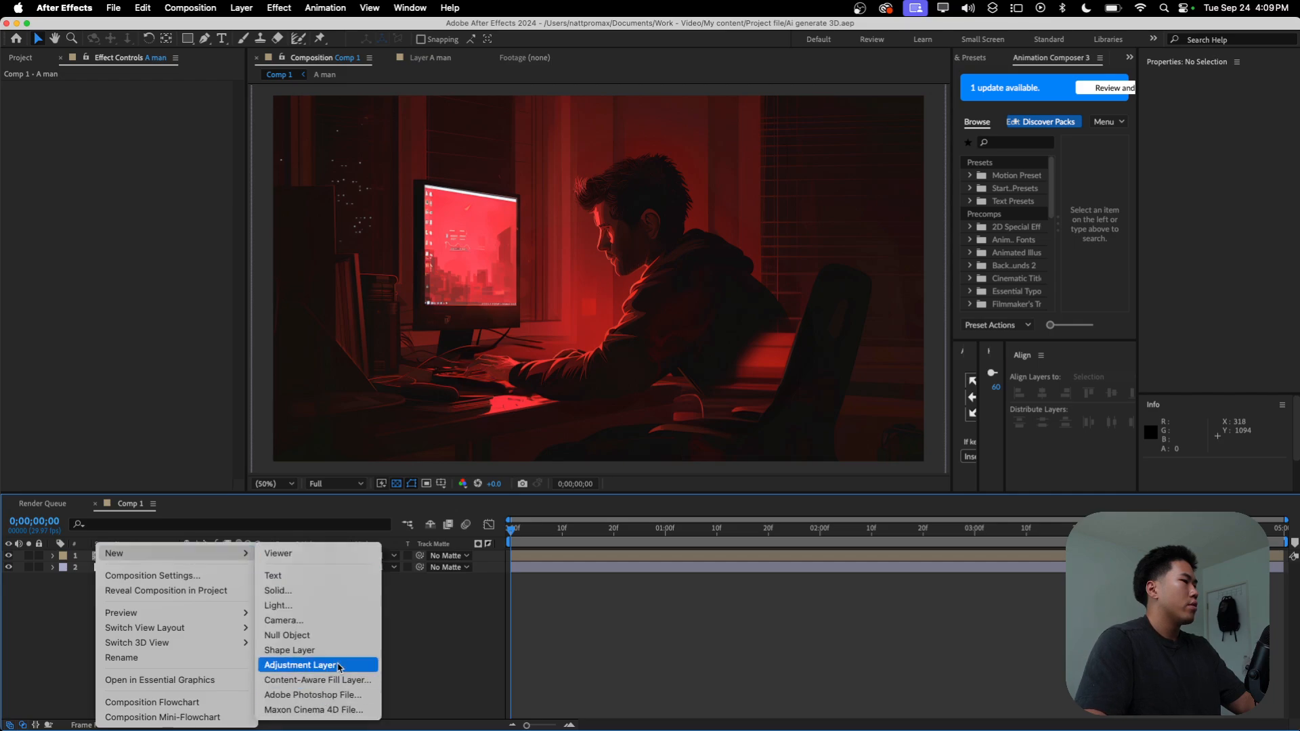
{"action": "left_click", "coordinate": [300, 665]}
{"action": "left_click", "coordinate": [151, 559]}
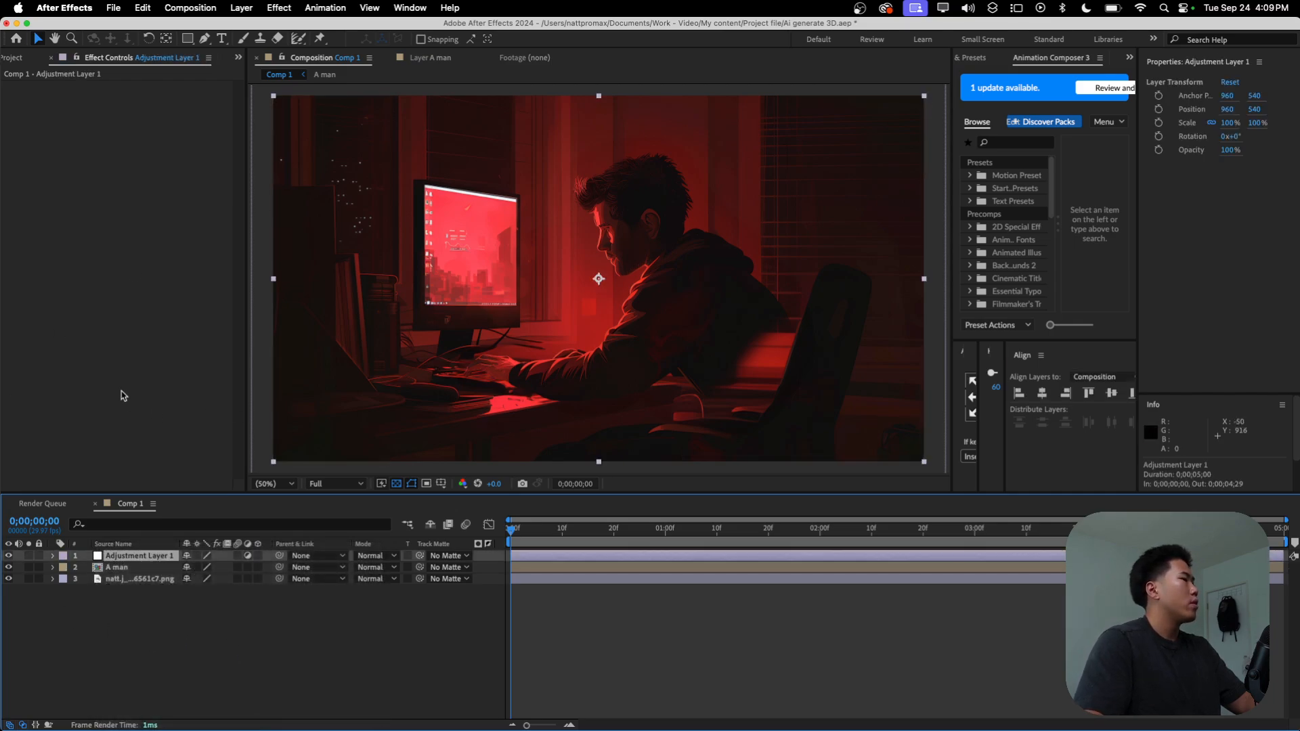
Step: Apply the Noise effect to the adjustment layer and set its Amount of Noise to 18%
{"action": "left_click", "coordinate": [974, 58]}
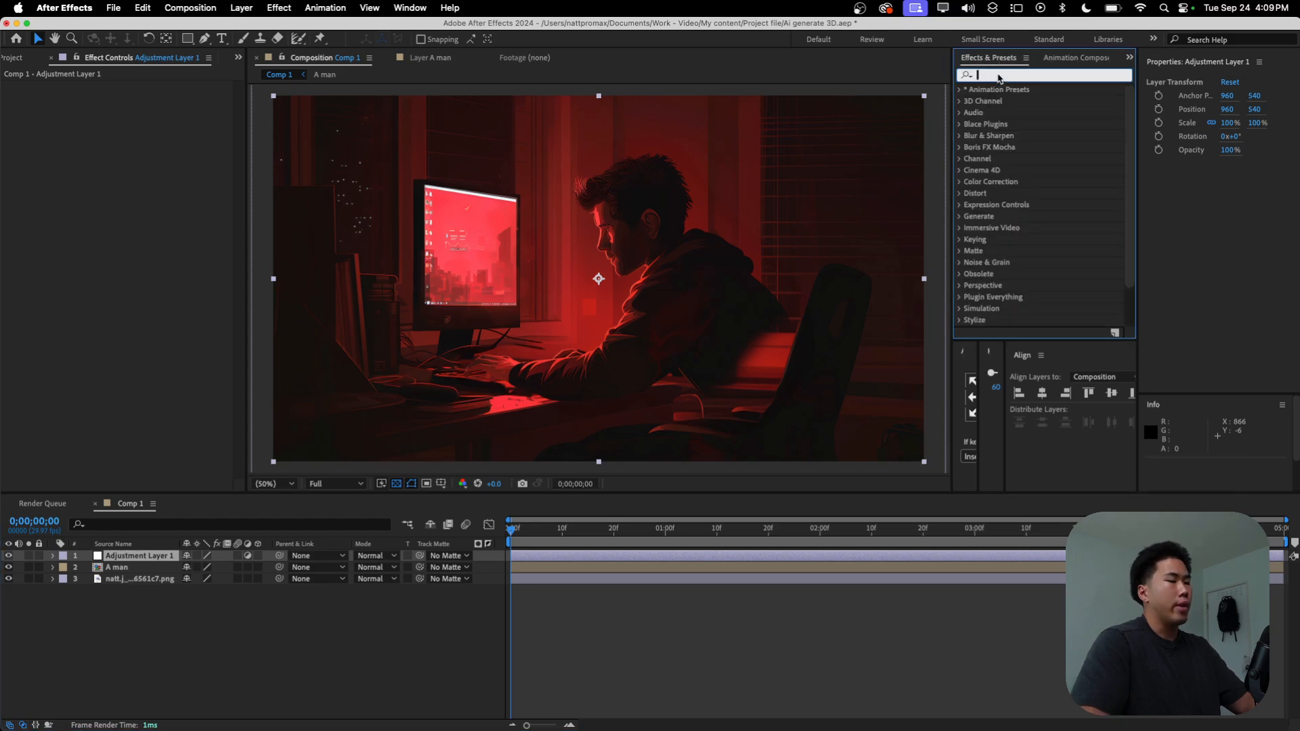
{"action": "type", "text": "noise"}
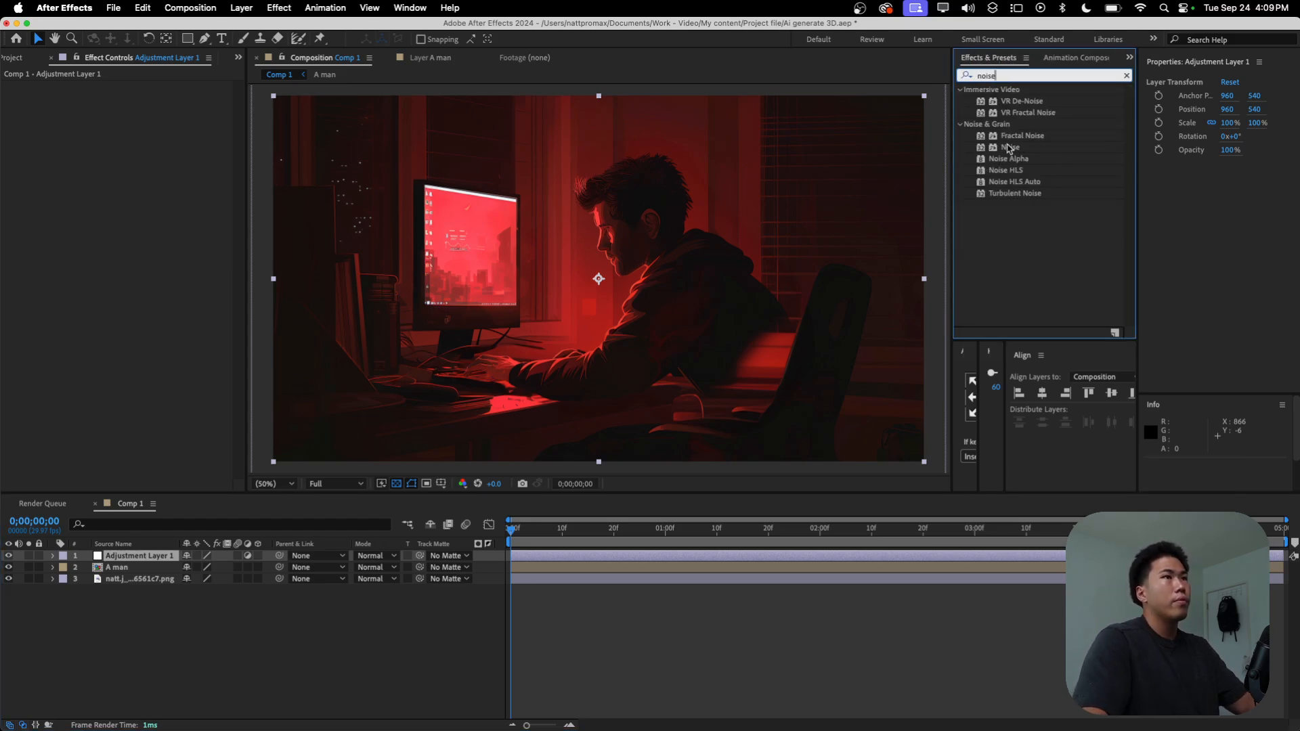
{"action": "left_click_drag", "start_coordinate": [1010, 147], "coordinate": [100, 151]}
{"action": "left_click_drag", "start_coordinate": [139, 97], "coordinate": [144, 100]}
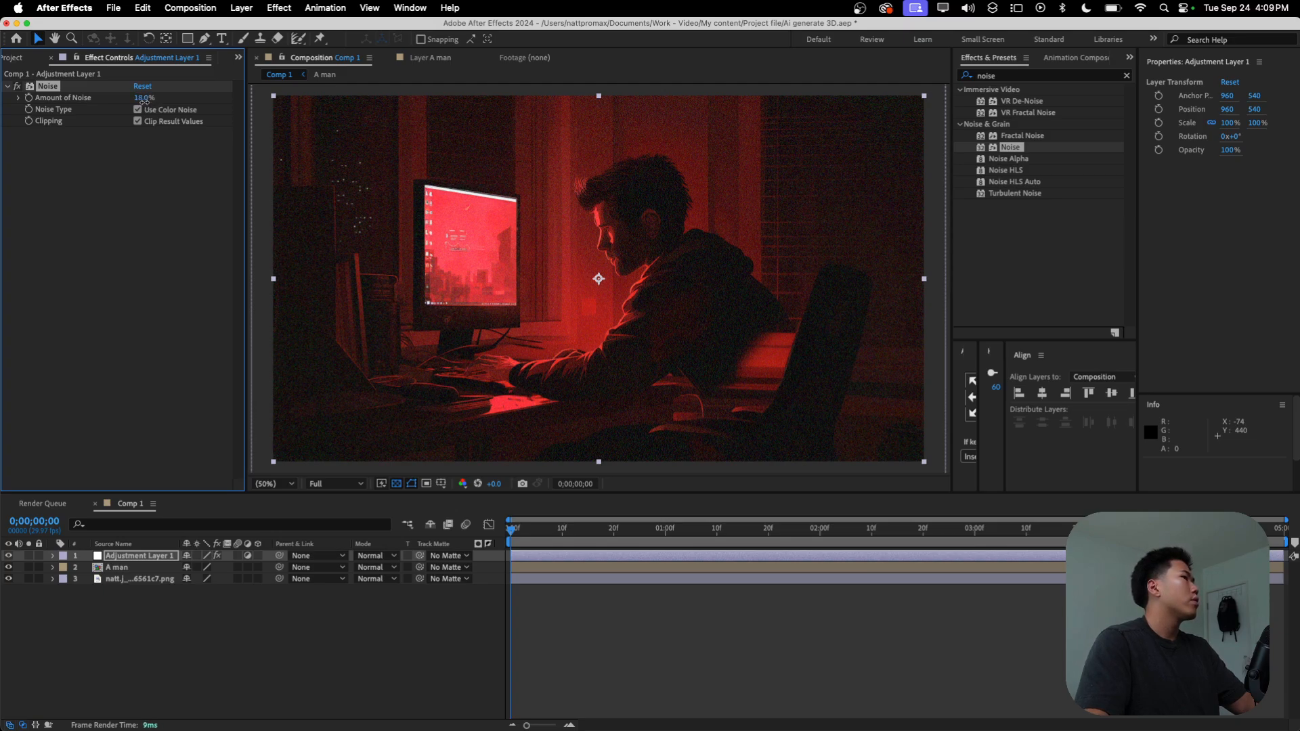
{"action": "left_click", "coordinate": [149, 185]}
{"action": "scroll", "coordinate": [548, 265], "scroll_direction": "up", "scroll_amount": 1}
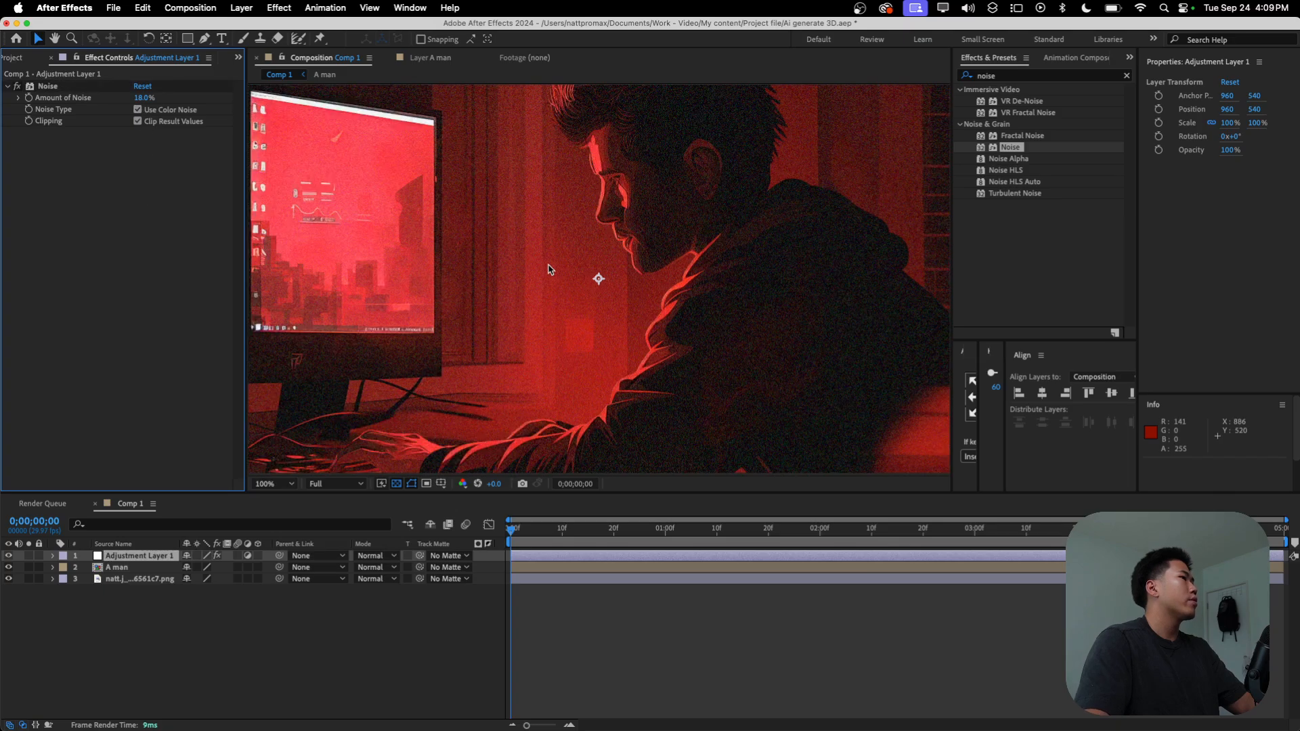
{"action": "scroll", "coordinate": [549, 268], "scroll_direction": "down", "scroll_amount": 1}
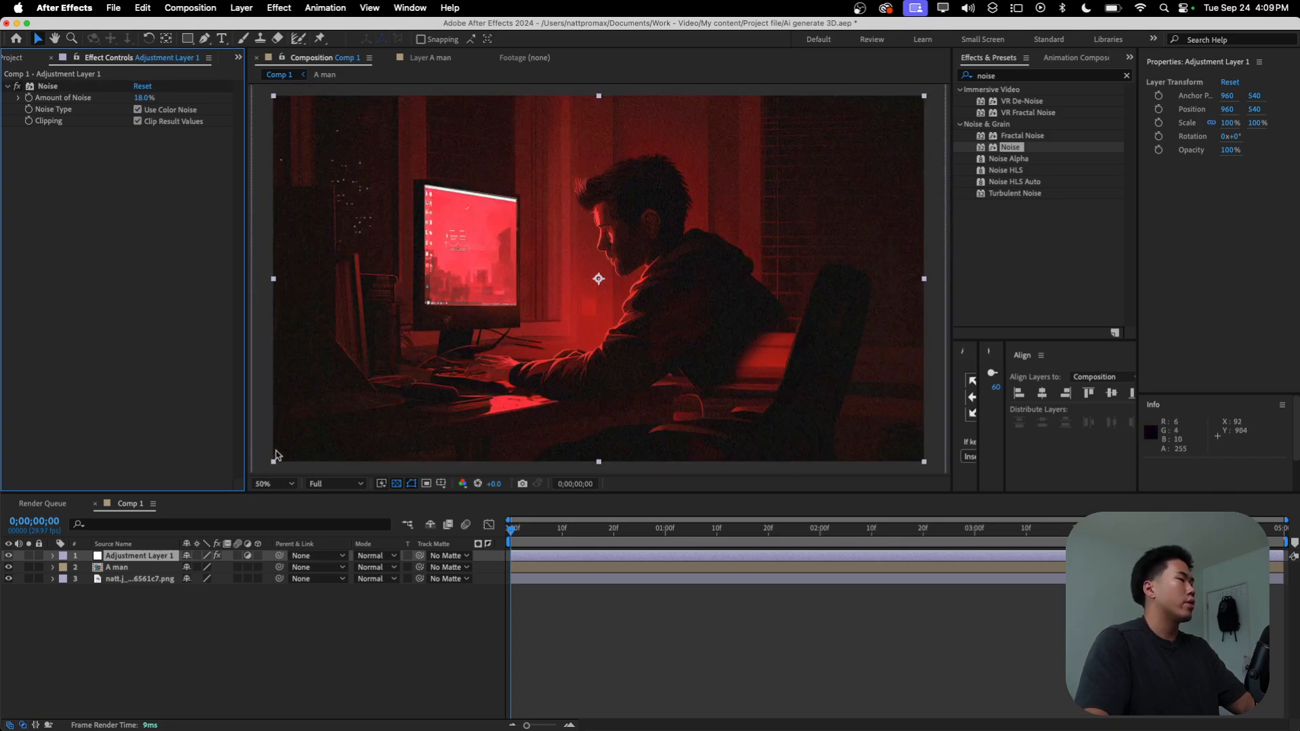
{"action": "left_click", "coordinate": [8, 86]}
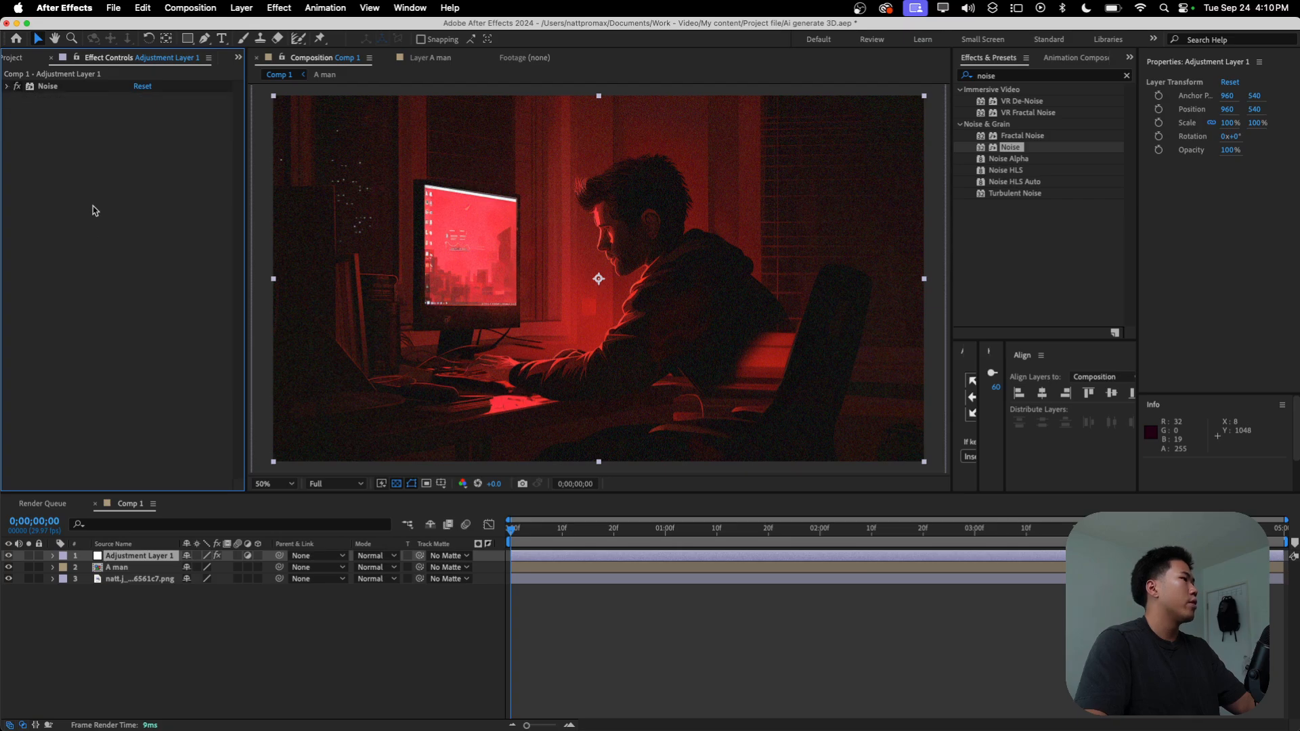
{"action": "left_click", "coordinate": [1016, 76]}
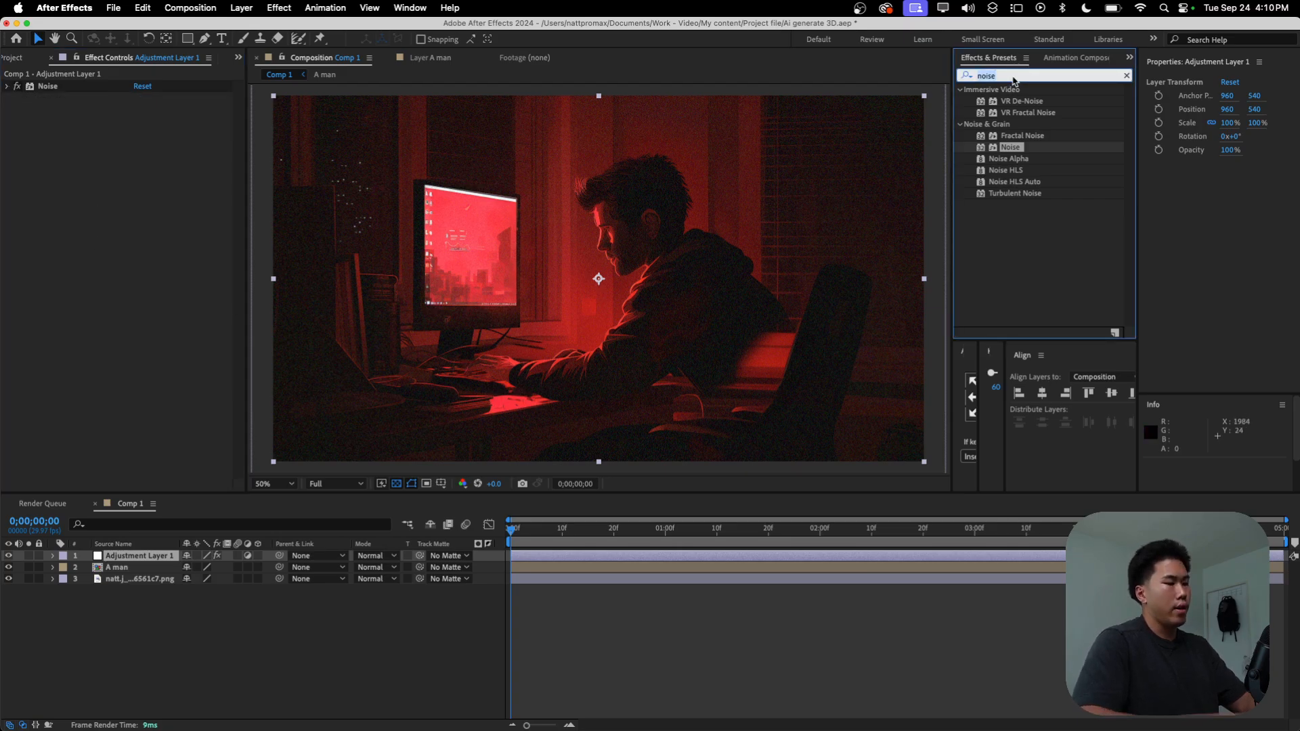
{"action": "double_click", "coordinate": [160, 557]}
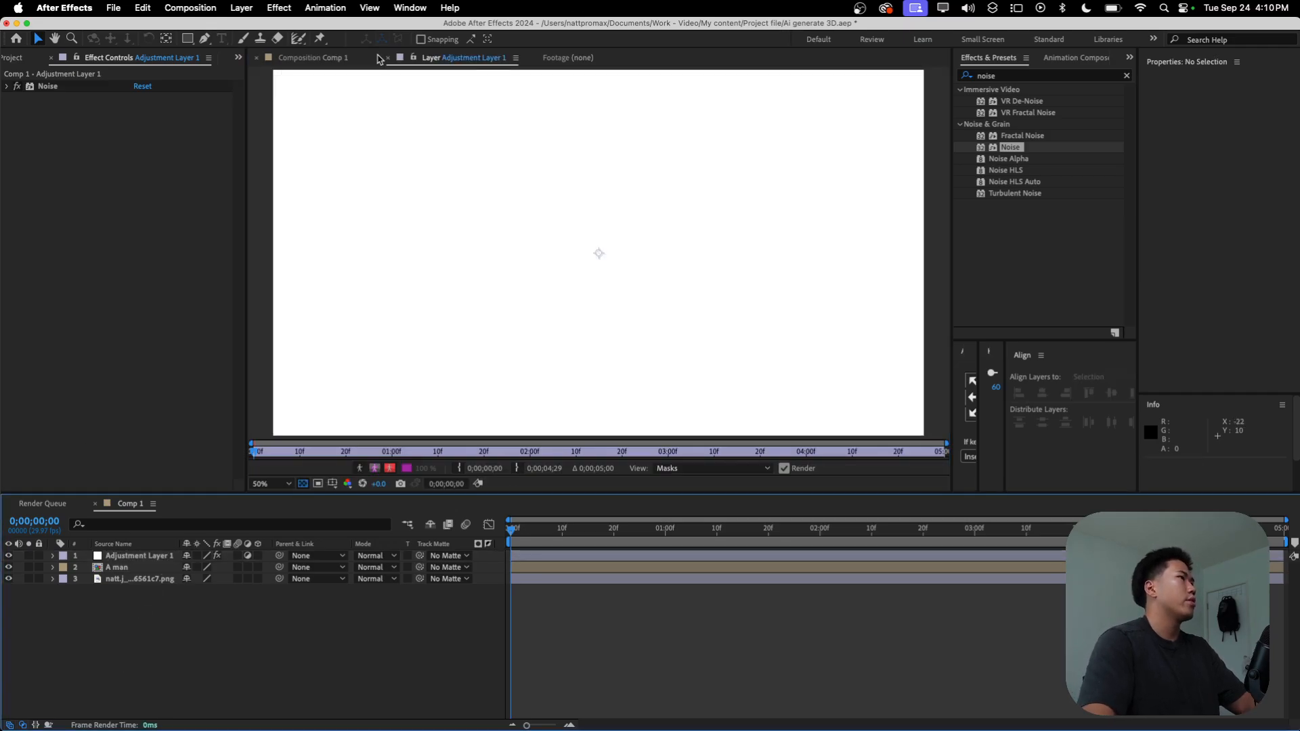
{"action": "left_click", "coordinate": [355, 59]}
Step: Add a second adjustment layer and apply the CC Vignette effect to it
{"action": "right_click", "coordinate": [80, 543]}
{"action": "mouse_move", "coordinate": [155, 553]}
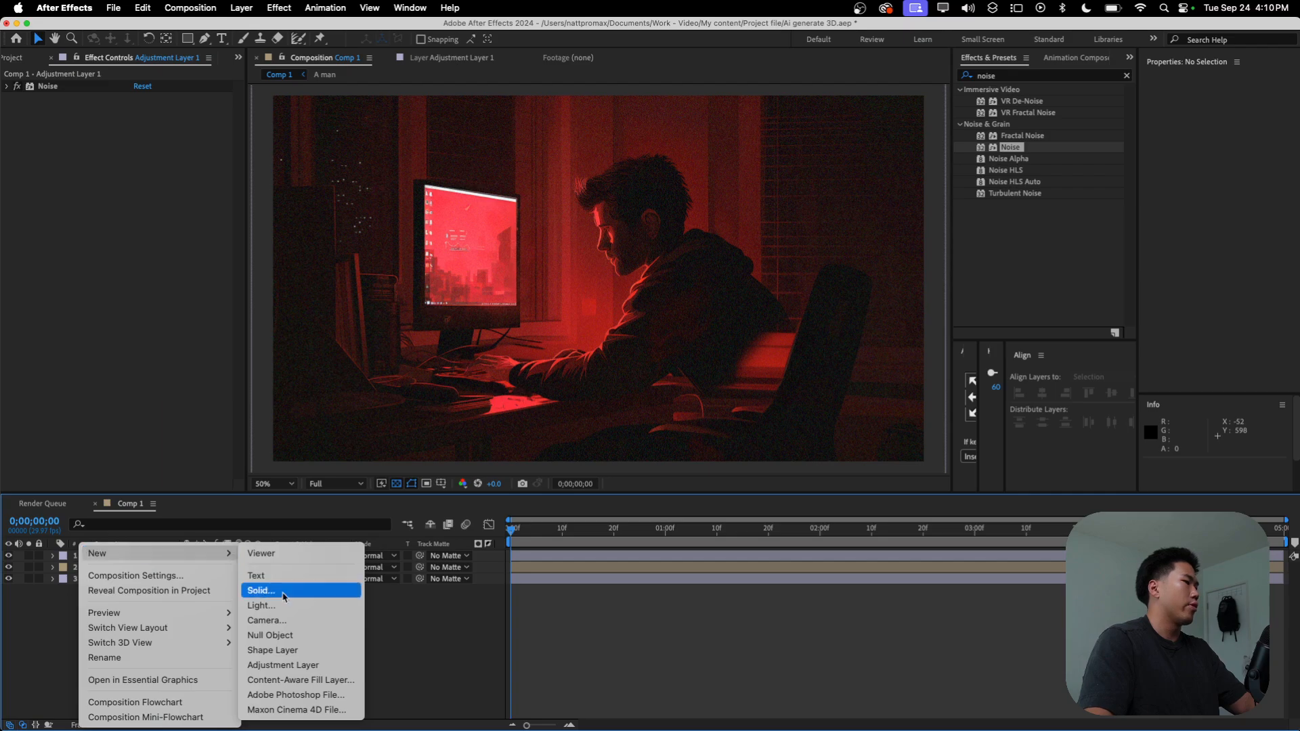
{"action": "left_click", "coordinate": [294, 665]}
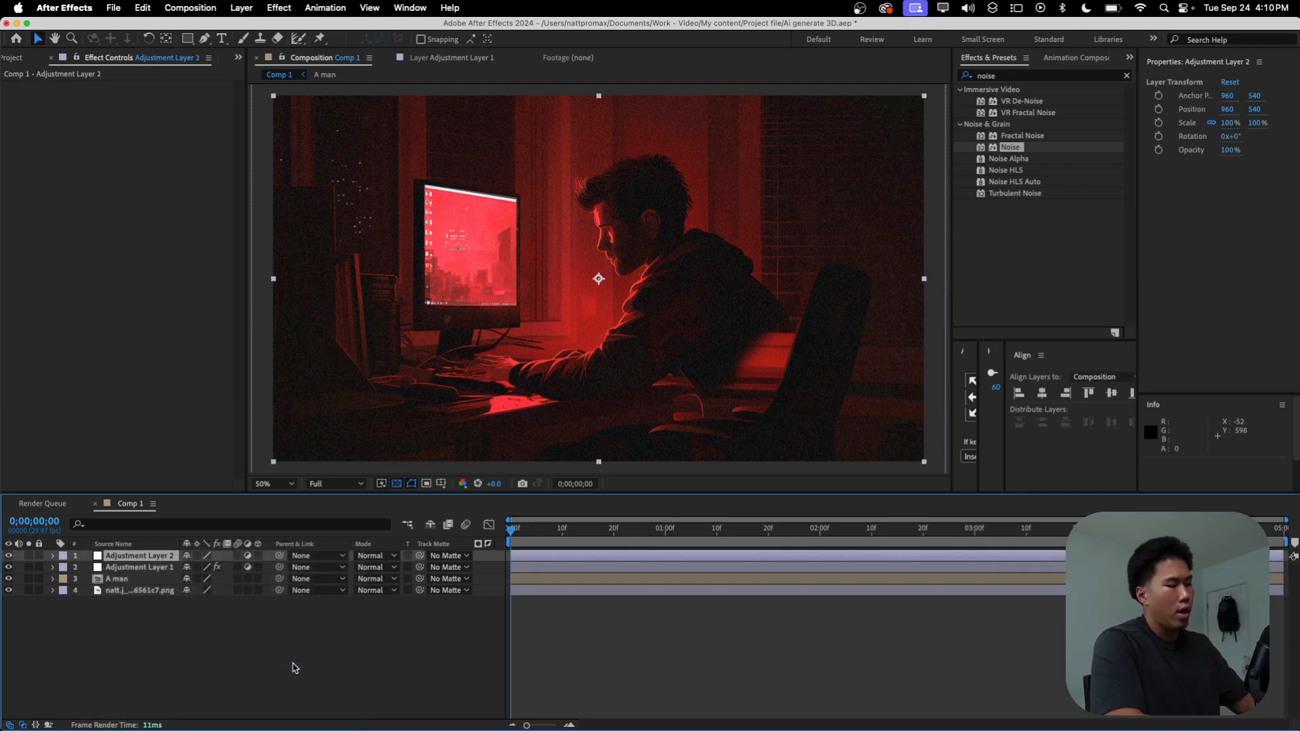
{"action": "left_click", "coordinate": [990, 78]}
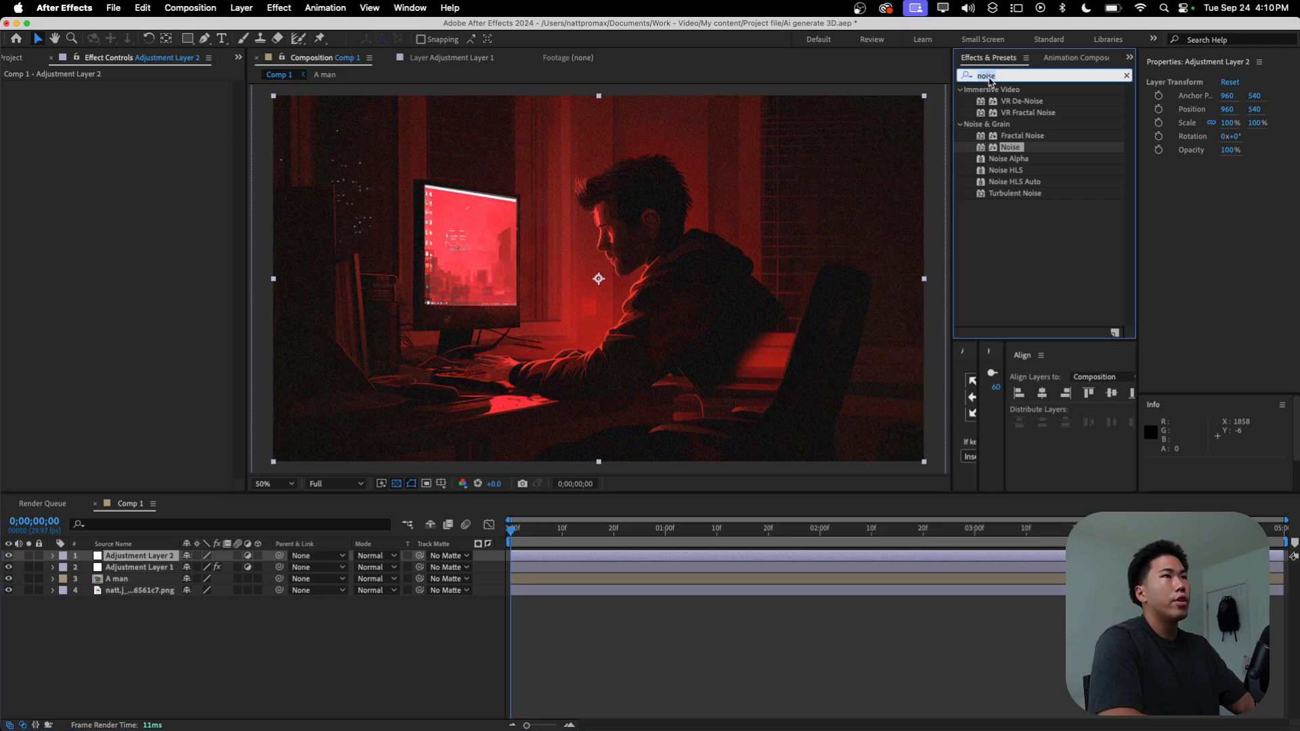
{"action": "type", "text": "cc vig"}
{"action": "left_click_drag", "start_coordinate": [1028, 110], "coordinate": [82, 271]}
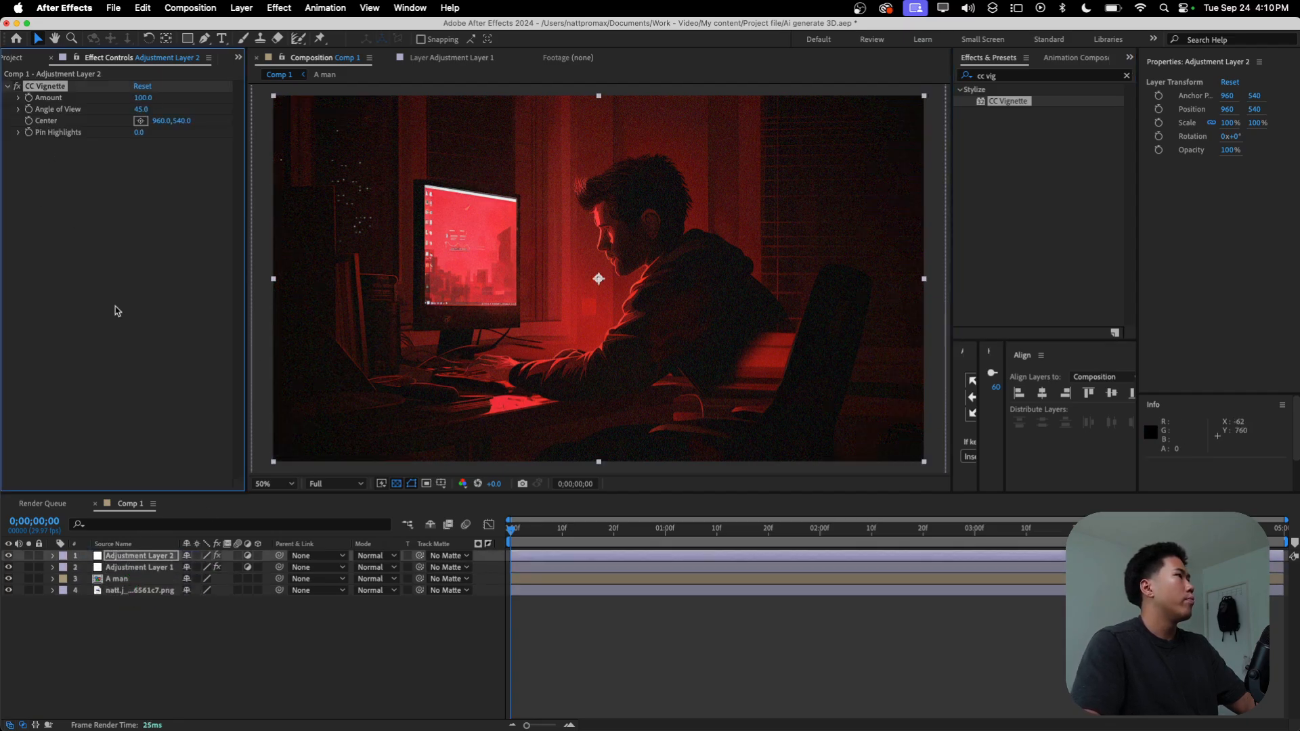
Step: Move the vignette adjustment layer below the noise adjustment layer, and rename the noise layer as Noise
{"action": "left_click_drag", "start_coordinate": [141, 555], "coordinate": [143, 574]}
{"action": "right_click", "coordinate": [143, 558]}
{"action": "left_click", "coordinate": [175, 683]}
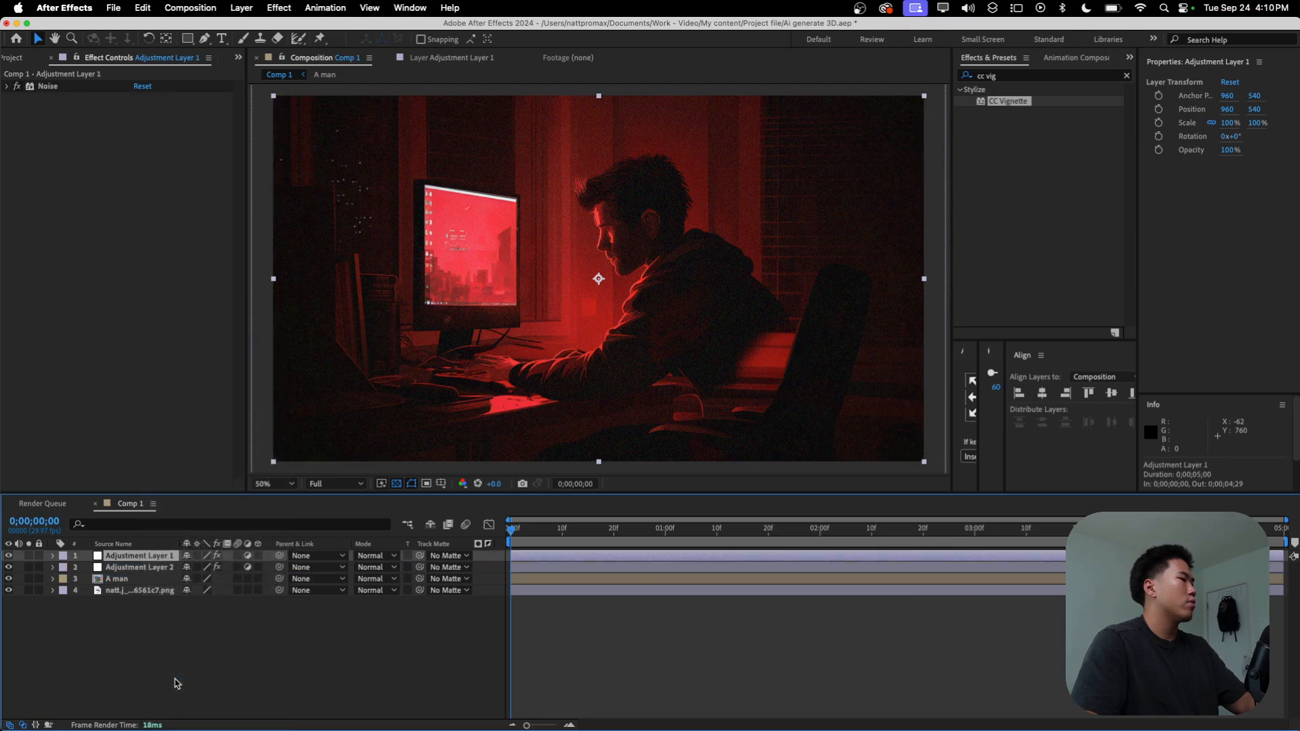
{"action": "right_click", "coordinate": [149, 554]}
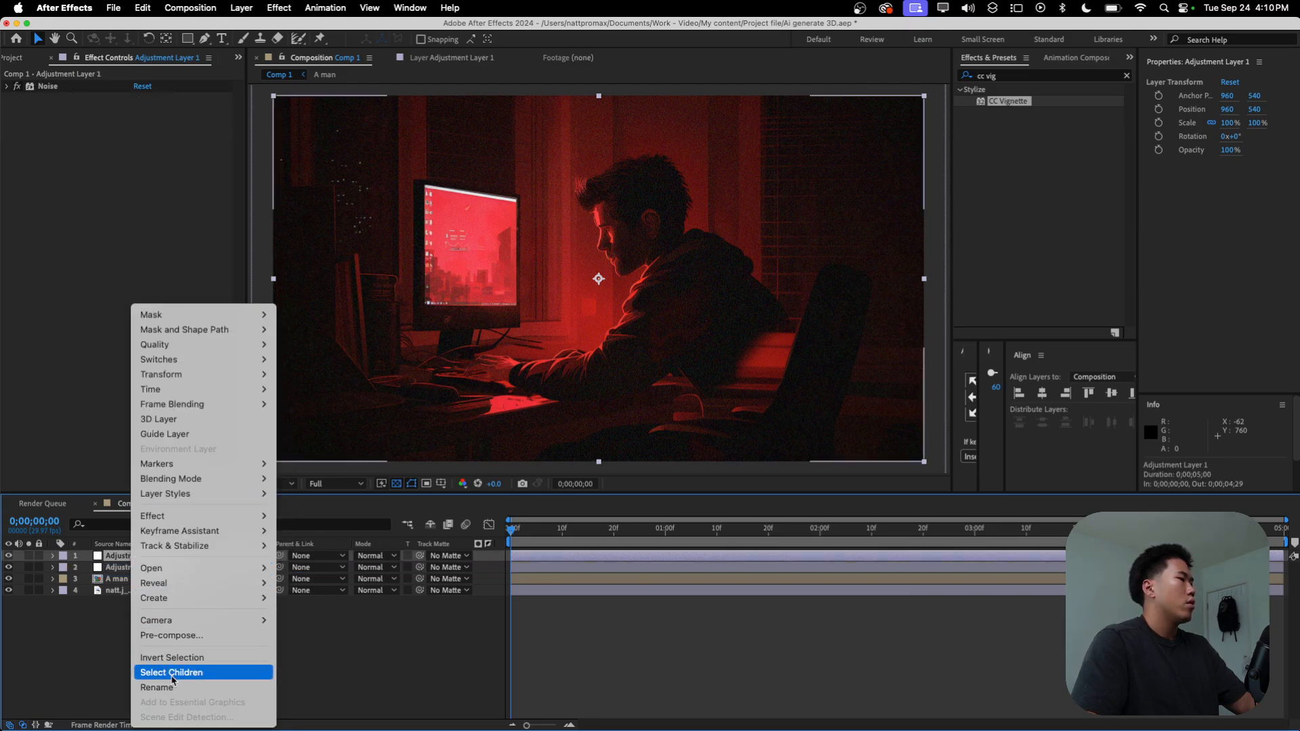
{"action": "left_click", "coordinate": [172, 688]}
{"action": "type", "text": "Noise"}
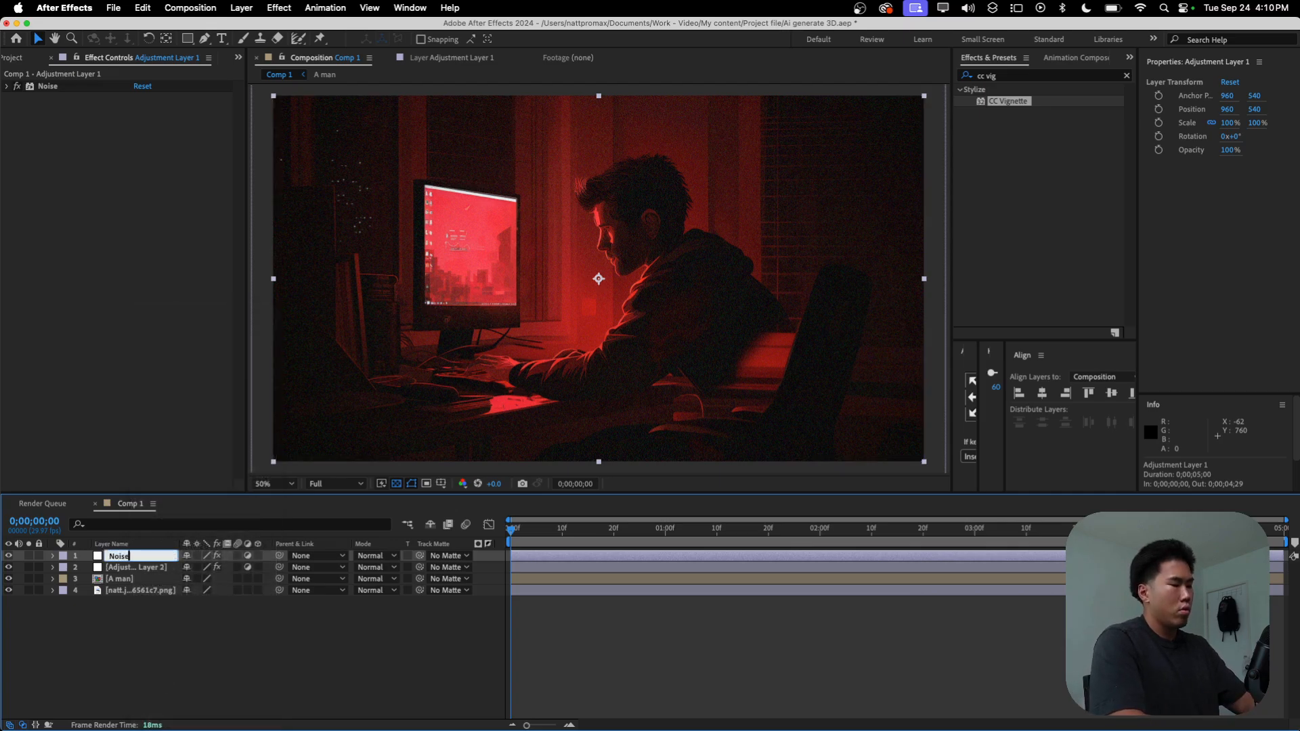
{"action": "key", "text": "Return"}
Step: Rename the adjustment layer carrying the CC Vignette effect as Vignette
{"action": "right_click", "coordinate": [126, 568]}
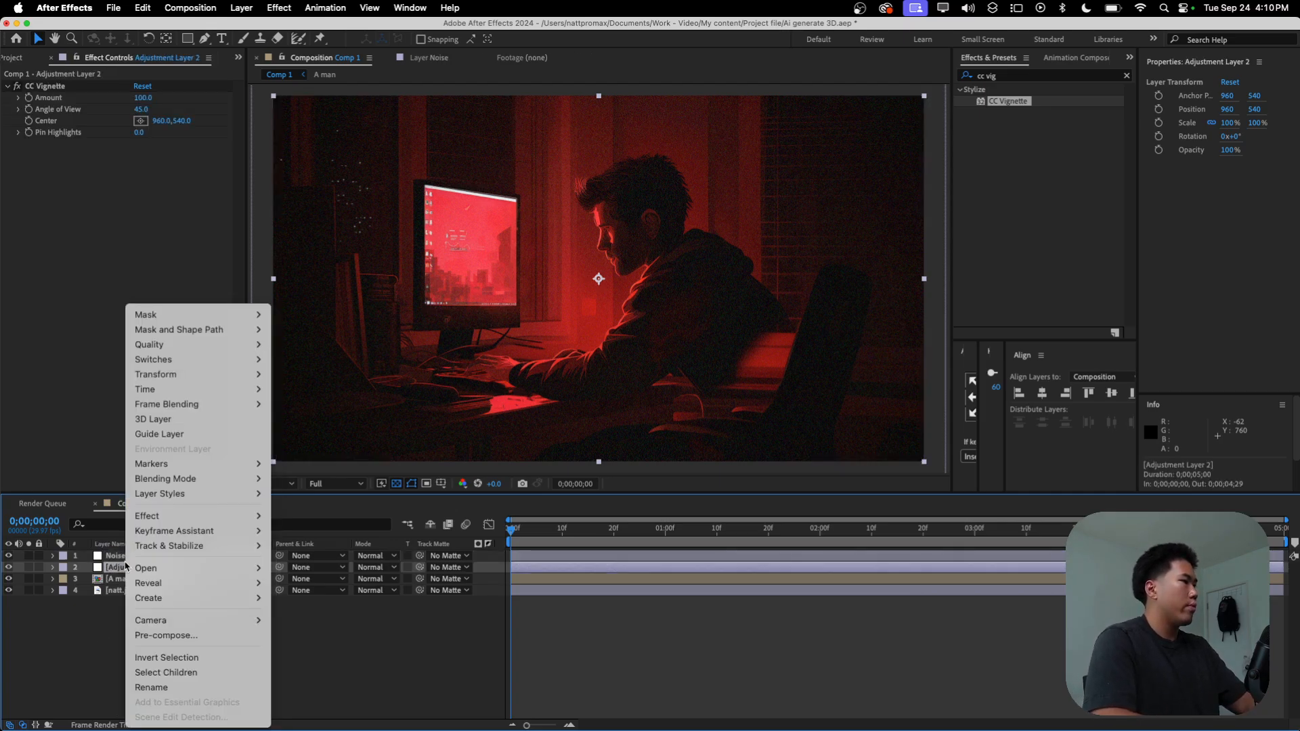
{"action": "left_click", "coordinate": [159, 687]}
{"action": "type", "text": "Vignette"}
{"action": "left_click", "coordinate": [127, 670]}
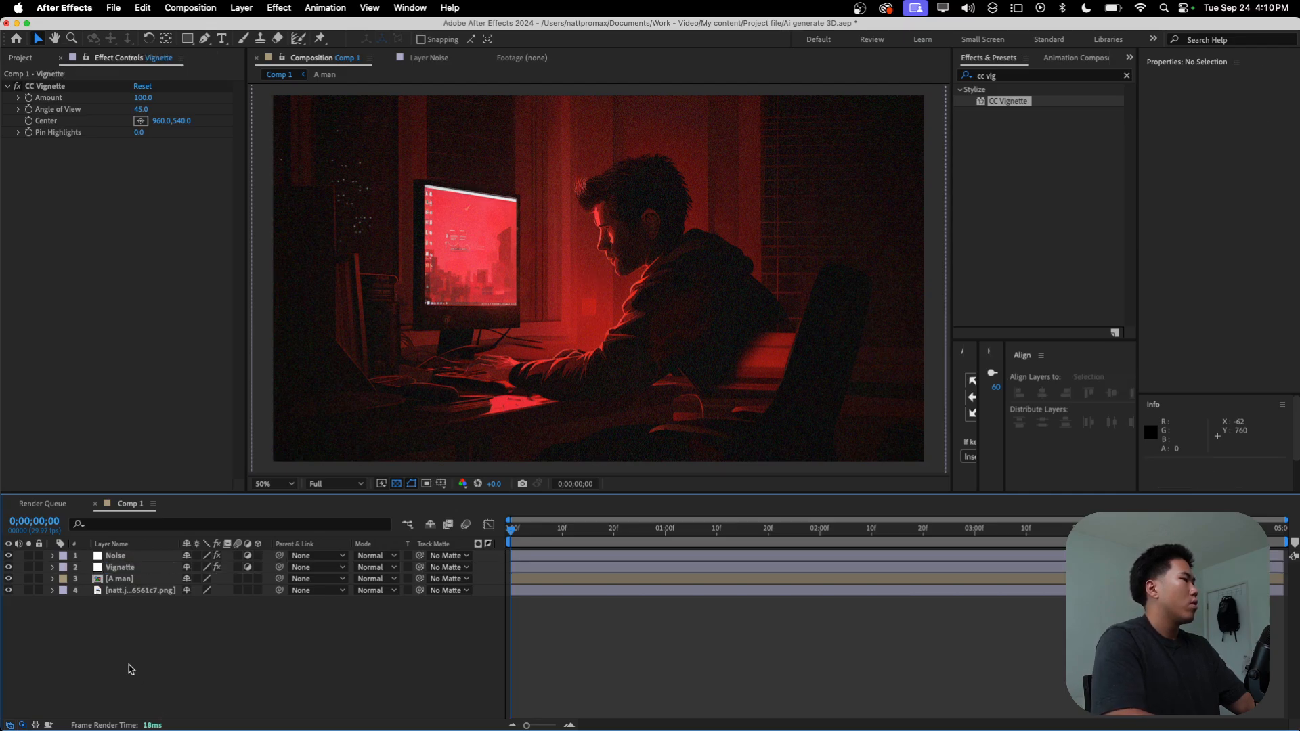
Step: Set the CC Vignette amount to 89 and its angle of view to 98
{"action": "left_click", "coordinate": [122, 567]}
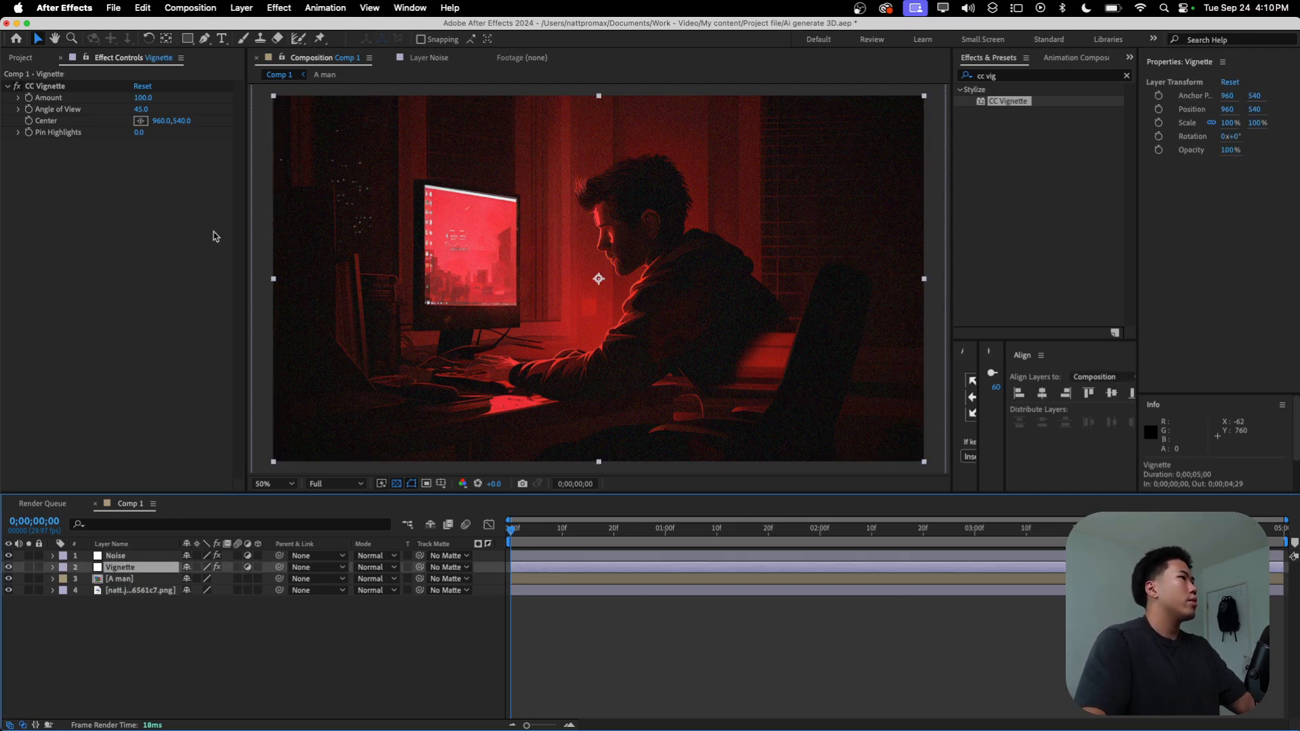
{"action": "left_click", "coordinate": [137, 113]}
{"action": "left_click_drag", "start_coordinate": [175, 107], "coordinate": [136, 105]}
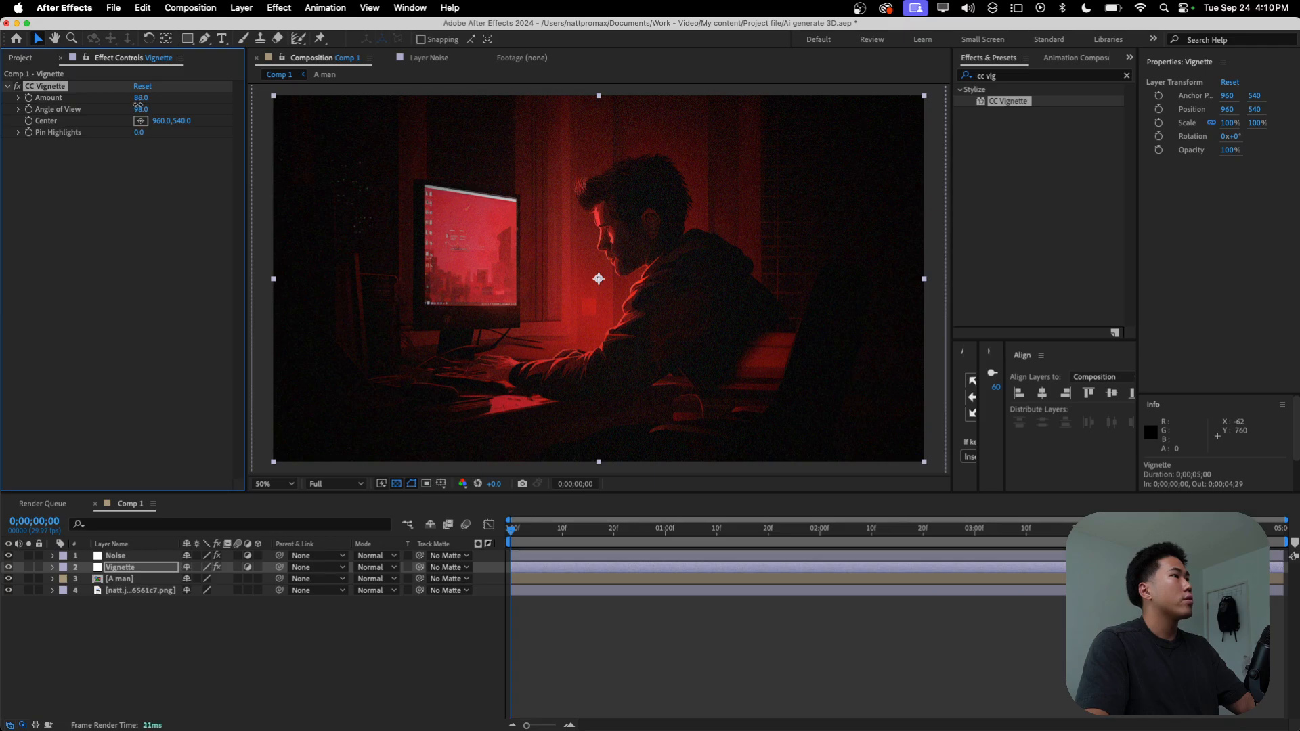
{"action": "left_click", "coordinate": [305, 633]}
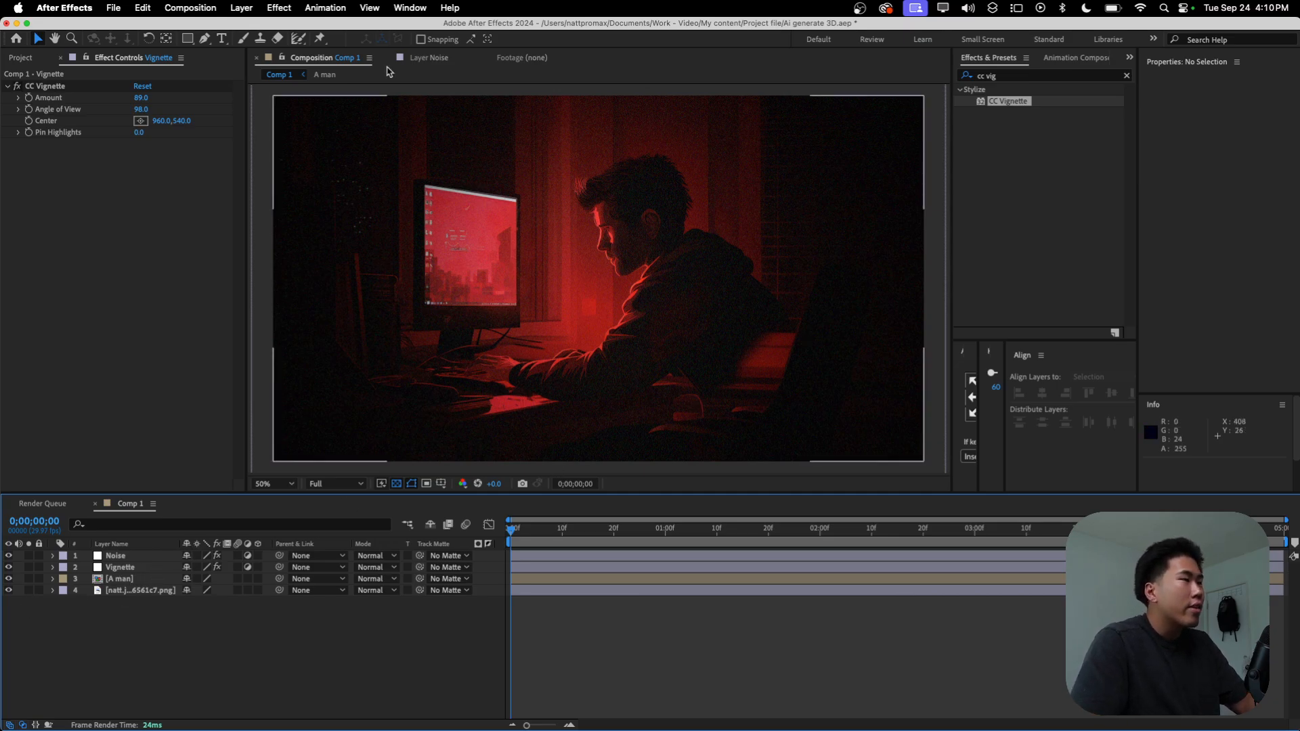
Step: Draw a closed seven-point Pen tool shape over the chair, extending past the frame's lower right corner, as a new shape layer
{"action": "left_click", "coordinate": [205, 37]}
{"action": "key", "text": "comma"}
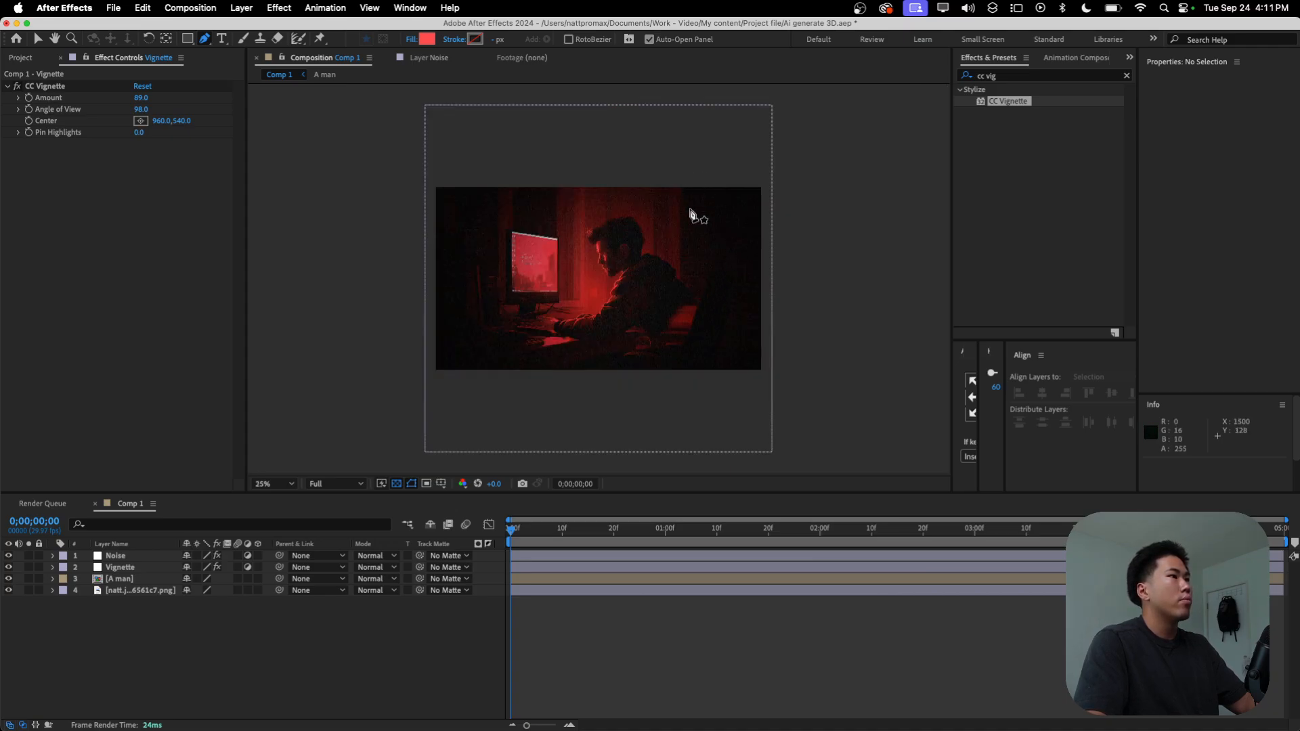
{"action": "left_click", "coordinate": [732, 280]}
{"action": "left_click", "coordinate": [688, 287]}
{"action": "left_click", "coordinate": [659, 312]}
{"action": "left_click", "coordinate": [648, 337]}
{"action": "left_click", "coordinate": [653, 384]}
{"action": "left_click", "coordinate": [752, 393]}
{"action": "left_click", "coordinate": [799, 335]}
{"action": "left_click", "coordinate": [733, 279]}
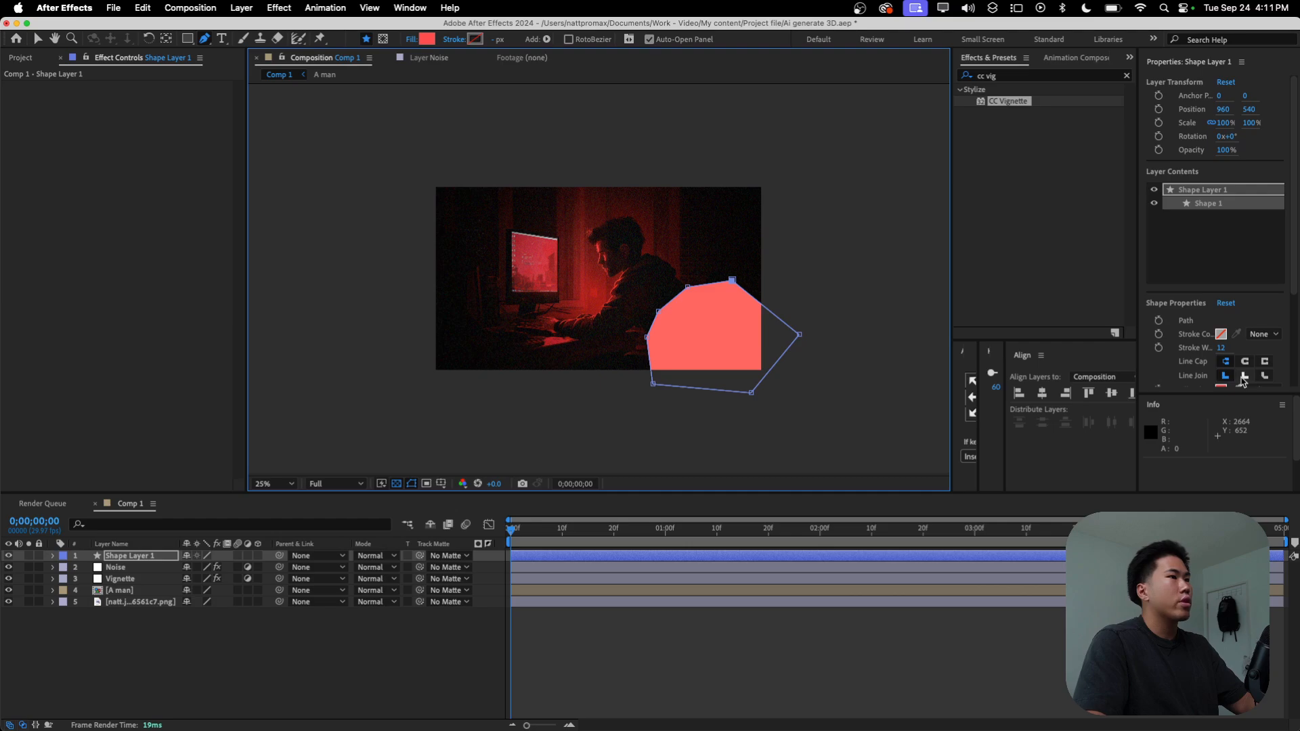
Step: Change the chair shape's fill color to black and move its layer directly below the A man layer
{"action": "scroll", "coordinate": [1219, 352], "scroll_direction": "down", "scroll_amount": 4}
{"action": "left_click", "coordinate": [1222, 261]}
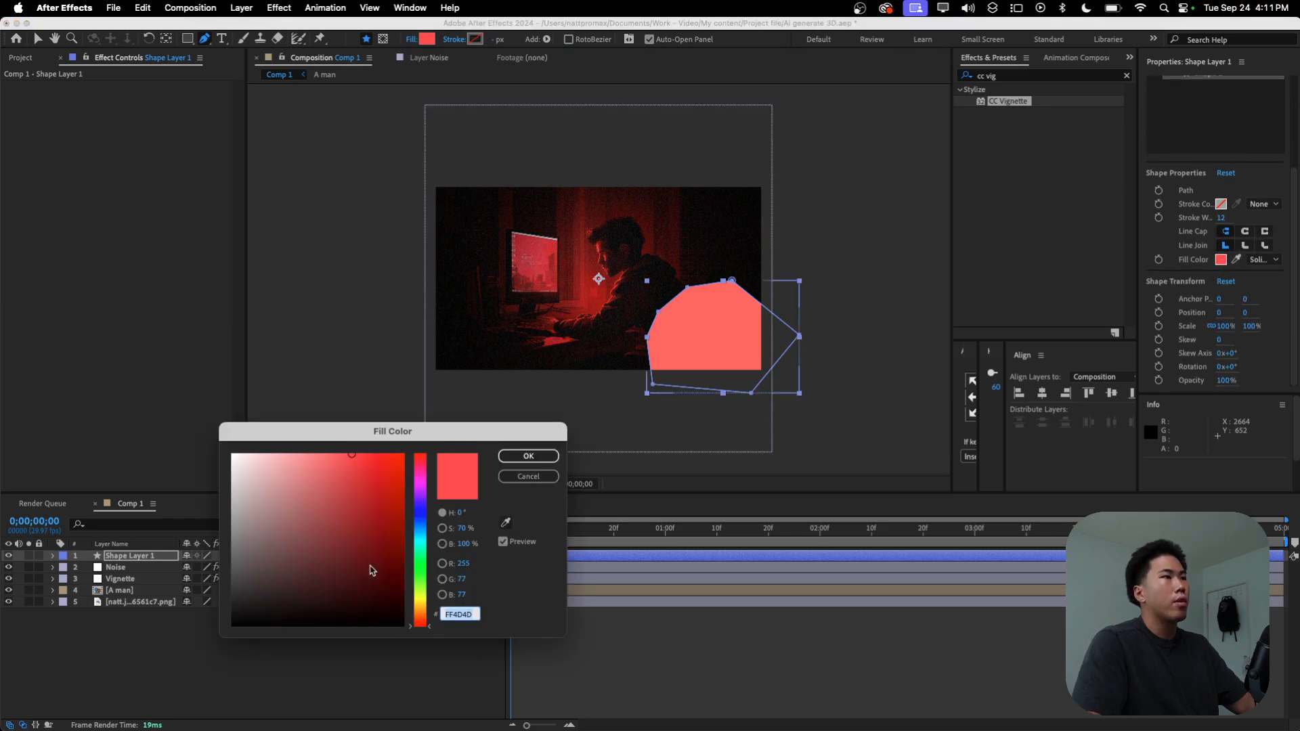
{"action": "left_click_drag", "start_coordinate": [361, 552], "coordinate": [232, 626]}
{"action": "left_click", "coordinate": [529, 458]}
{"action": "left_click_drag", "start_coordinate": [129, 555], "coordinate": [126, 597]}
{"action": "left_click", "coordinate": [174, 629]}
{"action": "left_click", "coordinate": [160, 591]}
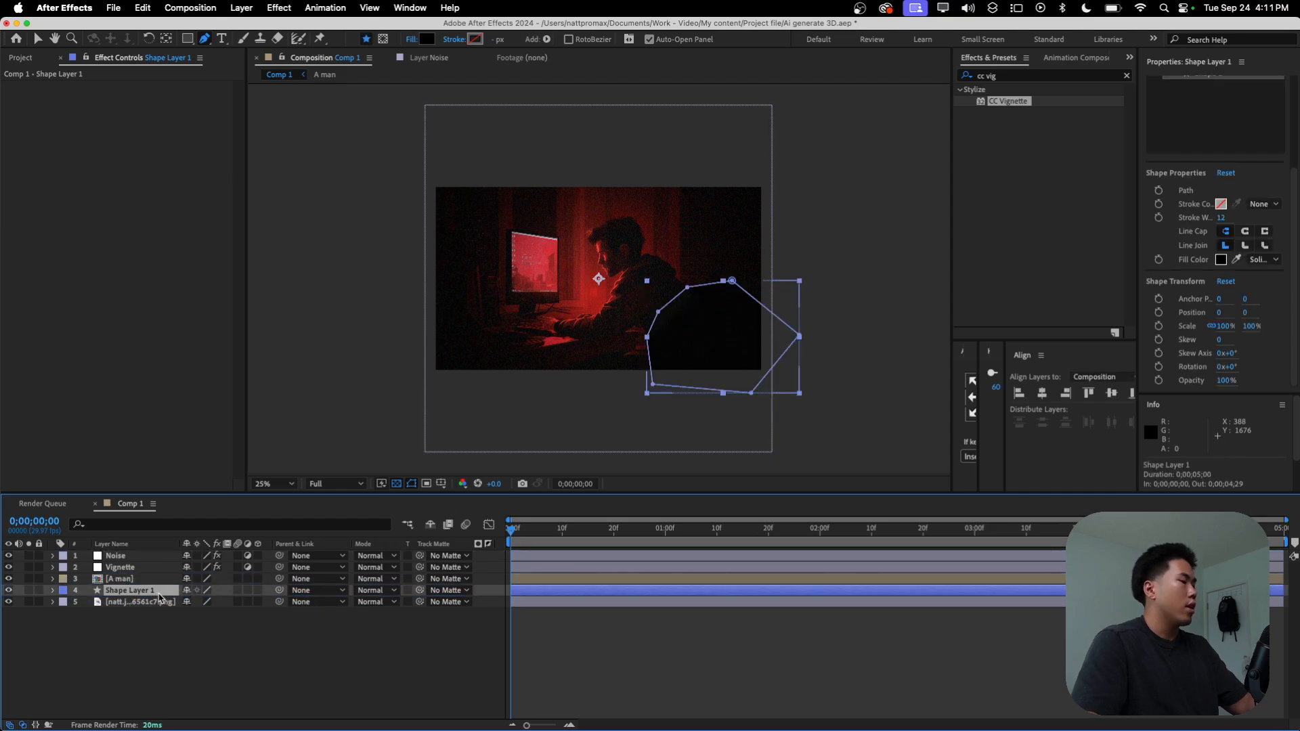
Step: Apply the Fast Box Blur effect to the black shape layer
{"action": "key", "text": "super+space"}
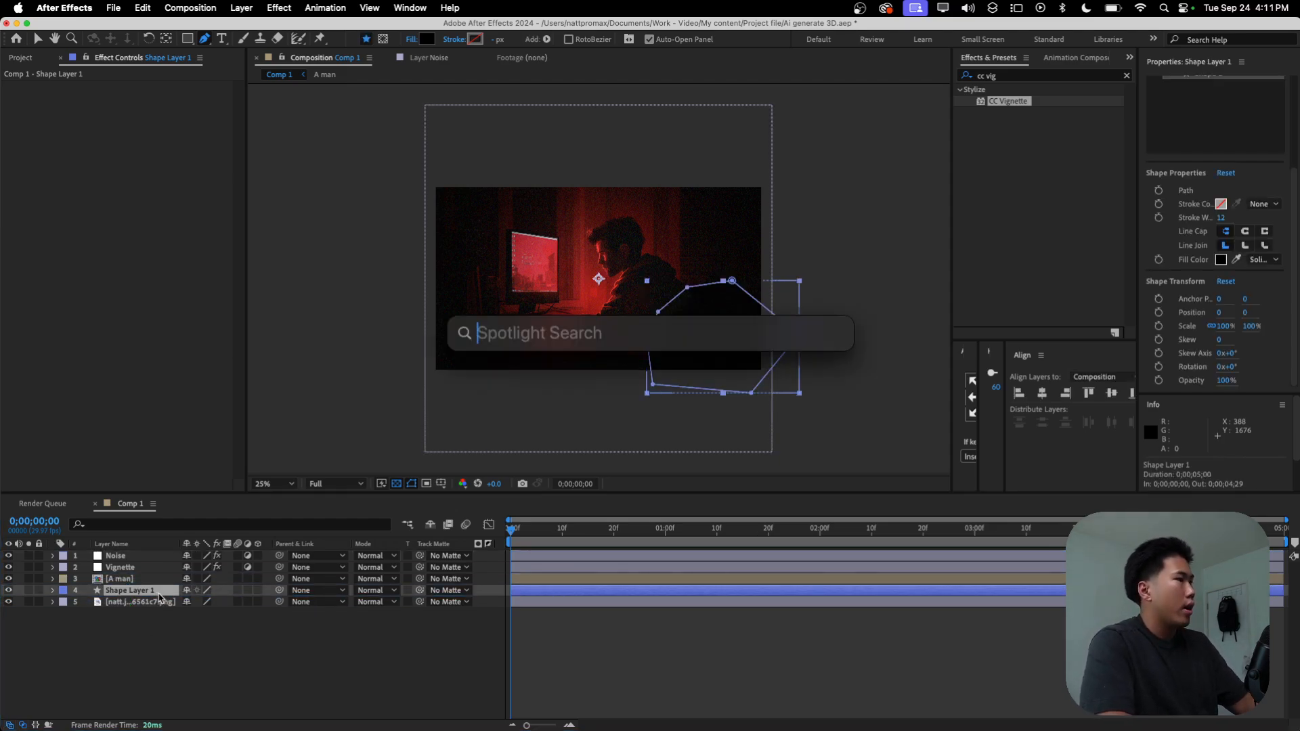
{"action": "key", "text": "Escape"}
{"action": "key", "text": "ctrl+space"}
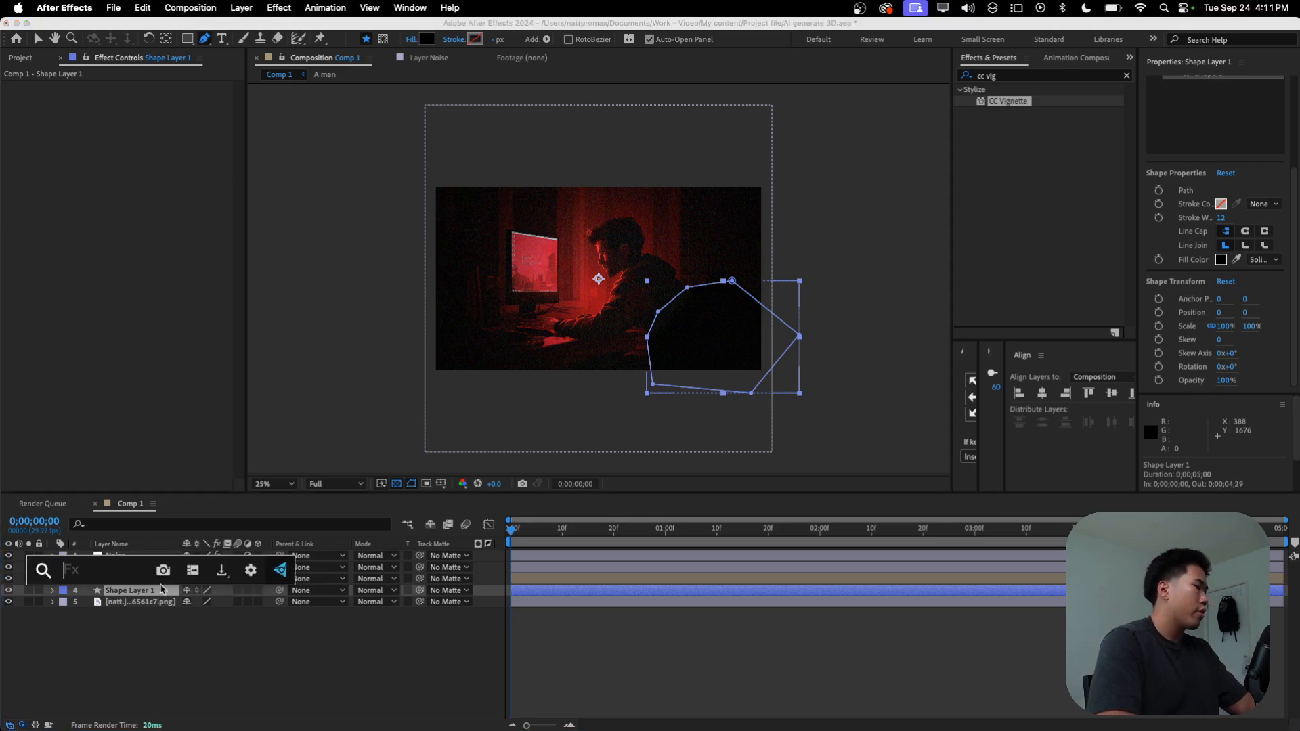
{"action": "type", "text": "Fast"}
{"action": "key", "text": "Return"}
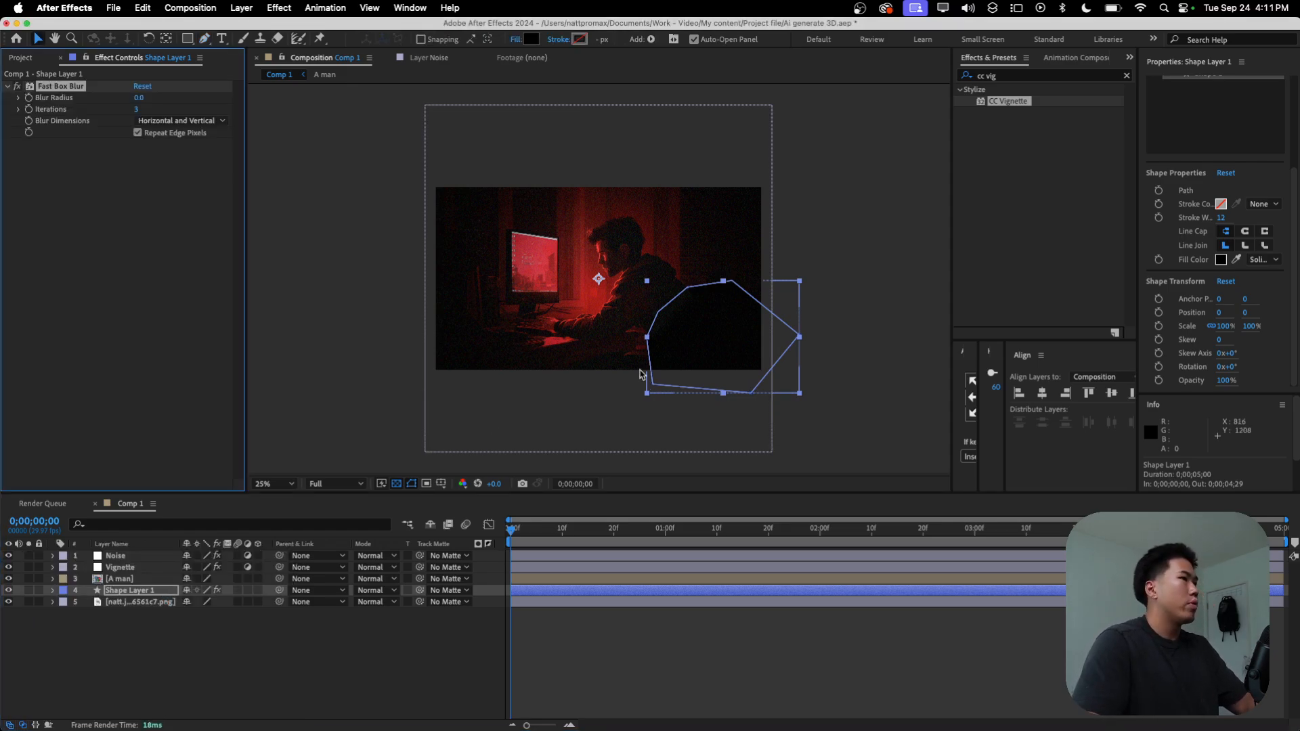
Step: Set the Fast Box Blur radius of the black shape layer to 70 and shift the shape slightly down and right
{"action": "scroll", "coordinate": [731, 343], "scroll_direction": "up", "scroll_amount": 2}
{"action": "left_click_drag", "start_coordinate": [798, 370], "coordinate": [734, 315]}
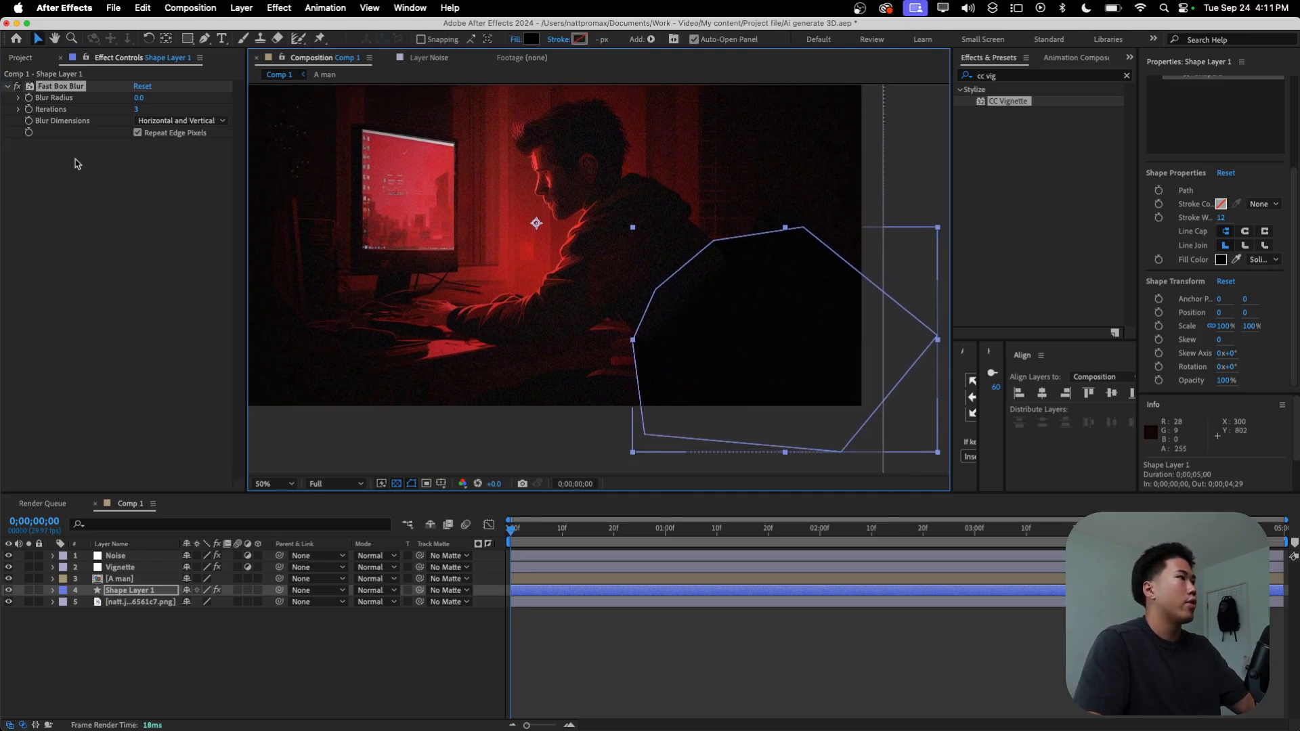
{"action": "left_click_drag", "start_coordinate": [141, 97], "coordinate": [145, 96]}
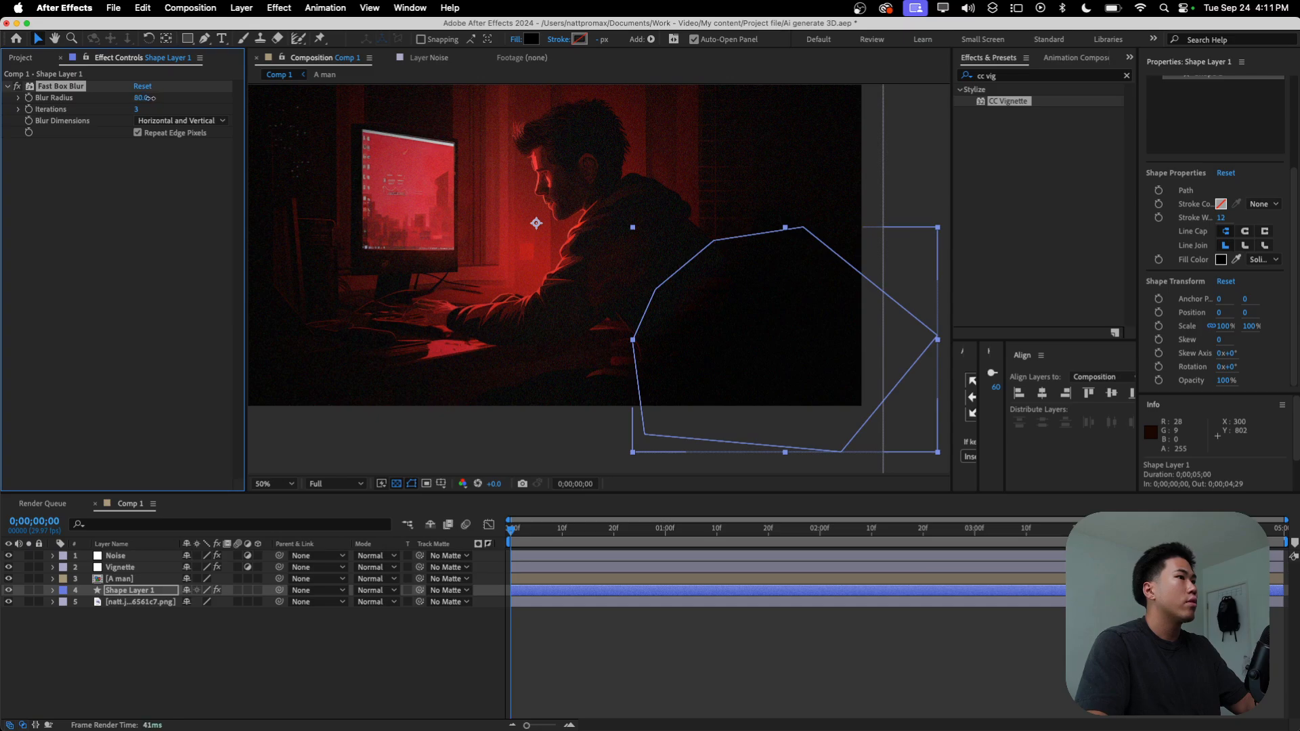
{"action": "mouse_move", "coordinate": [739, 389]}
{"action": "left_mouse_down"}
{"action": "mouse_move", "coordinate": [760, 383]}
{"action": "mouse_move", "coordinate": [752, 397]}
{"action": "left_mouse_up"}
{"action": "left_click", "coordinate": [737, 662]}
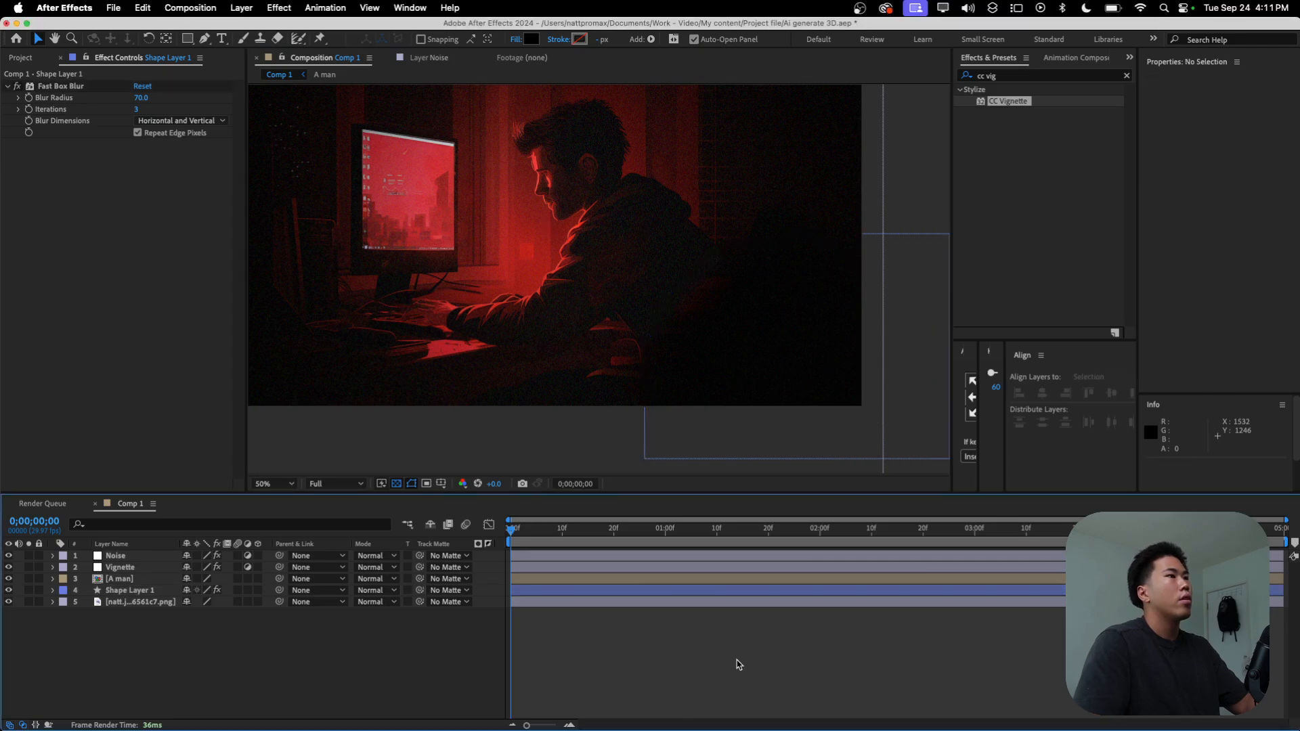
Step: Save the project, then fit the whole composition in the viewer for a short playback preview
{"action": "scroll", "coordinate": [637, 278], "scroll_direction": "down", "scroll_amount": 2}
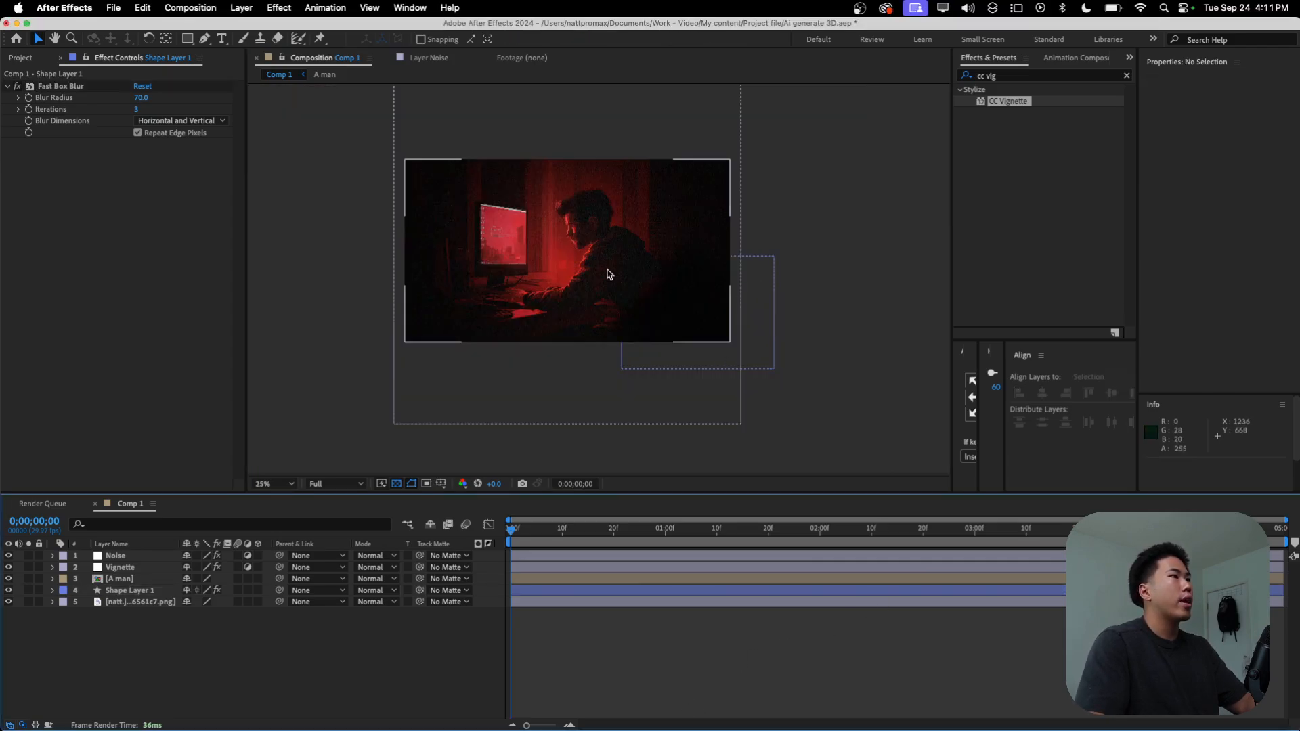
{"action": "scroll", "coordinate": [630, 278], "scroll_direction": "up", "scroll_amount": 2}
{"action": "key", "text": "super+s"}
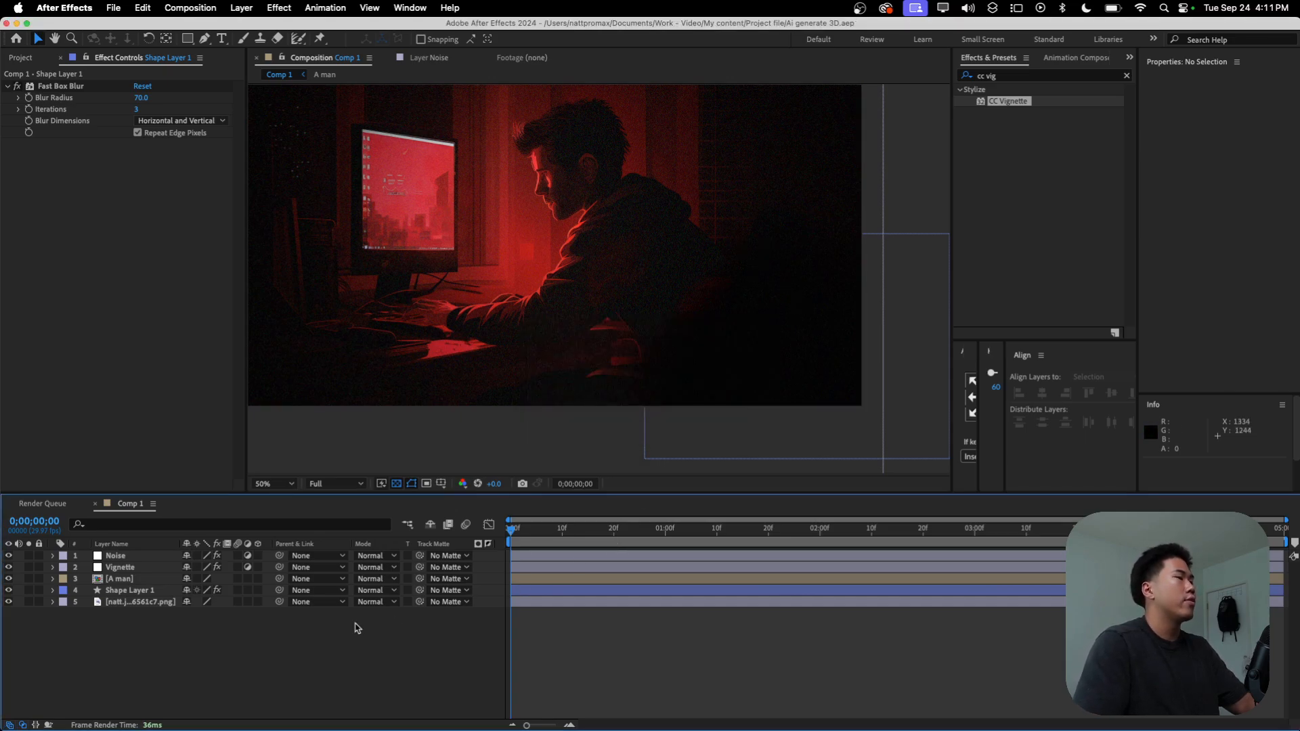
{"action": "left_click", "coordinate": [275, 484]}
{"action": "left_click", "coordinate": [292, 243]}
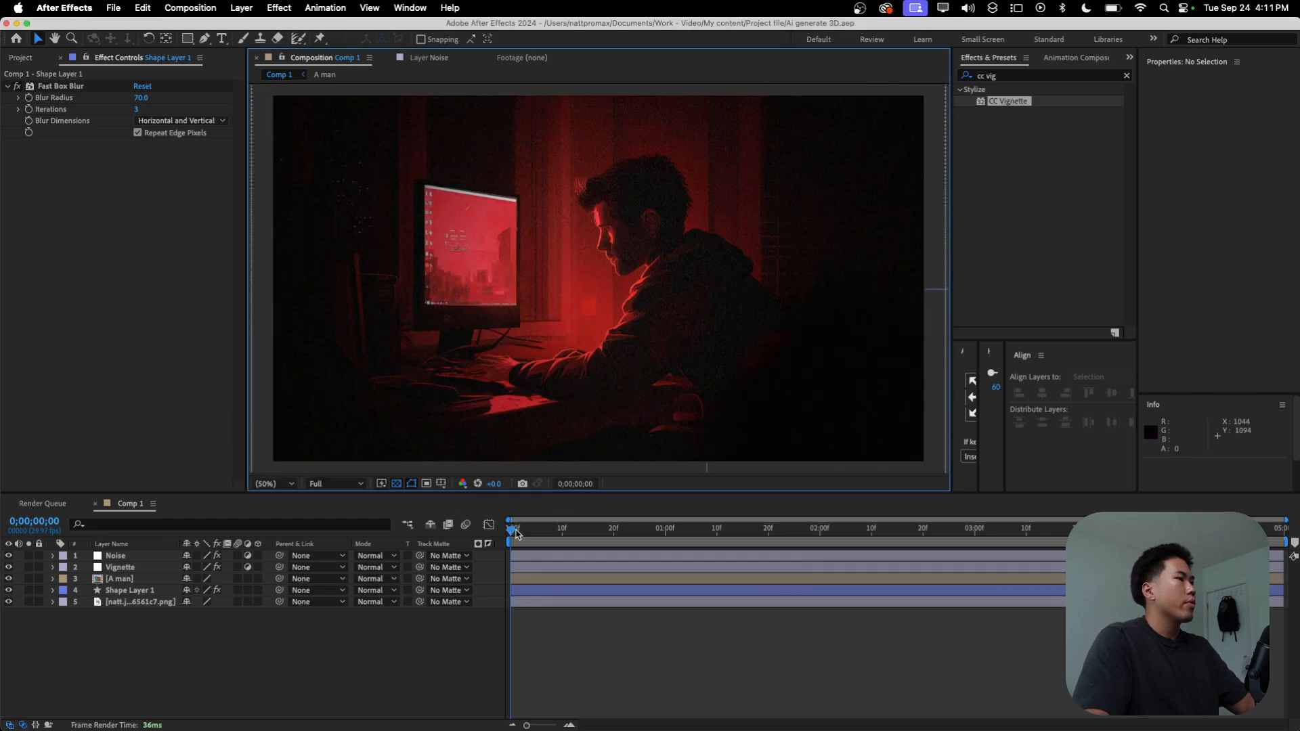
{"action": "key", "text": "space"}
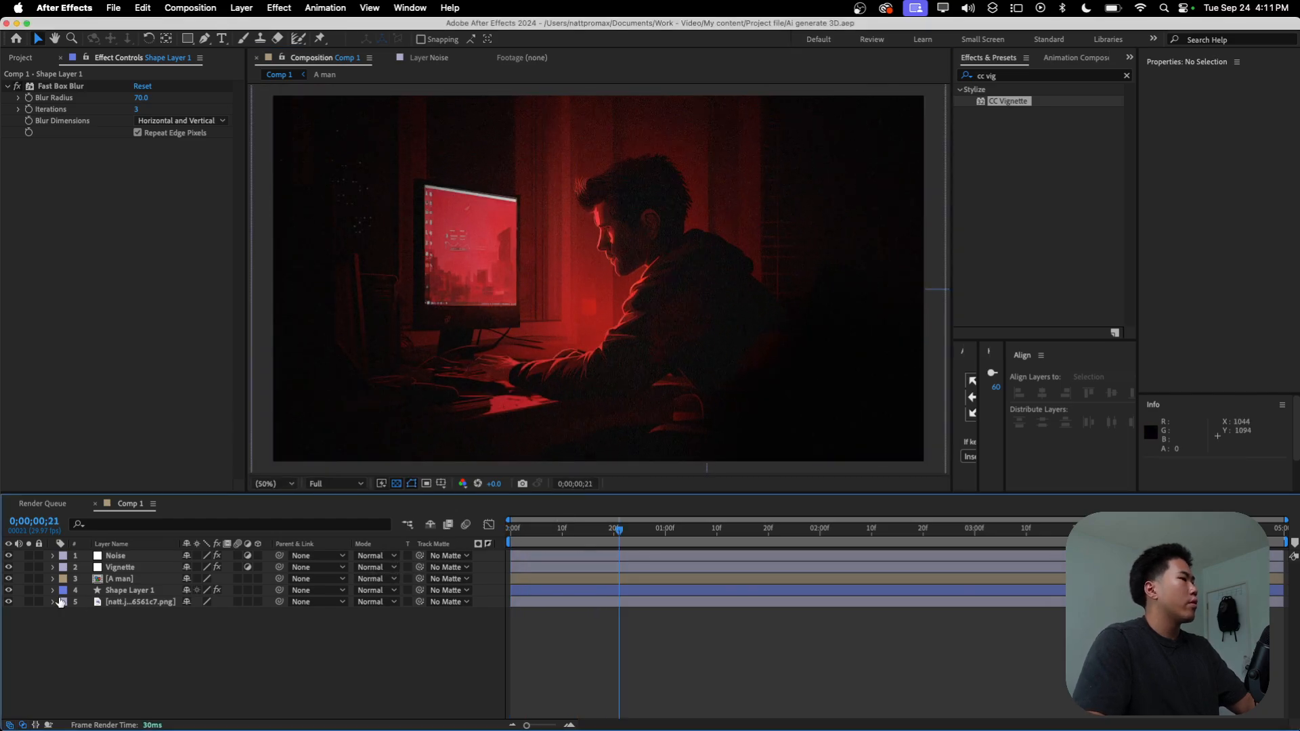
Step: Parent the black shape layer to the A man layer
{"action": "left_click", "coordinate": [166, 590]}
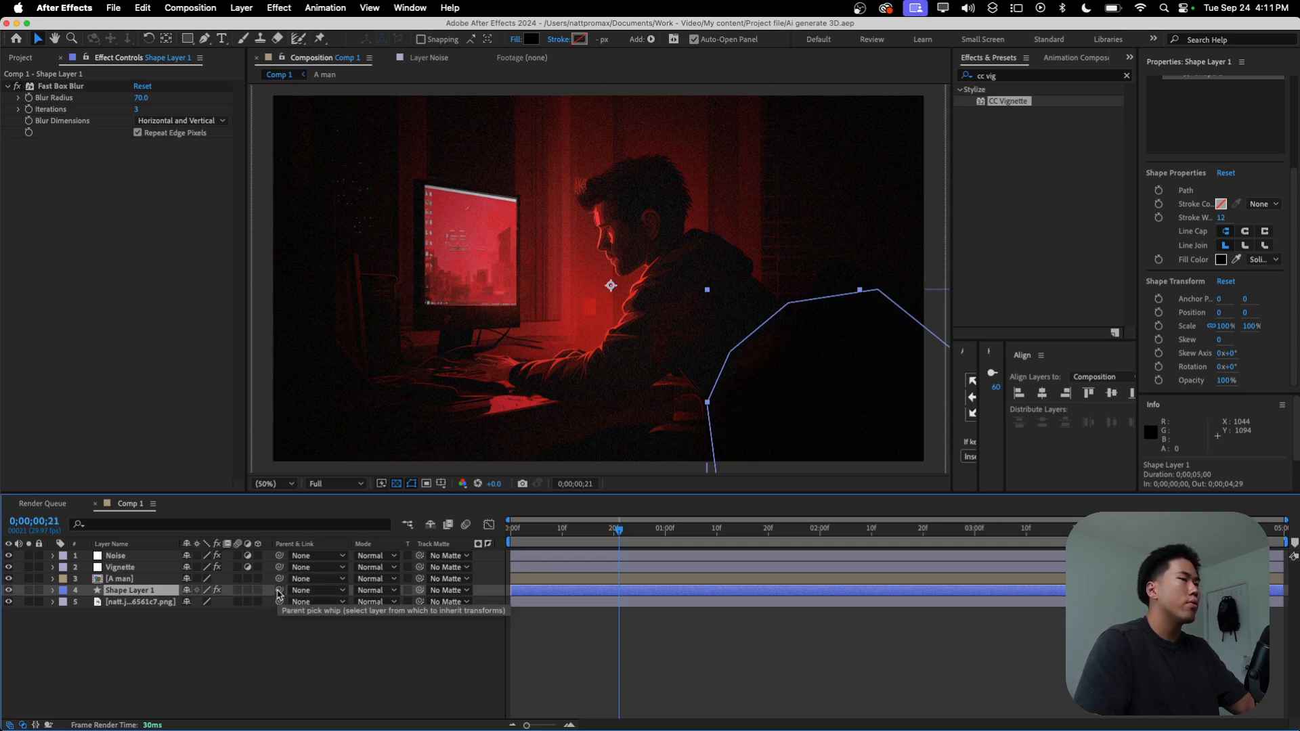
{"action": "left_click_drag", "start_coordinate": [279, 591], "coordinate": [129, 579]}
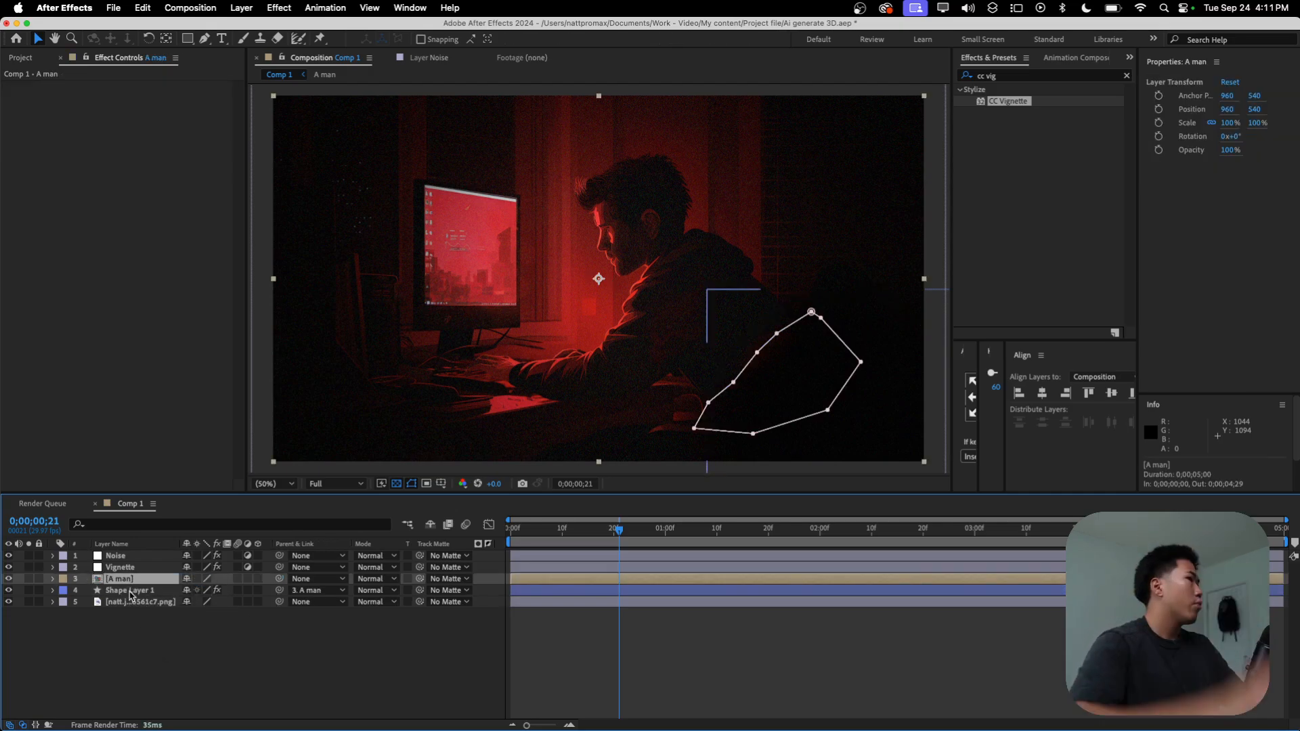
Step: Add an adjustment layer directly above the A man layer and apply the Deep Glow effect to it
{"action": "right_click", "coordinate": [116, 613]}
{"action": "mouse_move", "coordinate": [139, 557]}
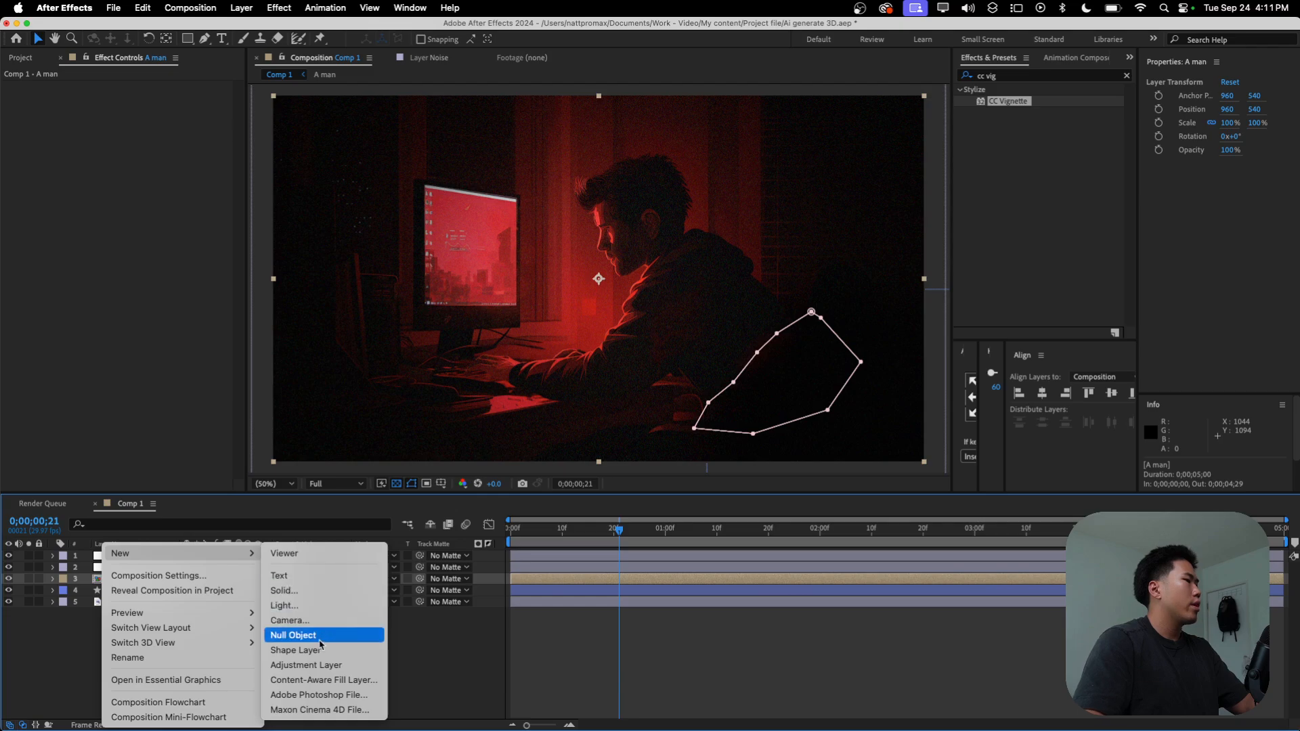
{"action": "left_click", "coordinate": [313, 667]}
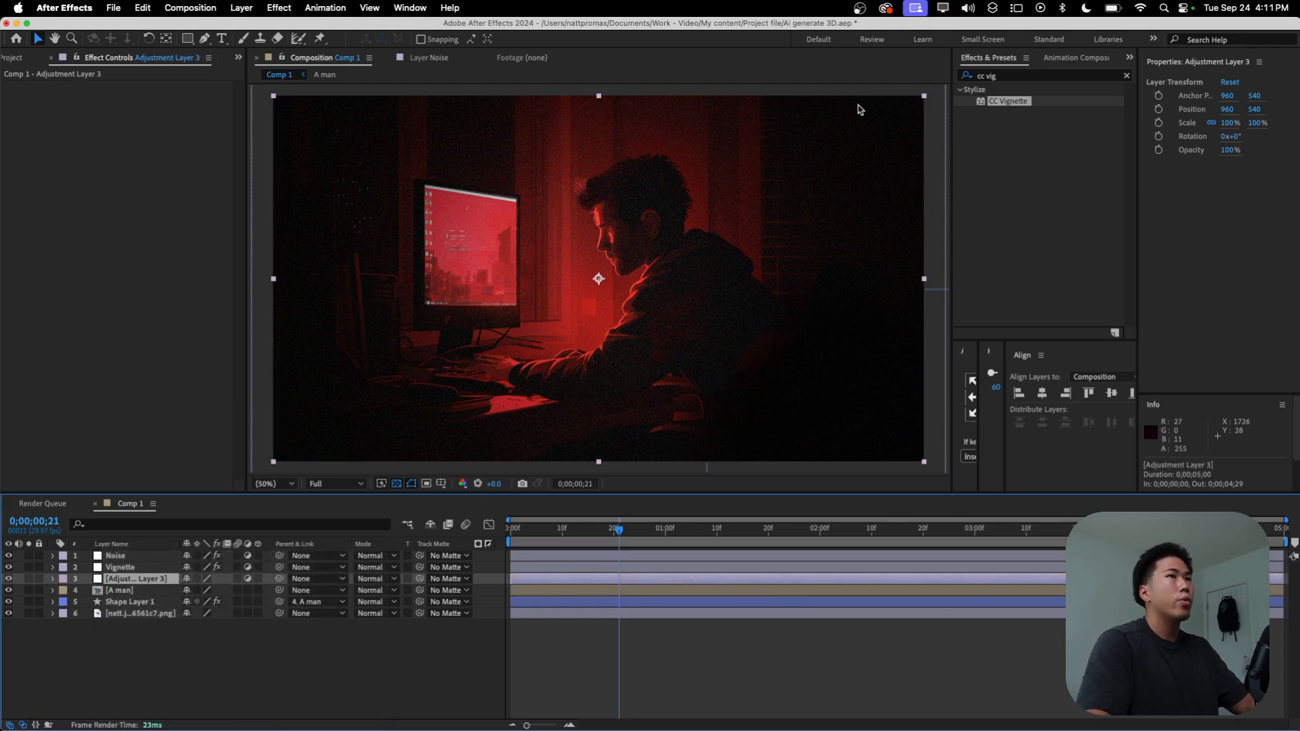
{"action": "left_click", "coordinate": [1014, 76]}
{"action": "type", "text": "deep"}
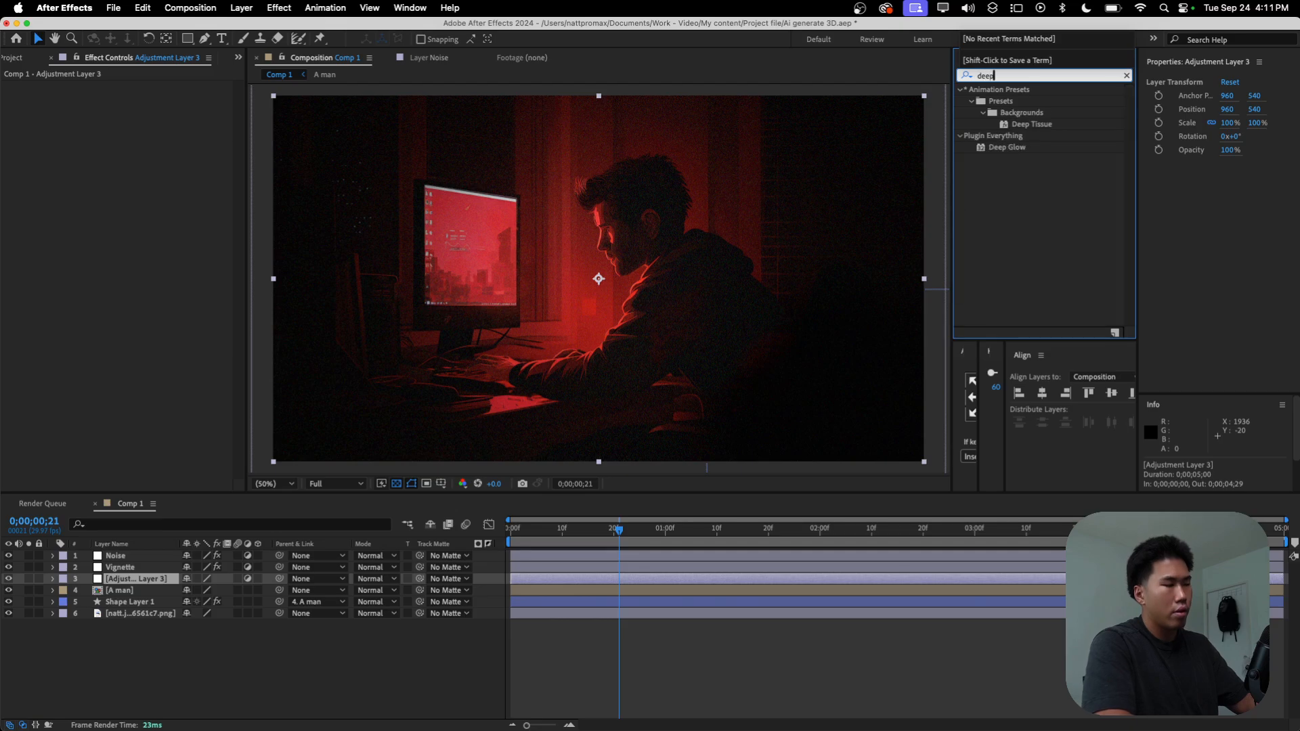
{"action": "double_click", "coordinate": [1007, 147]}
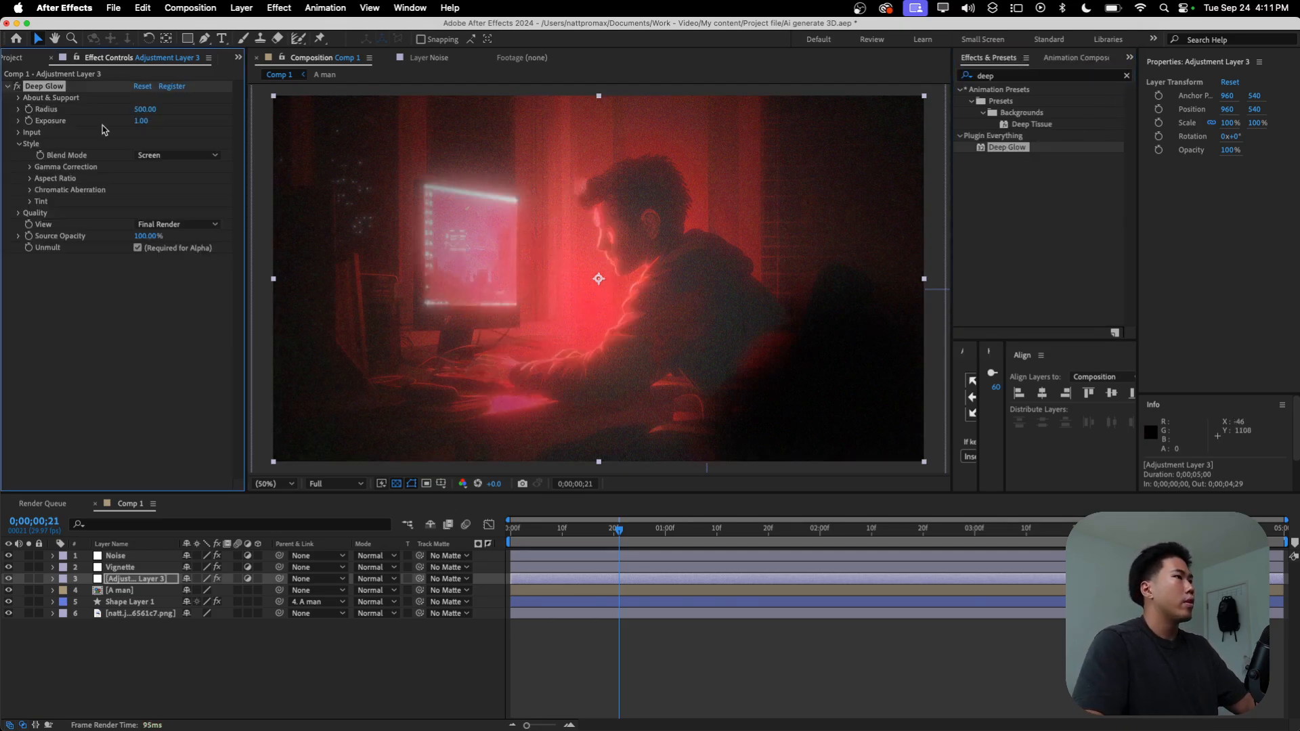
Step: Set the Deep Glow exposure to 0.14 and return the playhead to the start of the composition
{"action": "left_click_drag", "start_coordinate": [139, 123], "coordinate": [122, 126]}
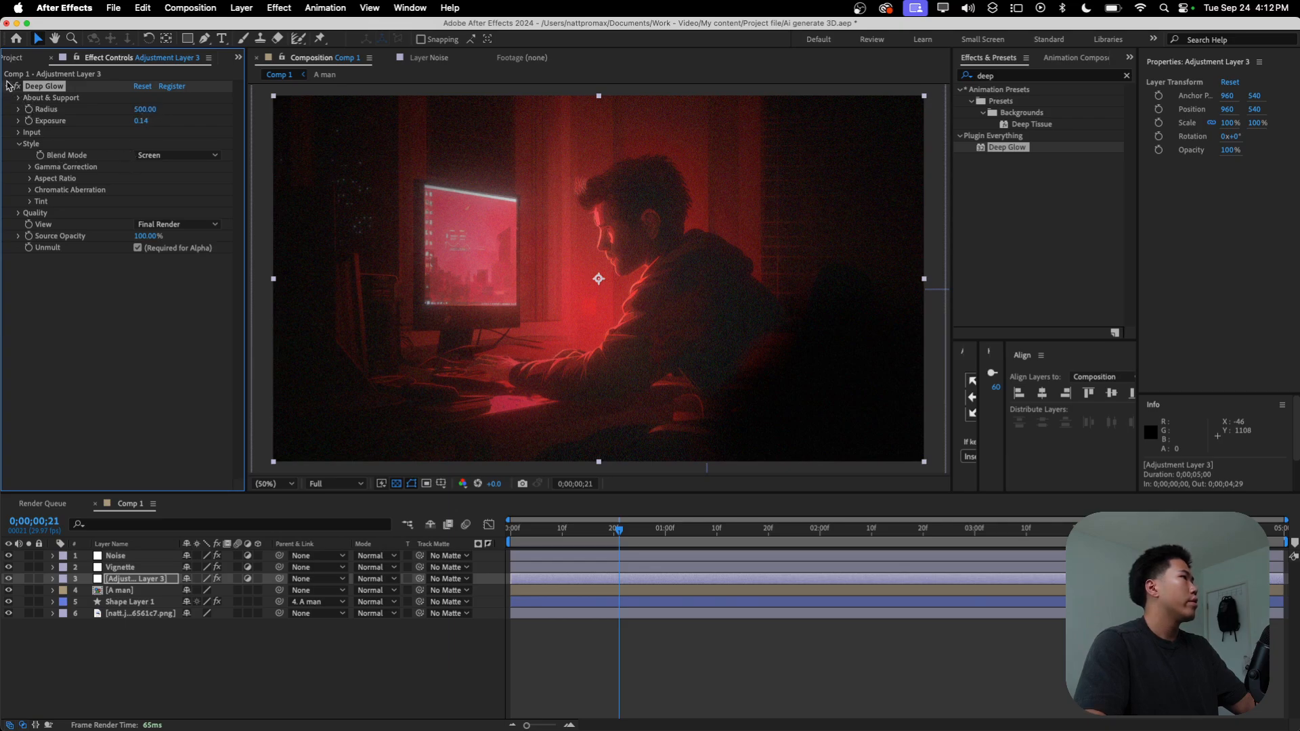
{"action": "left_click", "coordinate": [302, 501]}
{"action": "key", "text": "Home"}
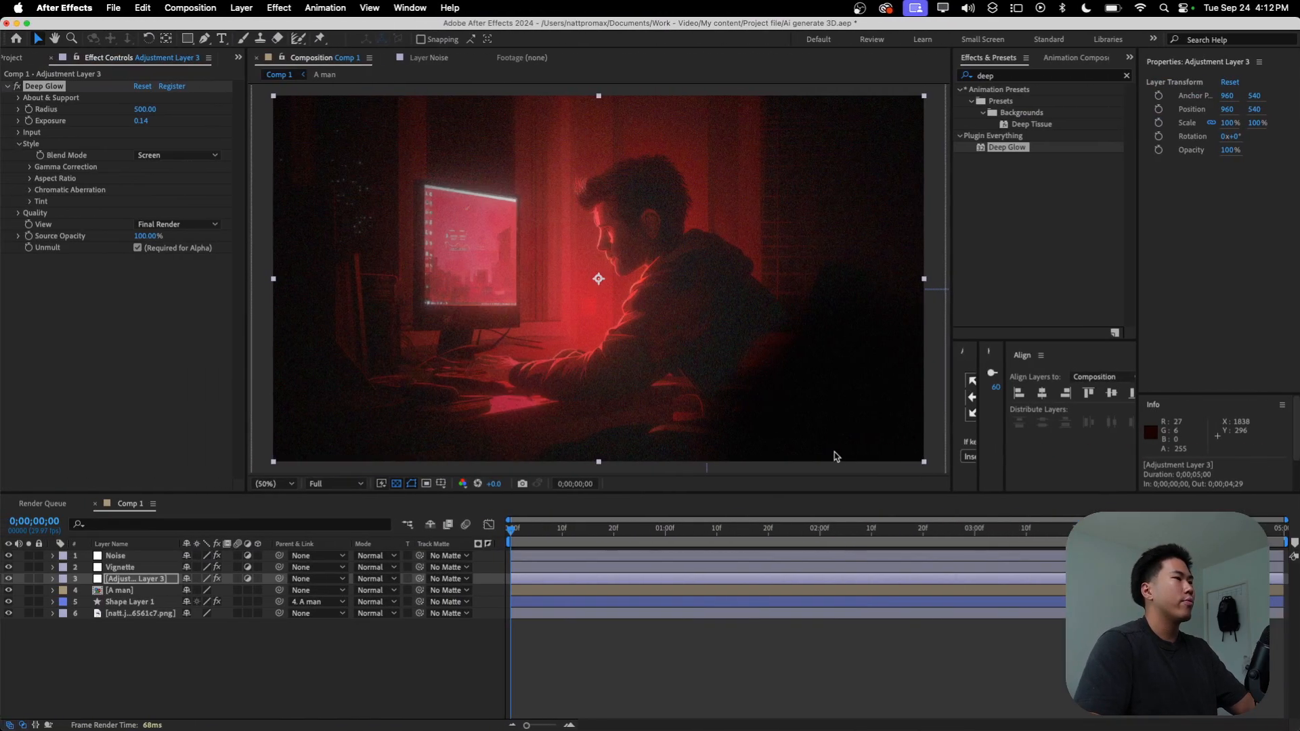
{"action": "left_click", "coordinate": [350, 693]}
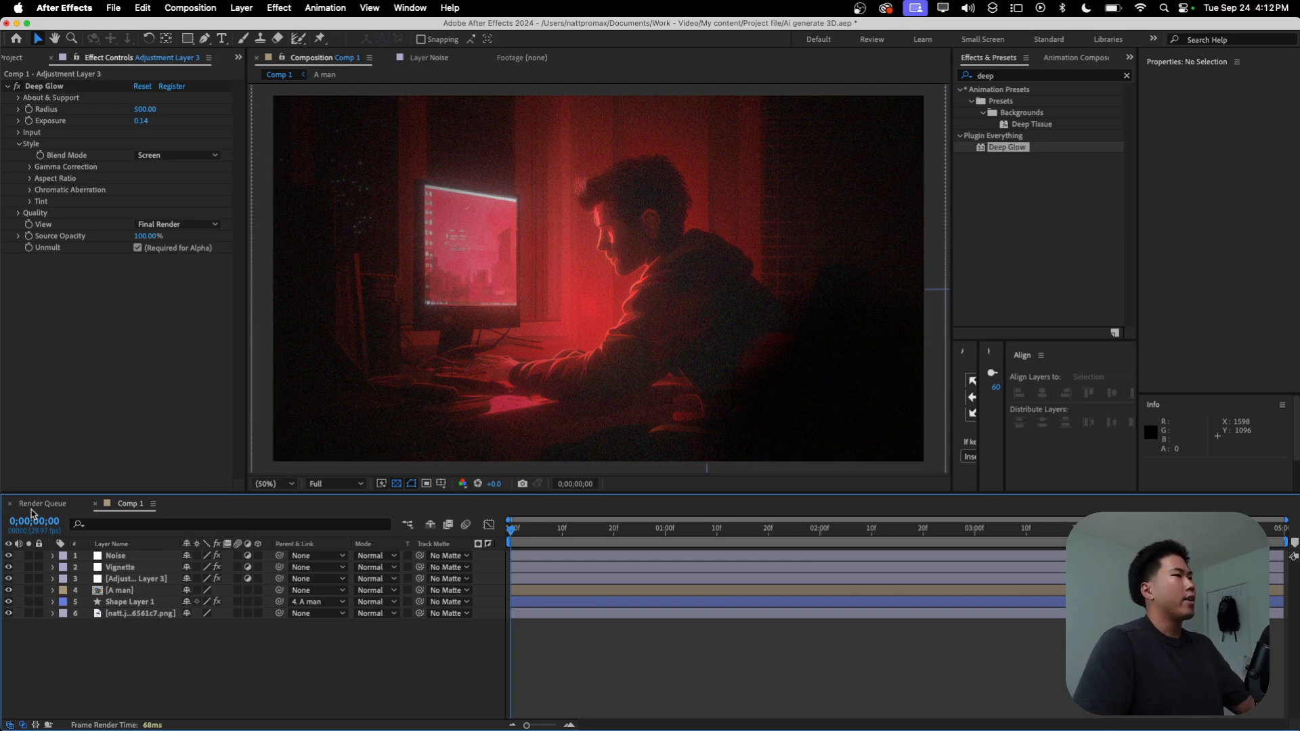
{"action": "left_click", "coordinate": [9, 87]}
{"action": "left_click", "coordinate": [777, 535]}
{"action": "left_click_drag", "start_coordinate": [778, 539], "coordinate": [228, 542]}
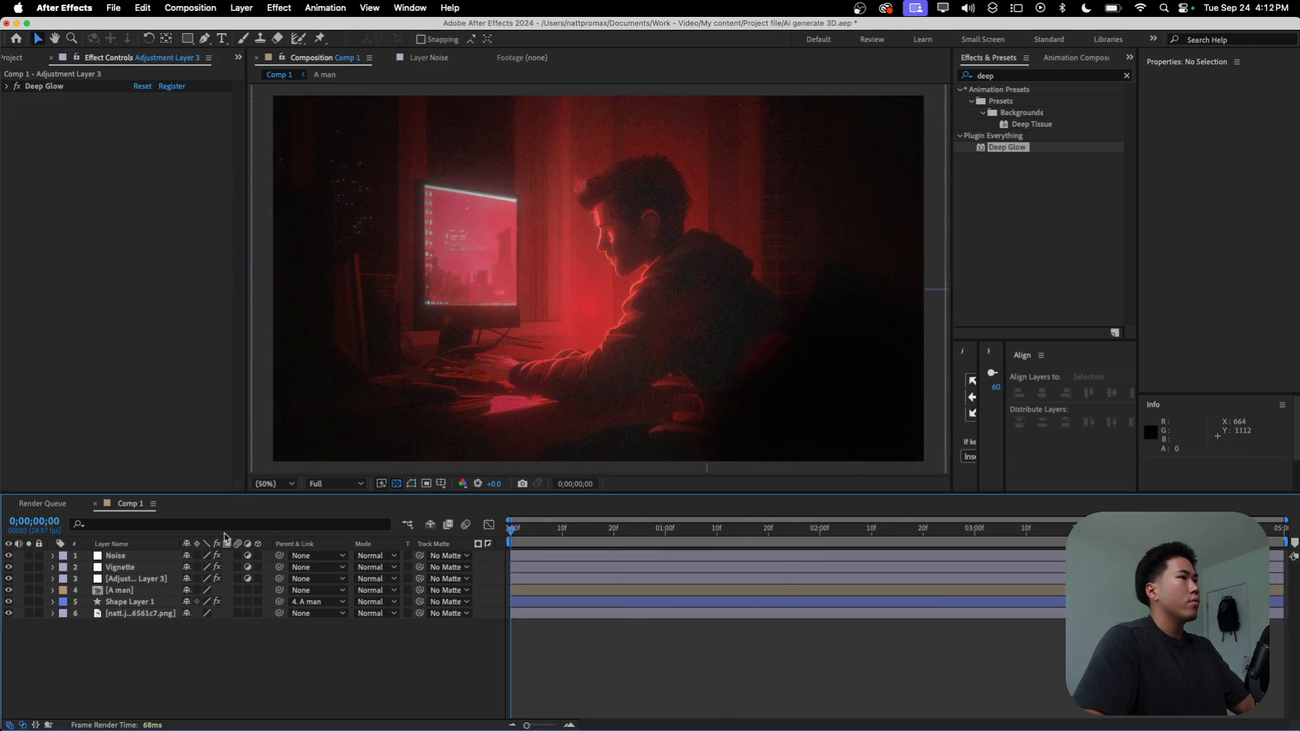
Step: Apply the Exposure effect to the illustration image layer and set its exposure to -2.16
{"action": "left_click", "coordinate": [145, 615]}
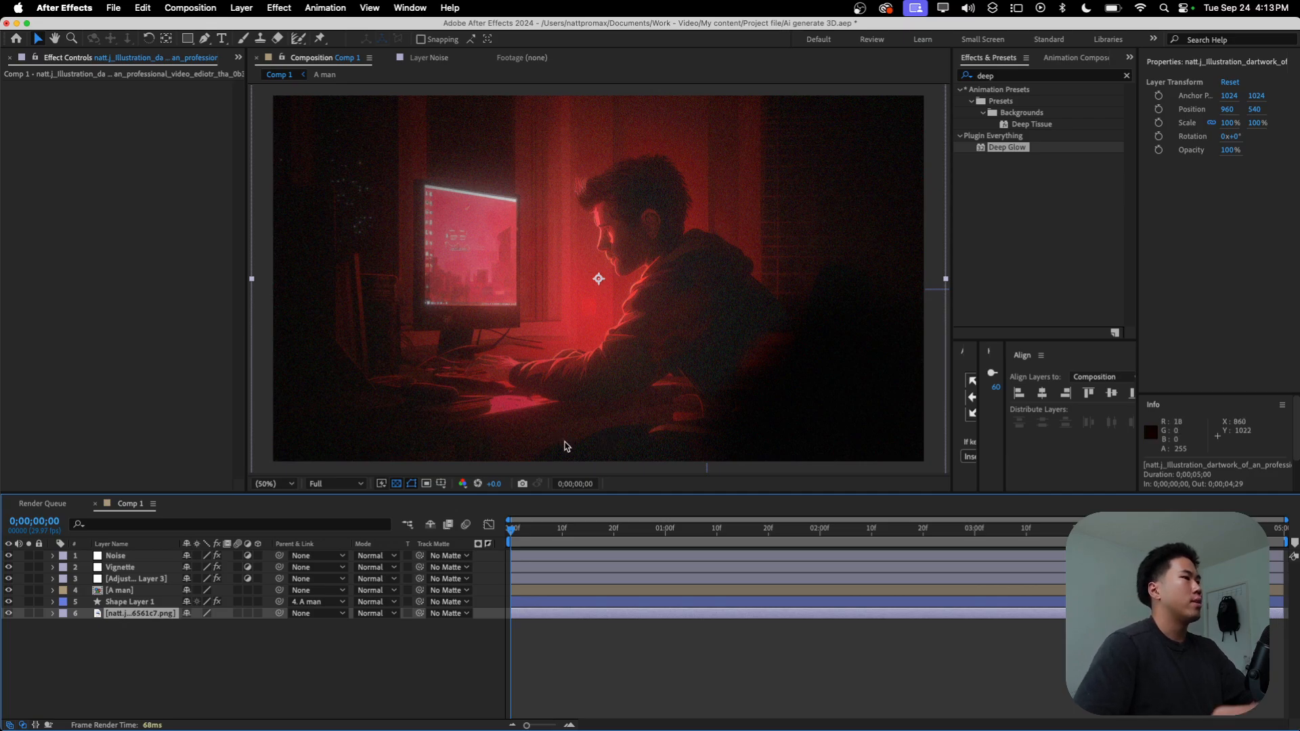
{"action": "left_click", "coordinate": [124, 630]}
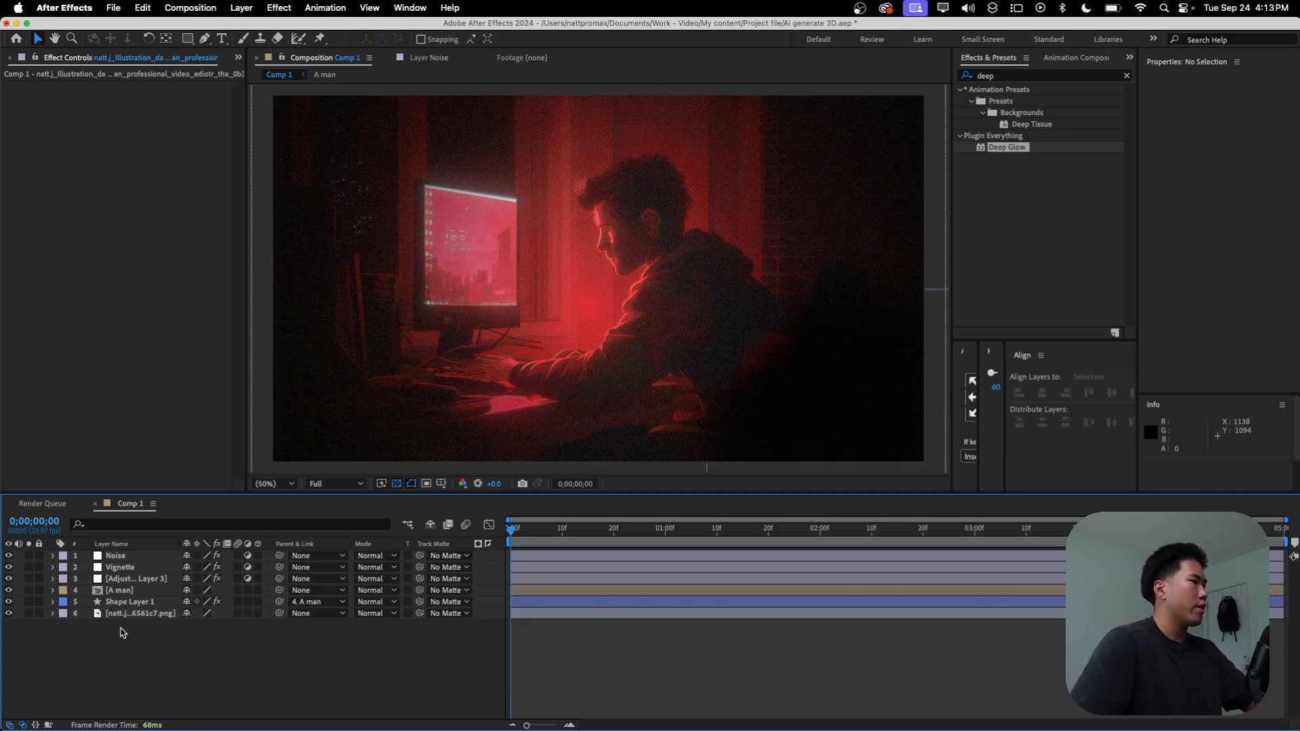
{"action": "left_click", "coordinate": [120, 613]}
{"action": "left_click", "coordinate": [1043, 76]}
{"action": "key", "text": "BackSpace"}
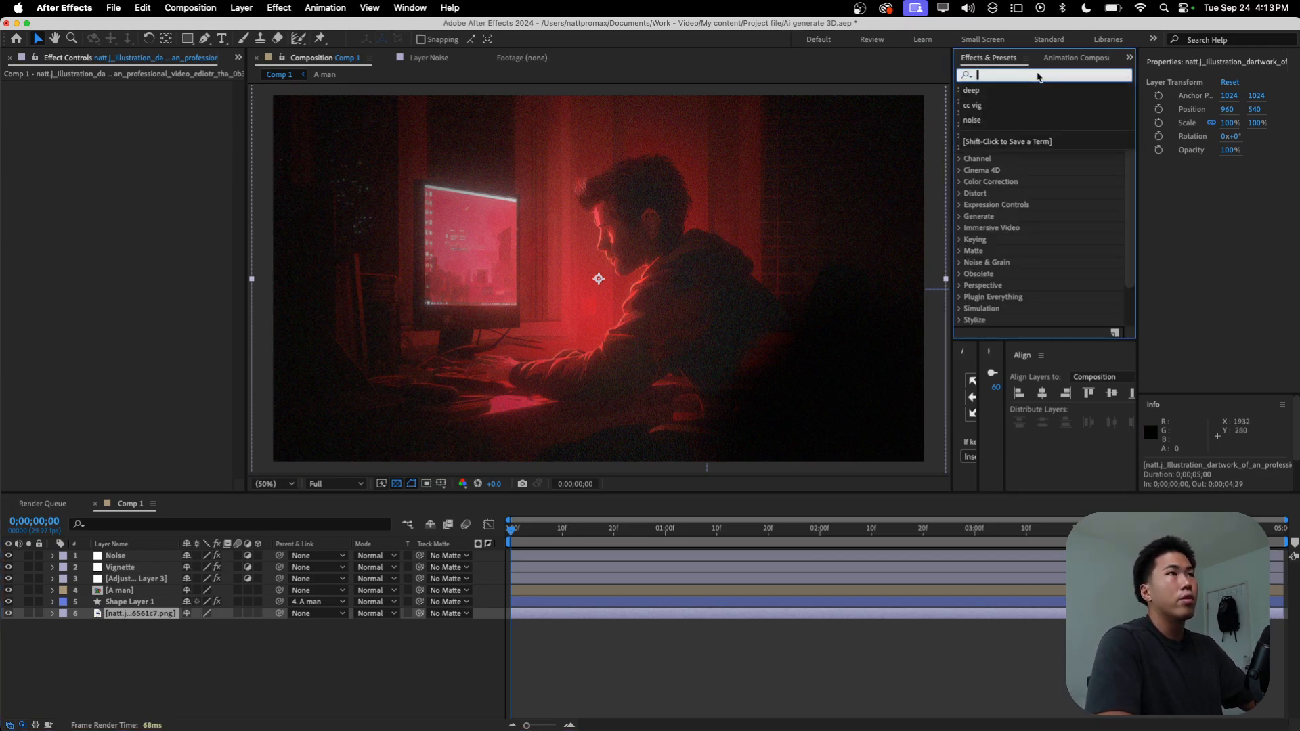
{"action": "type", "text": "expl"}
{"action": "key", "text": "BackSpace"}
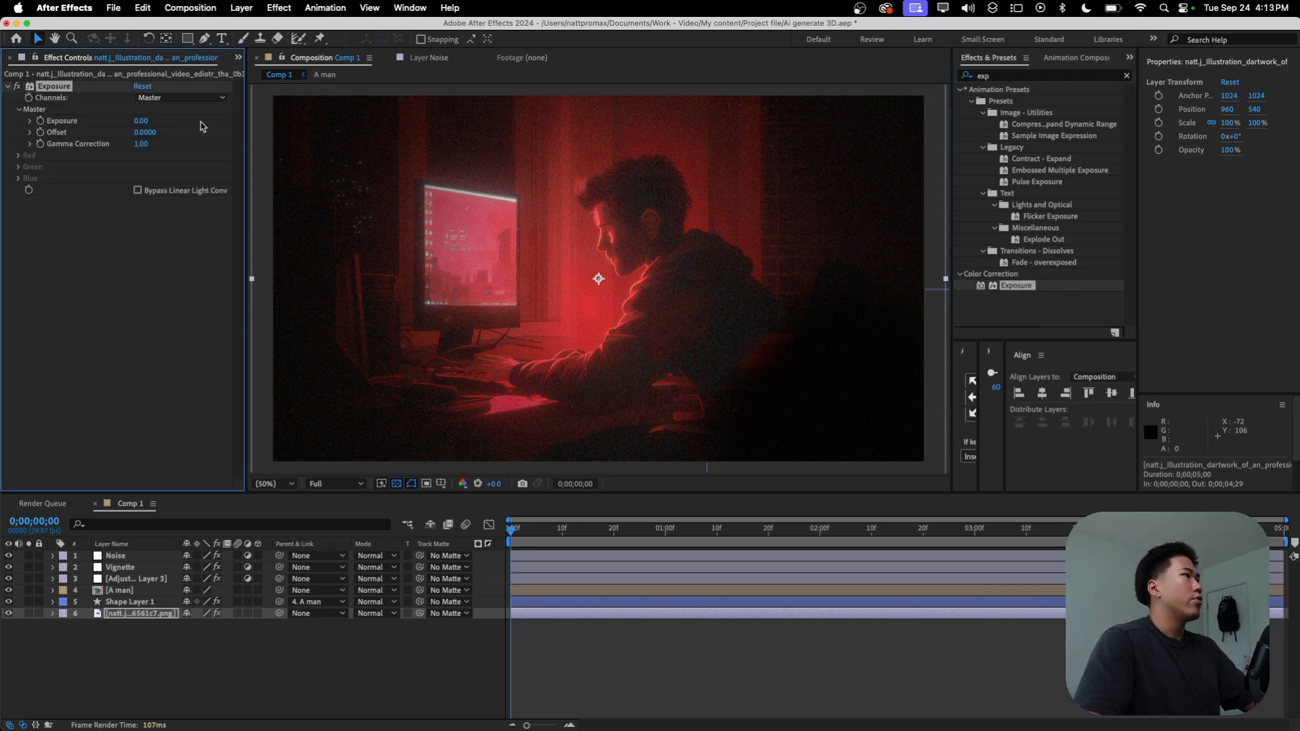
{"action": "left_click_drag", "start_coordinate": [141, 121], "coordinate": [132, 130]}
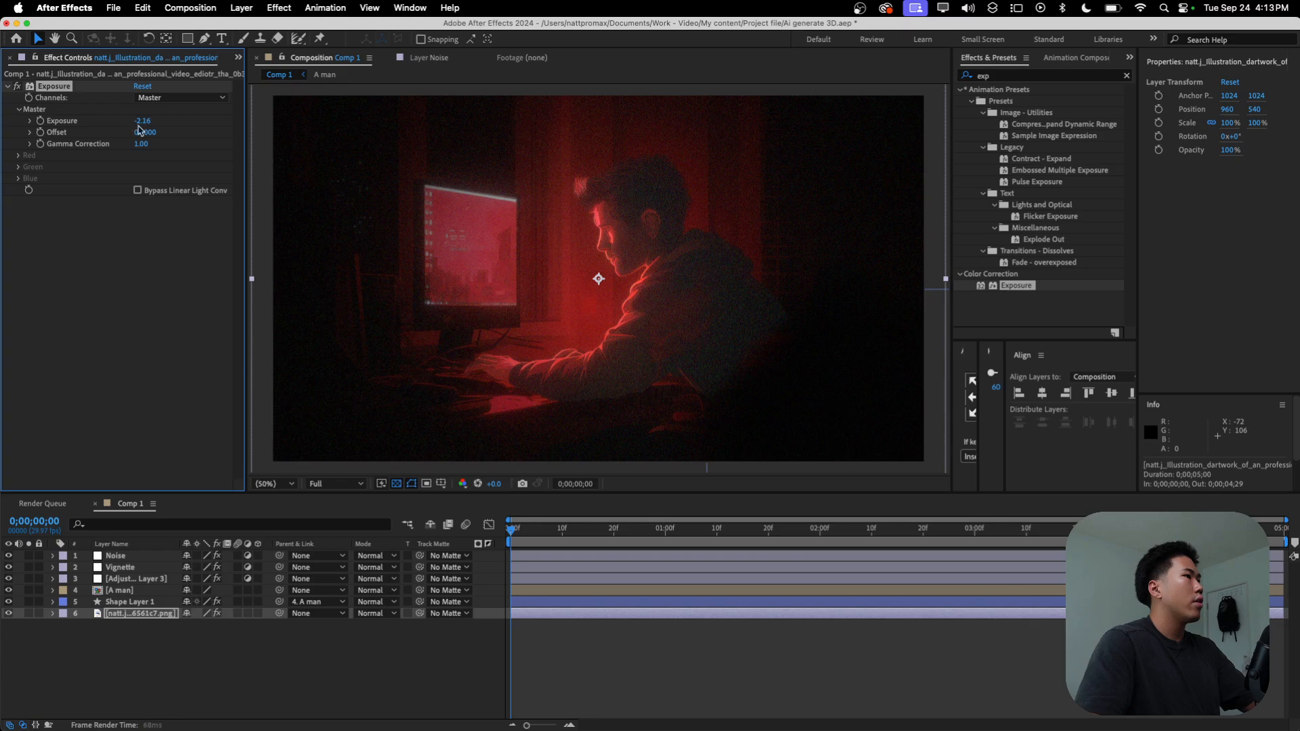
{"action": "left_click", "coordinate": [238, 687]}
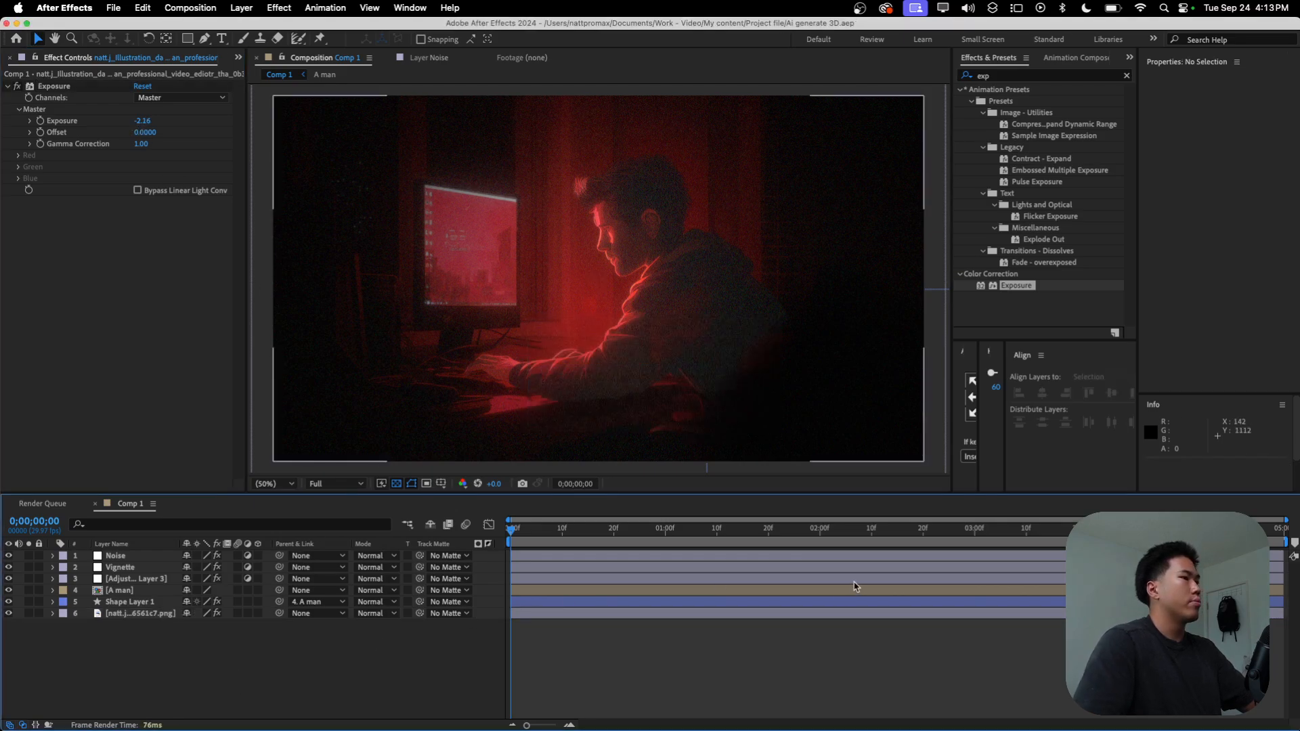
Step: Switch the timeline's layer list to show source names instead of layer names
{"action": "left_click", "coordinate": [145, 578]}
{"action": "left_click", "coordinate": [138, 545]}
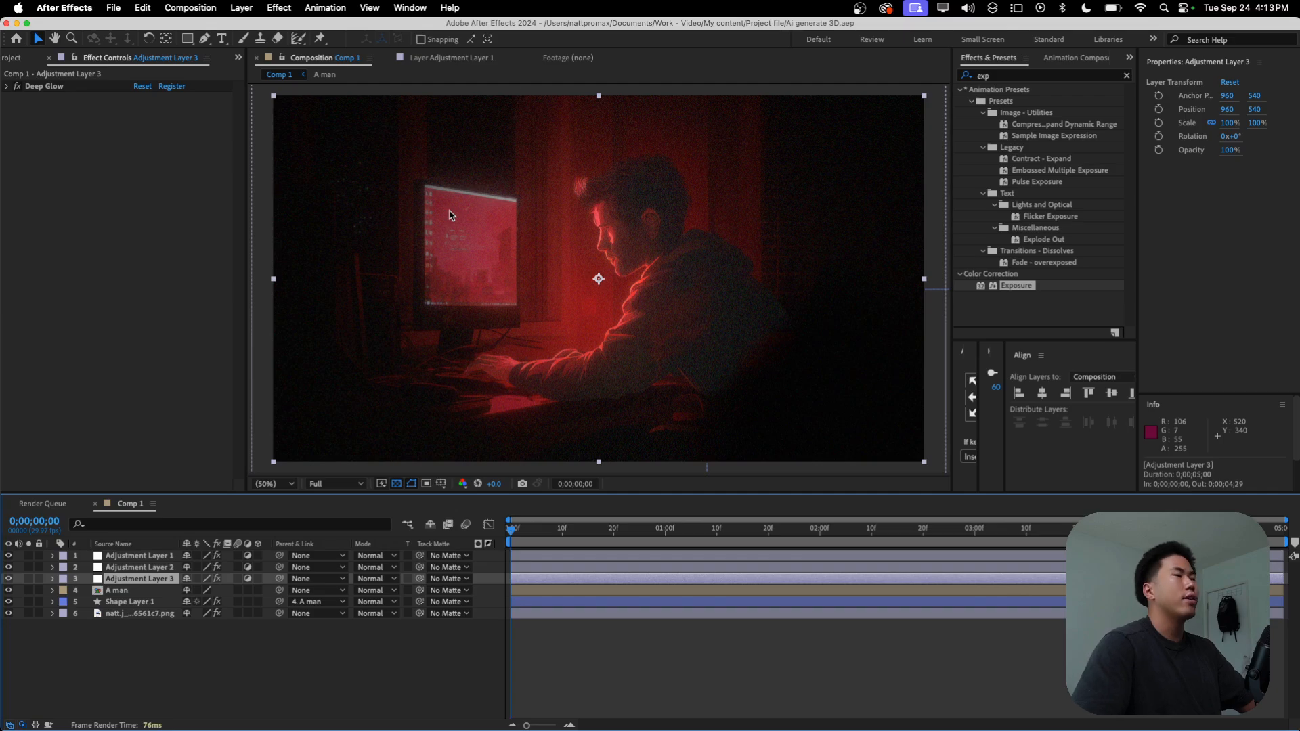
Step: Switch to the browser and view the Apex Editor community's About page, then return to its Classroom page
{"action": "key", "text": "ctrl+Right"}
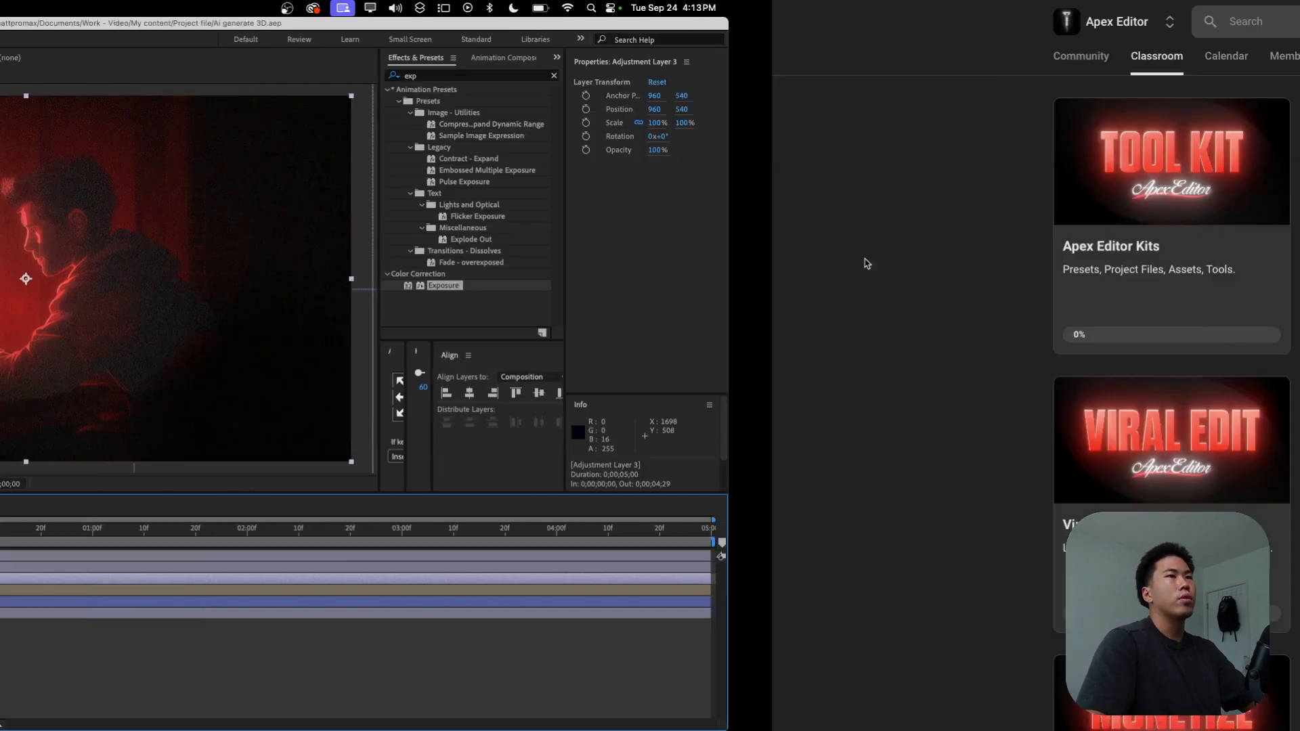
{"action": "key", "text": "ctrl+Right"}
{"action": "key", "text": "ctrl+Left"}
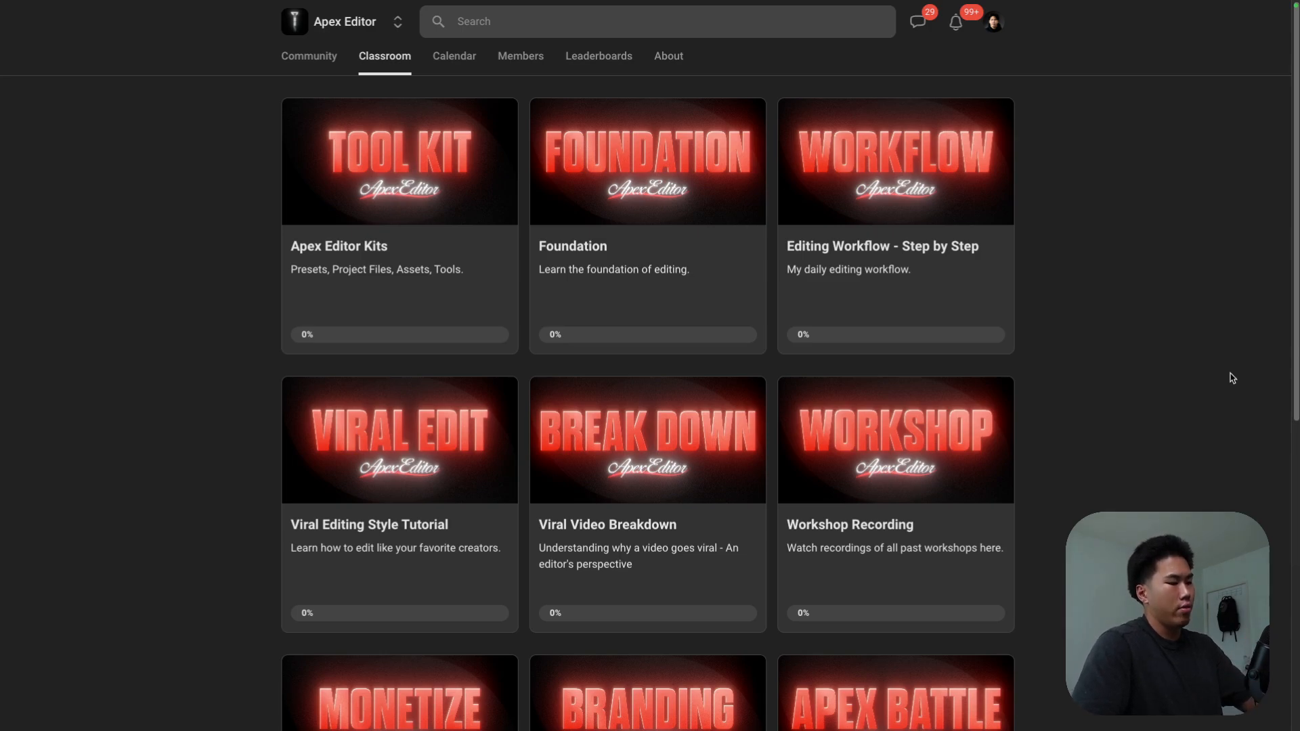
{"action": "left_click", "coordinate": [669, 55]}
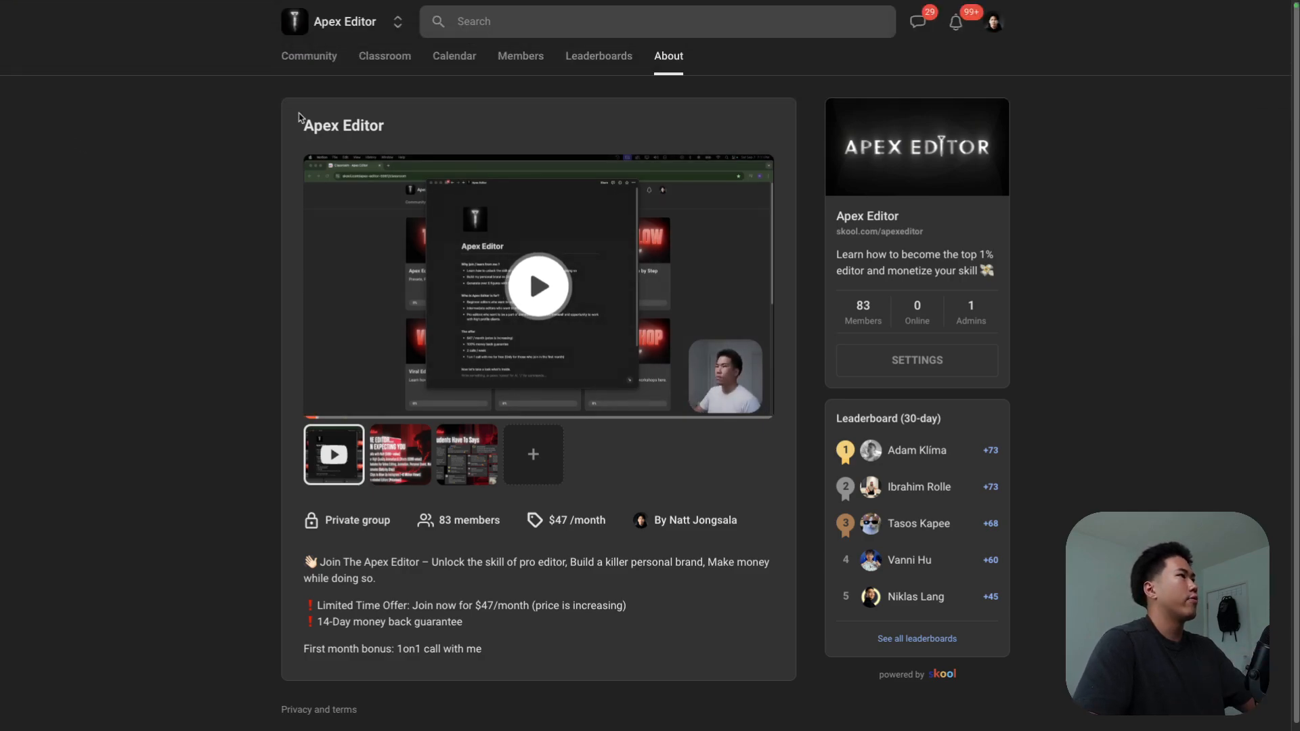
{"action": "left_click", "coordinate": [372, 57]}
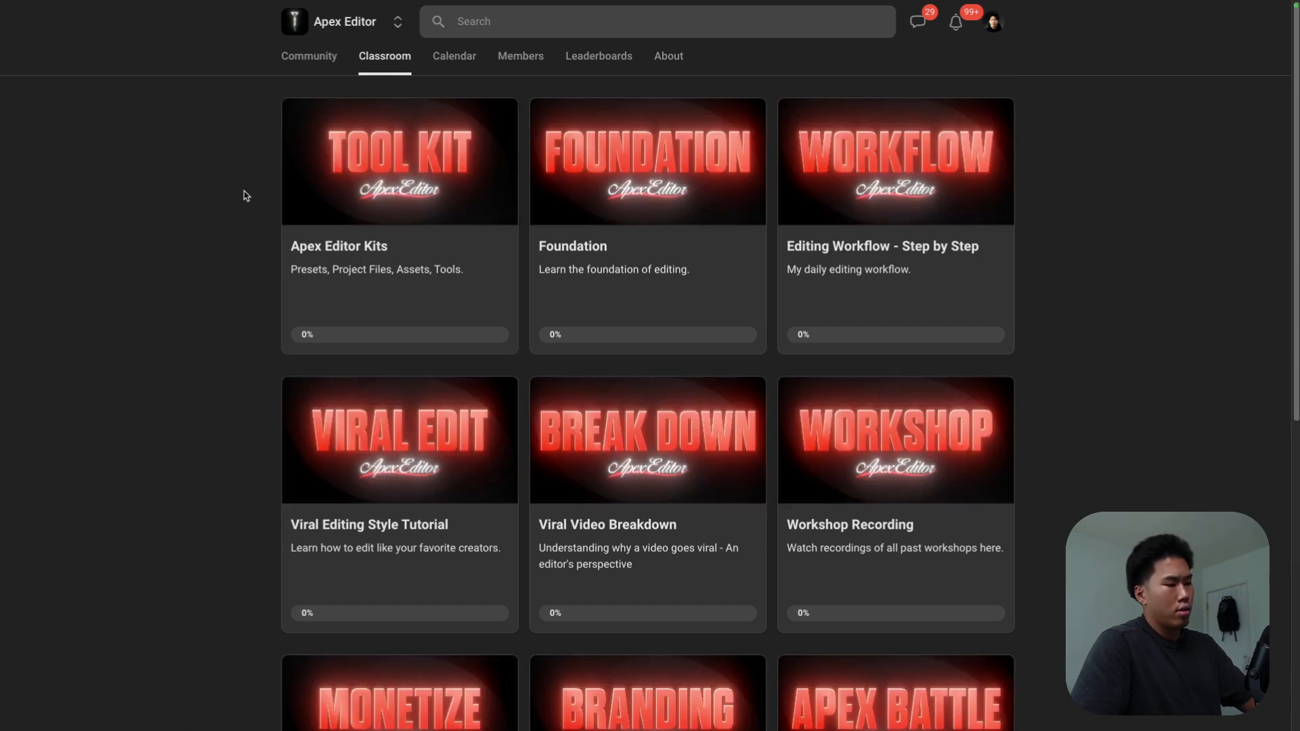
Step: Capture a full-screen screenshot of the Classroom page and place it in Comp 1 directly above the illustration layer
{"action": "left_click_drag", "start_coordinate": [1, 1], "coordinate": [137, 620]}
{"action": "key", "text": "ctrl+Left"}
{"action": "left_click", "coordinate": [144, 656]}
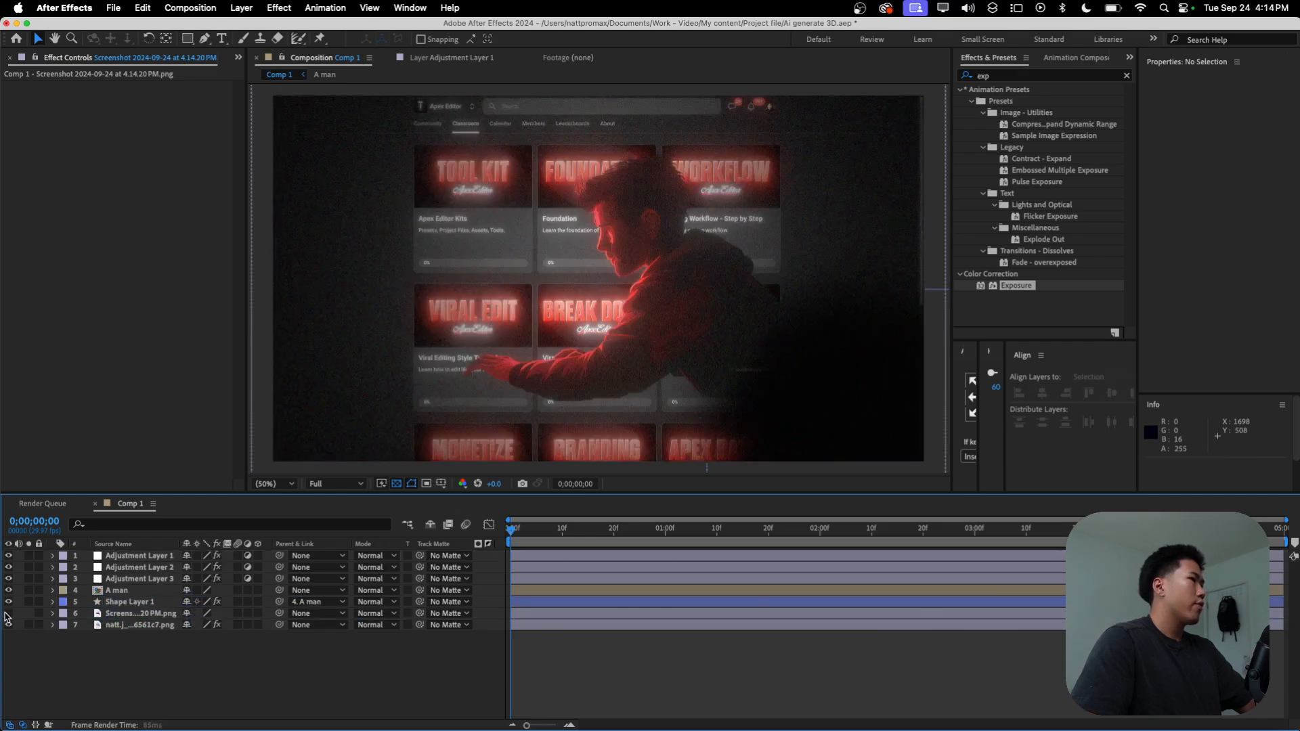
Step: Hide the screenshot layer and open the illustration layer in its own layer viewer
{"action": "left_click", "coordinate": [8, 613]}
{"action": "scroll", "coordinate": [397, 278], "scroll_direction": "up", "scroll_amount": 2}
{"action": "left_click_drag", "start_coordinate": [505, 296], "coordinate": [672, 132]}
{"action": "double_click", "coordinate": [135, 625]}
Step: Draw a closed four-point Pen tool mask on the illustration layer along the corners of the monitor's screen
{"action": "scroll", "coordinate": [663, 253], "scroll_direction": "up", "scroll_amount": 1}
{"action": "left_click_drag", "start_coordinate": [644, 274], "coordinate": [614, 108]}
{"action": "scroll", "coordinate": [623, 256], "scroll_direction": "up", "scroll_amount": 2}
{"action": "left_click", "coordinate": [205, 39]}
{"action": "left_click", "coordinate": [379, 78]}
{"action": "left_click", "coordinate": [746, 140]}
{"action": "scroll", "coordinate": [748, 258], "scroll_direction": "down", "scroll_amount": 5}
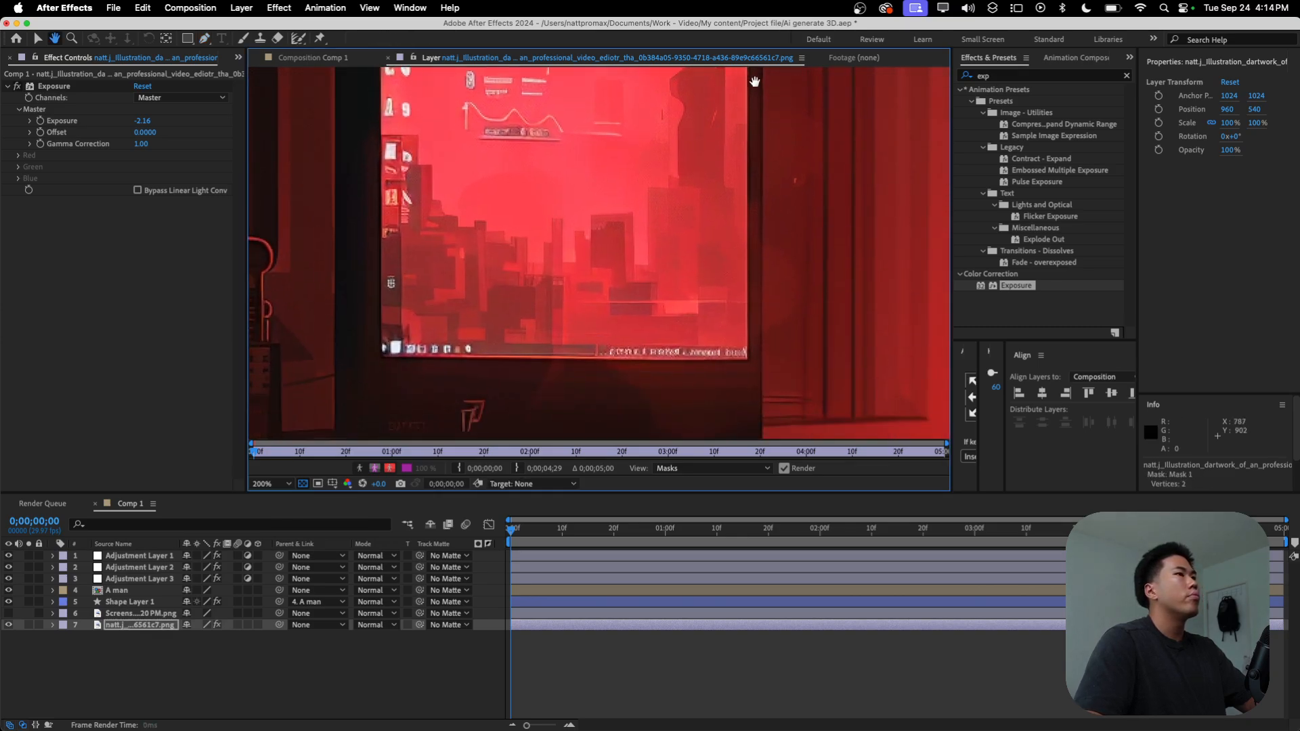
{"action": "left_click", "coordinate": [746, 358]}
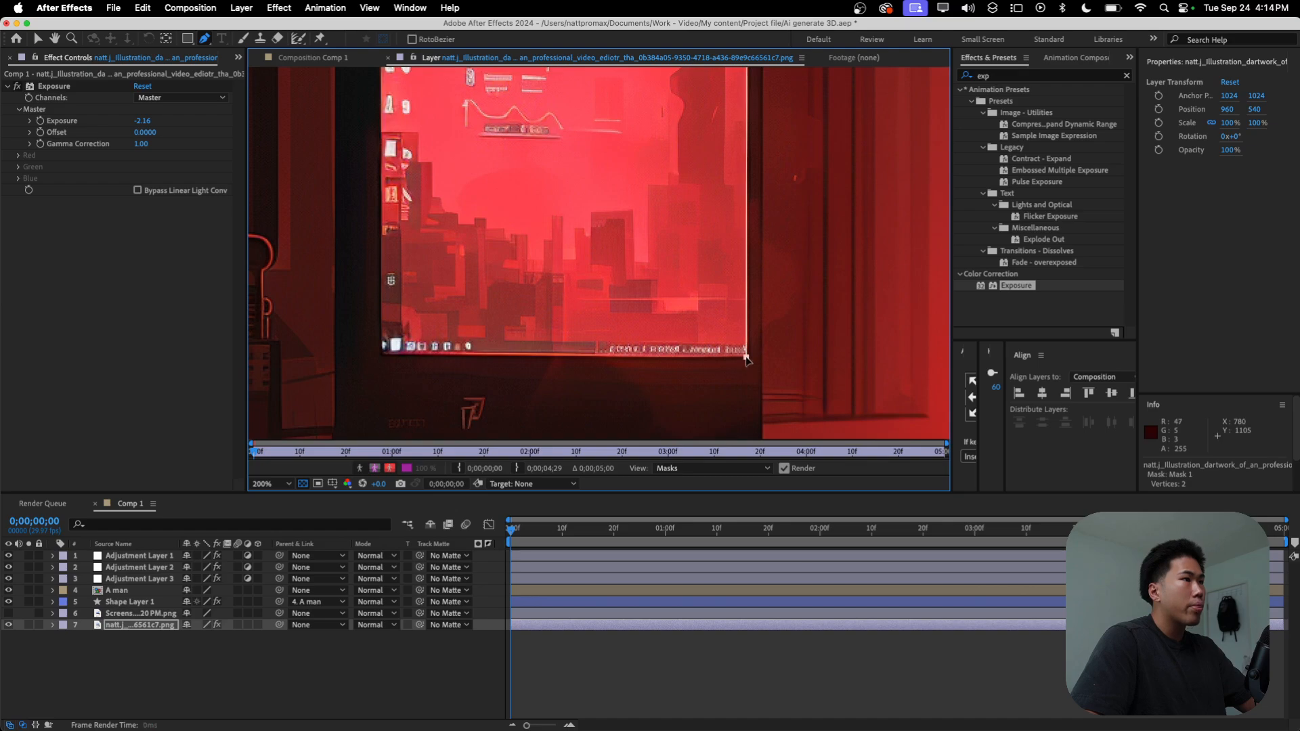
{"action": "left_click", "coordinate": [384, 359]}
{"action": "scroll", "coordinate": [384, 359], "scroll_direction": "up", "scroll_amount": 5}
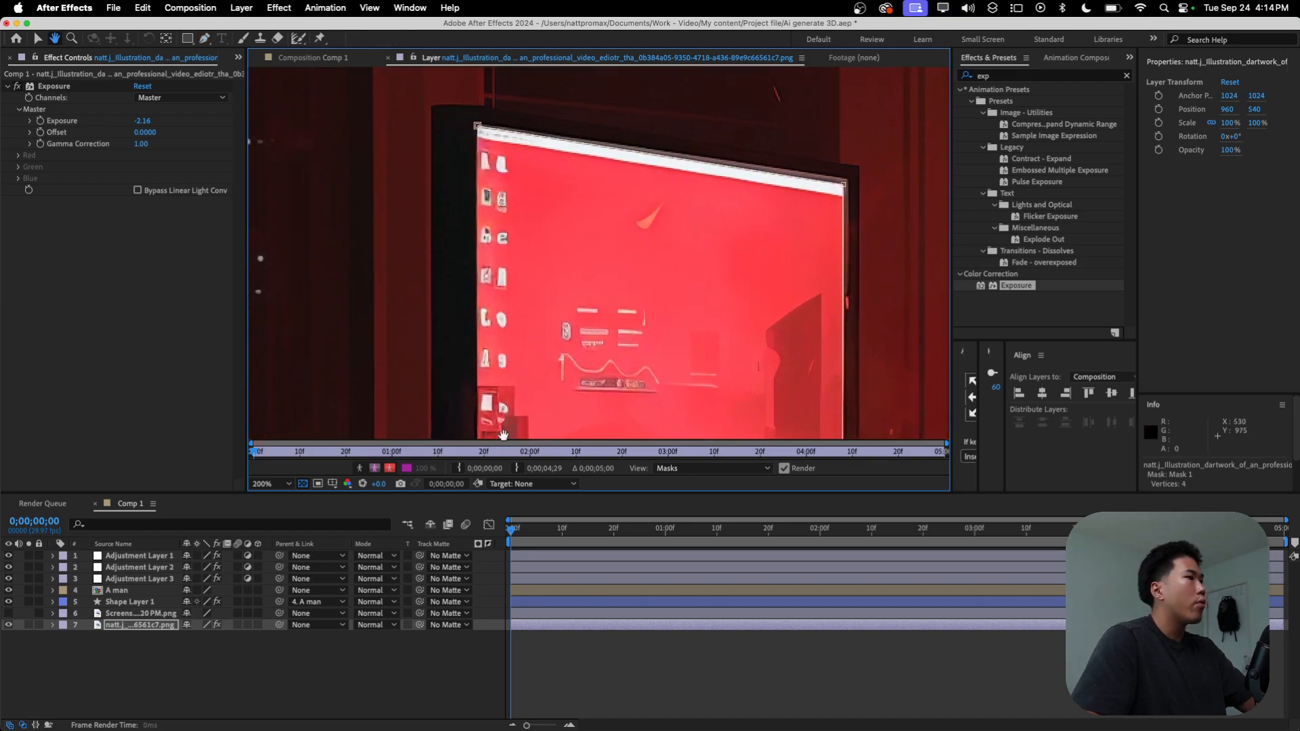
{"action": "left_click", "coordinate": [478, 126]}
Step: Reveal the illustration layer's mask properties and invert Mask 1 so the monitor's screen area is cut out
{"action": "scroll", "coordinate": [681, 260], "scroll_direction": "down", "scroll_amount": 1}
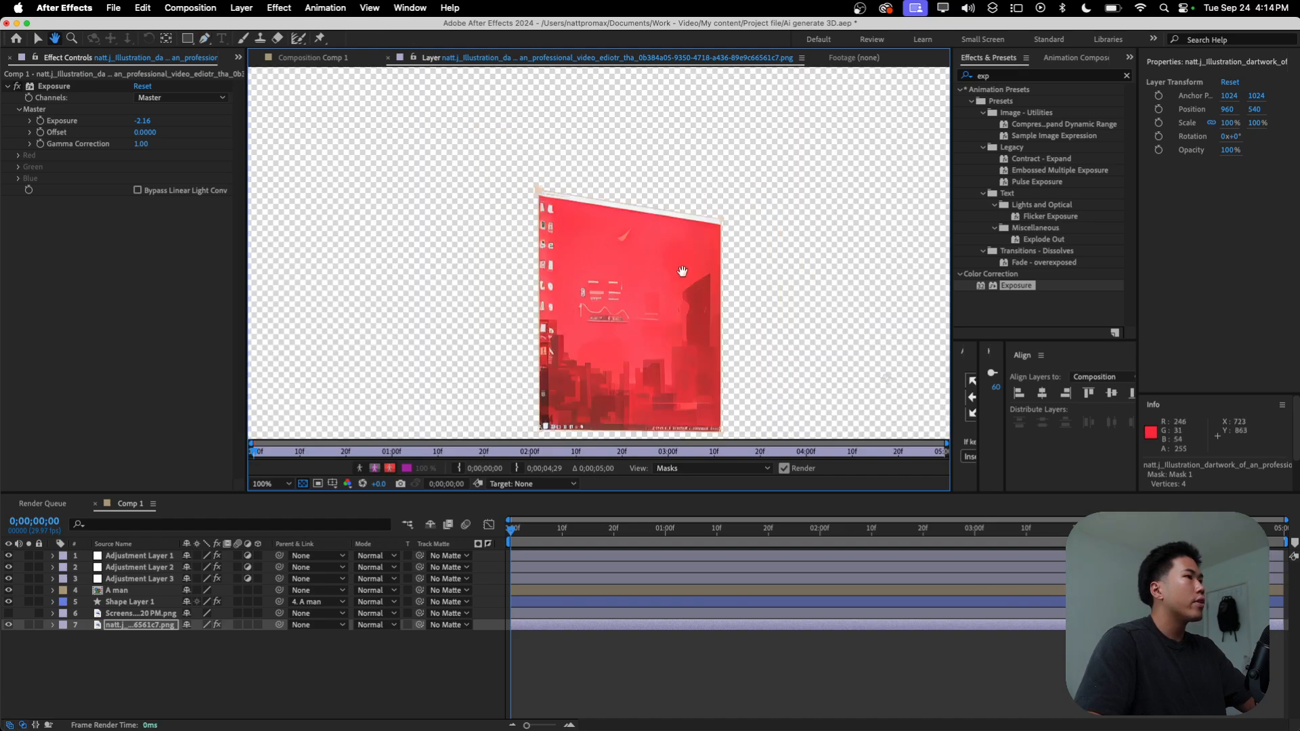
{"action": "left_click_drag", "start_coordinate": [682, 261], "coordinate": [651, 141]}
{"action": "scroll", "coordinate": [623, 257], "scroll_direction": "up", "scroll_amount": 1}
{"action": "key", "text": "g"}
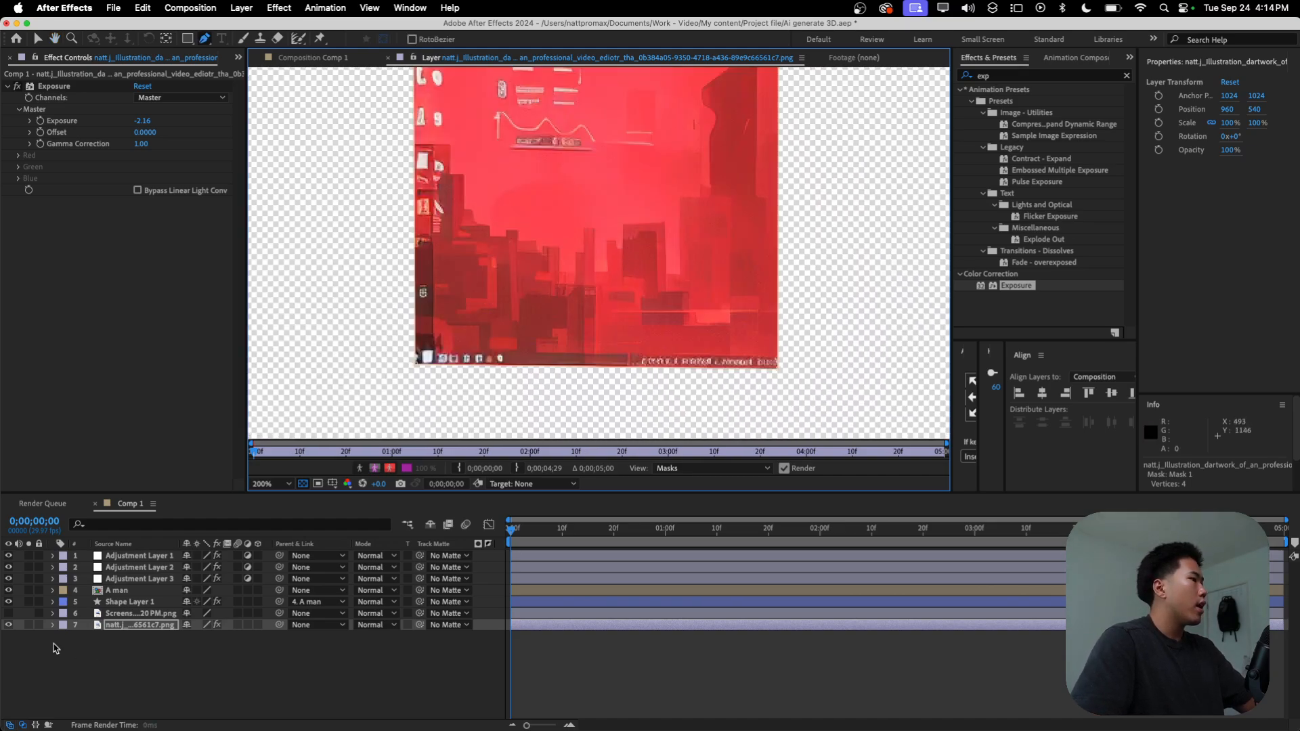
{"action": "key", "text": "m"}
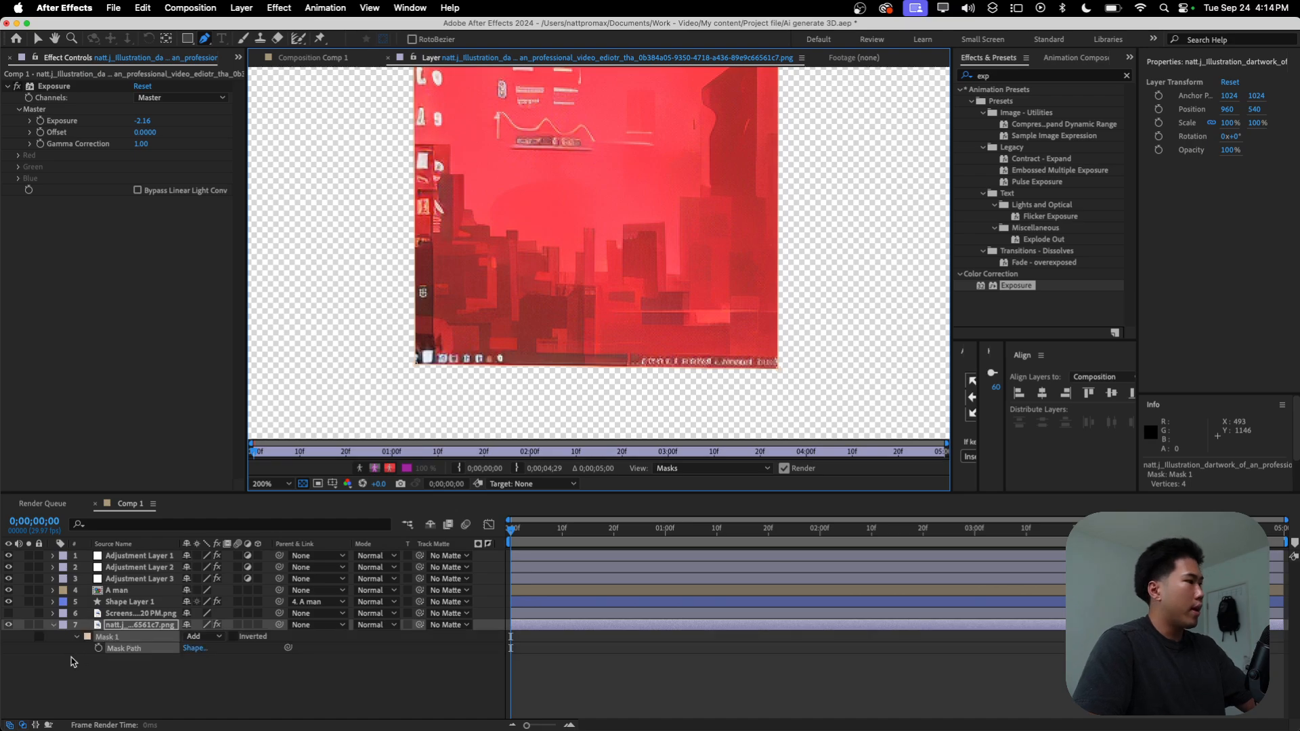
{"action": "left_click", "coordinate": [232, 637]}
{"action": "left_click", "coordinate": [269, 705]}
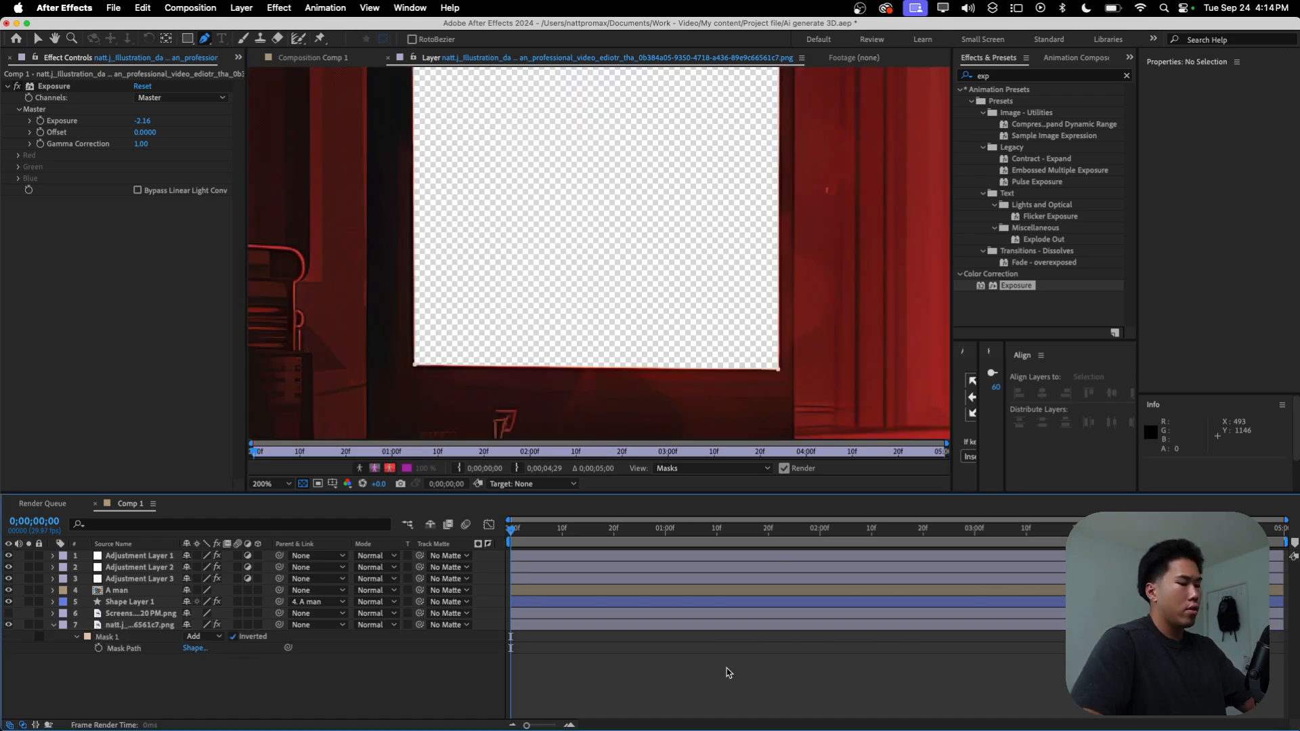
Step: Set the Mask Expansion of Mask 1 on the illustration layer to 2 pixels and save the project
{"action": "key", "text": "space"}
{"action": "key", "text": "space"}
{"action": "key", "text": "comma"}
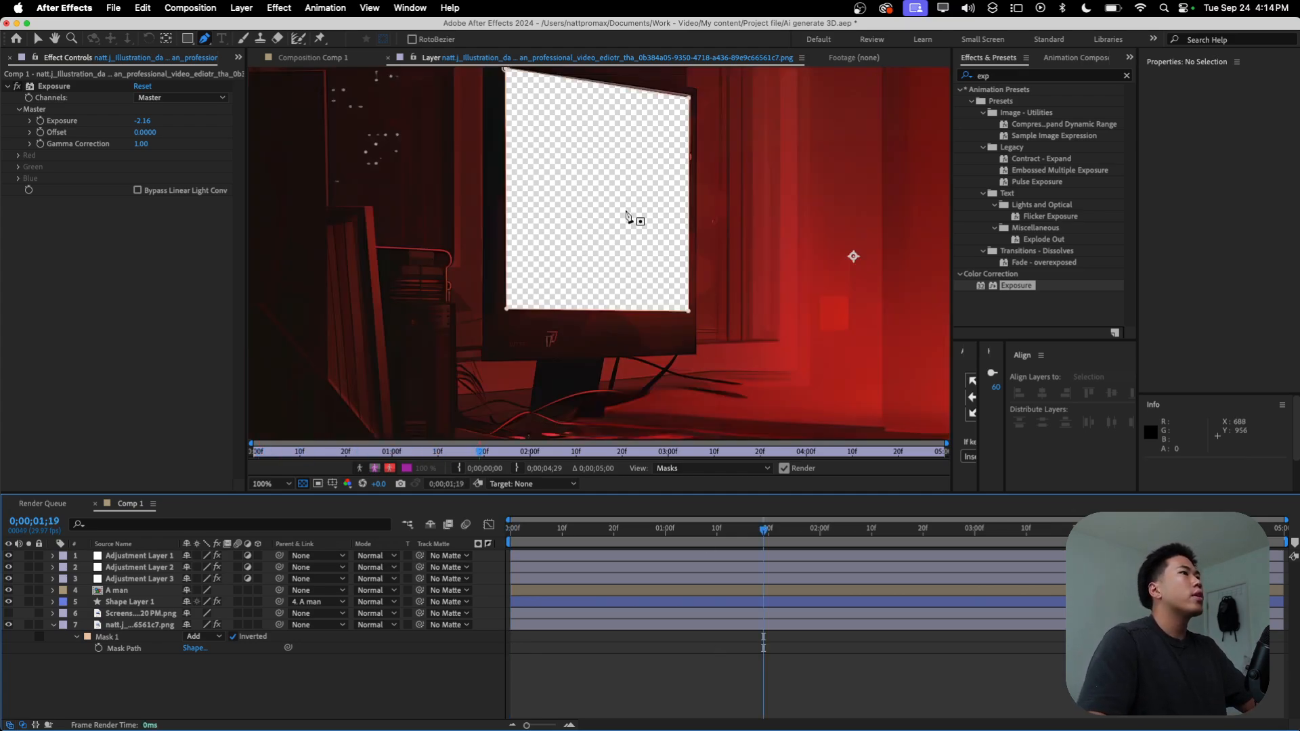
{"action": "key", "text": "comma"}
{"action": "key", "text": "period"}
{"action": "key", "text": "period"}
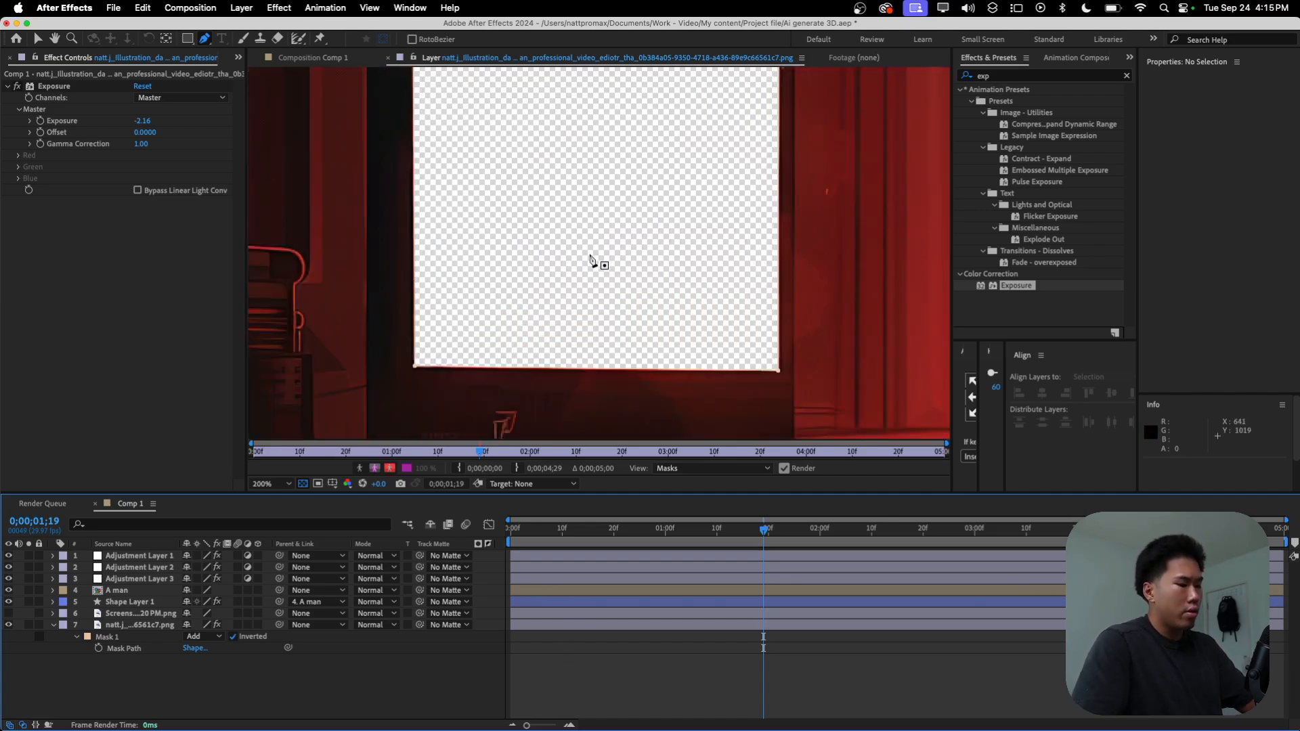
{"action": "key", "text": "v"}
{"action": "left_click", "coordinate": [590, 258]}
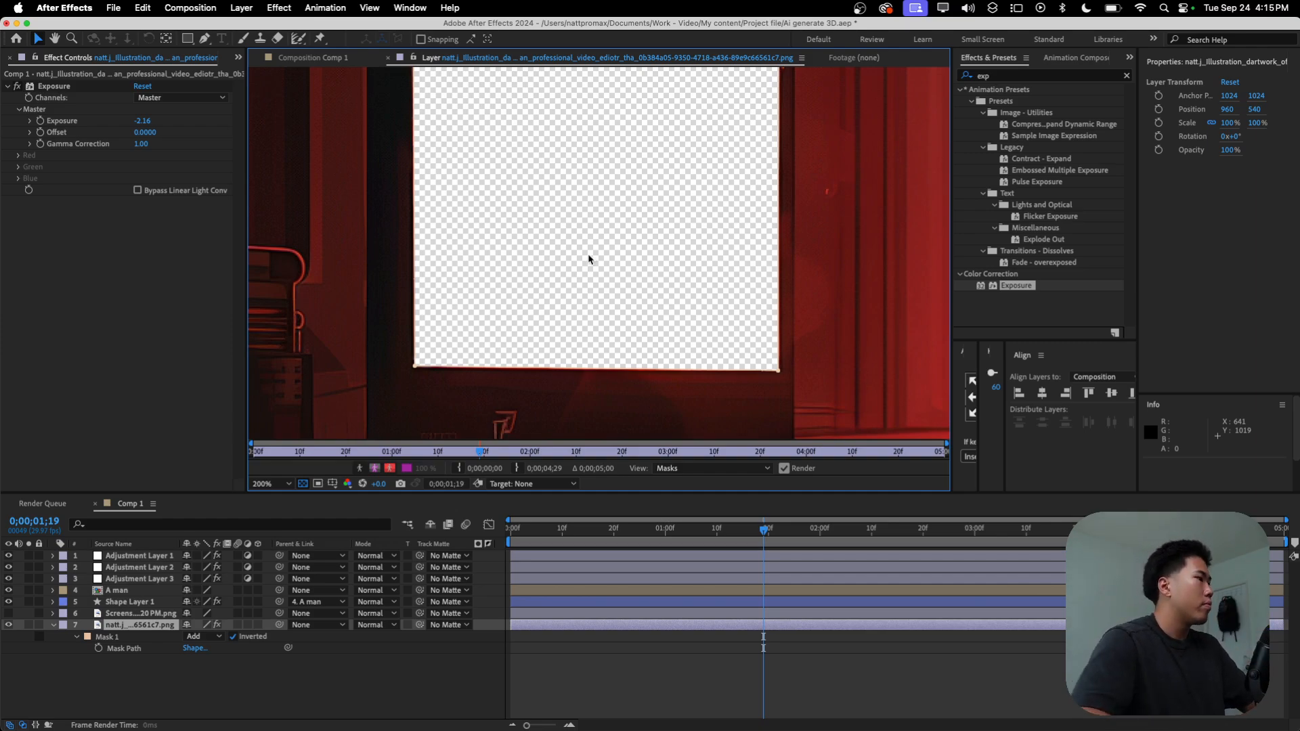
{"action": "left_click", "coordinate": [186, 674]}
{"action": "left_click", "coordinate": [76, 638]}
{"action": "left_click", "coordinate": [76, 638]}
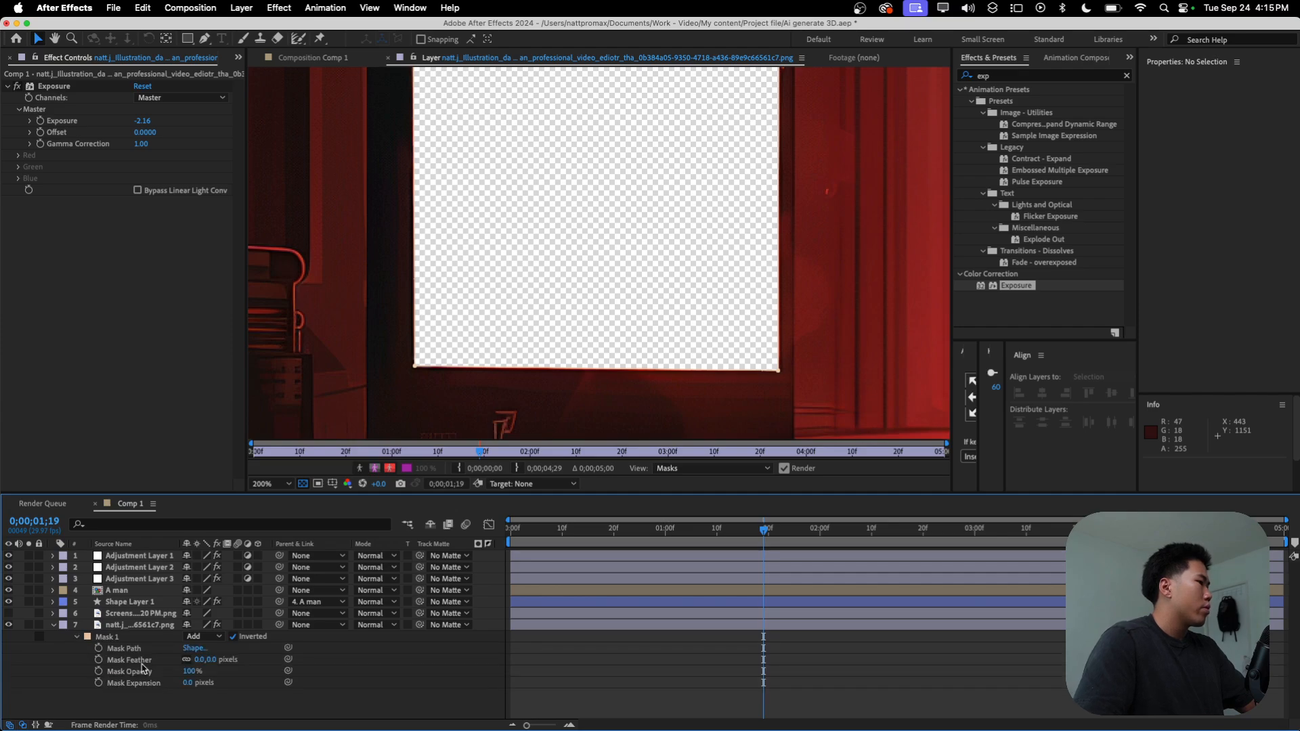
{"action": "left_click_drag", "start_coordinate": [189, 682], "coordinate": [193, 688]}
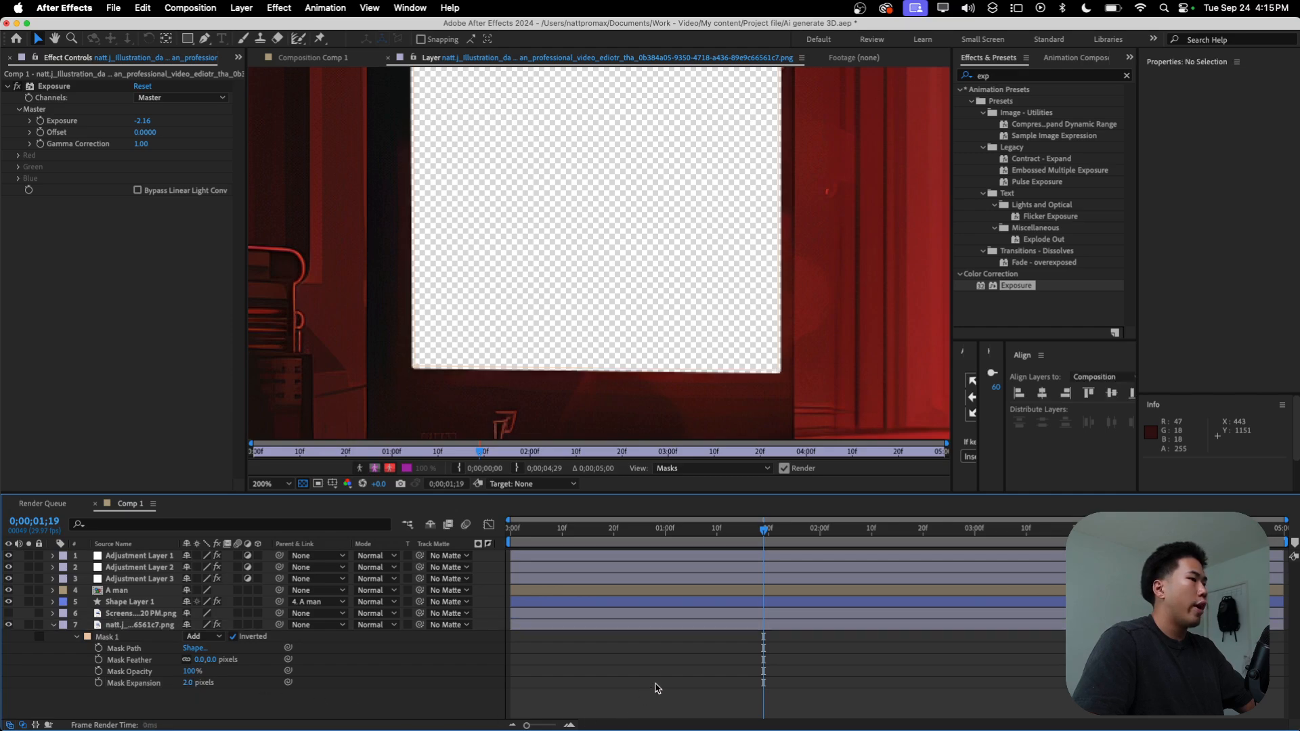
{"action": "left_click", "coordinate": [655, 688]}
{"action": "key", "text": "comma"}
{"action": "key", "text": "super+s"}
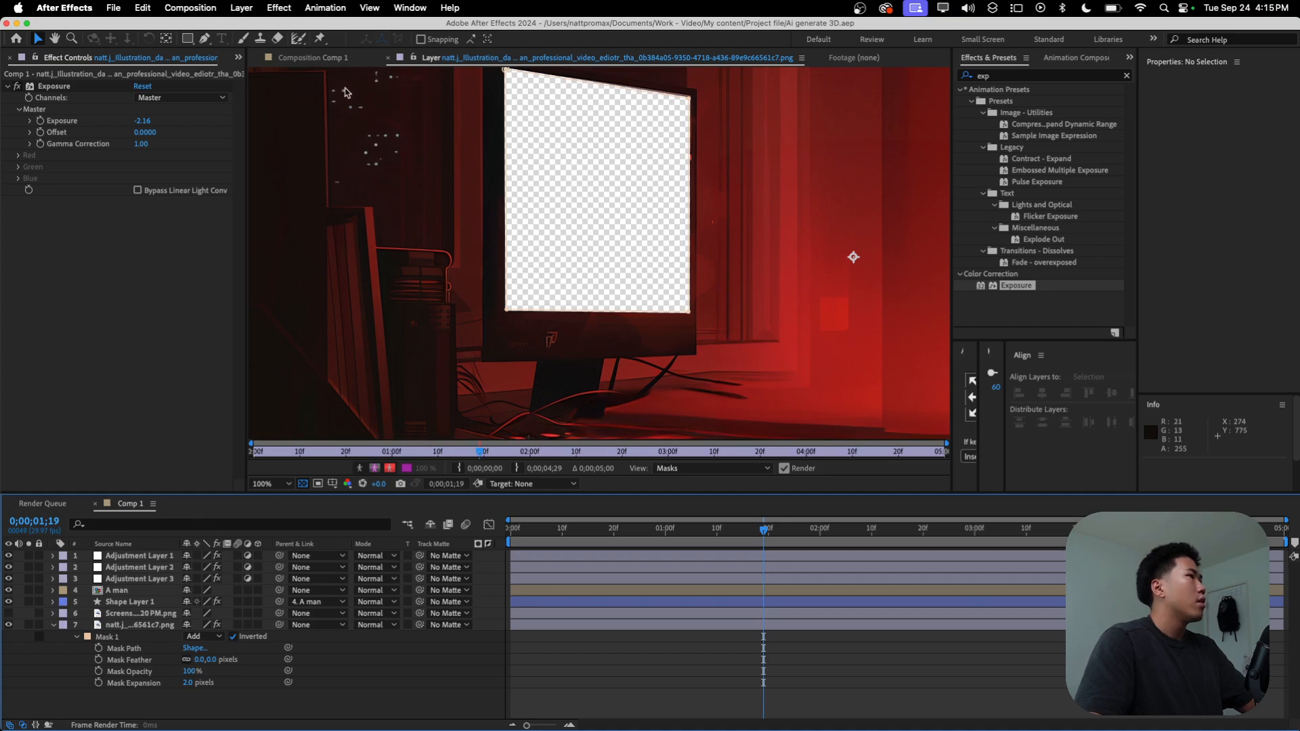
Step: Return to Comp 1, show the screenshot layer, scale it to 39% and position it at 604, 427 over the monitor
{"action": "left_click", "coordinate": [331, 58]}
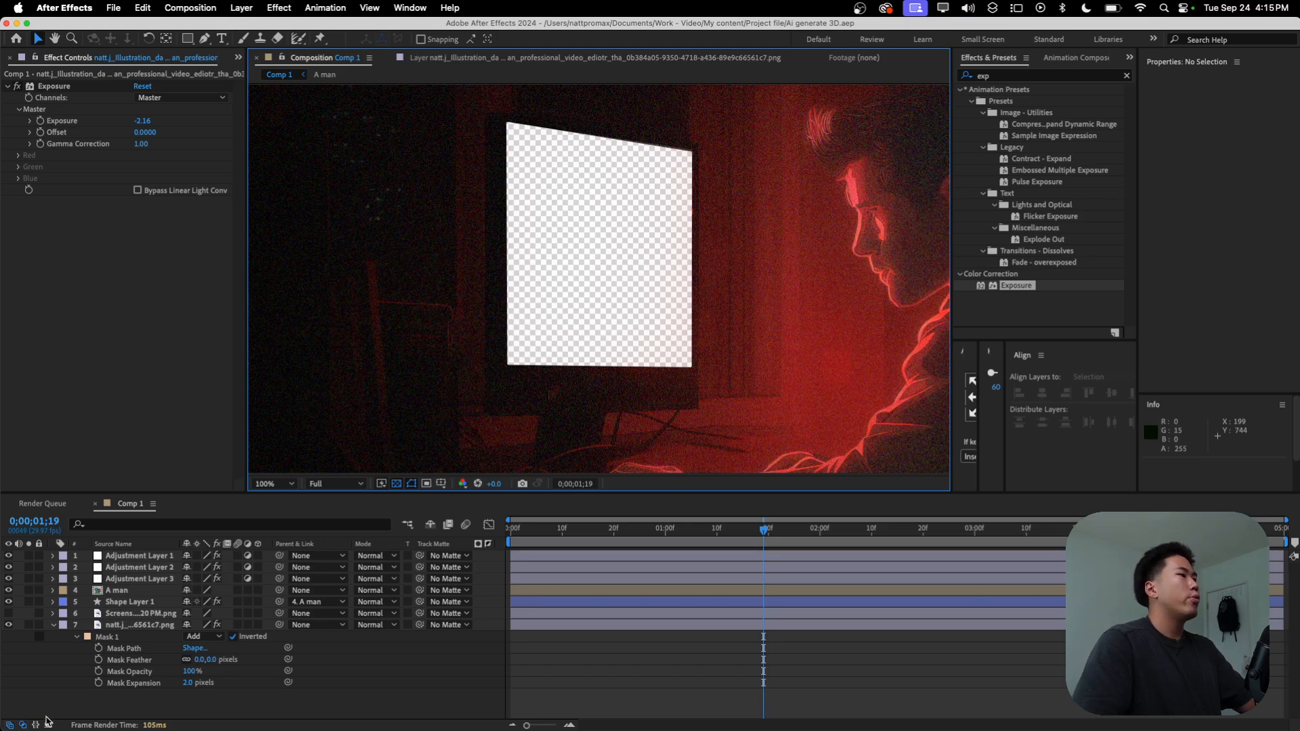
{"action": "left_click", "coordinate": [53, 625]}
{"action": "left_click", "coordinate": [132, 613]}
{"action": "left_click", "coordinate": [8, 613]}
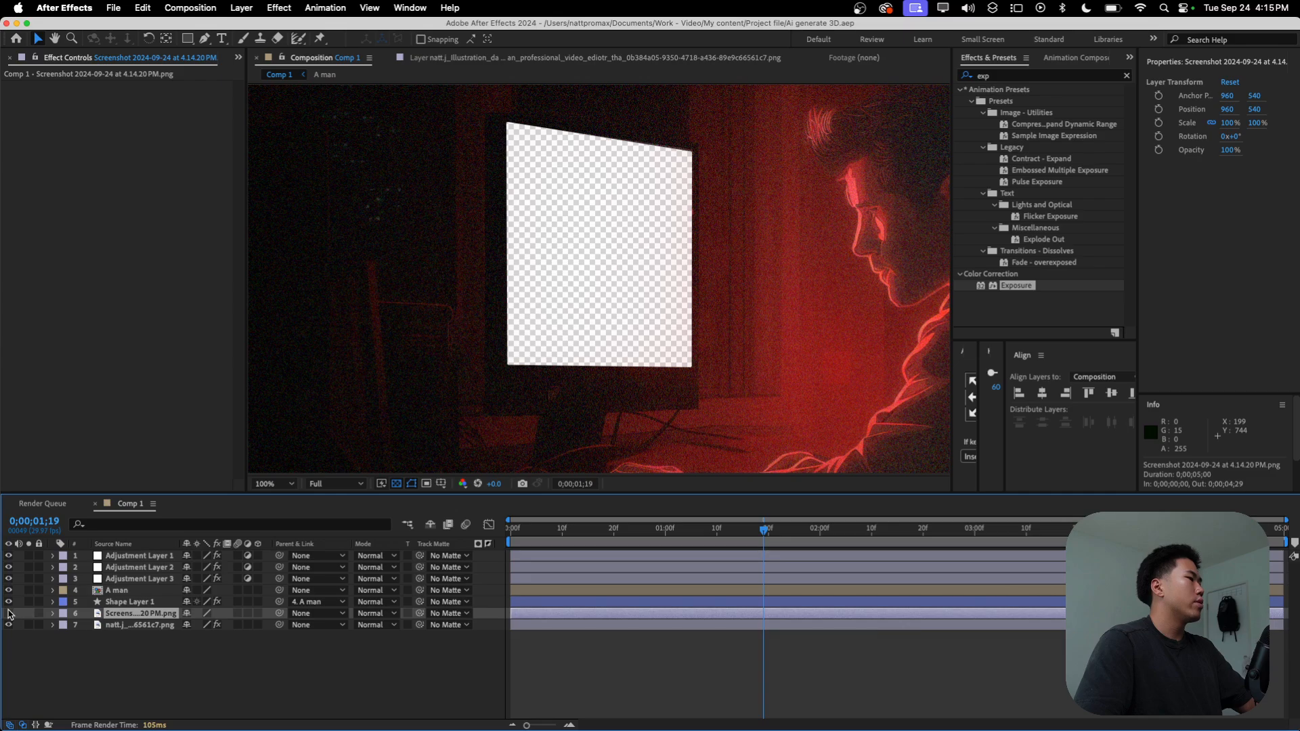
{"action": "scroll", "coordinate": [769, 302], "scroll_direction": "down", "scroll_amount": 2}
{"action": "left_click_drag", "start_coordinate": [1230, 132], "coordinate": [1156, 131]}
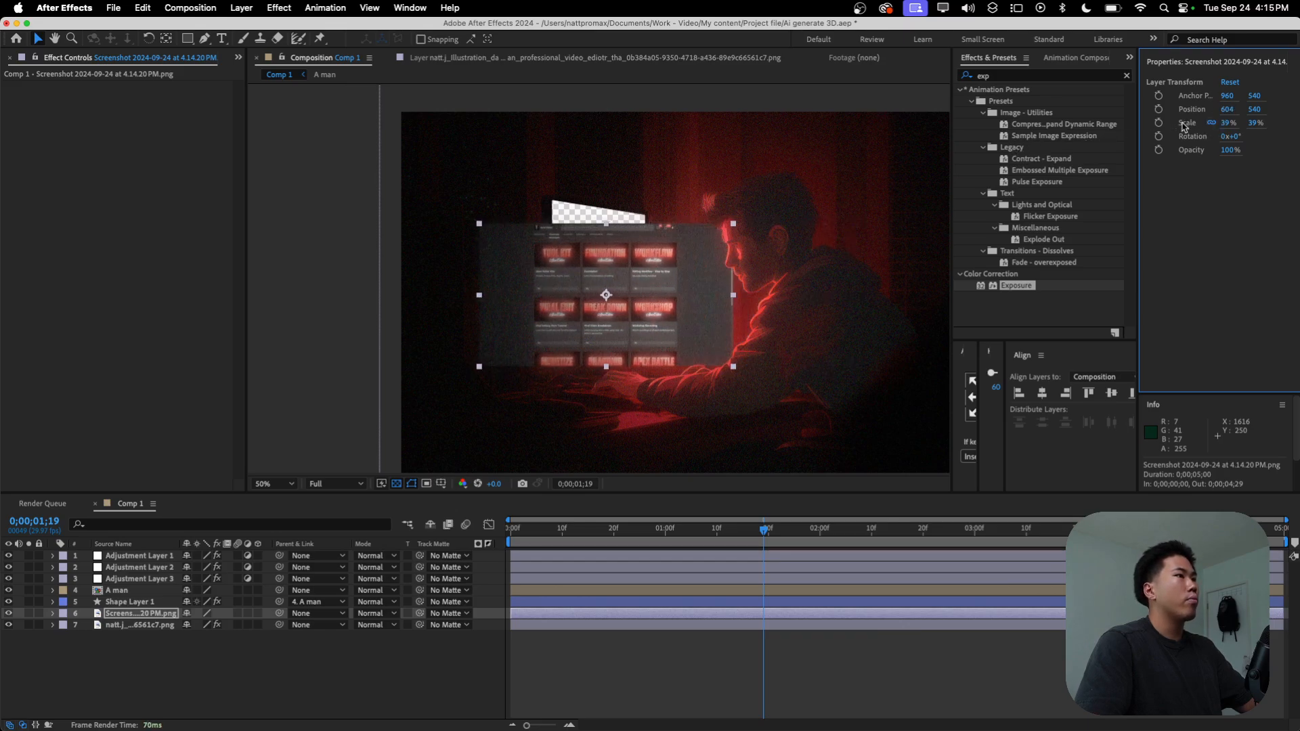
{"action": "left_click_drag", "start_coordinate": [1255, 109], "coordinate": [1146, 138]}
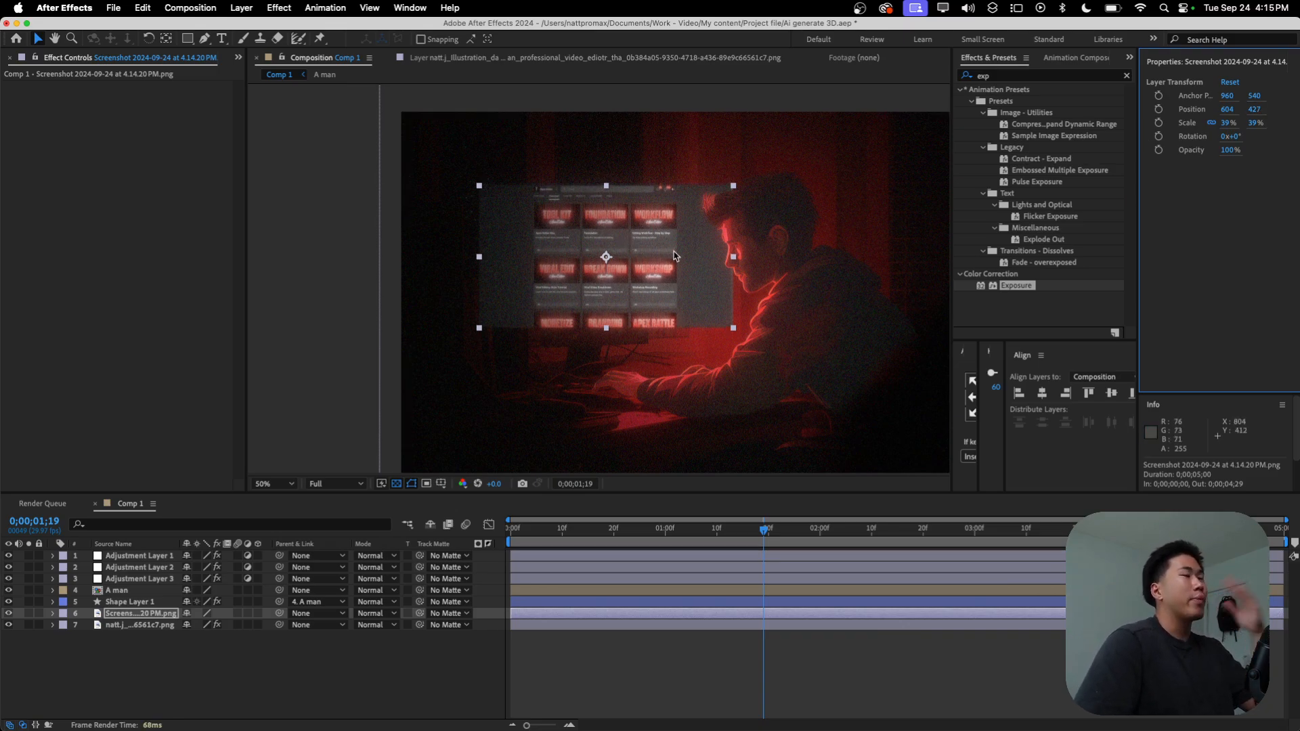
Step: Find the CC Power Pin effect and apply it to the screenshot layer
{"action": "left_click", "coordinate": [1043, 78]}
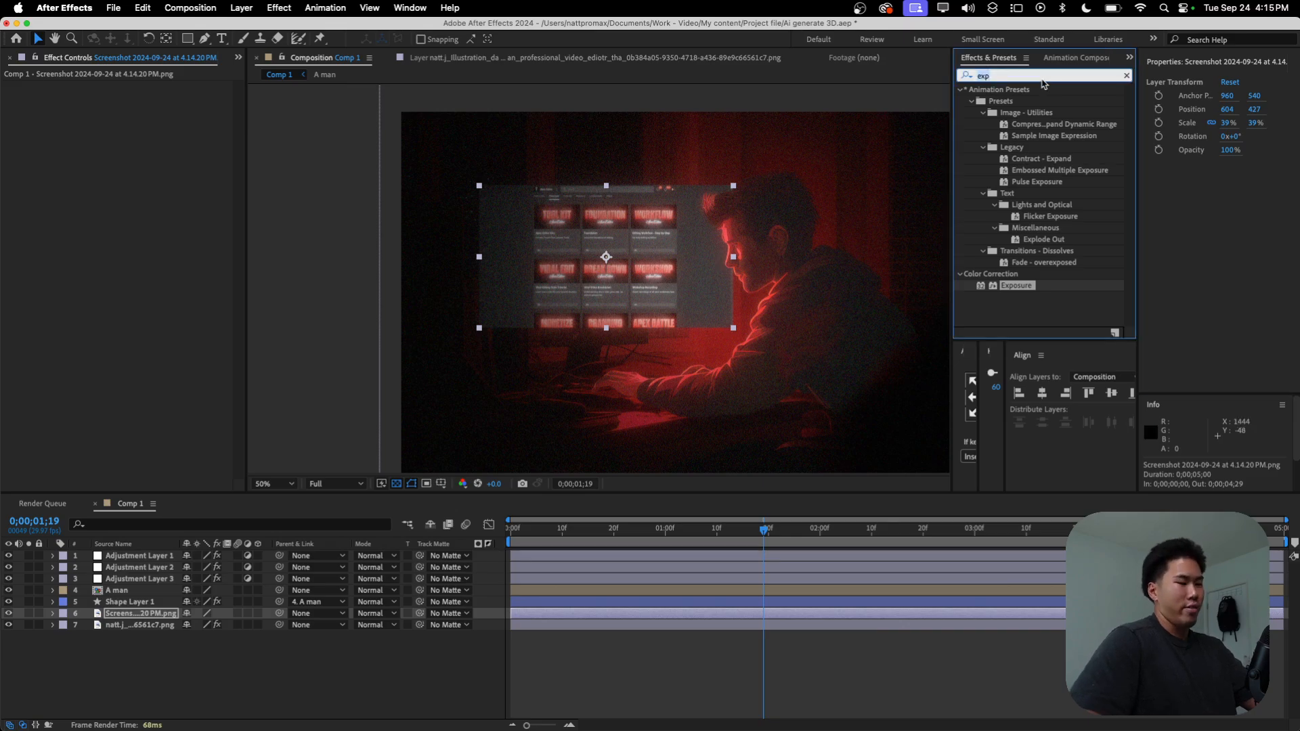
{"action": "key", "text": "BackSpace"}
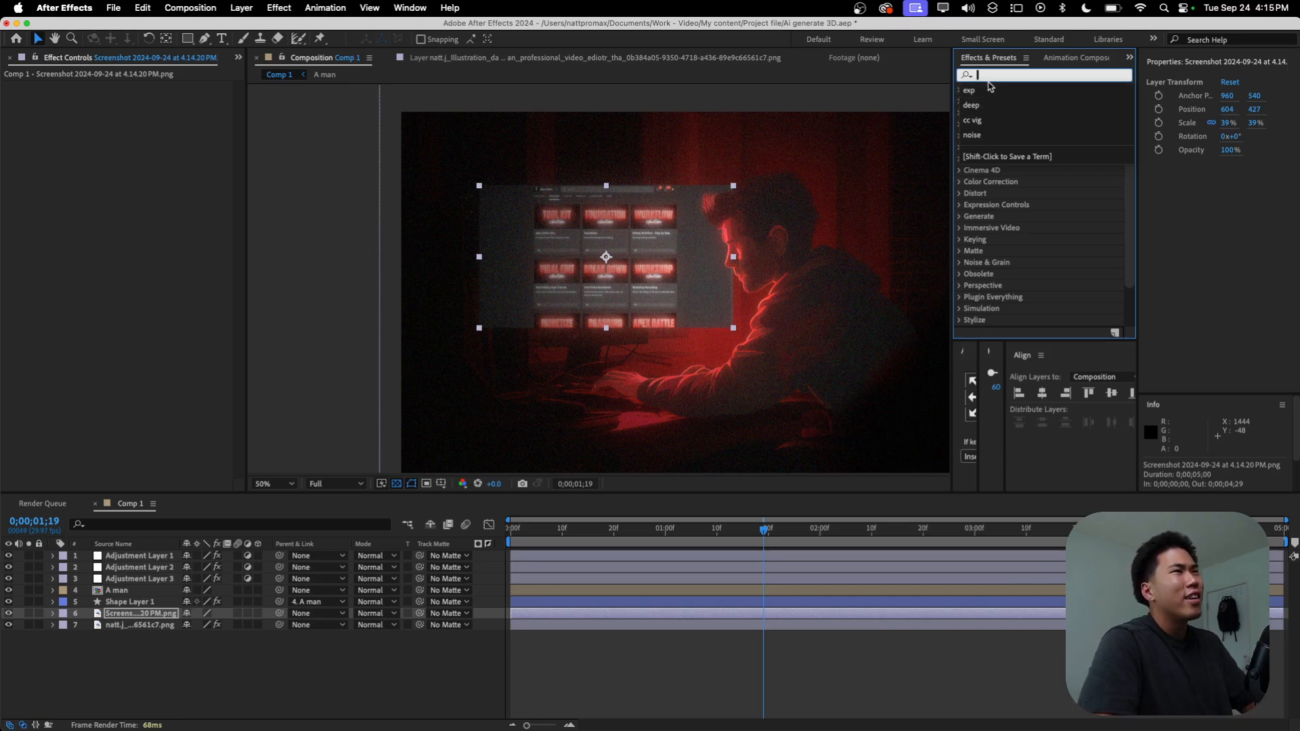
{"action": "type", "text": "power"}
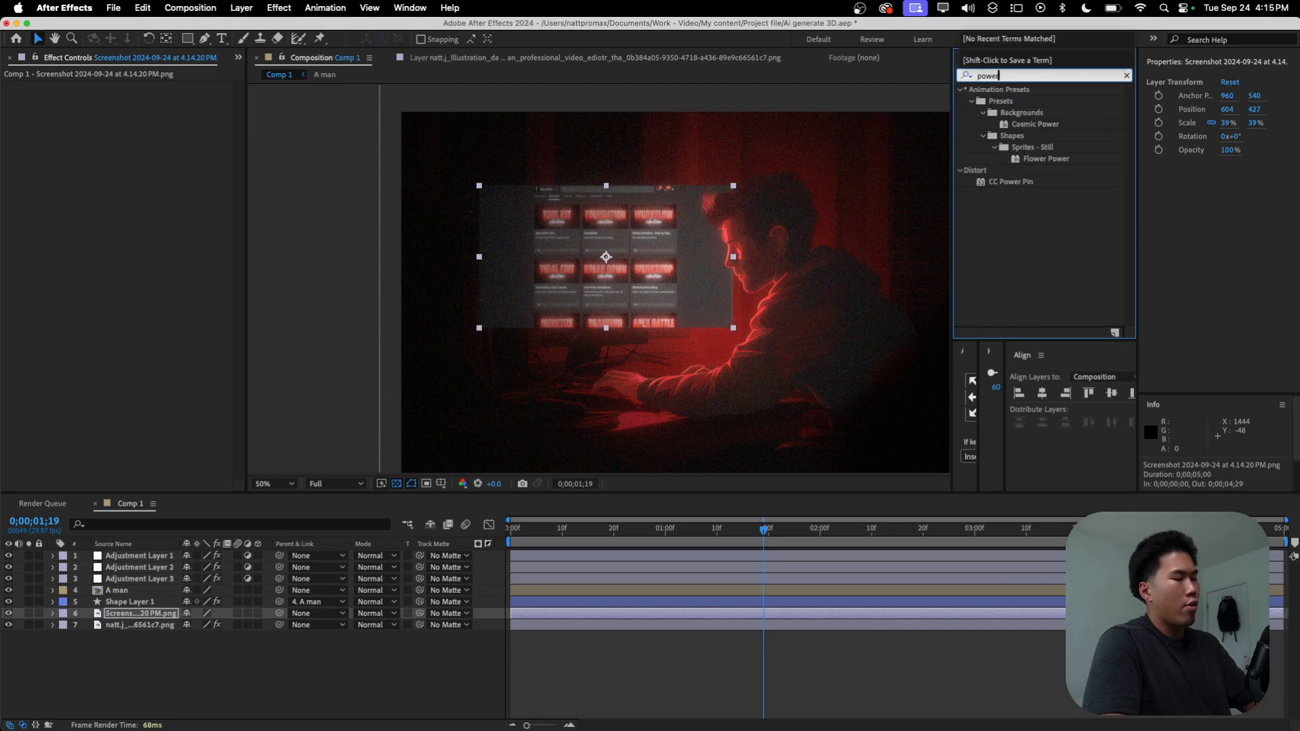
{"action": "left_click_drag", "start_coordinate": [1023, 105], "coordinate": [133, 610]}
{"action": "key", "text": "slash"}
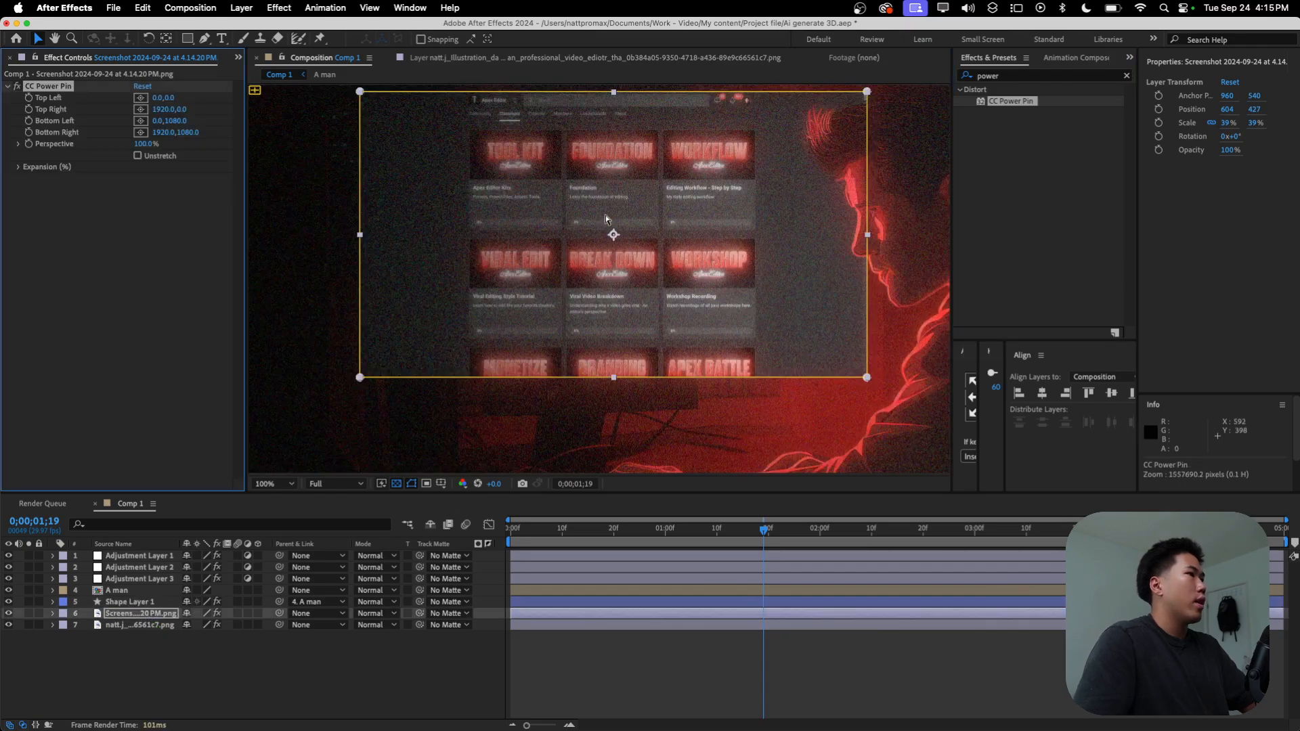
Step: Pin the screenshot's four CC Power Pin corners to the matching corners of the monitor's cut-out screen
{"action": "left_click_drag", "start_coordinate": [359, 91], "coordinate": [508, 122]}
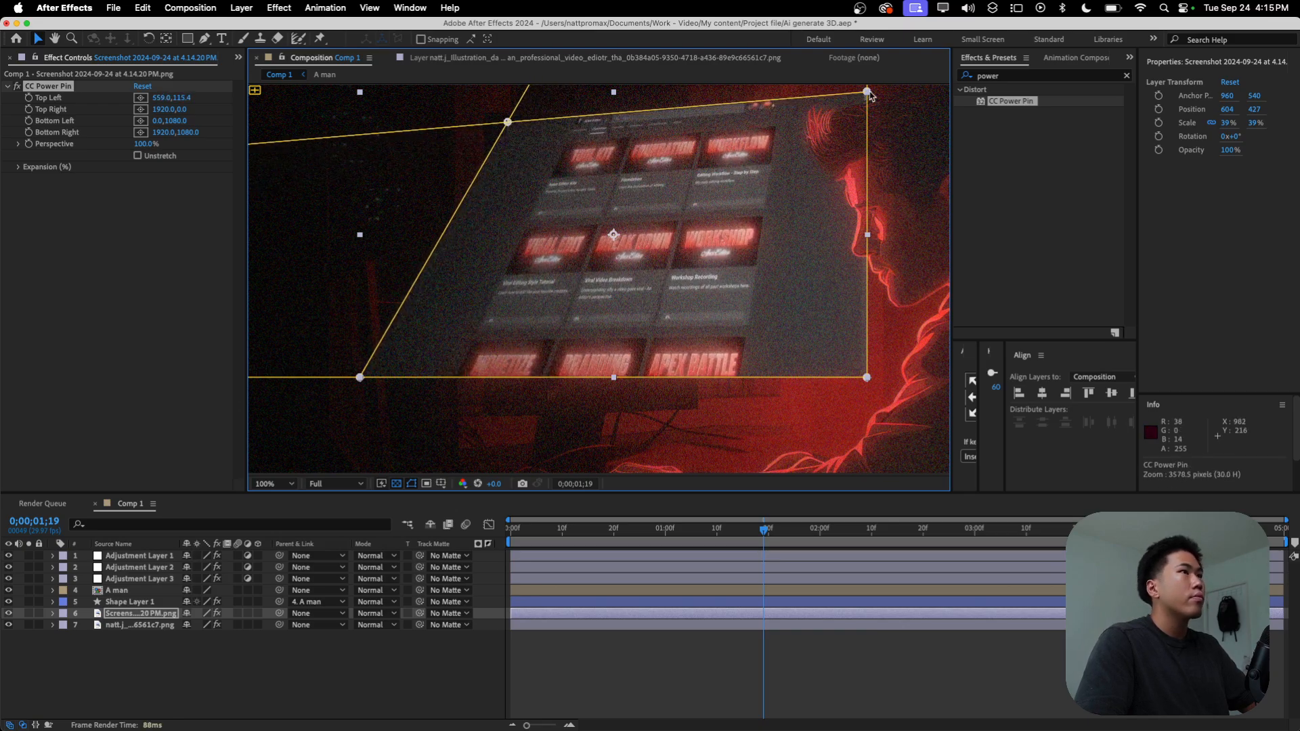
{"action": "left_click_drag", "start_coordinate": [867, 92], "coordinate": [689, 150]}
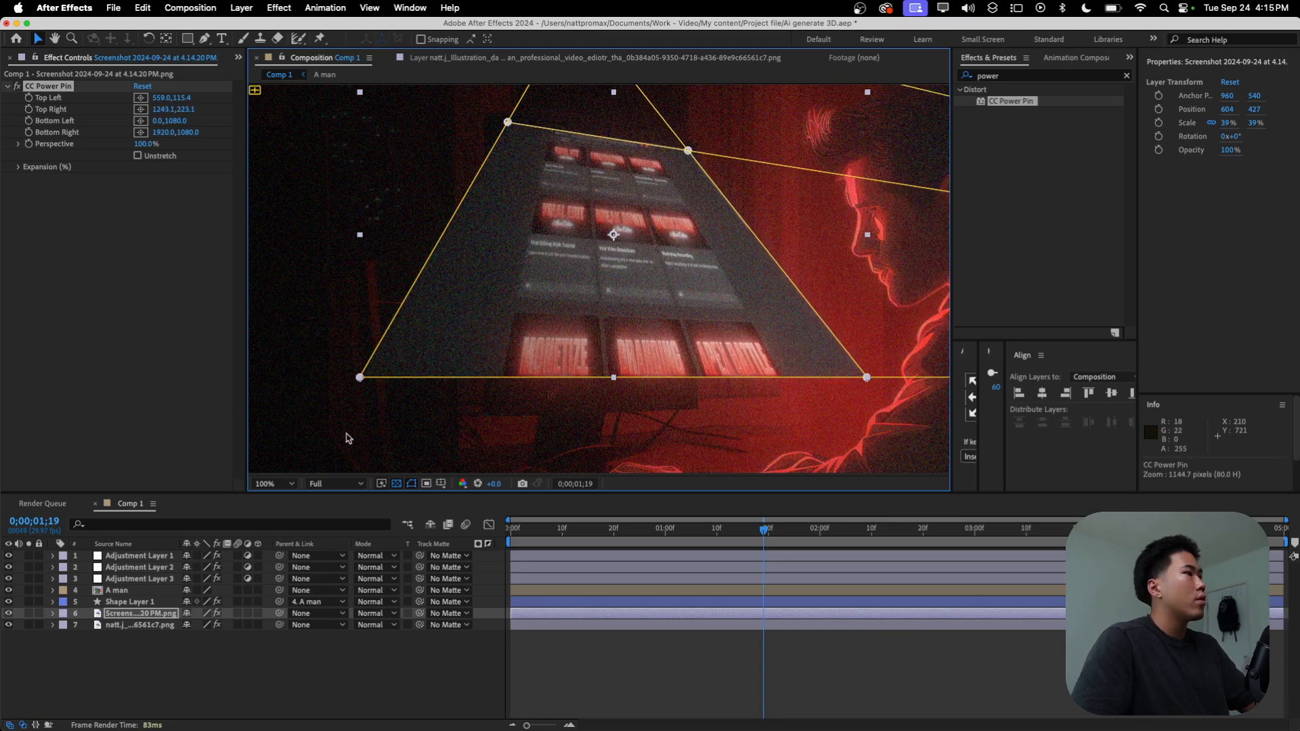
{"action": "left_click_drag", "start_coordinate": [359, 378], "coordinate": [508, 365]}
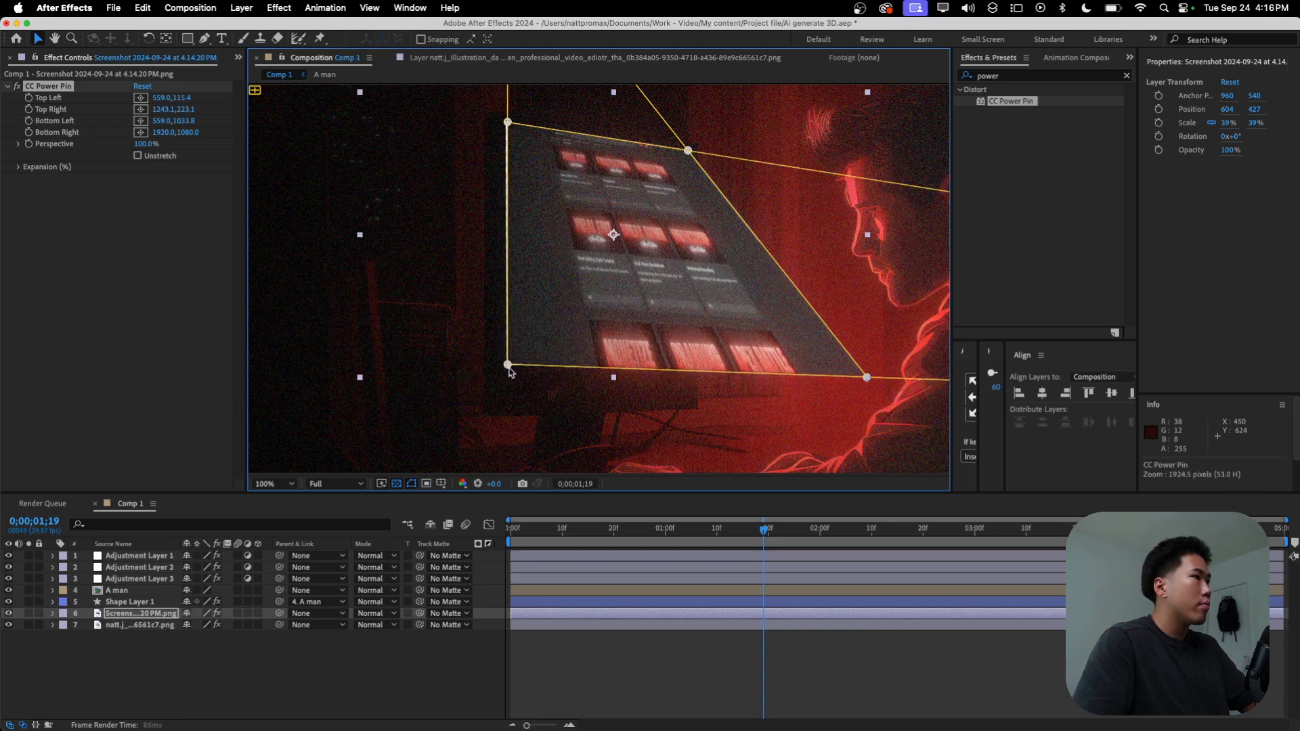
{"action": "left_click_drag", "start_coordinate": [869, 378], "coordinate": [694, 370]}
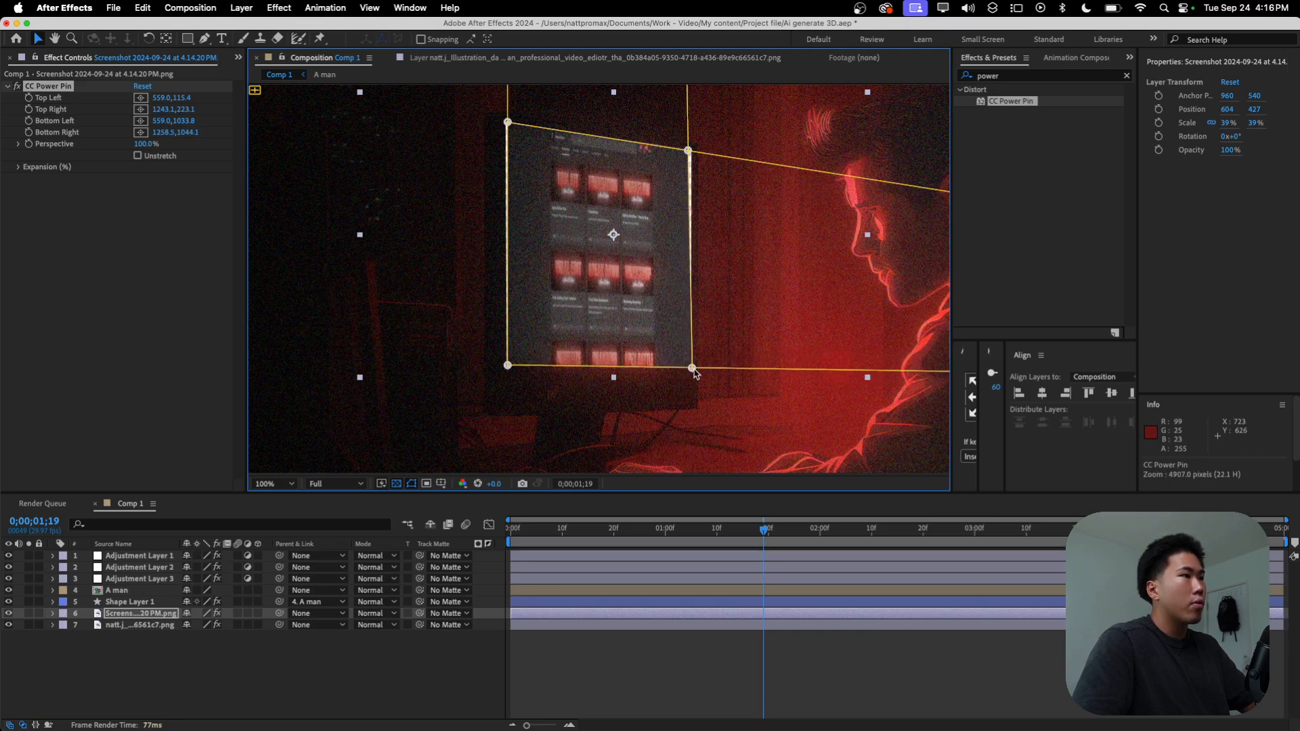
Step: Move the screenshot layer below the illustration layer and extend its four Power Pin corners slightly past the monitor cut-out's edges
{"action": "left_click", "coordinate": [649, 665]}
{"action": "left_click_drag", "start_coordinate": [121, 614], "coordinate": [133, 634]}
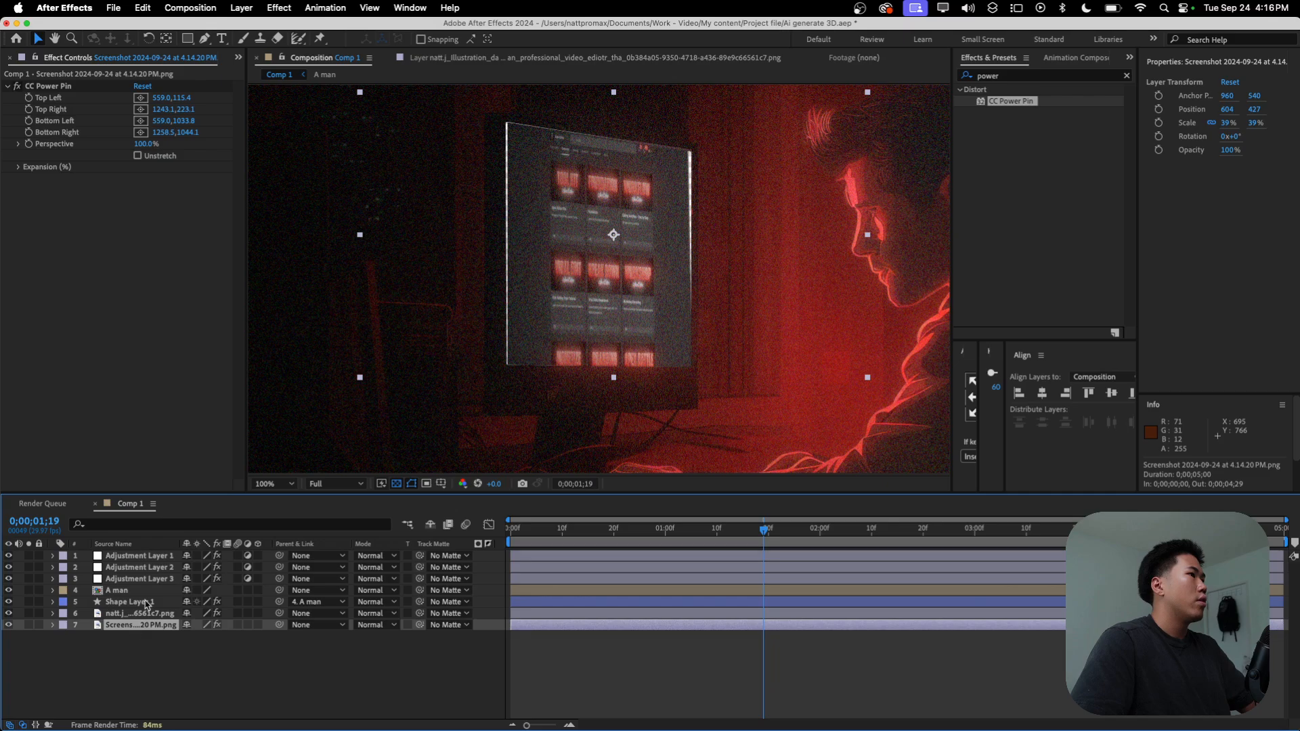
{"action": "left_click", "coordinate": [47, 83]}
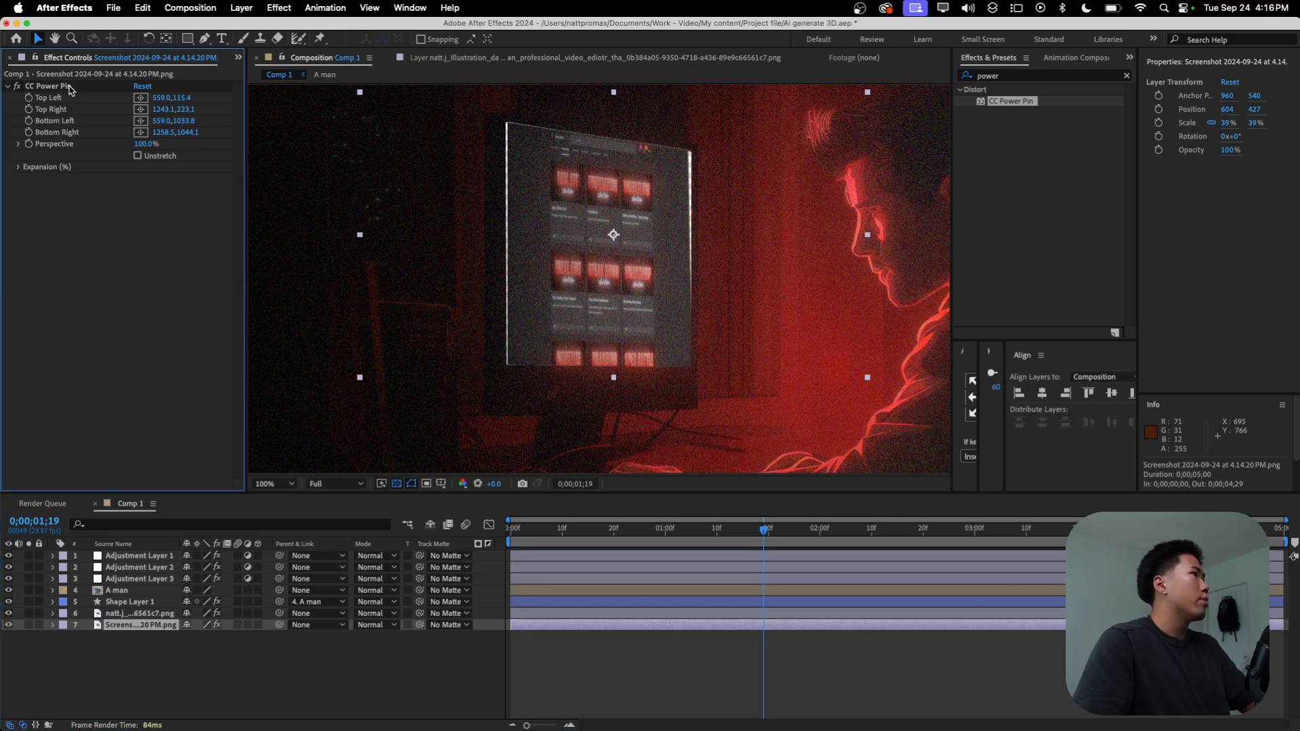
{"action": "left_click", "coordinate": [69, 86]}
{"action": "left_click_drag", "start_coordinate": [508, 125], "coordinate": [504, 121]}
{"action": "left_click_drag", "start_coordinate": [690, 152], "coordinate": [693, 150]}
{"action": "left_click_drag", "start_coordinate": [510, 367], "coordinate": [505, 369]}
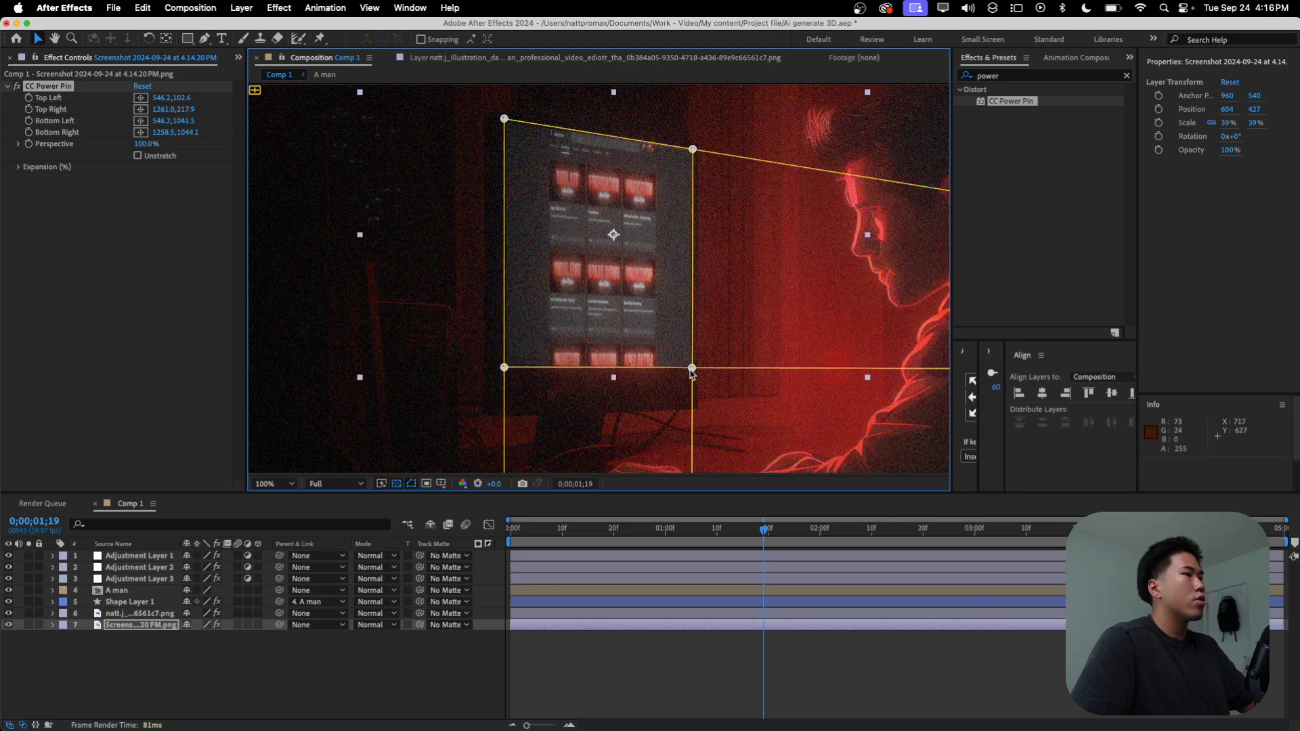
{"action": "left_click_drag", "start_coordinate": [692, 370], "coordinate": [695, 372]}
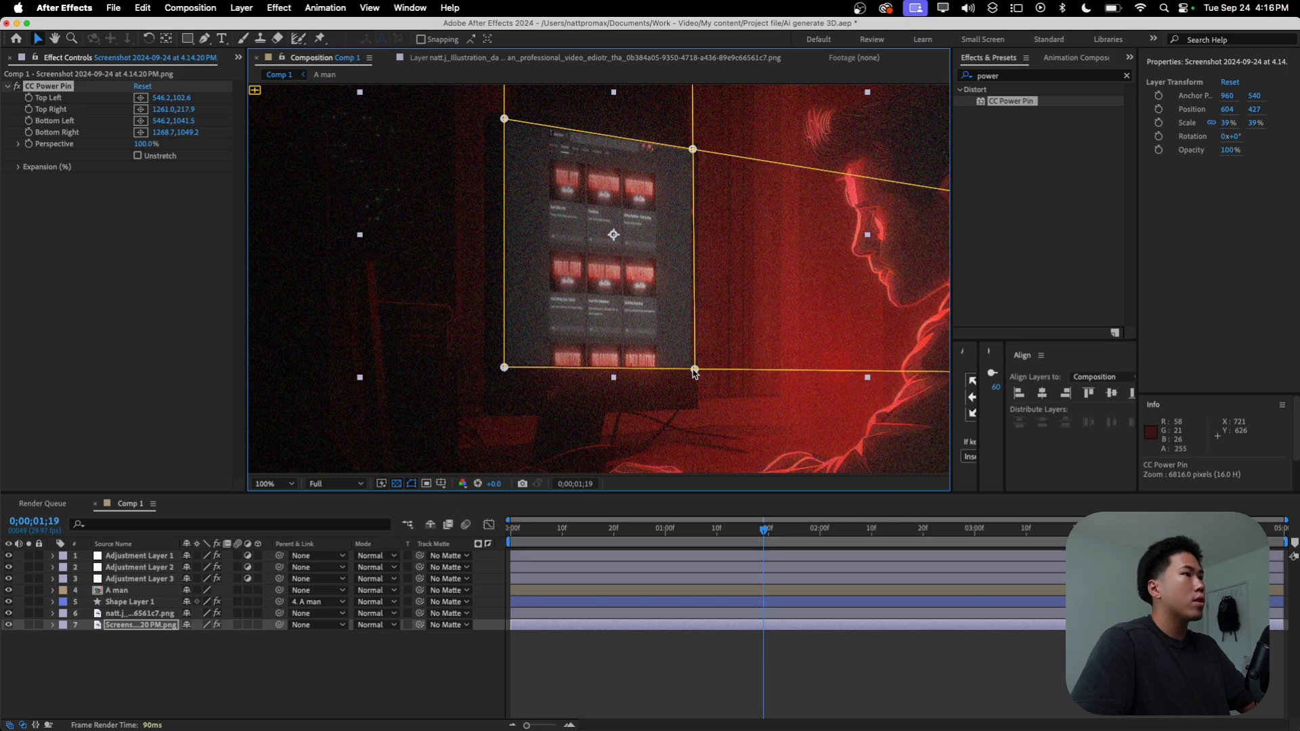
{"action": "left_click", "coordinate": [719, 653]}
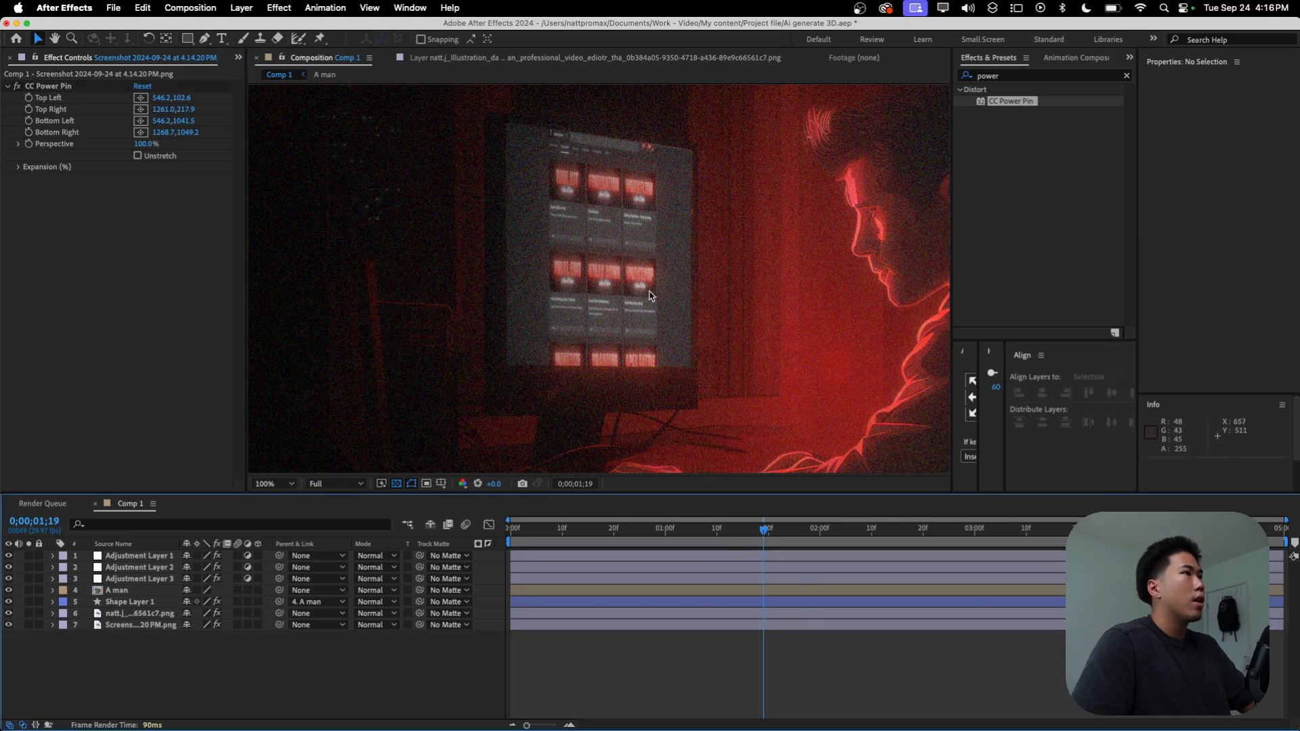
Step: Parent the screenshot layer to the illustration layer and save the project
{"action": "scroll", "coordinate": [651, 296], "scroll_direction": "down", "scroll_amount": 2}
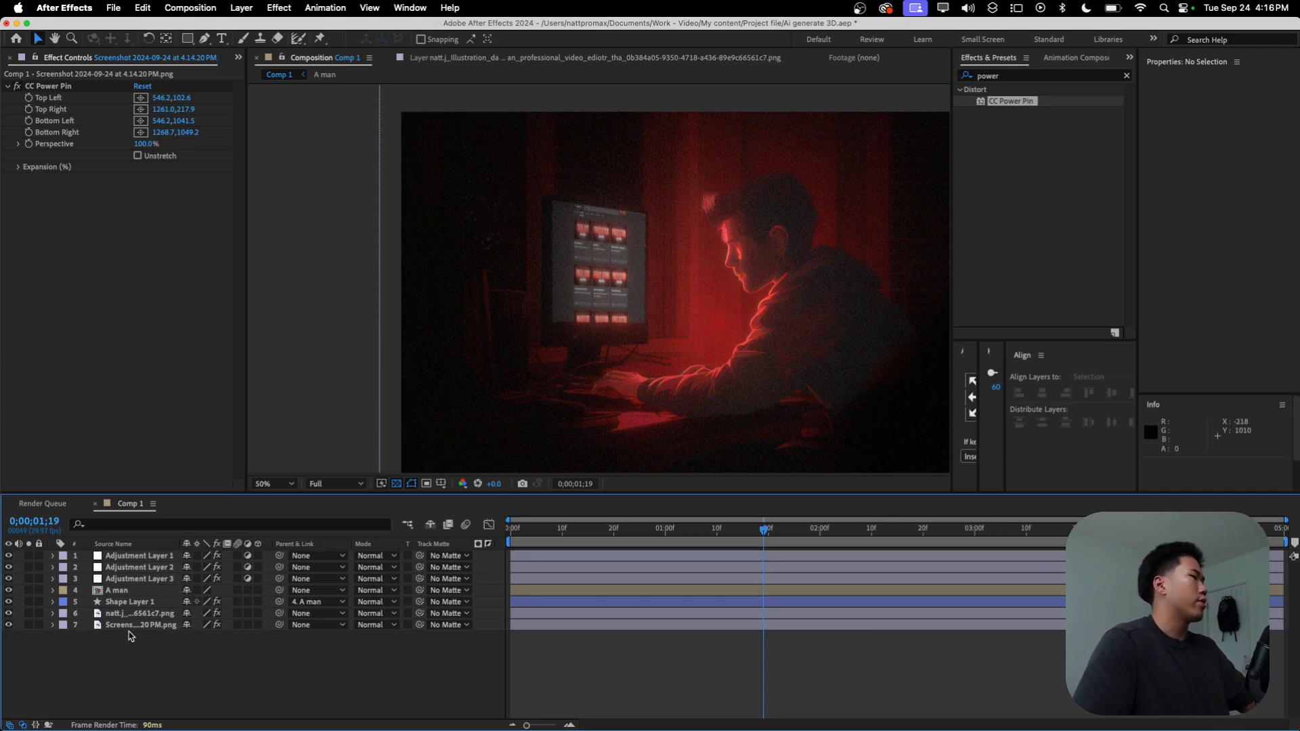
{"action": "left_click", "coordinate": [274, 484]}
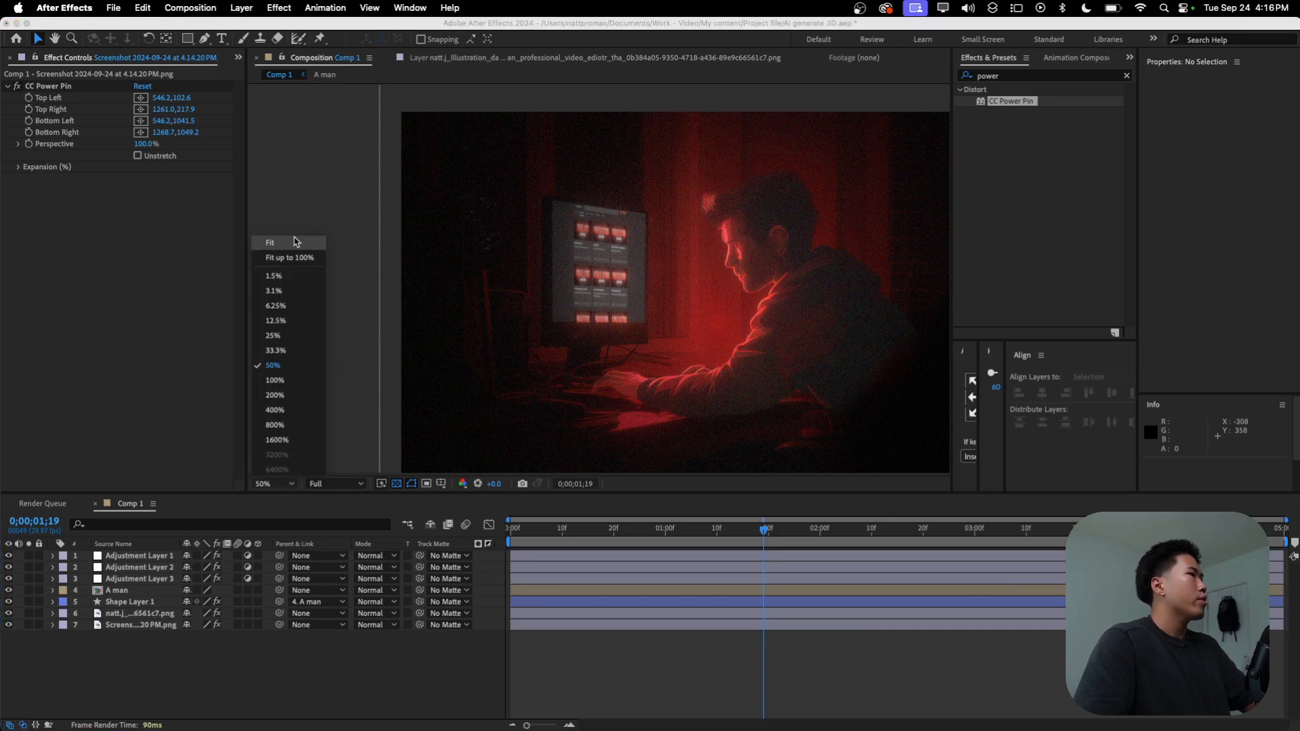
{"action": "left_click", "coordinate": [282, 243]}
{"action": "left_click", "coordinate": [143, 625]}
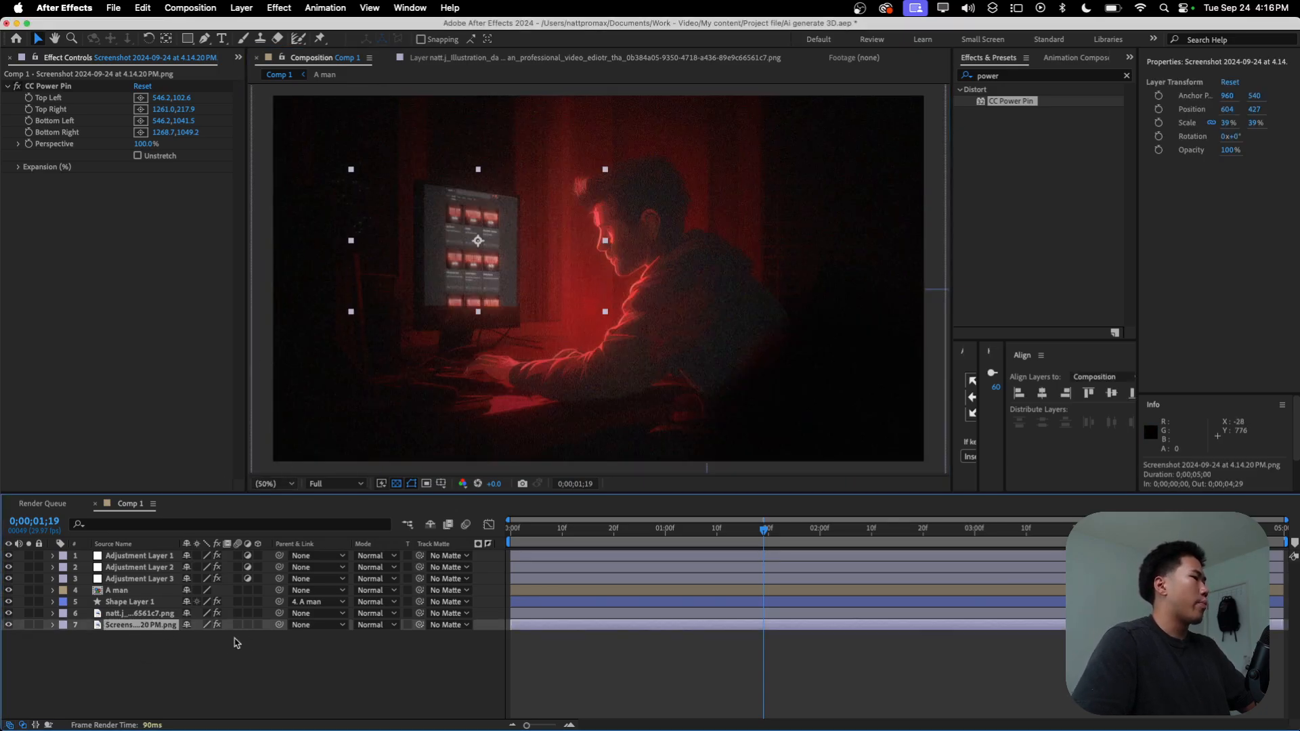
{"action": "left_click_drag", "start_coordinate": [279, 625], "coordinate": [144, 614]}
{"action": "double_click", "coordinate": [145, 615]}
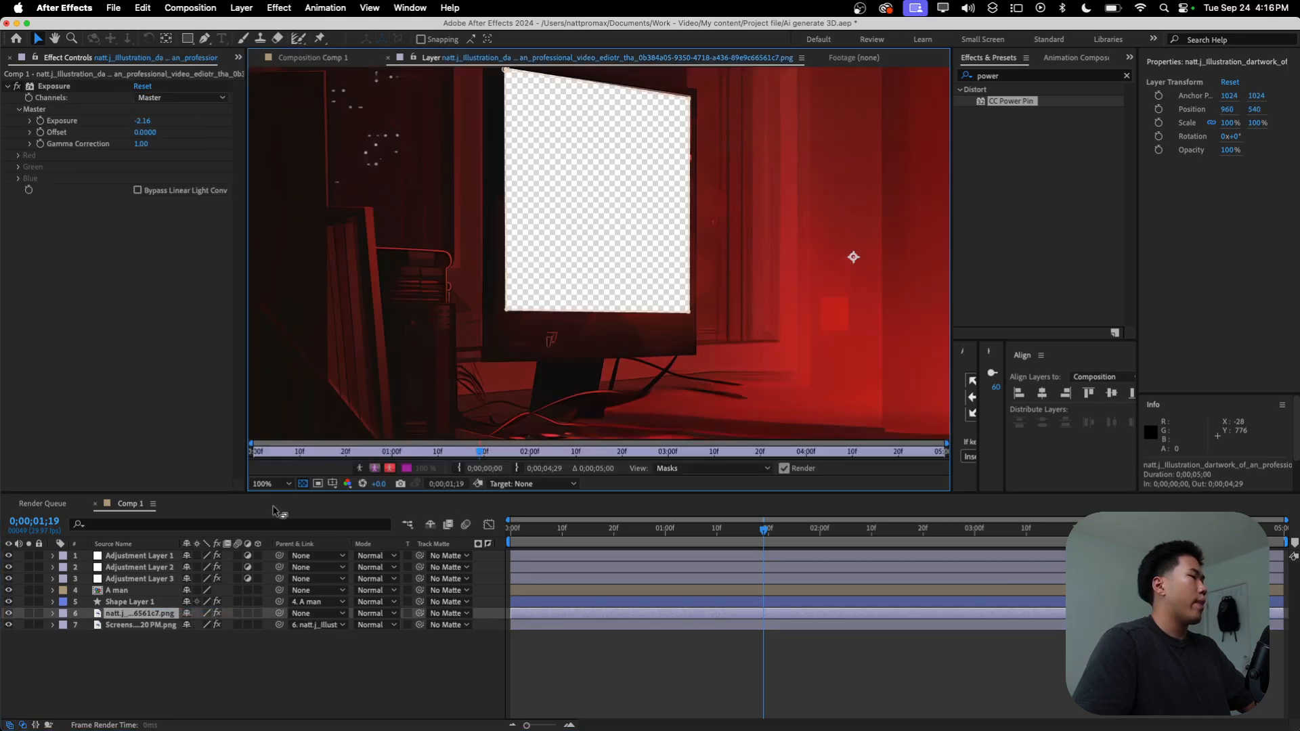
{"action": "left_click", "coordinate": [319, 58]}
{"action": "left_click", "coordinate": [677, 686]}
{"action": "key", "text": "super+s"}
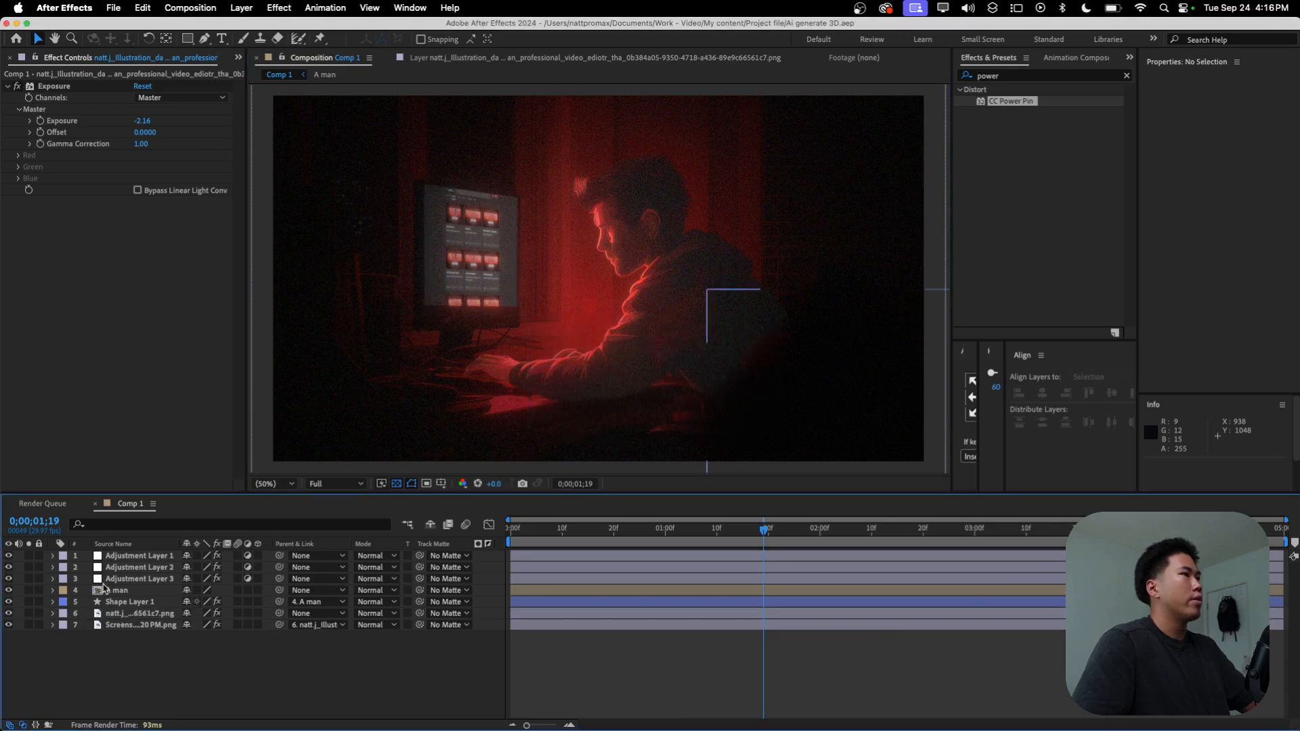
{"action": "left_click", "coordinate": [134, 568]}
{"action": "left_click", "coordinate": [105, 635]}
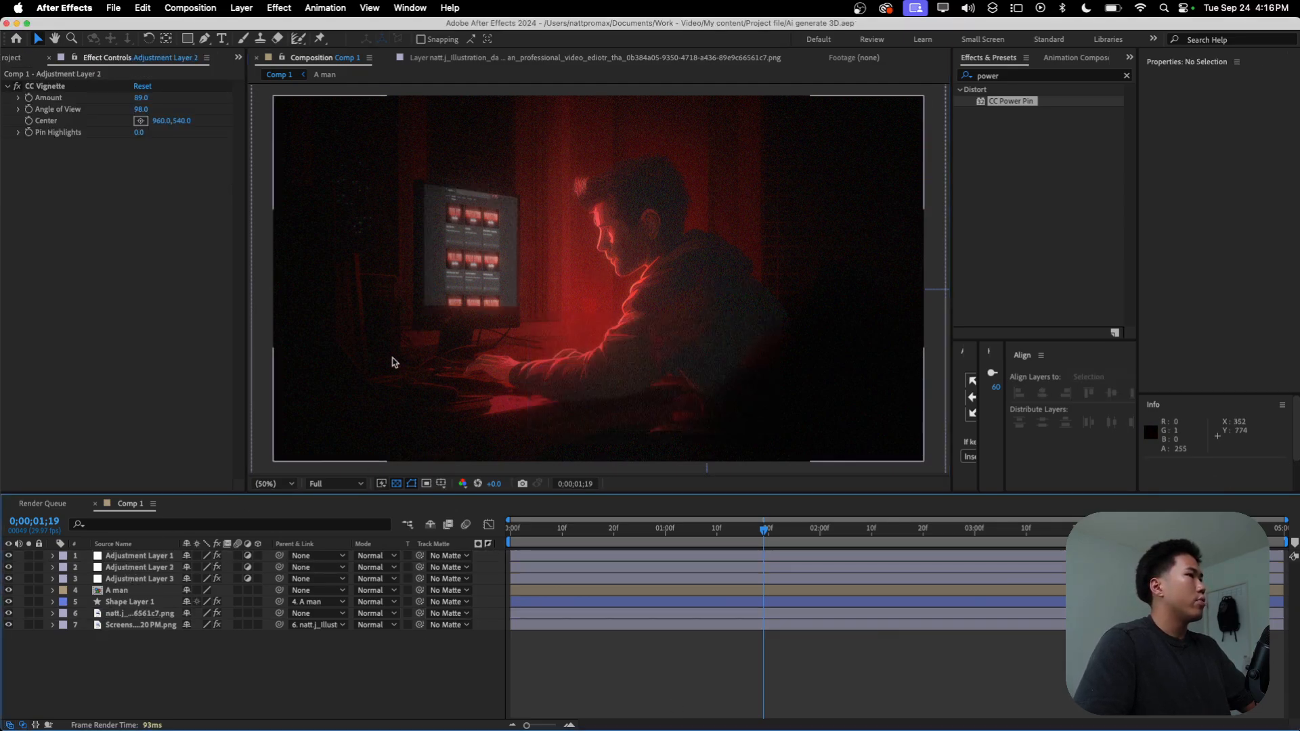
{"action": "left_click", "coordinate": [270, 483]}
{"action": "left_click", "coordinate": [296, 245]}
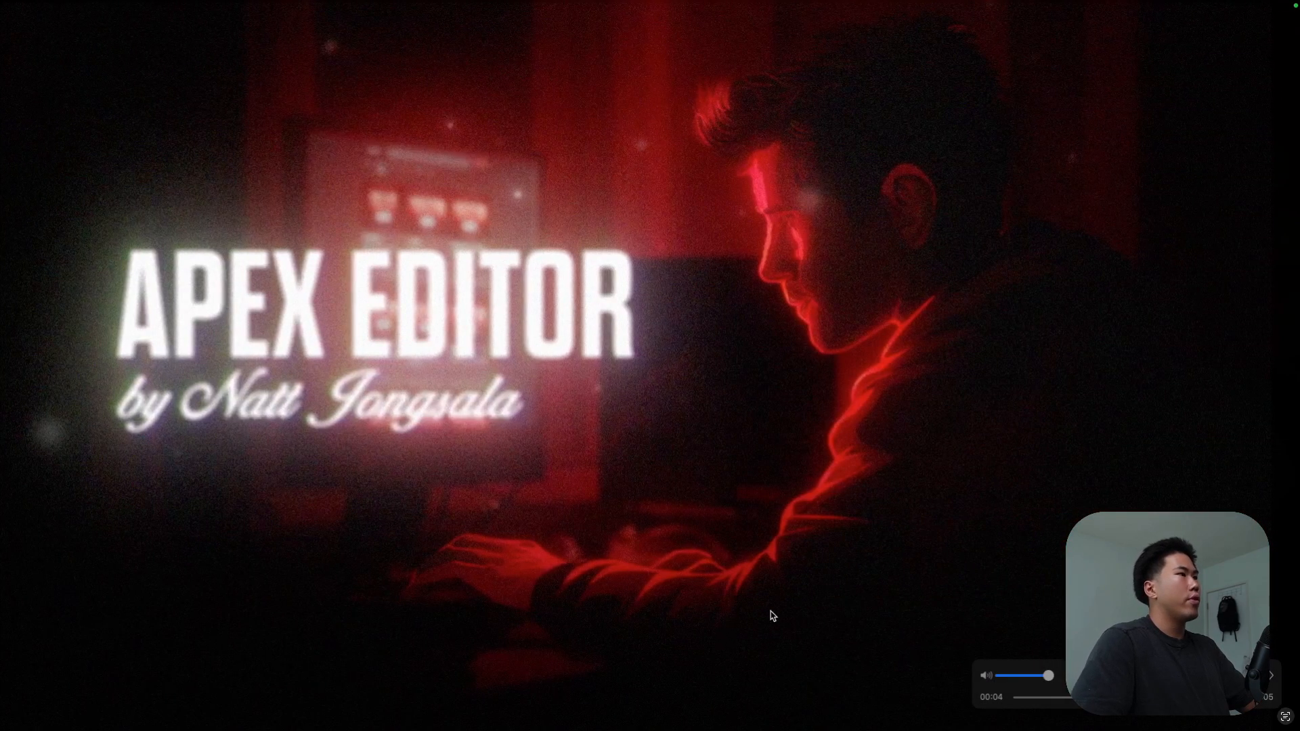
Step: Scrub through the finished example video to examine the light coming from the monitor
{"action": "scroll", "coordinate": [749, 444], "scroll_direction": "left", "scroll_amount": 5}
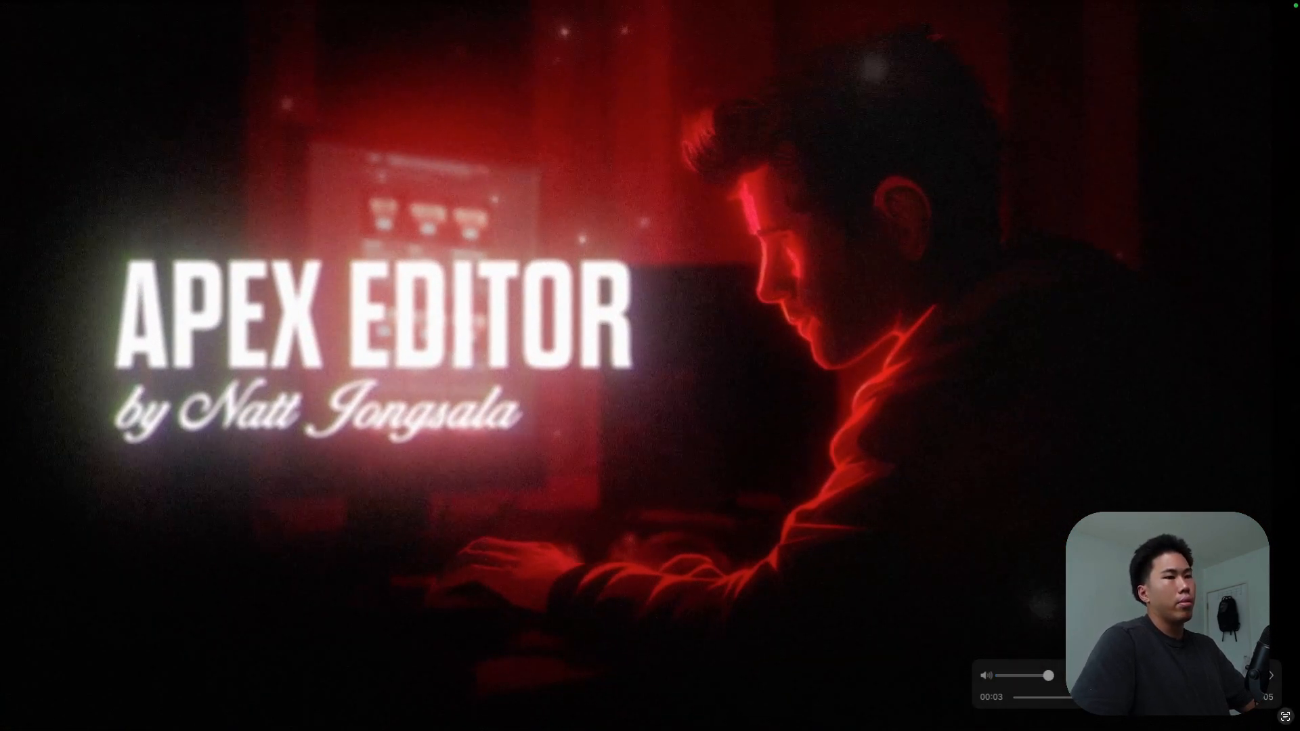
{"action": "left_click", "coordinate": [1064, 699]}
{"action": "left_click_drag", "start_coordinate": [1066, 700], "coordinate": [1209, 700]}
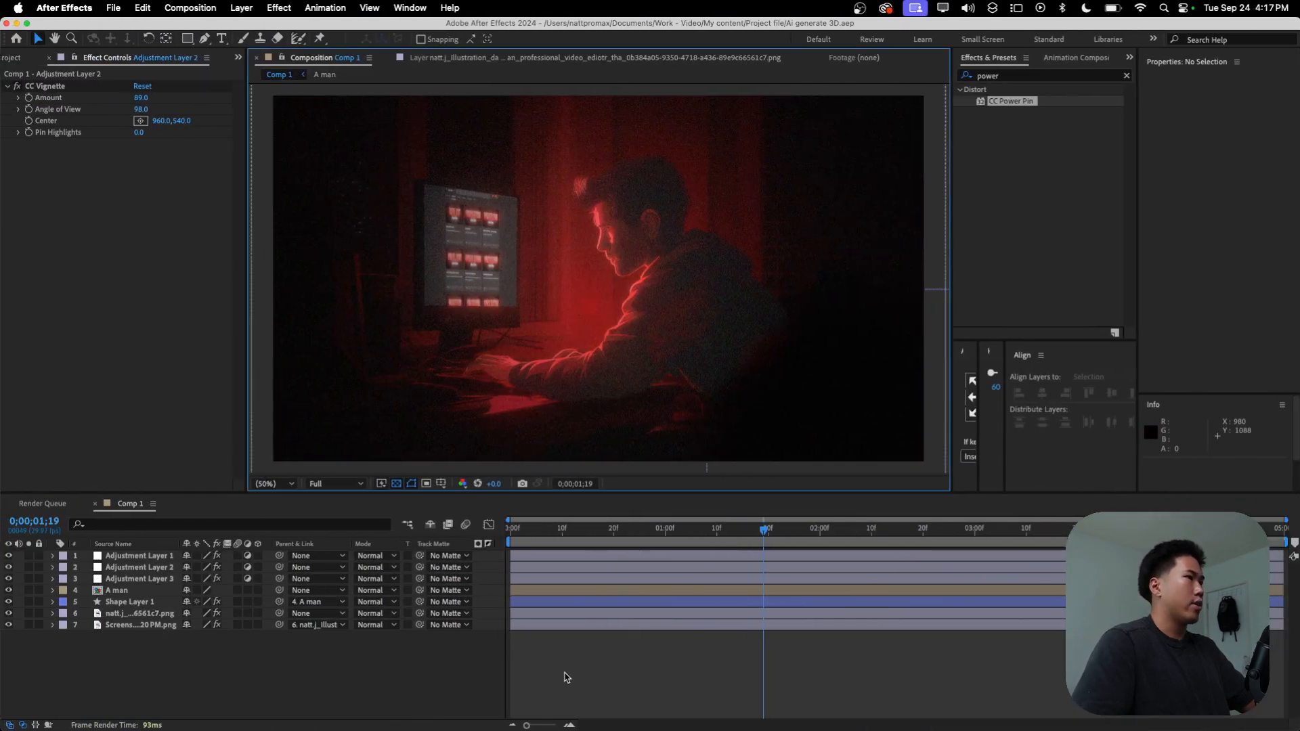
Step: Draw a four-cornered shape widening from the monitor towards the man with the Pen tool and place its layer directly above the illustration layer
{"action": "left_click", "coordinate": [205, 38]}
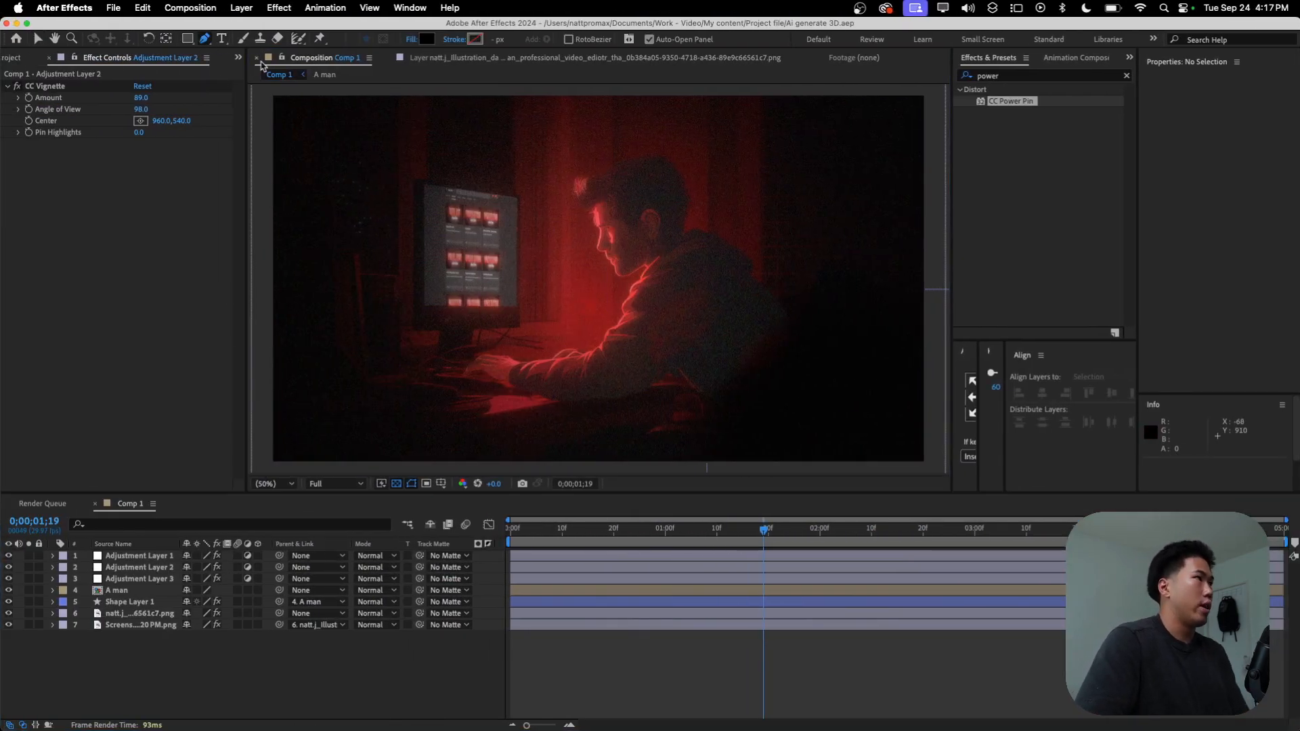
{"action": "left_click", "coordinate": [426, 186]}
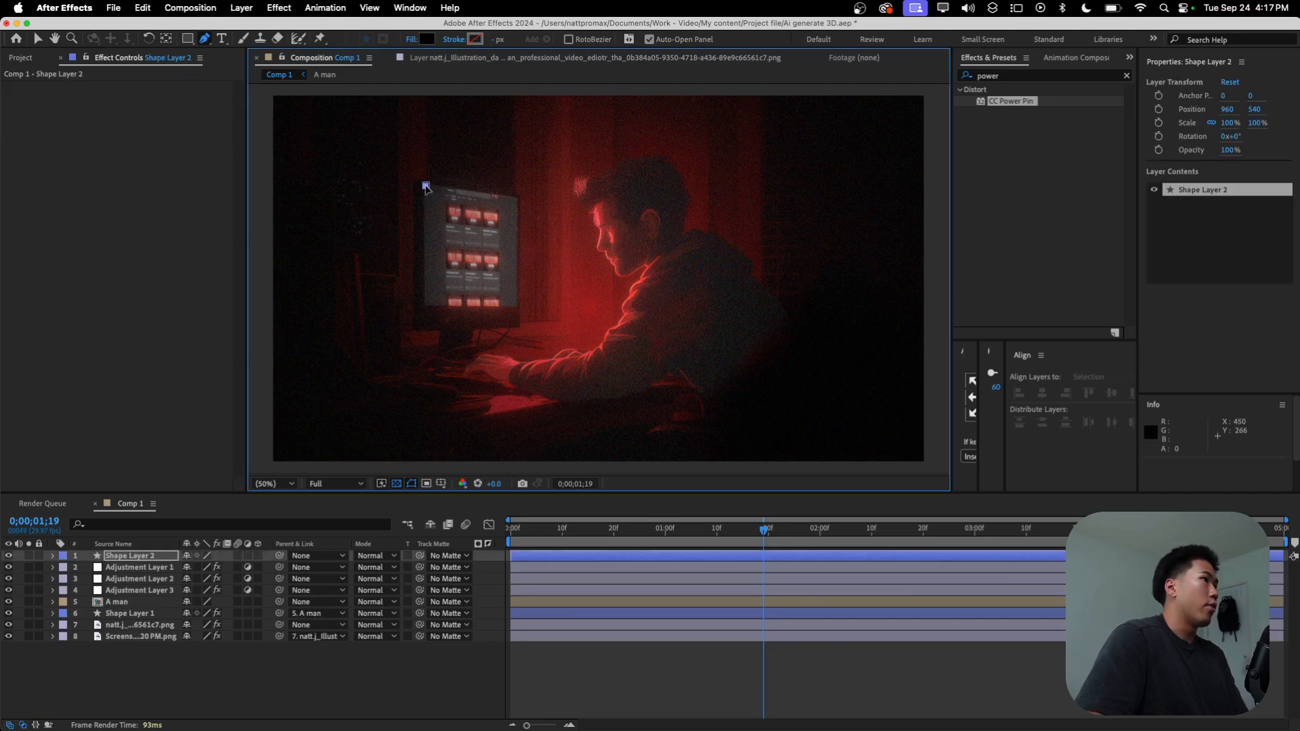
{"action": "left_click", "coordinate": [426, 305]}
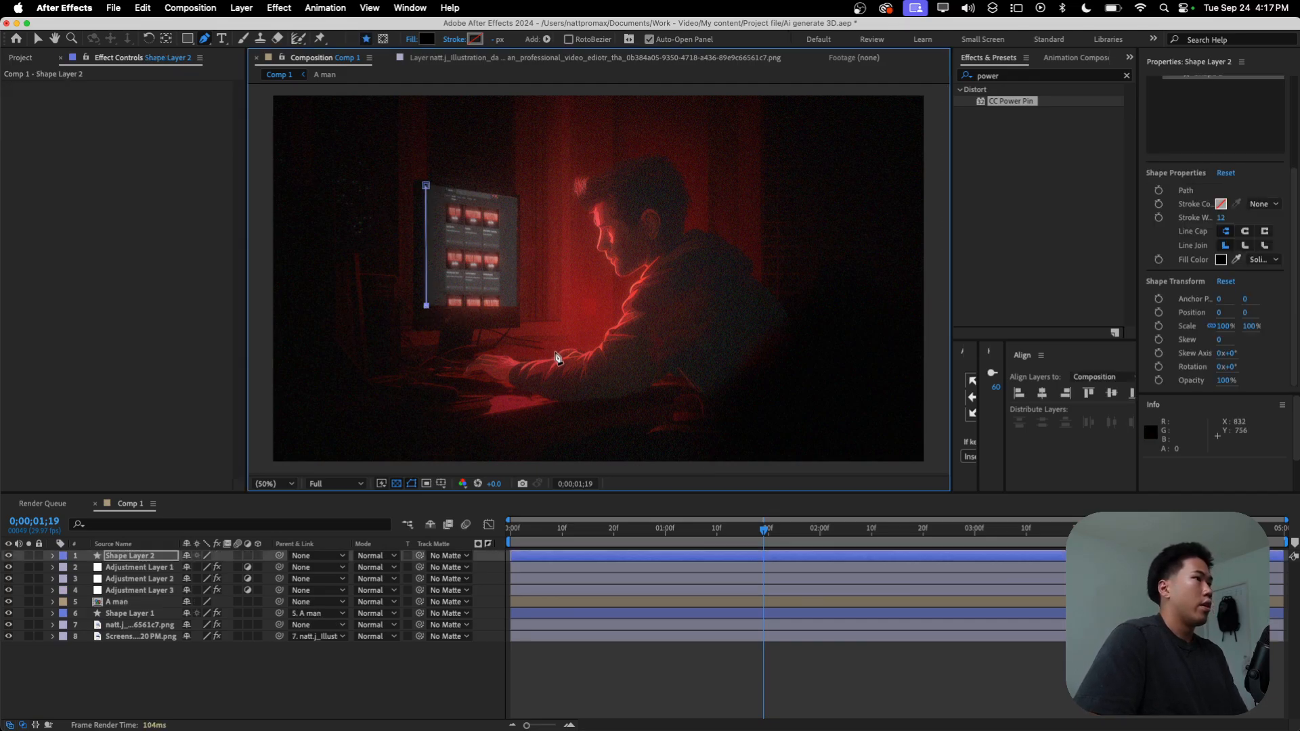
{"action": "left_click", "coordinate": [562, 360]}
{"action": "left_click", "coordinate": [560, 148]}
{"action": "left_click", "coordinate": [426, 185]}
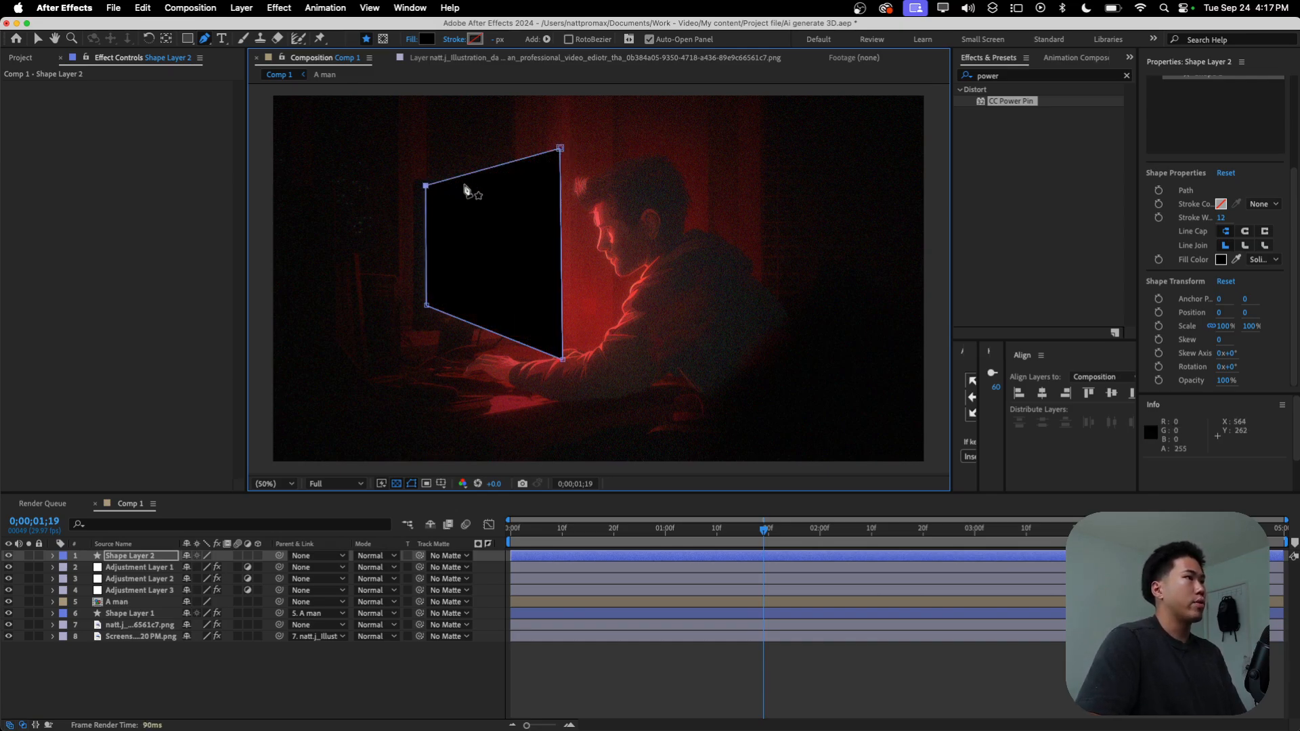
{"action": "left_click_drag", "start_coordinate": [132, 560], "coordinate": [131, 623]}
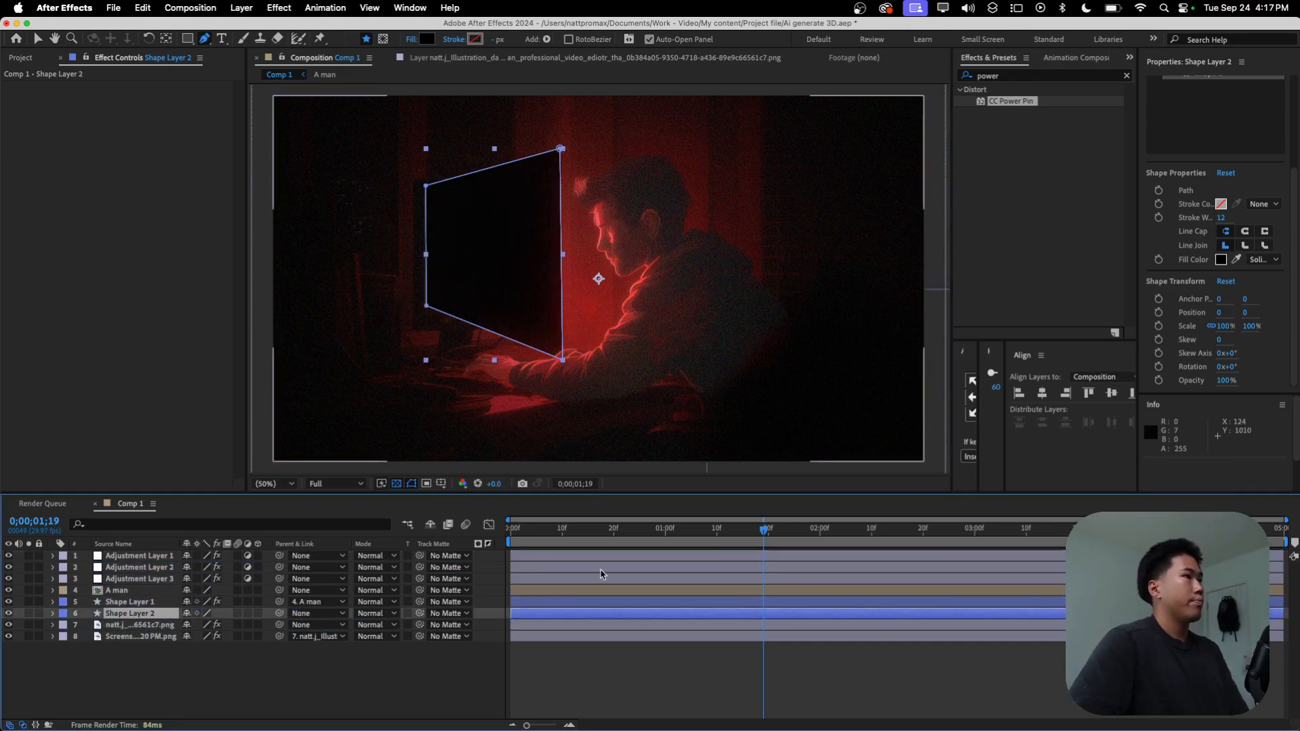
Step: Set the new light shape's fill colour to F95252 and centre its anchor point on the shape
{"action": "left_click", "coordinate": [1221, 259]}
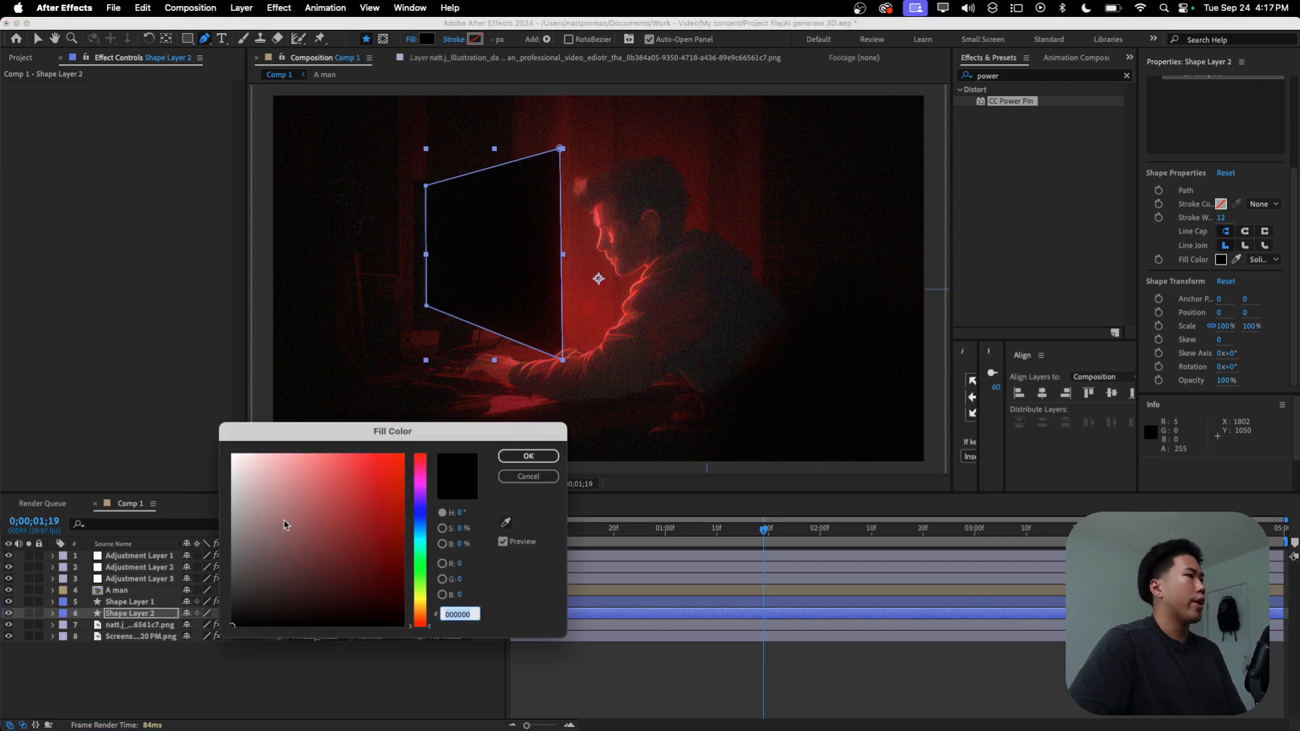
{"action": "left_click_drag", "start_coordinate": [285, 525], "coordinate": [565, 447]}
{"action": "mouse_move", "coordinate": [366, 474]}
{"action": "left_mouse_down"}
{"action": "mouse_move", "coordinate": [332, 457]}
{"action": "mouse_move", "coordinate": [348, 457]}
{"action": "left_mouse_up"}
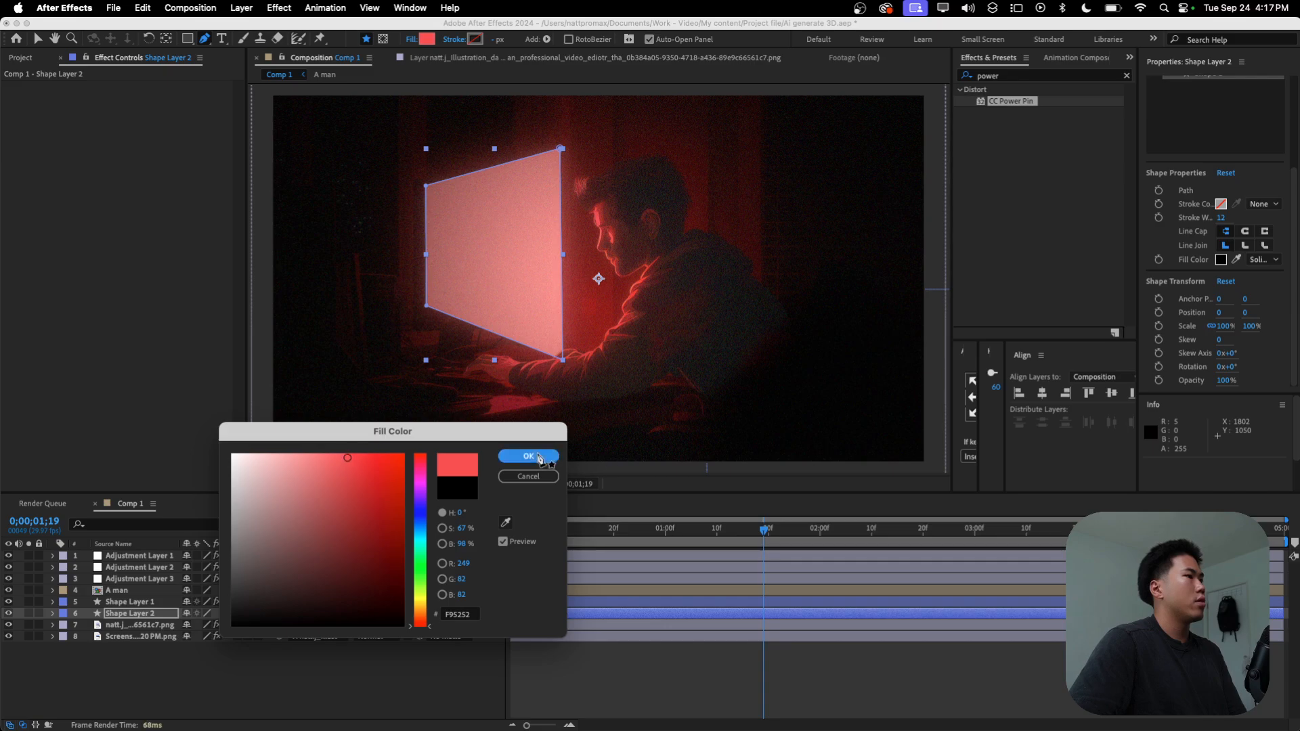
{"action": "left_click", "coordinate": [550, 456]}
{"action": "left_click_drag", "start_coordinate": [951, 397], "coordinate": [867, 397]}
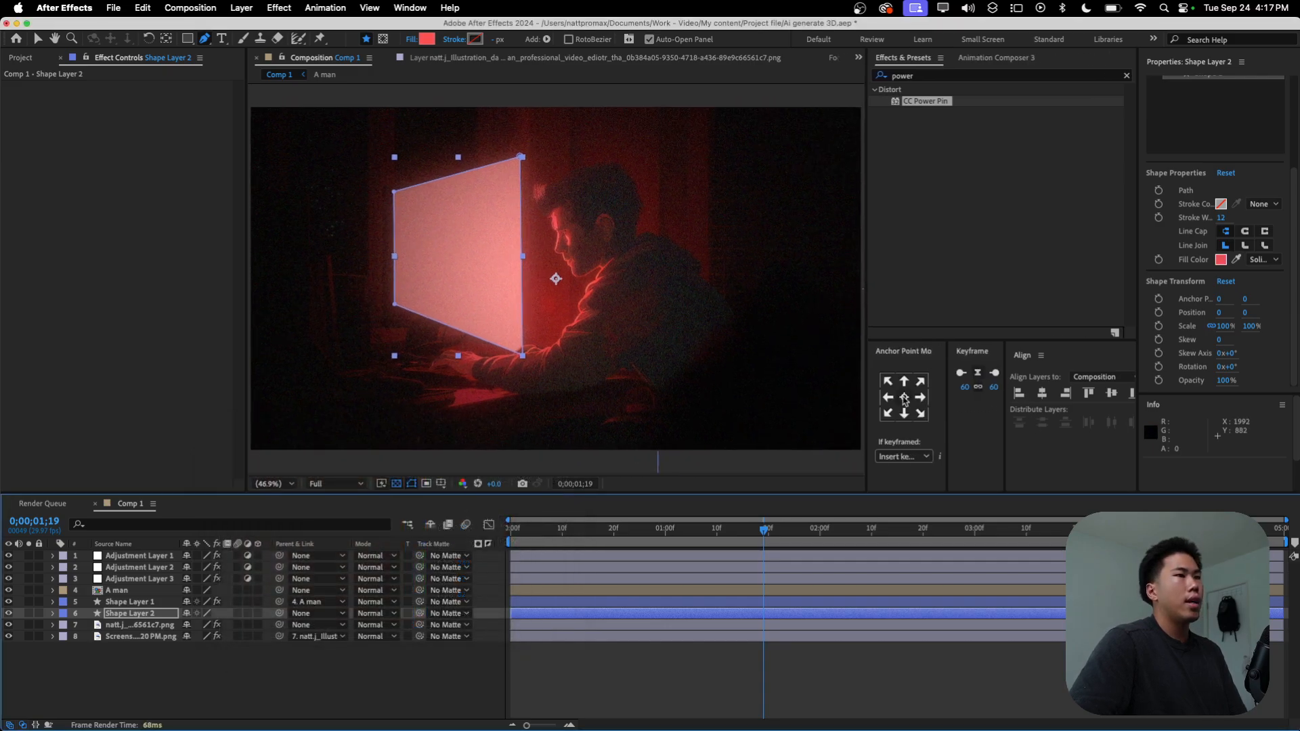
Step: Apply Fast Box Blur to the light shape layer and set the Blur Radius to 95
{"action": "left_click", "coordinate": [100, 617]}
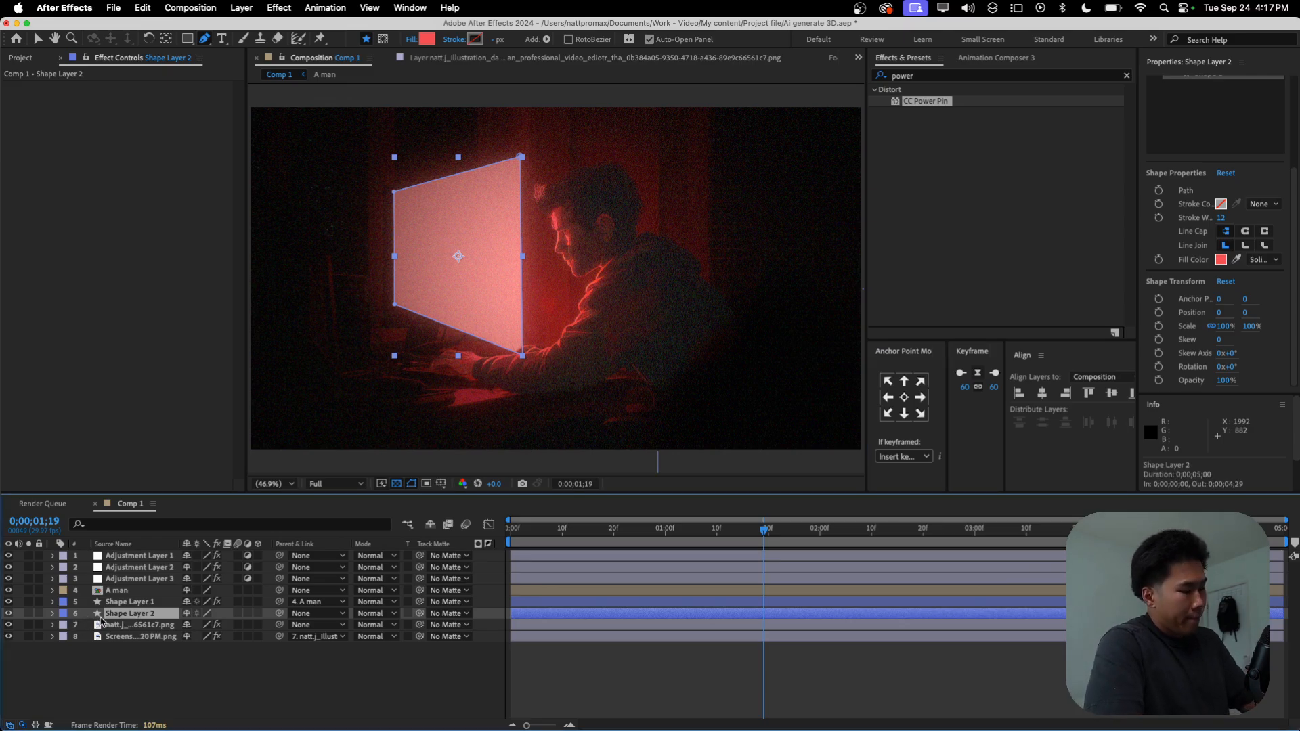
{"action": "key", "text": "ctrl+space"}
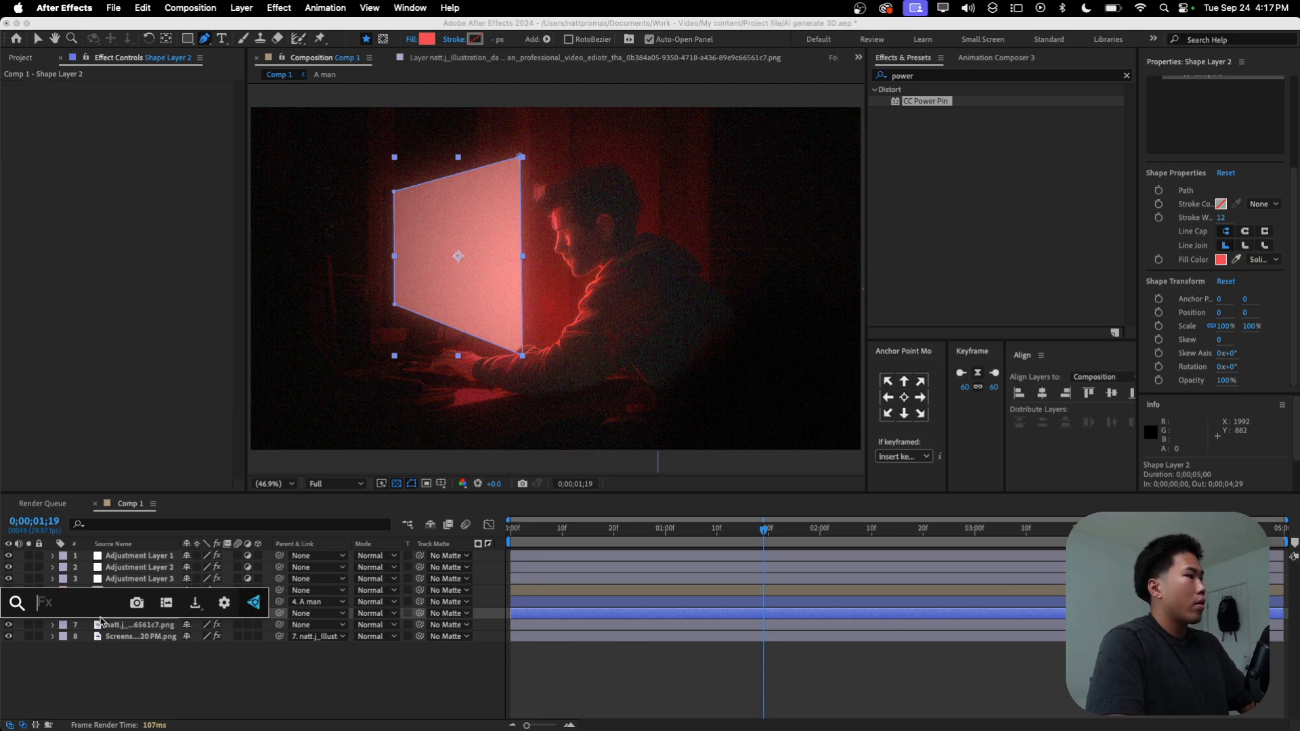
{"action": "type", "text": "fast"}
{"action": "left_click", "coordinate": [68, 598]}
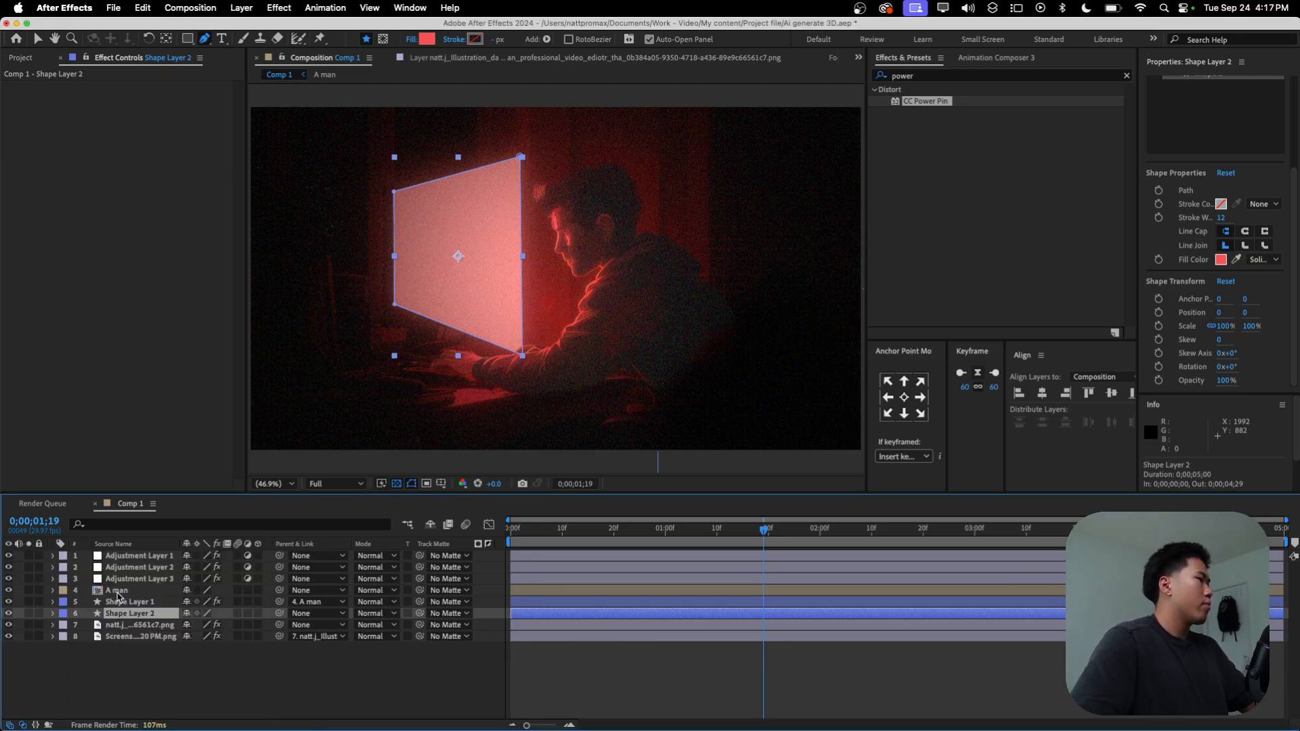
{"action": "left_click_drag", "start_coordinate": [140, 99], "coordinate": [158, 103]}
{"action": "left_click", "coordinate": [176, 688]}
{"action": "left_click", "coordinate": [155, 615]}
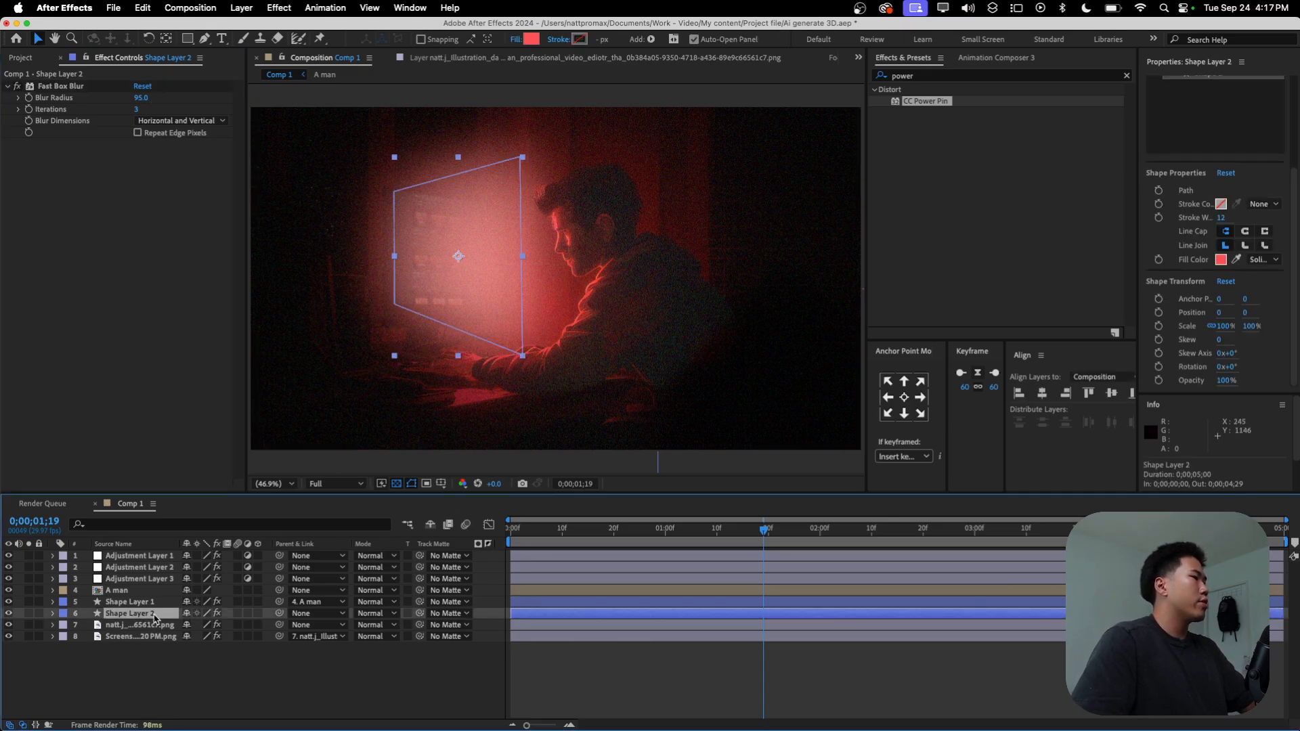
Step: Add a rectangular mask to the light shape layer, covering the shape's half nearest the man and his head, and invert it
{"action": "left_click", "coordinate": [188, 39]}
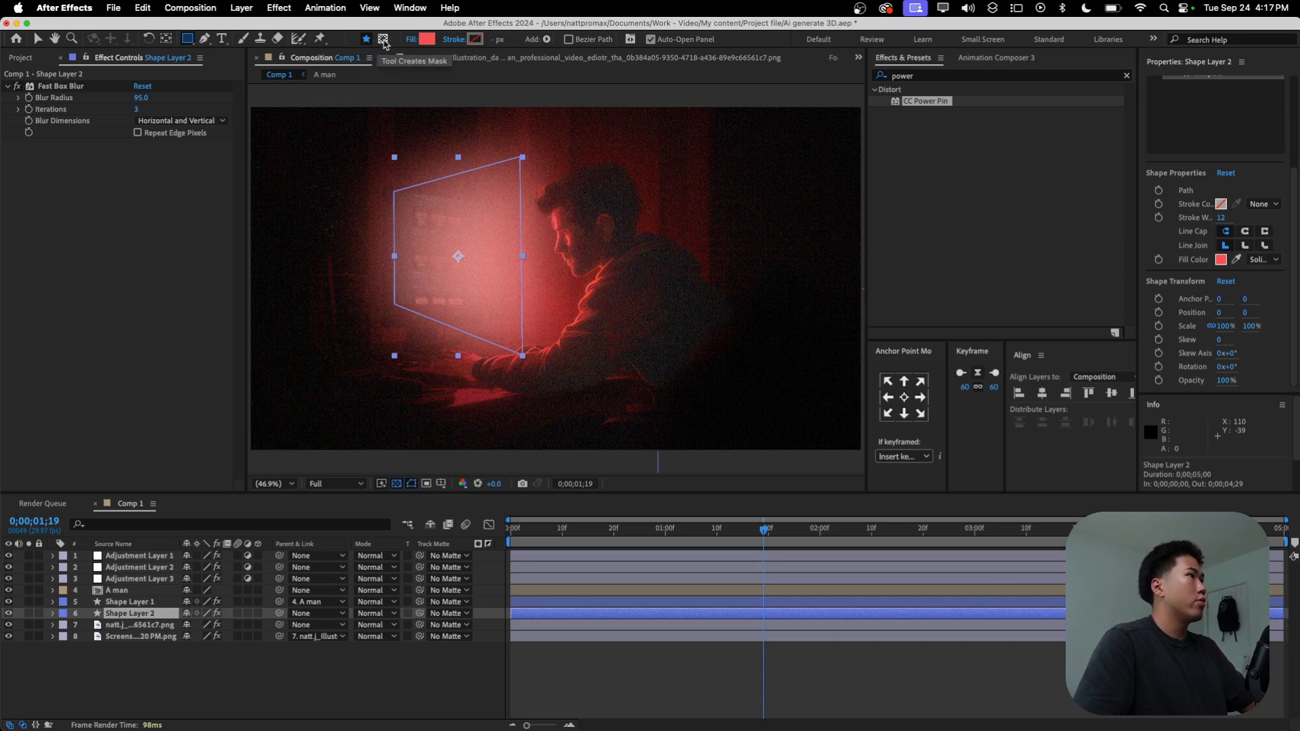
{"action": "left_click", "coordinate": [383, 39]}
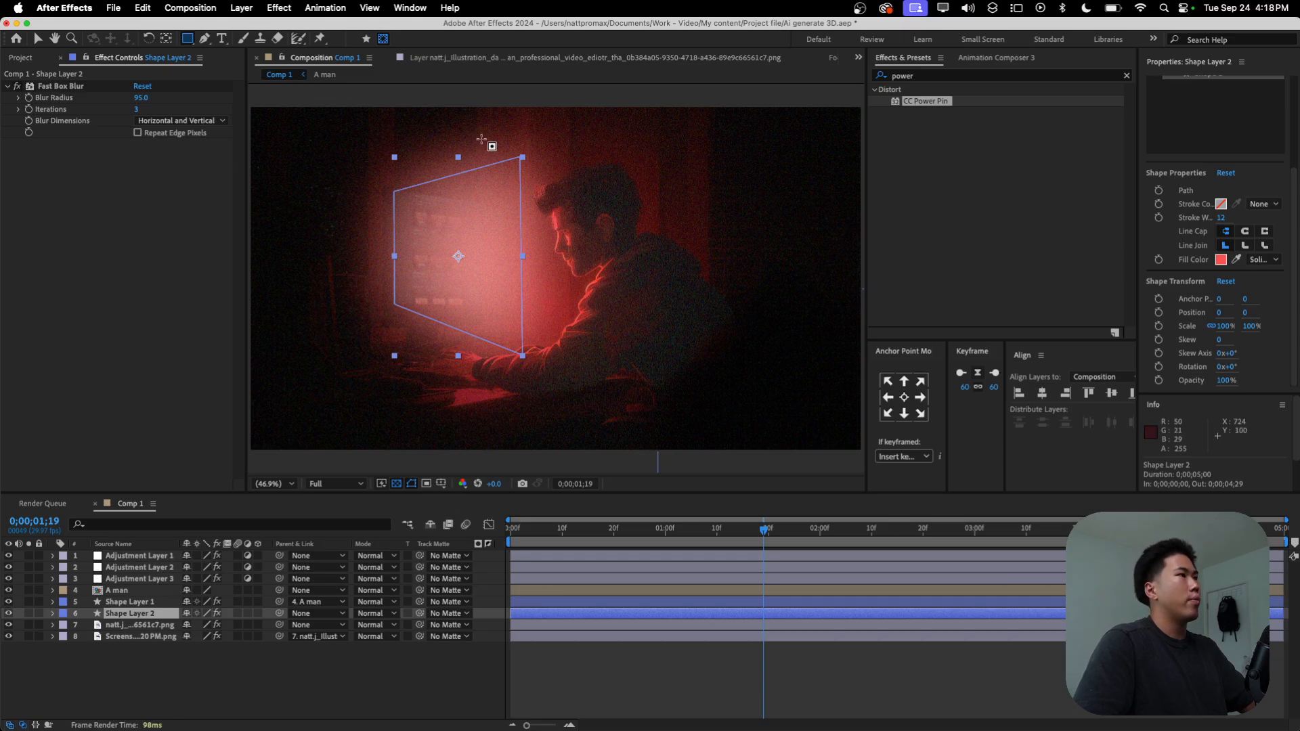
{"action": "mouse_move", "coordinate": [473, 127]}
{"action": "left_mouse_down"}
{"action": "mouse_move", "coordinate": [518, 167]}
{"action": "mouse_move", "coordinate": [644, 377]}
{"action": "left_mouse_up"}
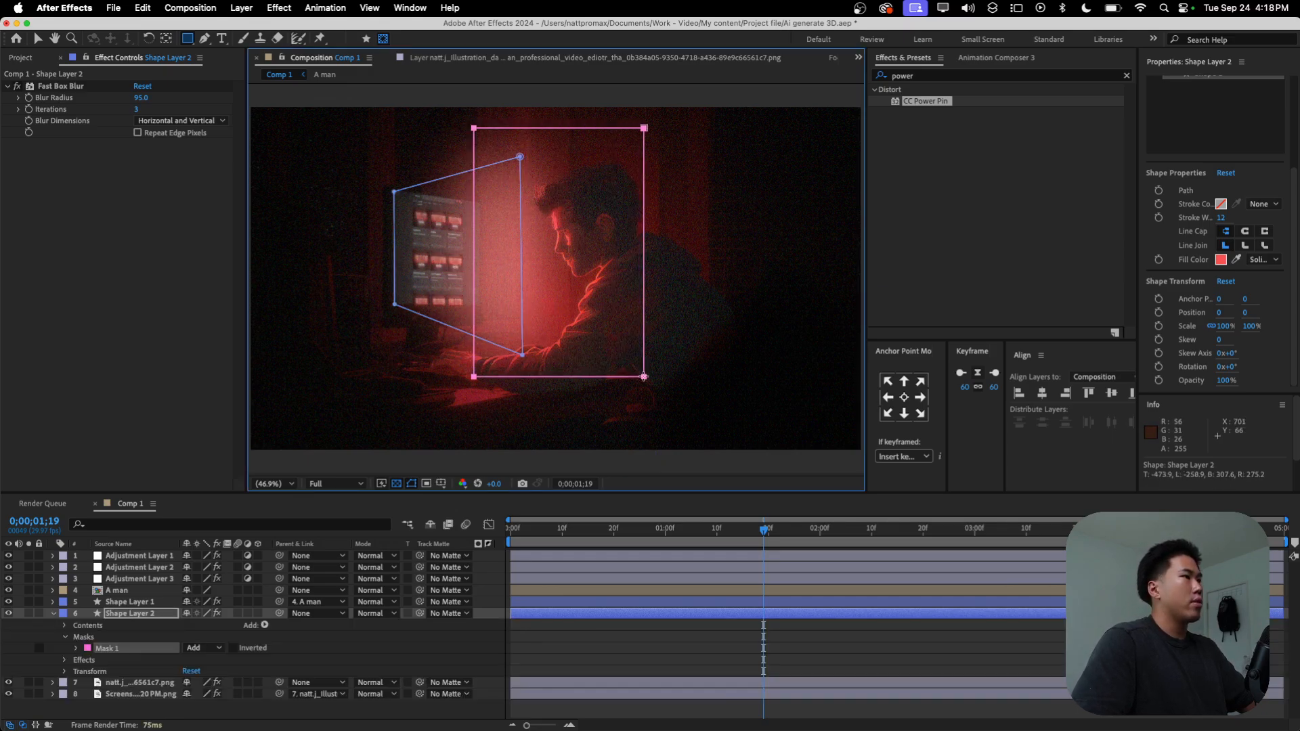
{"action": "left_click", "coordinate": [234, 649]}
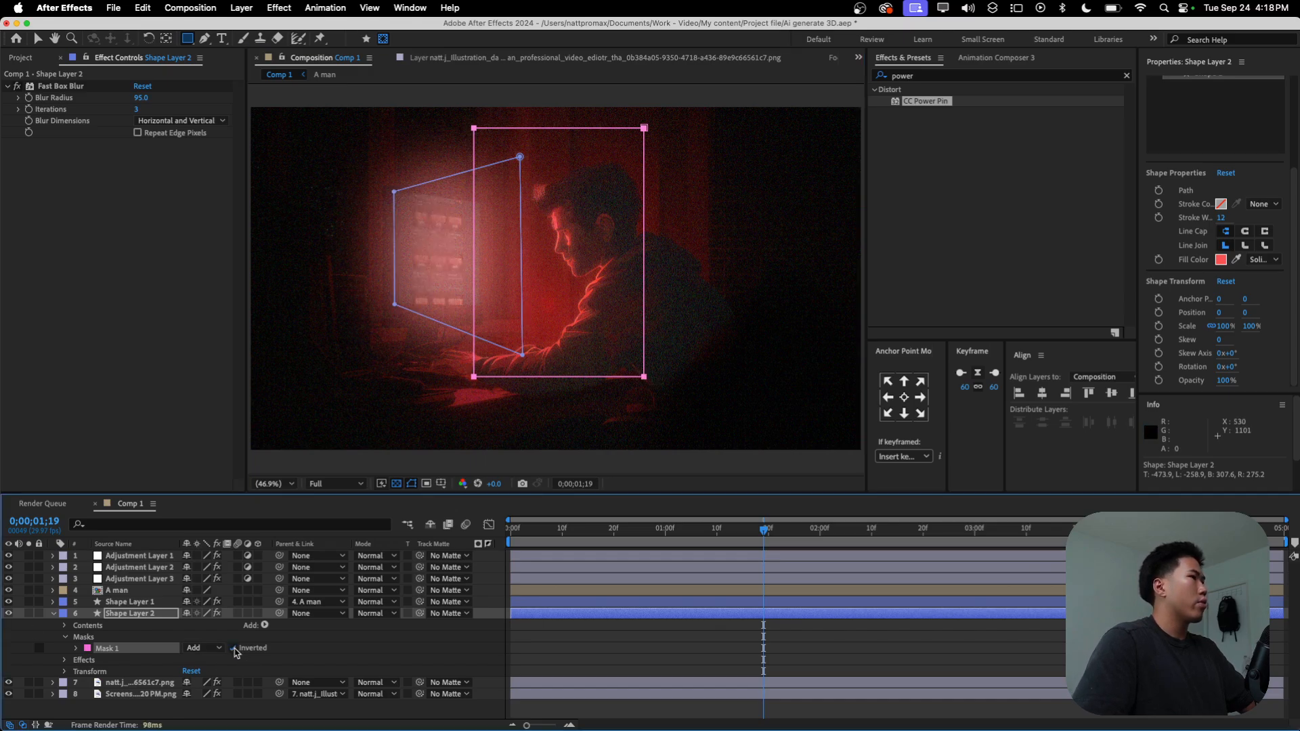
Step: Feather the light shape's mask by 480 pixels, then collapse the layer's properties and reselect the layer
{"action": "left_click", "coordinate": [78, 649]}
{"action": "left_click_drag", "start_coordinate": [210, 677], "coordinate": [214, 672]}
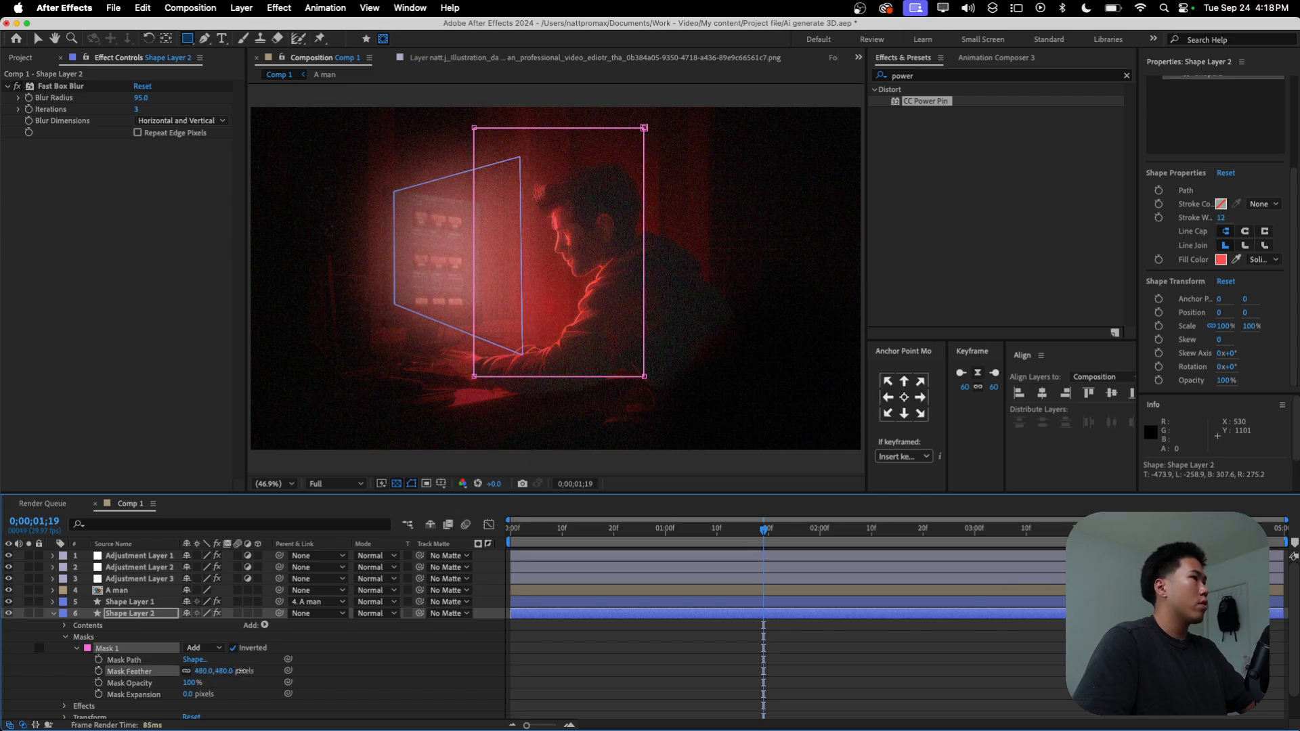
{"action": "left_click", "coordinate": [712, 656]}
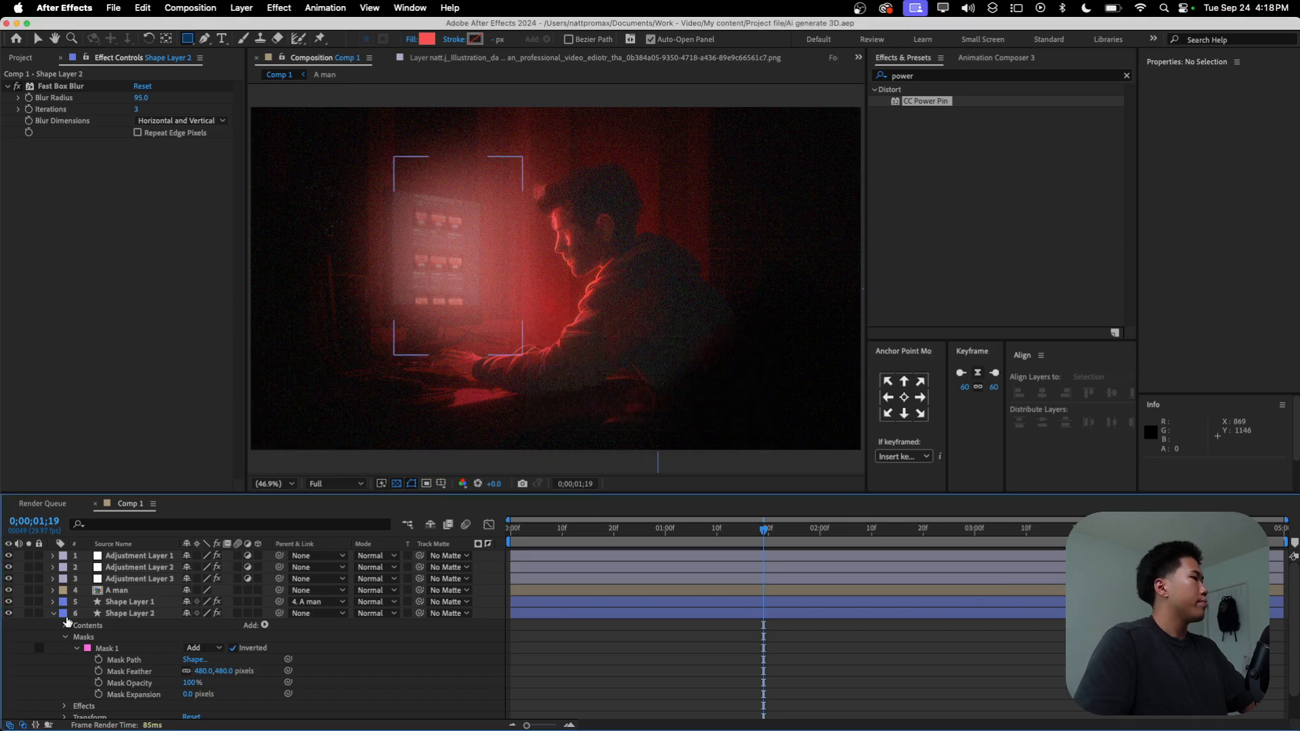
{"action": "left_click", "coordinate": [130, 619]}
{"action": "left_click", "coordinate": [54, 615]}
{"action": "left_click", "coordinate": [140, 606]}
{"action": "left_click", "coordinate": [138, 617]}
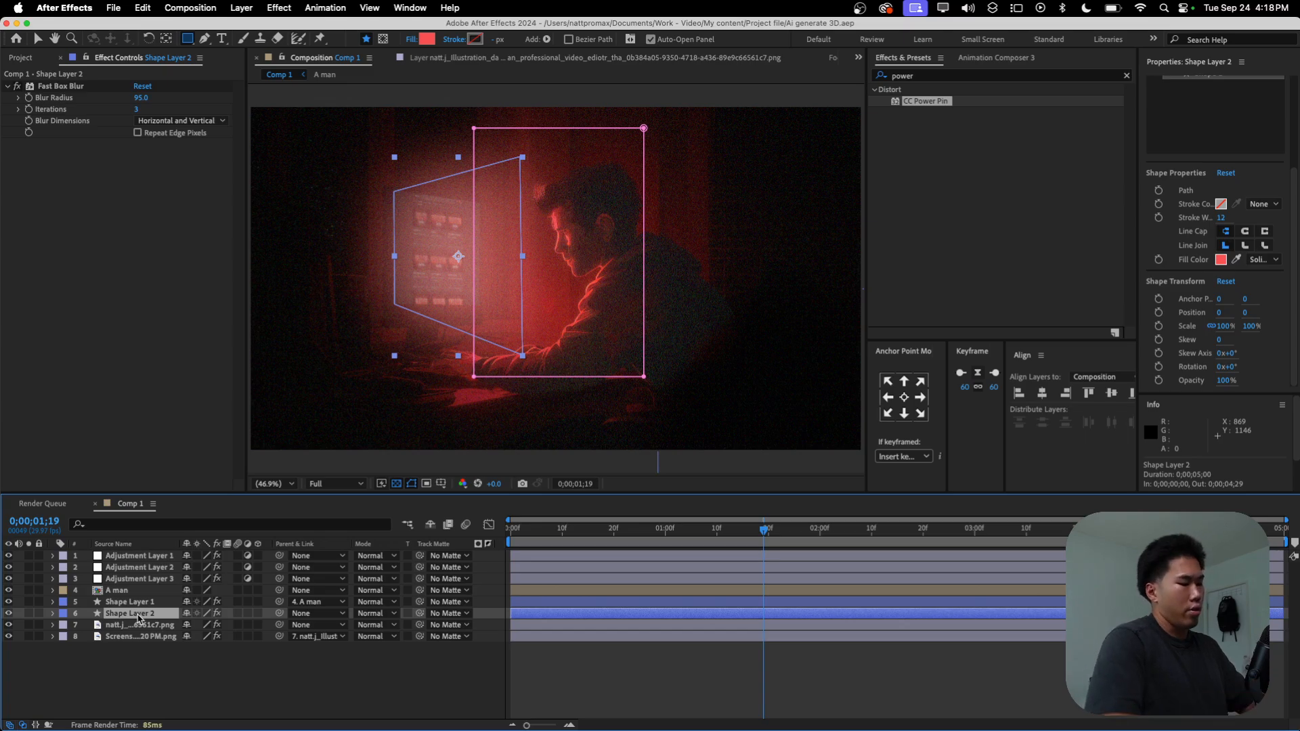
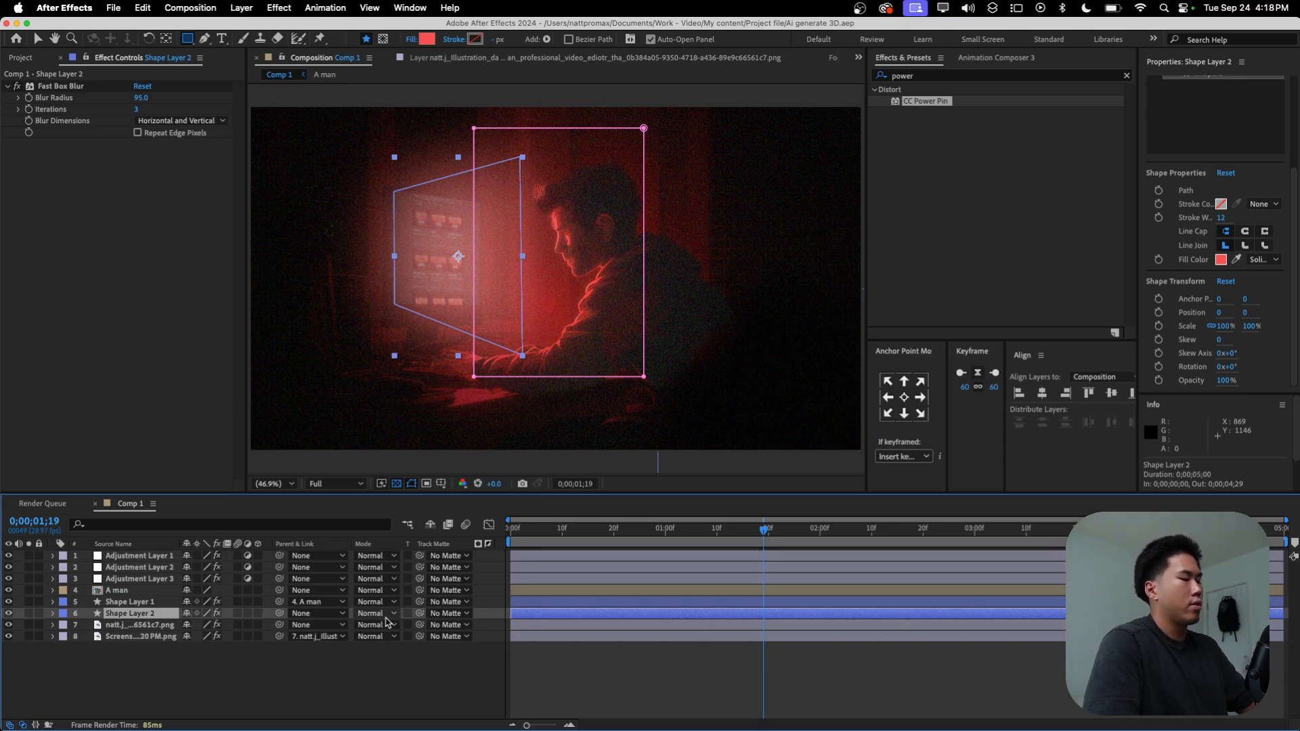
Step: Cycle through the blending modes of Shape Layer 2, settle on Add and deselect the layer
{"action": "key", "text": "shift+equal"}
{"action": "key", "text": "shift+equal"}
{"action": "key", "text": "shift+equal"}
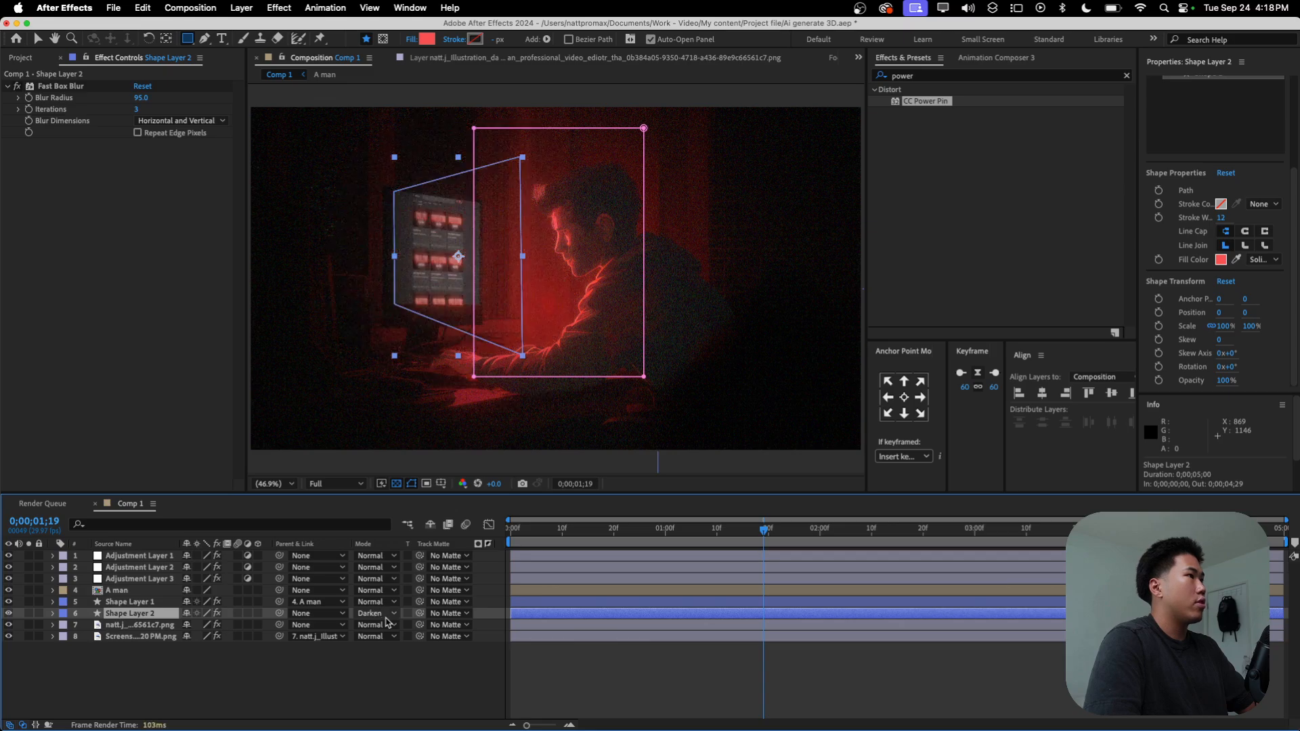
{"action": "key", "text": "shift+equal"}
{"action": "key", "text": "shift+equal"}
{"action": "key", "text": "shift+equal"}
{"action": "key", "text": "shift+equal"}
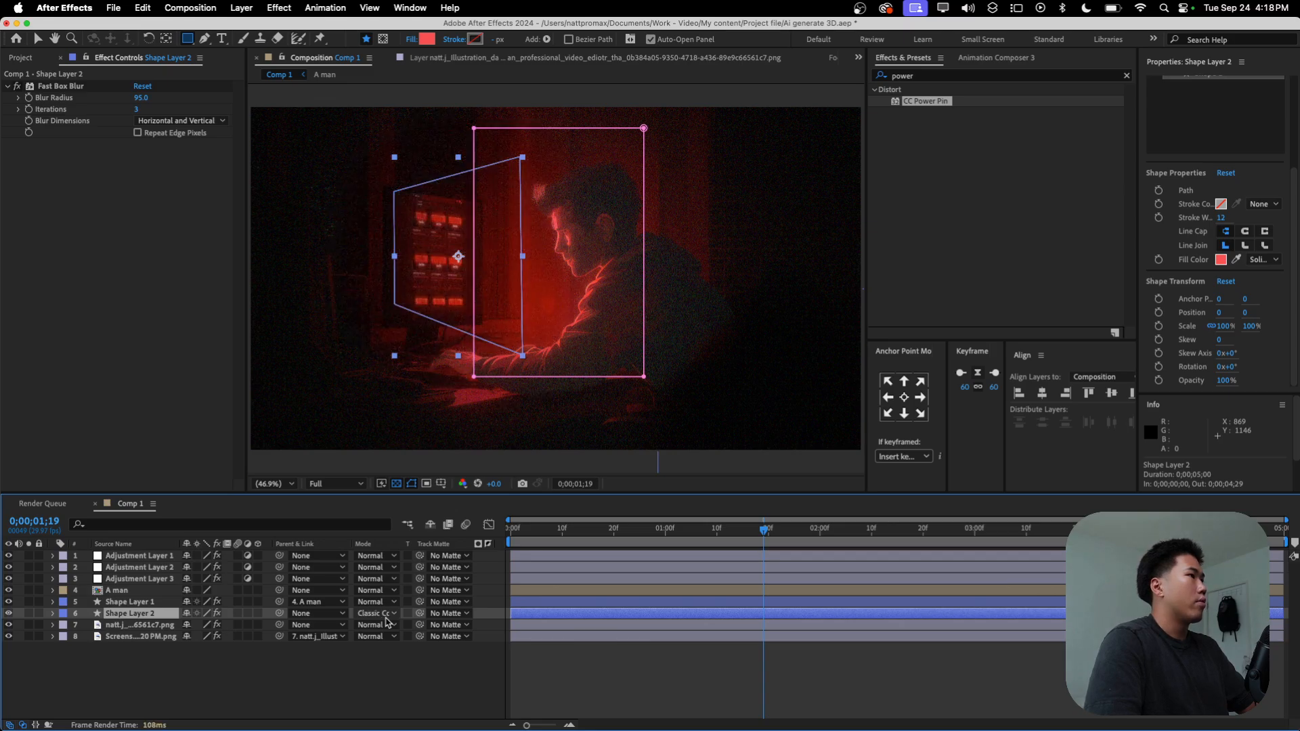
{"action": "key", "text": "shift+equal"}
{"action": "key", "text": "shift+equal"}
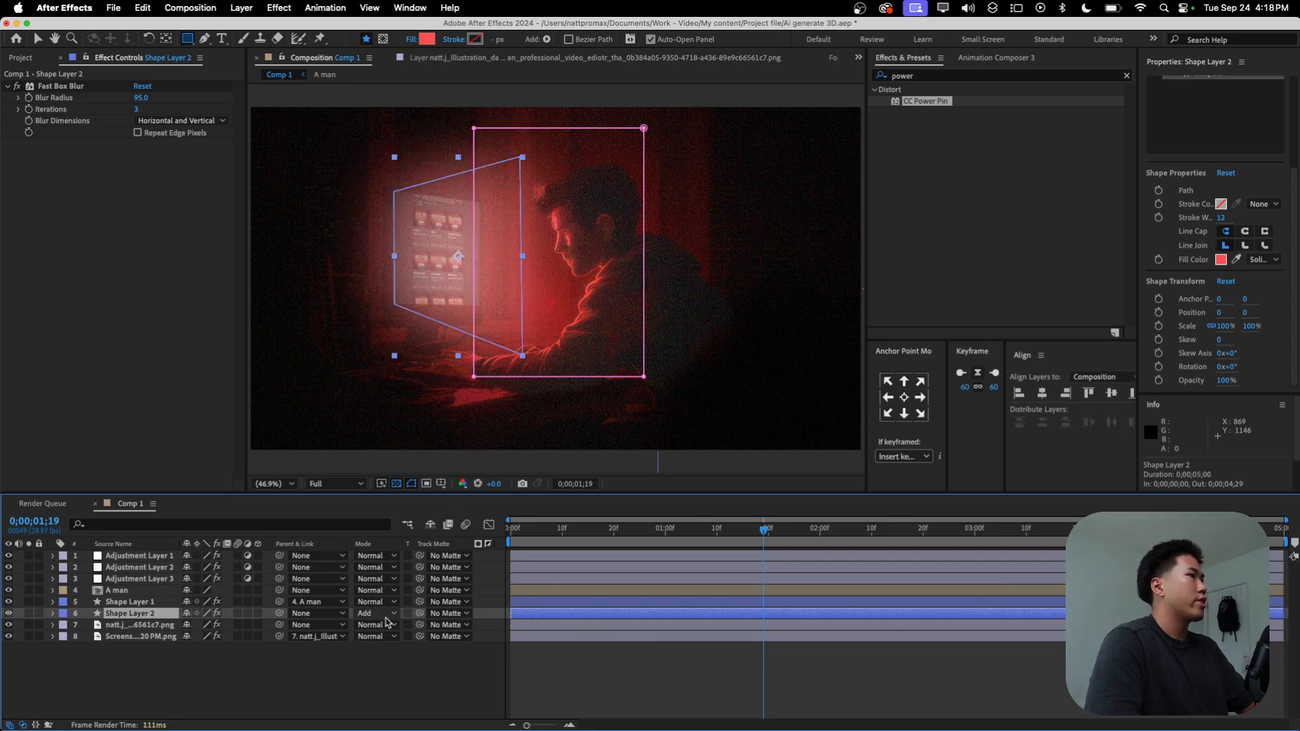
{"action": "key", "text": "shift+equal"}
{"action": "key", "text": "shift+equal"}
{"action": "key", "text": "shift+equal"}
{"action": "key", "text": "shift+equal"}
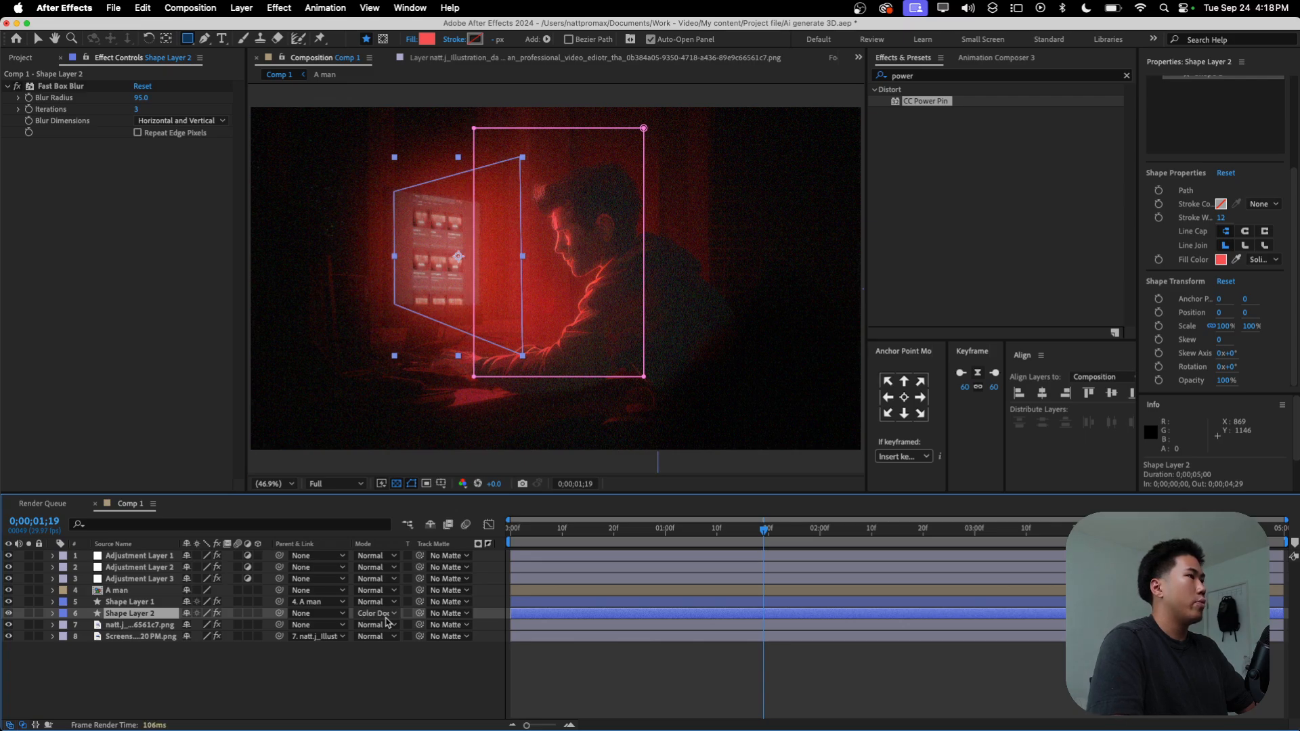
{"action": "key", "text": "shift+equal"}
{"action": "key", "text": "shift+equal"}
{"action": "key", "text": "shift+equal"}
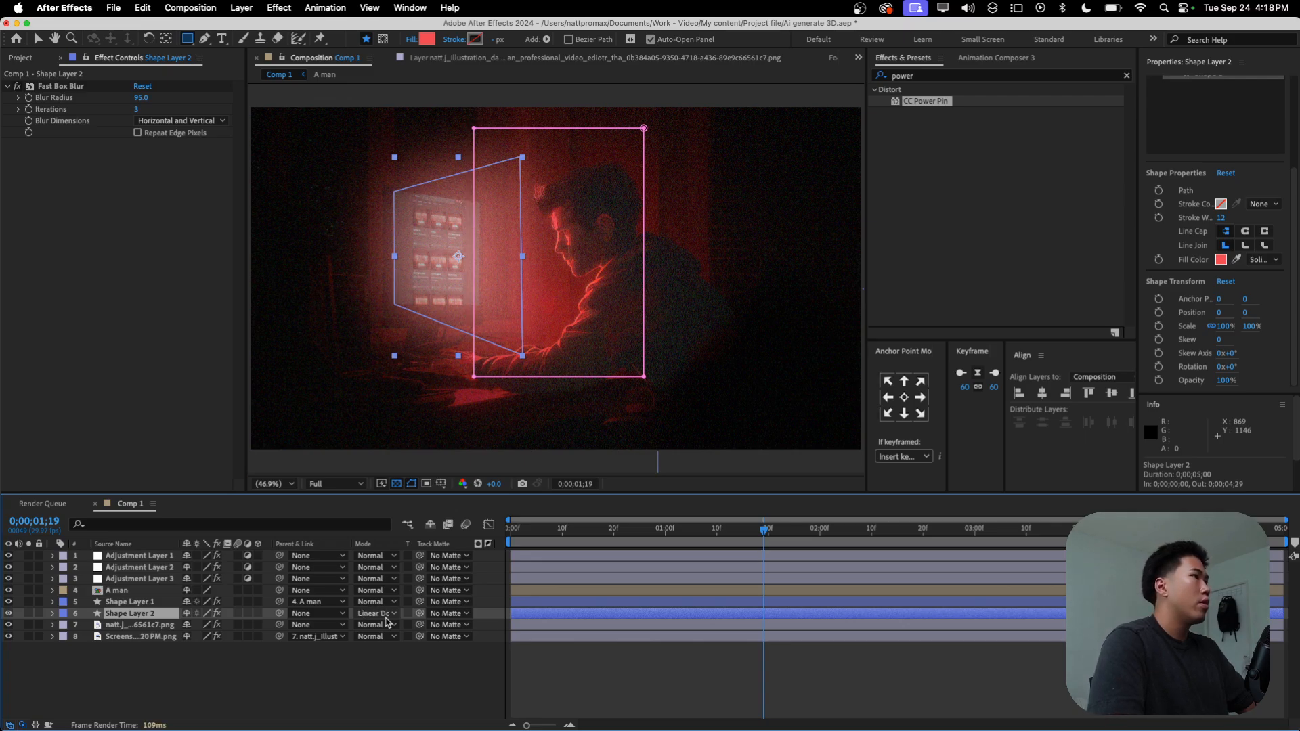
{"action": "key", "text": "shift+minus"}
{"action": "key", "text": "shift+equal"}
{"action": "key", "text": "shift+minus"}
{"action": "key", "text": "shift+equal"}
{"action": "key", "text": "shift+equal"}
{"action": "key", "text": "shift+equal"}
{"action": "key", "text": "shift+equal"}
{"action": "key", "text": "shift+equal"}
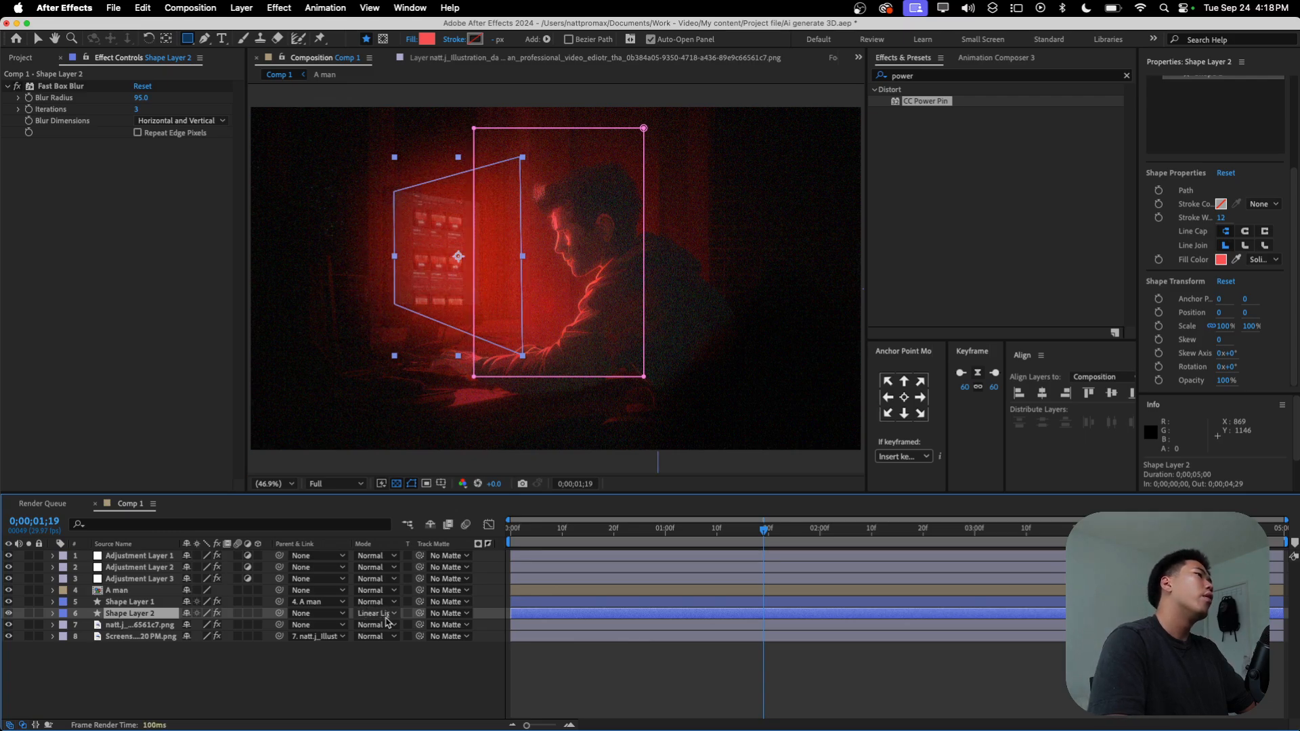
{"action": "key", "text": "shift+equal"}
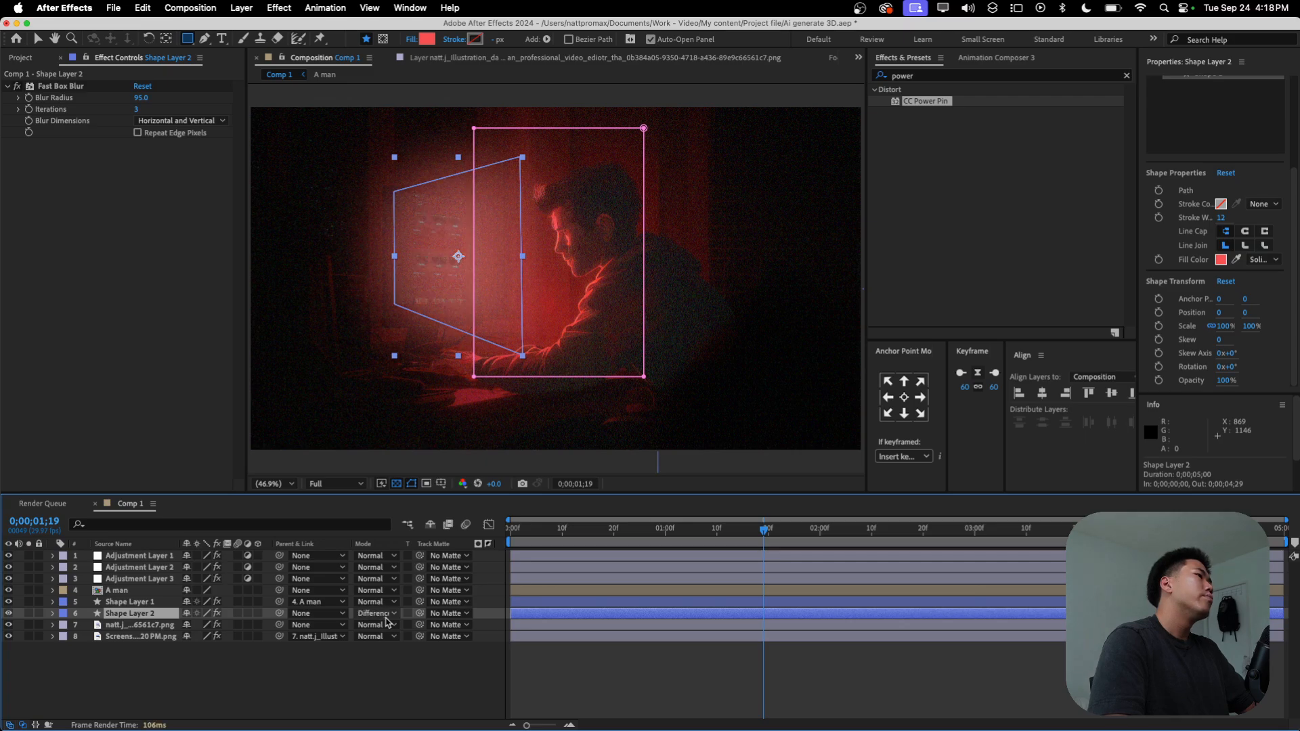
{"action": "key", "text": "shift+equal"}
{"action": "key", "text": "shift+equal"}
{"action": "key", "text": "shift+equal"}
{"action": "key", "text": "shift+equal"}
{"action": "key", "text": "shift+equal"}
{"action": "key", "text": "shift+equal"}
{"action": "key", "text": "shift+equal"}
{"action": "key", "text": "shift+equal"}
{"action": "key", "text": "shift+equal"}
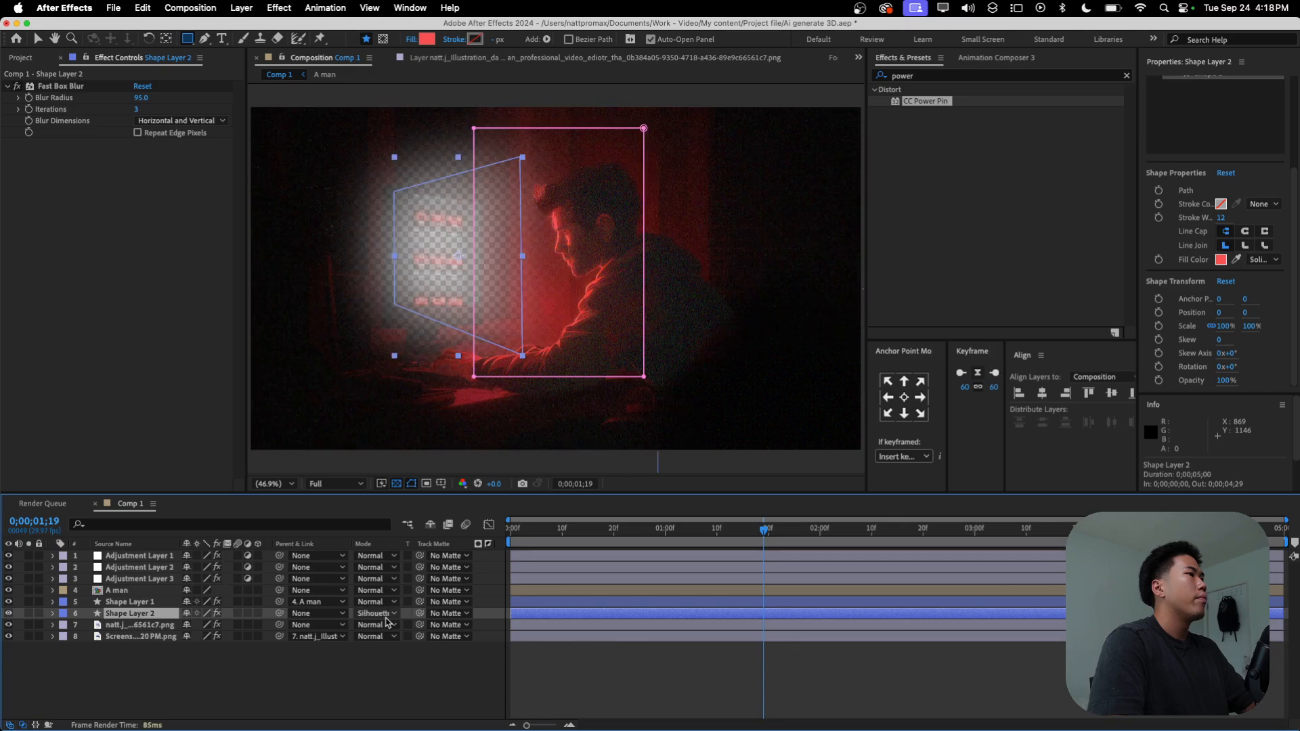
{"action": "key", "text": "shift+equal"}
{"action": "key", "text": "shift+equal"}
{"action": "key", "text": "shift+equal"}
{"action": "key", "text": "shift+minus"}
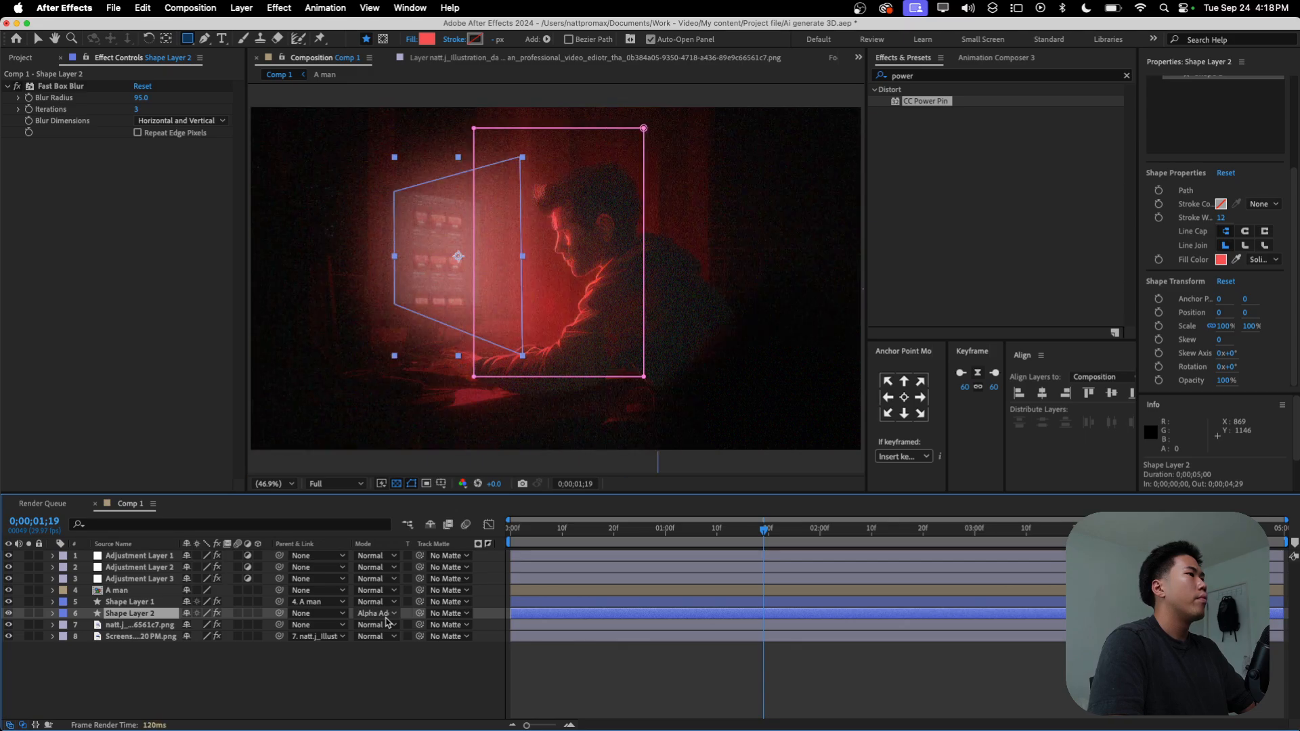
{"action": "key", "text": "shift+equal"}
{"action": "key", "text": "shift+equal"}
{"action": "key", "text": "shift+equal"}
{"action": "key", "text": "shift+equal"}
{"action": "key", "text": "shift+equal"}
{"action": "key", "text": "shift+equal"}
{"action": "key", "text": "shift+equal"}
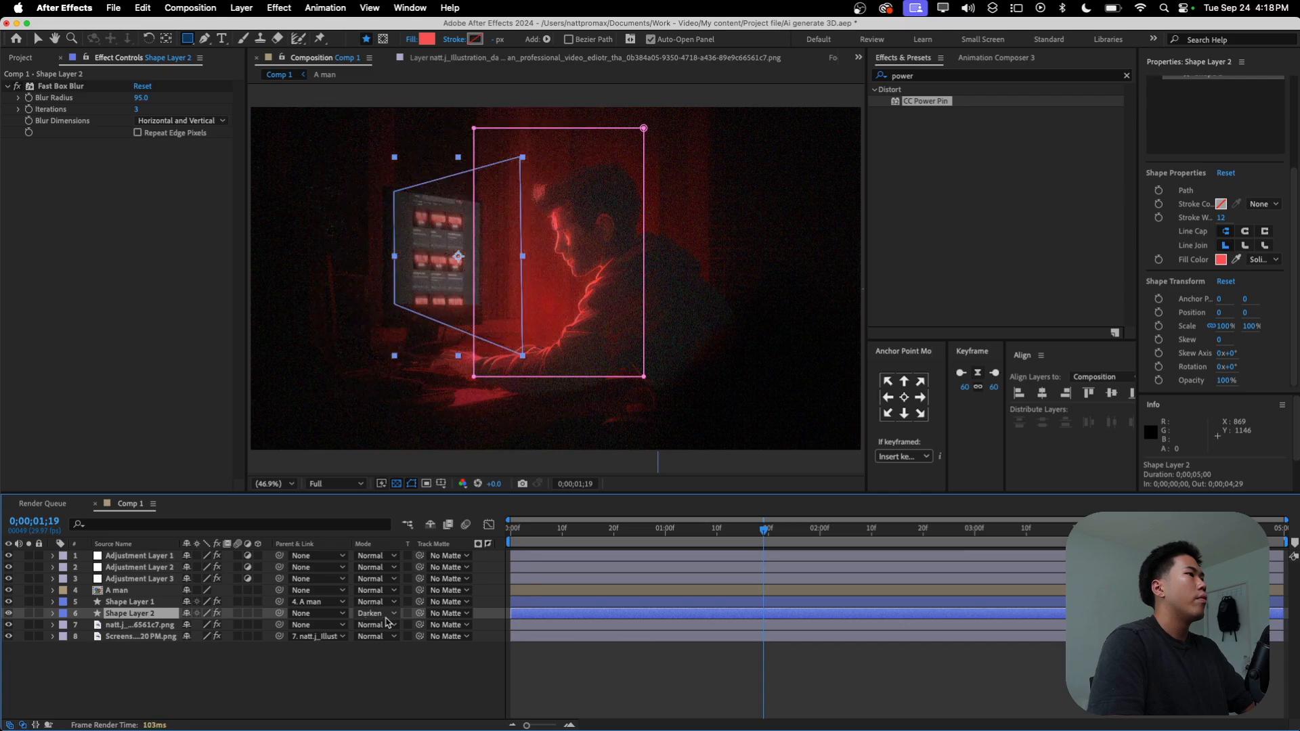
{"action": "key", "text": "shift+equal"}
{"action": "key", "text": "shift+equal"}
{"action": "key", "text": "shift+equal"}
{"action": "key", "text": "shift+equal"}
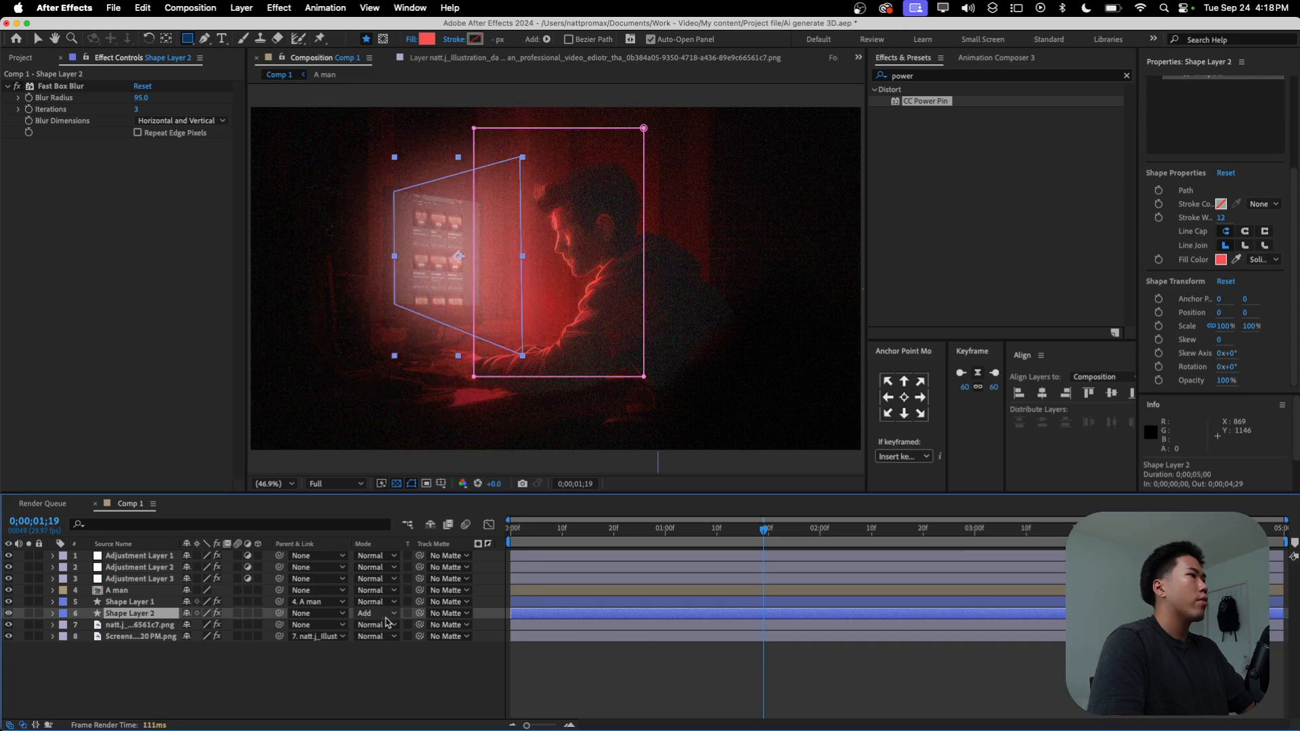
{"action": "key", "text": "super+Tab"}
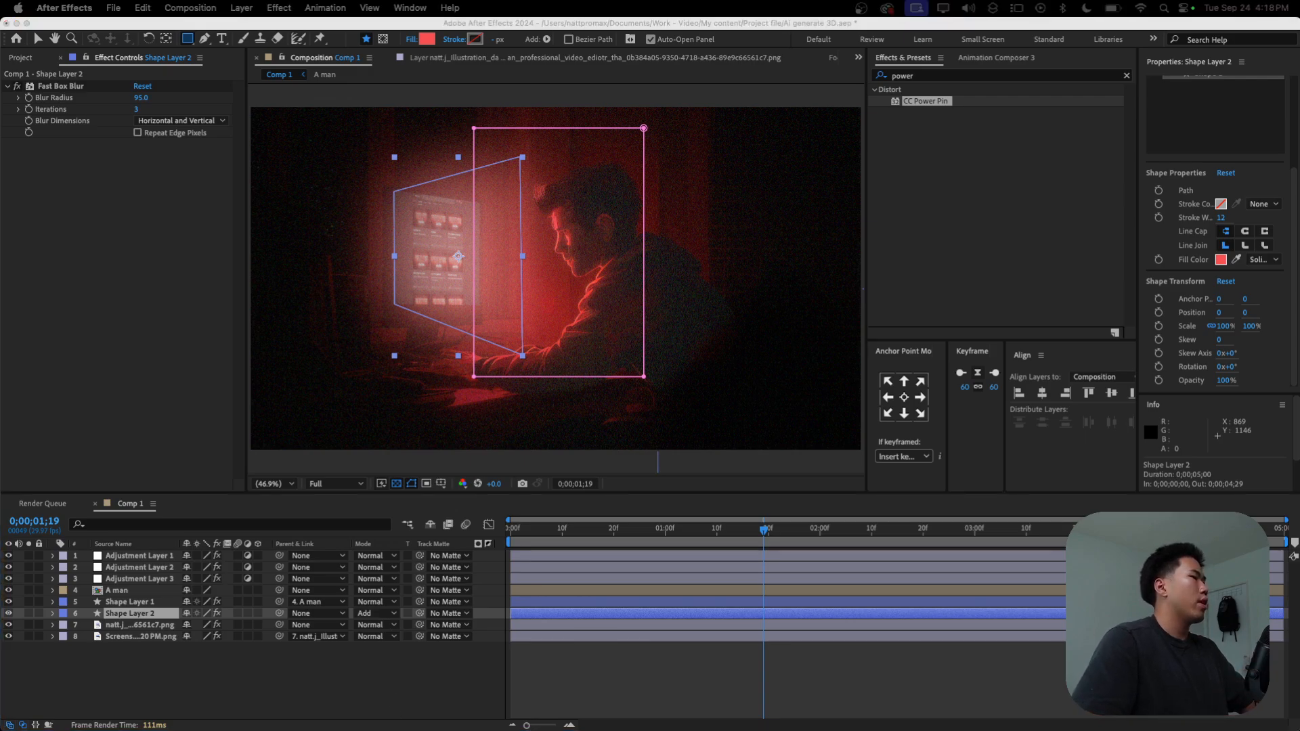
{"action": "left_click", "coordinate": [226, 668]}
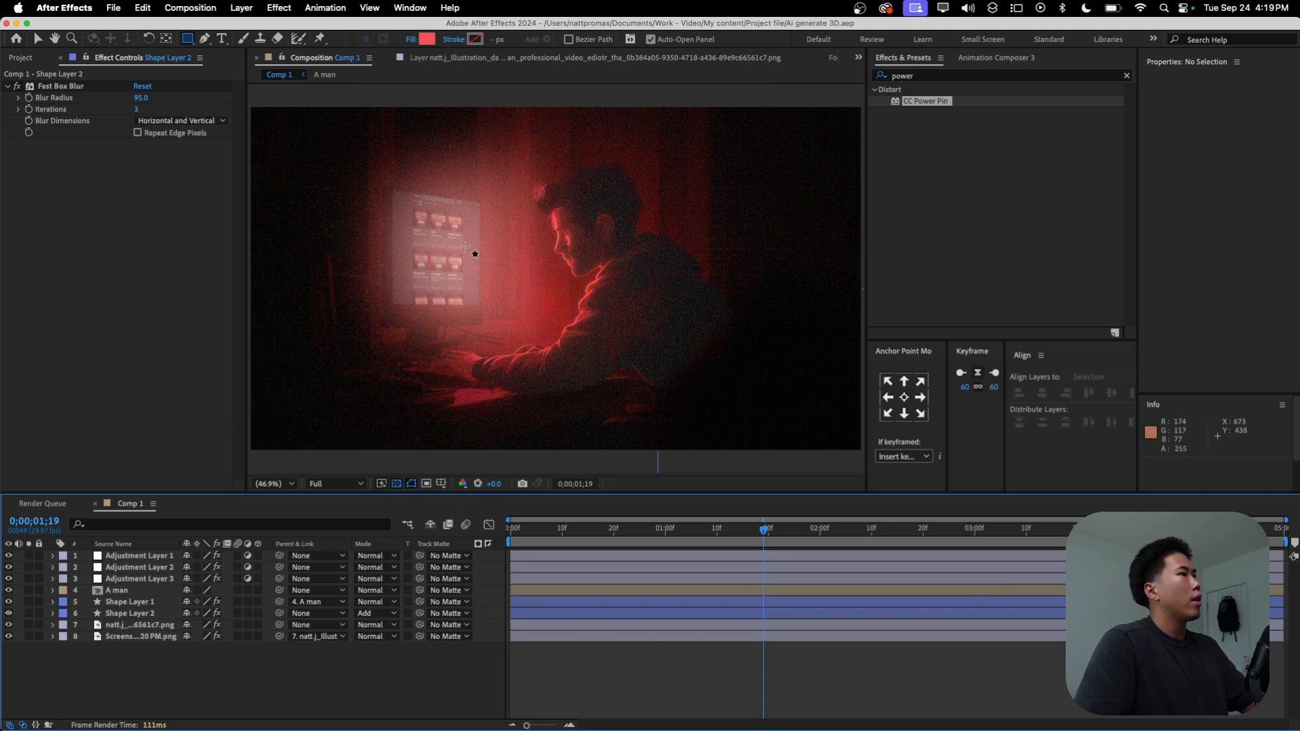
Step: Find the VHS Flicker Effect preset by searching for "vhs" and apply it to Shape Layer 2
{"action": "key", "text": "v"}
{"action": "left_click", "coordinate": [136, 613]}
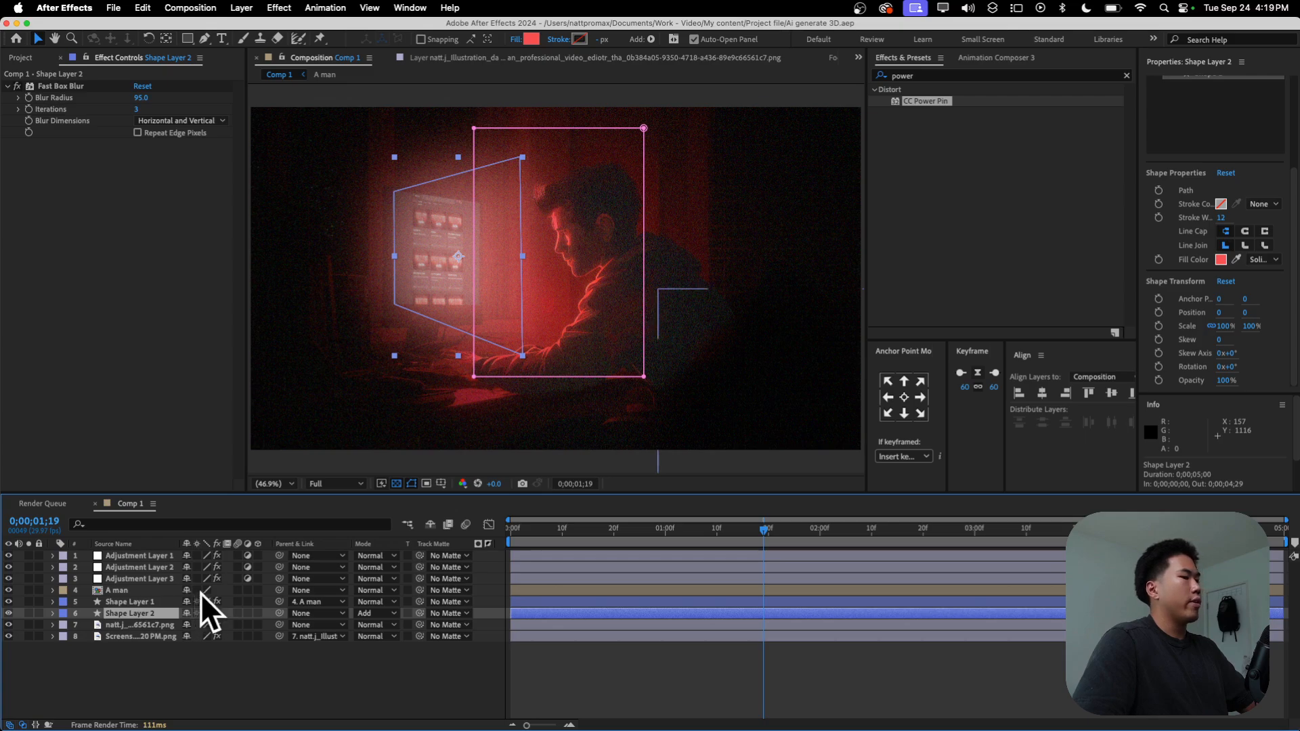
{"action": "left_click", "coordinate": [943, 77]}
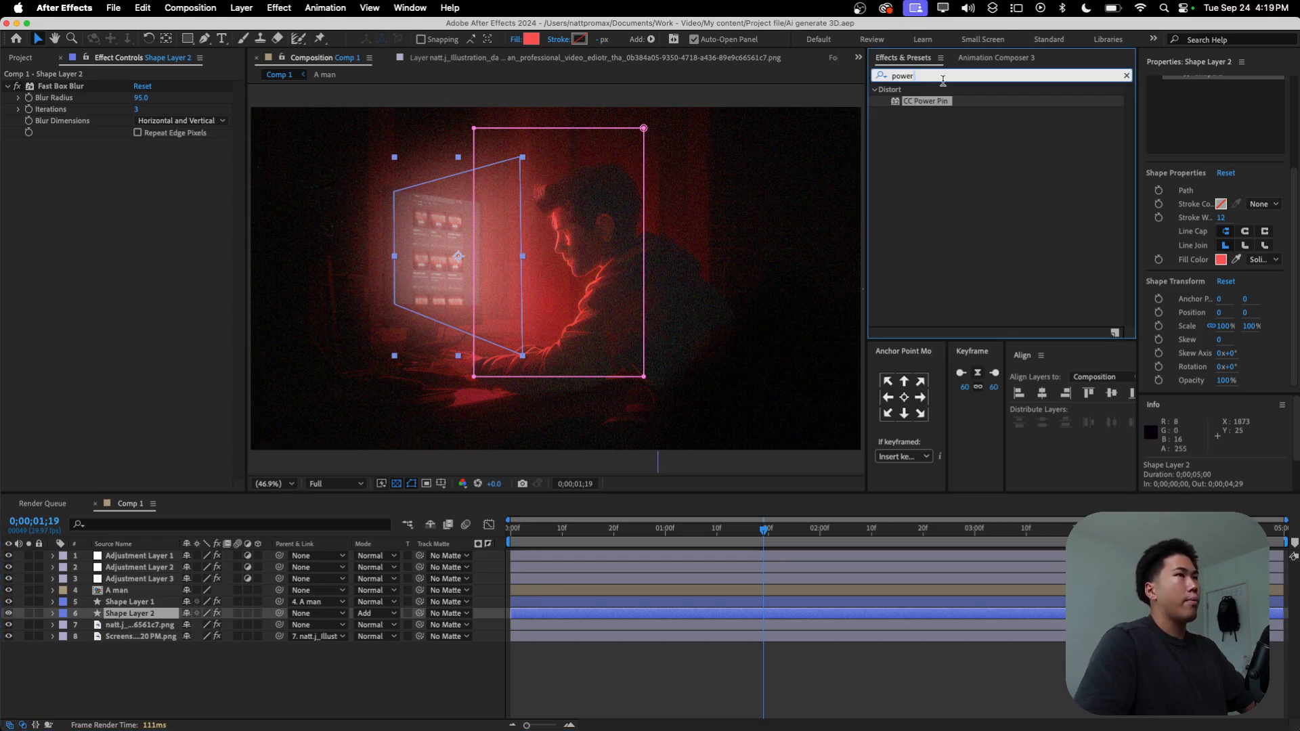
{"action": "type", "text": "vhs"}
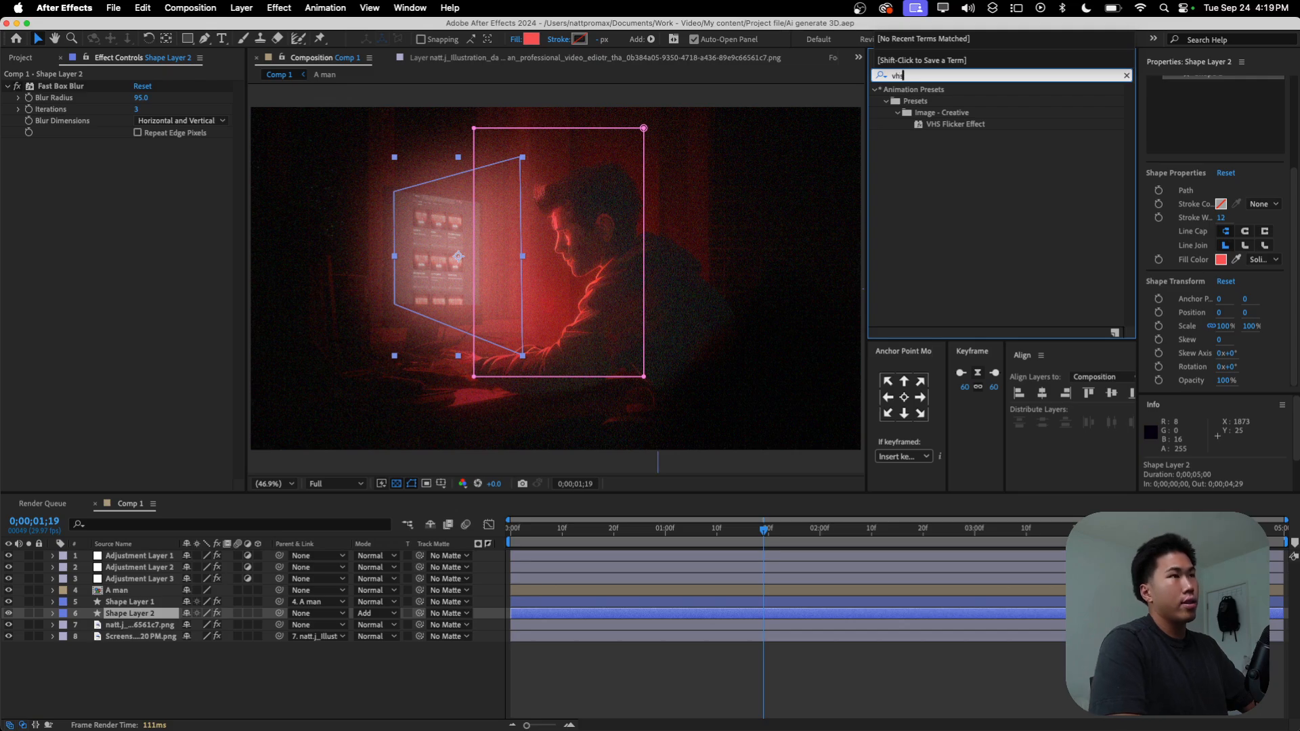
{"action": "double_click", "coordinate": [955, 124]}
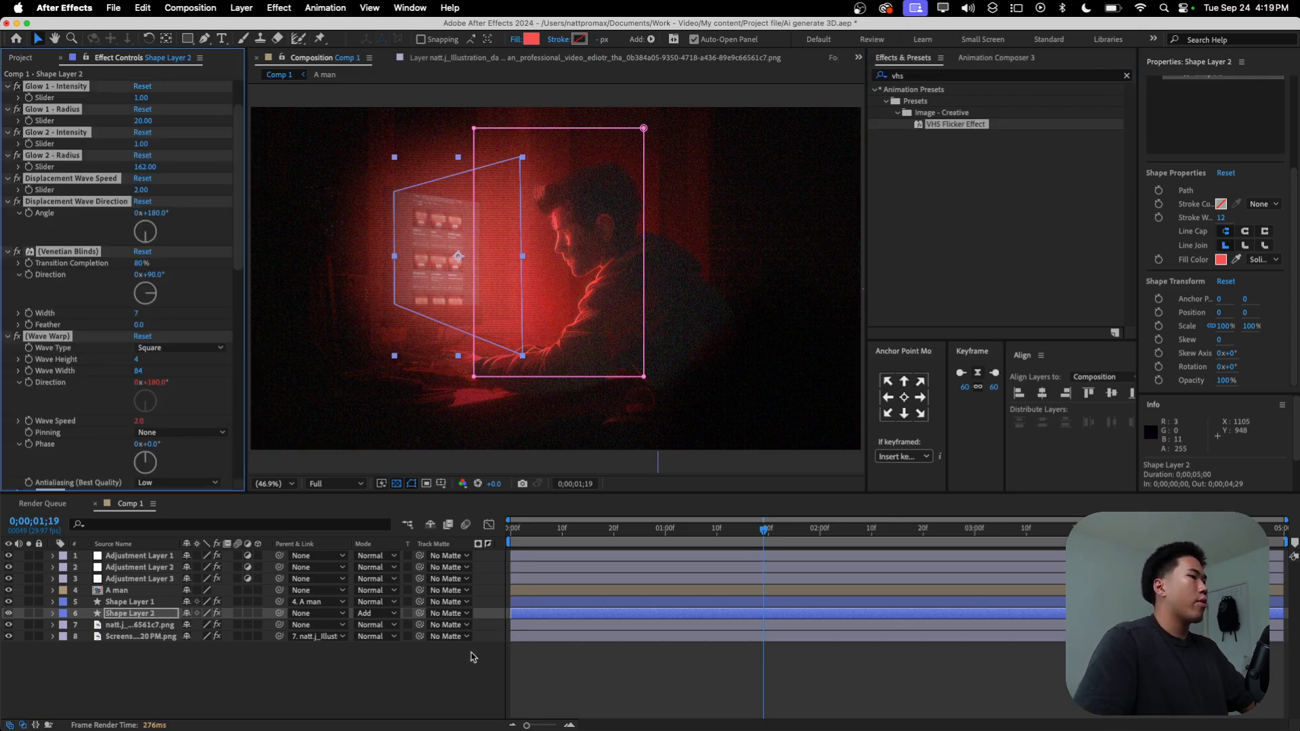
Step: Delete the VHS preset's effects from Shape Layer 2, keeping only Flicker Opacity and the original 95 px Fast Box Blur
{"action": "left_click", "coordinate": [132, 614]}
{"action": "scroll", "coordinate": [78, 122], "scroll_direction": "up", "scroll_amount": 2}
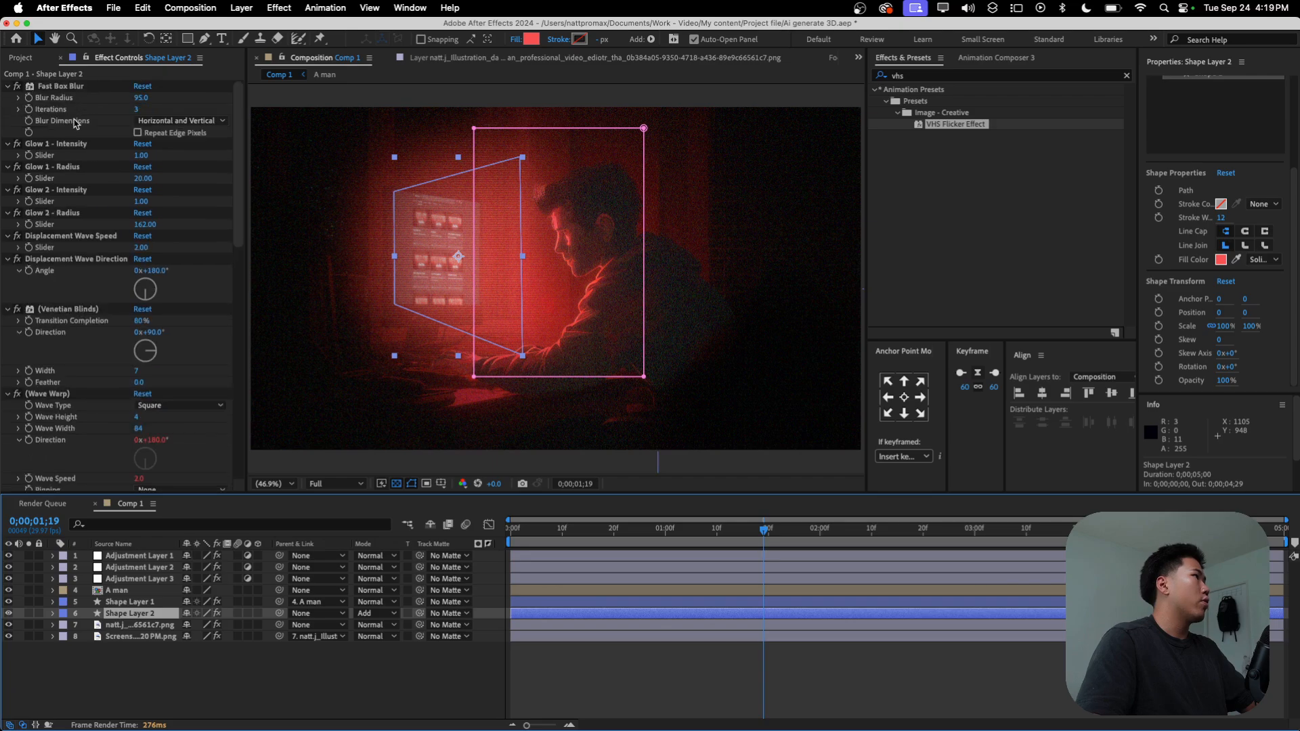
{"action": "scroll", "coordinate": [68, 163], "scroll_direction": "down", "scroll_amount": 8}
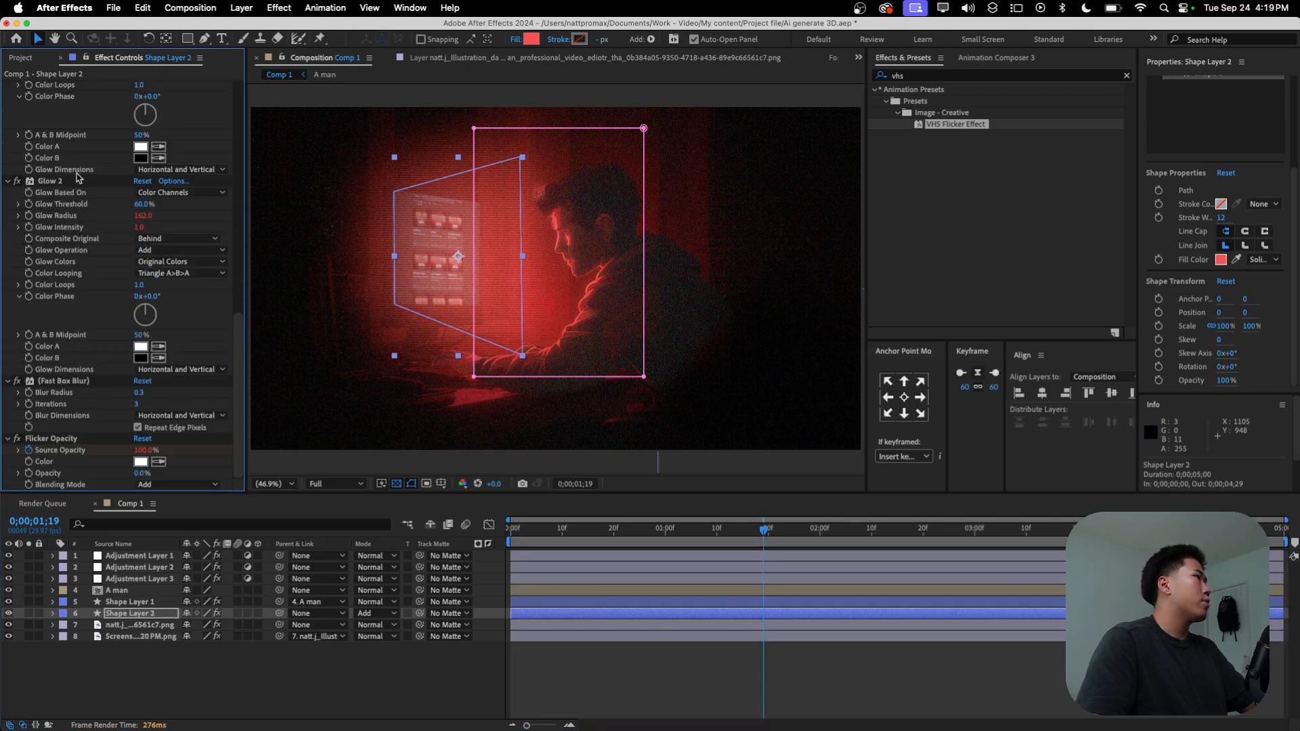
{"action": "left_click", "coordinate": [59, 380], "text": "shift"}
{"action": "key", "text": "Delete"}
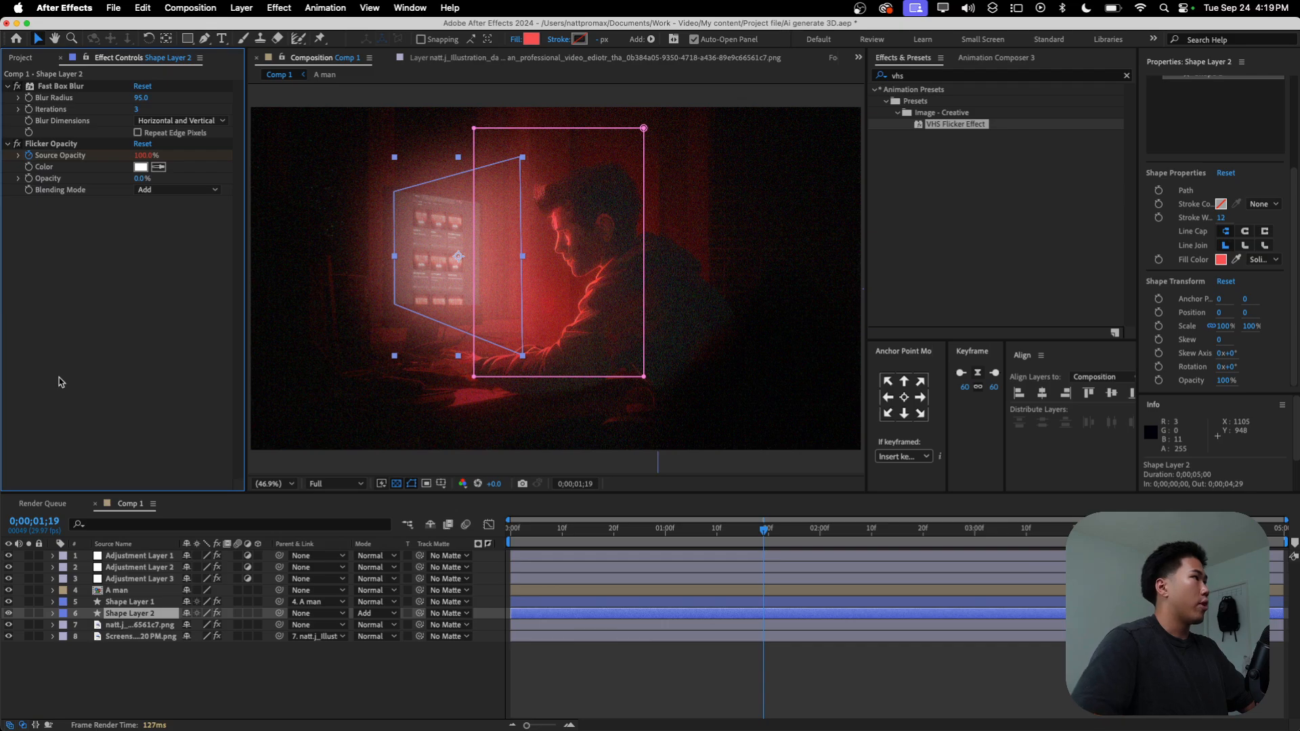
Step: Preview the Flicker Opacity effect on the screen light by playing the composition from its first frame
{"action": "left_click", "coordinate": [60, 144]}
{"action": "left_click_drag", "start_coordinate": [764, 529], "coordinate": [495, 528]}
{"action": "key", "text": "space"}
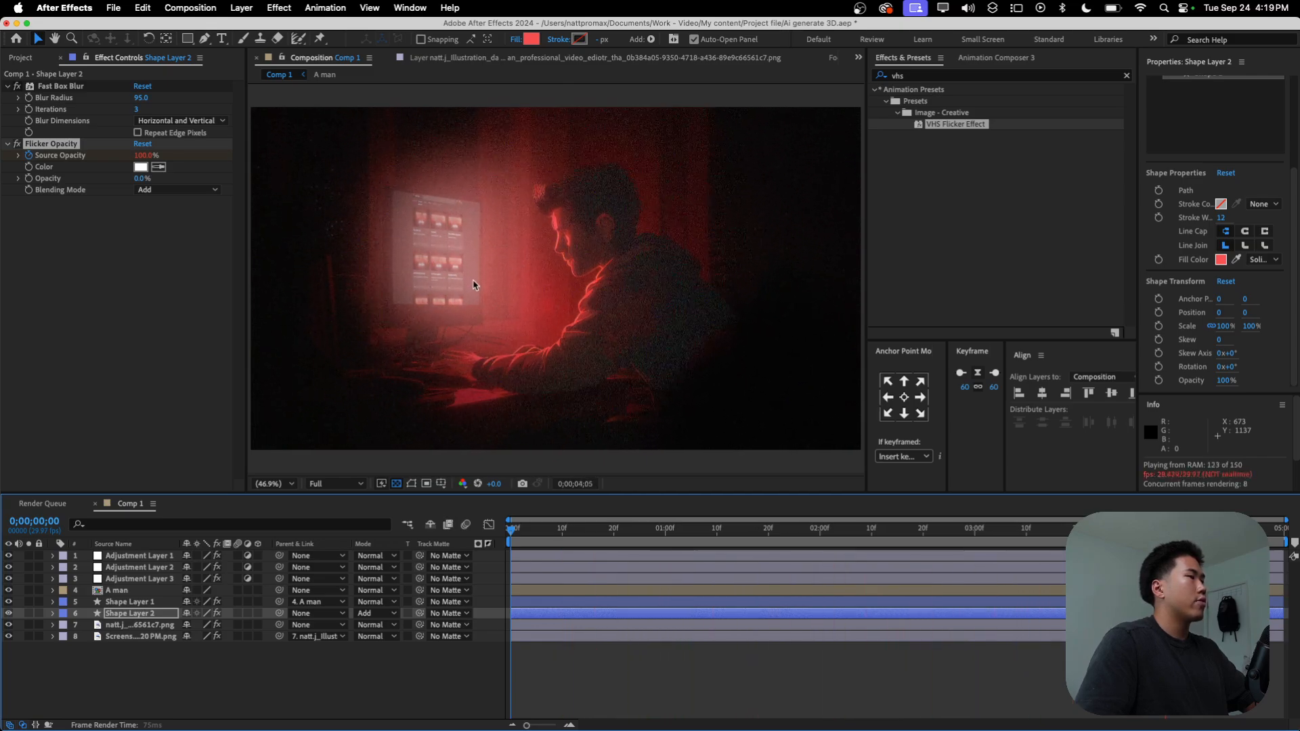
{"action": "key", "text": "space"}
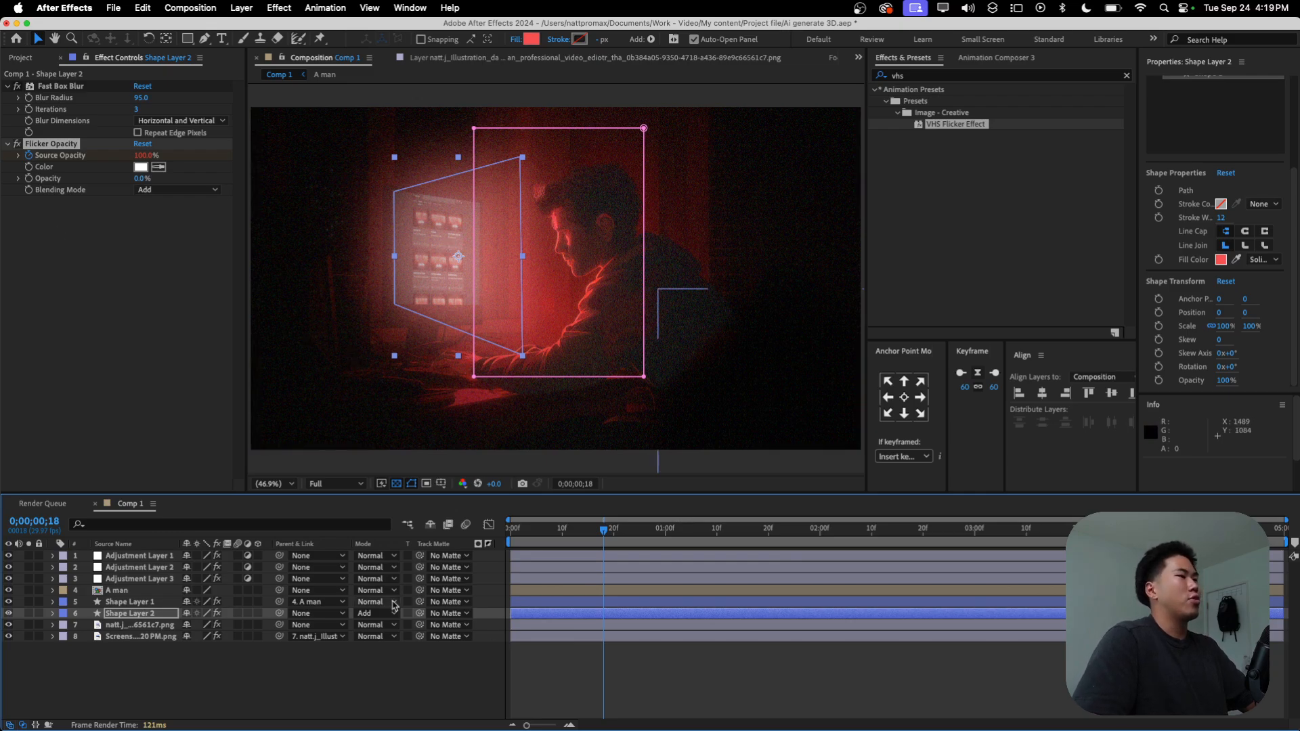
Step: Change Shape Layer 2's fill colour to the more saturated red FF1E1E
{"action": "left_click", "coordinate": [150, 614]}
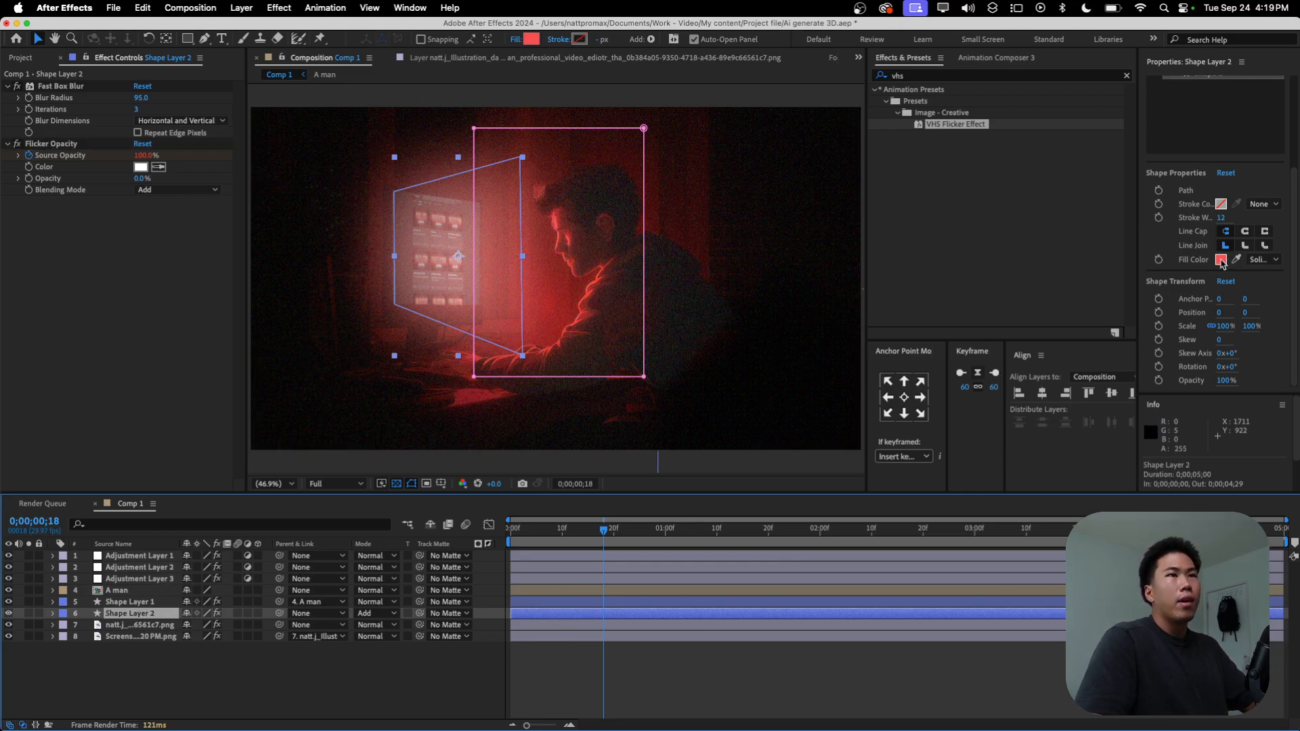
{"action": "left_click", "coordinate": [1222, 260]}
{"action": "left_click_drag", "start_coordinate": [345, 460], "coordinate": [384, 450]}
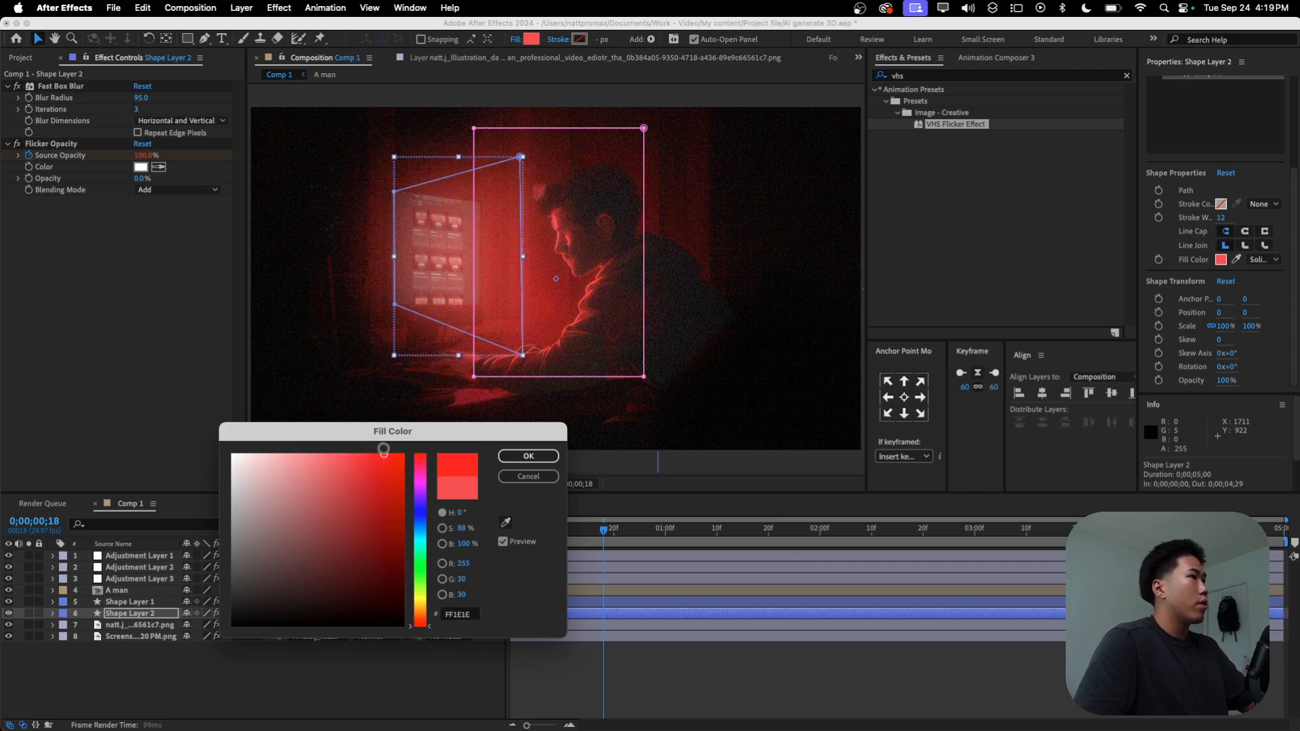
{"action": "left_click", "coordinate": [528, 456]}
{"action": "left_click", "coordinate": [492, 661]}
Step: Adjust the layer opacity of Shape Layer 2, deselect it and save the project
{"action": "left_click", "coordinate": [113, 614]}
{"action": "scroll", "coordinate": [1239, 132], "scroll_direction": "up", "scroll_amount": 5}
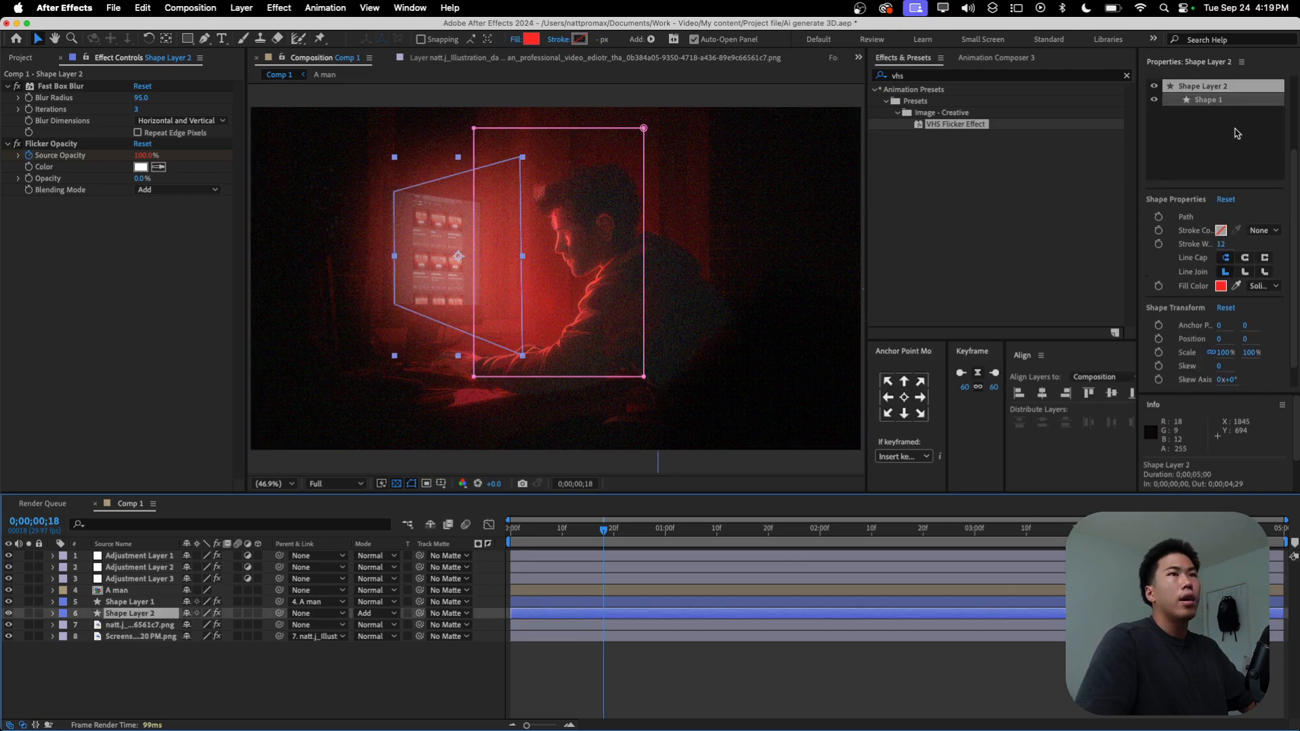
{"action": "left_click", "coordinate": [1221, 148]}
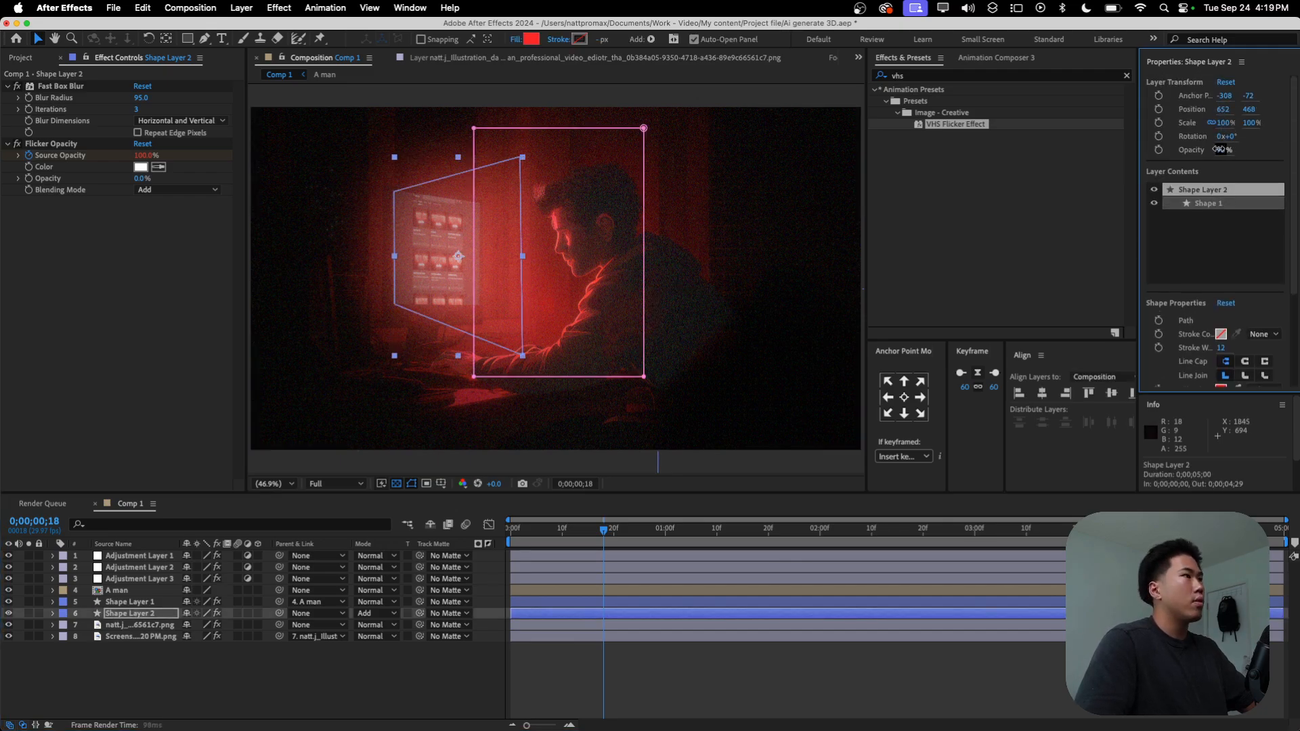
{"action": "left_click", "coordinate": [535, 694]}
{"action": "key", "text": "super+s"}
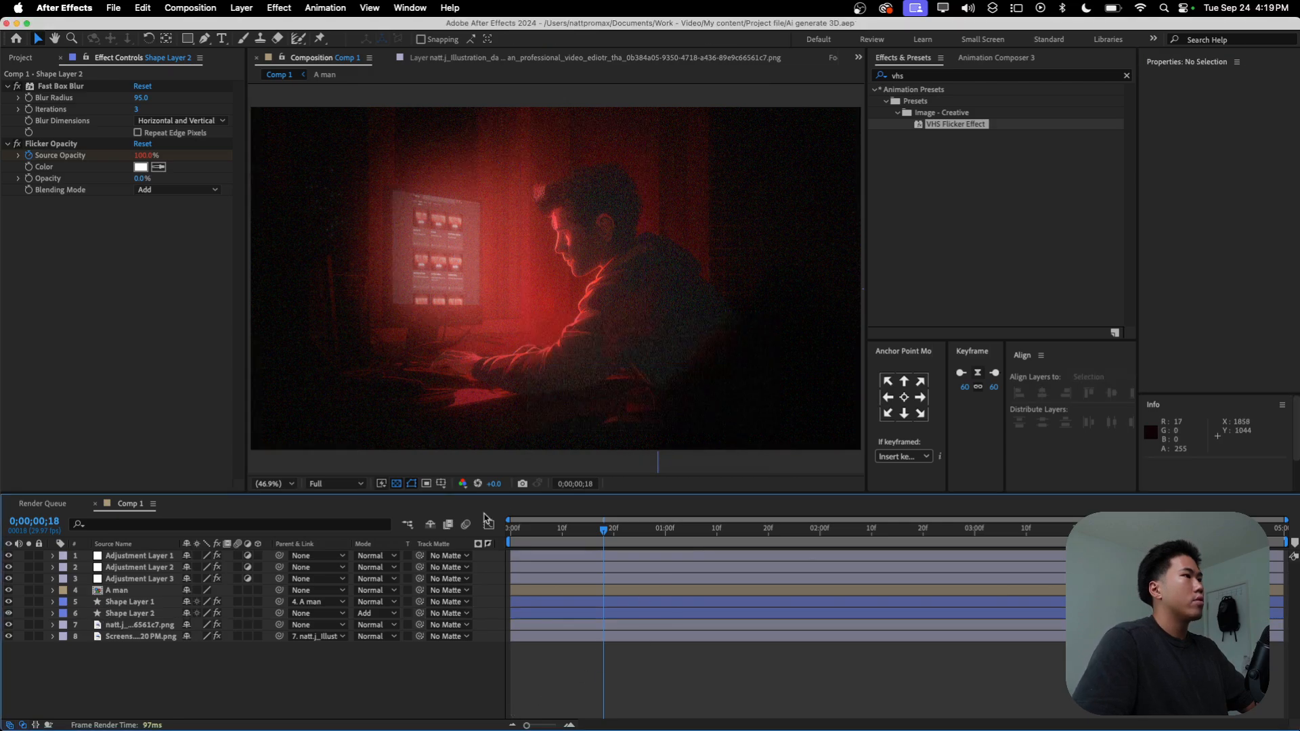
Step: Play back the composition to check the recoloured flickering light, and return to the first frame
{"action": "key", "text": "space"}
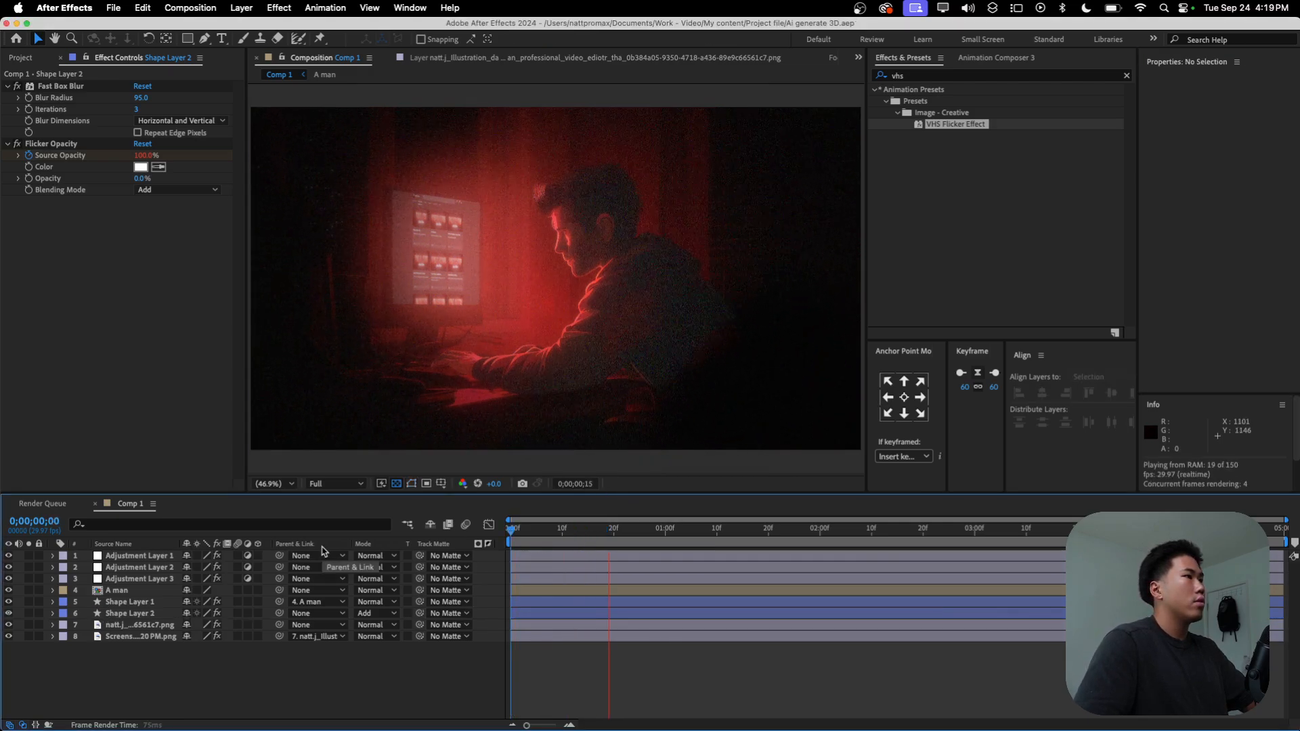
{"action": "key", "text": "space"}
{"action": "key", "text": "Home"}
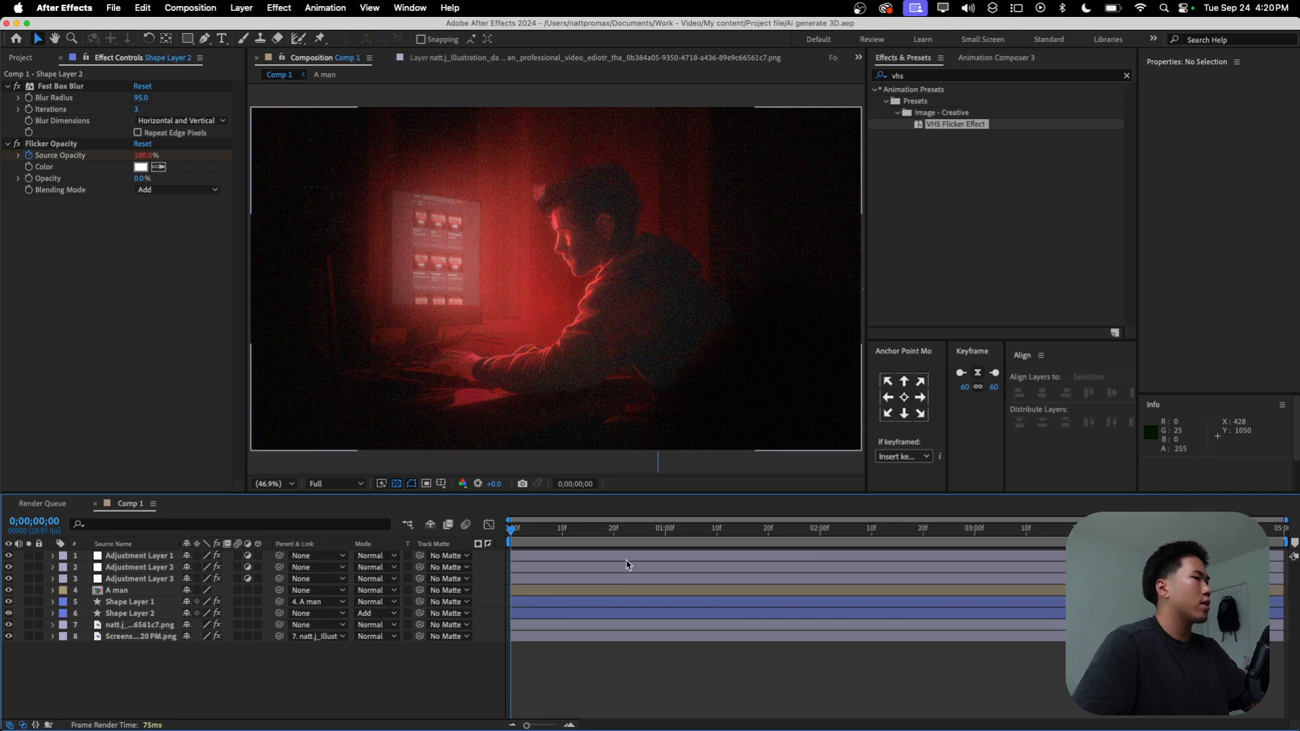
Step: Try to place a puppet pin on the man's head on the A man layer in Comp 1, and delete the Puppet effect
{"action": "left_click", "coordinate": [552, 590]}
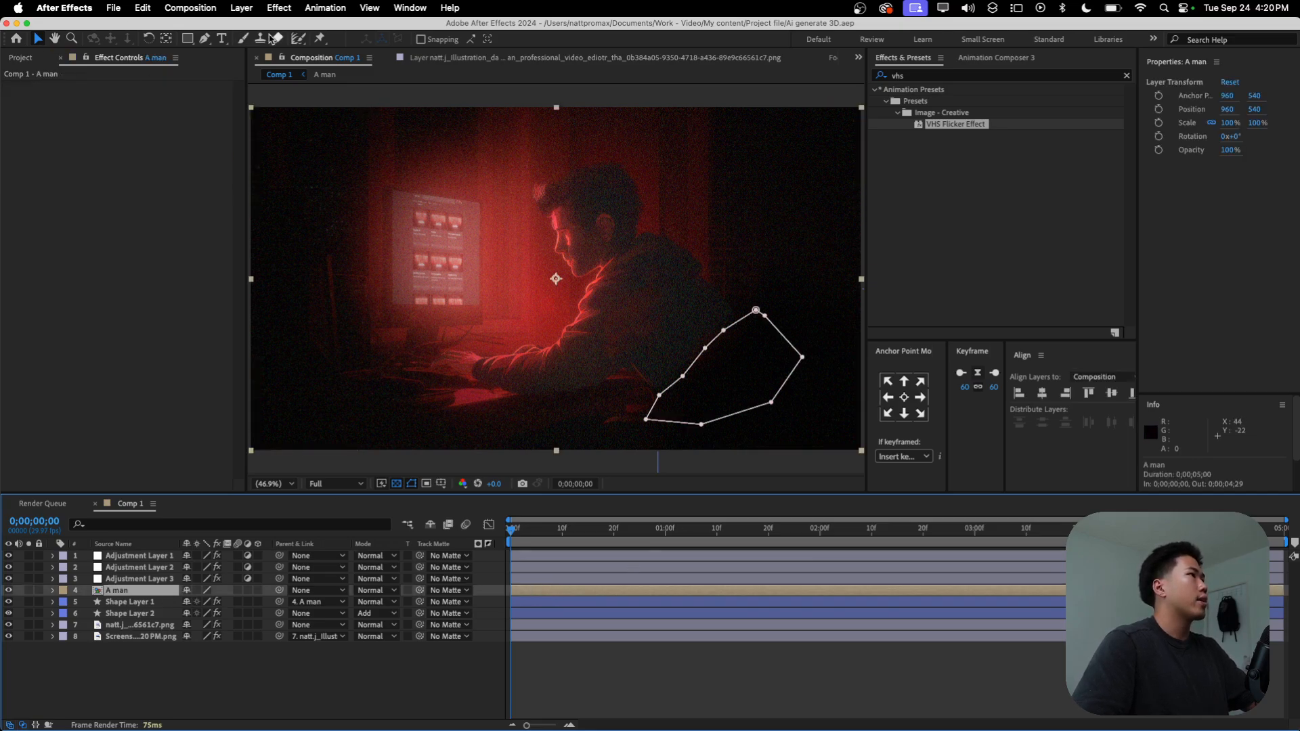
{"action": "left_click", "coordinate": [319, 39]}
{"action": "left_click", "coordinate": [607, 228]}
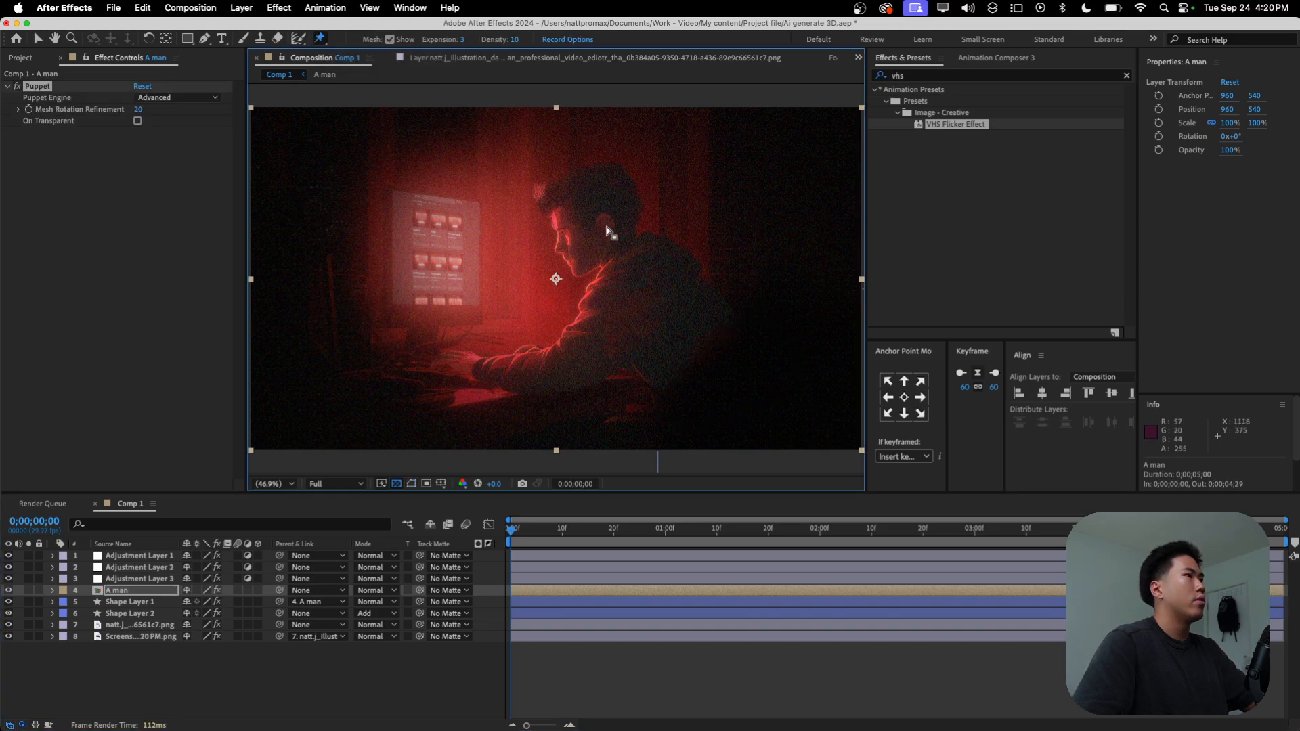
{"action": "key", "text": "period"}
{"action": "left_click", "coordinate": [32, 90]}
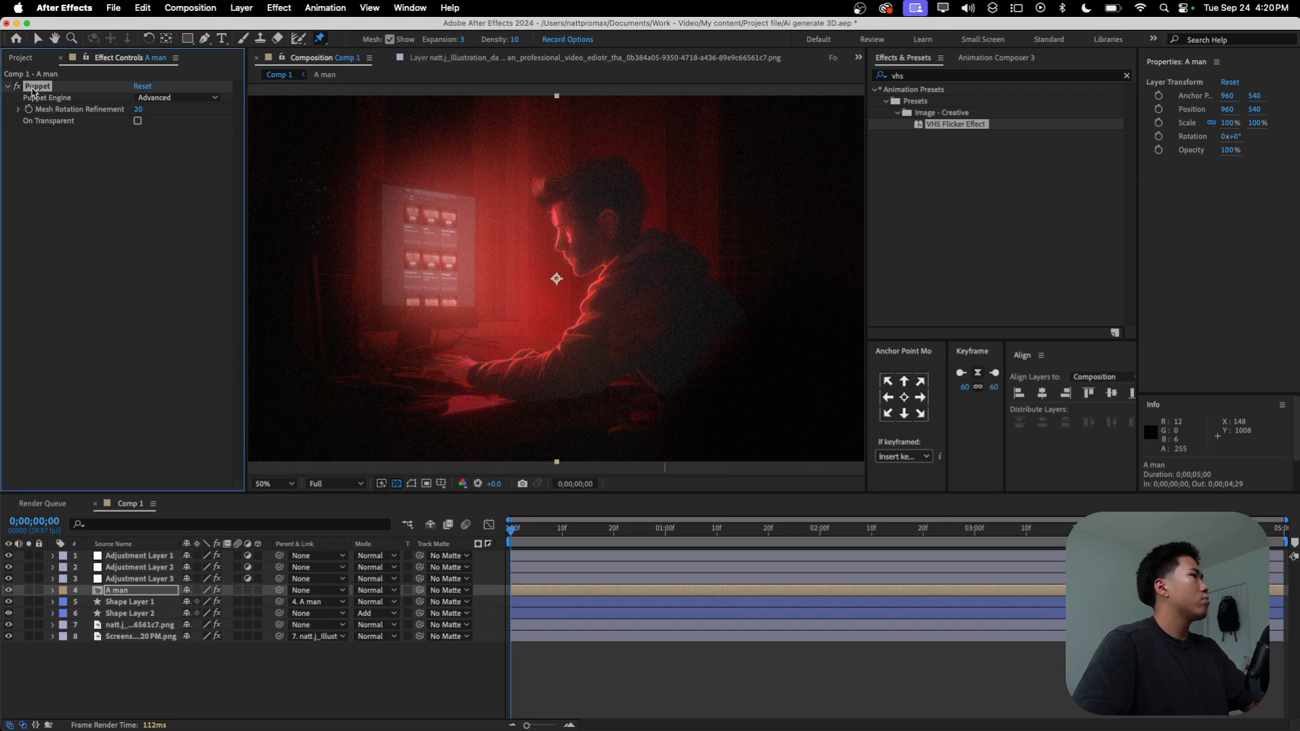
{"action": "key", "text": "Delete"}
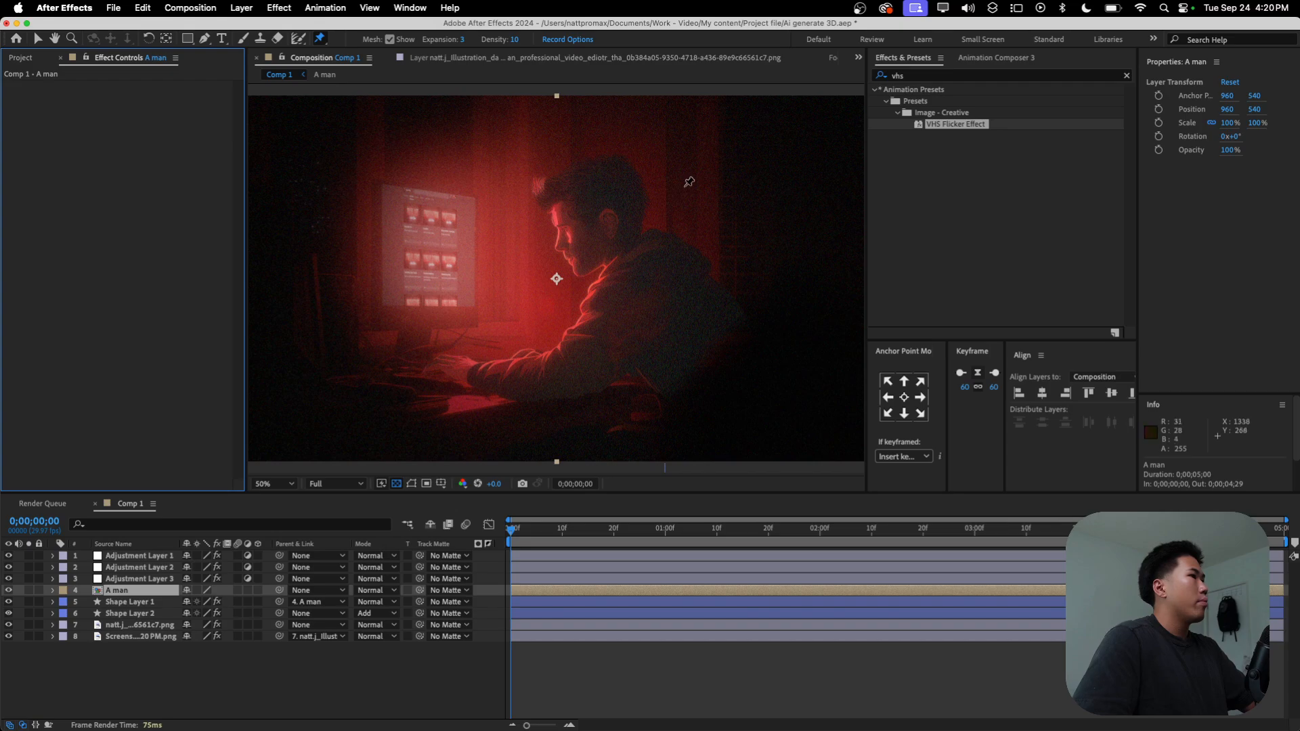
Step: Retry the puppet pin on the man's head in Comp 1, undoing one attempt and placing it again near the ear
{"action": "left_click", "coordinate": [599, 215]}
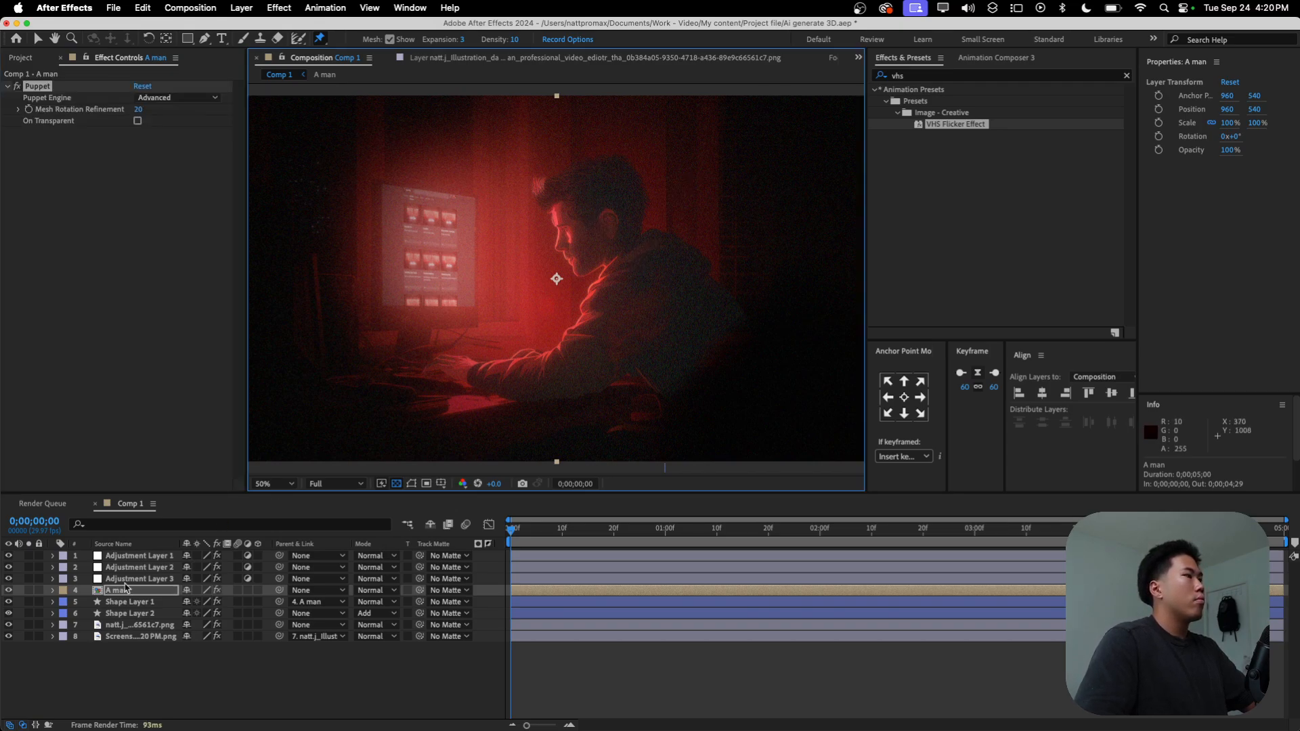
{"action": "key", "text": "super+z"}
{"action": "left_click", "coordinate": [609, 212]}
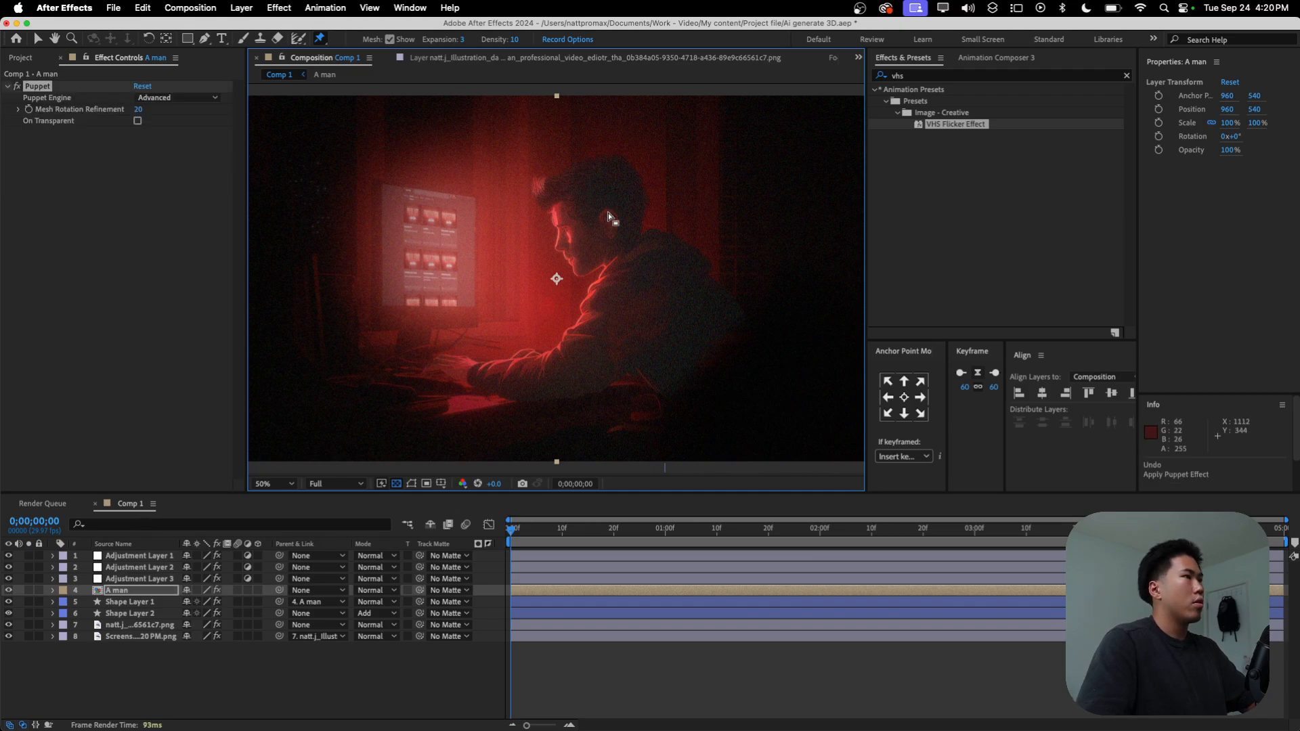
Step: Open the A man precomposition and place puppet pins on the man's head and across his neck from nape to throat
{"action": "double_click", "coordinate": [131, 592]}
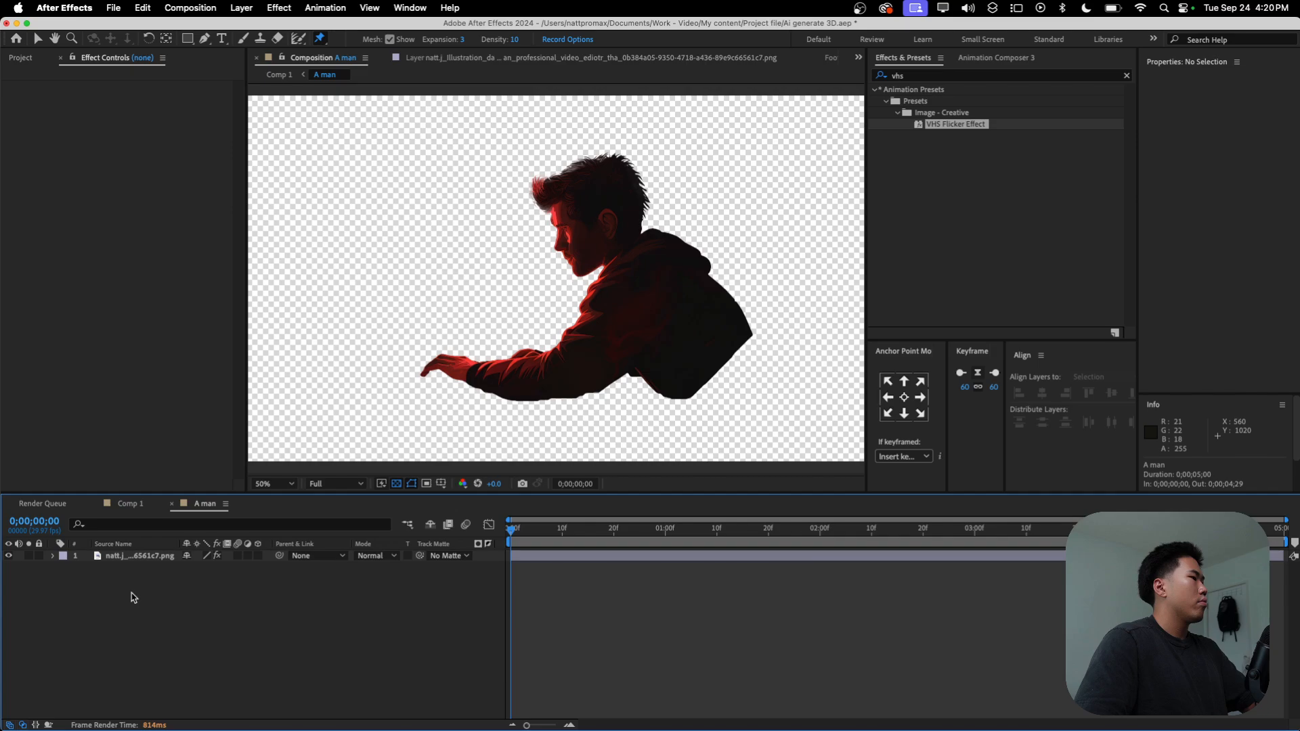
{"action": "left_click", "coordinate": [598, 212]}
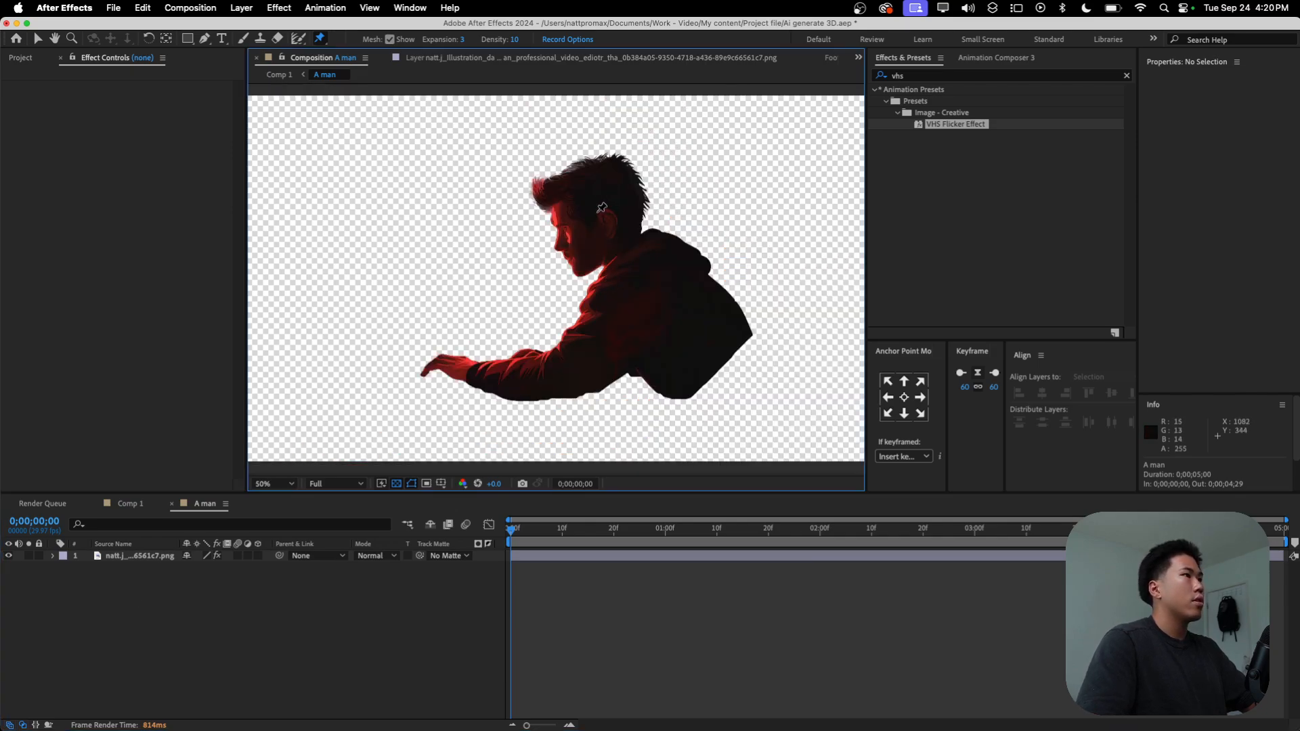
{"action": "key", "text": "period"}
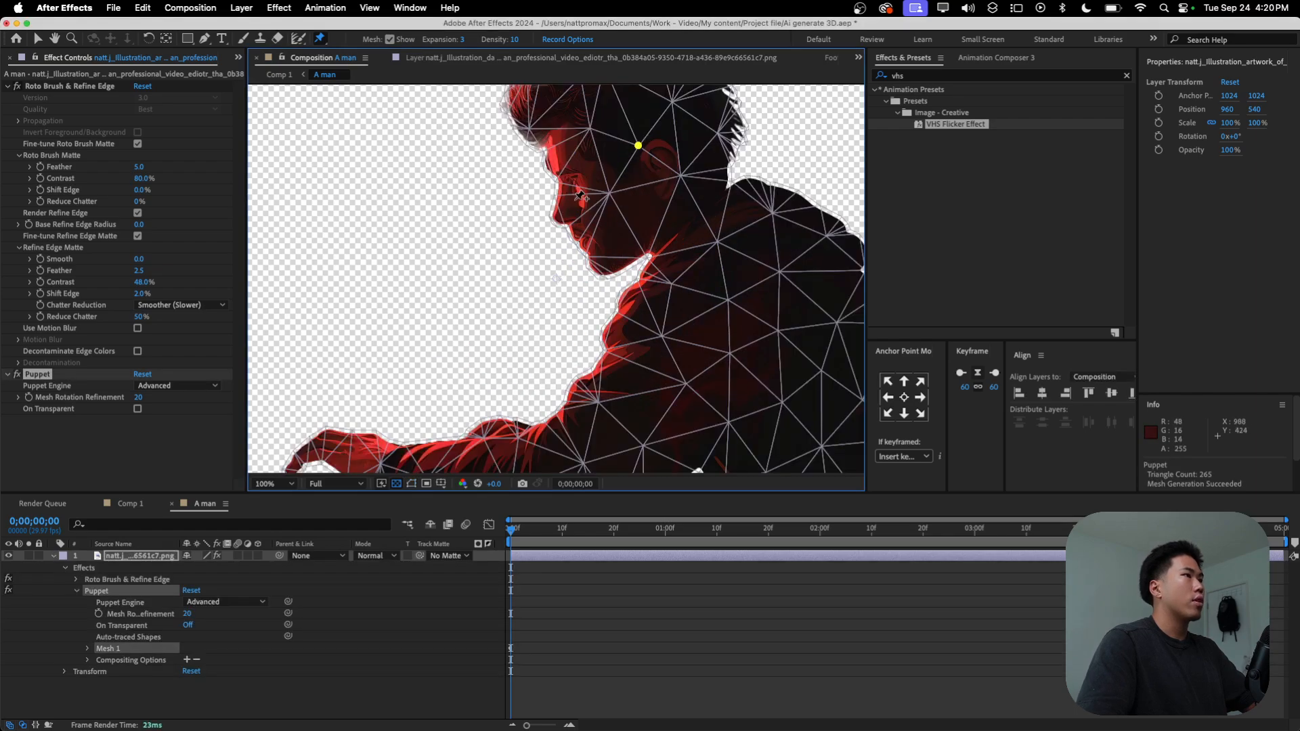
{"action": "left_click", "coordinate": [731, 195]}
{"action": "left_click", "coordinate": [691, 227]}
{"action": "left_click", "coordinate": [664, 253]}
{"action": "key", "text": "comma"}
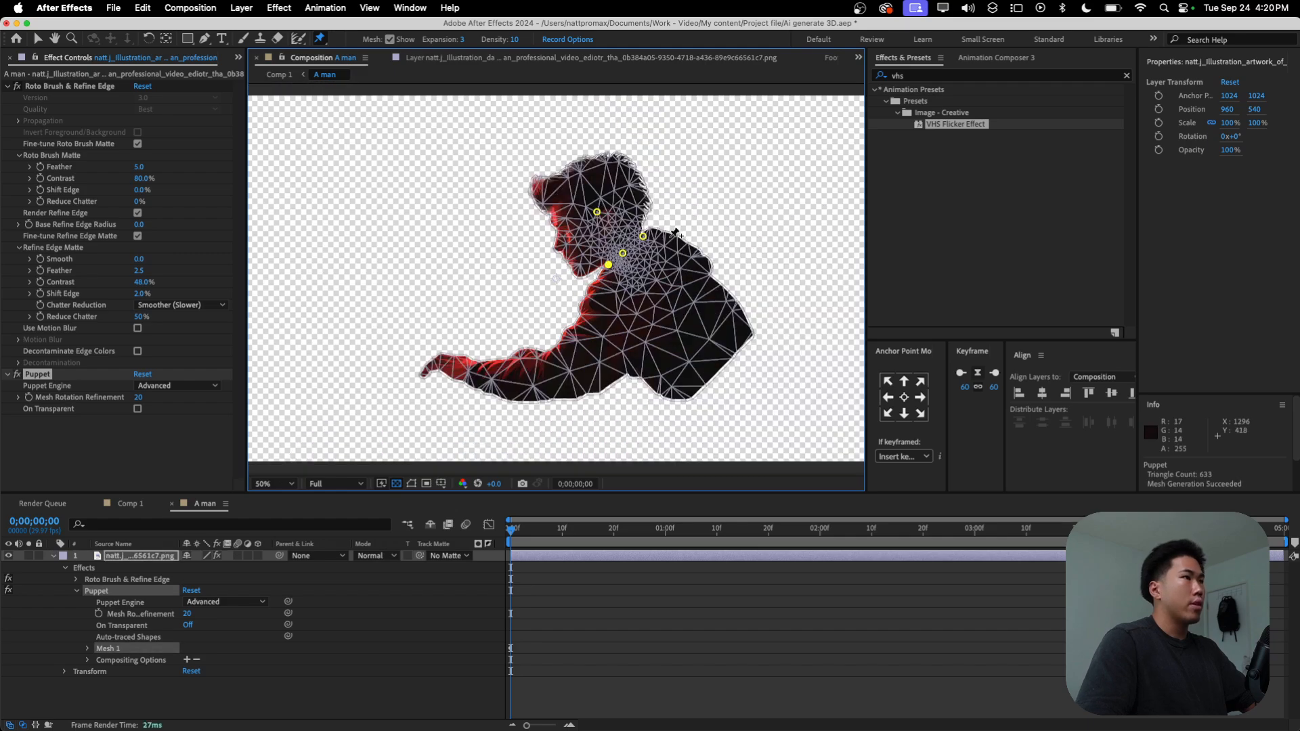
Step: Place puppet pins around the man's torso, down the chest, along the waist, up the back and in the middle
{"action": "left_click", "coordinate": [594, 292]}
{"action": "left_click", "coordinate": [609, 319]}
{"action": "left_click", "coordinate": [622, 351]}
{"action": "left_click", "coordinate": [625, 365]}
{"action": "left_click", "coordinate": [649, 369]}
{"action": "left_click", "coordinate": [674, 388]}
{"action": "left_click", "coordinate": [749, 332]}
{"action": "left_click", "coordinate": [721, 289]}
{"action": "left_click", "coordinate": [700, 263]}
{"action": "left_click", "coordinate": [669, 242]}
{"action": "left_click", "coordinate": [691, 312]}
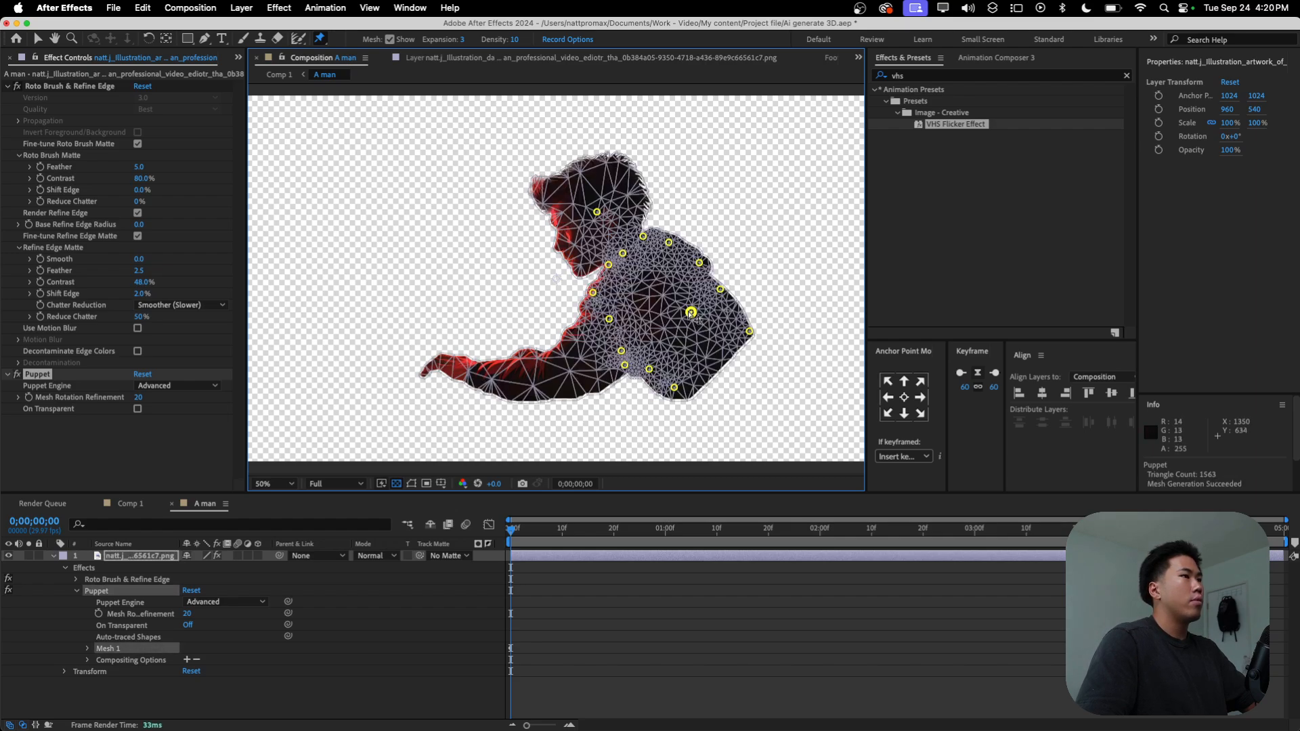
Step: Test and undo a small move of the head pin, and add puppet pins on the man's forearm, wrist and fingertips
{"action": "left_click", "coordinate": [596, 212]}
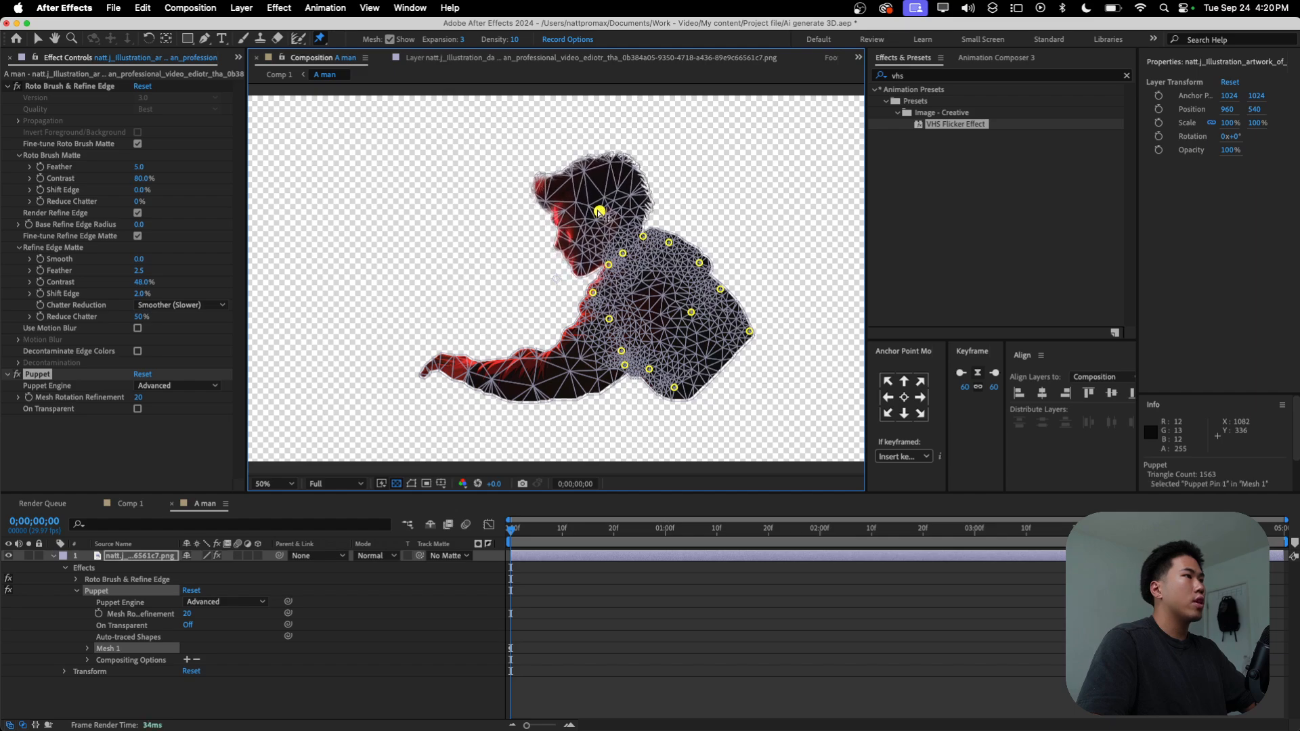
{"action": "key", "text": "cmd+z"}
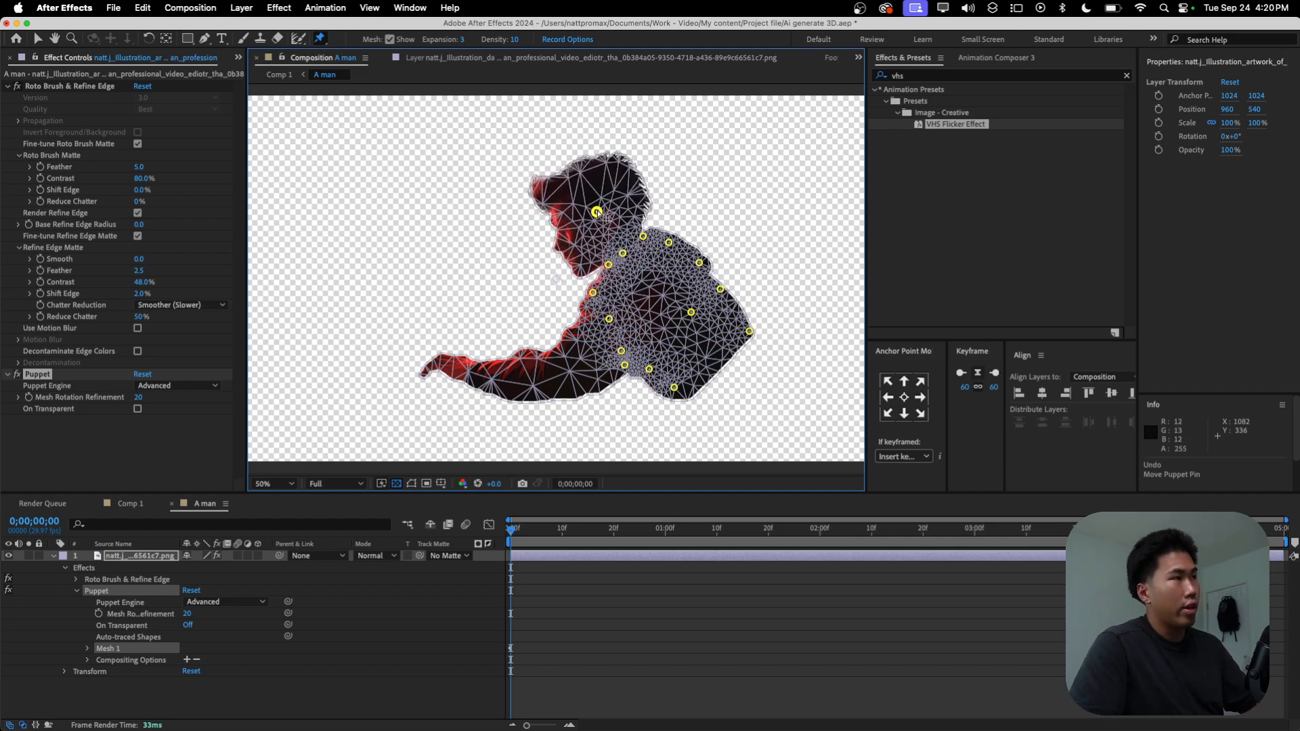
{"action": "left_click", "coordinate": [548, 378]}
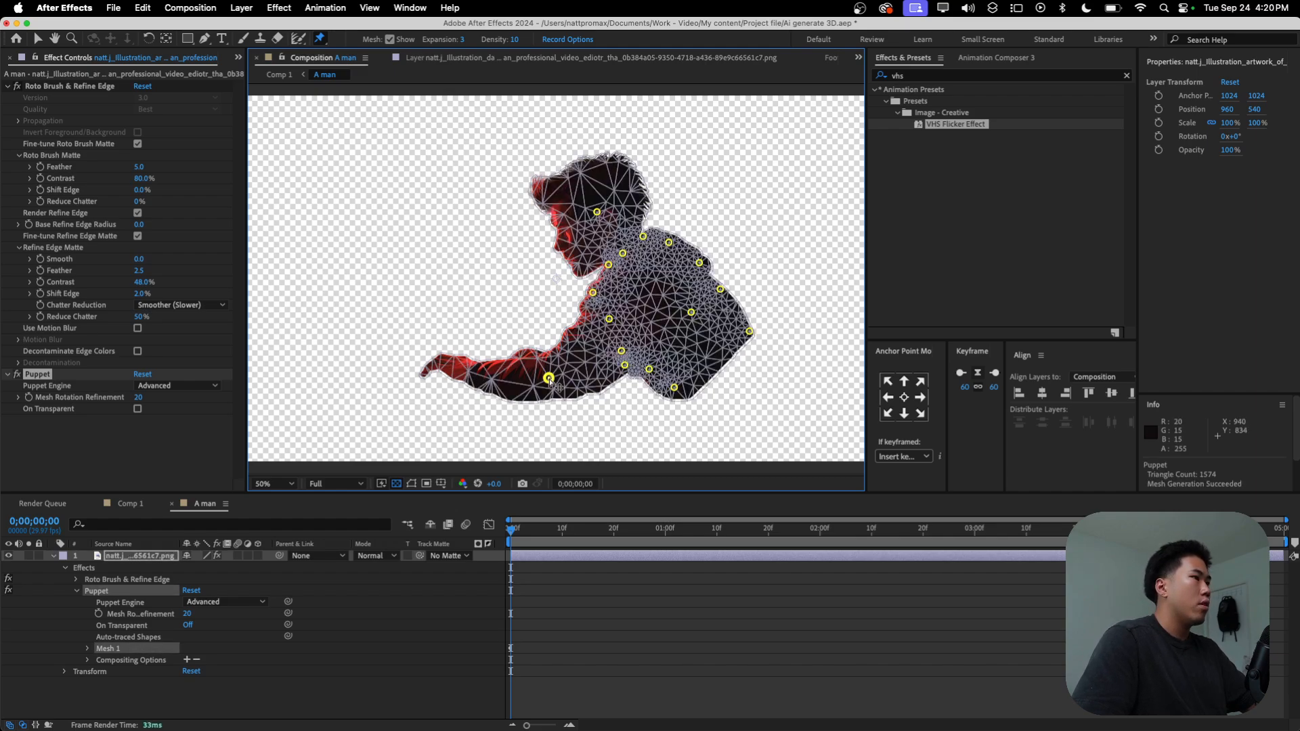
{"action": "left_click", "coordinate": [474, 369]}
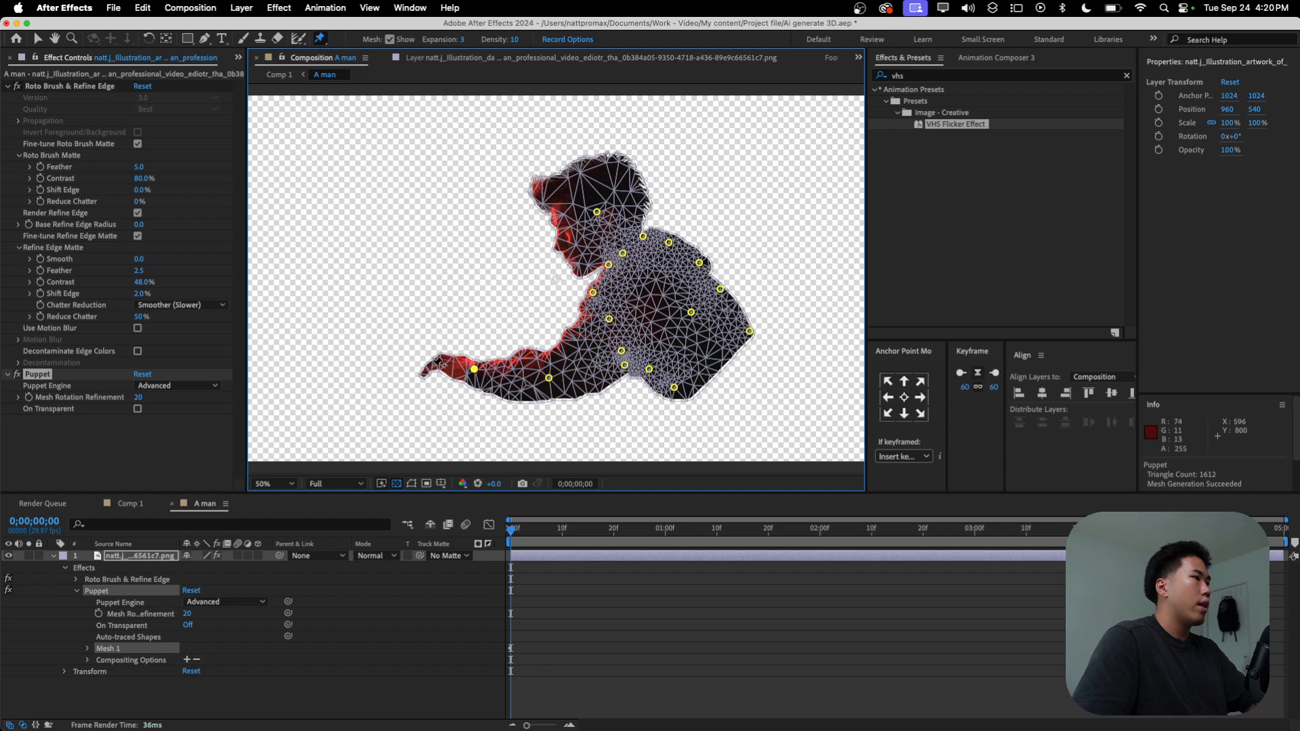
{"action": "left_click", "coordinate": [428, 370]}
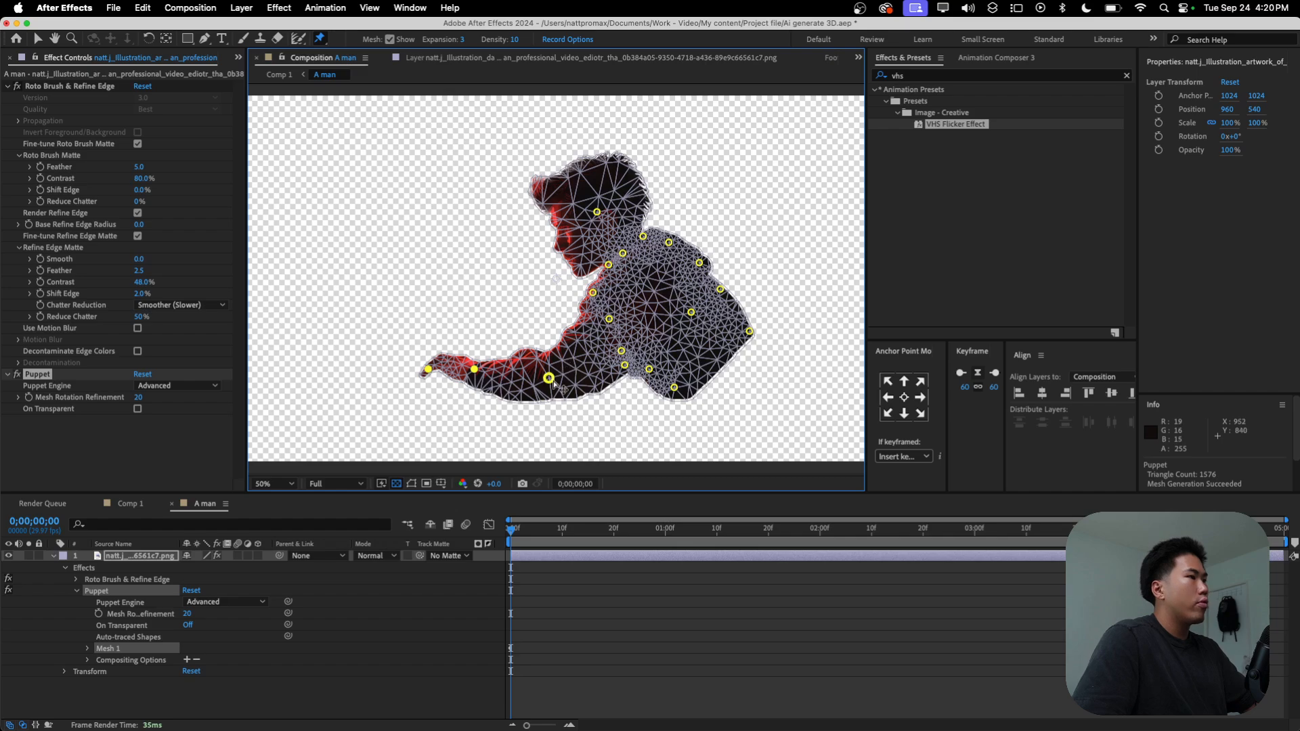
Step: Test the arm by moving the forearm pin and the wrist pin, undo both moves, and deselect the layer
{"action": "left_click_drag", "start_coordinate": [548, 378], "coordinate": [510, 365]}
{"action": "key", "text": "super+z"}
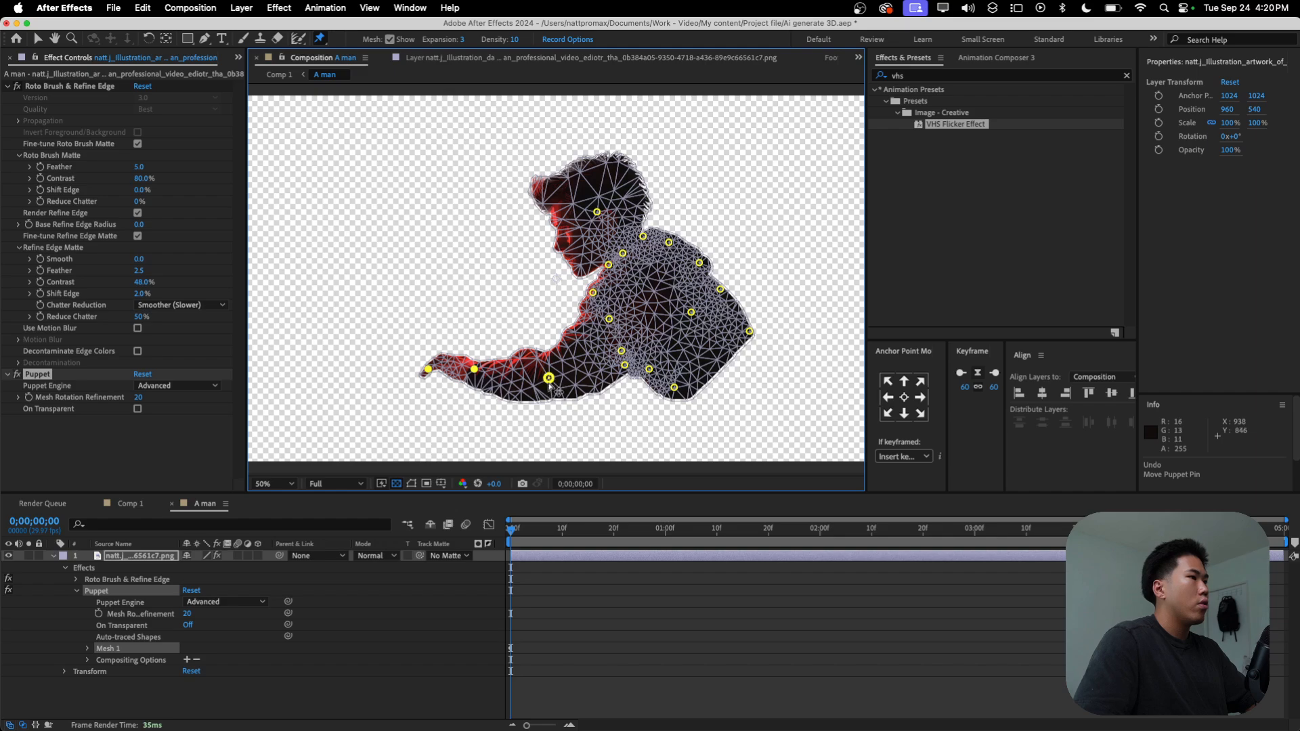
{"action": "left_click_drag", "start_coordinate": [477, 366], "coordinate": [486, 351]}
{"action": "key", "text": "super+z"}
{"action": "left_click", "coordinate": [575, 583]}
{"action": "left_click", "coordinate": [535, 594]}
Step: Expand the illustration layer's puppet mesh and its deform pins, select the head pin and reveal Puppet Pin 1's position property
{"action": "left_click", "coordinate": [130, 545]}
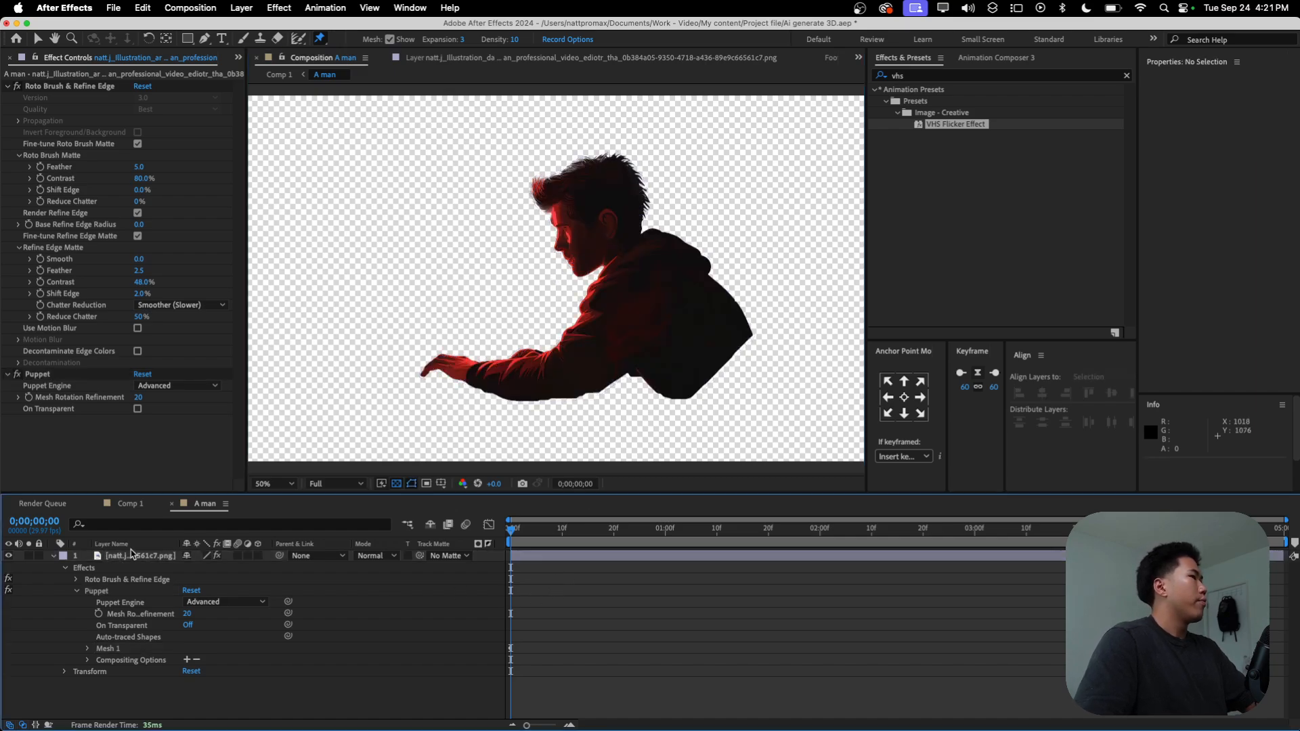
{"action": "left_click", "coordinate": [121, 556]}
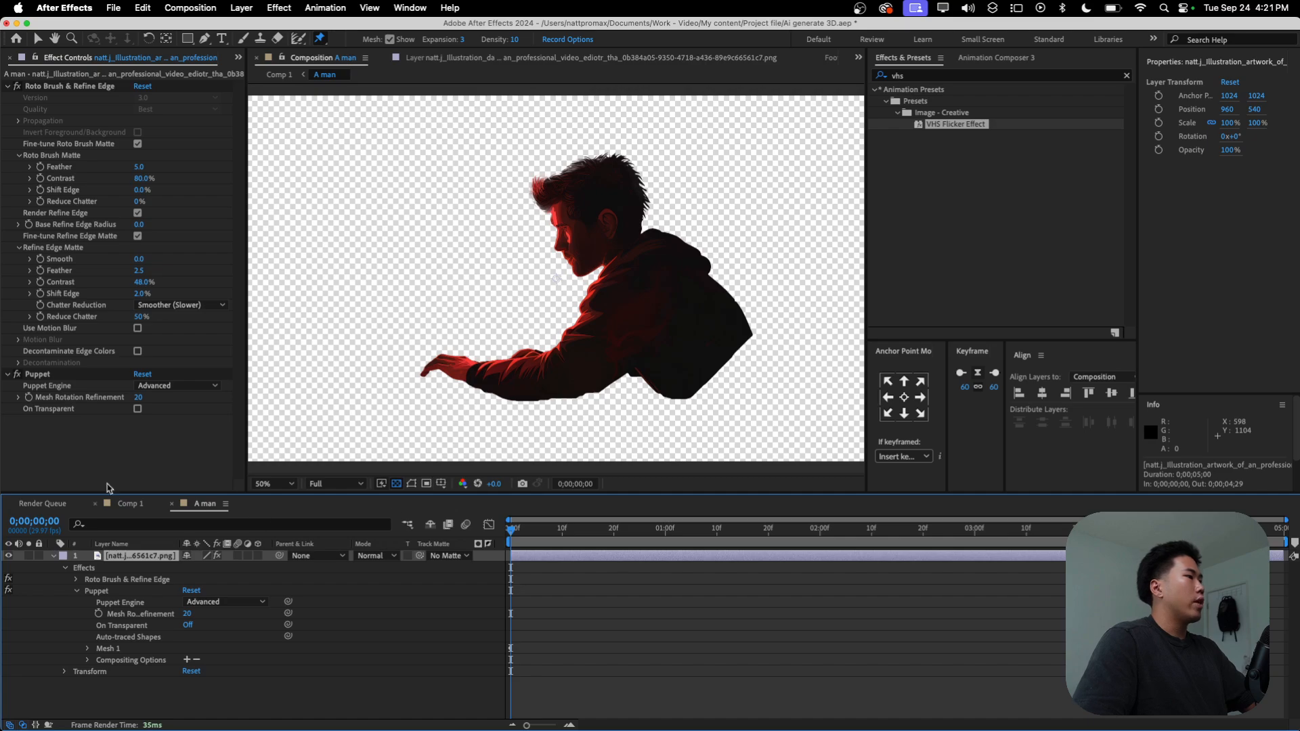
{"action": "left_click", "coordinate": [76, 89]}
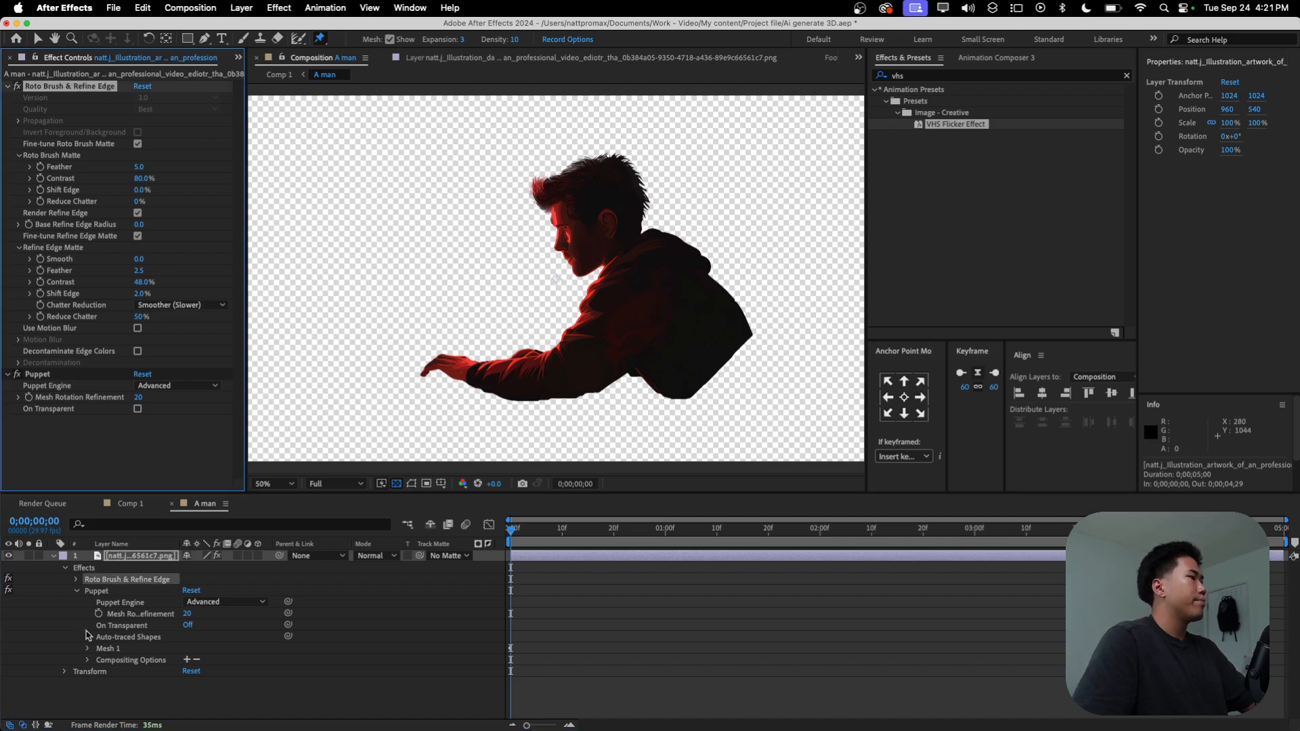
{"action": "key", "text": "v"}
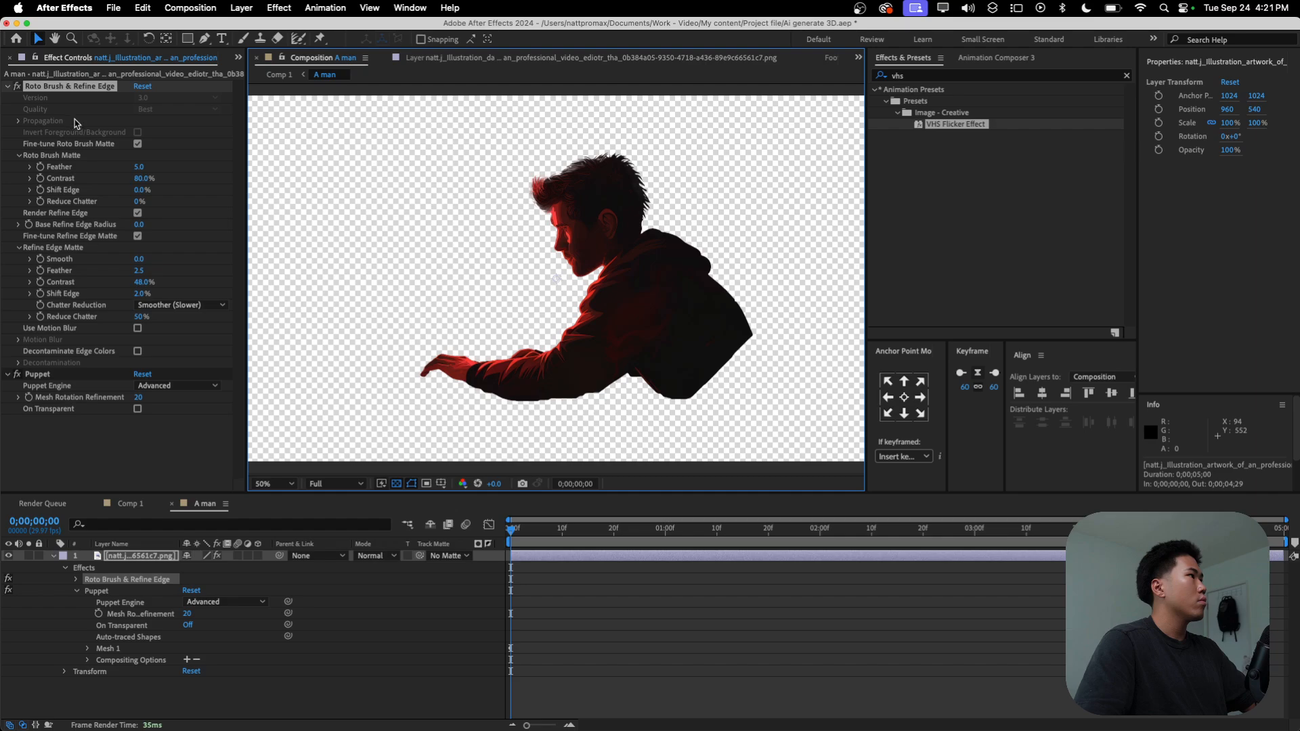
{"action": "left_click", "coordinate": [86, 648]}
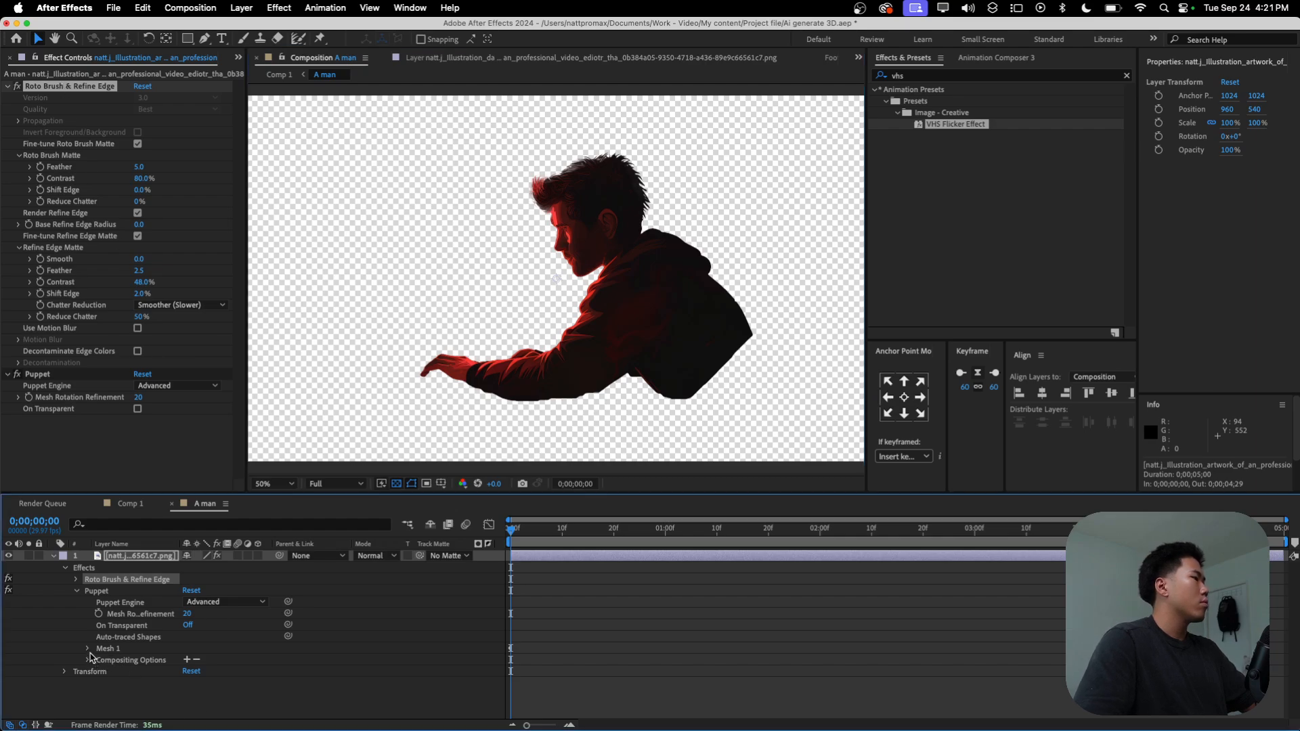
{"action": "left_click", "coordinate": [108, 649]}
{"action": "left_click", "coordinate": [89, 688]}
{"action": "left_click", "coordinate": [120, 683]}
{"action": "left_click", "coordinate": [99, 683]}
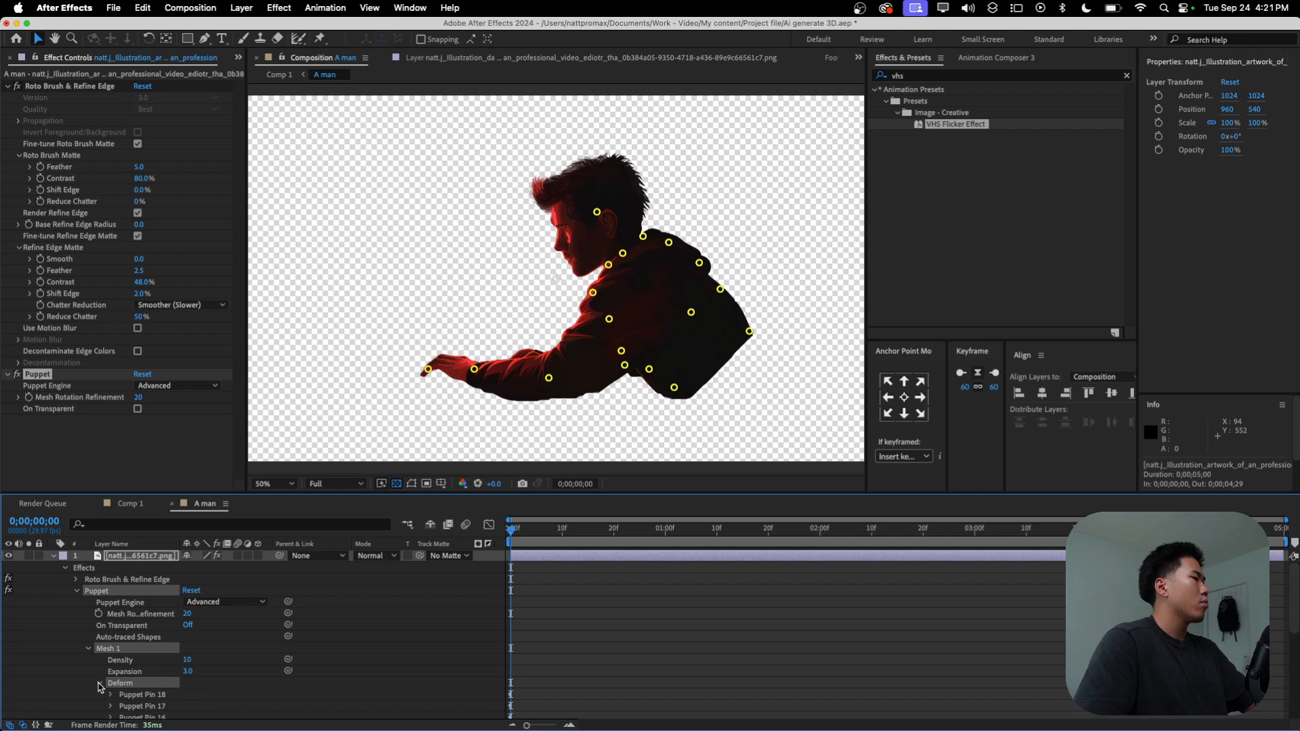
{"action": "left_click", "coordinate": [597, 212]}
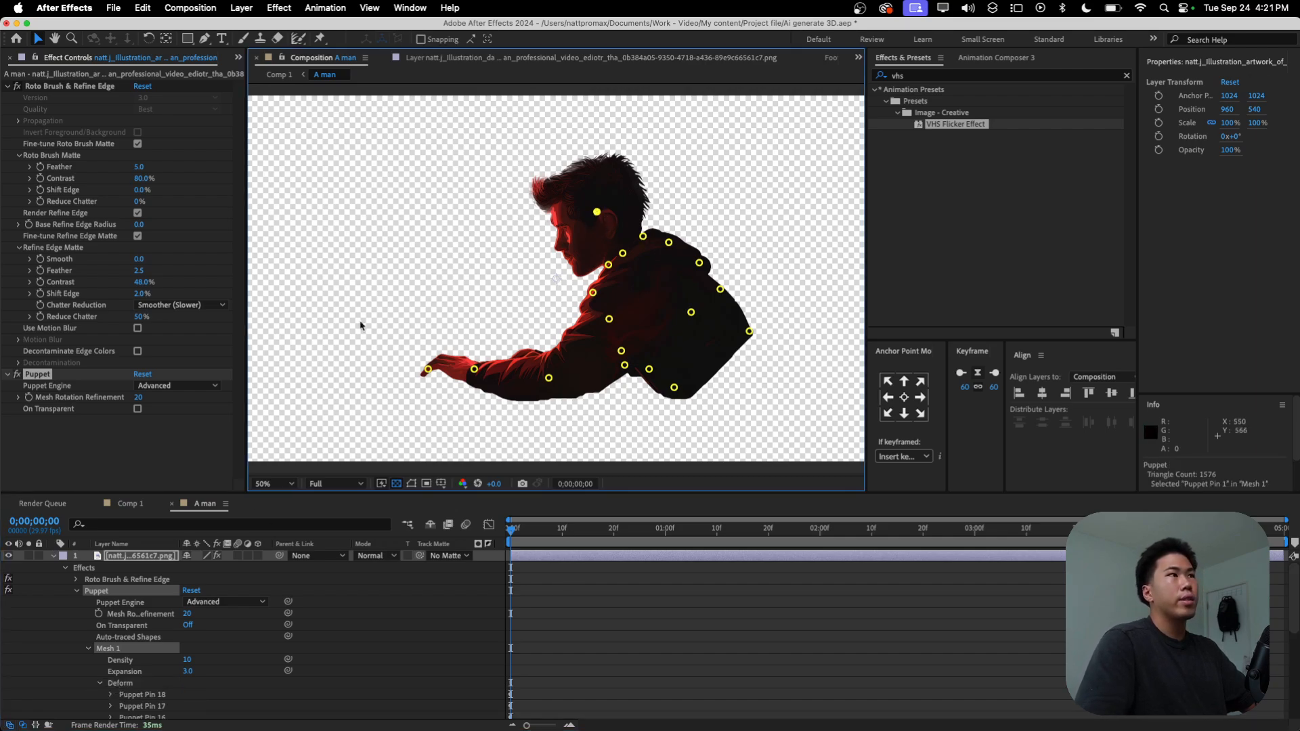
{"action": "scroll", "coordinate": [149, 677], "scroll_direction": "down", "scroll_amount": 5}
{"action": "left_click", "coordinate": [111, 680]}
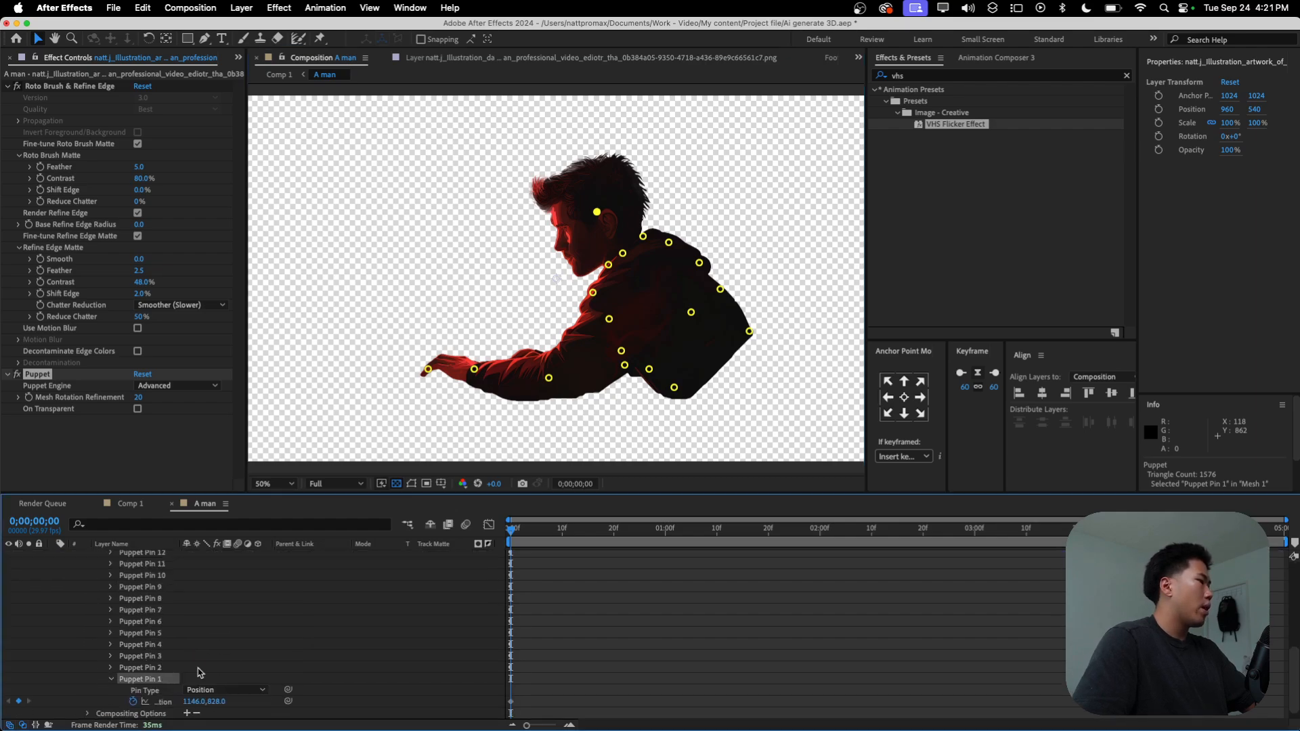
Step: Try to keyframe the head pin slightly forward and down at 2 seconds, and undo the move
{"action": "scroll", "coordinate": [201, 672], "scroll_direction": "down", "scroll_amount": 1}
{"action": "left_click_drag", "start_coordinate": [510, 529], "coordinate": [819, 555]}
{"action": "key", "text": "period"}
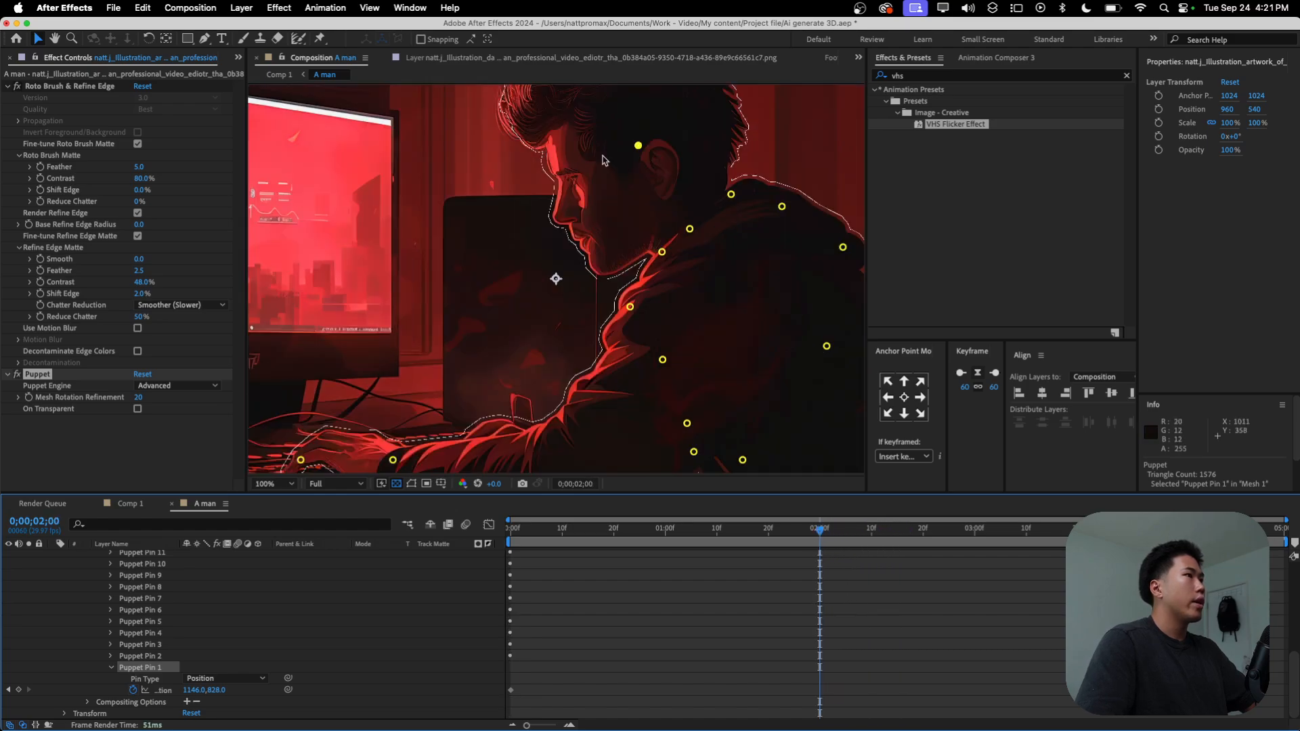
{"action": "left_click_drag", "start_coordinate": [636, 154], "coordinate": [619, 160]}
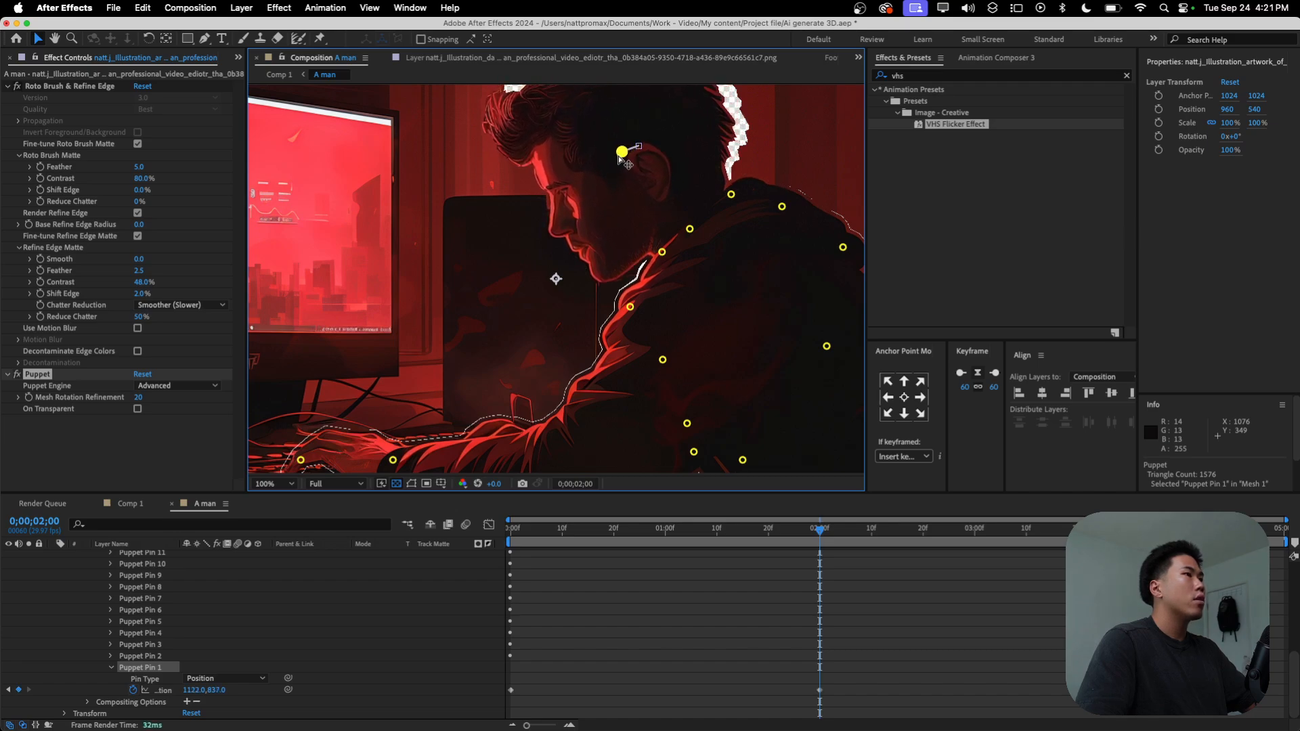
{"action": "key", "text": "super+z"}
Step: Try deleting the Roto Brush & Refine Edge and Puppet effects from the illustration layer, and undo both deletions
{"action": "scroll", "coordinate": [278, 600], "scroll_direction": "up", "scroll_amount": 6}
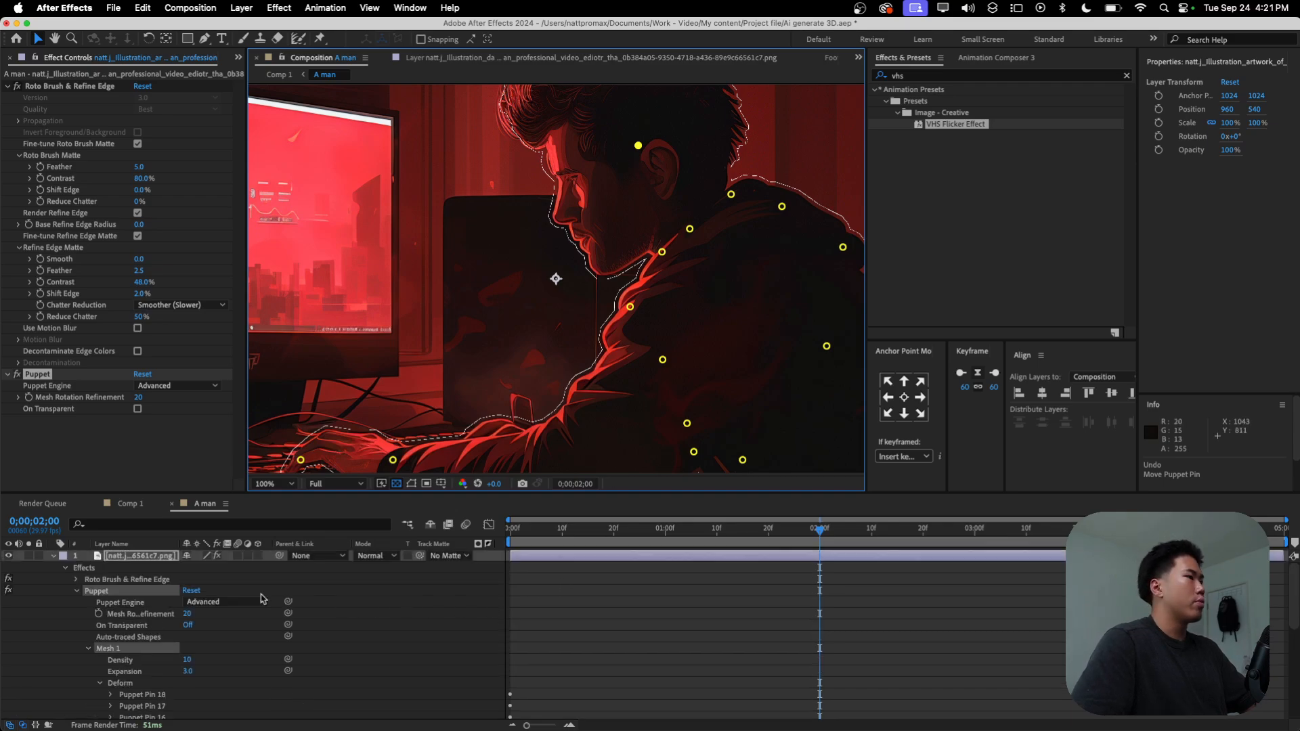
{"action": "left_click", "coordinate": [61, 87]}
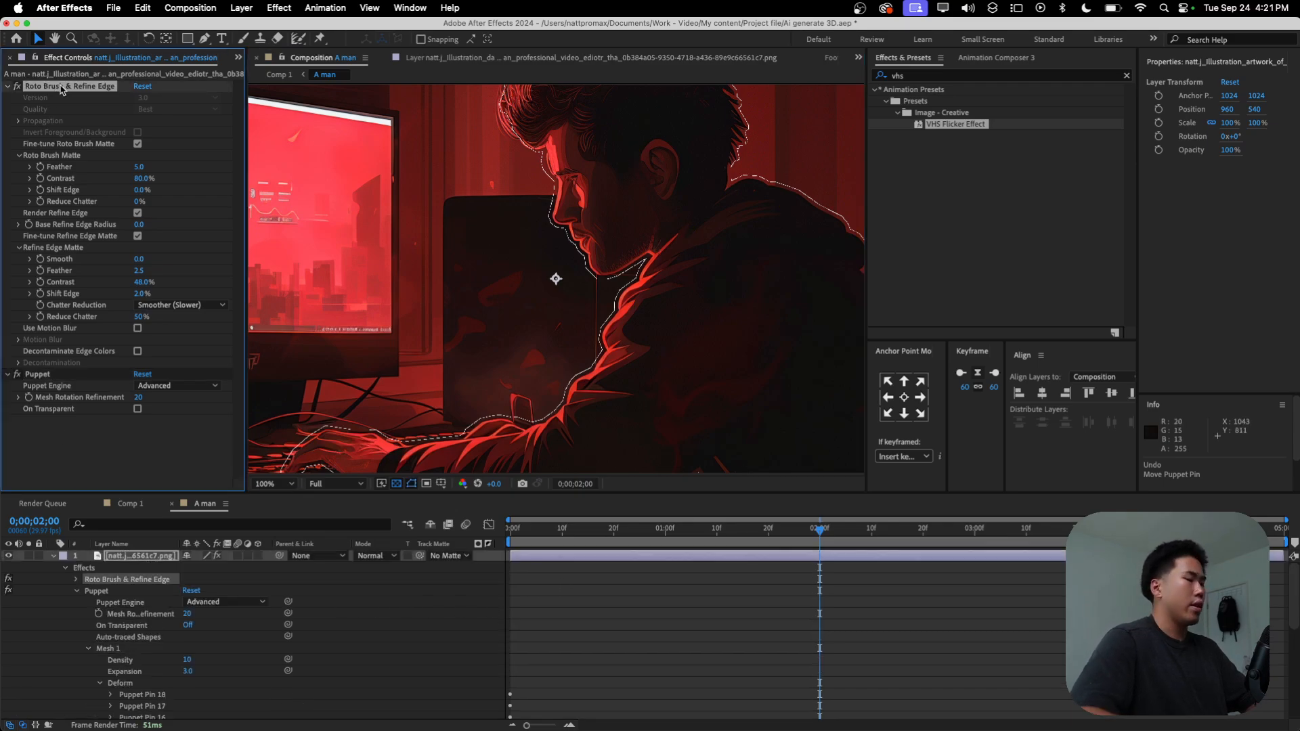
{"action": "key", "text": "Delete"}
{"action": "left_click", "coordinate": [61, 87]}
{"action": "key", "text": "Delete"}
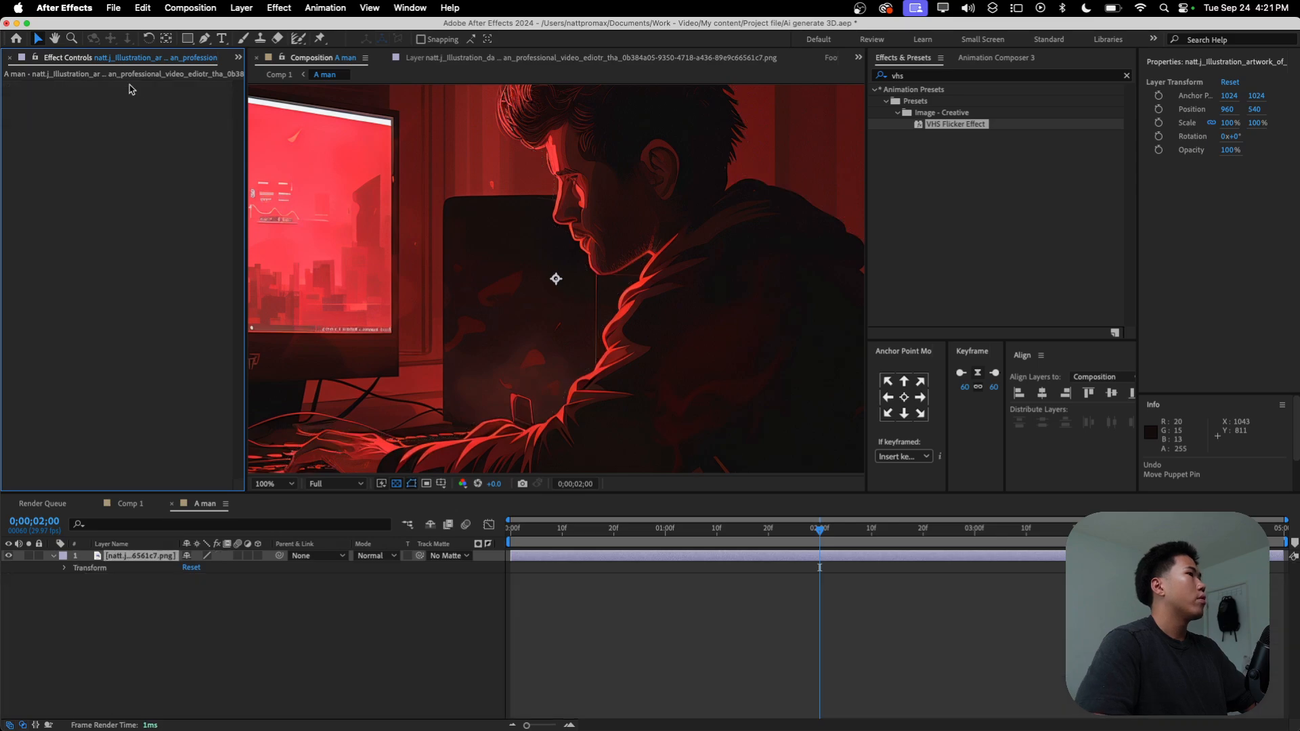
{"action": "key", "text": "super+z"}
{"action": "key", "text": "super+z"}
Step: Delete only the Puppet effect from the illustration layer in the A man precomposition and return to Comp 1
{"action": "left_click", "coordinate": [57, 375]}
{"action": "key", "text": "Delete"}
{"action": "left_click", "coordinate": [265, 74]}
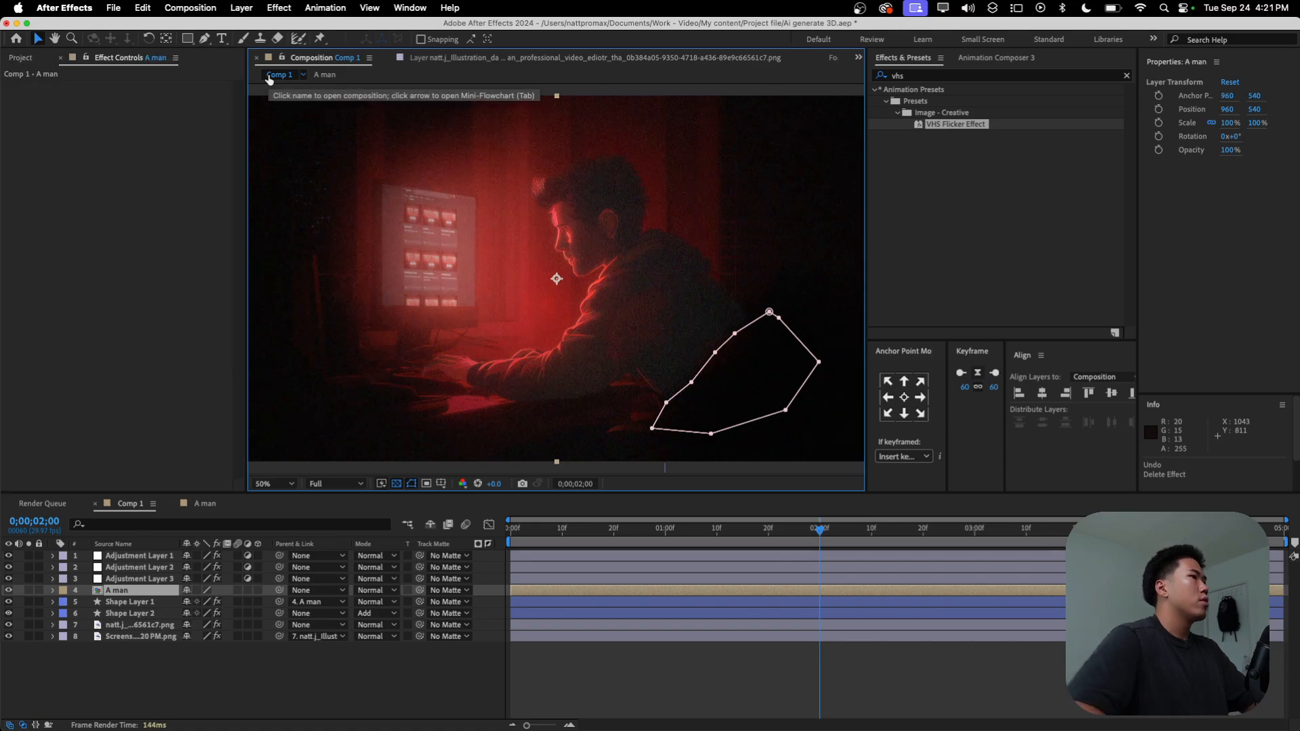
Step: At the start of Comp 1, try to place a puppet pin on the man's head in the A man layer
{"action": "key", "text": "Home"}
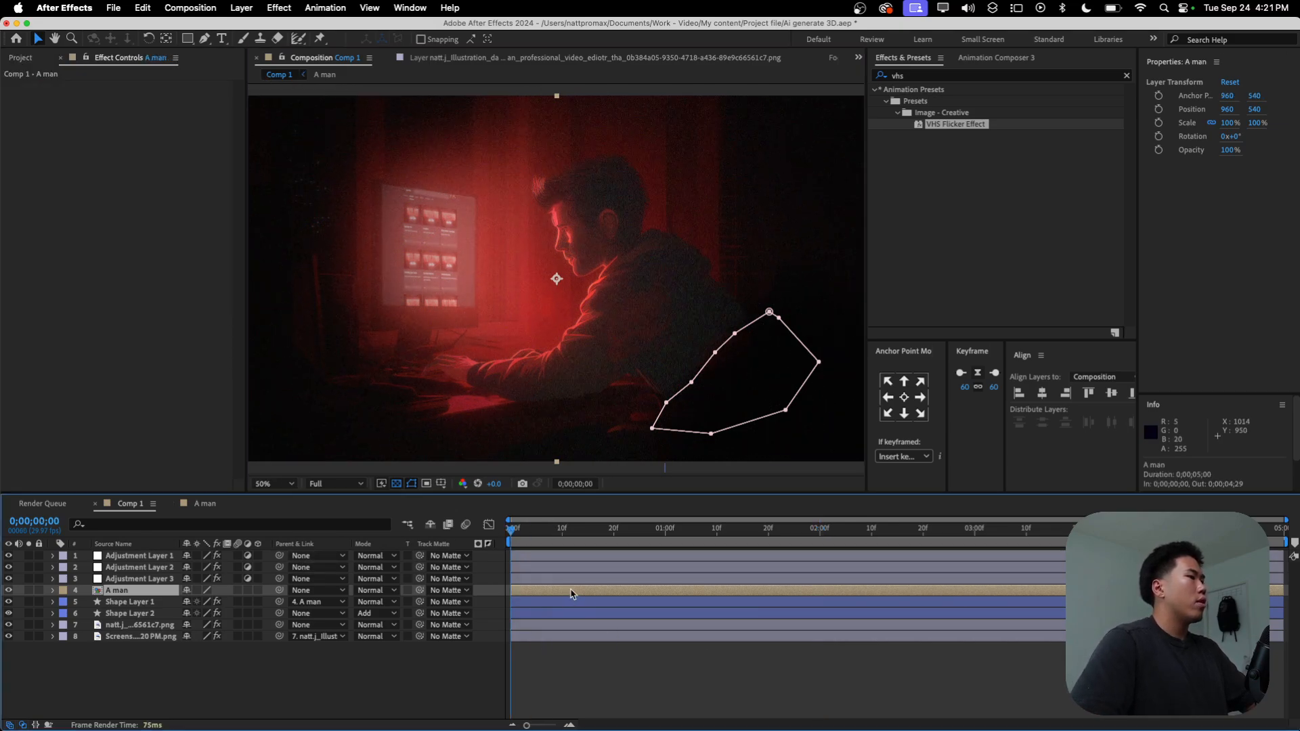
{"action": "left_click", "coordinate": [314, 39]}
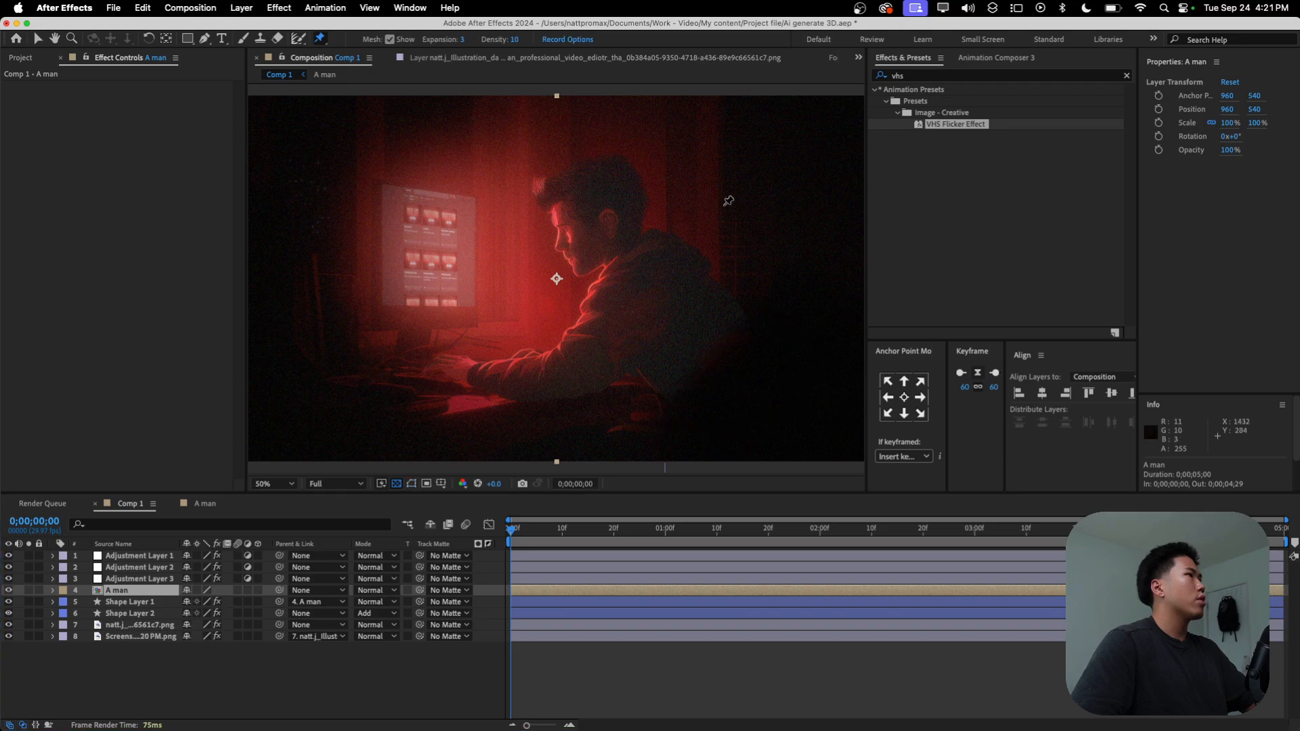
{"action": "left_click", "coordinate": [599, 212]}
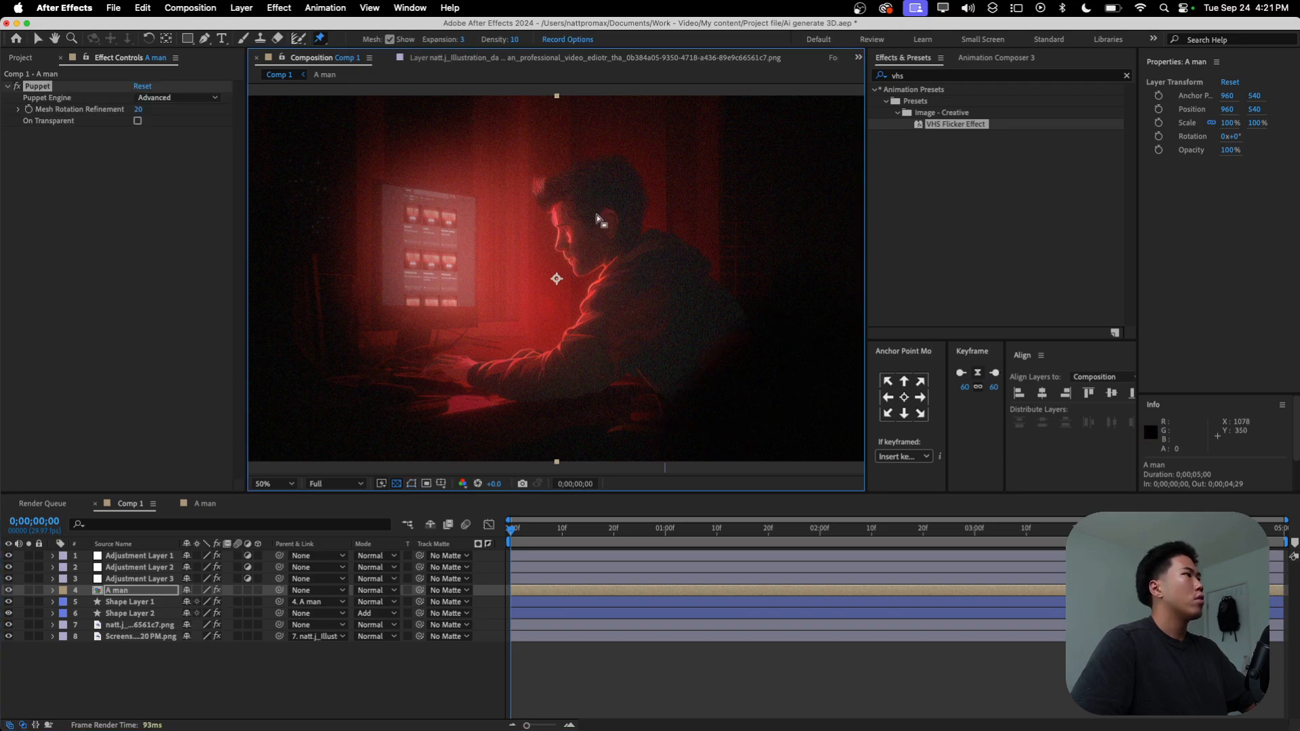
Step: Examine the A man layer's mask settings and its Puppet effect properties, including the Compositing Options
{"action": "left_click", "coordinate": [52, 590]}
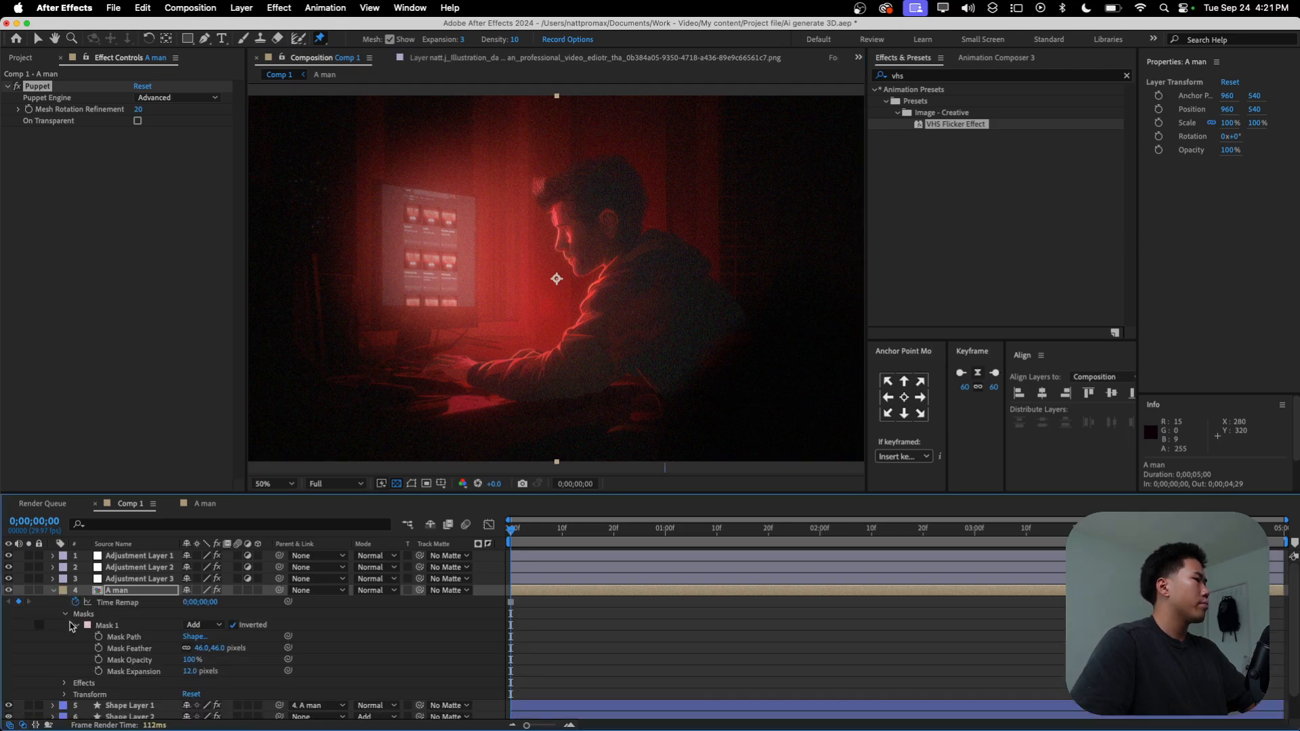
{"action": "left_click", "coordinate": [64, 683]}
{"action": "scroll", "coordinate": [95, 686], "scroll_direction": "down", "scroll_amount": 1}
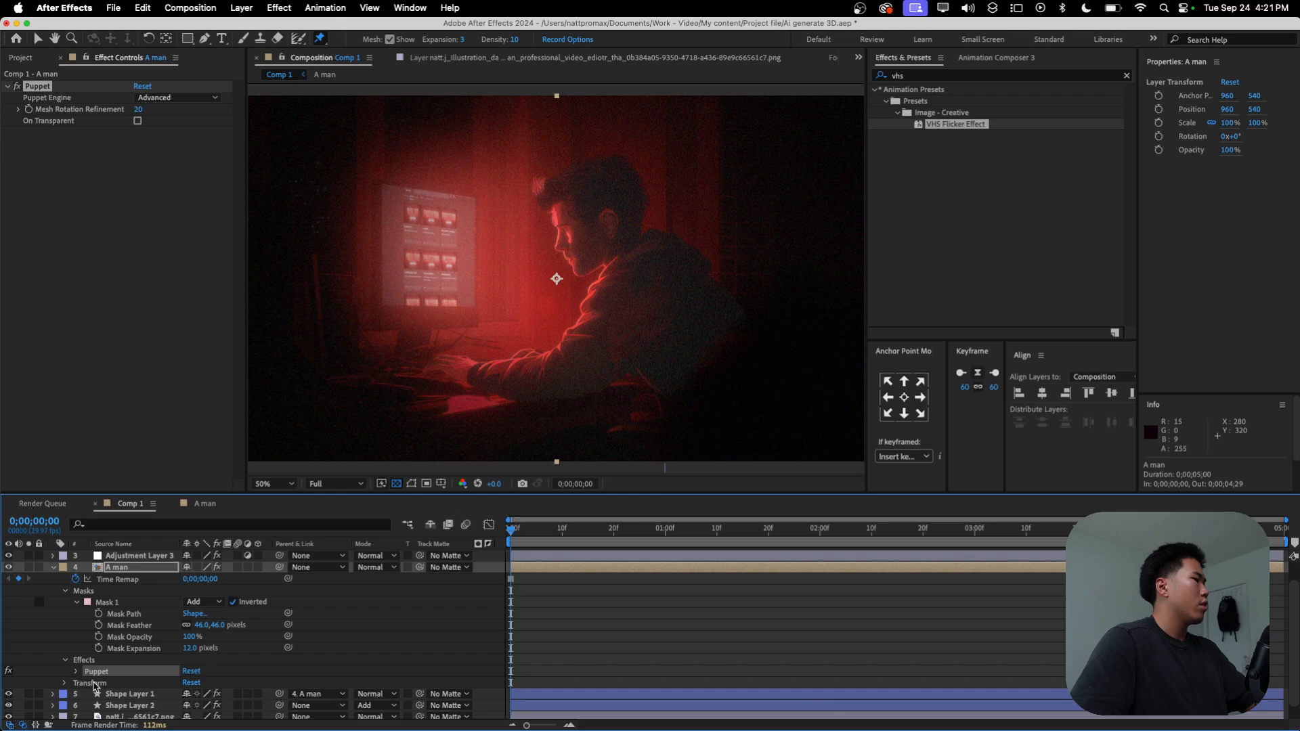
{"action": "left_click", "coordinate": [75, 672]}
{"action": "scroll", "coordinate": [114, 673], "scroll_direction": "down", "scroll_amount": 3}
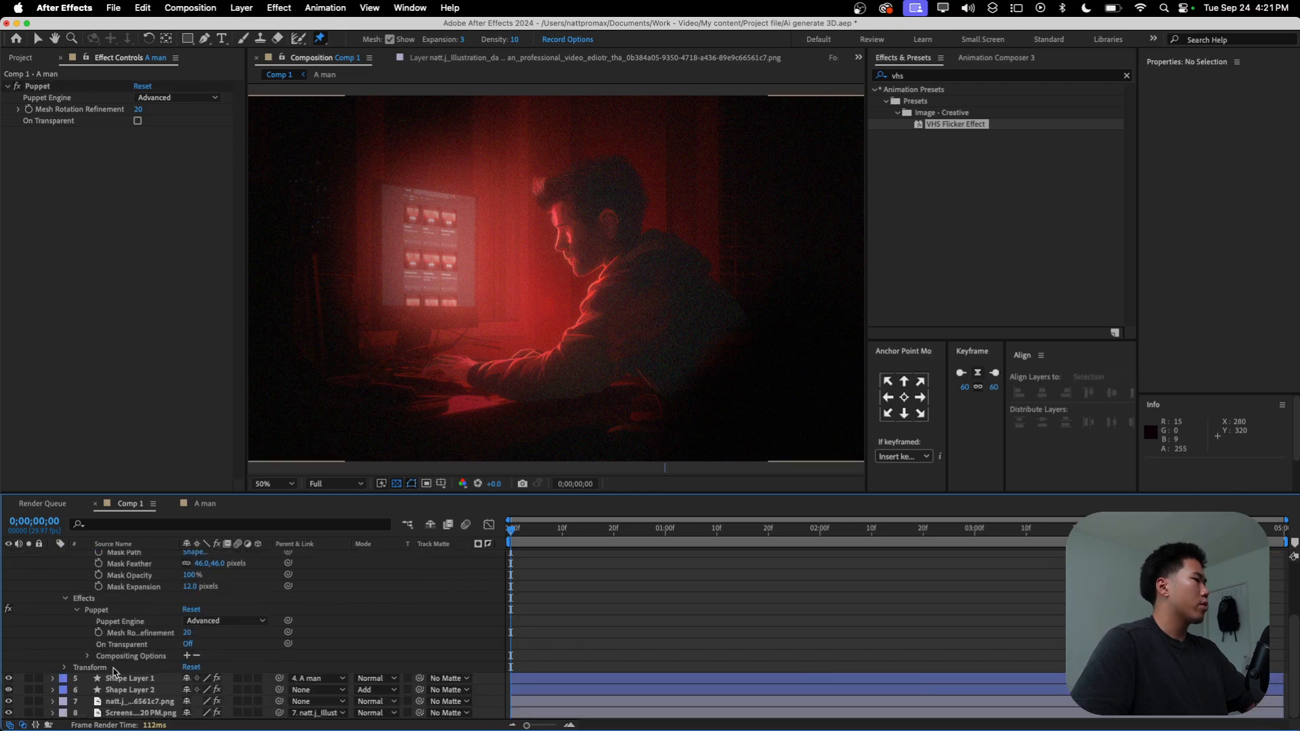
{"action": "scroll", "coordinate": [100, 645], "scroll_direction": "up", "scroll_amount": 3}
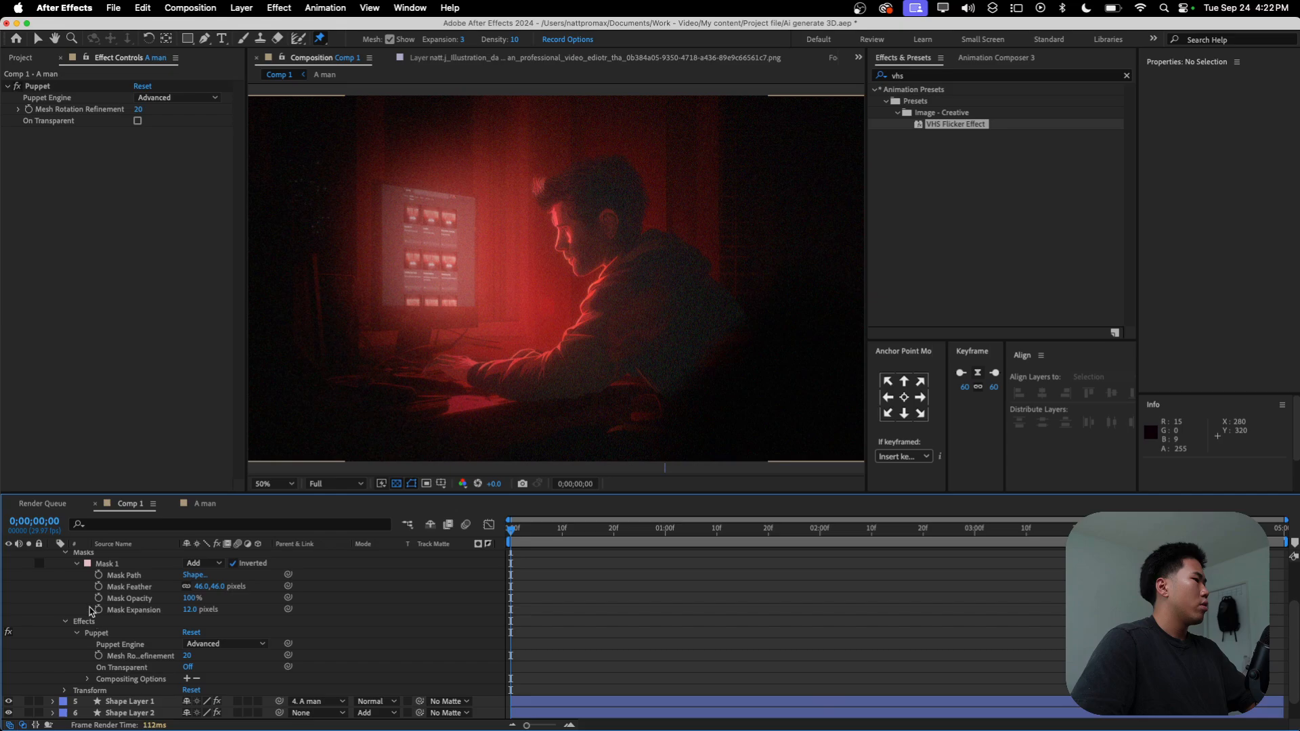
{"action": "scroll", "coordinate": [91, 604], "scroll_direction": "down", "scroll_amount": 3}
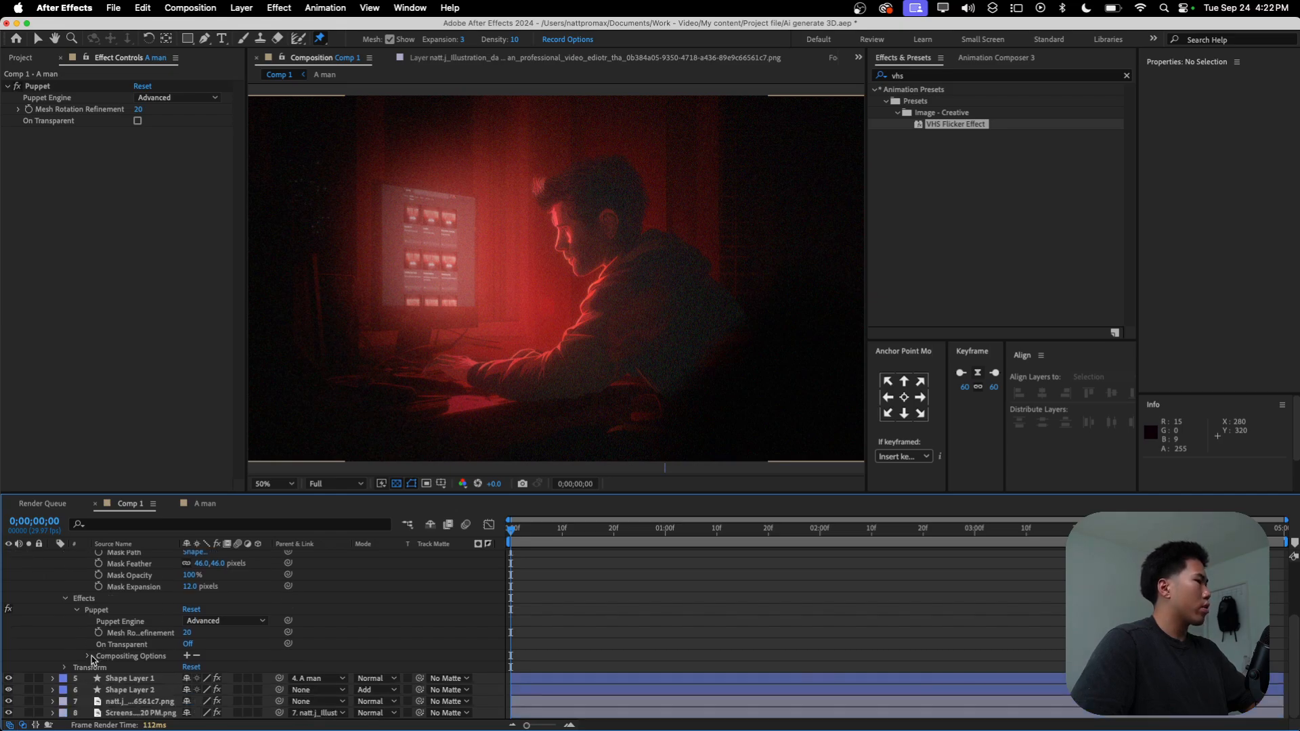
{"action": "left_click", "coordinate": [89, 657]}
Step: Try a puppet pin on Adjustment Layer 1, undo its mesh and delete the Puppet effect from that layer
{"action": "left_click", "coordinate": [604, 215]}
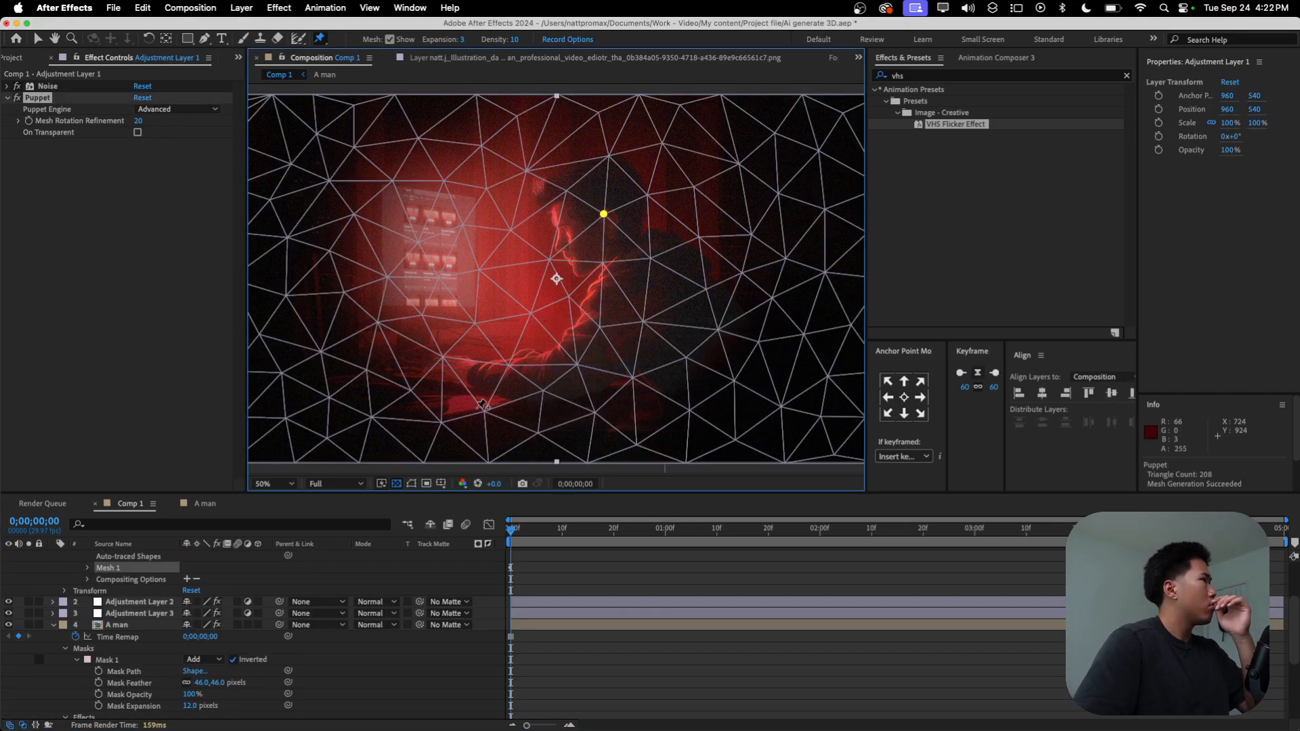
{"action": "key", "text": "super+z"}
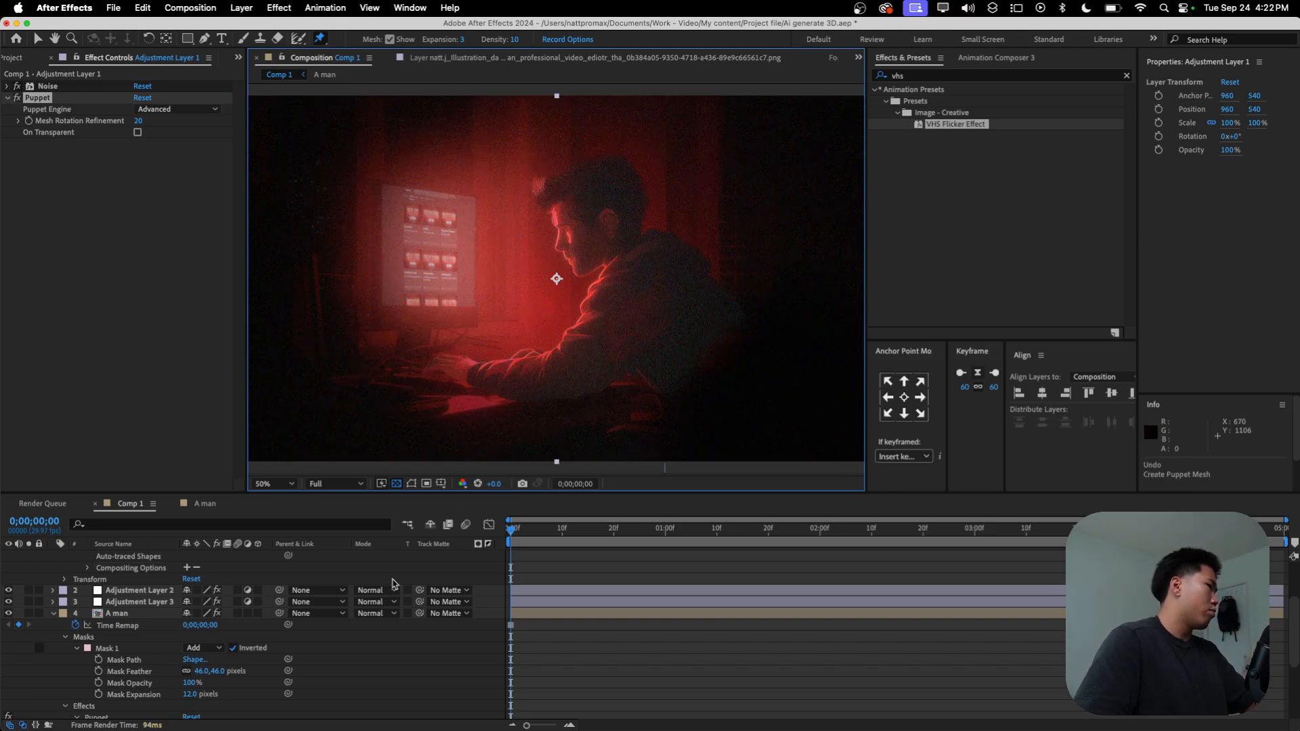
{"action": "key", "text": "super+z"}
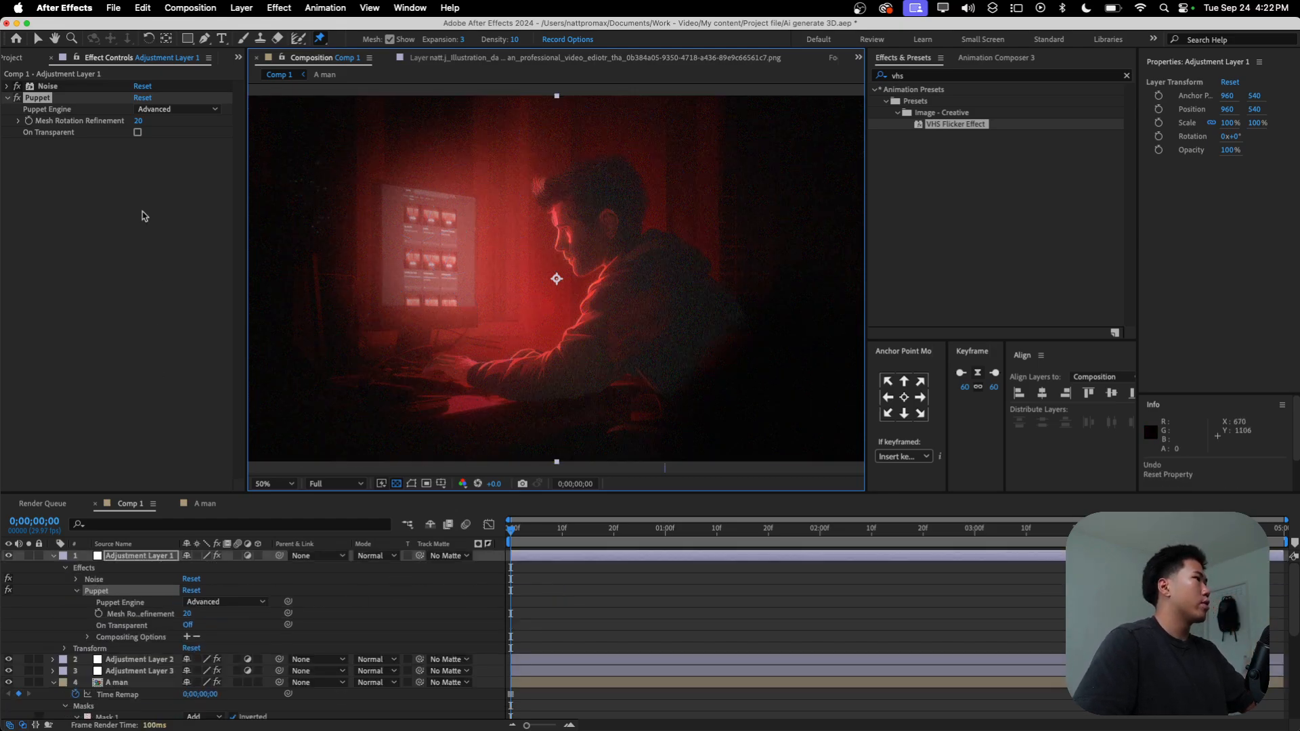
{"action": "left_click", "coordinate": [48, 99]}
{"action": "key", "text": "Delete"}
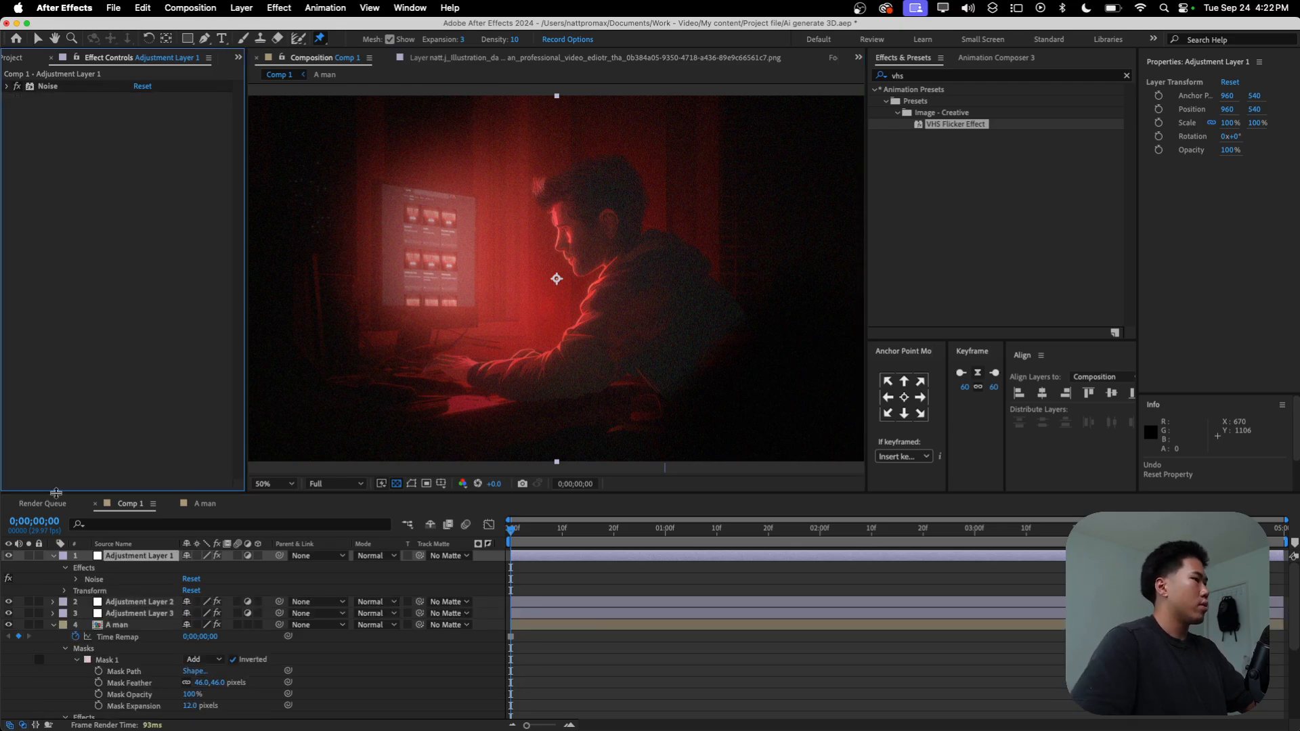
Step: Select the A man layer and retry pinning the man's head with the Puppet Pin tool
{"action": "left_click", "coordinate": [115, 625]}
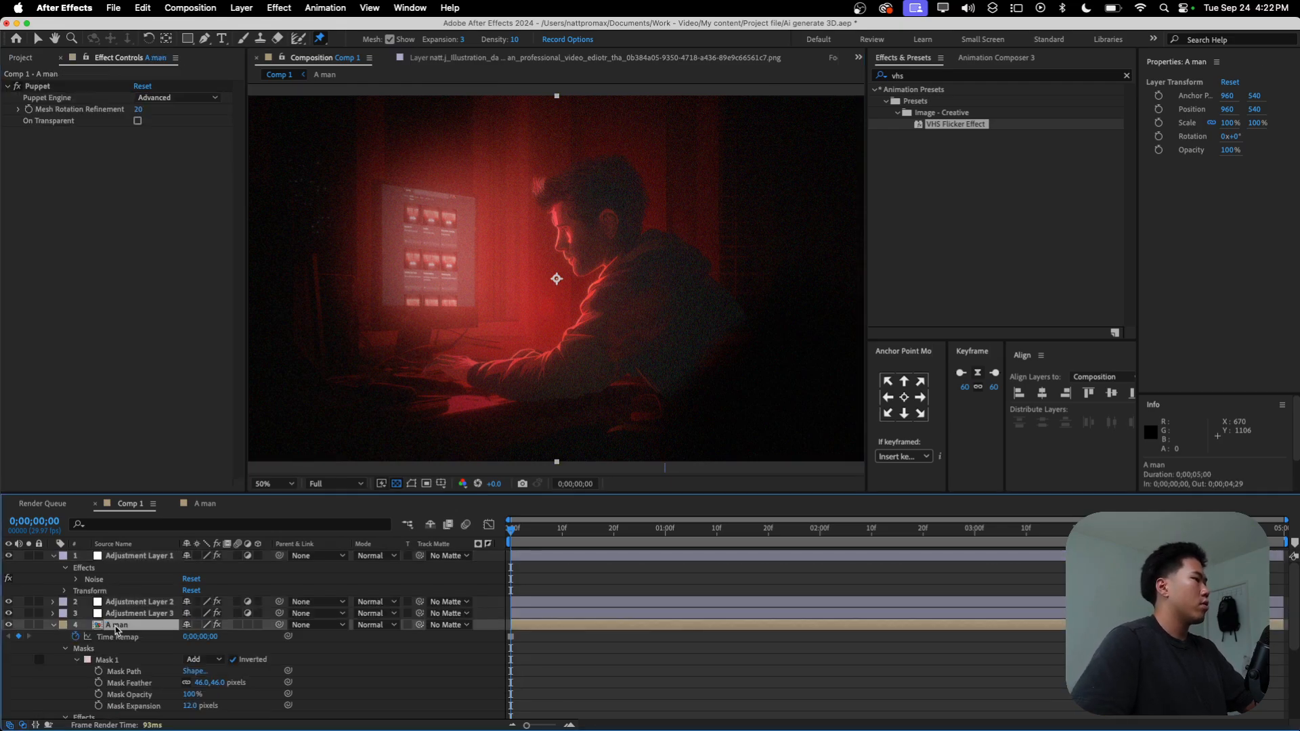
{"action": "left_click", "coordinate": [604, 210]}
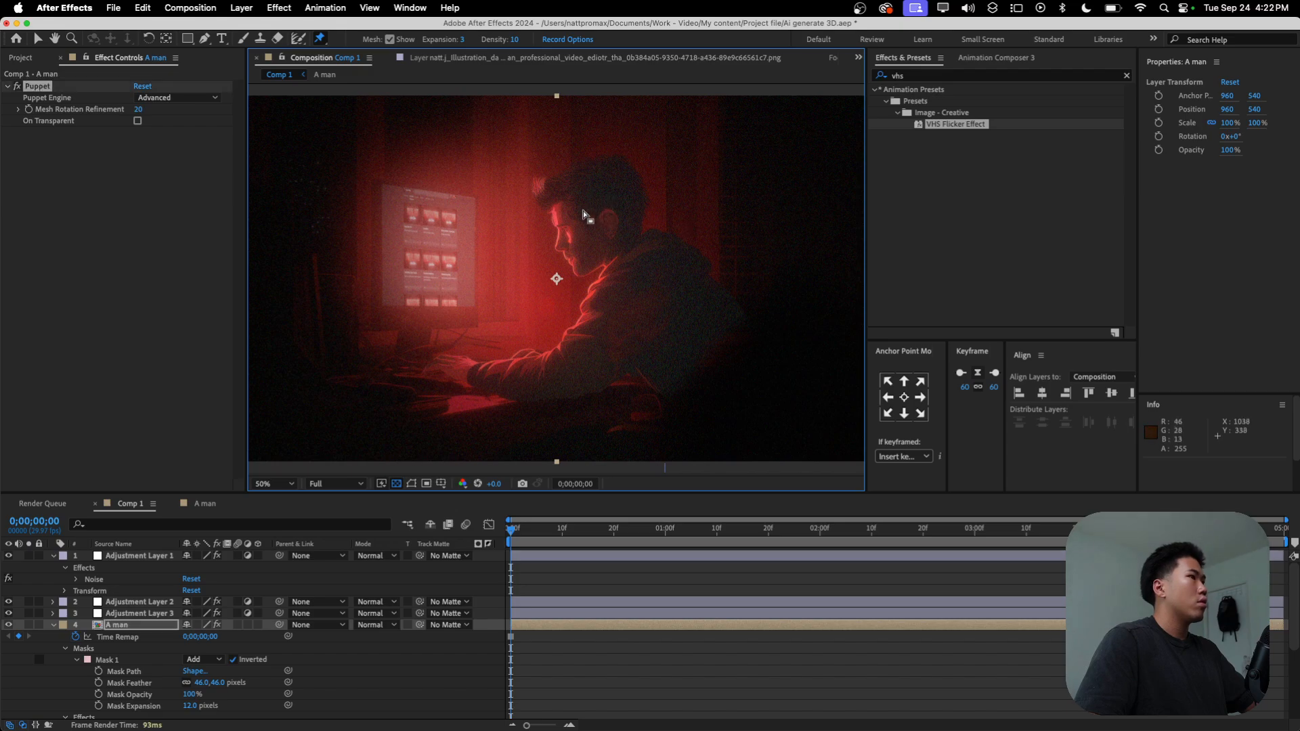
{"action": "left_click", "coordinate": [124, 626]}
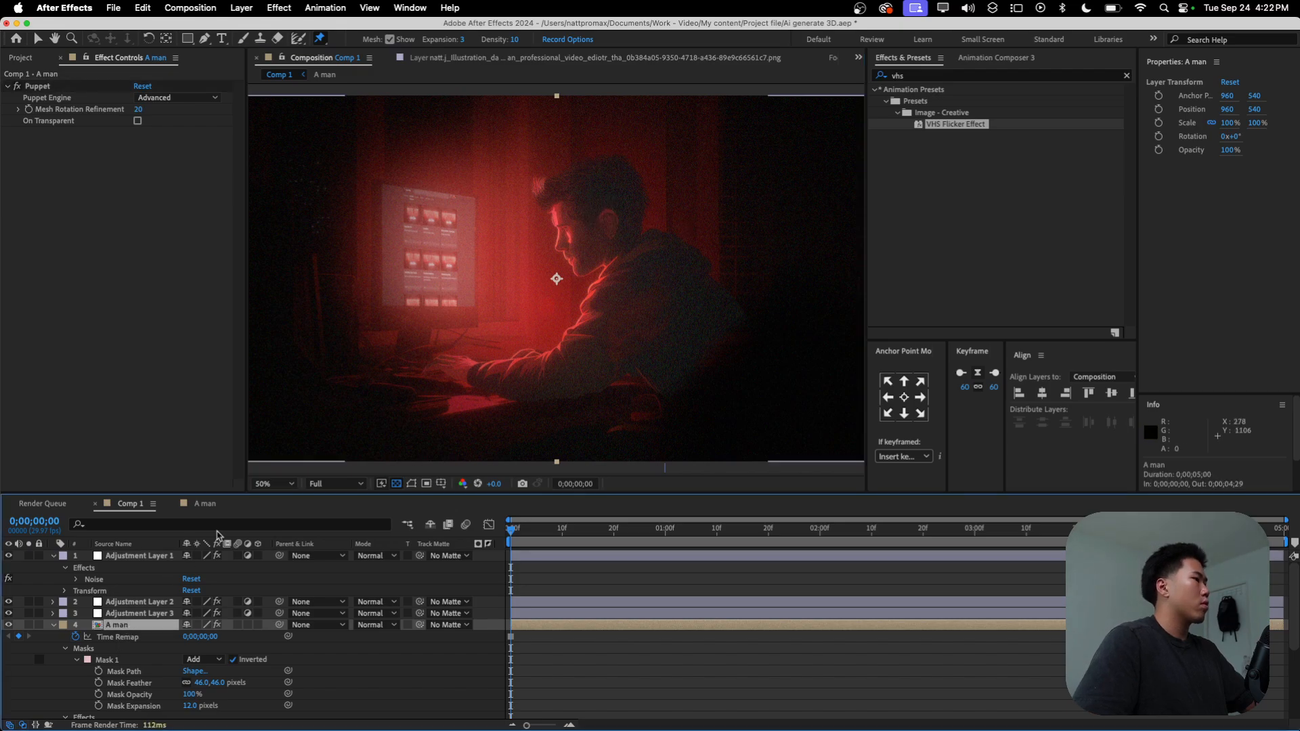
{"action": "left_click", "coordinate": [603, 212]}
{"action": "left_click", "coordinate": [603, 216]}
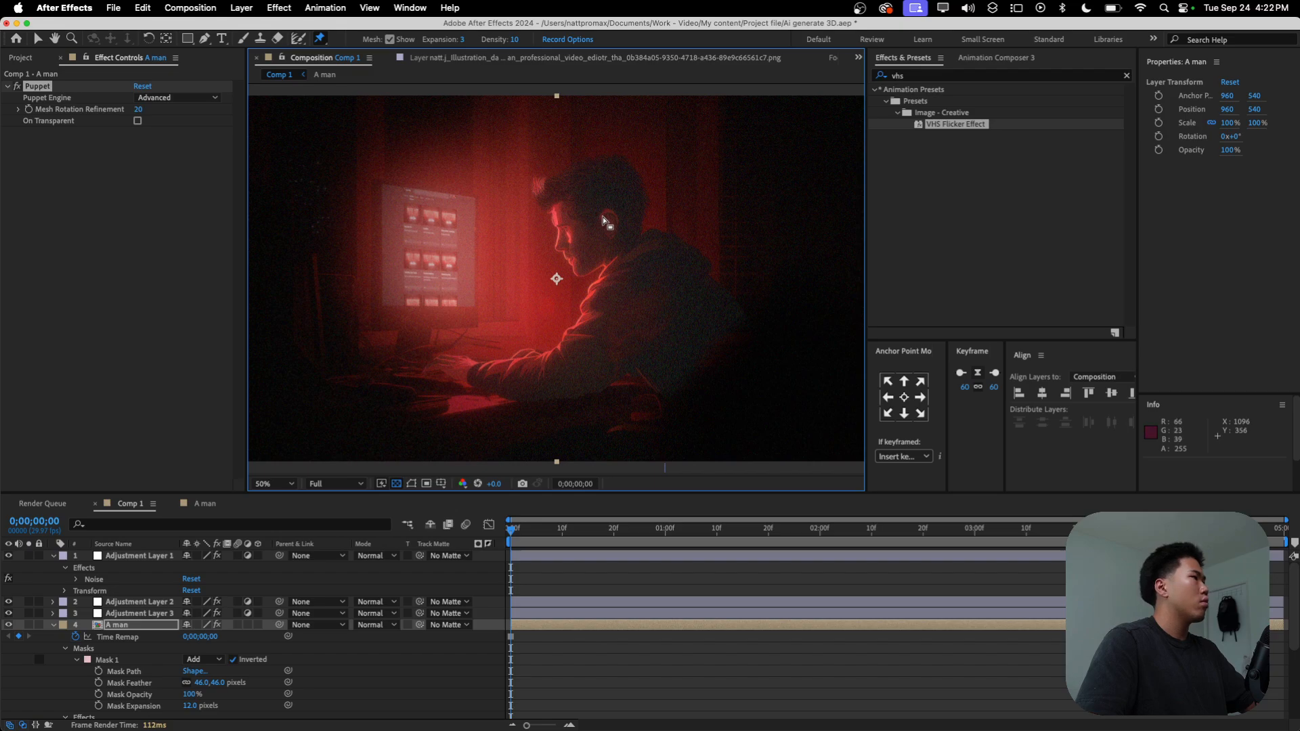
Step: Toggle the Puppet effect's On Transparent option on and off, and delete the effect from the A man layer
{"action": "left_click", "coordinate": [138, 121]}
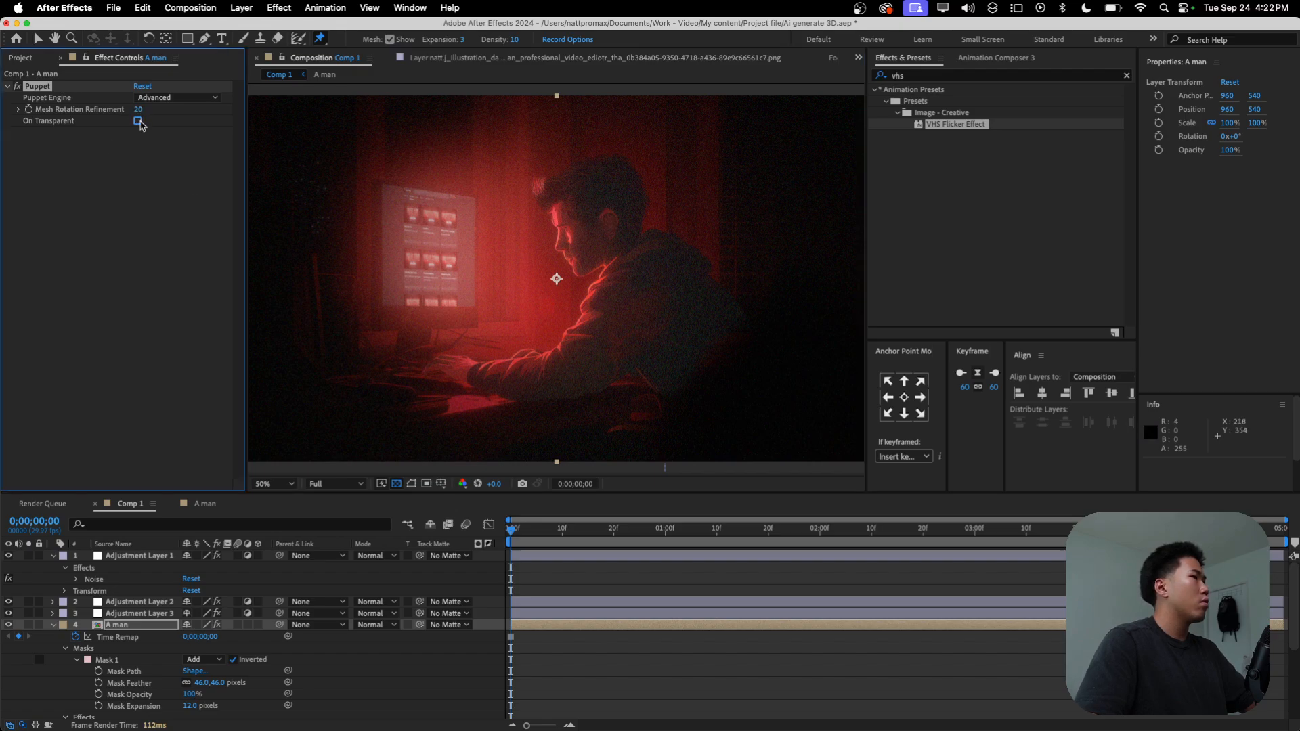
{"action": "left_click", "coordinate": [138, 121]}
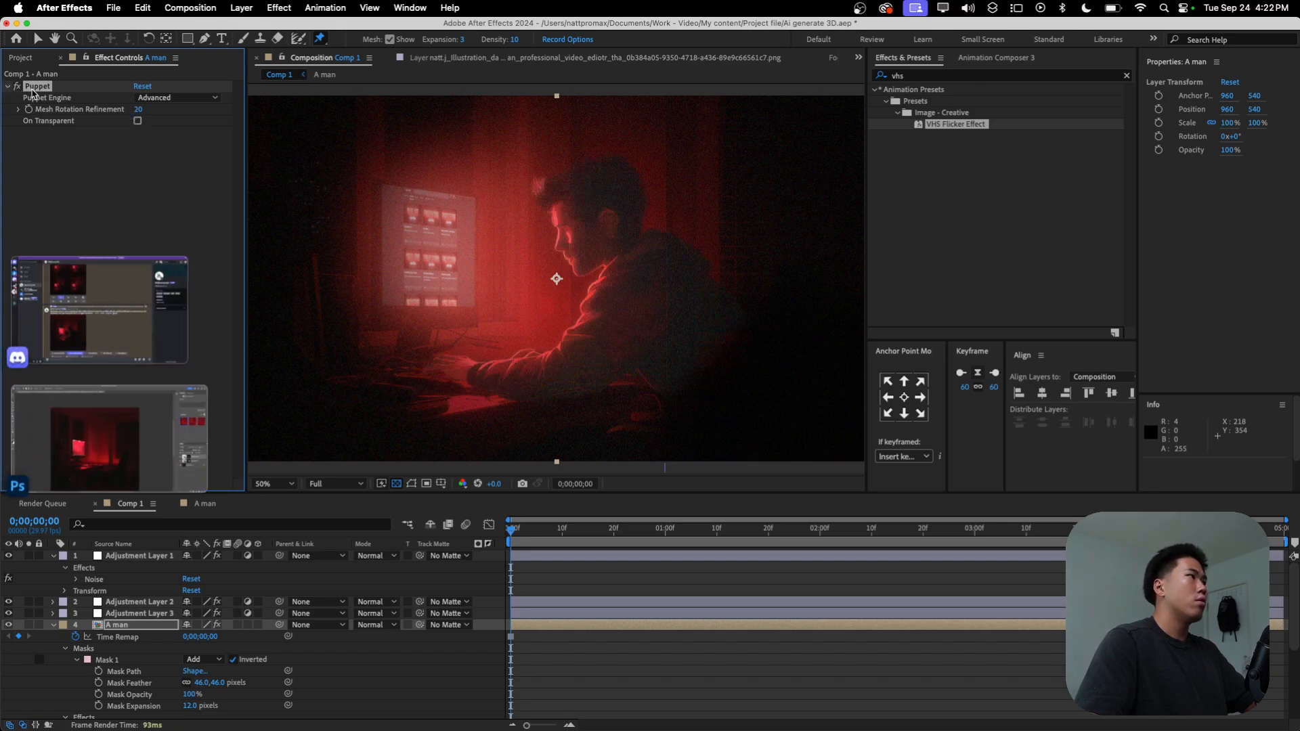
{"action": "key", "text": "Delete"}
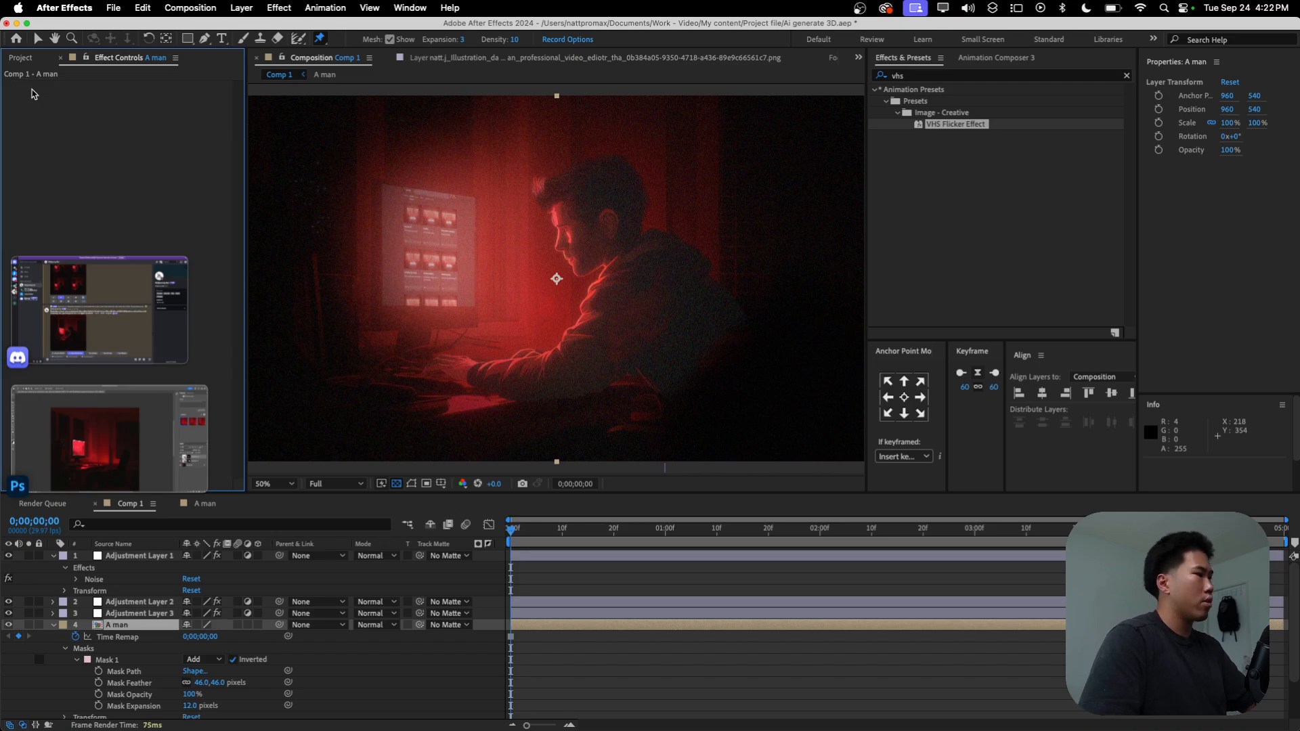
Step: Collapse and reselect the A man layer, try one more head pin and delete the added Puppet effect
{"action": "left_click", "coordinate": [54, 625]}
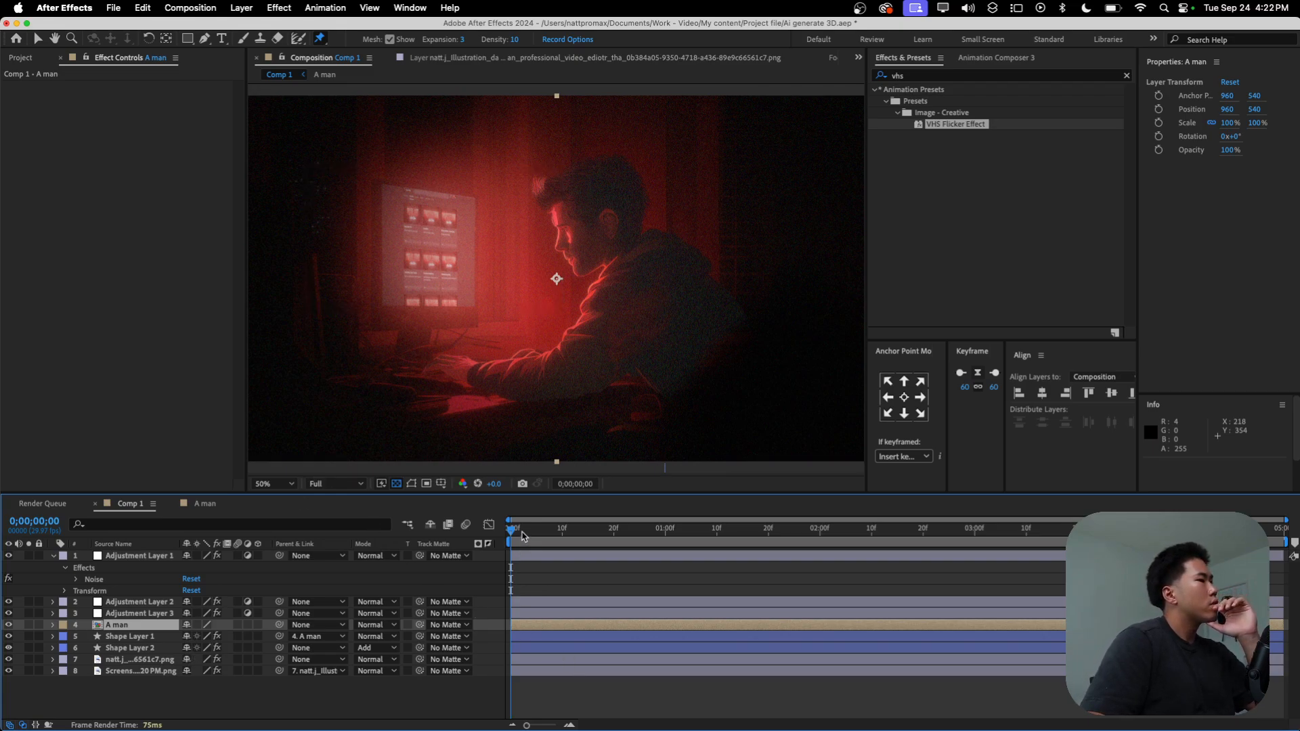
{"action": "left_click", "coordinate": [133, 627]}
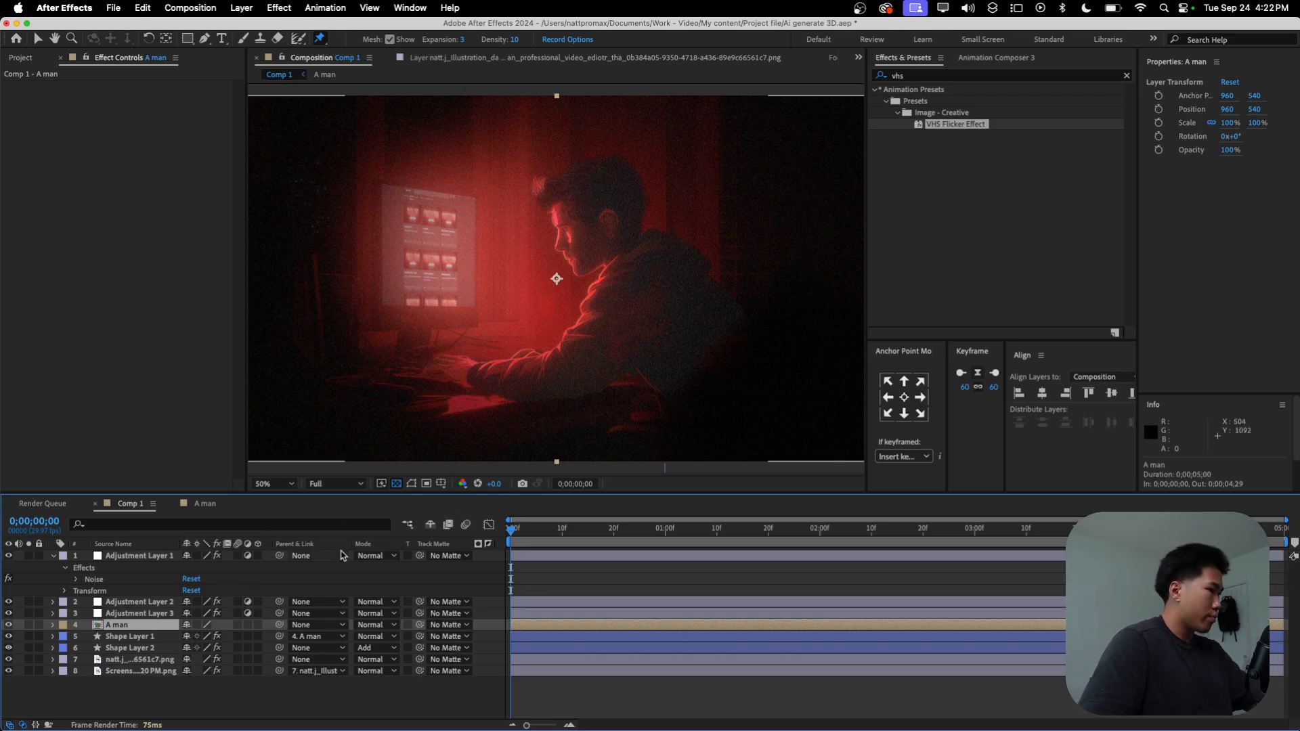
{"action": "left_click", "coordinate": [603, 209]}
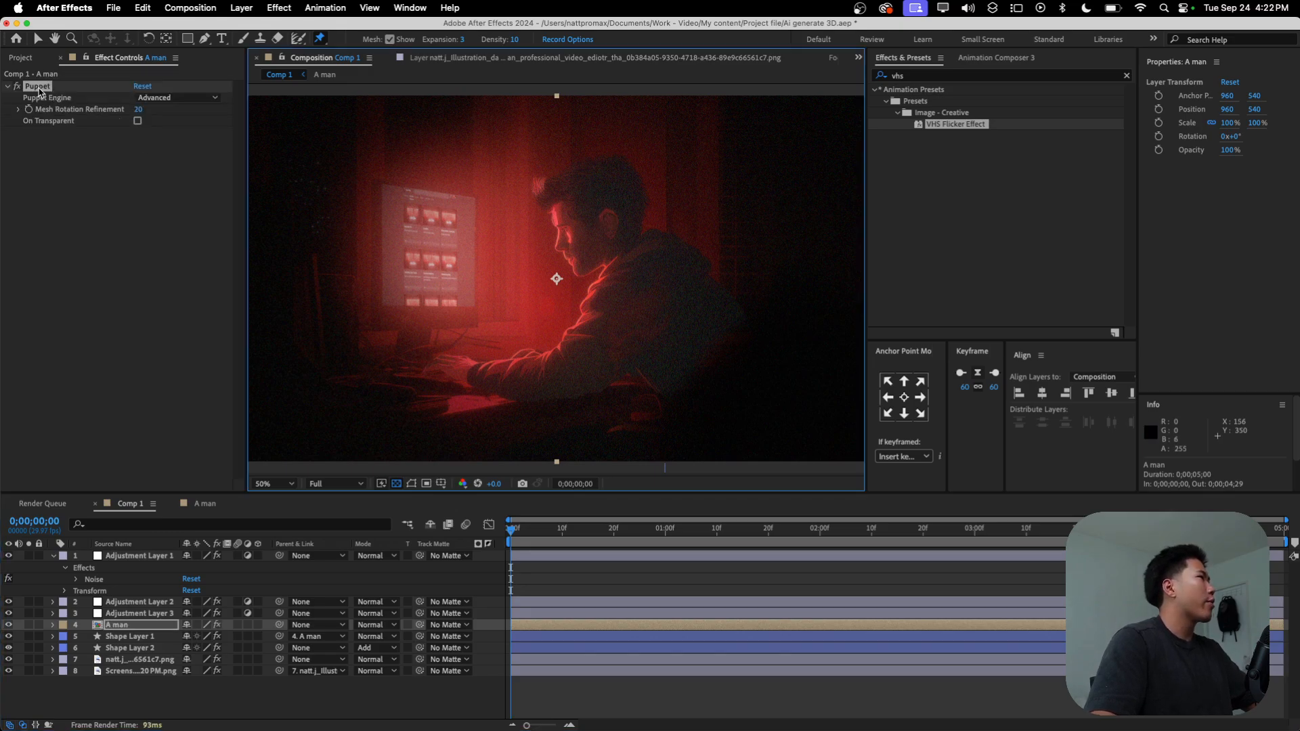
{"action": "key", "text": "Delete"}
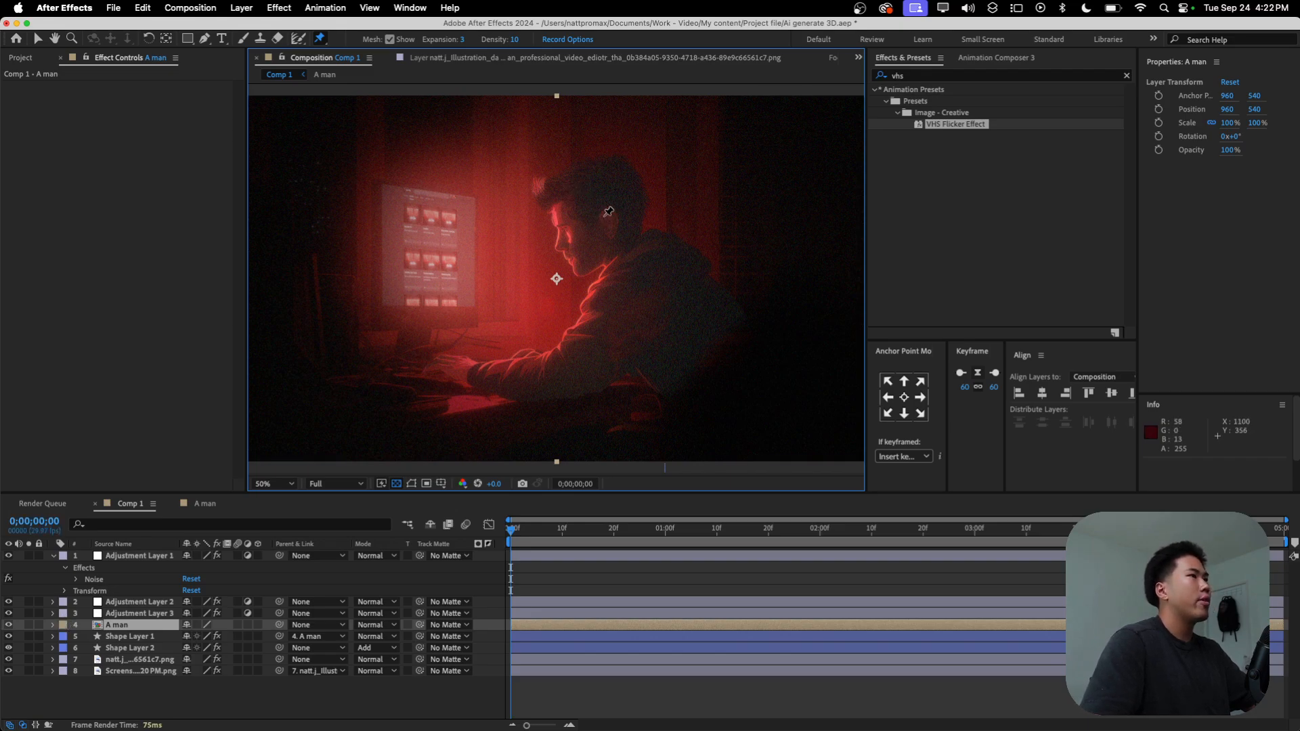
{"action": "key", "text": "super+z"}
{"action": "key", "text": "Delete"}
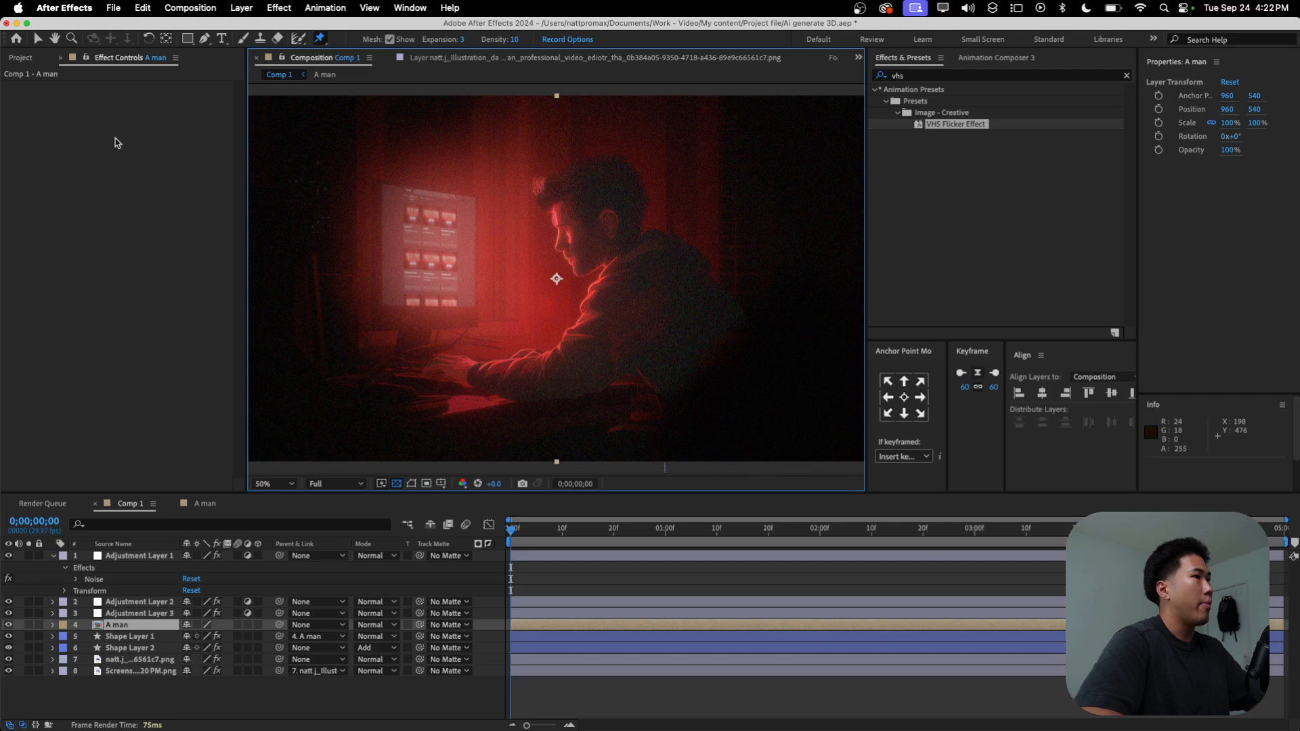
Step: Expand the A man layer and move its Time Remap keyframe from the start to about frame 6
{"action": "key", "text": "period"}
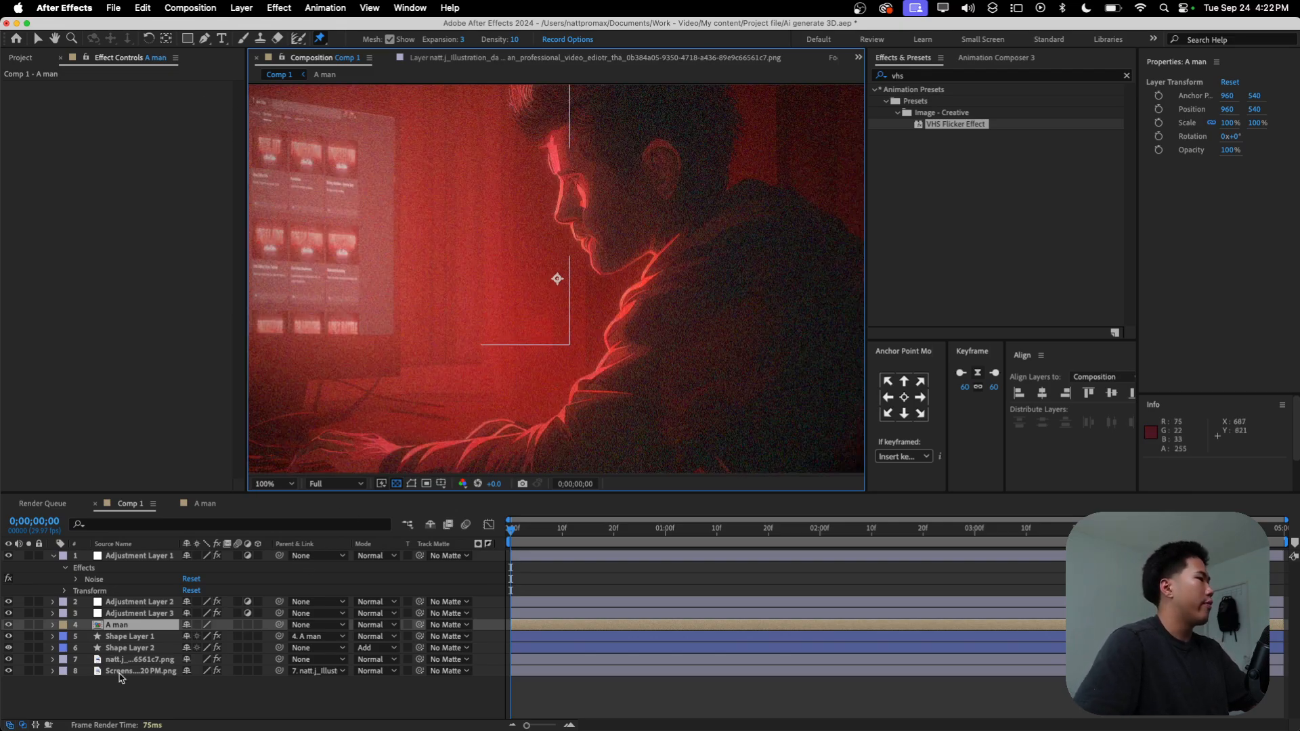
{"action": "left_click", "coordinate": [53, 626]}
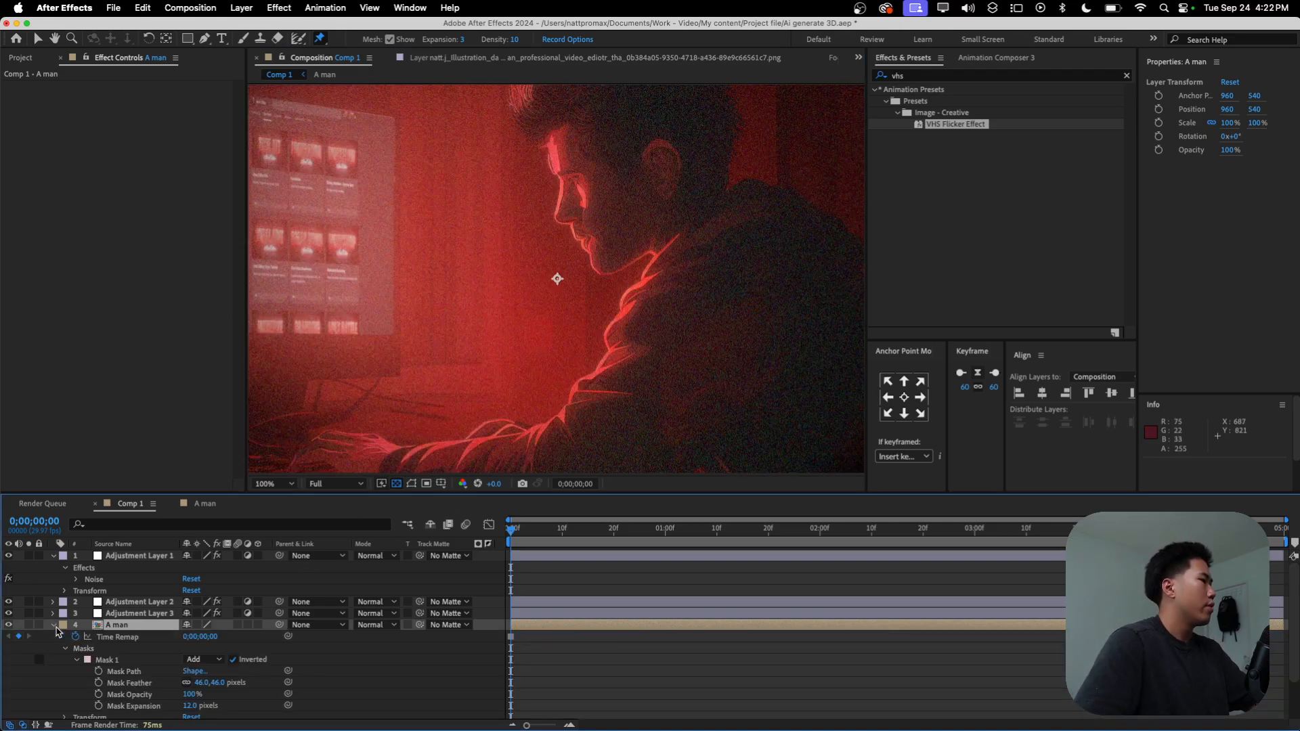
{"action": "scroll", "coordinate": [138, 641], "scroll_direction": "down", "scroll_amount": 3}
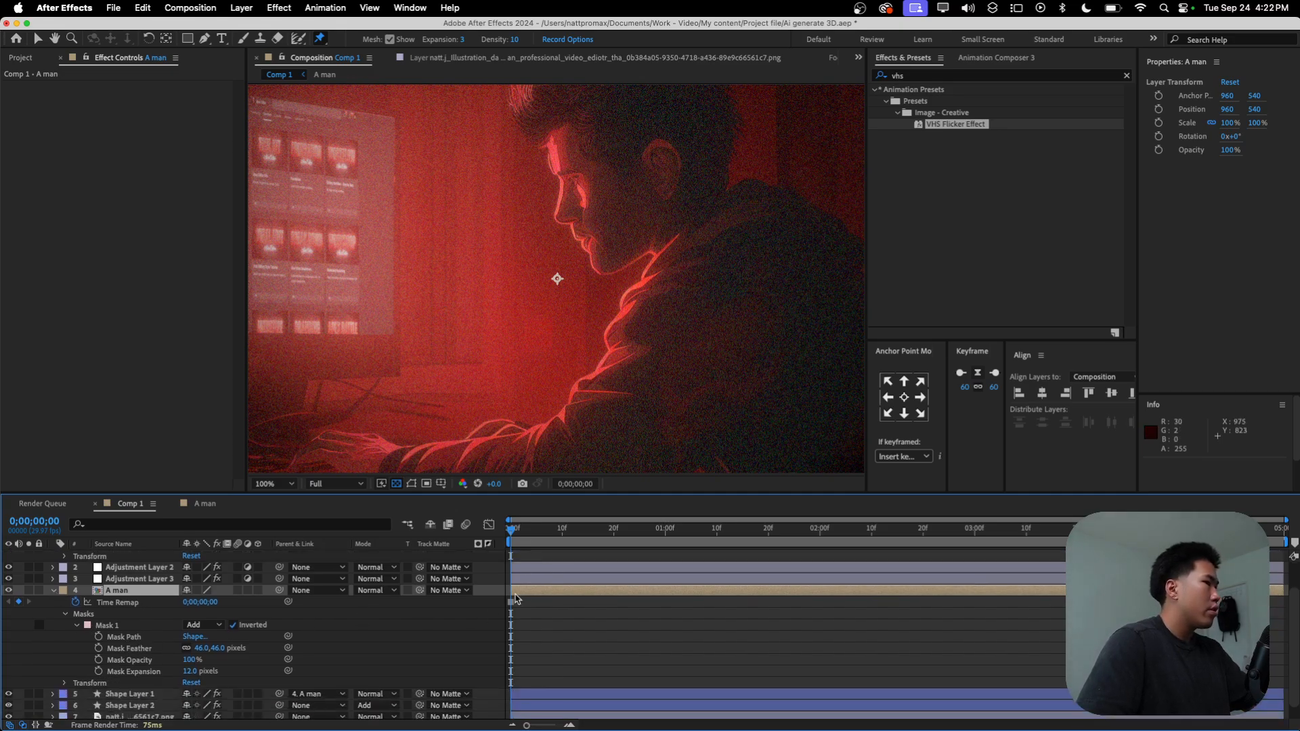
{"action": "left_click_drag", "start_coordinate": [513, 605], "coordinate": [547, 608]}
{"action": "left_click", "coordinate": [524, 603]}
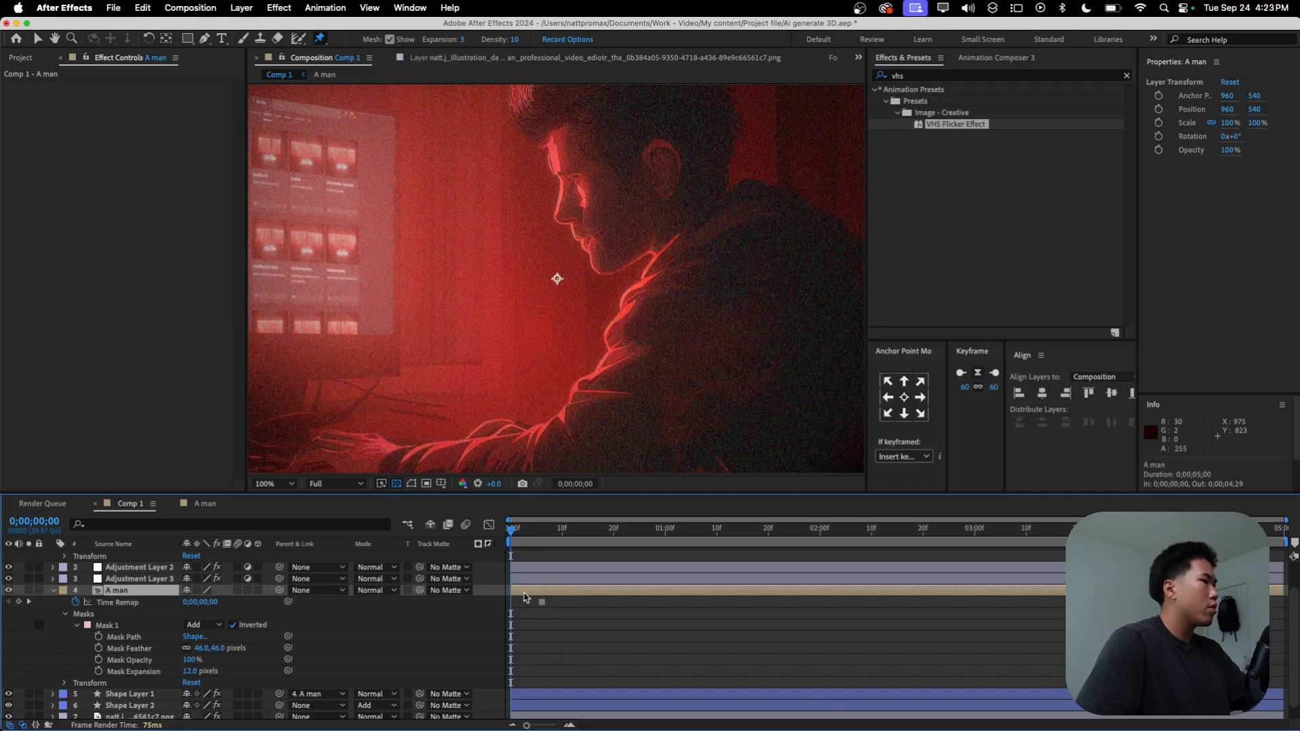
Step: Try the head pin with the moved Time Remap keyframe, and undo the applied Puppet effect
{"action": "scroll", "coordinate": [620, 283], "scroll_direction": "down", "scroll_amount": 1}
{"action": "left_click", "coordinate": [602, 212]}
{"action": "key", "text": "super+z"}
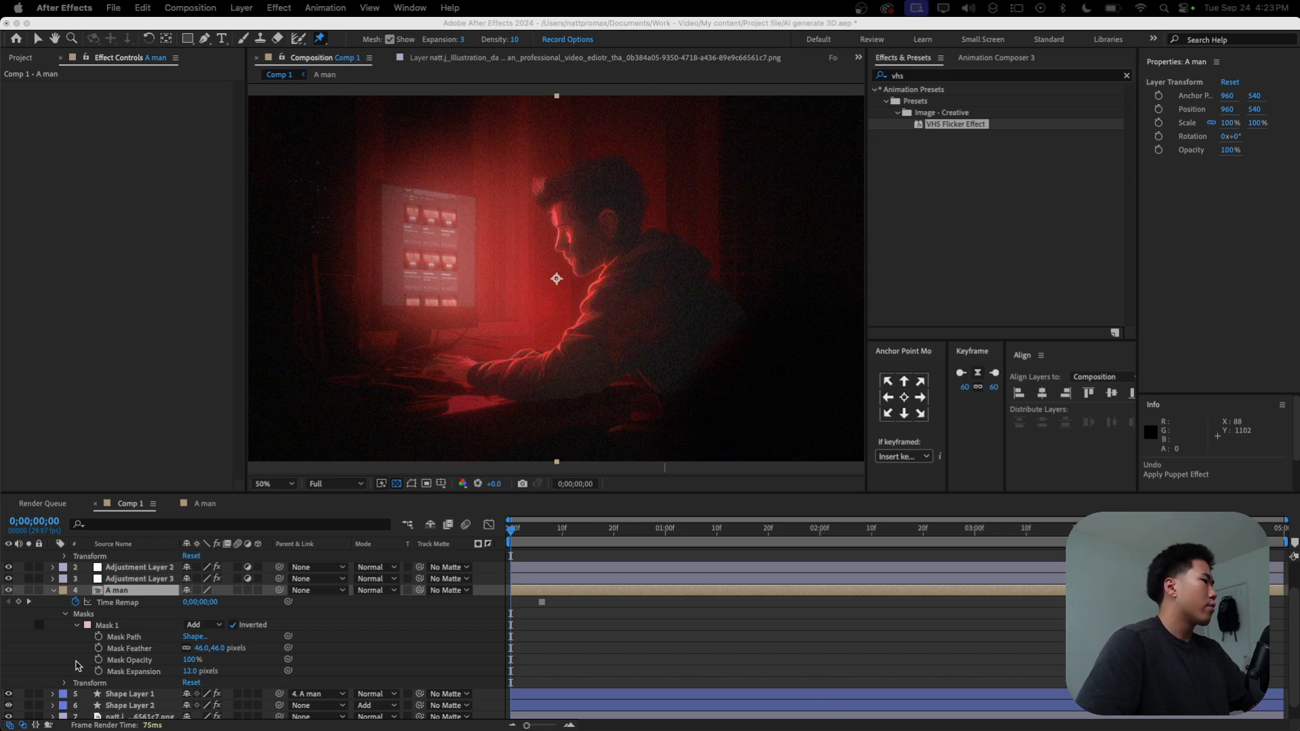
Step: Delete the mask from the A man layer
{"action": "left_click", "coordinate": [55, 598]}
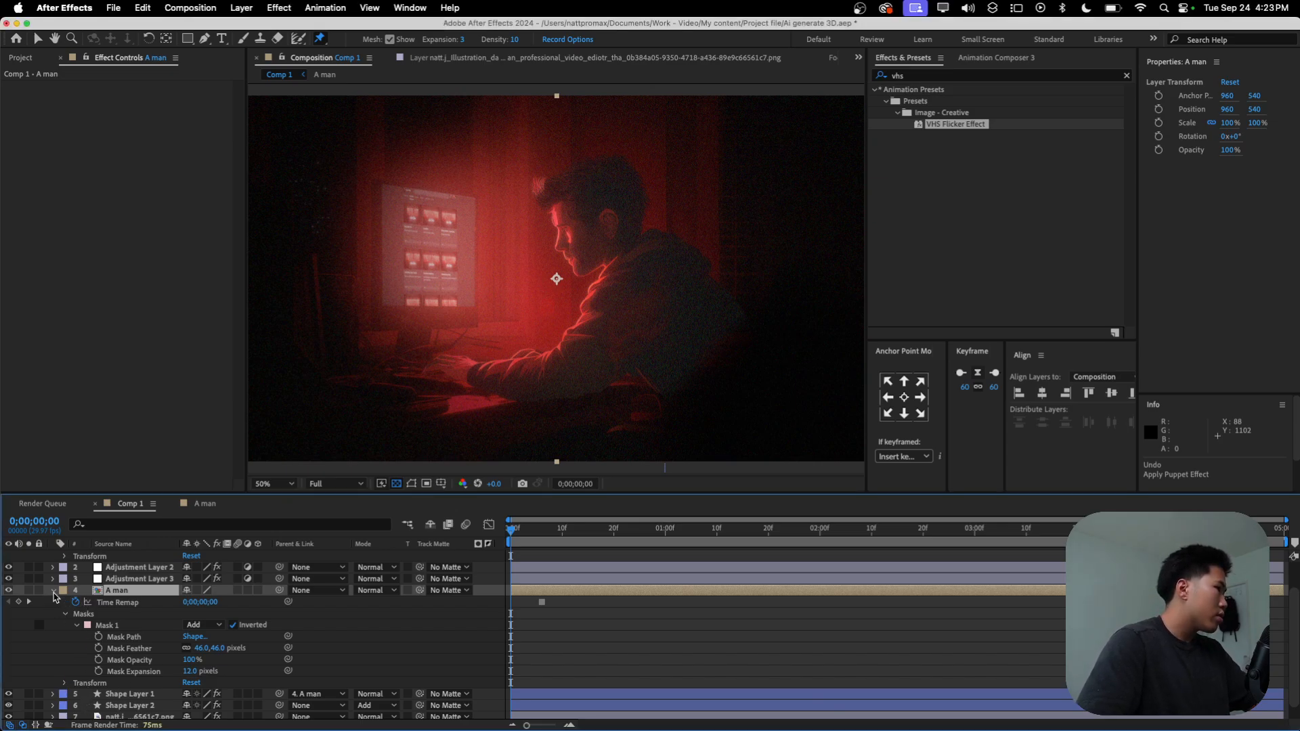
{"action": "left_click", "coordinate": [95, 617]}
{"action": "key", "text": "Delete"}
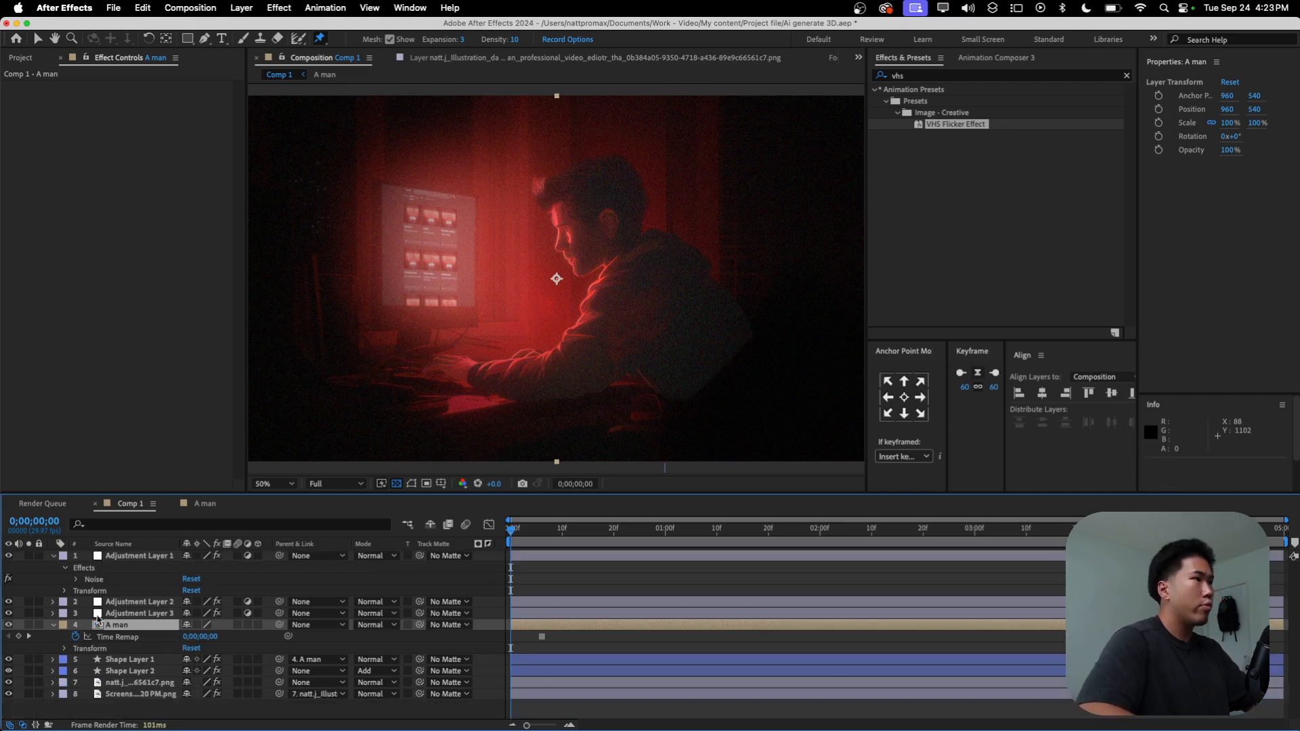
Step: Place a puppet pin on the man's head in the A man layer and three more across his neck
{"action": "left_click", "coordinate": [598, 208]}
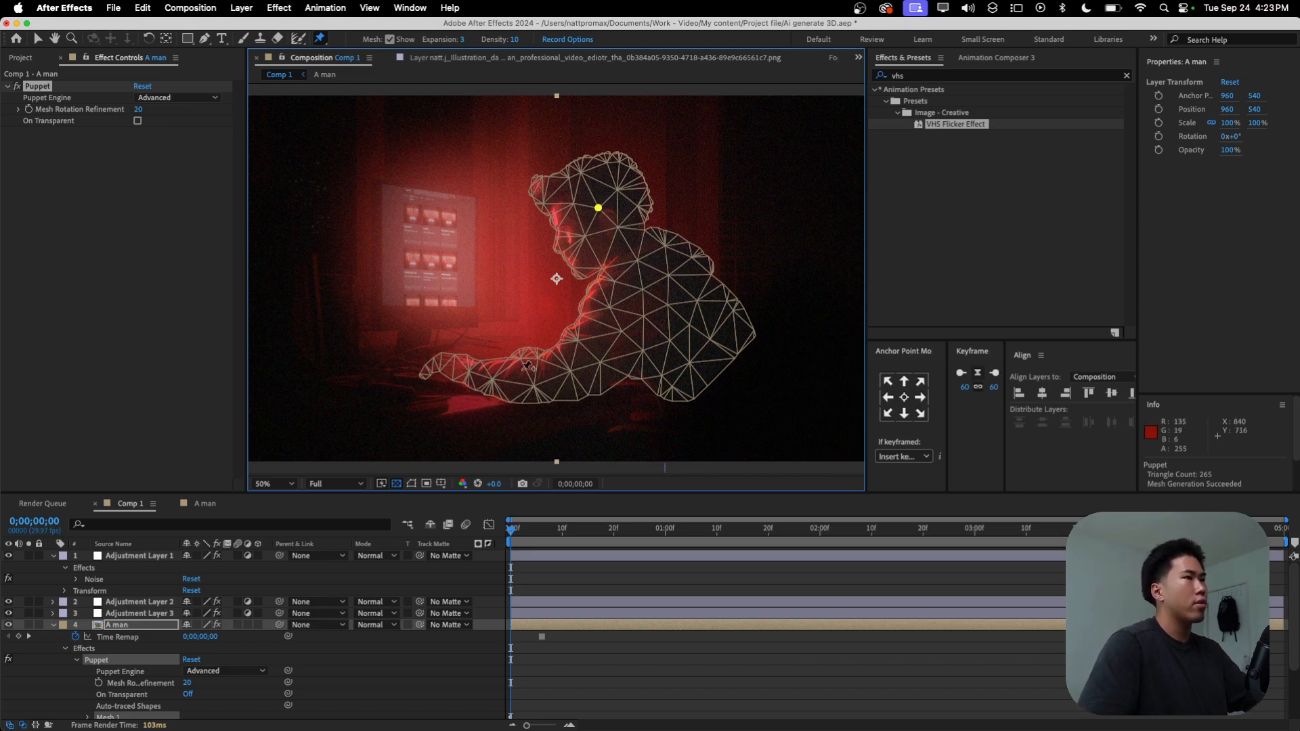
{"action": "left_click", "coordinate": [601, 673]}
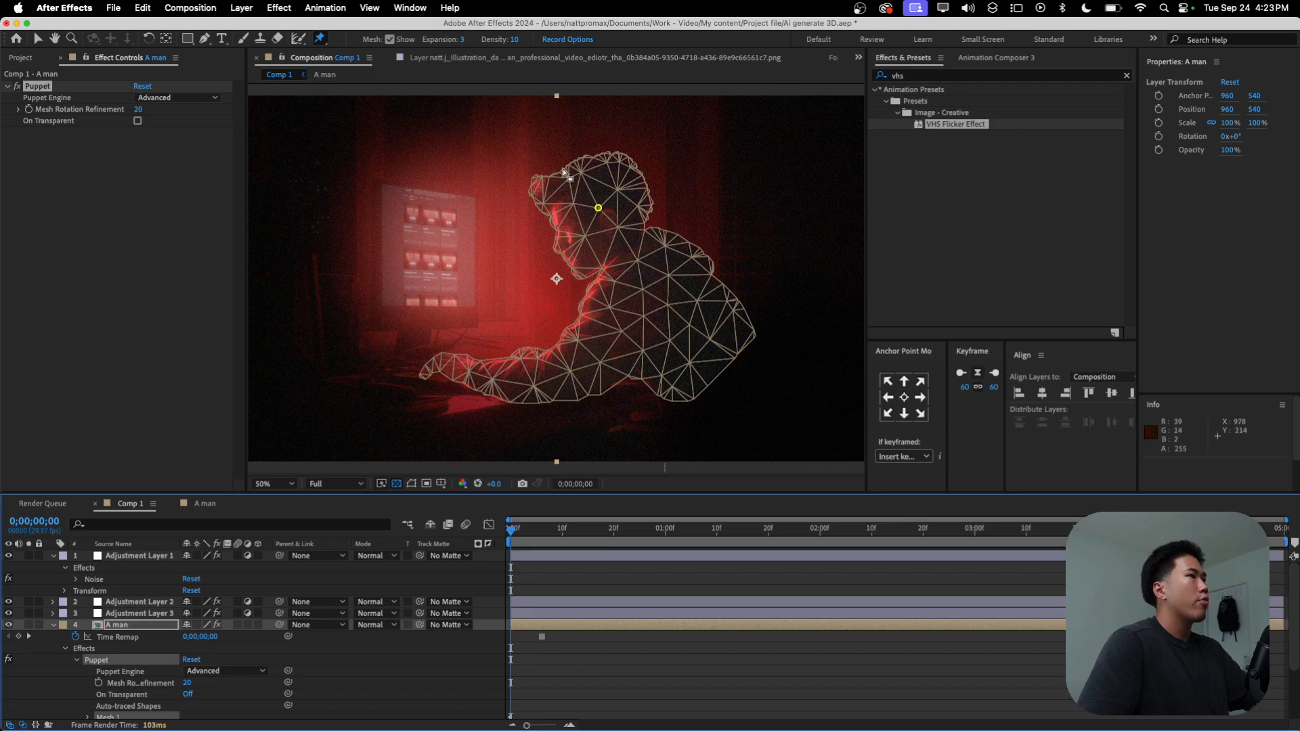
{"action": "scroll", "coordinate": [623, 241], "scroll_direction": "up", "scroll_amount": 1}
{"action": "key", "text": "space"}
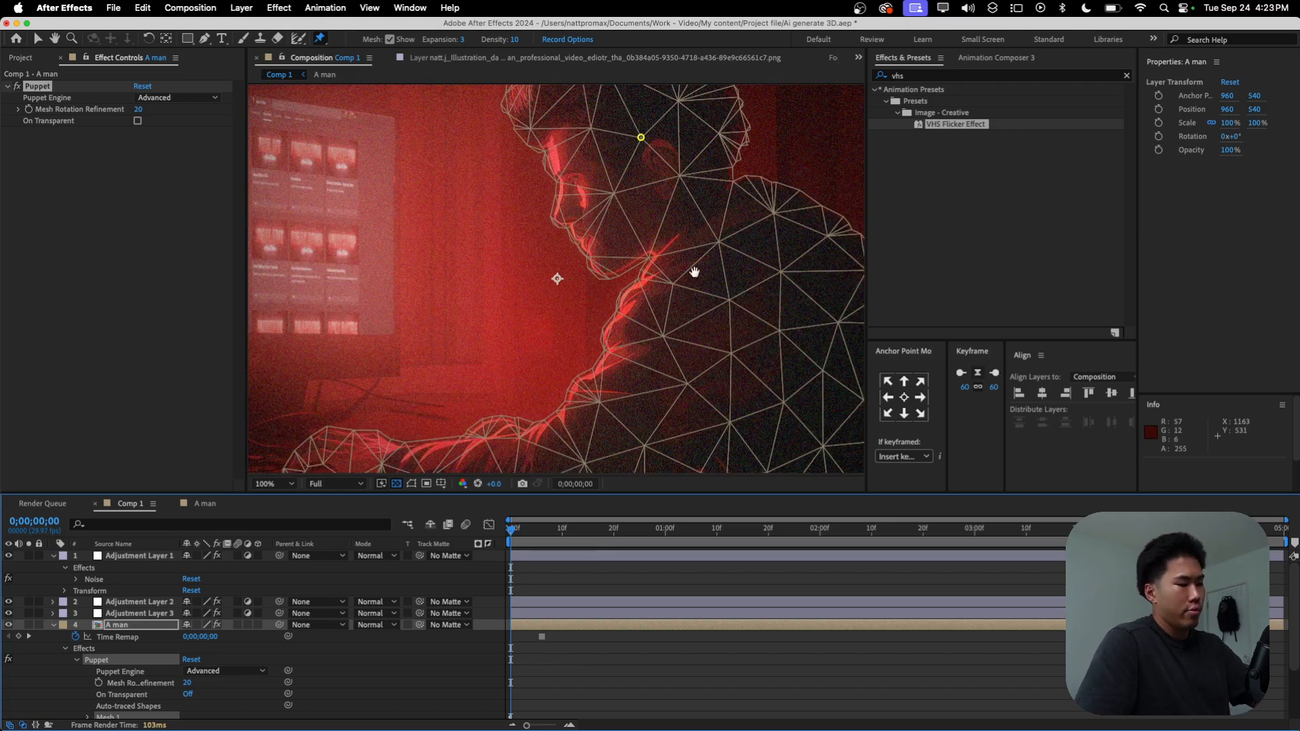
{"action": "left_click_drag", "start_coordinate": [695, 272], "coordinate": [639, 281]}
{"action": "left_click", "coordinate": [601, 264]}
{"action": "left_click", "coordinate": [636, 235]}
{"action": "left_click", "coordinate": [666, 208]}
{"action": "scroll", "coordinate": [702, 231], "scroll_direction": "down", "scroll_amount": 2}
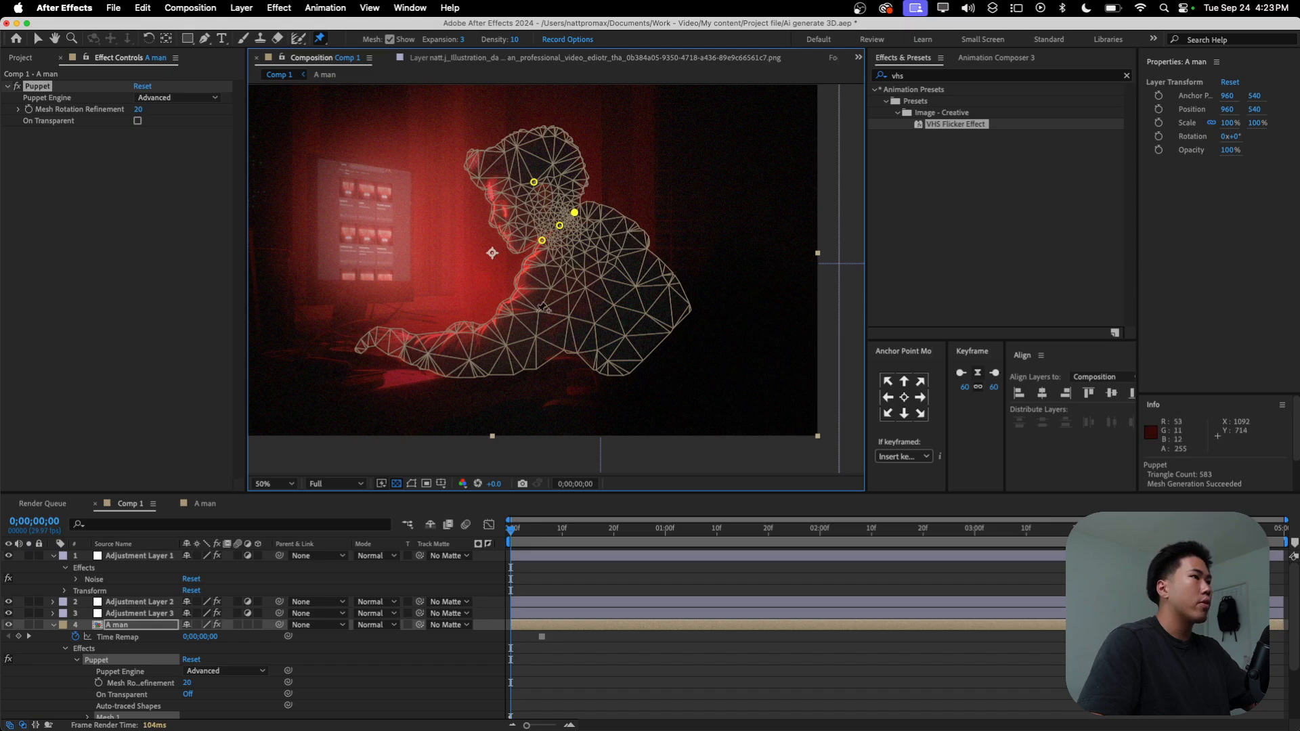
Step: Place five puppet pins down the front of the man's torso, from his chest to his waist
{"action": "left_click", "coordinate": [524, 272]}
{"action": "left_click", "coordinate": [538, 295]}
{"action": "left_click", "coordinate": [549, 324]}
{"action": "left_click", "coordinate": [556, 341]}
{"action": "left_click", "coordinate": [592, 358]}
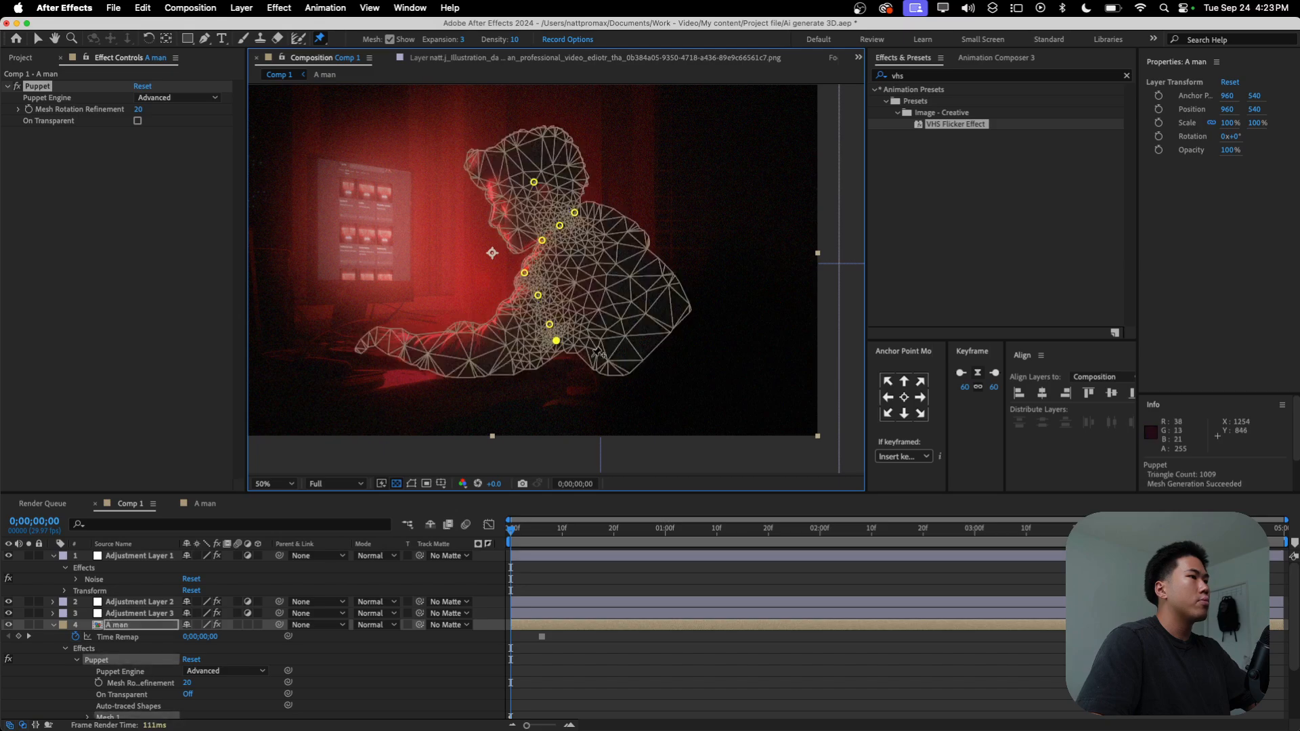
Step: Place seven more puppet pins around the man's lower back, back edge, shoulder and inner torso
{"action": "left_click", "coordinate": [616, 368]}
{"action": "left_click", "coordinate": [683, 309]}
{"action": "left_click", "coordinate": [635, 232]}
{"action": "left_click", "coordinate": [600, 211]}
{"action": "left_click", "coordinate": [623, 305]}
{"action": "left_click", "coordinate": [645, 293]}
{"action": "left_click", "coordinate": [589, 260]}
Step: Try moving the man's head pin, and undo the move
{"action": "left_click_drag", "start_coordinate": [530, 186], "coordinate": [544, 179]}
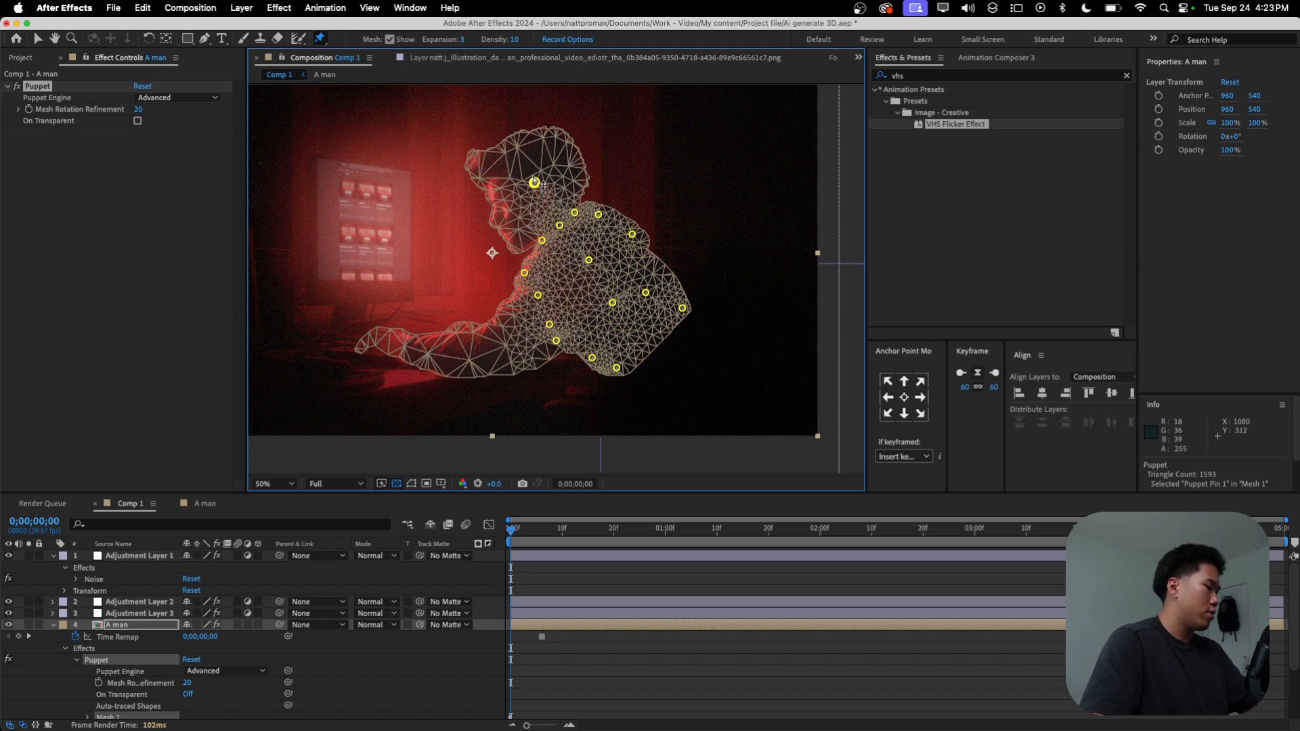
{"action": "mouse_move", "coordinate": [535, 186]}
{"action": "left_mouse_down"}
{"action": "mouse_move", "coordinate": [542, 173]}
{"action": "mouse_move", "coordinate": [519, 192]}
{"action": "left_mouse_up"}
{"action": "key", "text": "super+z"}
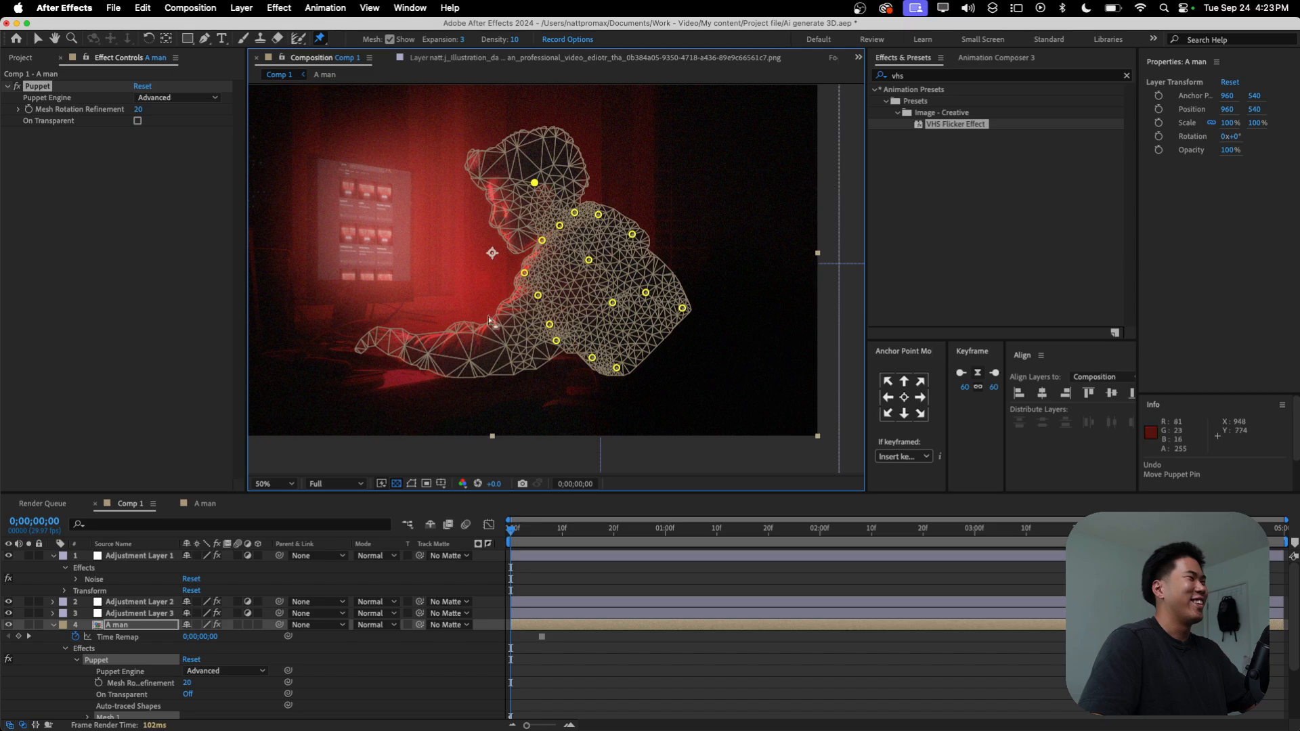
Step: Place three puppet pins along the man's arm, on the forearm, wrist and hand
{"action": "left_click", "coordinate": [482, 353]}
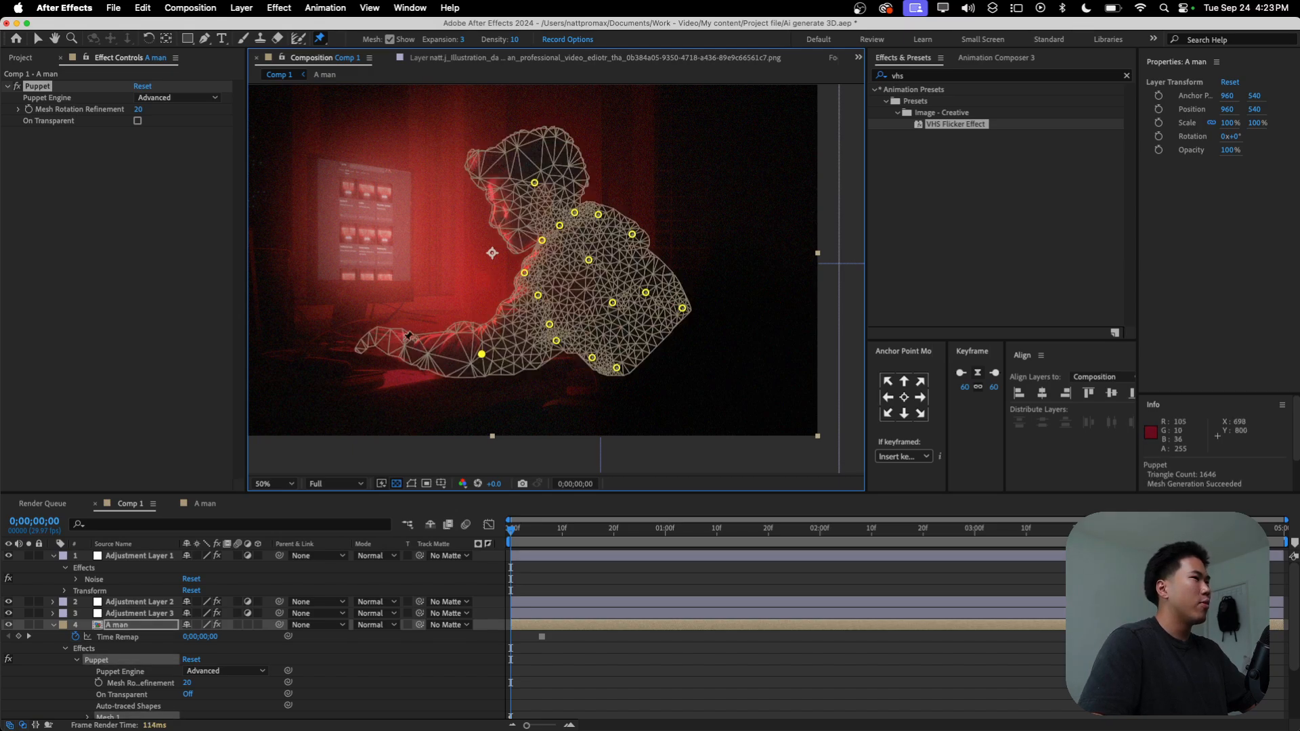
{"action": "left_click", "coordinate": [407, 343]}
{"action": "left_click", "coordinate": [364, 343]}
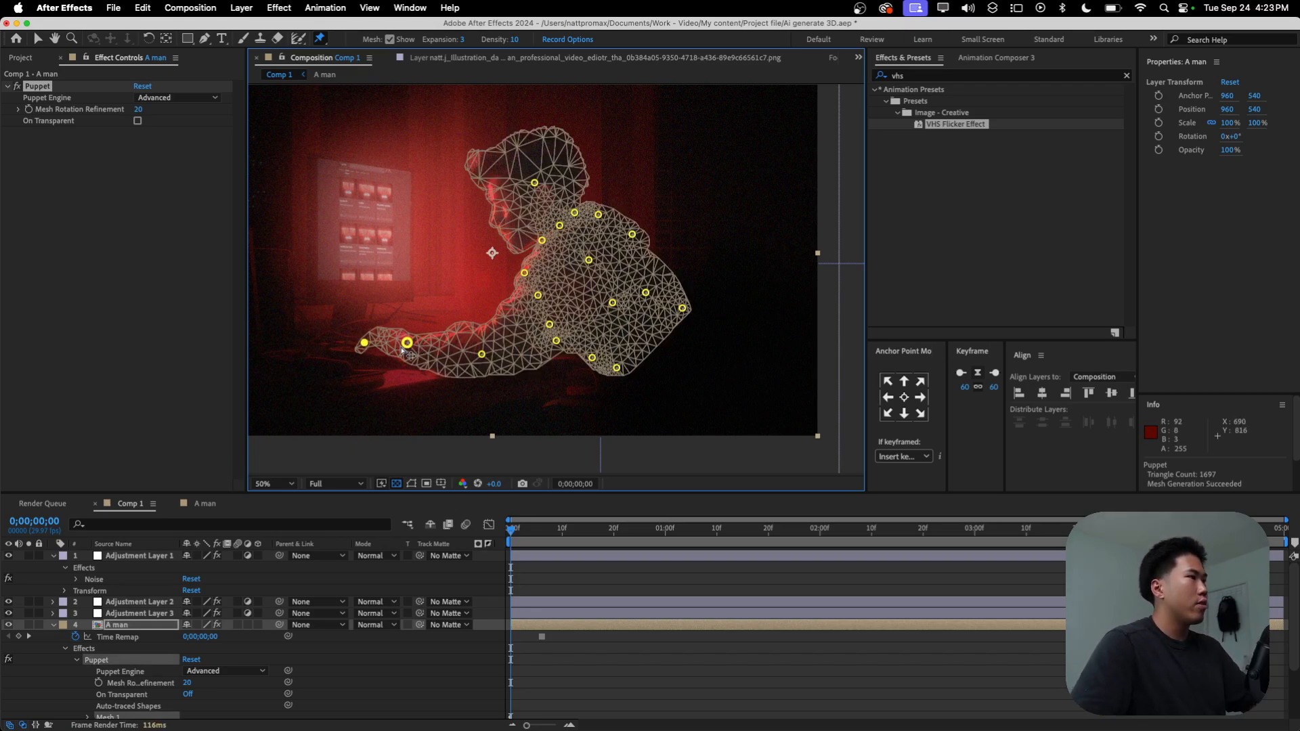
Step: Try moving the arm pins, and undo the move
{"action": "left_click_drag", "start_coordinate": [485, 355], "coordinate": [484, 357]}
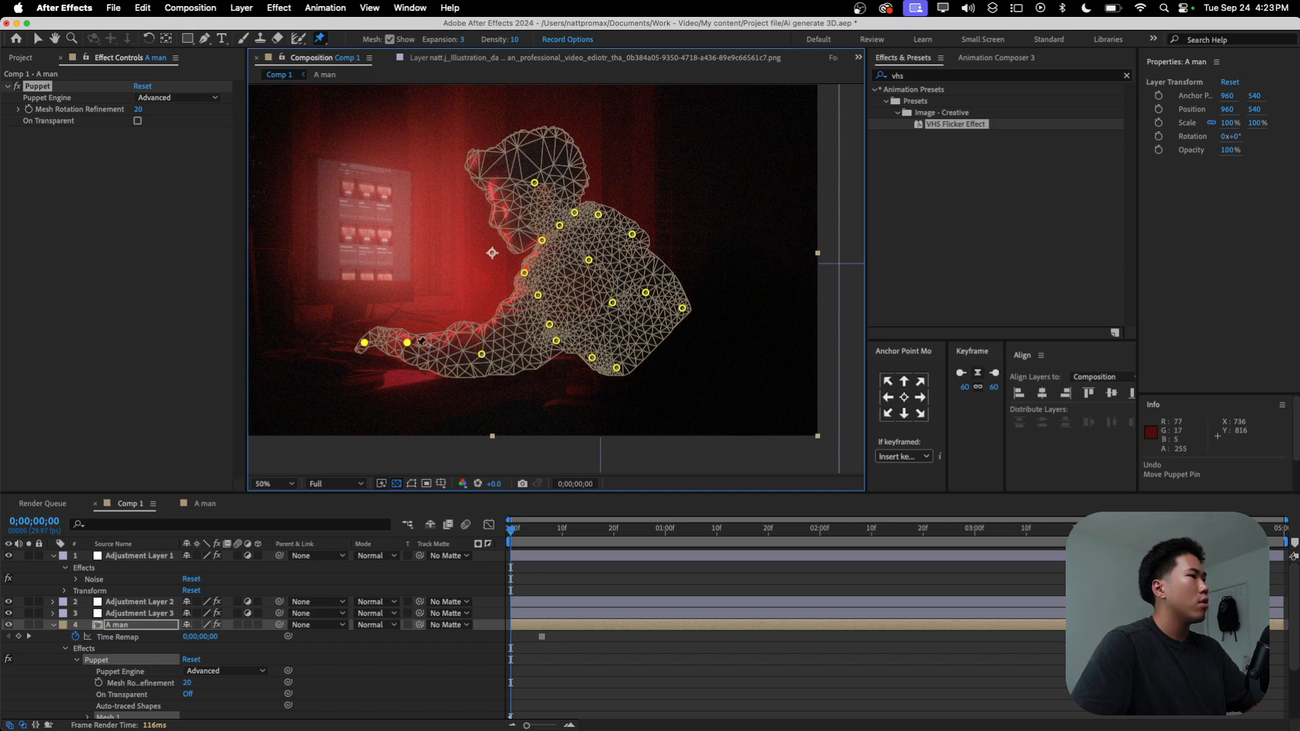
{"action": "left_click_drag", "start_coordinate": [407, 344], "coordinate": [416, 335]}
{"action": "key", "text": "super+z"}
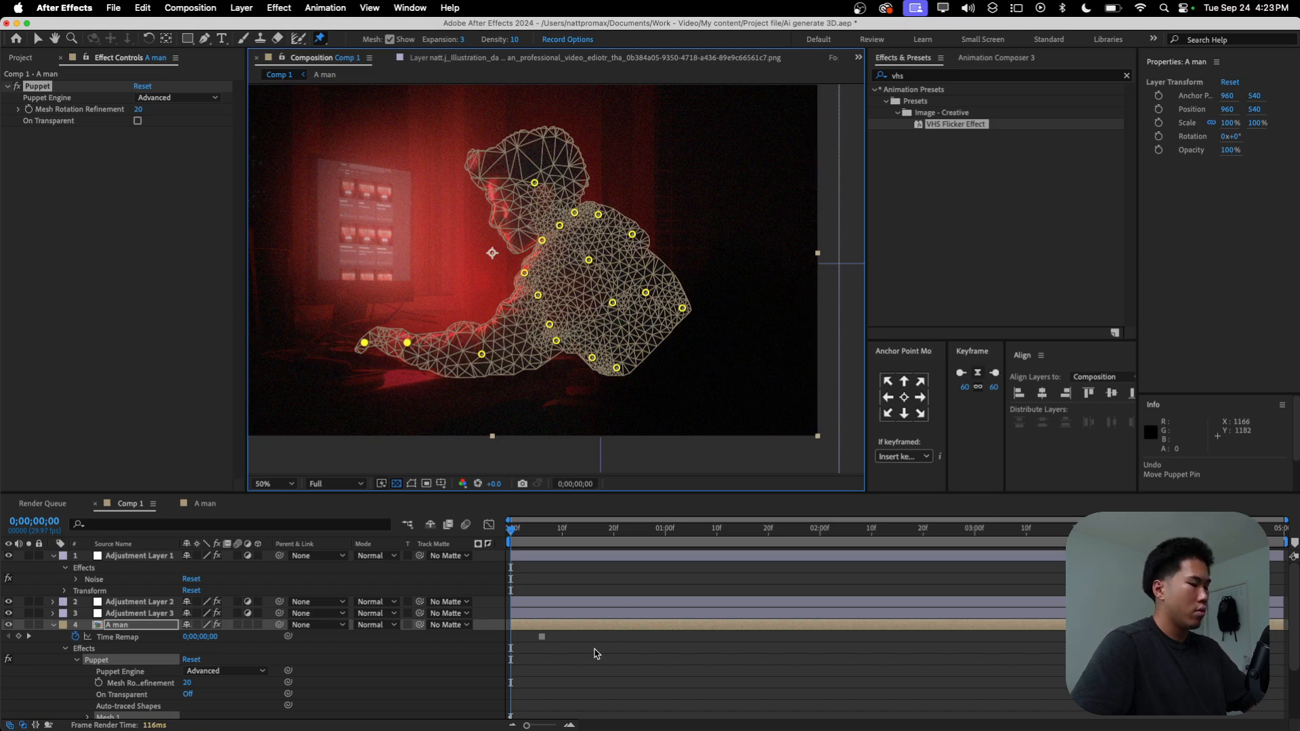
Step: Select the head pin of the A man layer's Puppet effect and expand Mesh 1 and Deform to list the pins
{"action": "key", "text": "v"}
{"action": "left_click", "coordinate": [629, 675]}
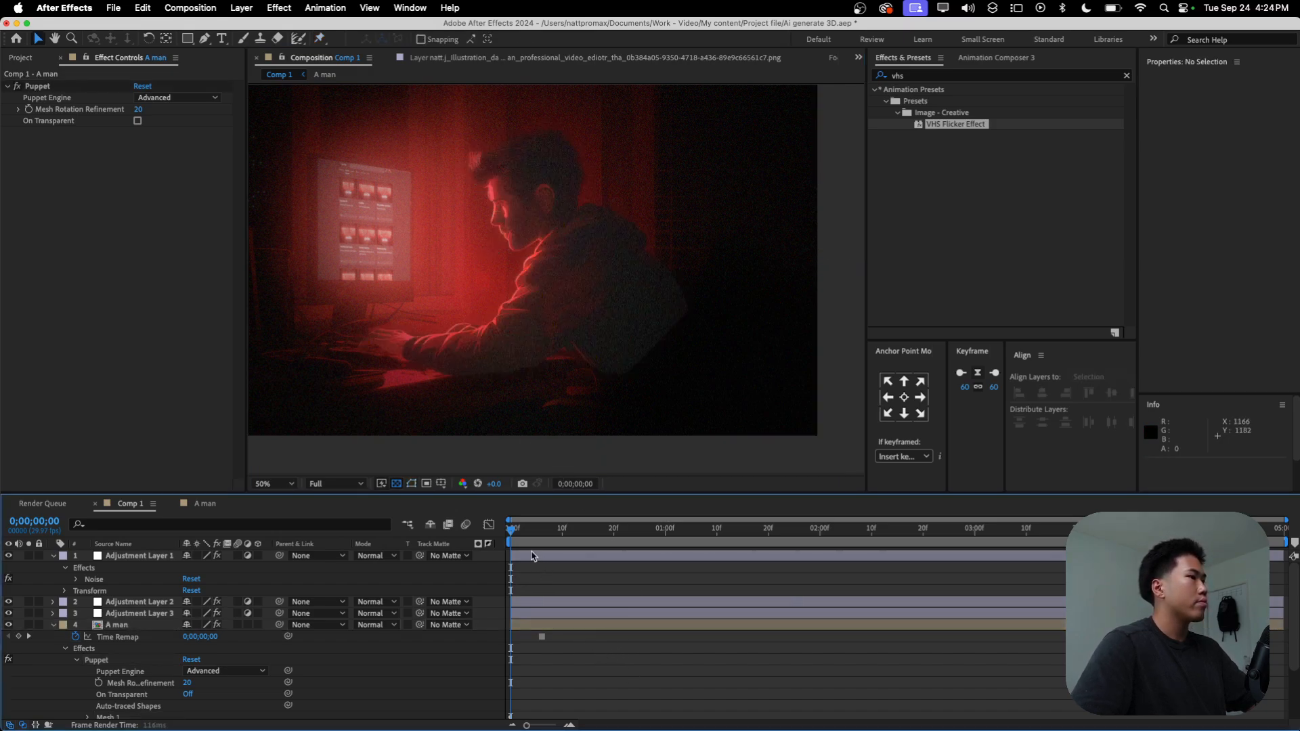
{"action": "left_click", "coordinate": [539, 625]}
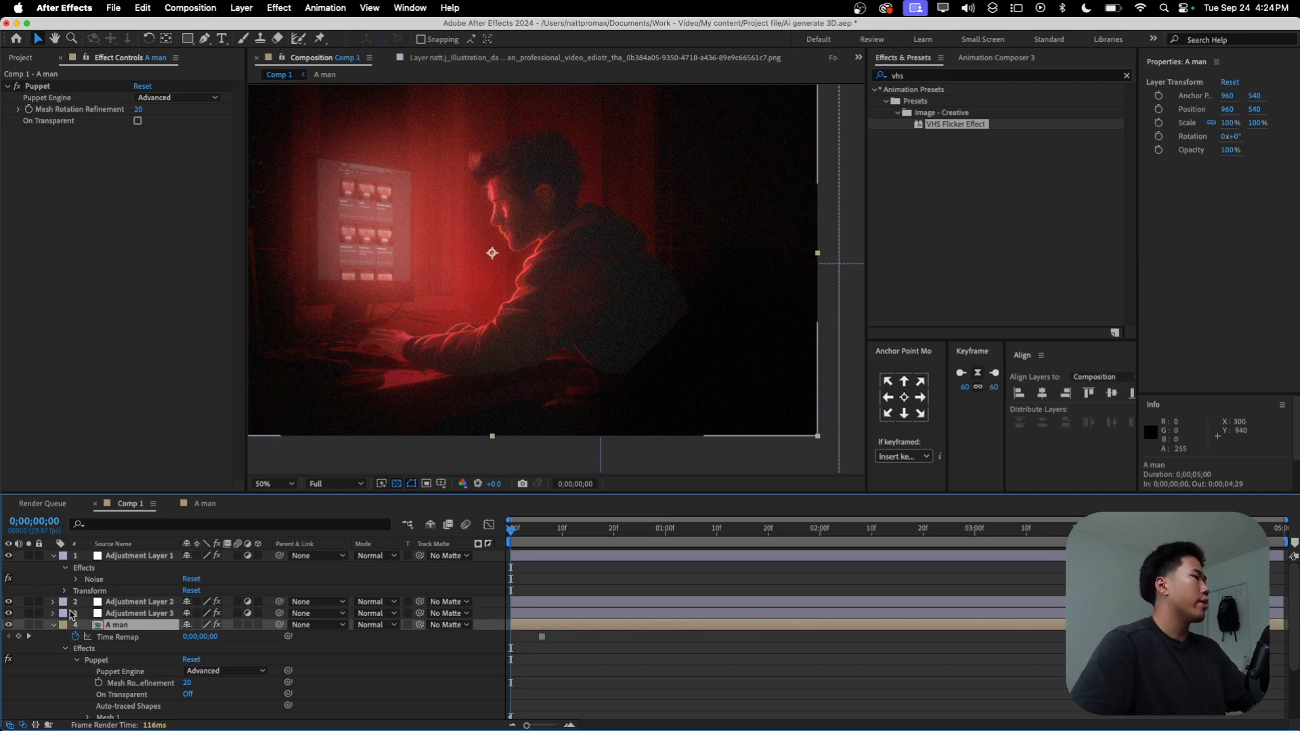
{"action": "left_click", "coordinate": [47, 85]}
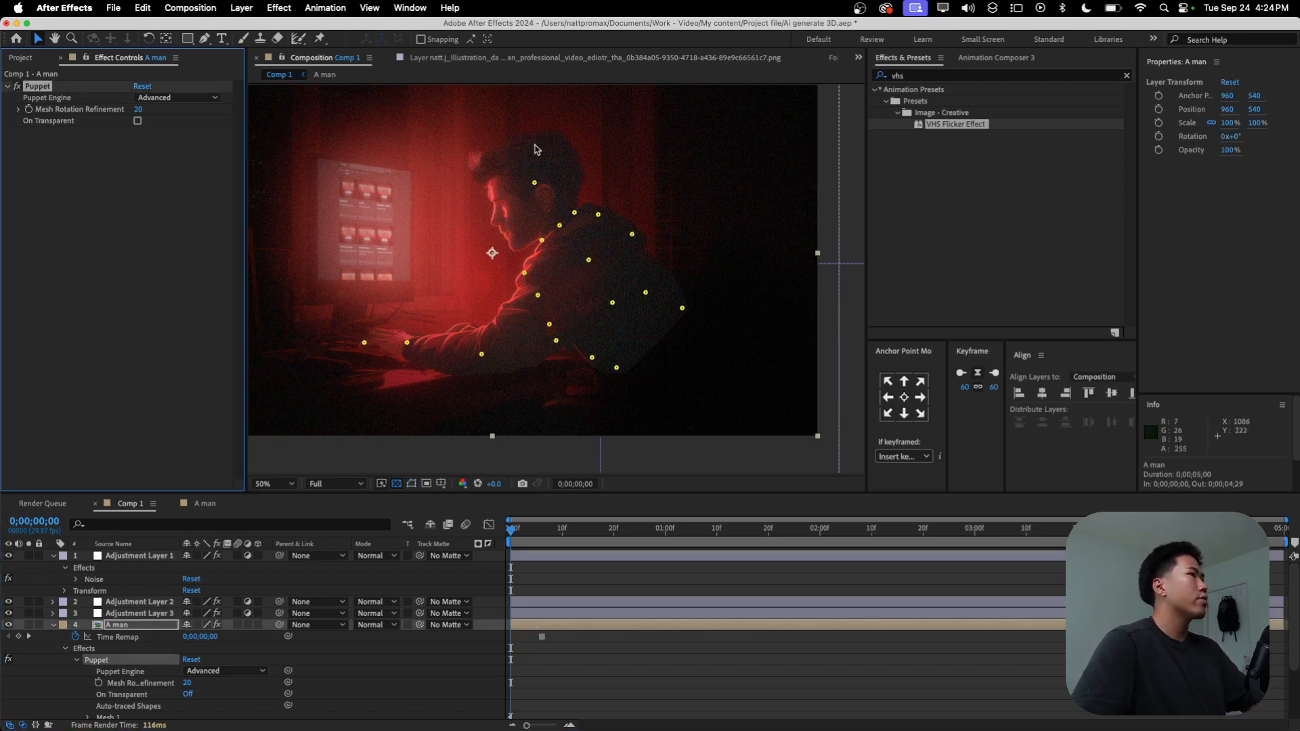
{"action": "left_click", "coordinate": [534, 183]}
{"action": "scroll", "coordinate": [230, 691], "scroll_direction": "down", "scroll_amount": 3}
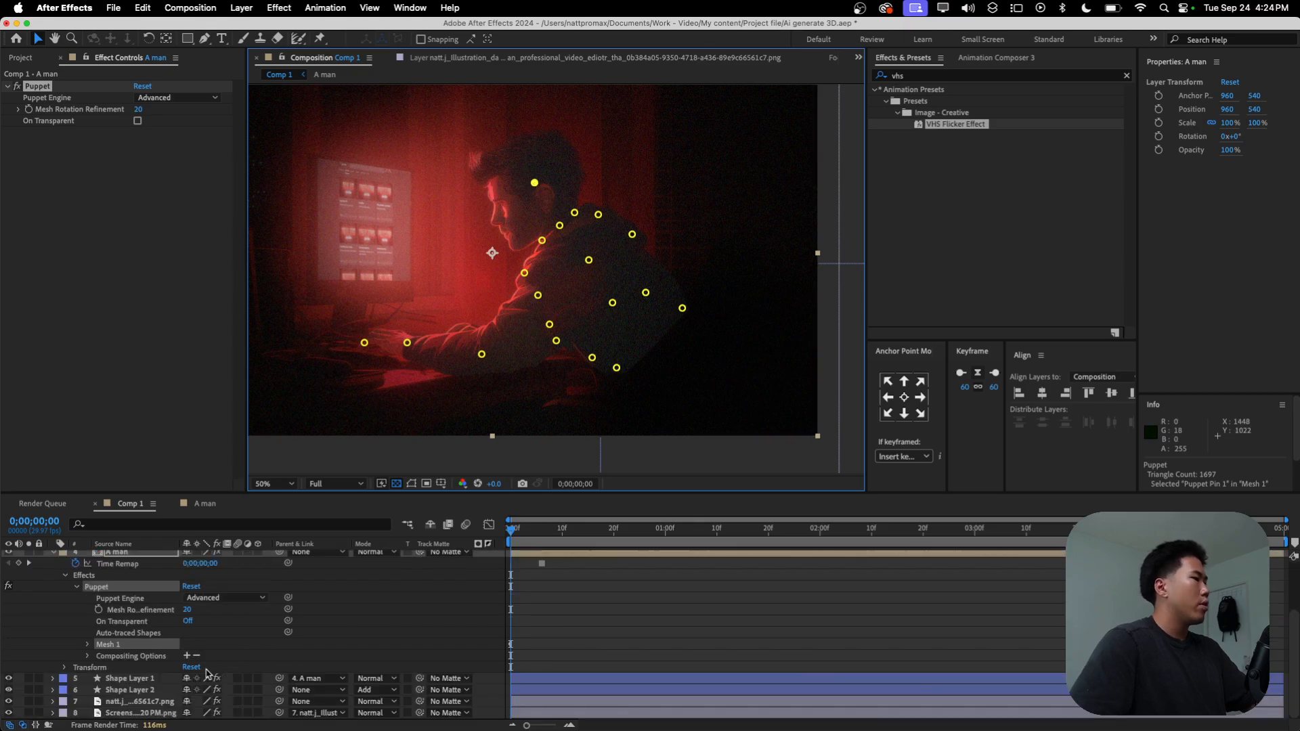
{"action": "left_click", "coordinate": [88, 645]}
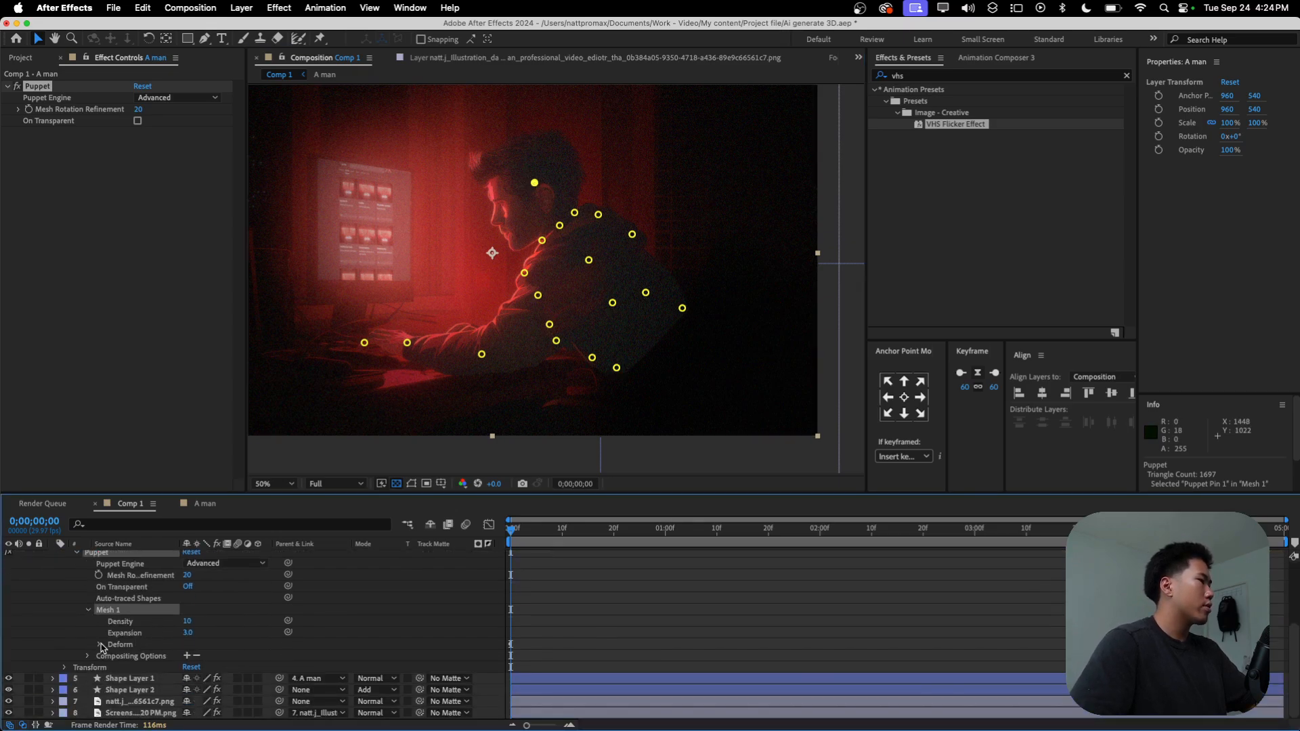
{"action": "left_click", "coordinate": [100, 645]}
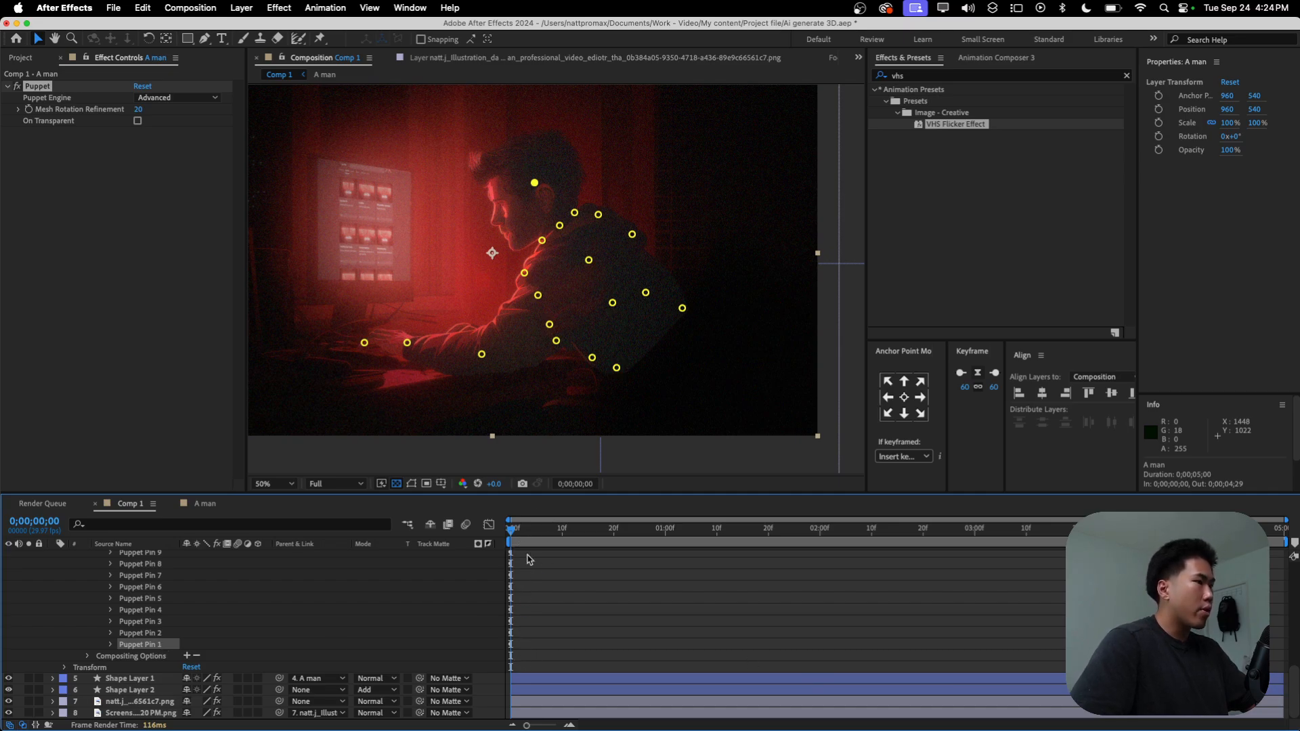
Step: At 2 seconds, shift the man's head pin slightly down toward the monitor, to about 1068, 346, and return to the start
{"action": "left_click_drag", "start_coordinate": [532, 530], "coordinate": [821, 554]}
{"action": "left_click_drag", "start_coordinate": [527, 178], "coordinate": [525, 181]}
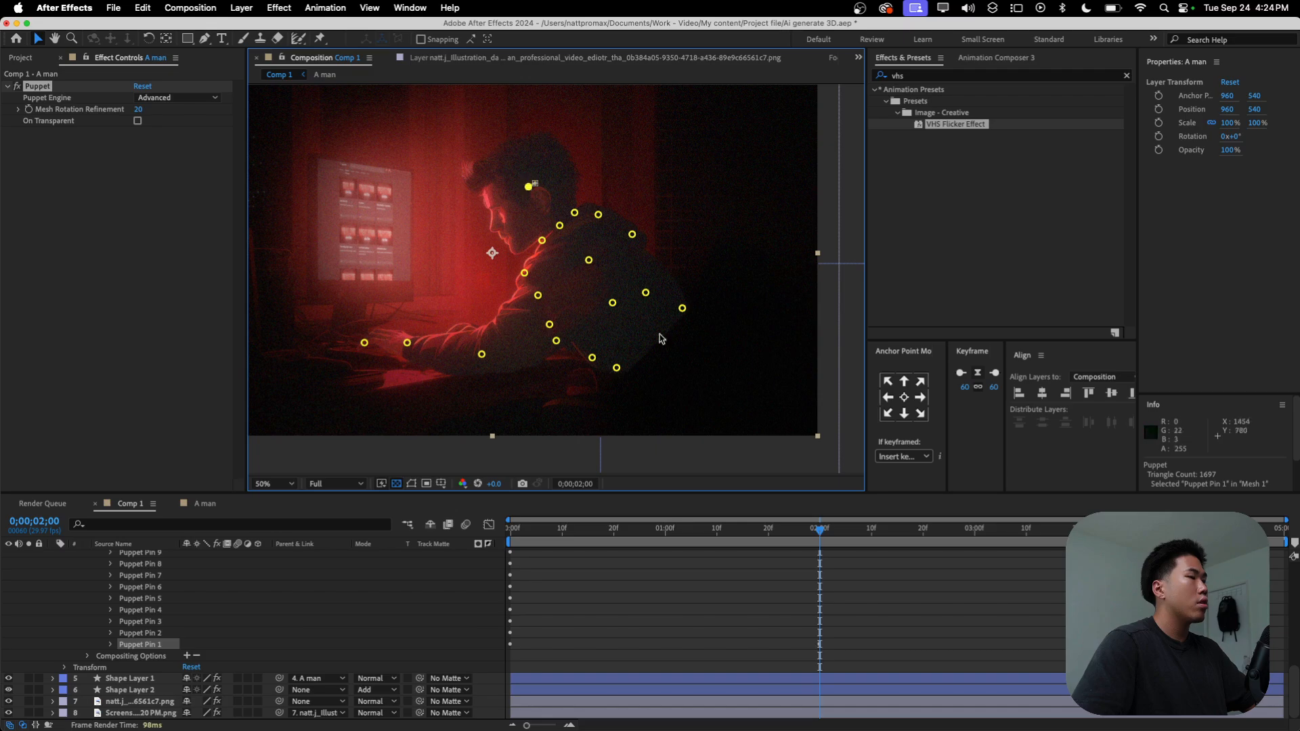
{"action": "left_click", "coordinate": [635, 643]}
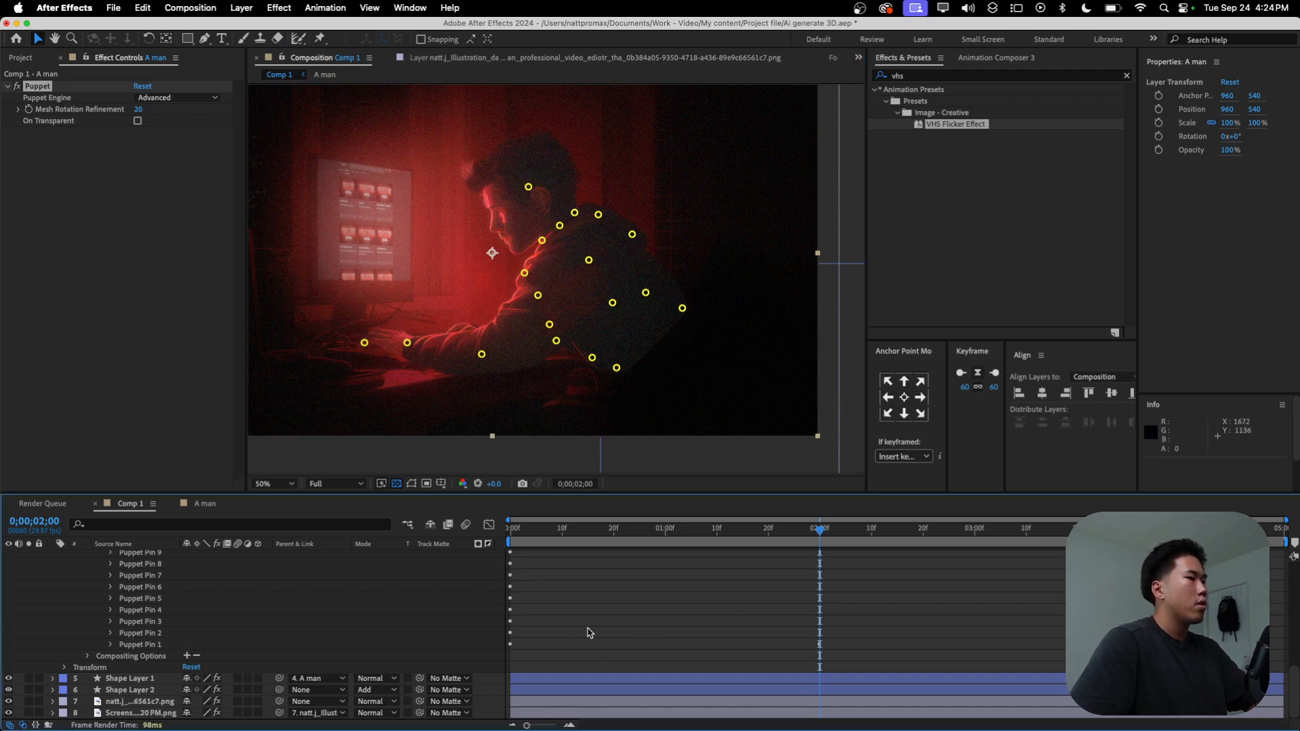
{"action": "scroll", "coordinate": [579, 638], "scroll_direction": "up", "scroll_amount": 5}
{"action": "left_click_drag", "start_coordinate": [821, 530], "coordinate": [498, 546]}
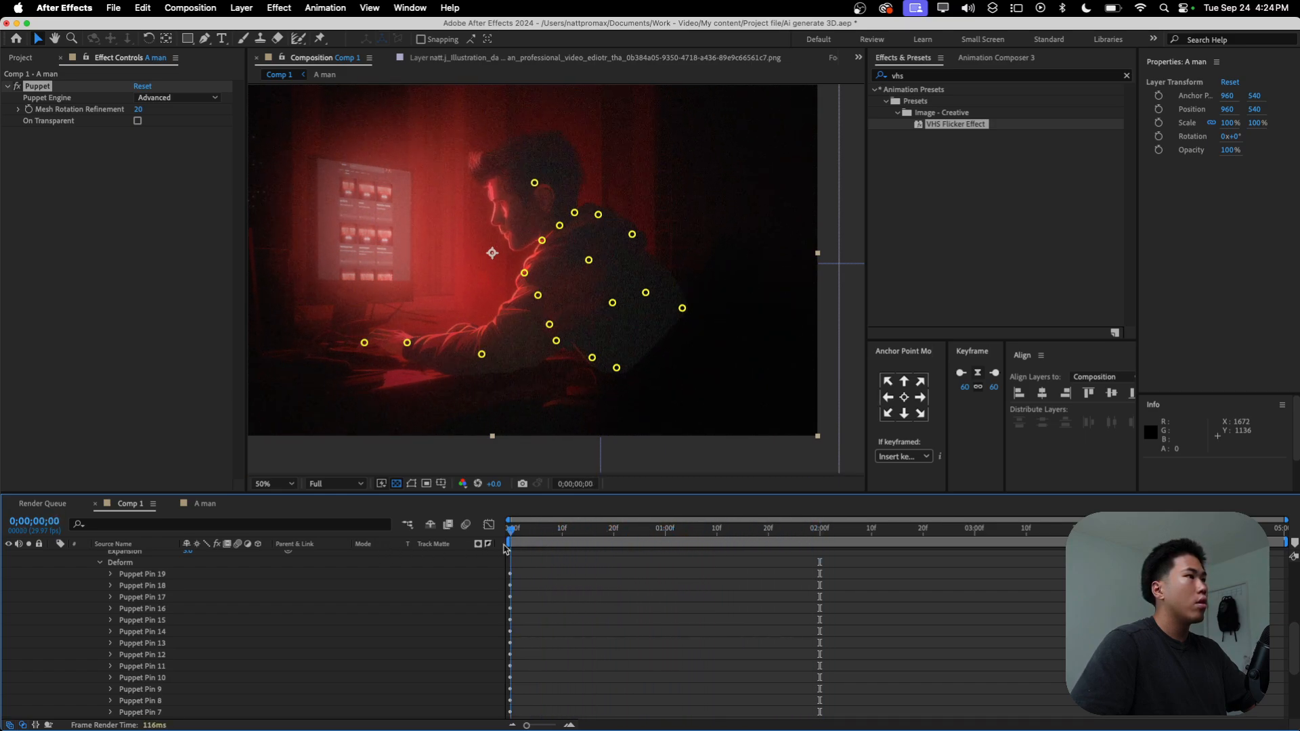
Step: Delete the puppet pin at the front of the man's neck
{"action": "left_click", "coordinate": [543, 241]}
{"action": "key", "text": "Delete"}
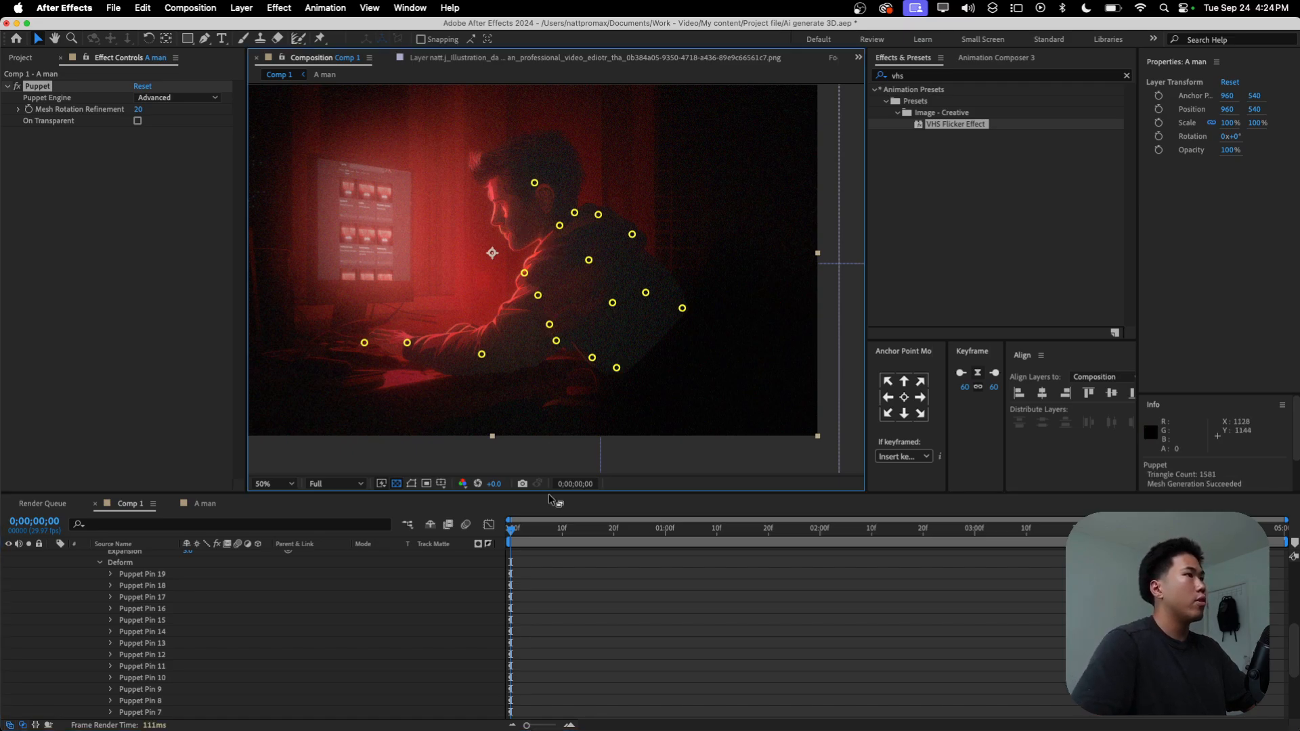
{"action": "left_click_drag", "start_coordinate": [525, 537], "coordinate": [339, 532]}
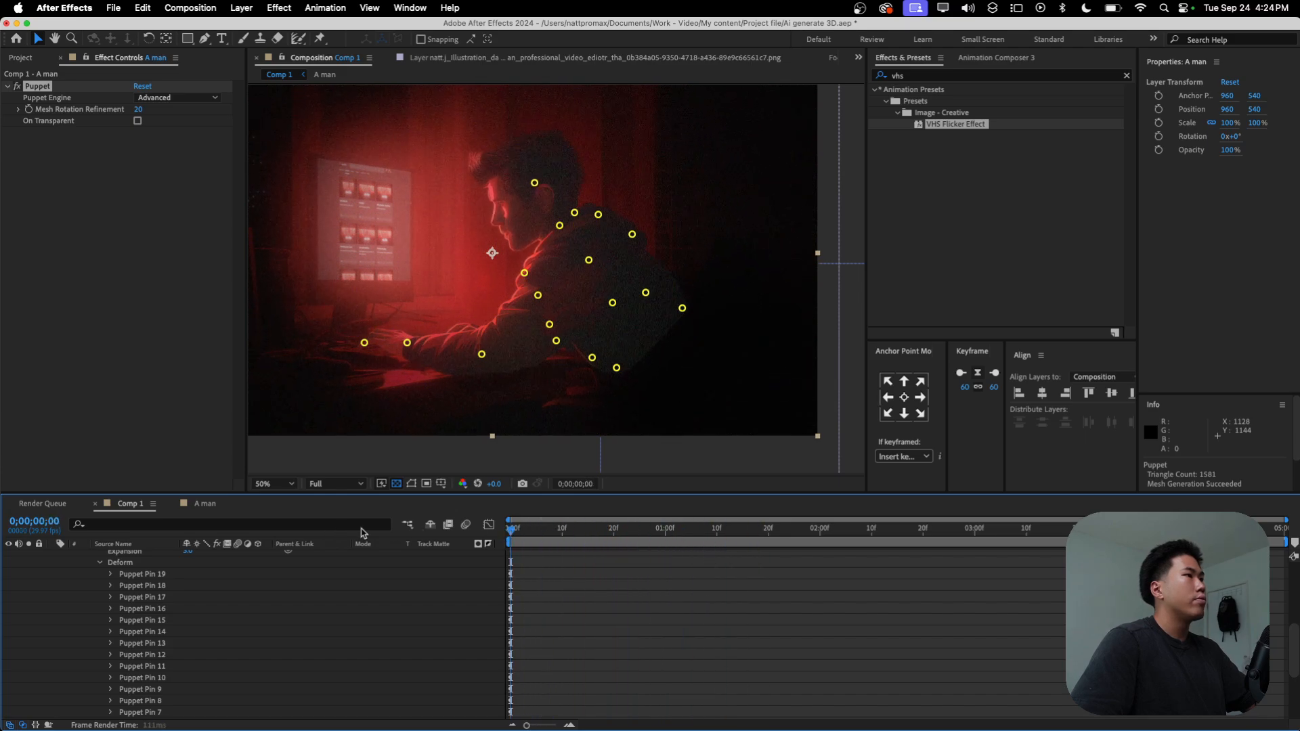
Step: Go to 2 seconds and expand Puppet Pin 1 to reveal its Position keyframes
{"action": "scroll", "coordinate": [653, 620], "scroll_direction": "down", "scroll_amount": 5}
{"action": "scroll", "coordinate": [680, 621], "scroll_direction": "up", "scroll_amount": 1}
{"action": "left_click_drag", "start_coordinate": [786, 542], "coordinate": [819, 536]}
{"action": "left_click", "coordinate": [104, 663]}
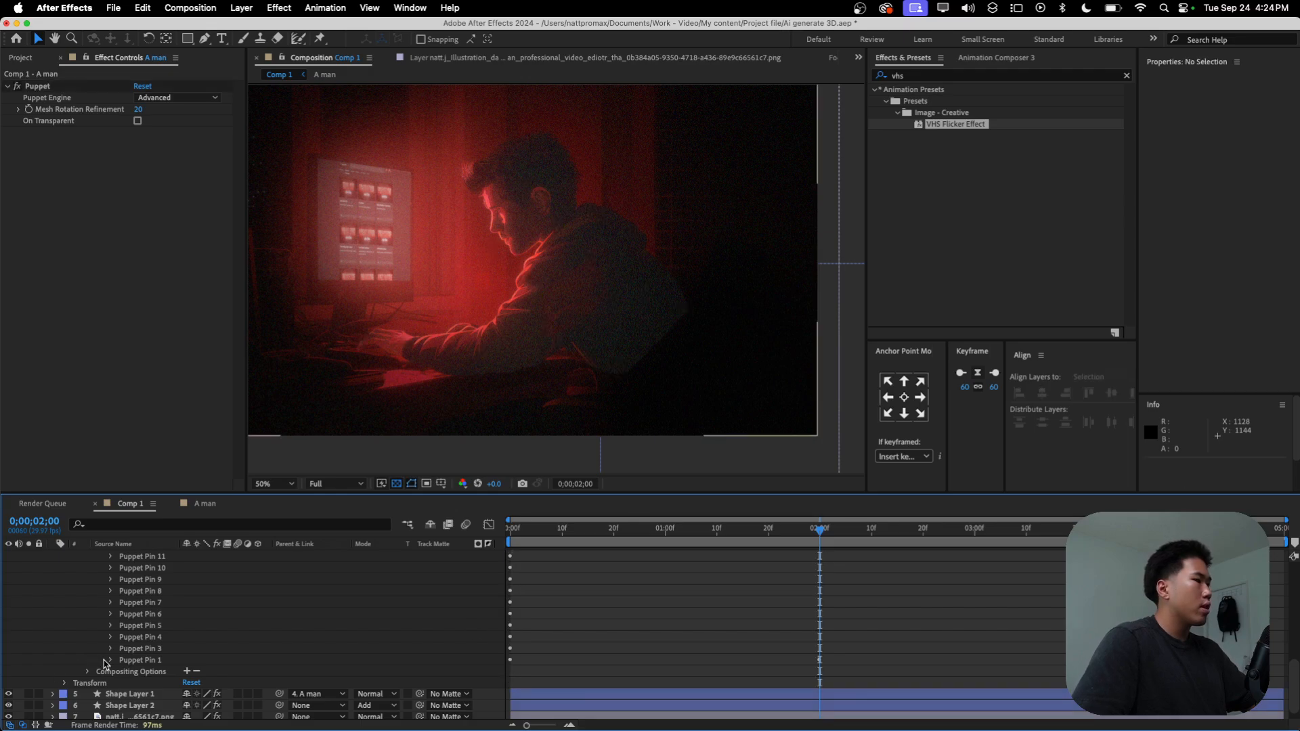
{"action": "left_click", "coordinate": [110, 660]}
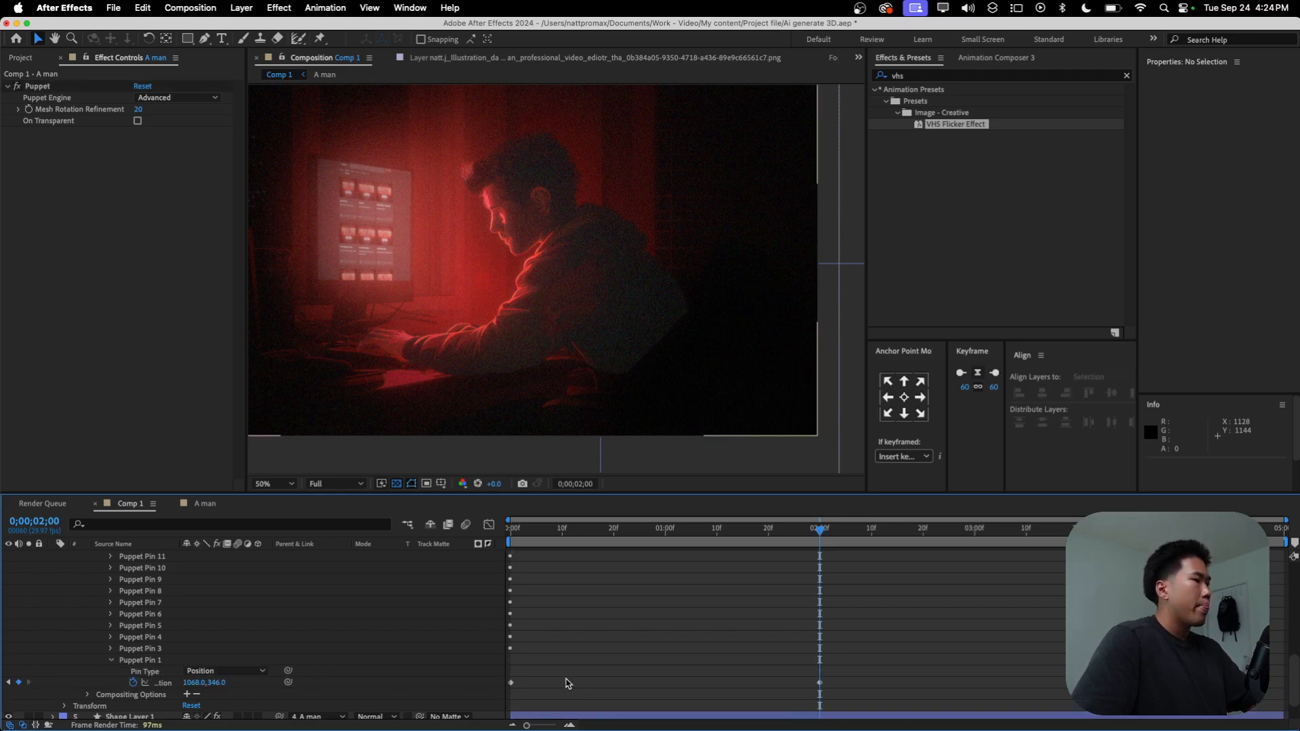
Step: Copy Puppet Pin 1's first Position keyframe and paste it at 4 seconds
{"action": "left_click_drag", "start_coordinate": [572, 679], "coordinate": [505, 698]}
{"action": "key", "text": "super+c"}
{"action": "left_click_drag", "start_coordinate": [825, 530], "coordinate": [1072, 530]}
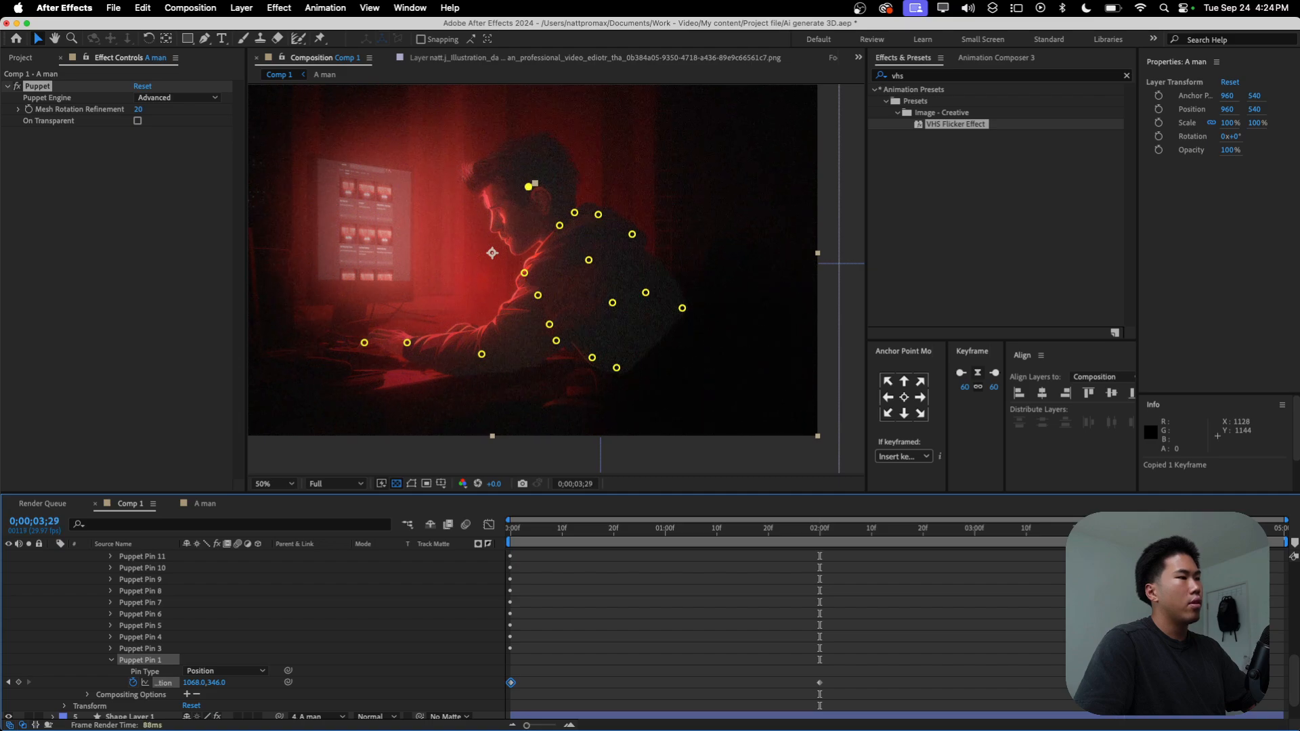
{"action": "left_click", "coordinate": [923, 654]}
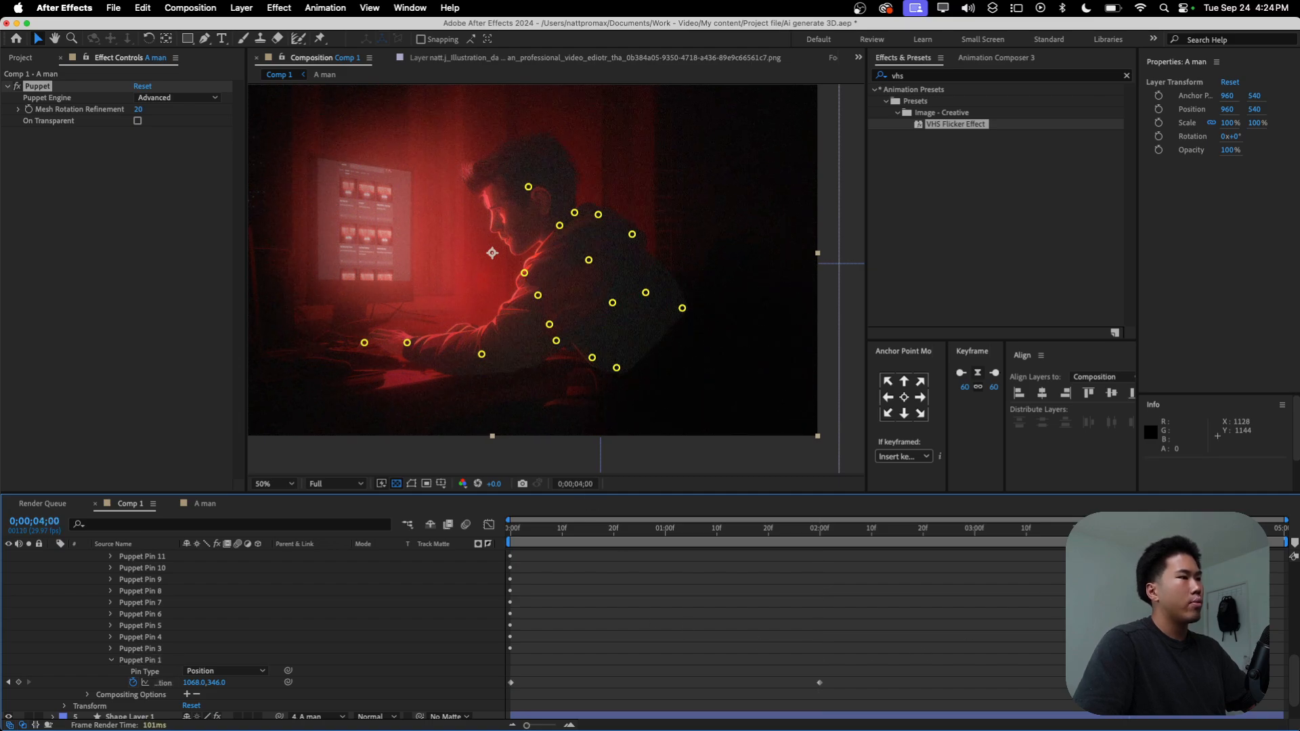
{"action": "key", "text": "super+v"}
{"action": "key", "text": "super+z"}
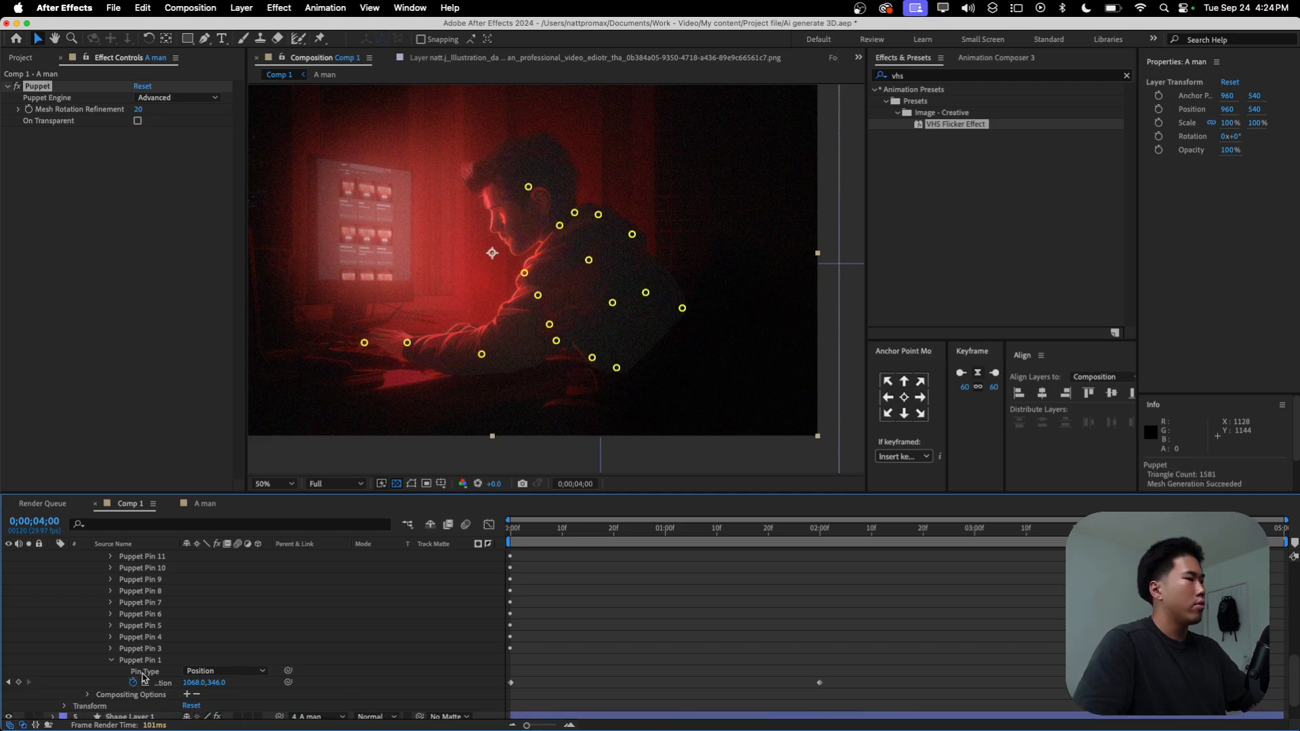
{"action": "left_click", "coordinate": [160, 661]}
{"action": "left_click", "coordinate": [512, 683]}
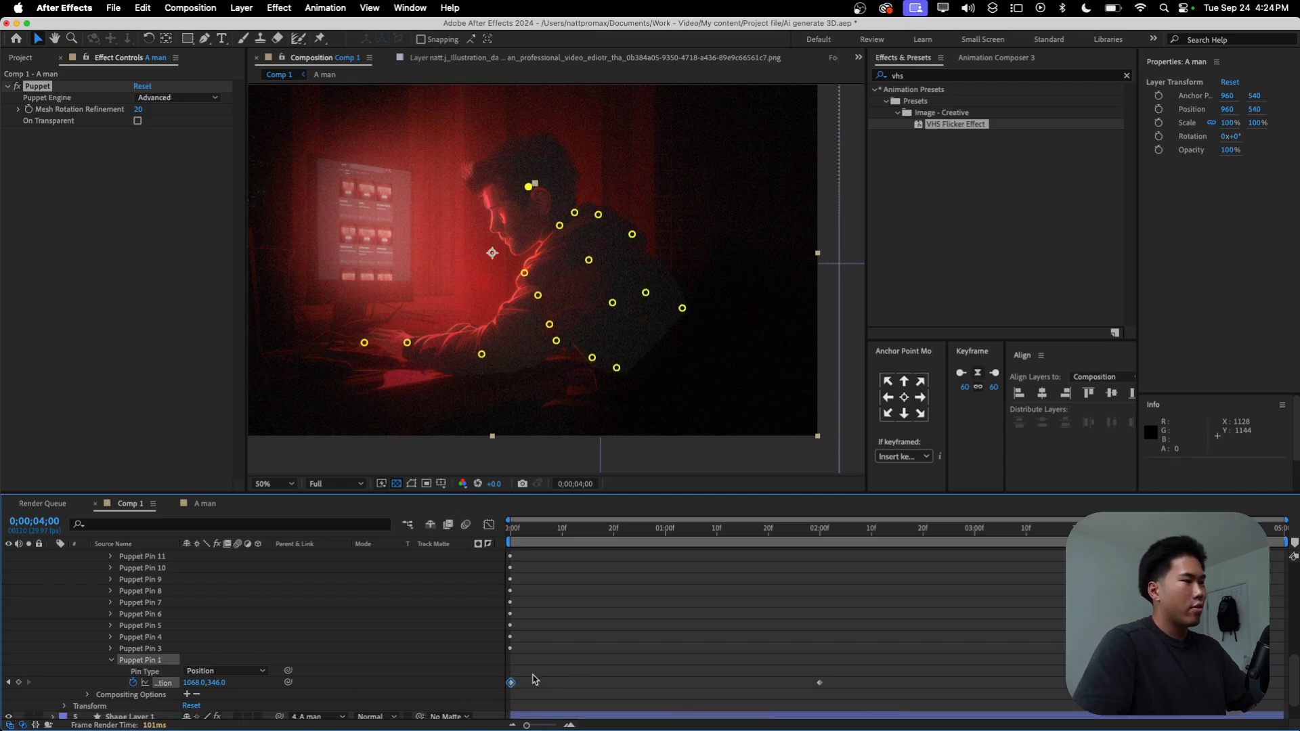
{"action": "key", "text": "super+c"}
{"action": "left_click", "coordinate": [160, 662]}
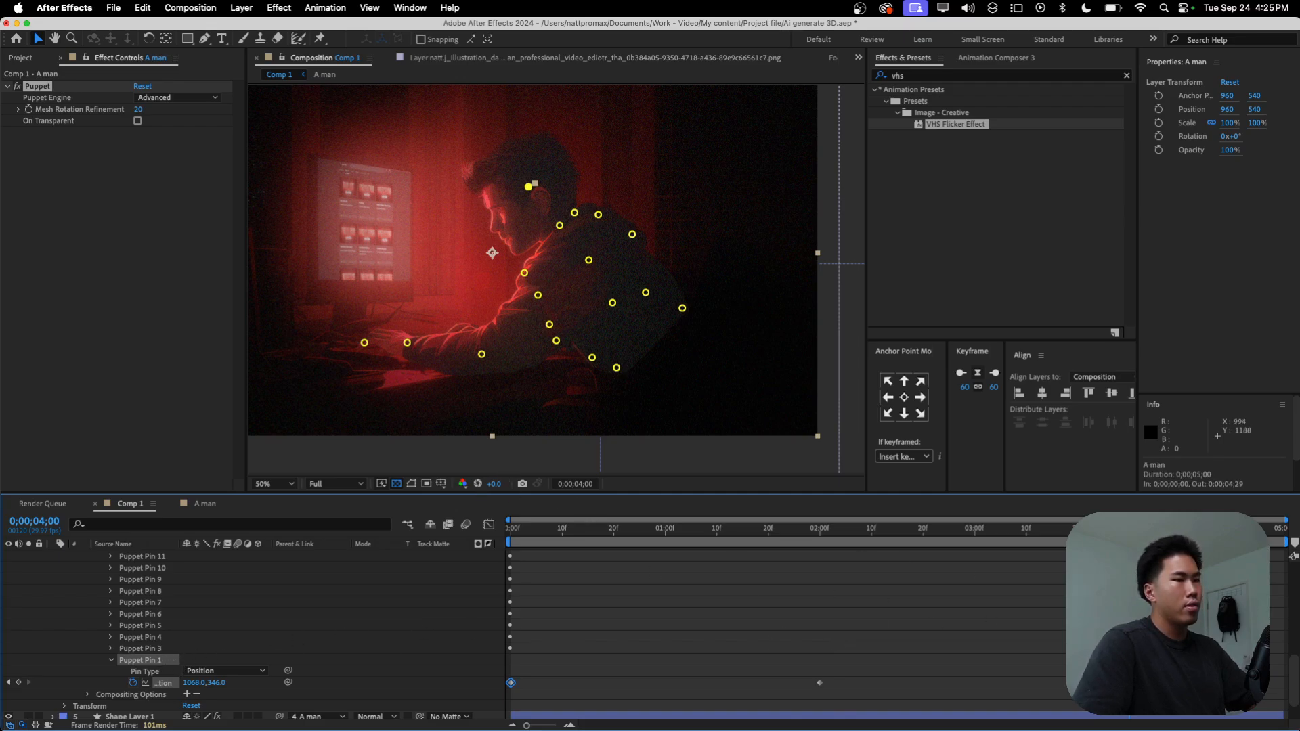
{"action": "key", "text": "super+v"}
Step: Apply Easy Ease to all of Puppet Pin 1's Position keyframes and preview the head movement
{"action": "left_click_drag", "start_coordinate": [1129, 531], "coordinate": [437, 589]}
{"action": "key", "text": "space"}
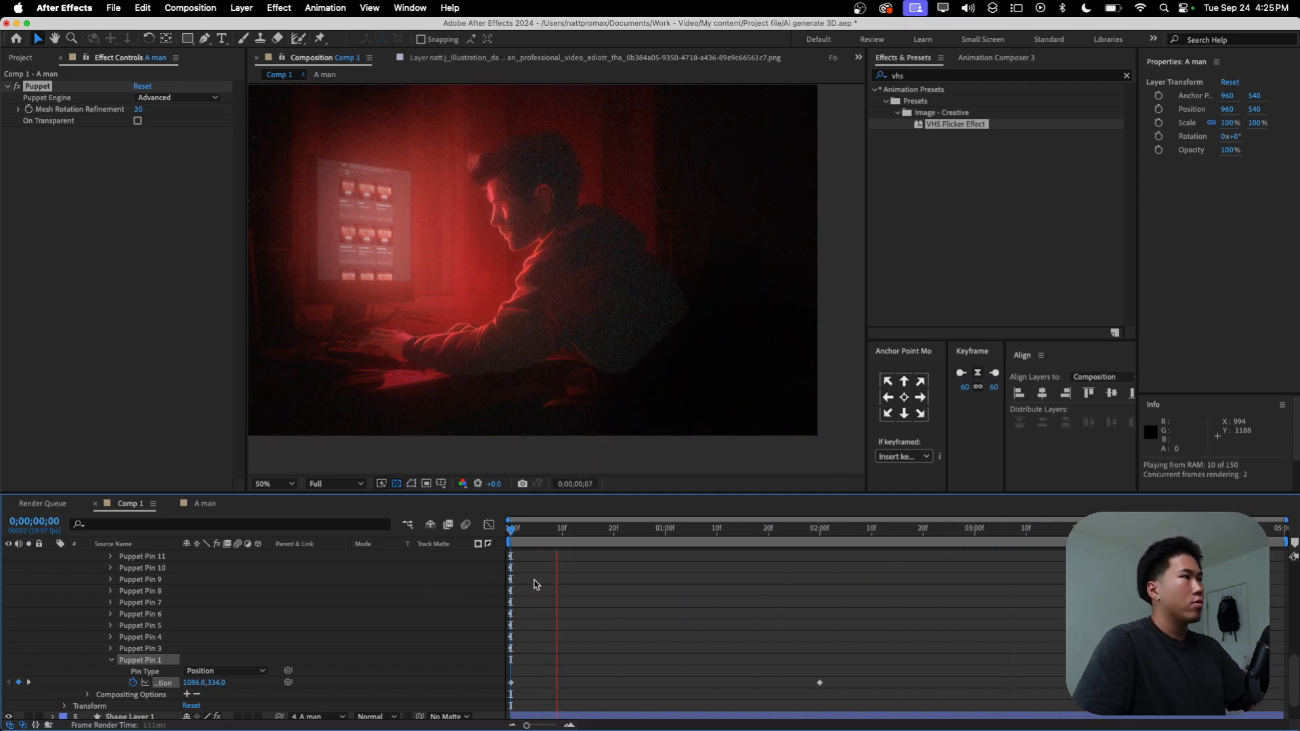
{"action": "left_click_drag", "start_coordinate": [765, 532], "coordinate": [1176, 545]}
{"action": "left_click_drag", "start_coordinate": [1083, 708], "coordinate": [508, 650]}
{"action": "key", "text": "F9"}
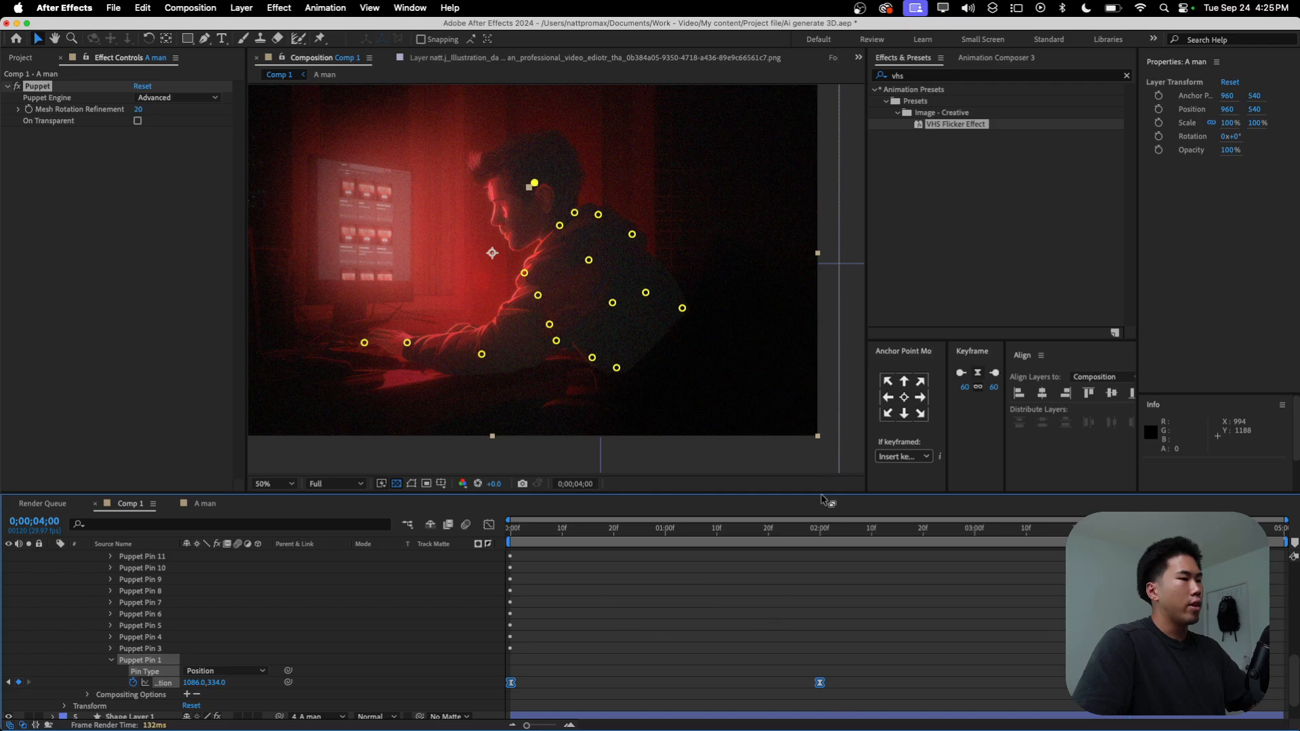
{"action": "key", "text": "space"}
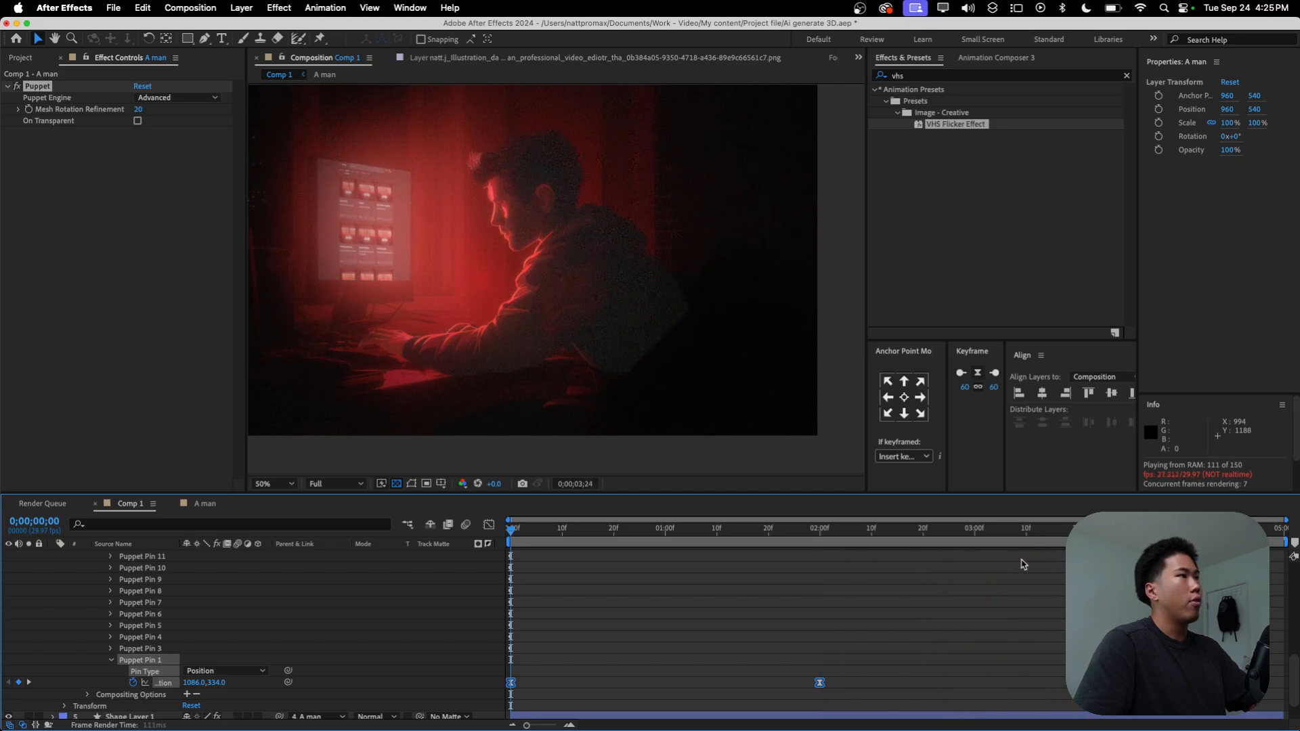
{"action": "key", "text": "space"}
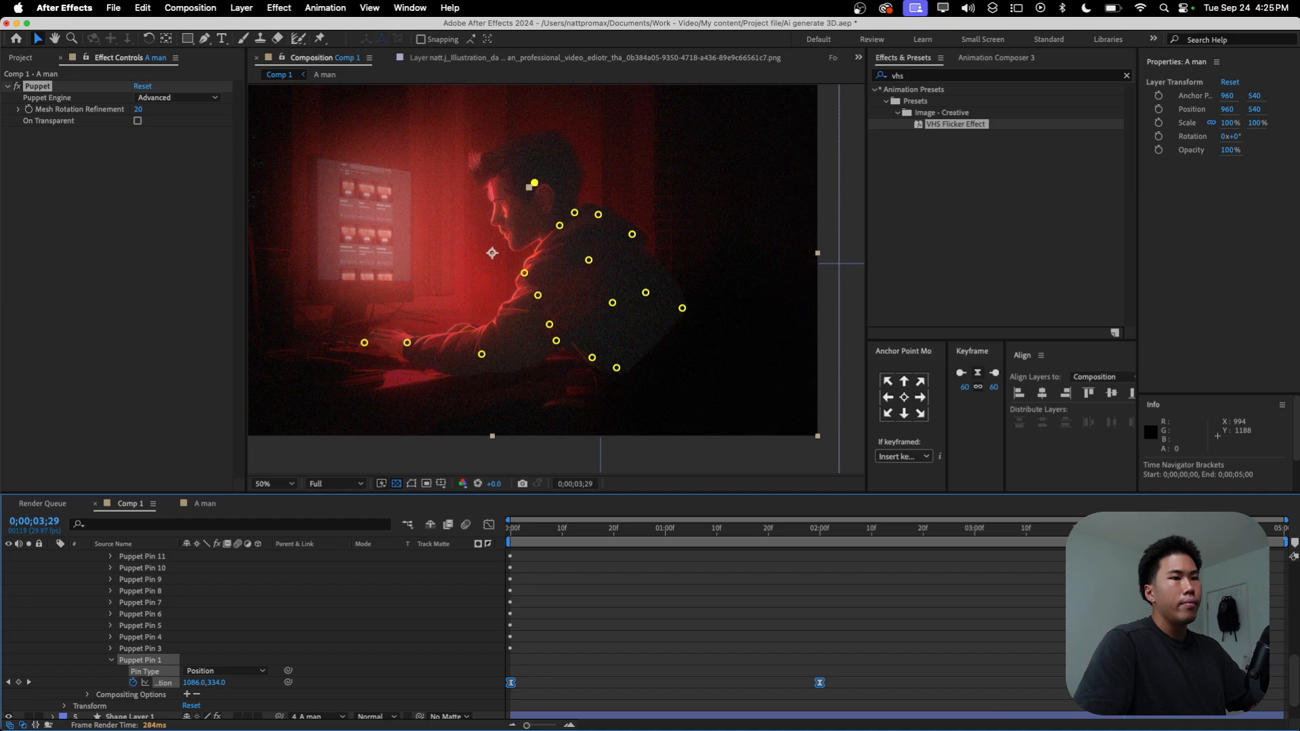
Step: Add the expression loopOut("pingpong") to Puppet Pin 1's Position
{"action": "left_click", "coordinate": [518, 698]}
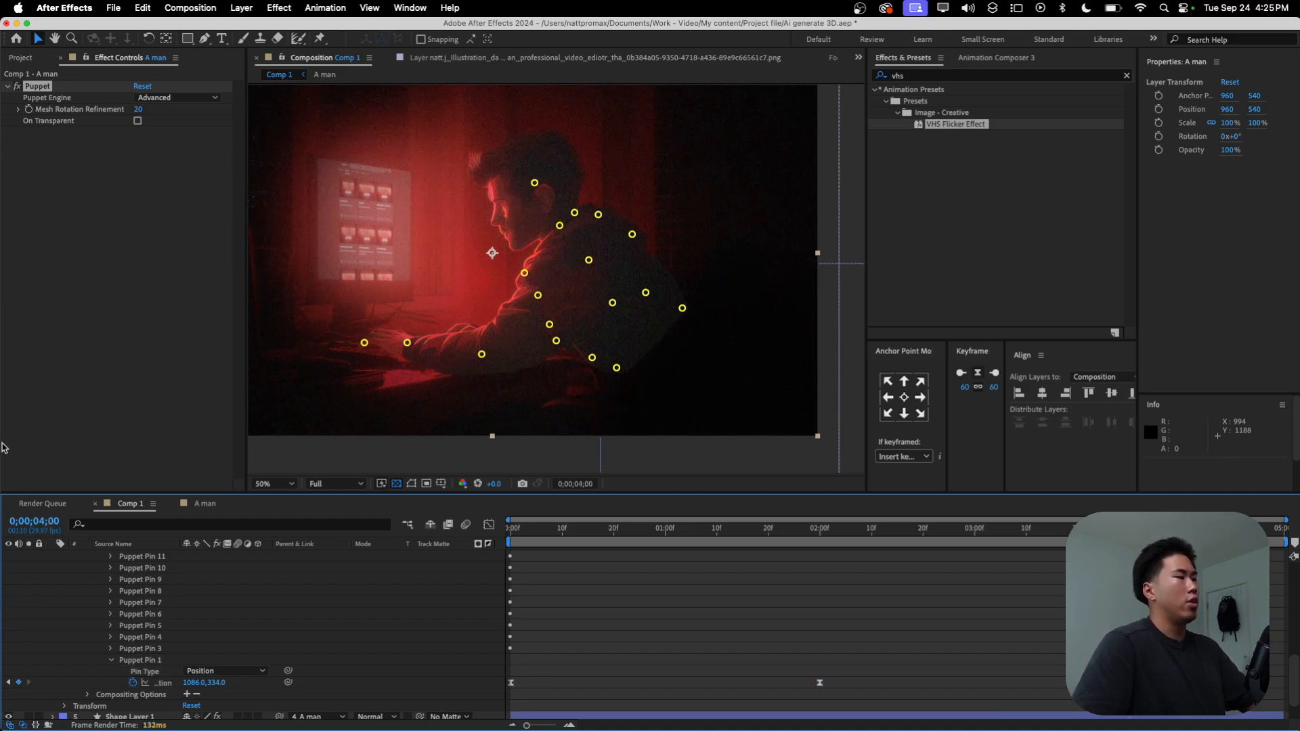
{"action": "left_click", "coordinate": [133, 684], "text": "alt"}
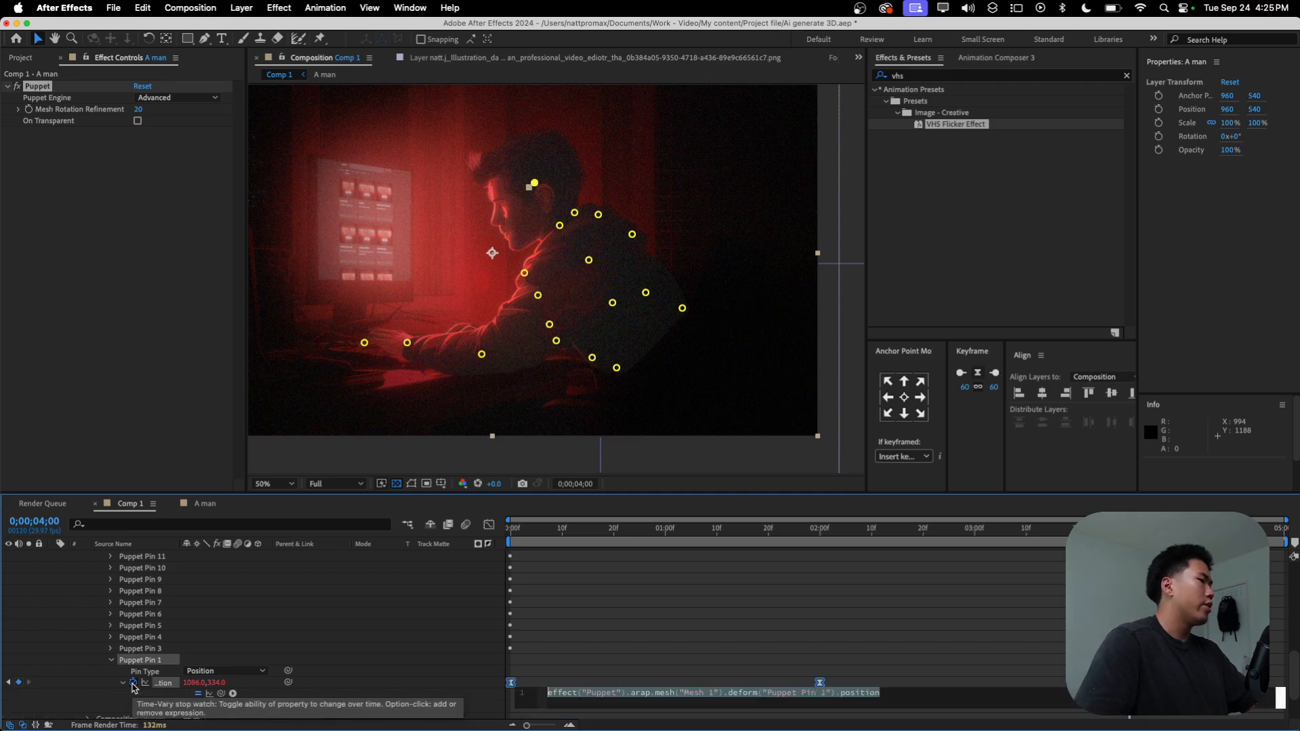
{"action": "type", "text": "loopout"}
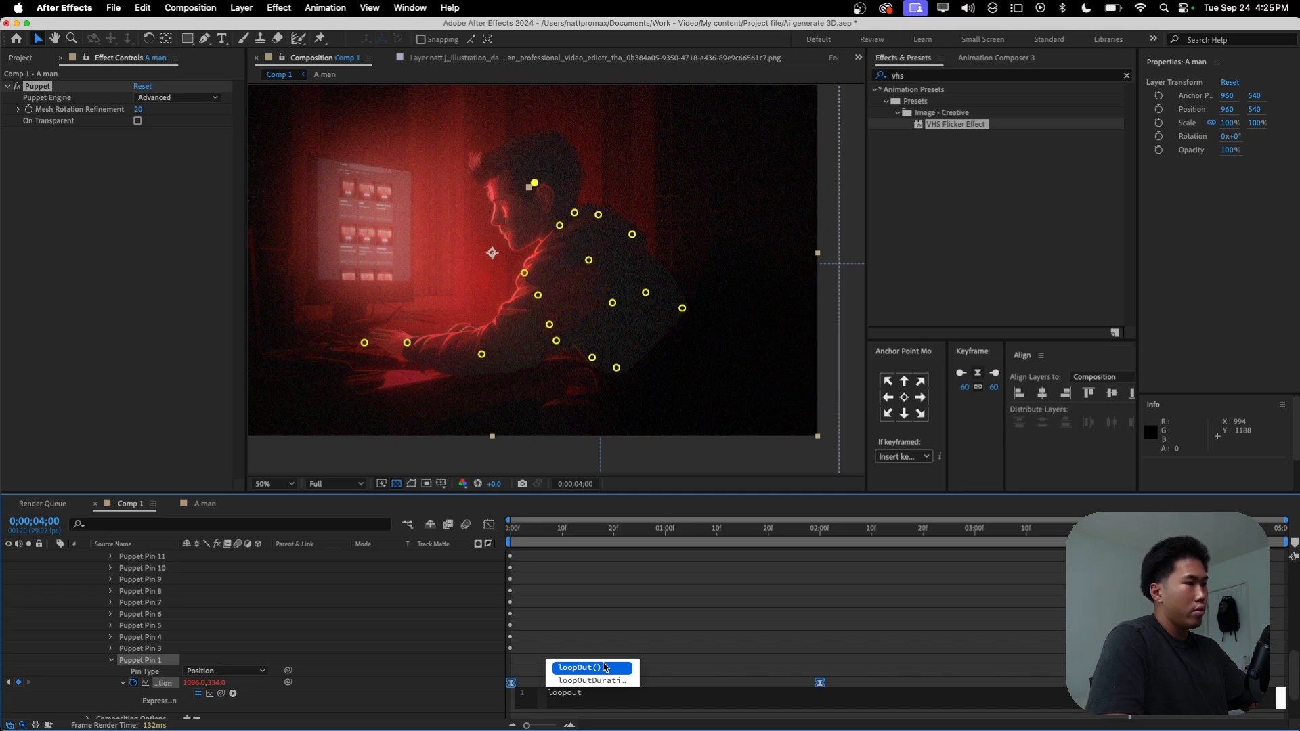
{"action": "left_click", "coordinate": [605, 668]}
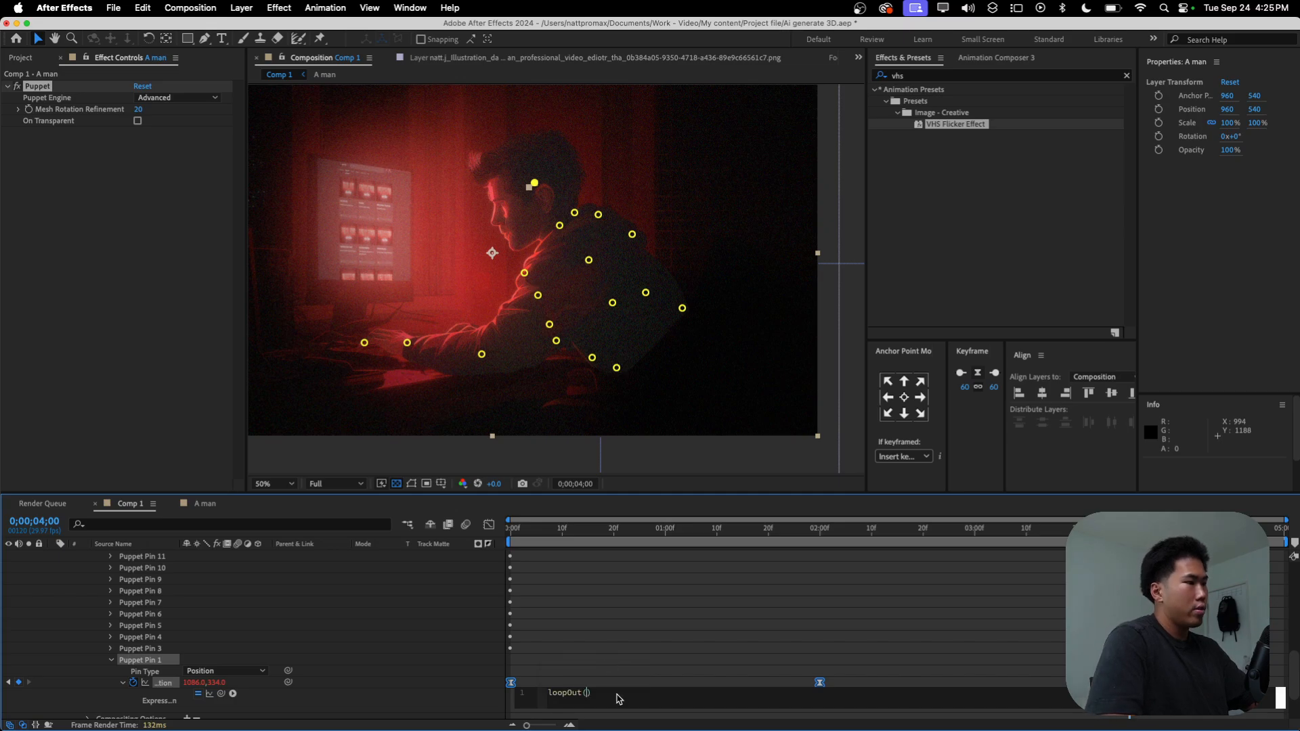
{"action": "type", "text": "\""}
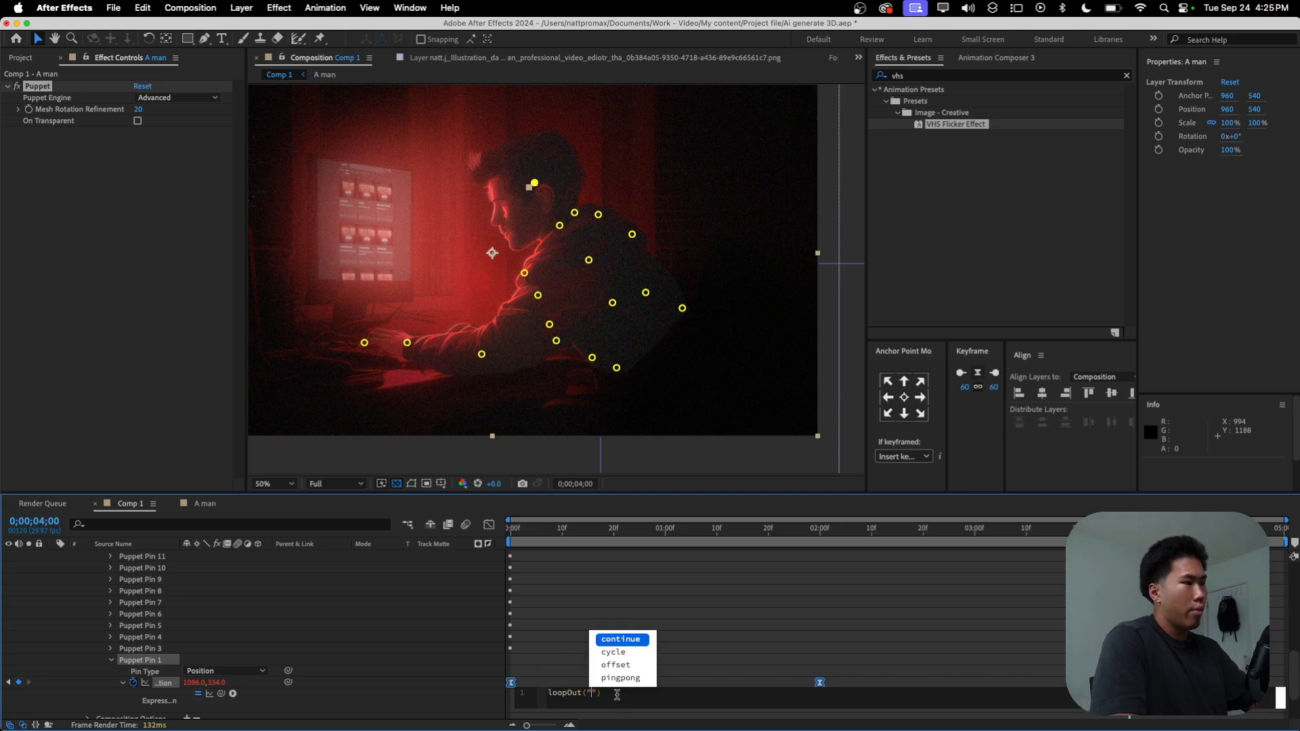
{"action": "type", "text": "pingpong"}
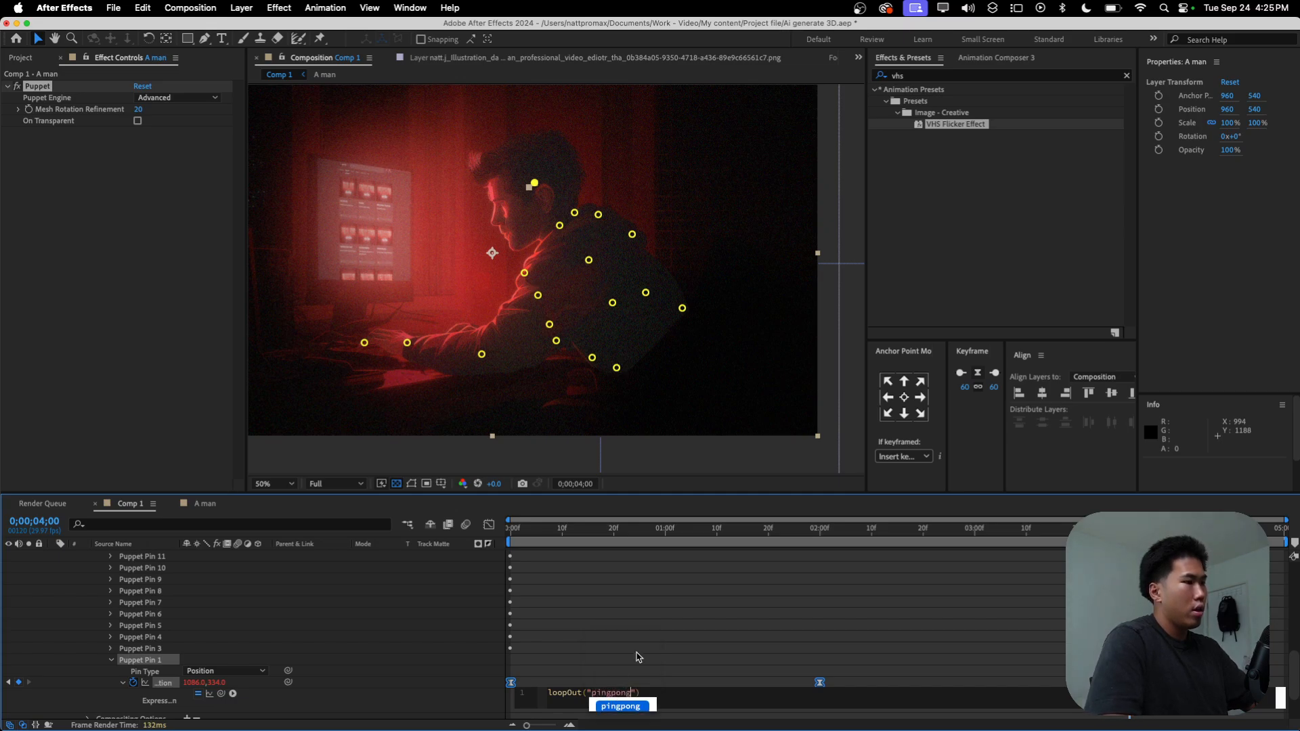
{"action": "left_click", "coordinate": [636, 657]}
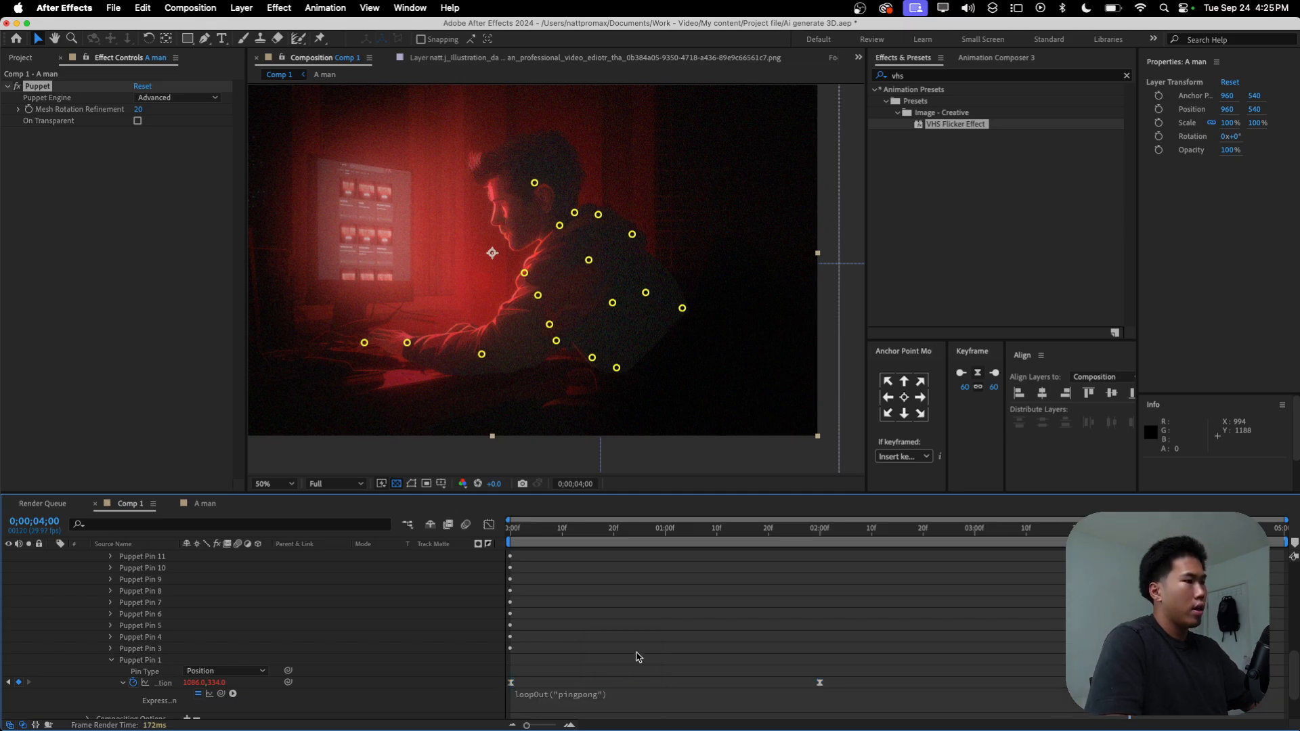
Step: Preview the looping head movement from the start of the composition and collapse Puppet Pin 1
{"action": "left_click", "coordinate": [646, 532]}
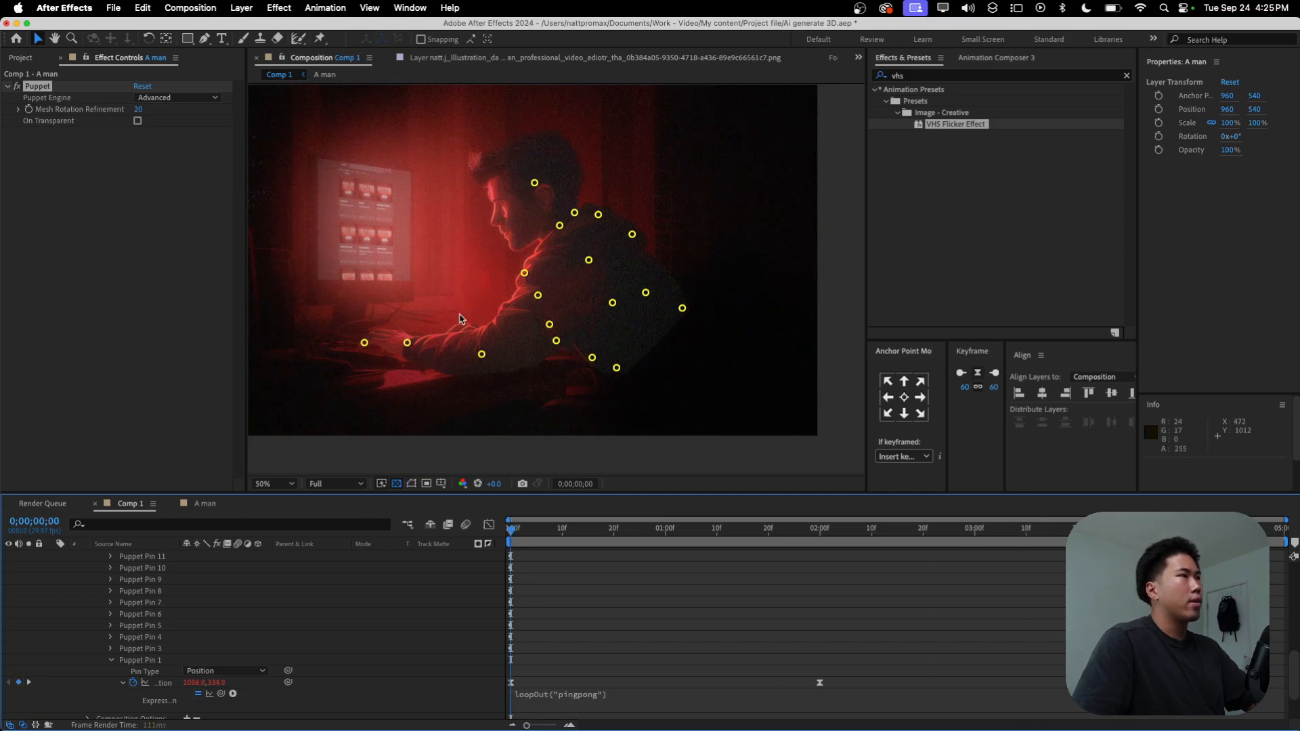
{"action": "key", "text": "space"}
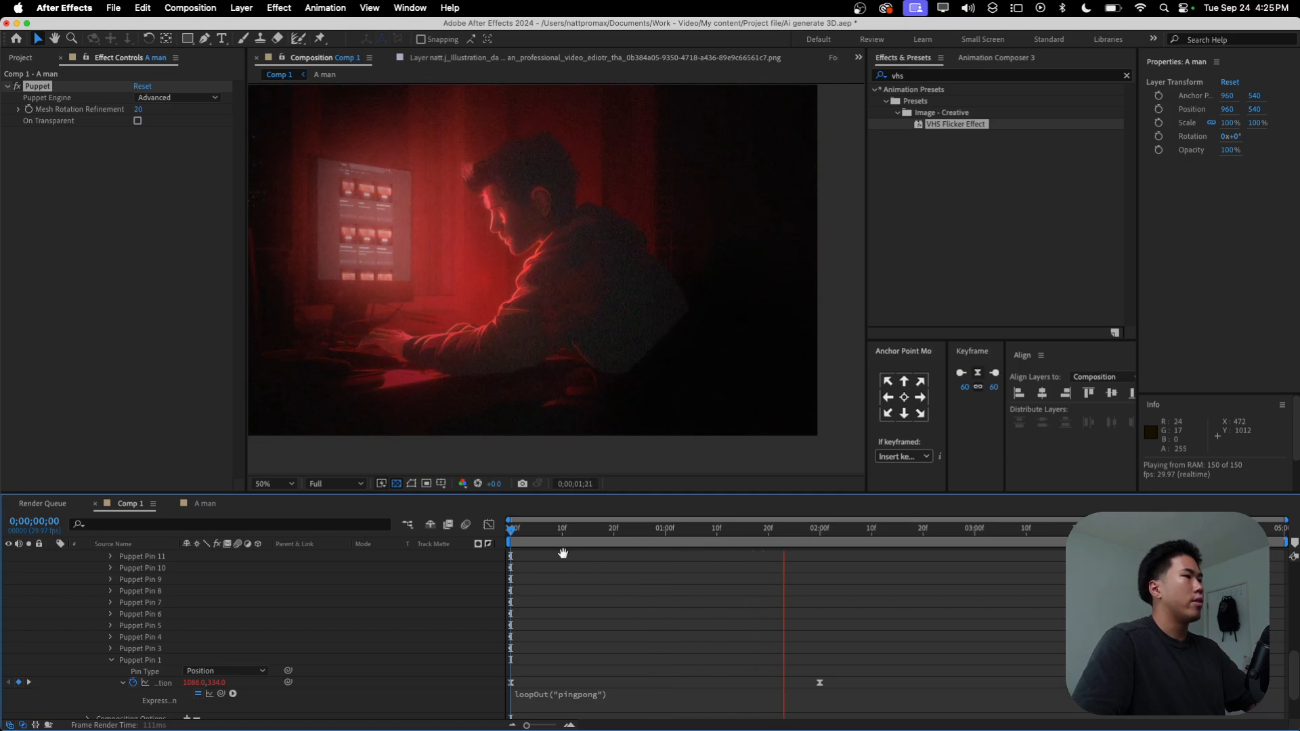
{"action": "key", "text": "space"}
{"action": "left_click", "coordinate": [112, 660]}
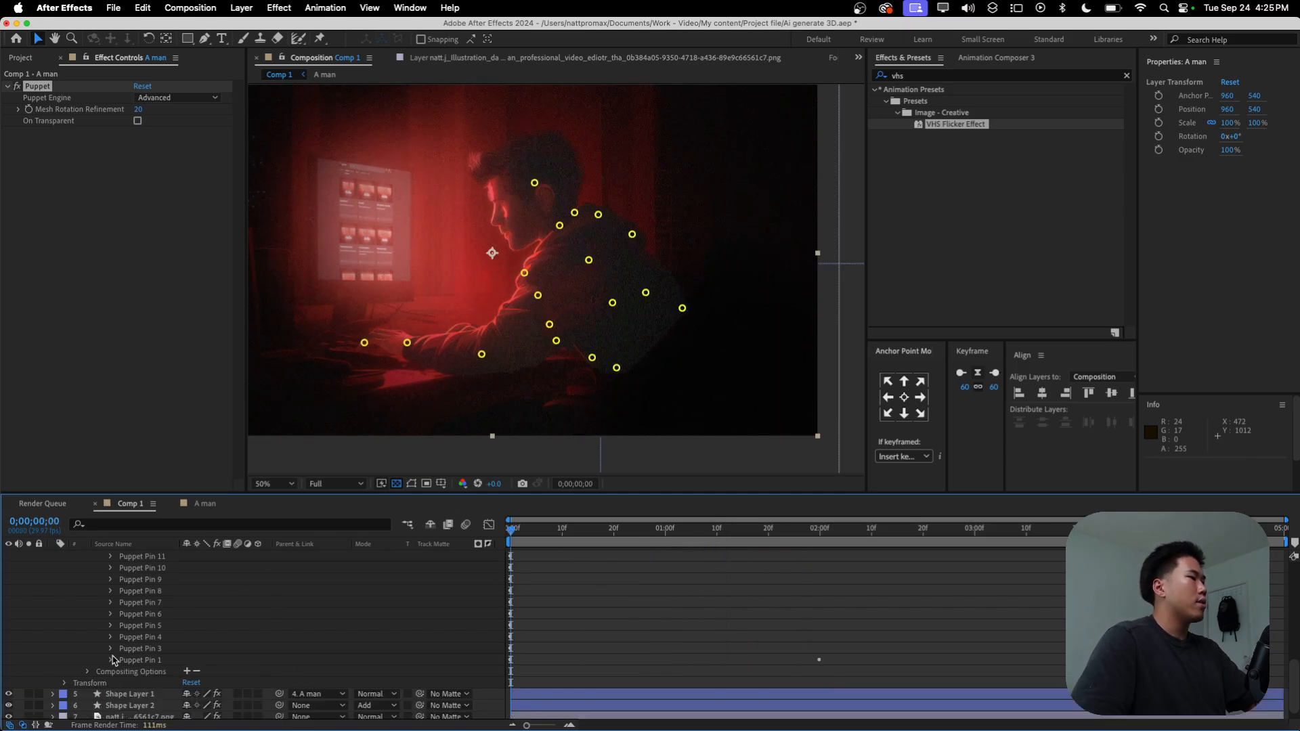
Step: At 1 second, raise the man's hand and forearm by moving Puppet Pins 19, 18 and 17 to about 622,772, 744,744 and 942,816
{"action": "key", "text": "period"}
{"action": "scroll", "coordinate": [216, 584], "scroll_direction": "up", "scroll_amount": 3}
{"action": "scroll", "coordinate": [216, 584], "scroll_direction": "up", "scroll_amount": 3}
{"action": "left_click", "coordinate": [140, 673]}
{"action": "key", "text": "comma"}
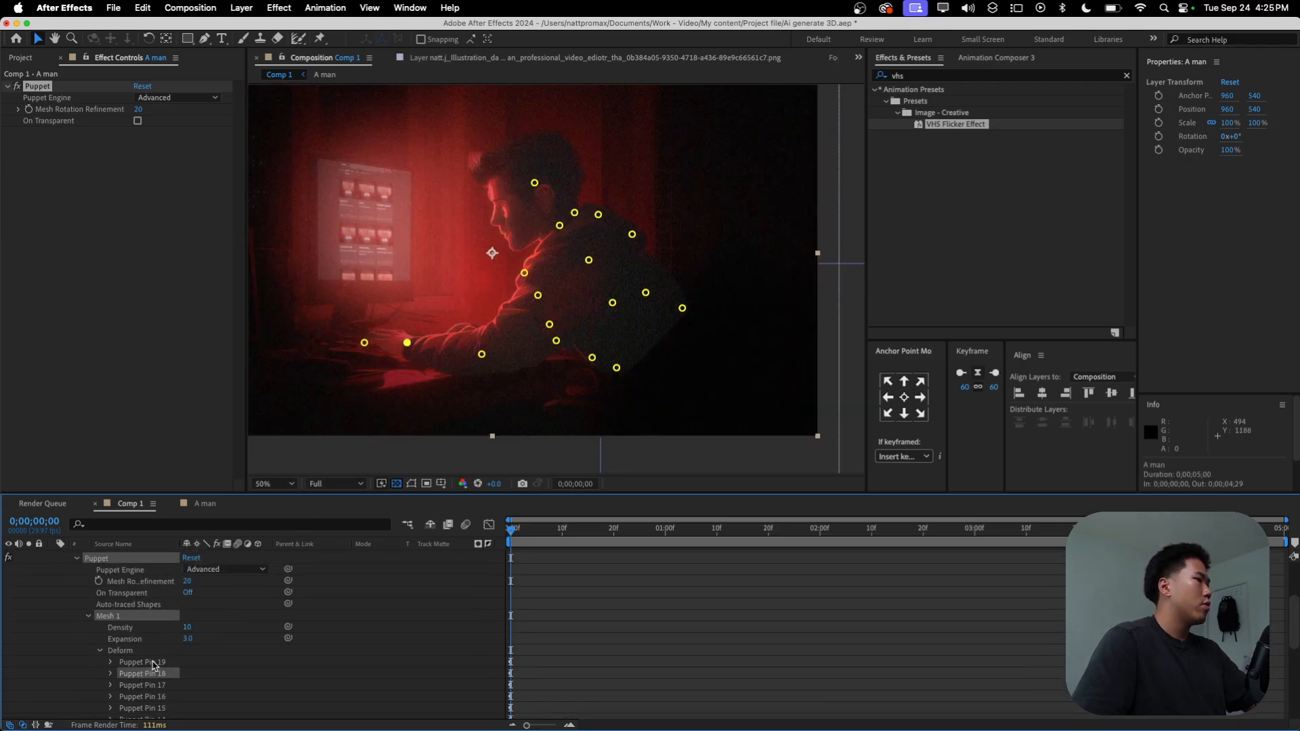
{"action": "left_click", "coordinate": [153, 662]}
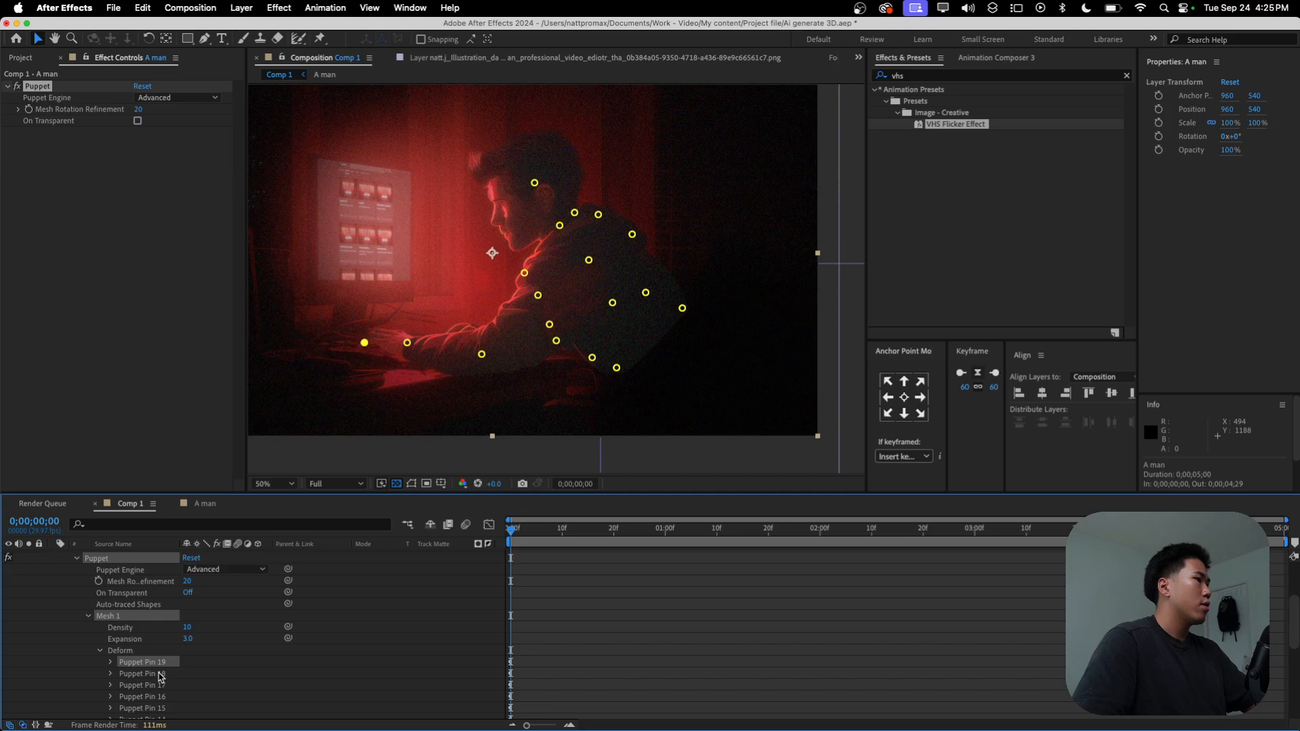
{"action": "left_click", "coordinate": [161, 677], "text": "shift"}
{"action": "left_click", "coordinate": [163, 688], "text": "shift"}
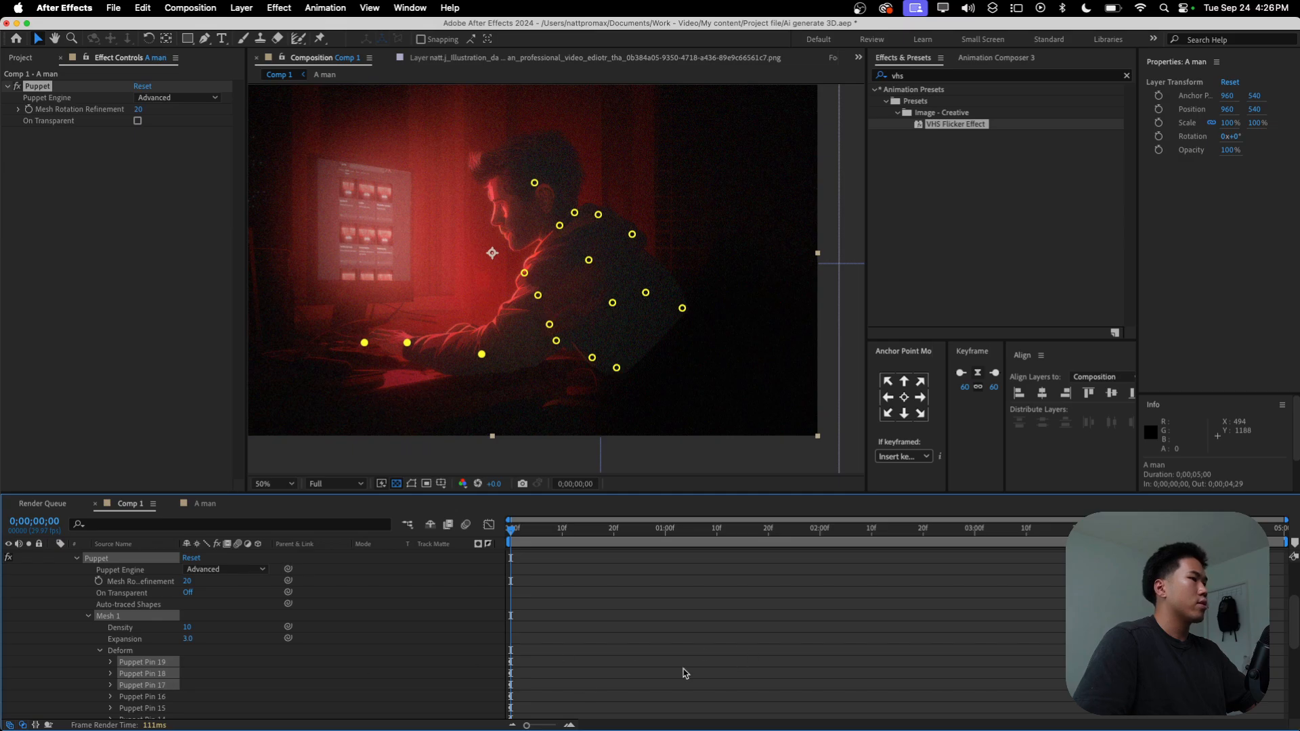
{"action": "scroll", "coordinate": [82, 672], "scroll_direction": "down", "scroll_amount": 5}
{"action": "left_click_drag", "start_coordinate": [512, 539], "coordinate": [667, 540]}
{"action": "left_click_drag", "start_coordinate": [407, 346], "coordinate": [415, 325]}
{"action": "left_click", "coordinate": [487, 346], "text": "shift"}
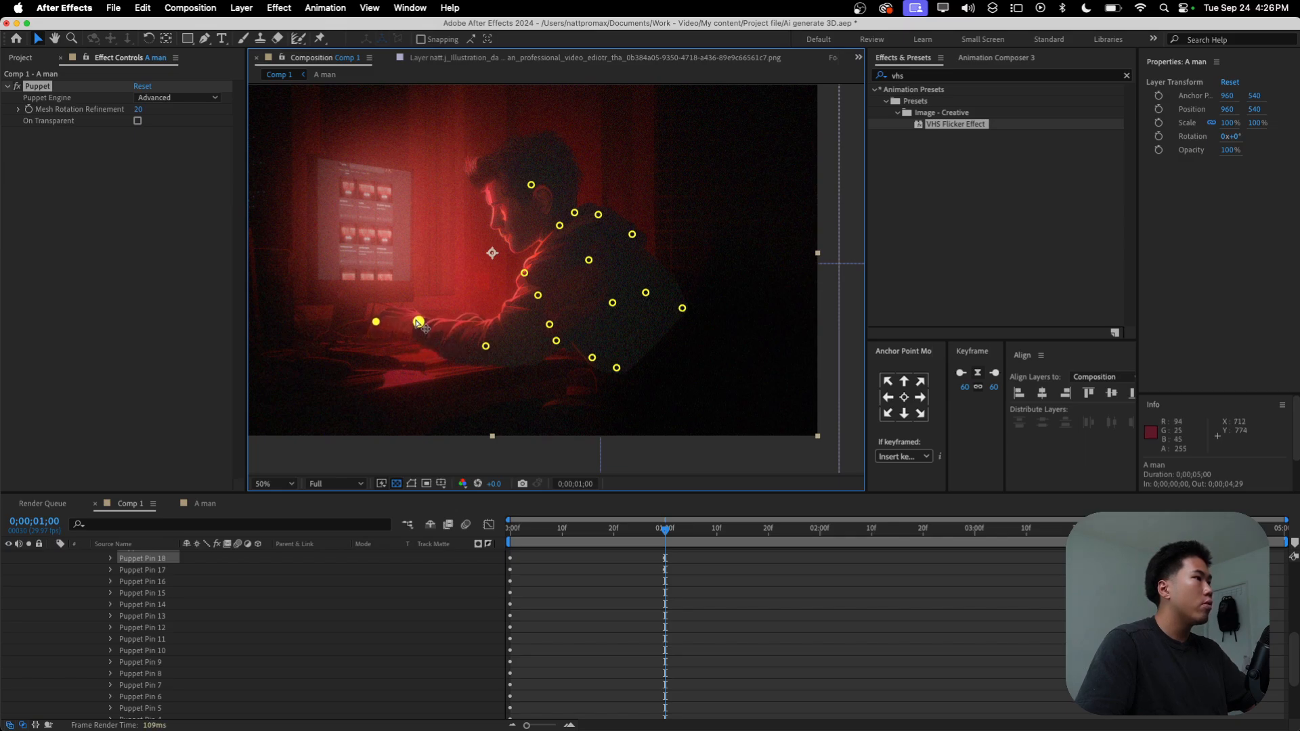
{"action": "left_click", "coordinate": [418, 322], "text": "shift"}
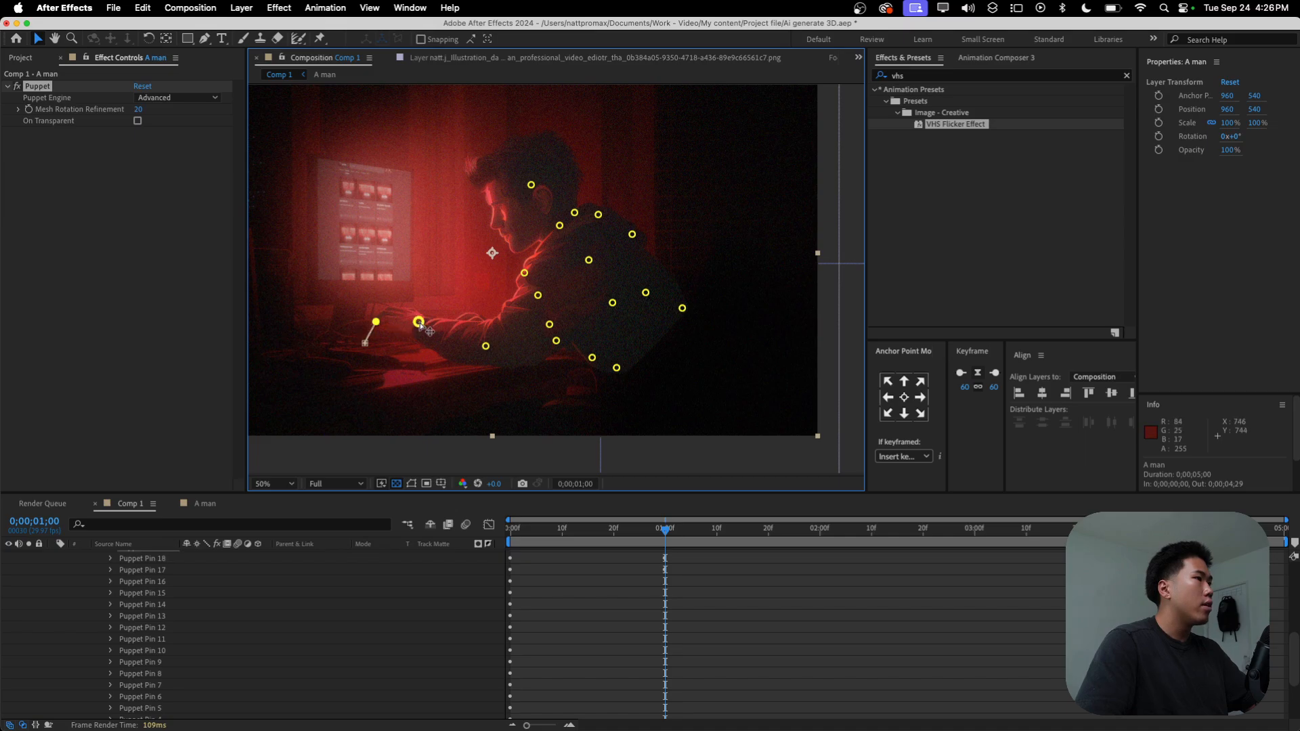
{"action": "left_click", "coordinate": [377, 328]}
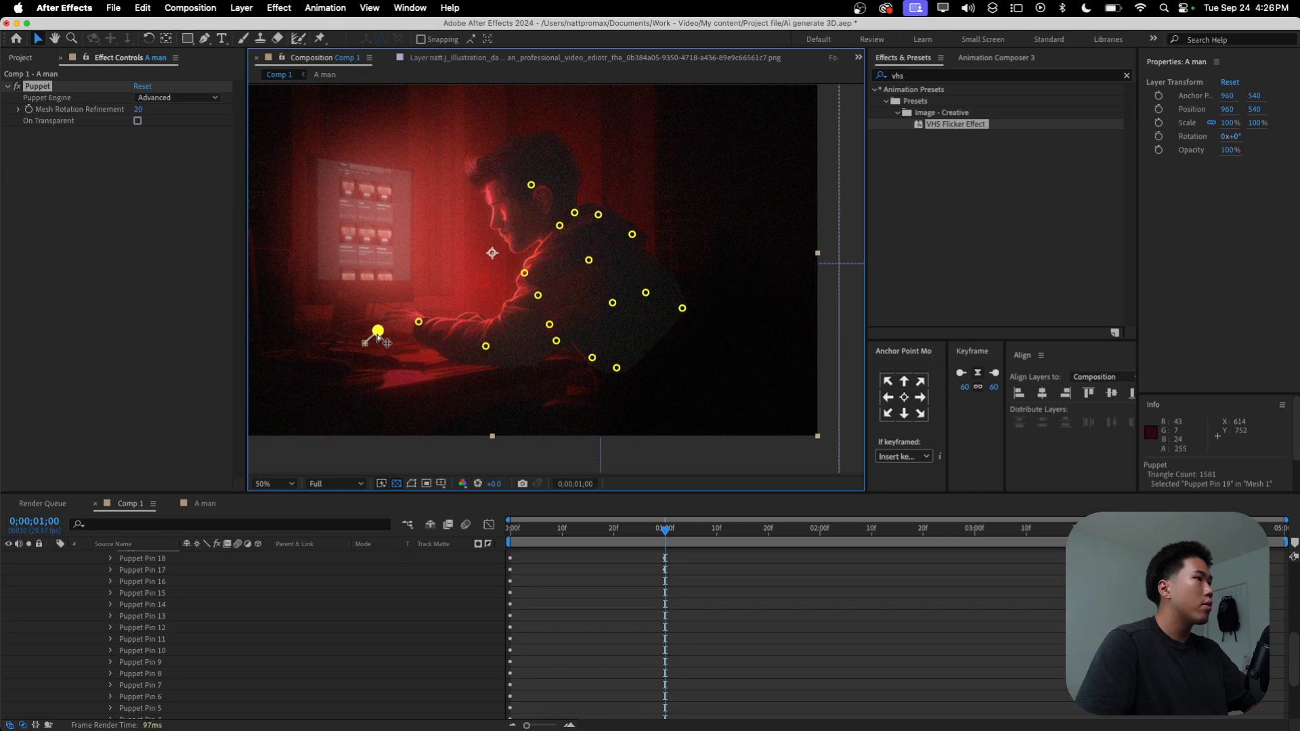
Step: Return to 0 seconds and reveal the Position keyframes of Puppet Pins 17, 18 and 19
{"action": "left_click_drag", "start_coordinate": [665, 532], "coordinate": [477, 581]}
{"action": "scroll", "coordinate": [802, 639], "scroll_direction": "up", "scroll_amount": 6}
{"action": "scroll", "coordinate": [535, 672], "scroll_direction": "down", "scroll_amount": 3}
{"action": "left_click", "coordinate": [146, 673]}
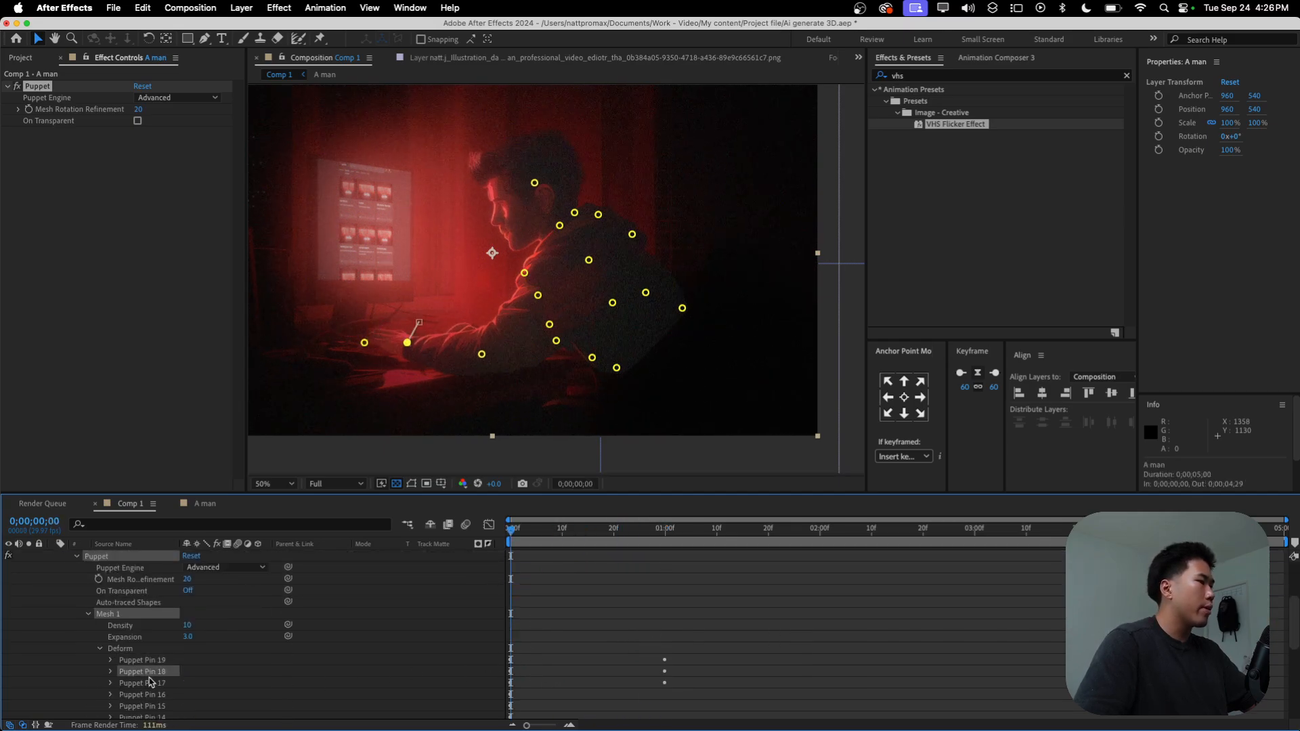
{"action": "left_click", "coordinate": [153, 684]}
{"action": "left_click", "coordinate": [163, 660], "text": "shift"}
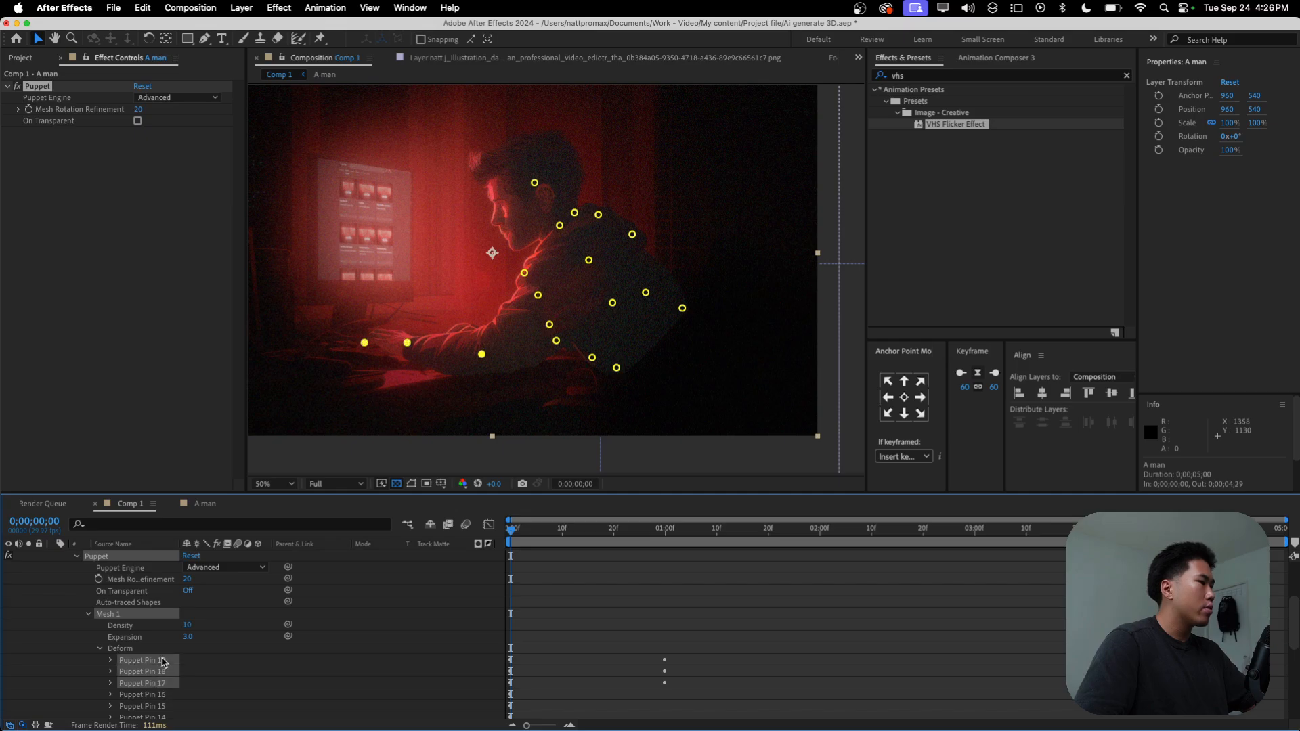
{"action": "scroll", "coordinate": [156, 653], "scroll_direction": "down", "scroll_amount": 6}
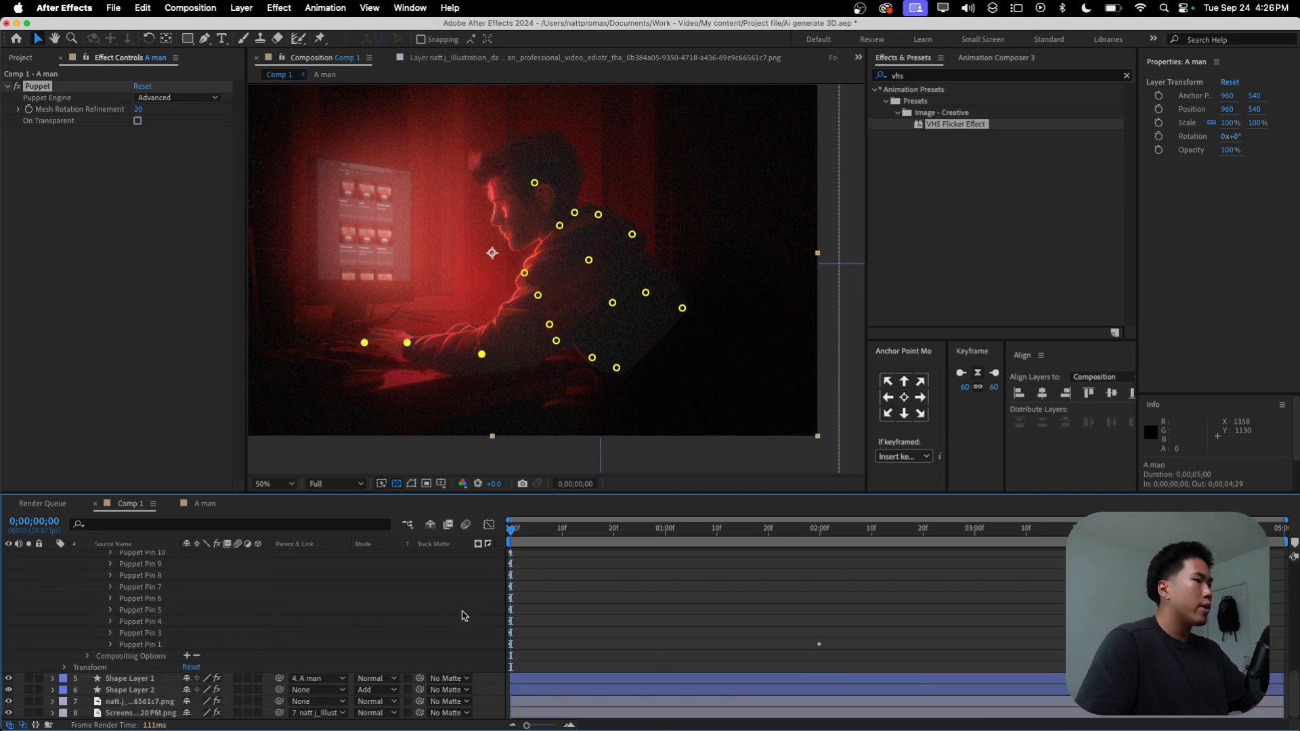
{"action": "scroll", "coordinate": [467, 615], "scroll_direction": "up", "scroll_amount": 8}
Step: Copy the first Position keyframes of Puppet Pins 17, 18 and 19 and paste them at 2 seconds
{"action": "left_click_drag", "start_coordinate": [531, 596], "coordinate": [488, 691]}
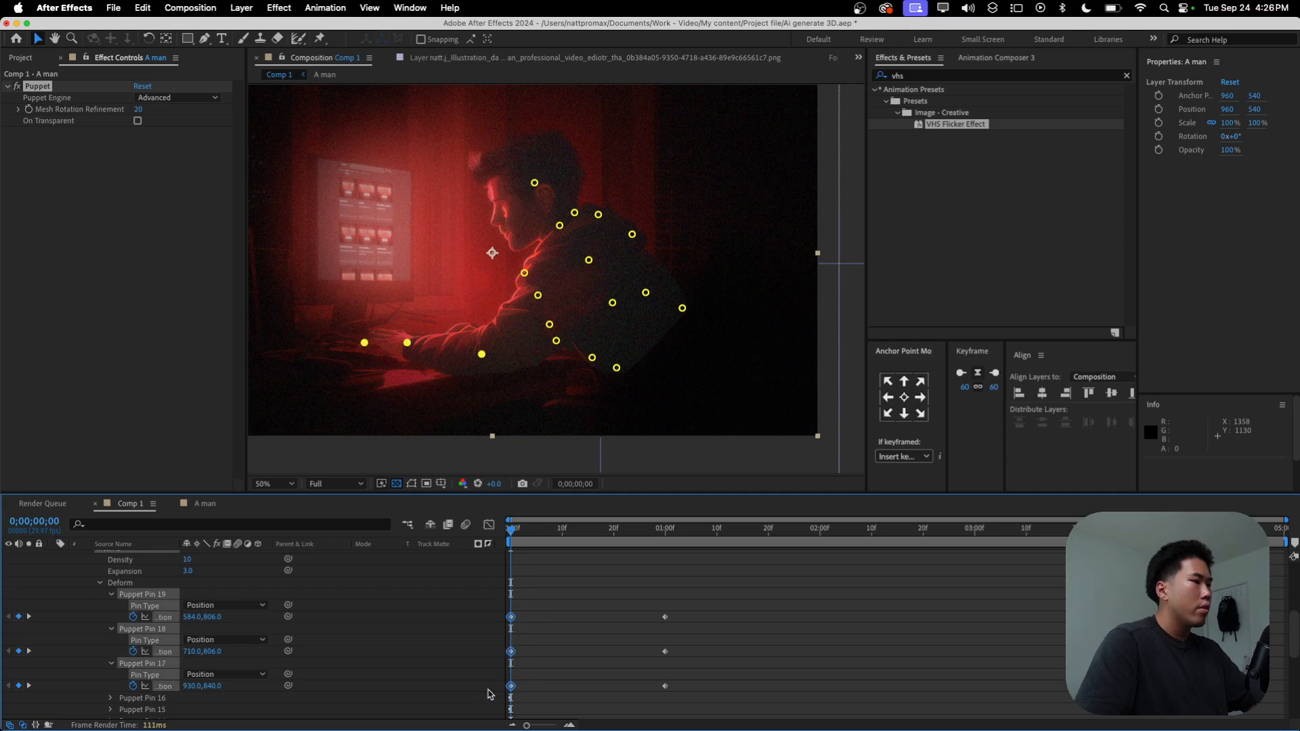
{"action": "key", "text": "super+c"}
{"action": "left_click_drag", "start_coordinate": [649, 529], "coordinate": [821, 550]}
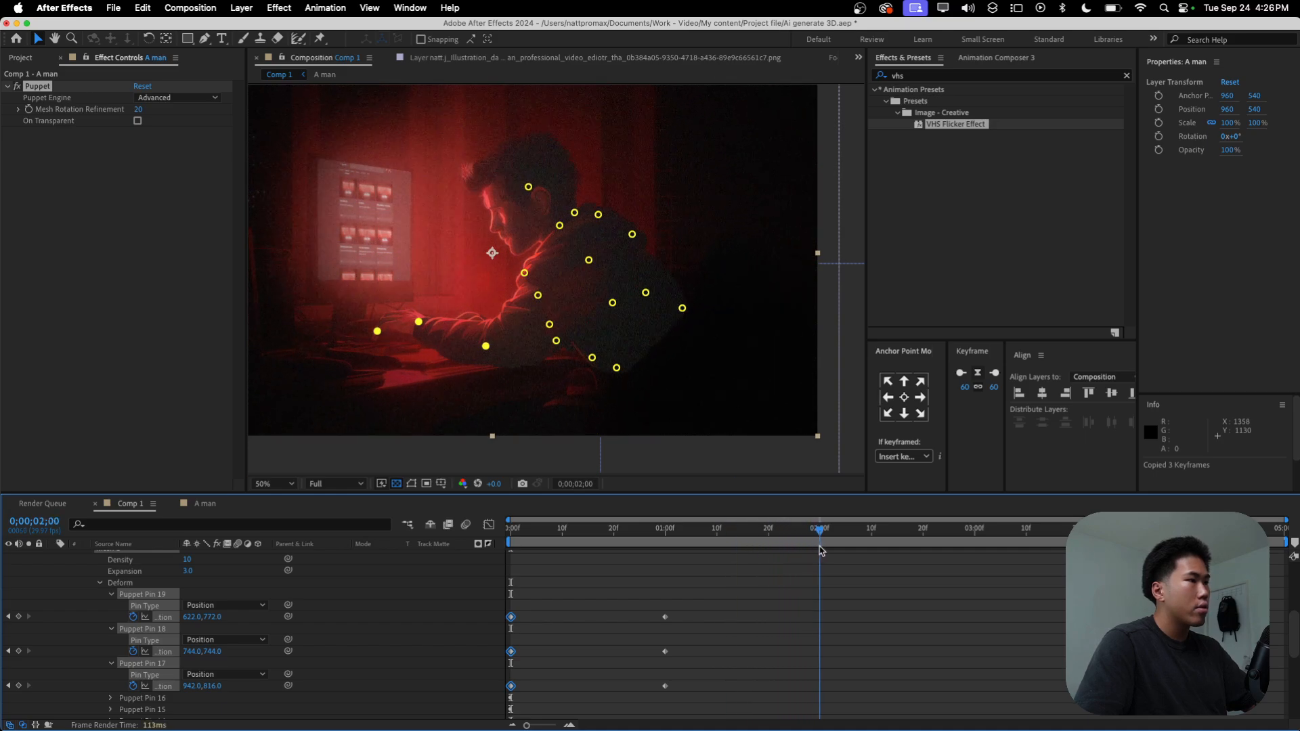
{"action": "left_click_drag", "start_coordinate": [558, 602], "coordinate": [490, 699]}
{"action": "key", "text": "ctrl+c"}
{"action": "key", "text": "ctrl+v"}
Step: Apply Easy Ease to all Position keyframes of Puppet Pins 17, 18 and 19
{"action": "left_click_drag", "start_coordinate": [943, 597], "coordinate": [503, 700]}
{"action": "key", "text": "F9"}
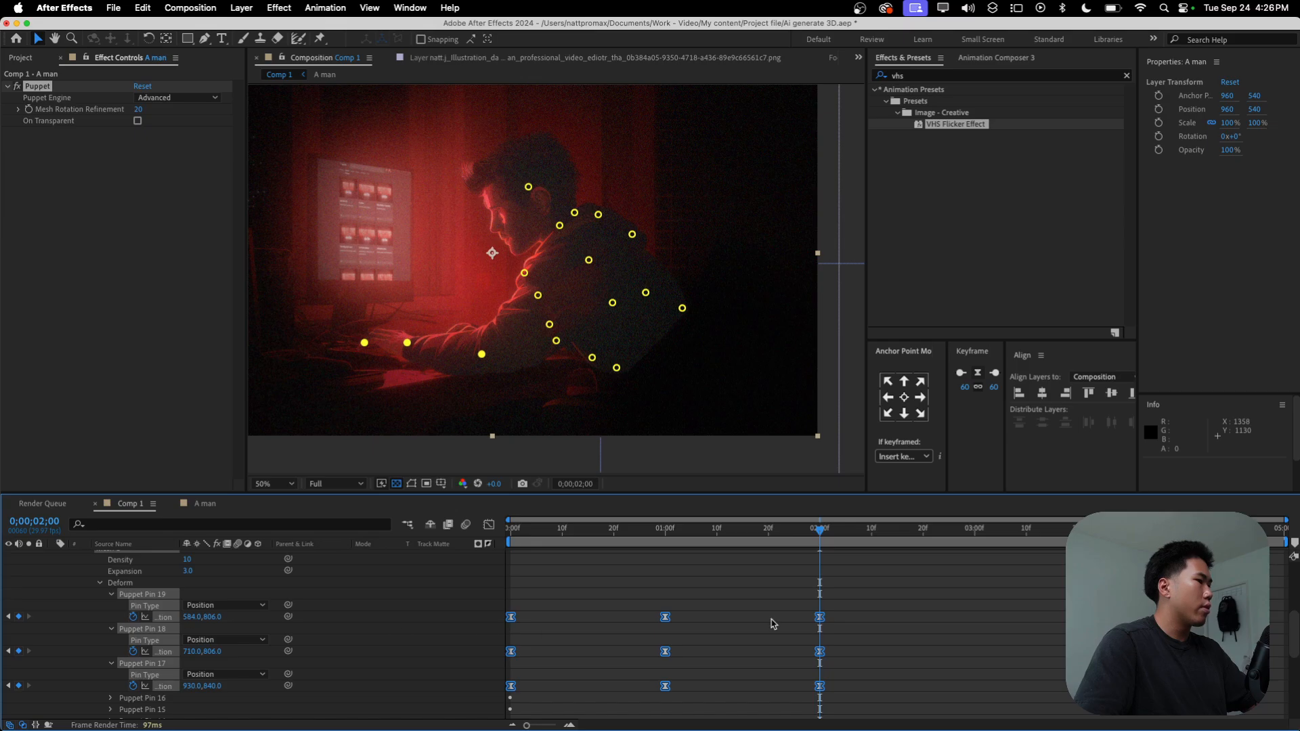
{"action": "scroll", "coordinate": [760, 626], "scroll_direction": "down", "scroll_amount": 6}
{"action": "scroll", "coordinate": [248, 650], "scroll_direction": "up", "scroll_amount": 10}
{"action": "scroll", "coordinate": [535, 630], "scroll_direction": "down", "scroll_amount": 8}
{"action": "scroll", "coordinate": [150, 641], "scroll_direction": "up", "scroll_amount": 4}
Step: Add the expression loopOut("pingpong") to Puppet Pin 19's Position
{"action": "left_click", "coordinate": [196, 620]}
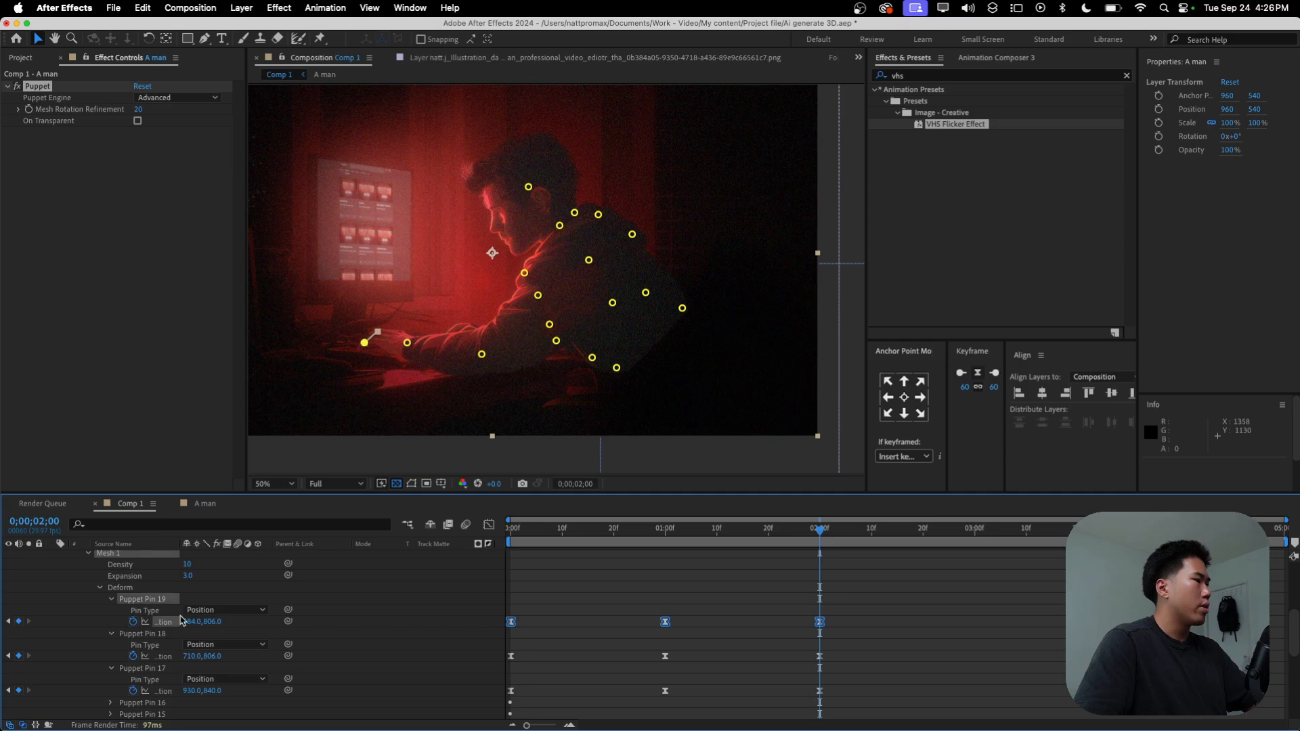
{"action": "left_click", "coordinate": [135, 624], "text": "alt"}
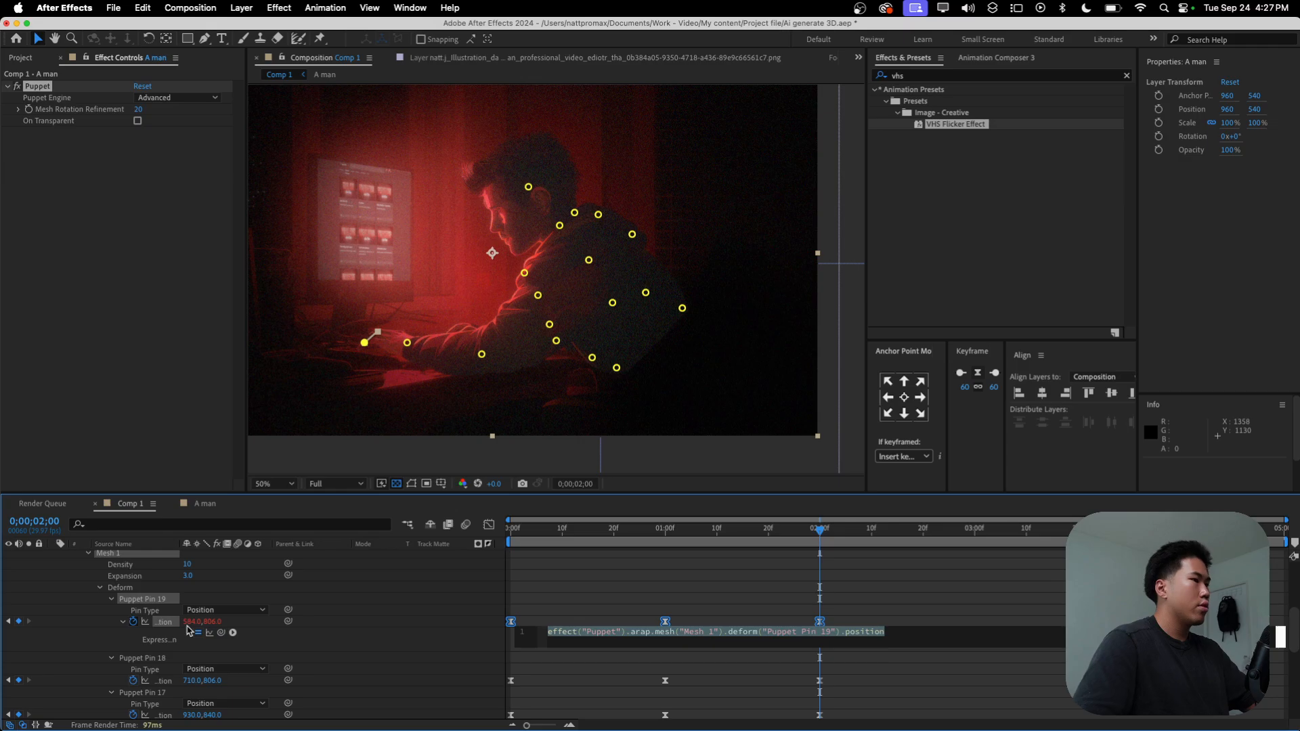
{"action": "type", "text": "loopo"}
{"action": "key", "text": "Return"}
{"action": "type", "text": "\"pi"}
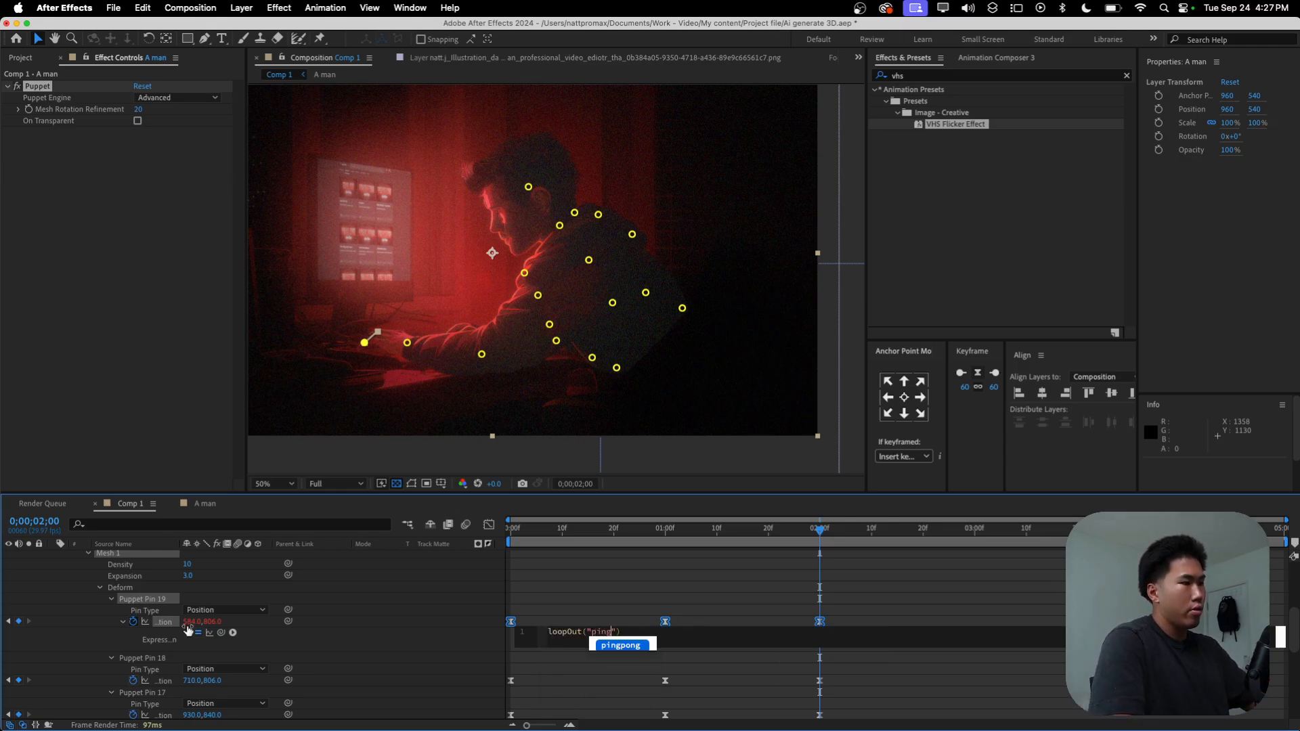
{"action": "type", "text": "ng"}
{"action": "key", "text": "Return"}
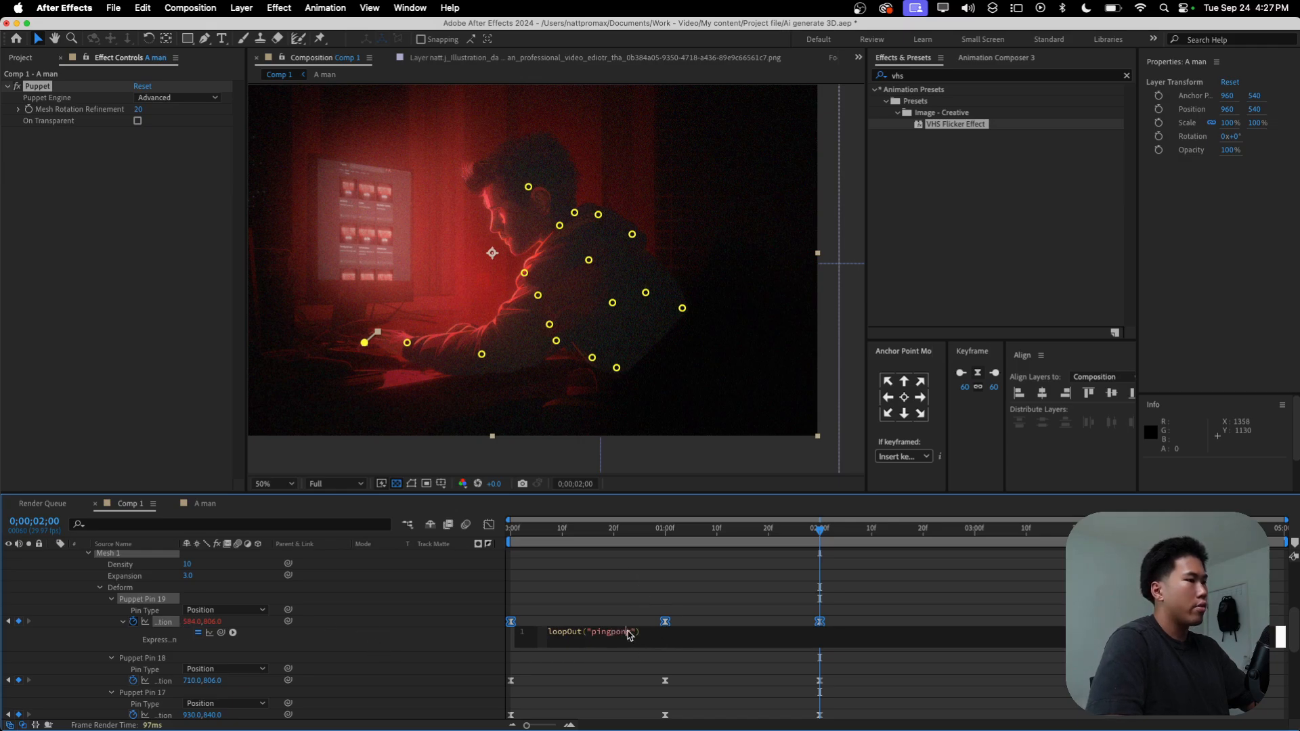
{"action": "left_click", "coordinate": [615, 605]}
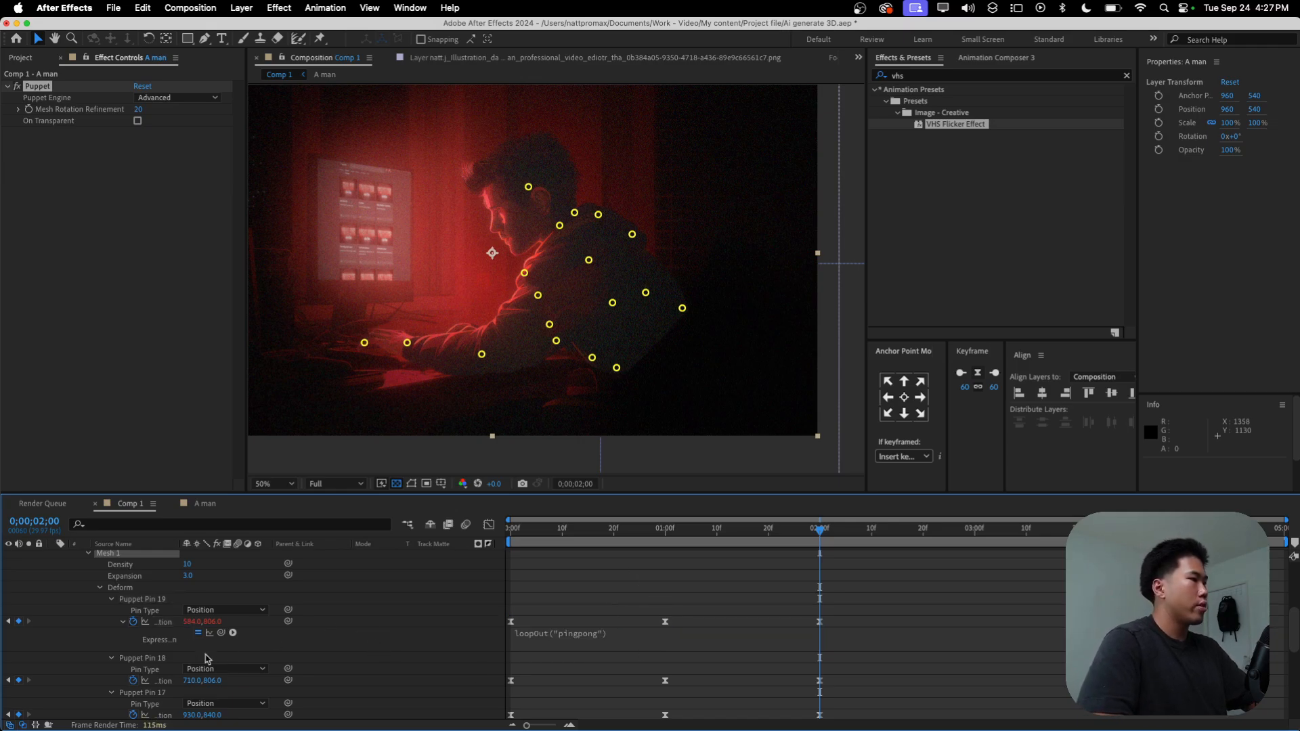
Step: Paste the loopOut("pingpong") expression onto Puppet Pin 18's Position, keeping its keyframes
{"action": "left_click", "coordinate": [132, 682]}
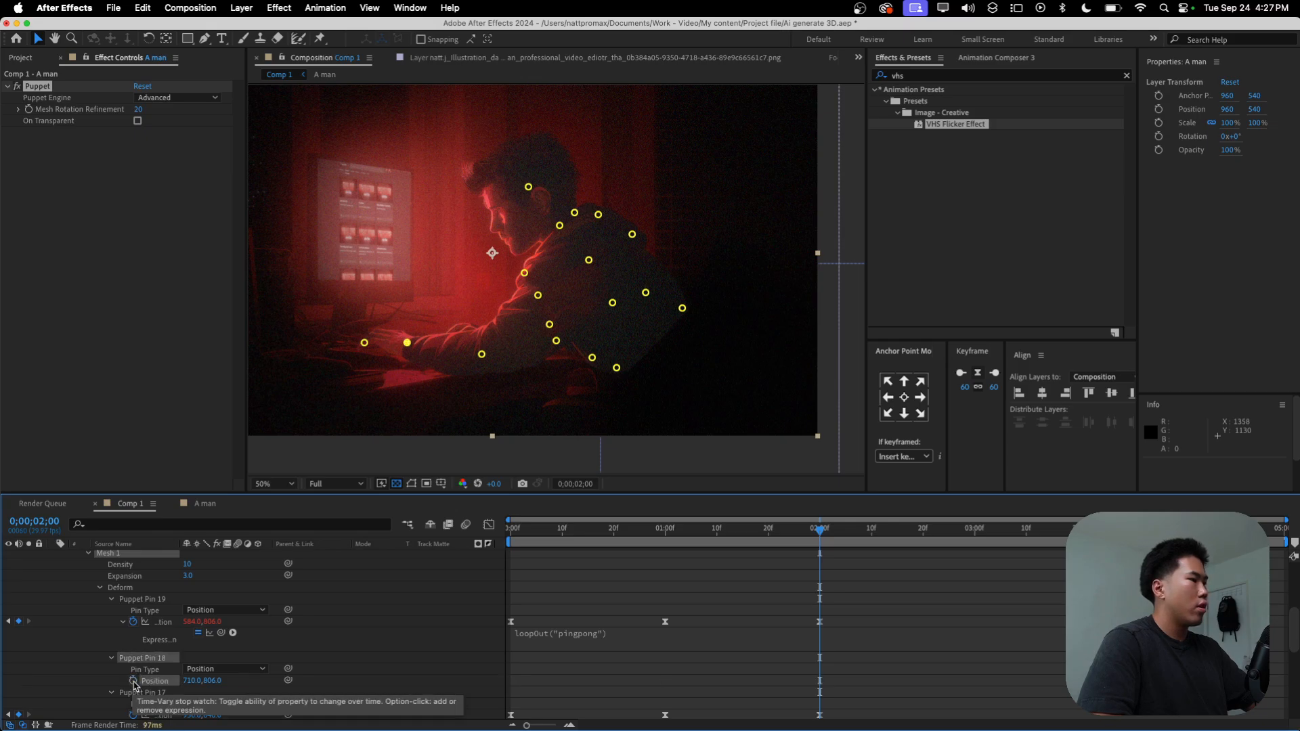
{"action": "key", "text": "super+z"}
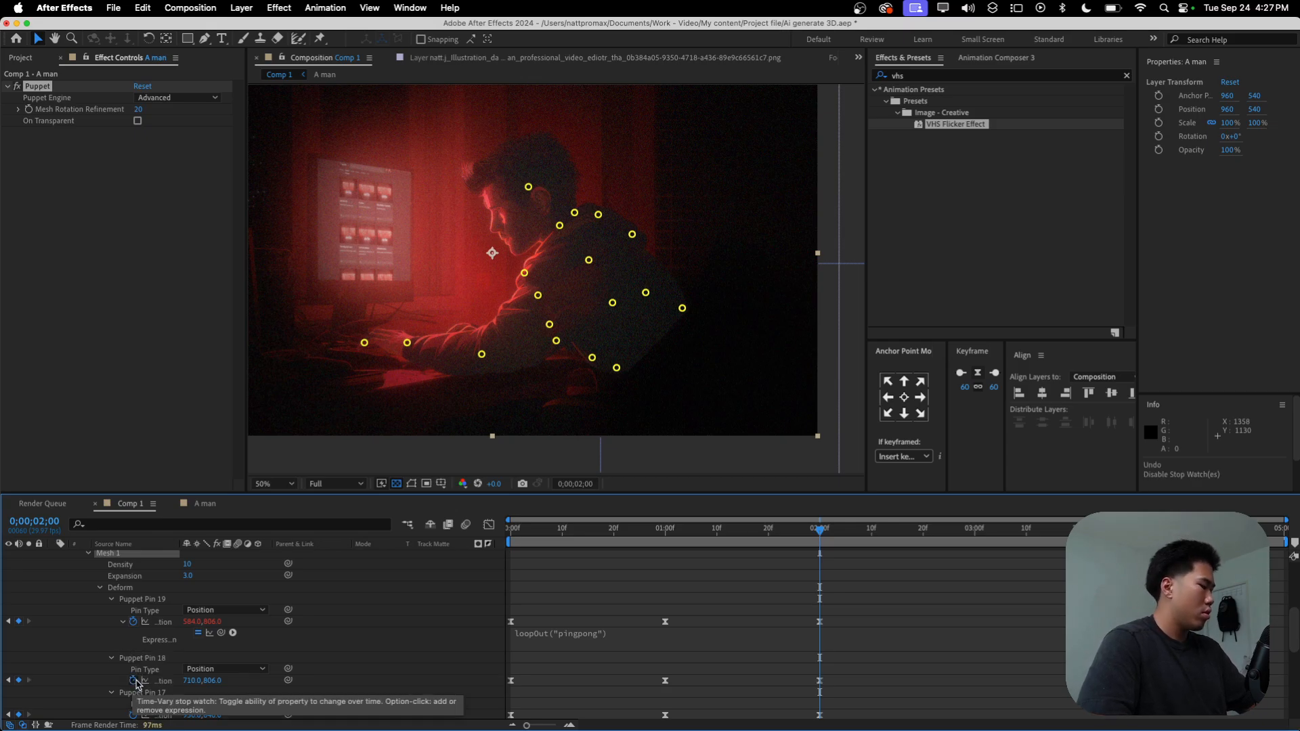
{"action": "left_click", "coordinate": [133, 681], "text": "alt"}
{"action": "key", "text": "super+v"}
{"action": "scroll", "coordinate": [612, 662], "scroll_direction": "down", "scroll_amount": 3}
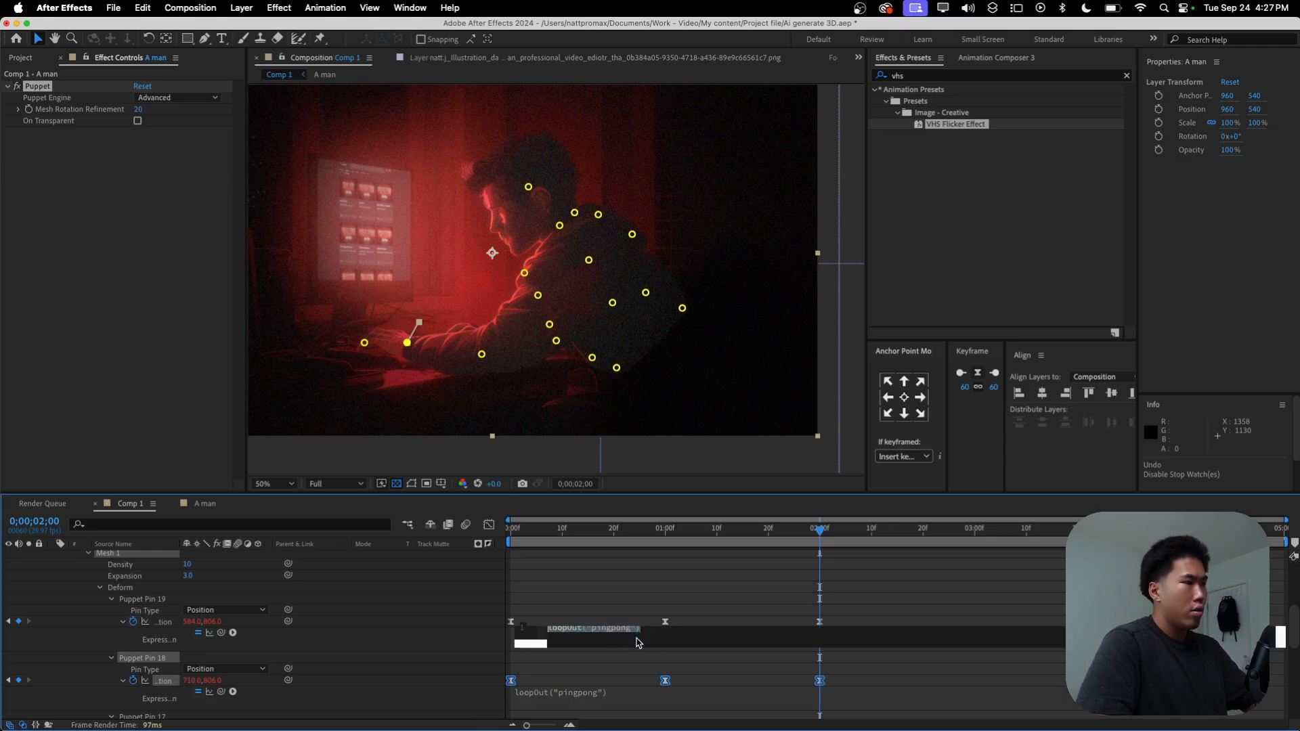
{"action": "left_click", "coordinate": [603, 654]}
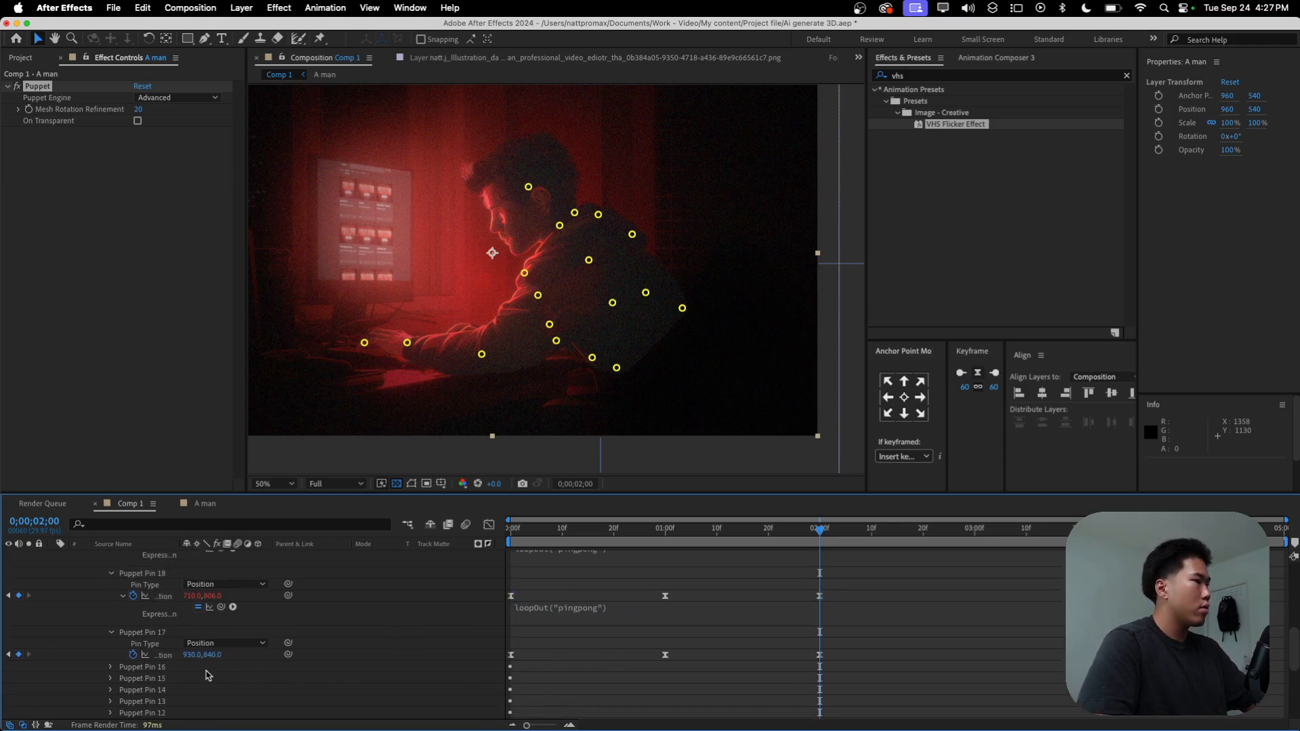
Step: Paste the loopOut("pingpong") expression onto Puppet Pin 17's Position and save the project
{"action": "left_click", "coordinate": [133, 657], "text": "alt"}
{"action": "key", "text": "super+v"}
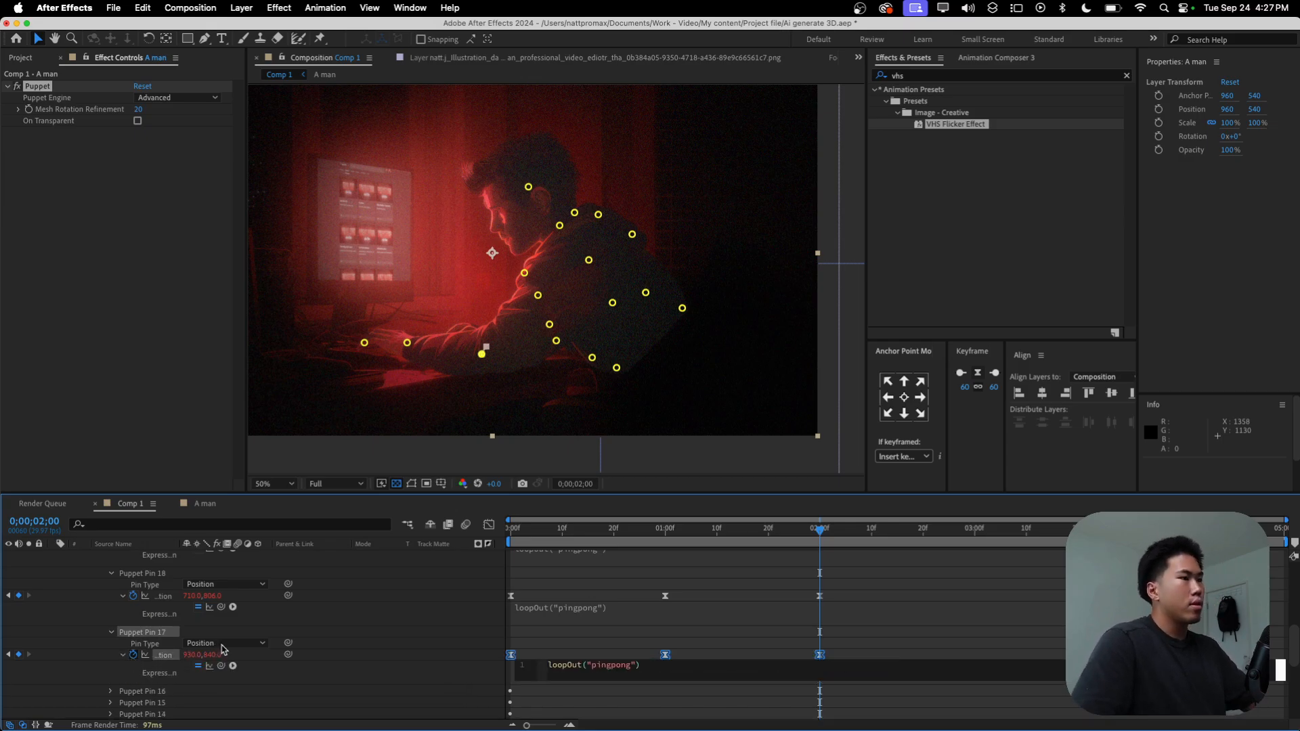
{"action": "left_click", "coordinate": [828, 601]}
{"action": "key", "text": "super+s"}
Step: Preview the head and hand movement from the start of the composition
{"action": "left_click_drag", "start_coordinate": [810, 530], "coordinate": [405, 535]}
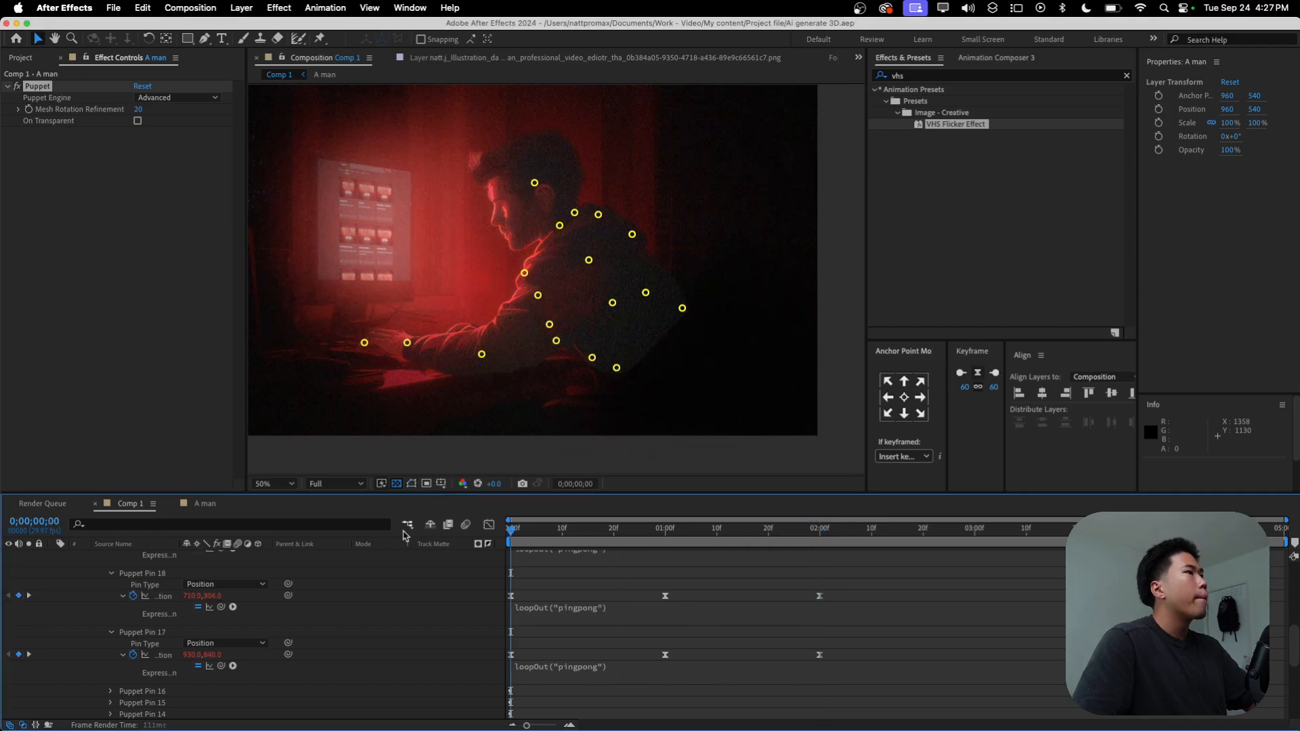
{"action": "key", "text": "space"}
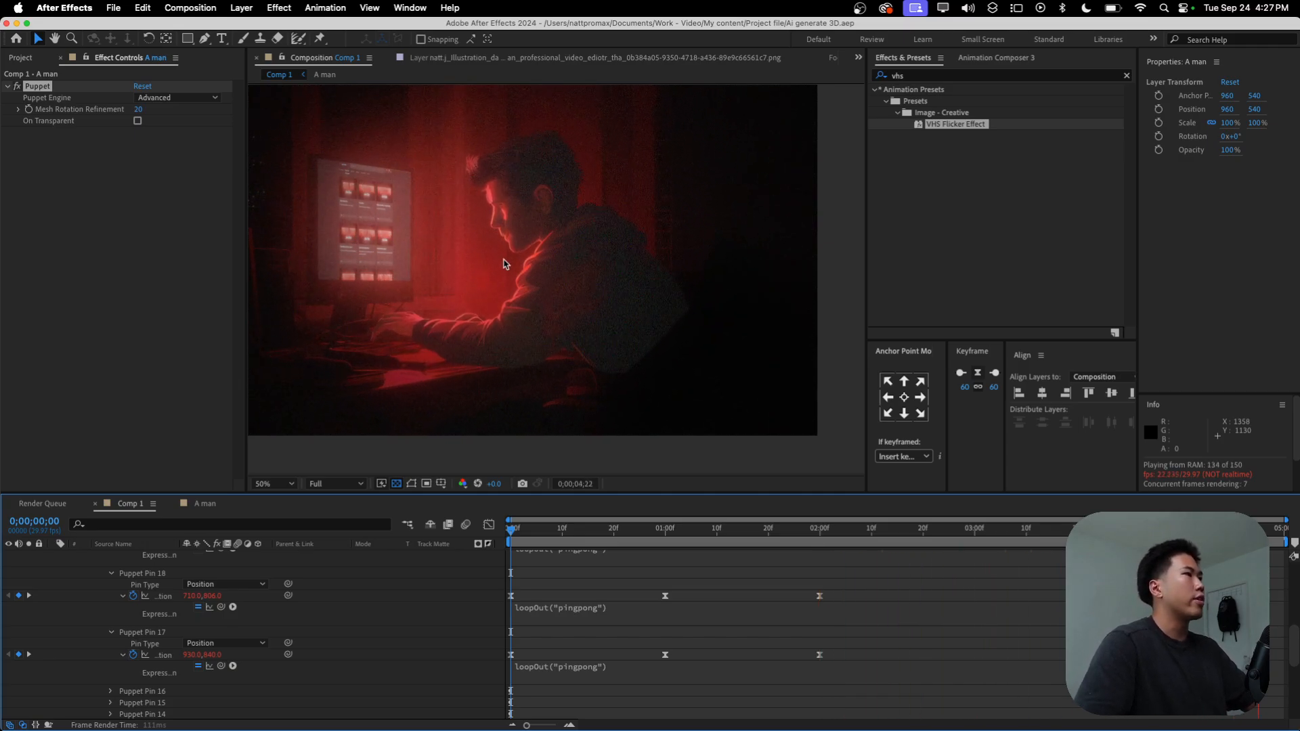
{"action": "key", "text": "space"}
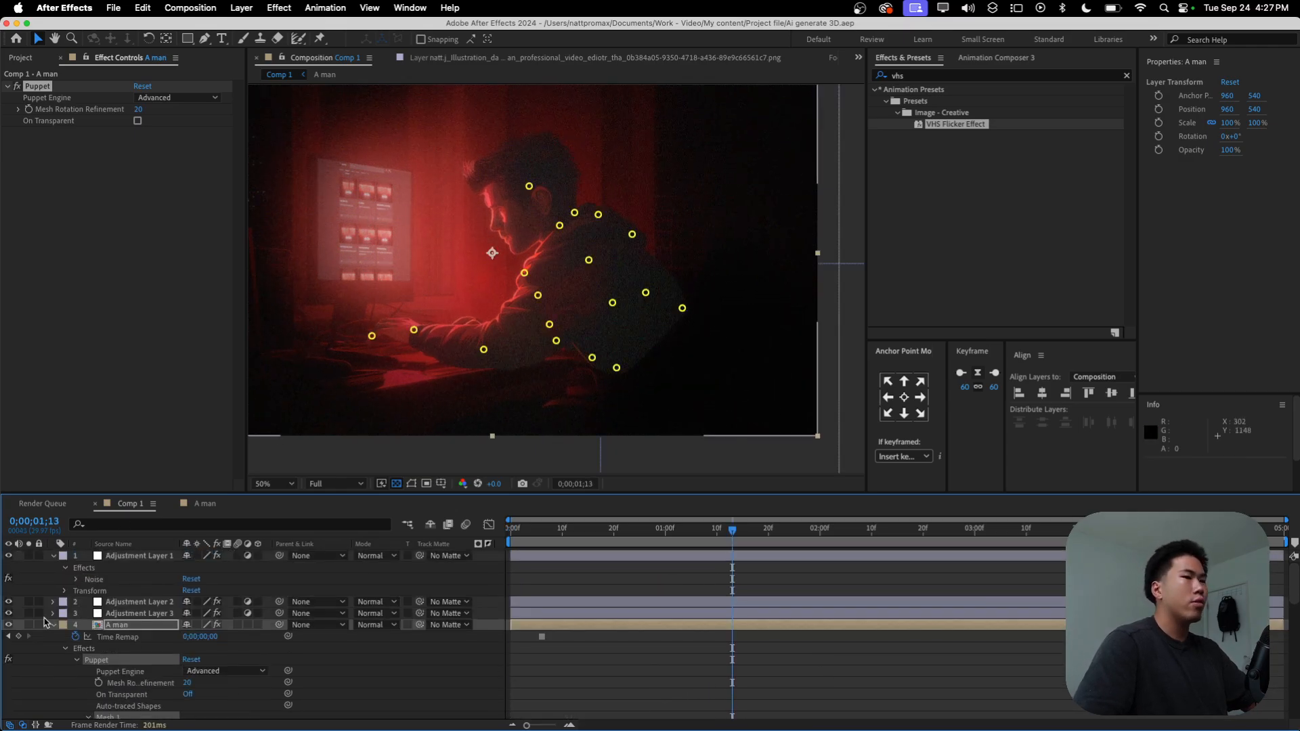
Step: Collapse the A man layer's properties and preview the composition from the start
{"action": "left_click", "coordinate": [53, 625]}
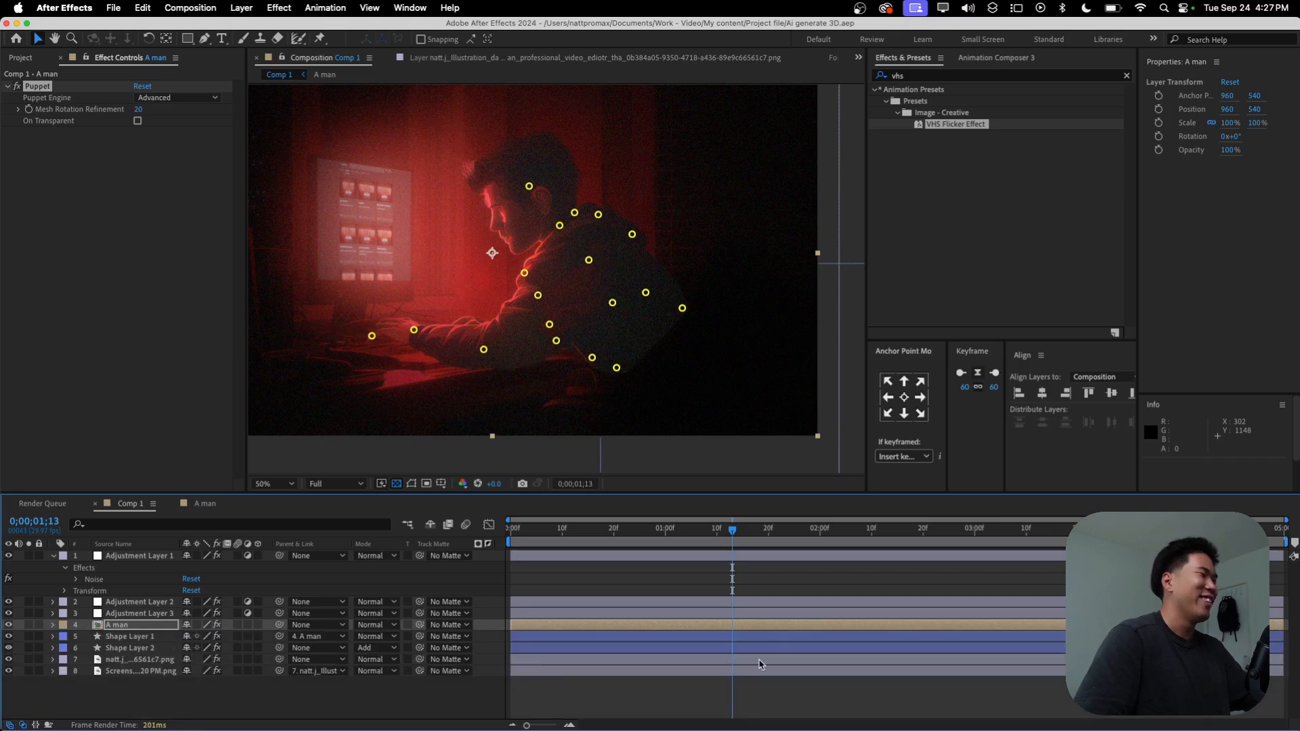
{"action": "key", "text": "F2"}
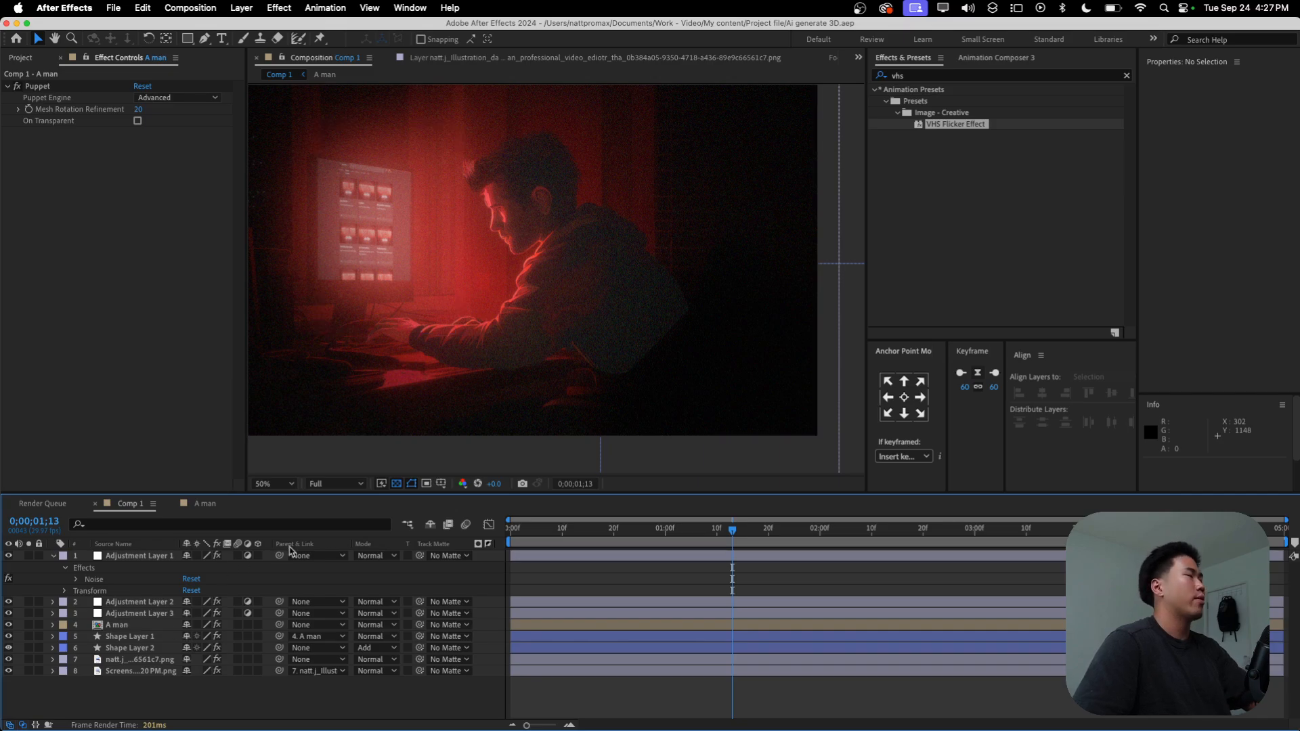
{"action": "key", "text": "Home"}
{"action": "key", "text": "space"}
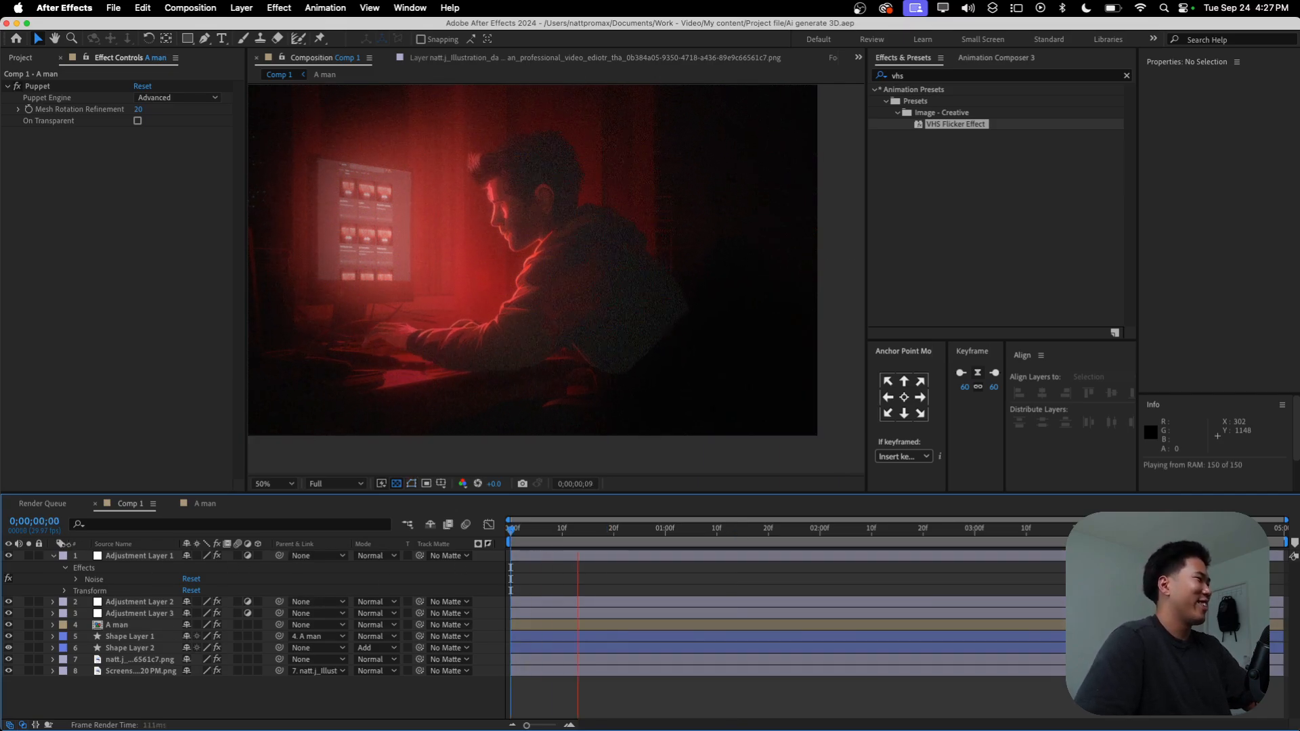
{"action": "mouse_move", "coordinate": [3, 568]}
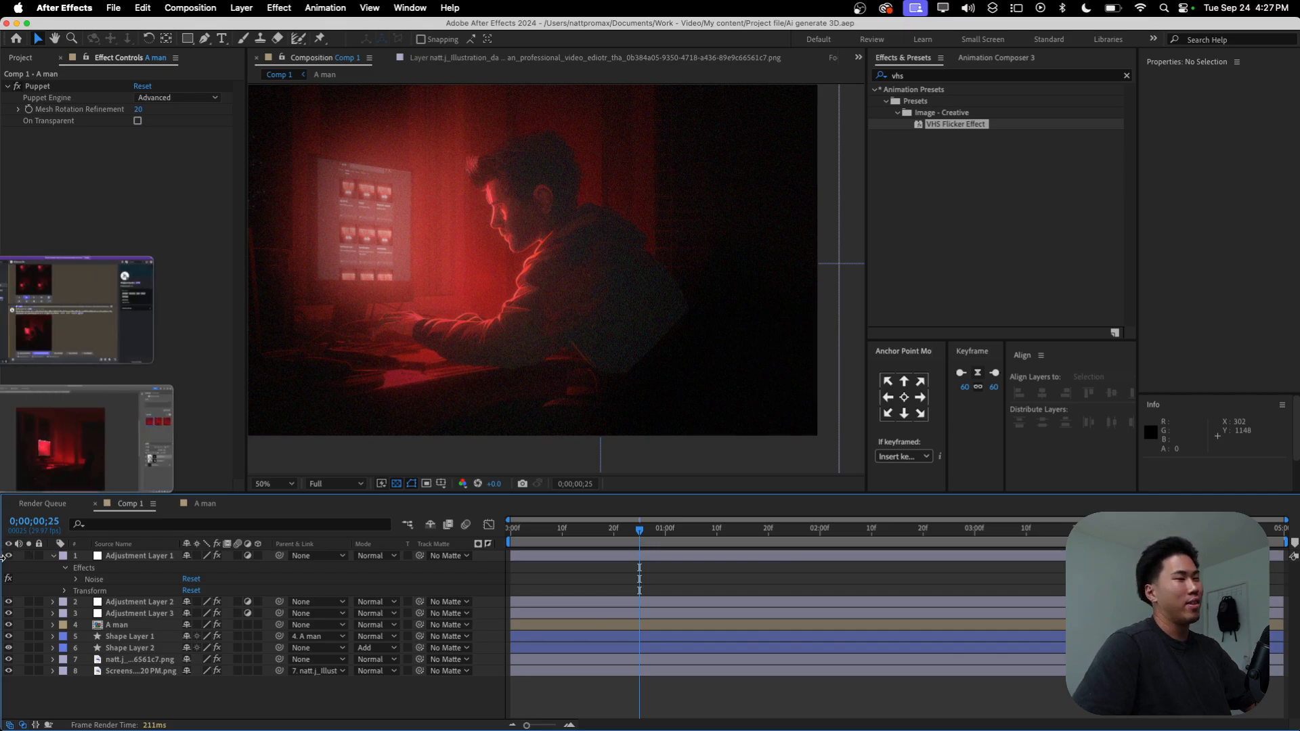
Step: Collapse Adjustment Layer 1's properties and replay the composition, checking the edge of the man's lower back
{"action": "left_click", "coordinate": [53, 560]}
{"action": "key", "text": "space"}
{"action": "key", "text": "space"}
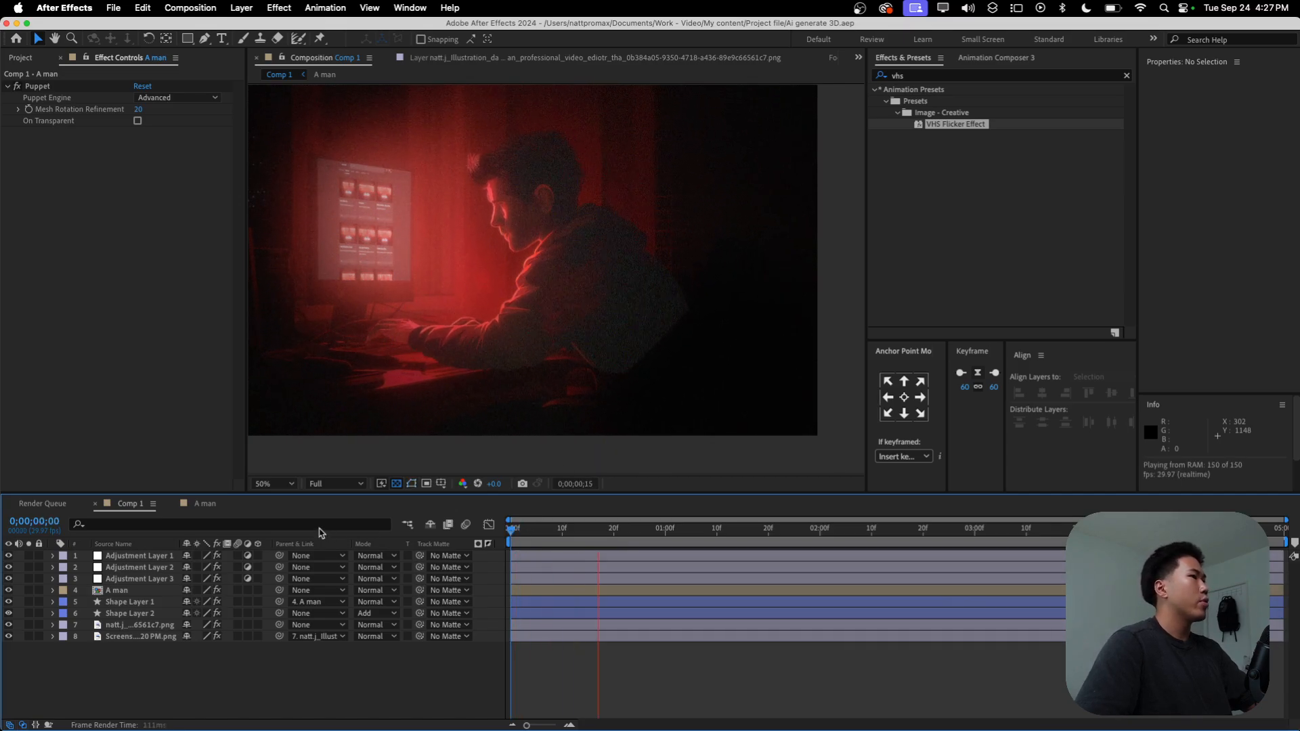
{"action": "key", "text": "space"}
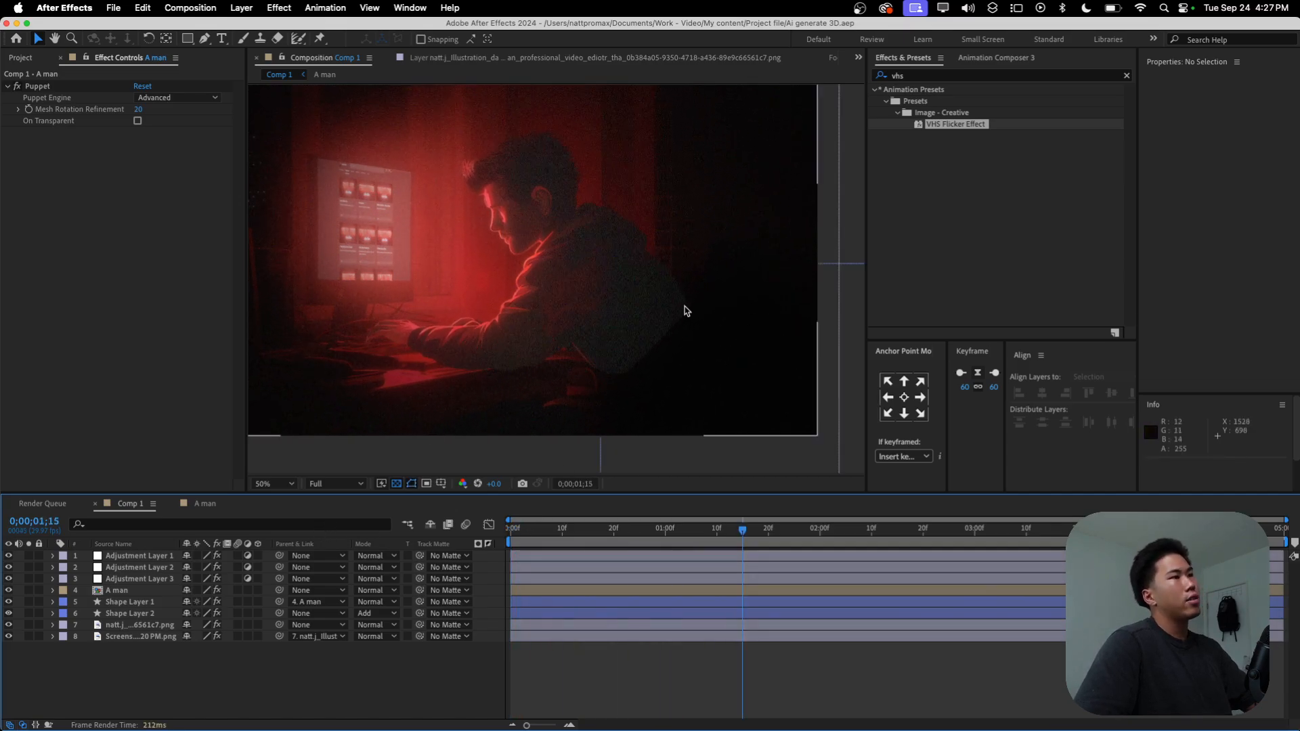
{"action": "key", "text": "Home"}
{"action": "key", "text": "space"}
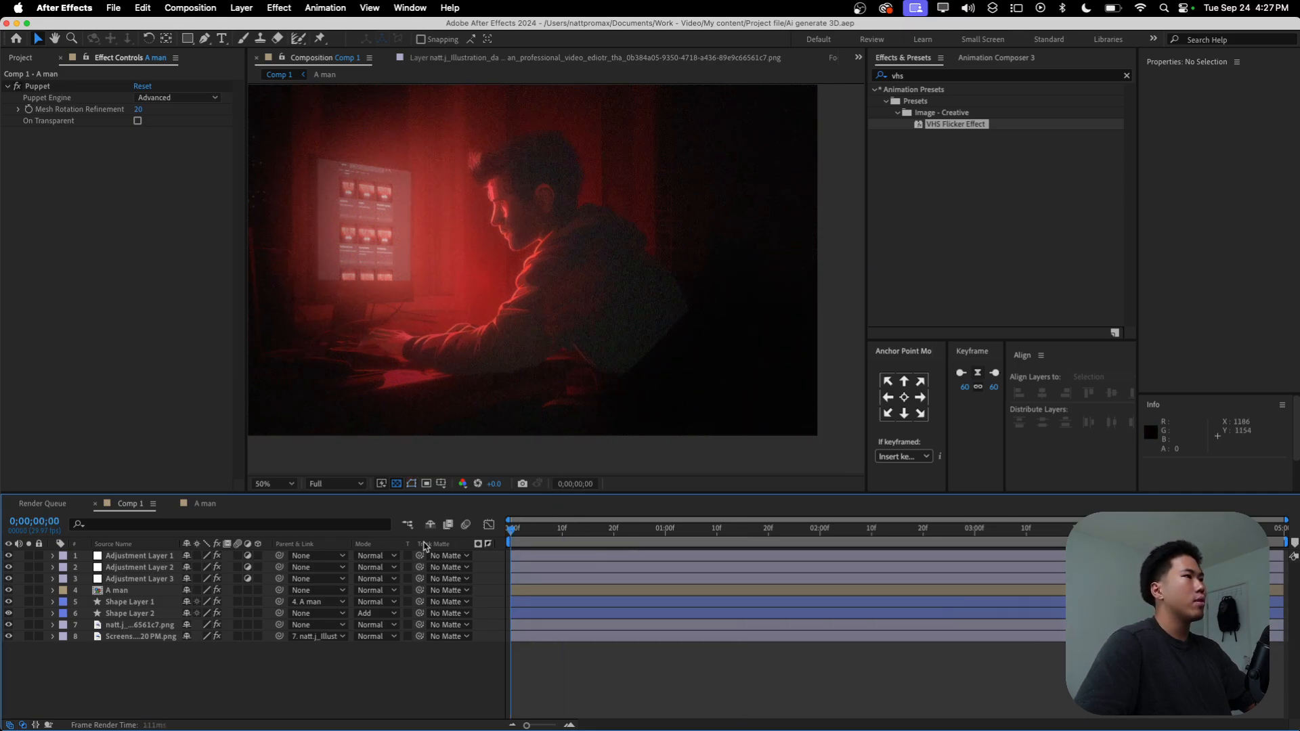
{"action": "key", "text": "space"}
{"action": "key", "text": "g"}
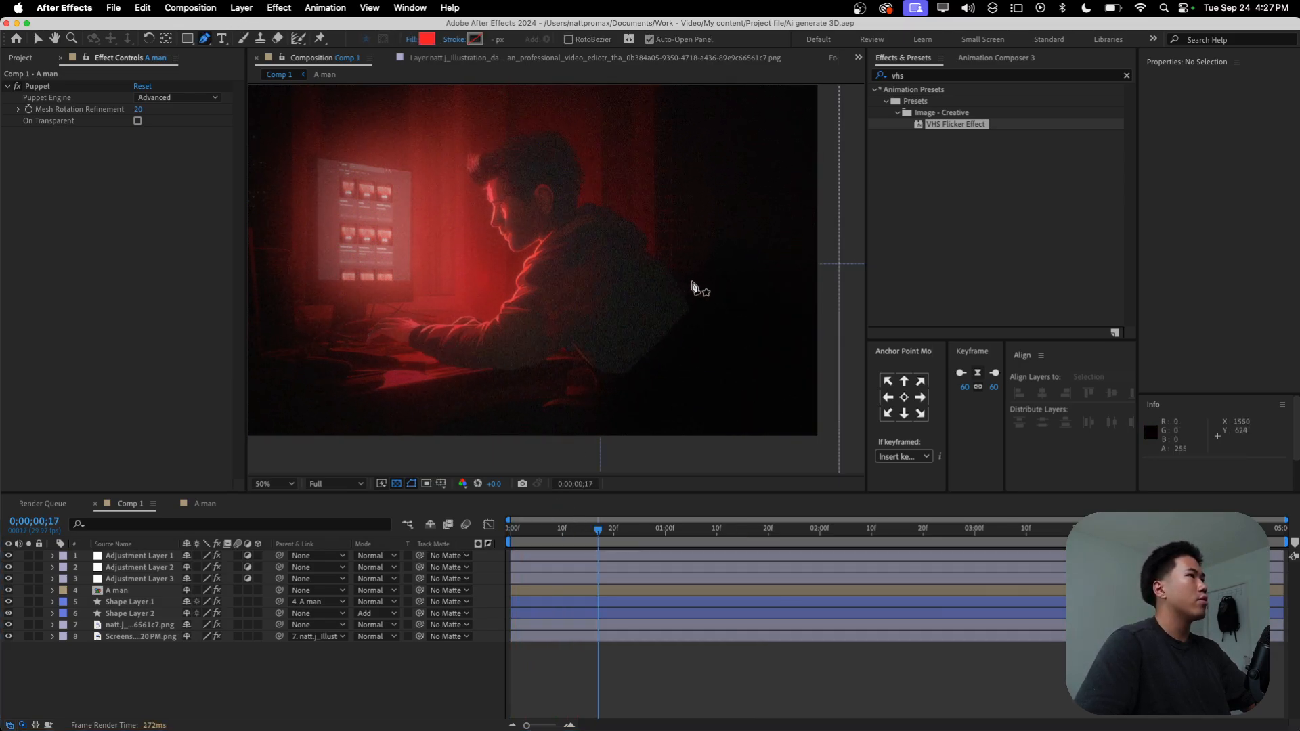
{"action": "left_click", "coordinate": [705, 291]}
{"action": "left_click", "coordinate": [615, 353]}
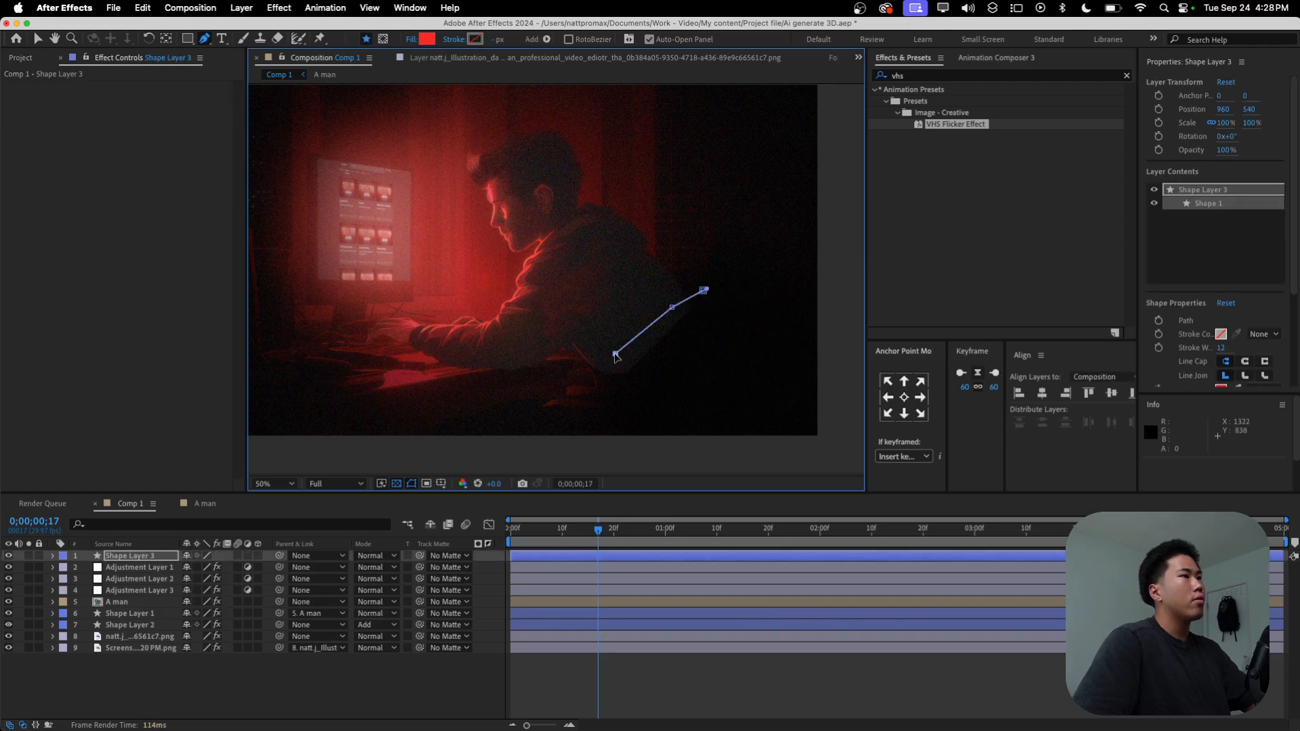
{"action": "key", "text": "super+z"}
{"action": "key", "text": "super+z"}
{"action": "key", "text": "super+z"}
{"action": "key", "text": "super+z"}
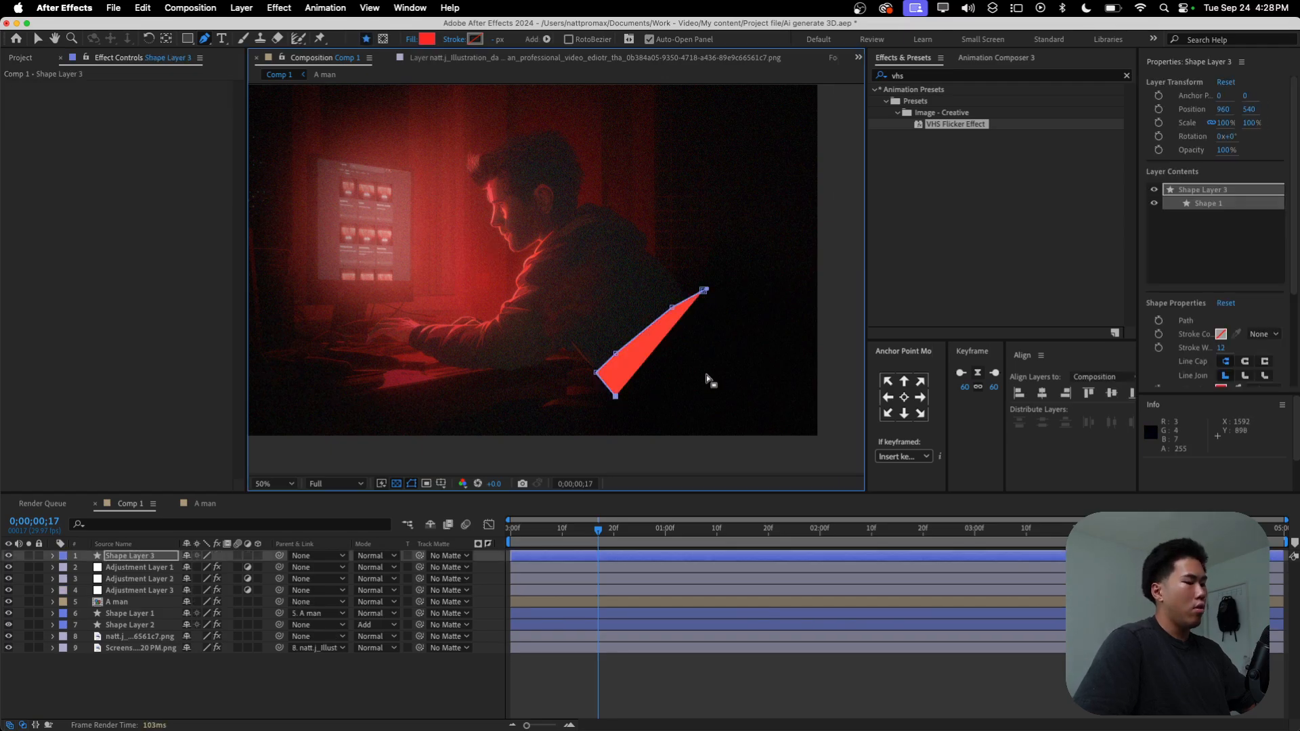
{"action": "key", "text": "super+z"}
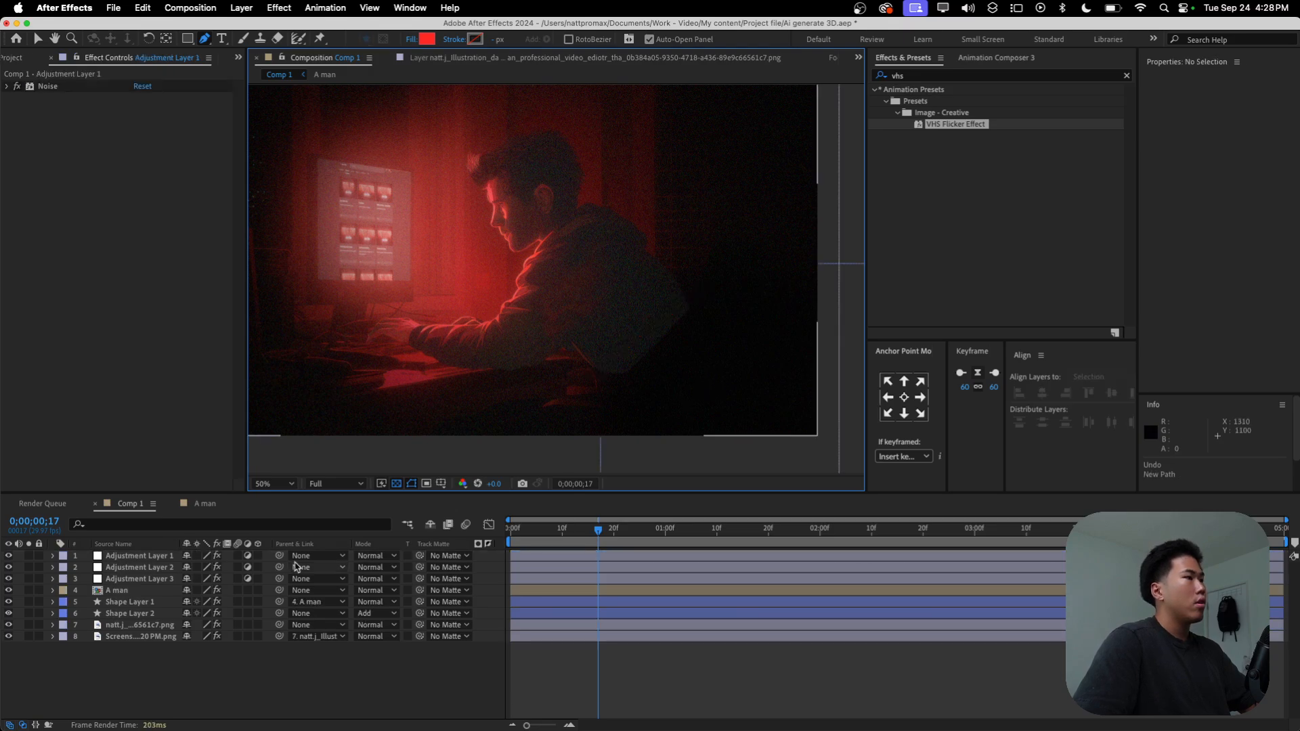
Step: Draw a closed seven-point mask on the A man layer around the hard edge of his lower back and invert it
{"action": "left_click", "coordinate": [148, 591]}
{"action": "left_click", "coordinate": [699, 291]}
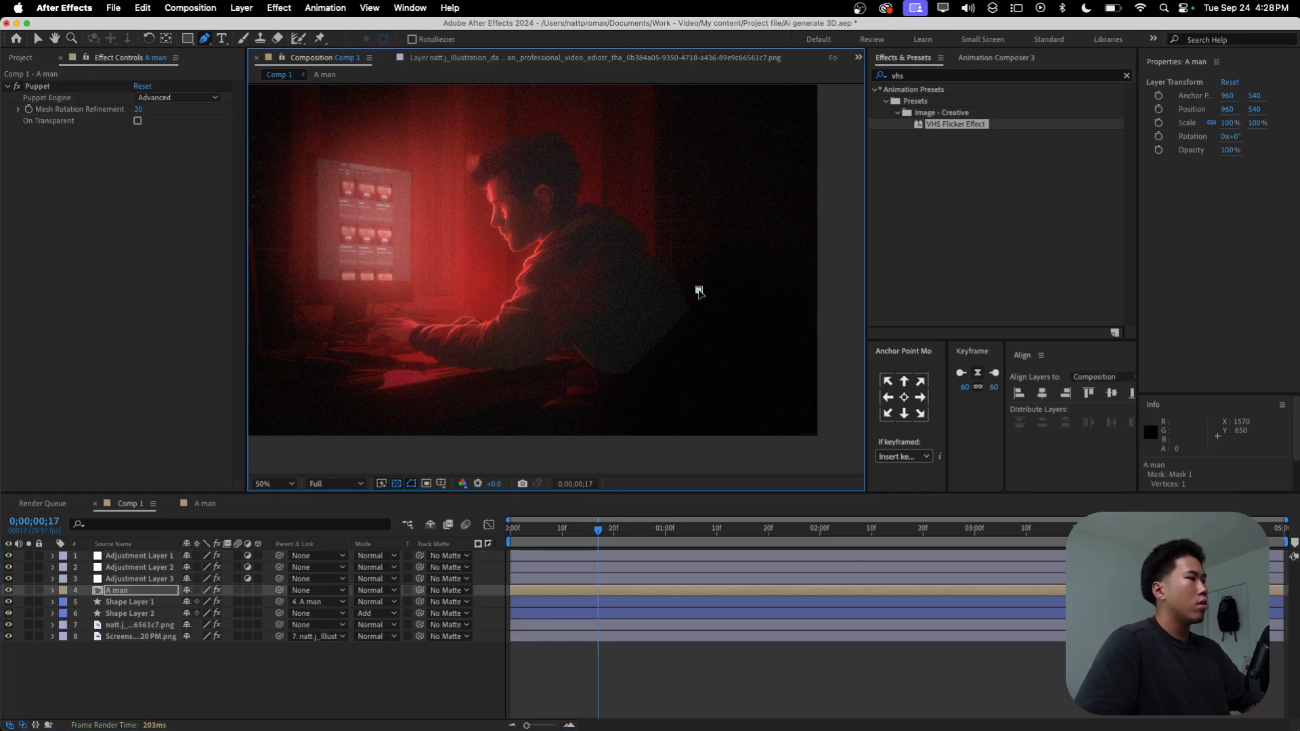
{"action": "left_click", "coordinate": [664, 318]}
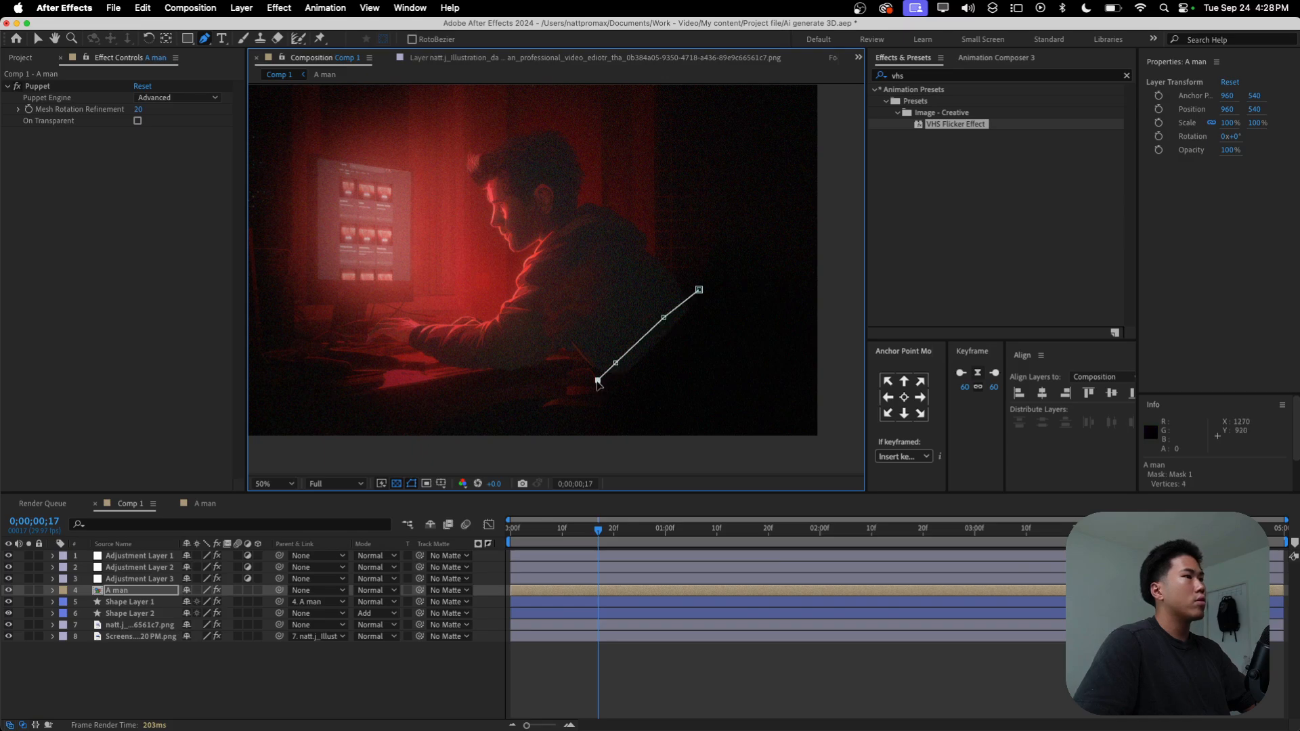
{"action": "left_click", "coordinate": [688, 393]}
{"action": "left_click", "coordinate": [735, 328]}
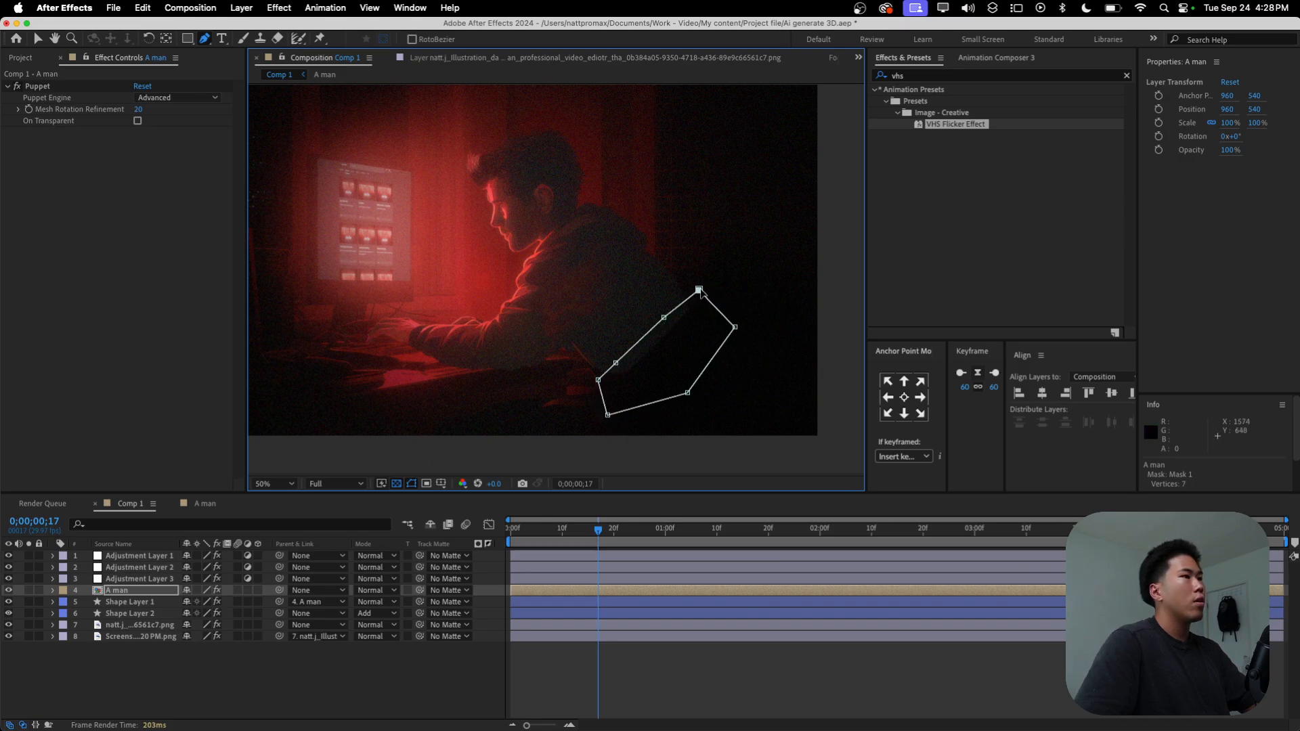
{"action": "left_click", "coordinate": [699, 291]}
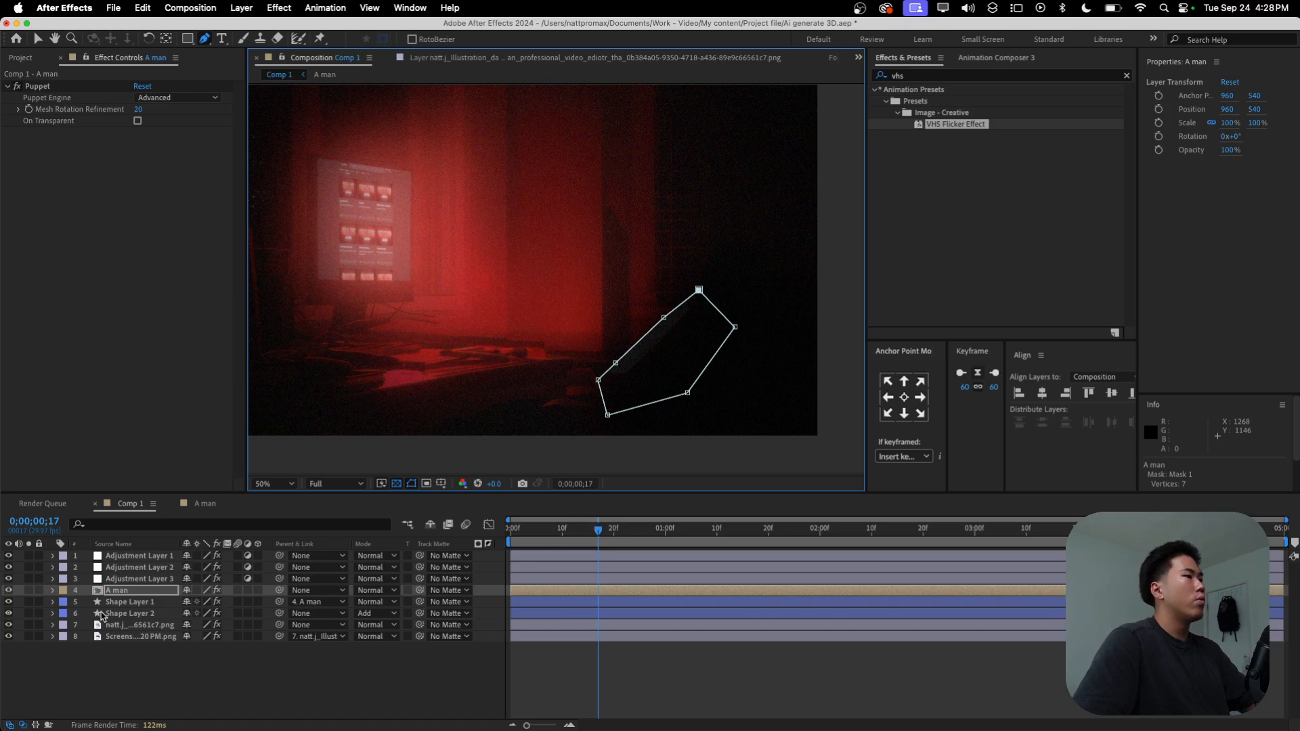
{"action": "left_click", "coordinate": [54, 591]}
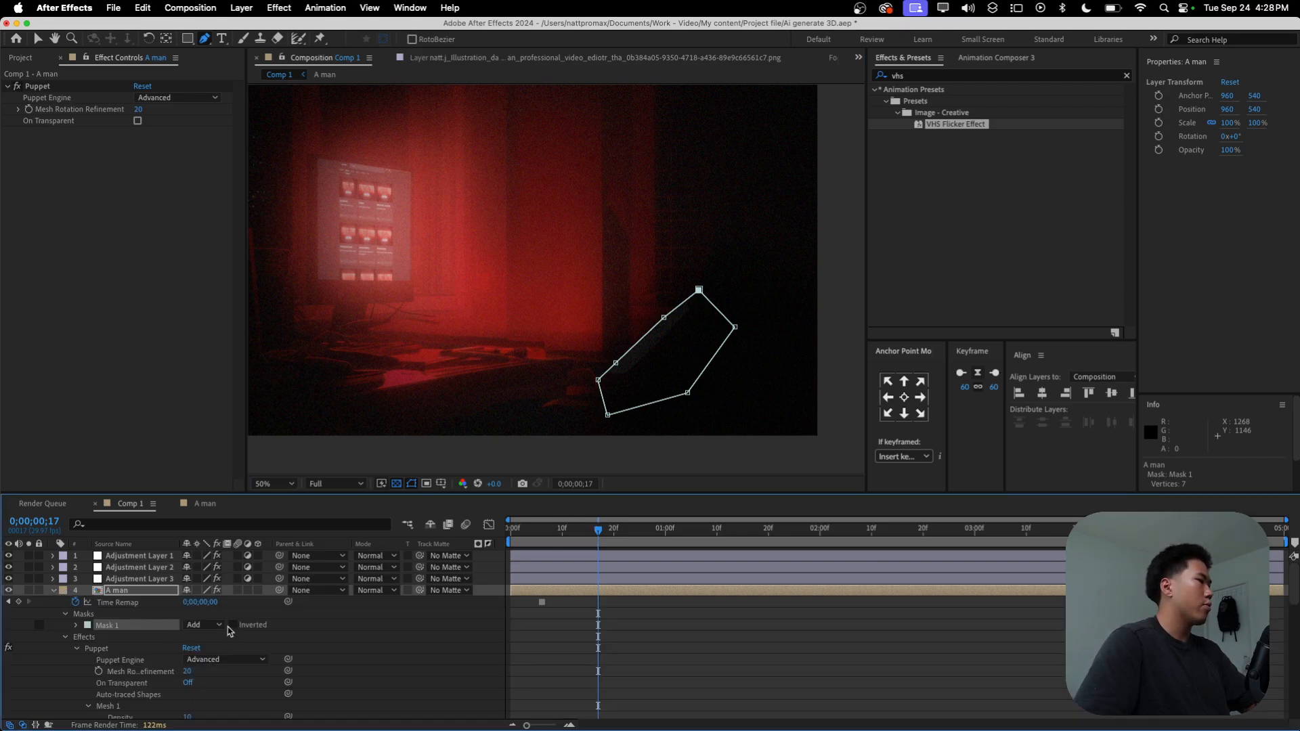
{"action": "left_click_drag", "start_coordinate": [617, 539], "coordinate": [737, 545]}
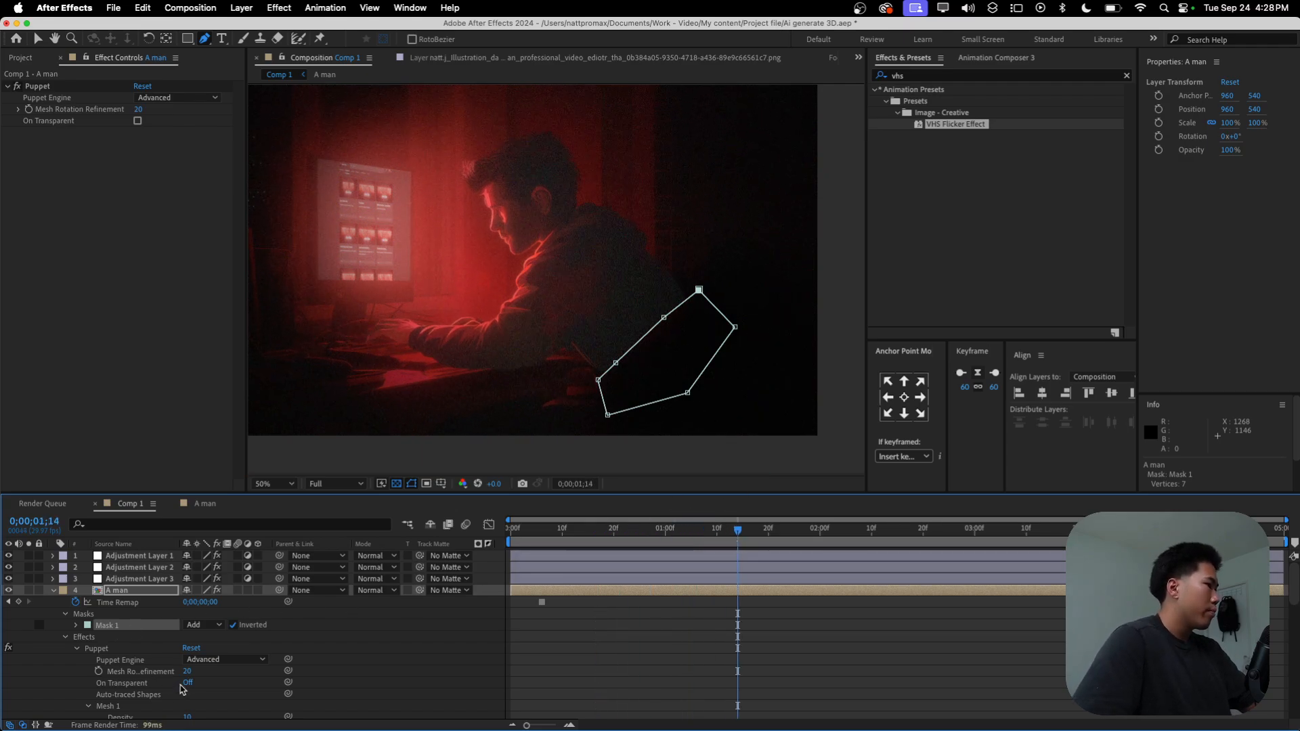
Step: Set the Mask Expansion of Mask 1 on the A man layer to 20 pixels
{"action": "scroll", "coordinate": [183, 689], "scroll_direction": "down", "scroll_amount": 10}
{"action": "scroll", "coordinate": [156, 670], "scroll_direction": "up", "scroll_amount": 10}
{"action": "scroll", "coordinate": [138, 651], "scroll_direction": "down", "scroll_amount": 5}
{"action": "scroll", "coordinate": [139, 652], "scroll_direction": "up", "scroll_amount": 6}
{"action": "left_click", "coordinate": [76, 605]}
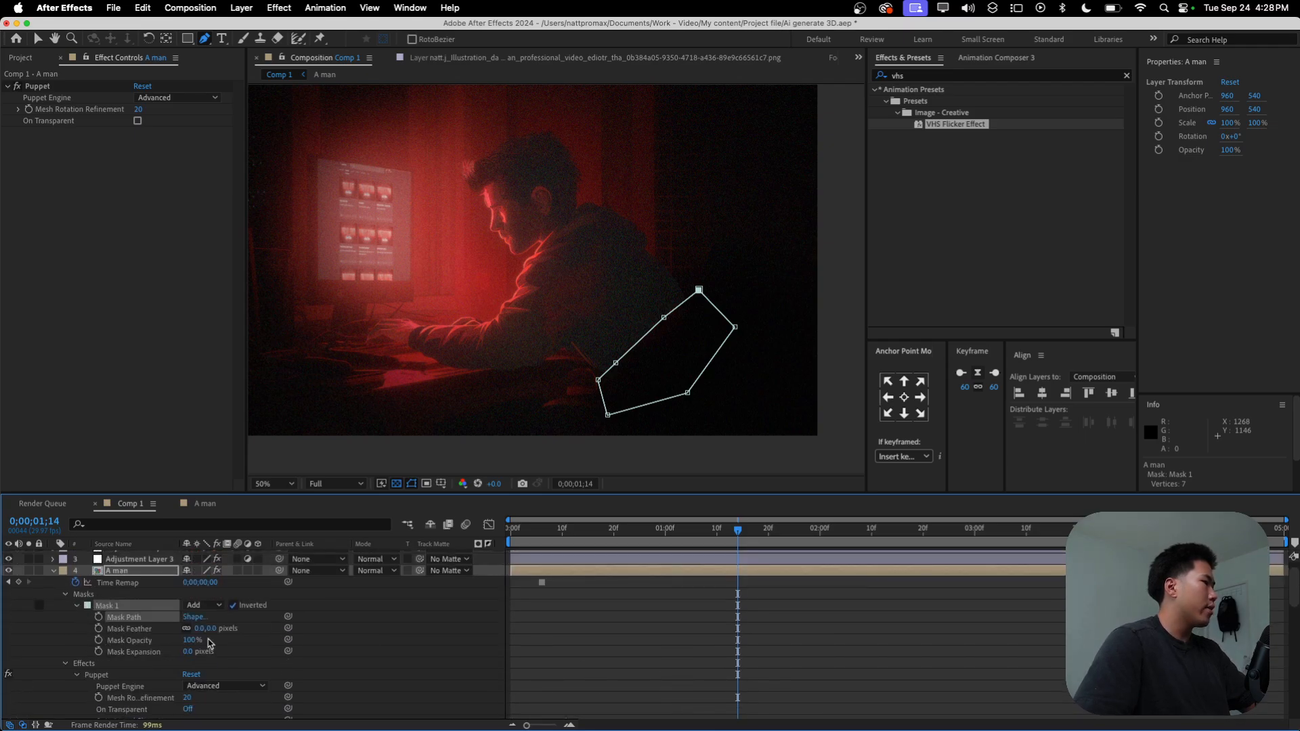
{"action": "left_click", "coordinate": [184, 652]}
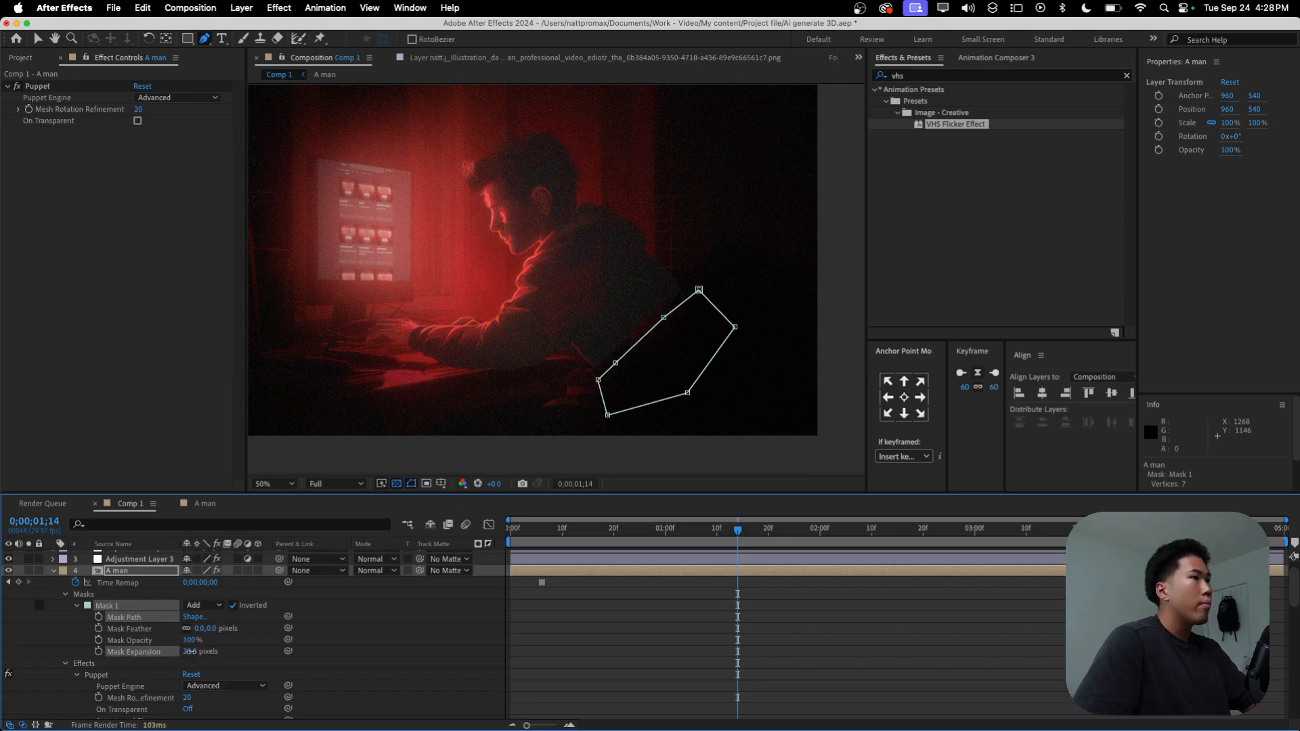
{"action": "left_click_drag", "start_coordinate": [184, 652], "coordinate": [195, 652]}
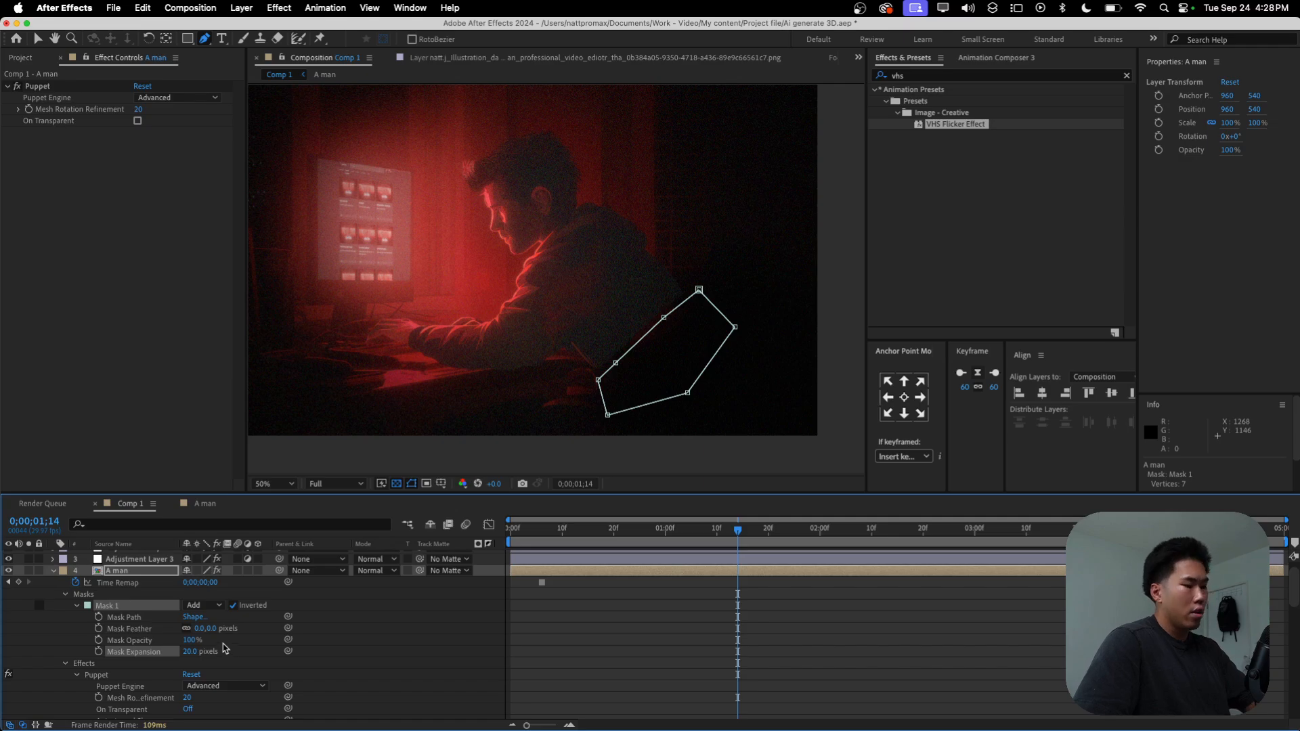
Step: Hide the mask outline and set the Mask Feather of Mask 1 to 110 pixels
{"action": "key", "text": "shift+super+h"}
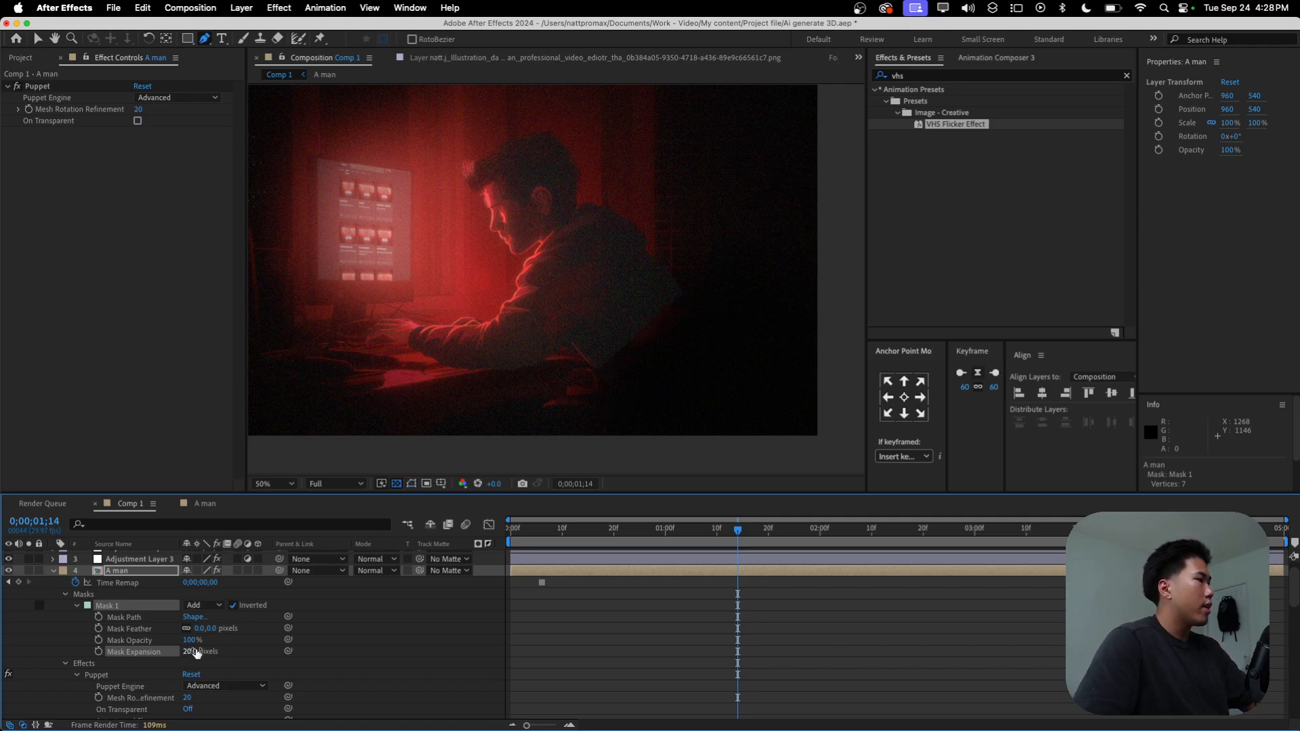
{"action": "left_click", "coordinate": [253, 634]}
{"action": "left_click_drag", "start_coordinate": [213, 629], "coordinate": [221, 630]}
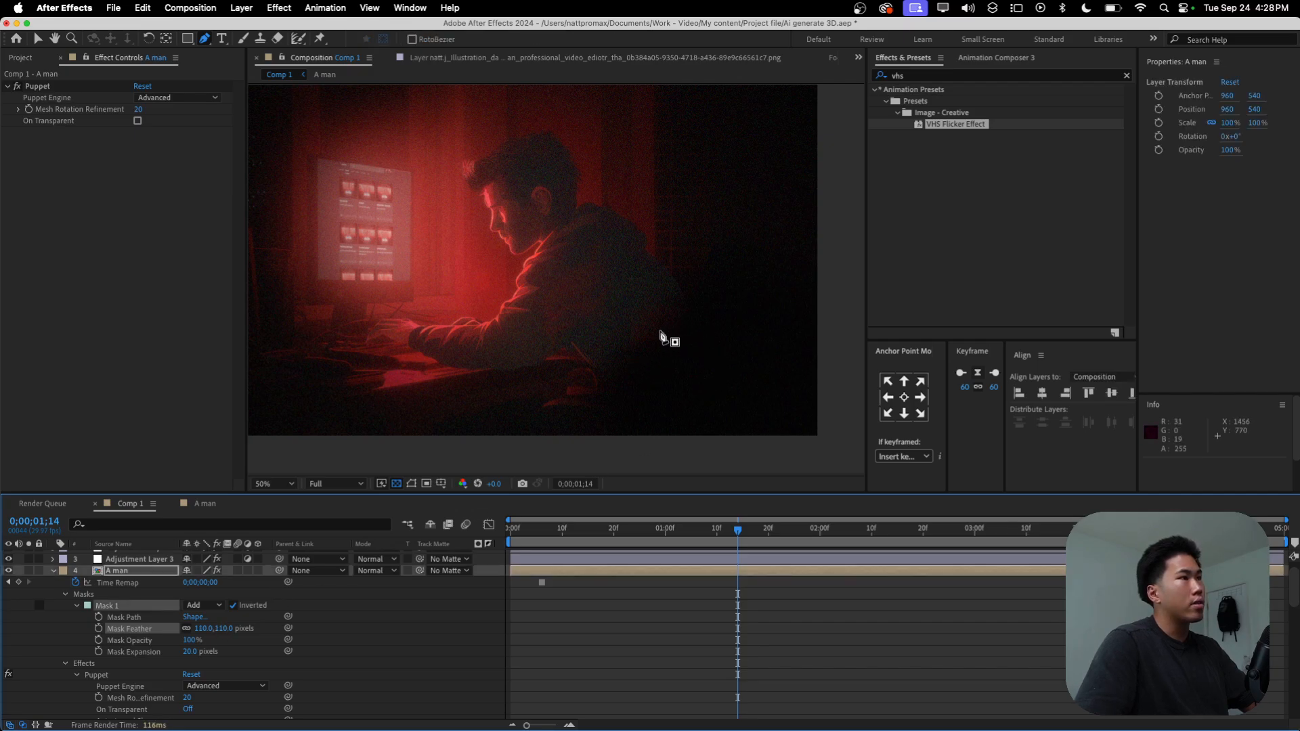
Step: Collapse the A man layer and preview the softened back edge from the start of the composition
{"action": "key", "text": "v"}
{"action": "left_click", "coordinate": [172, 519]}
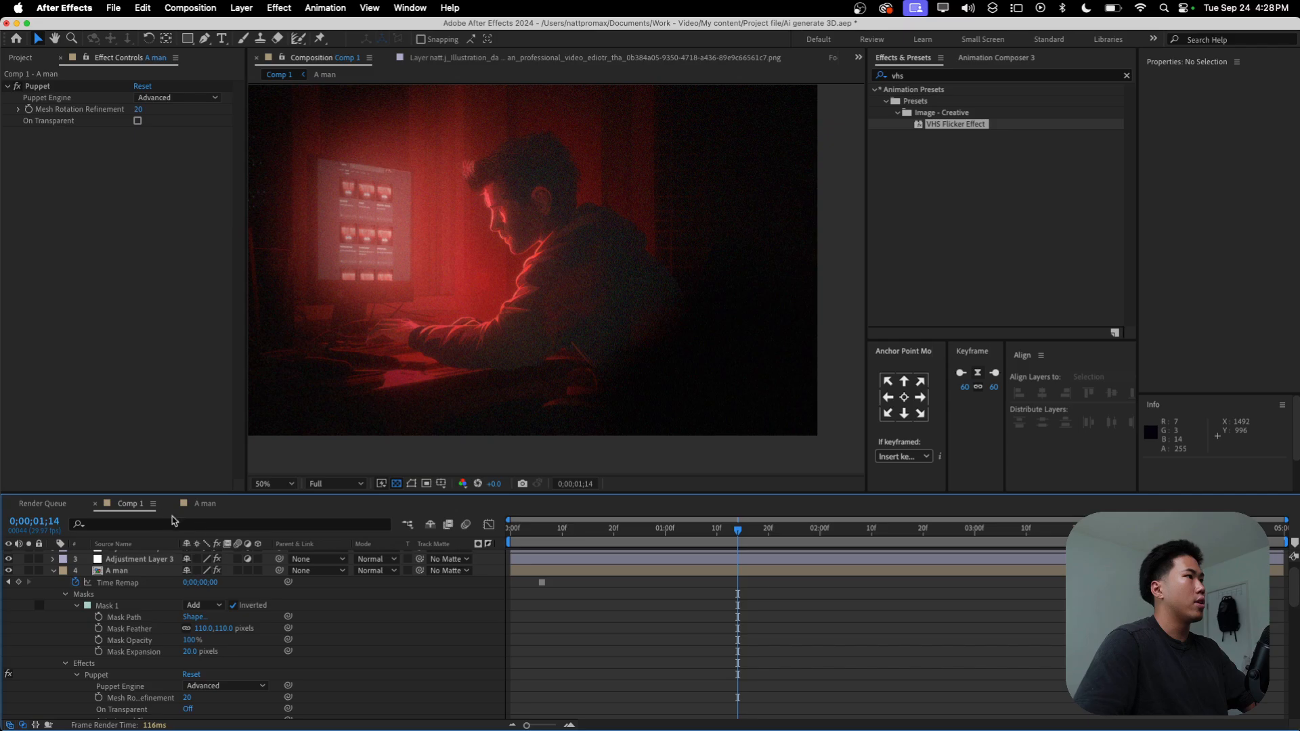
{"action": "left_click", "coordinate": [51, 573]}
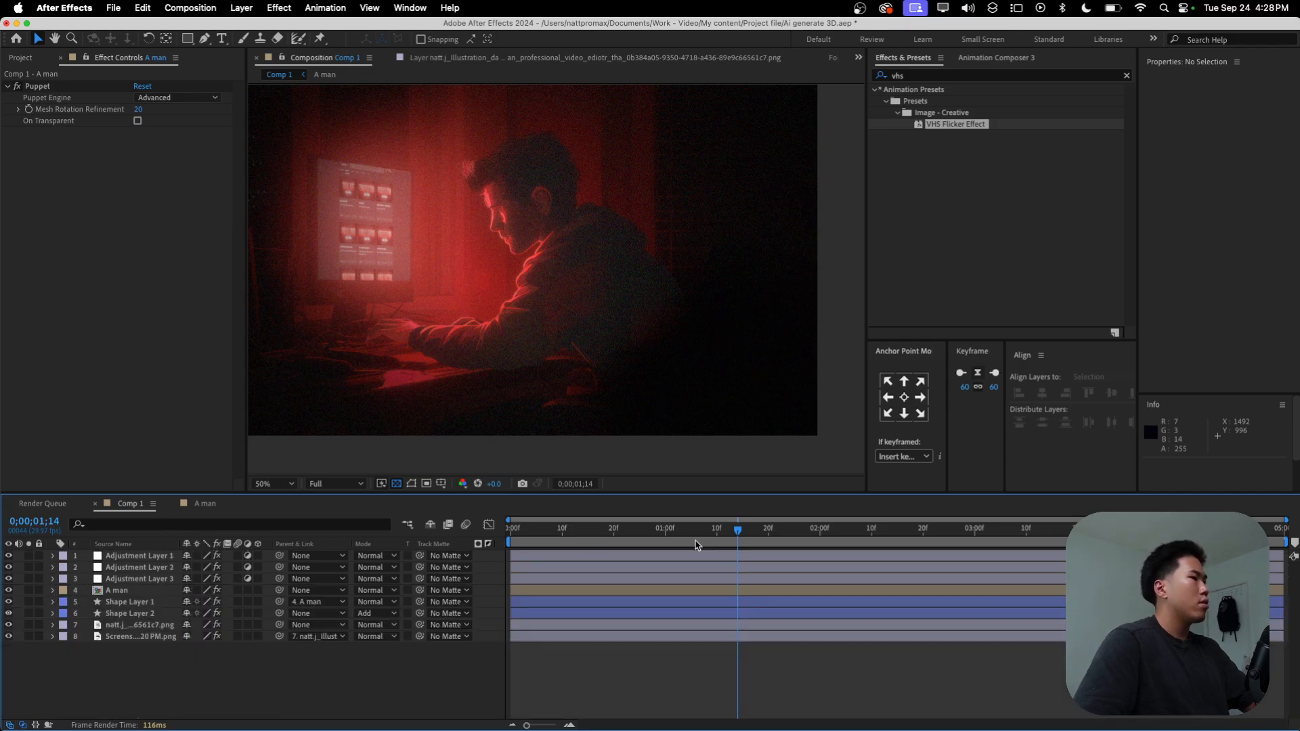
{"action": "key", "text": "Home"}
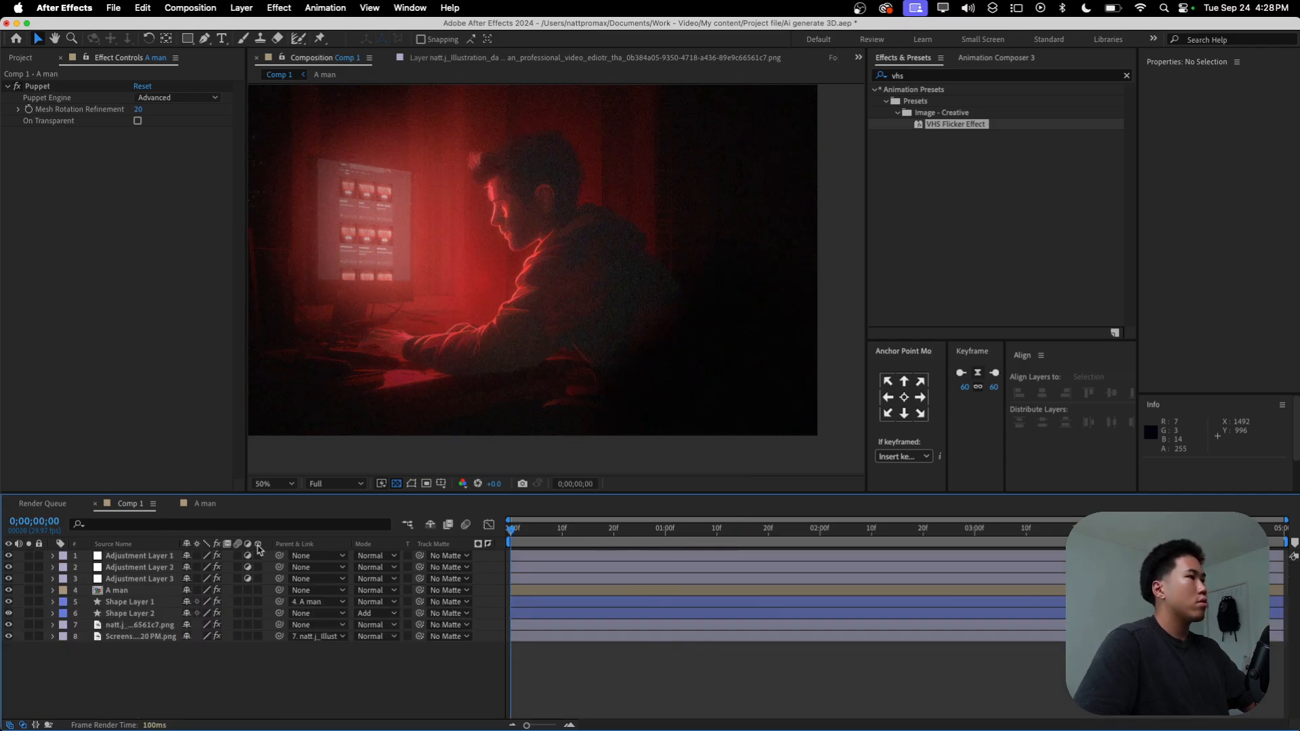
{"action": "key", "text": "space"}
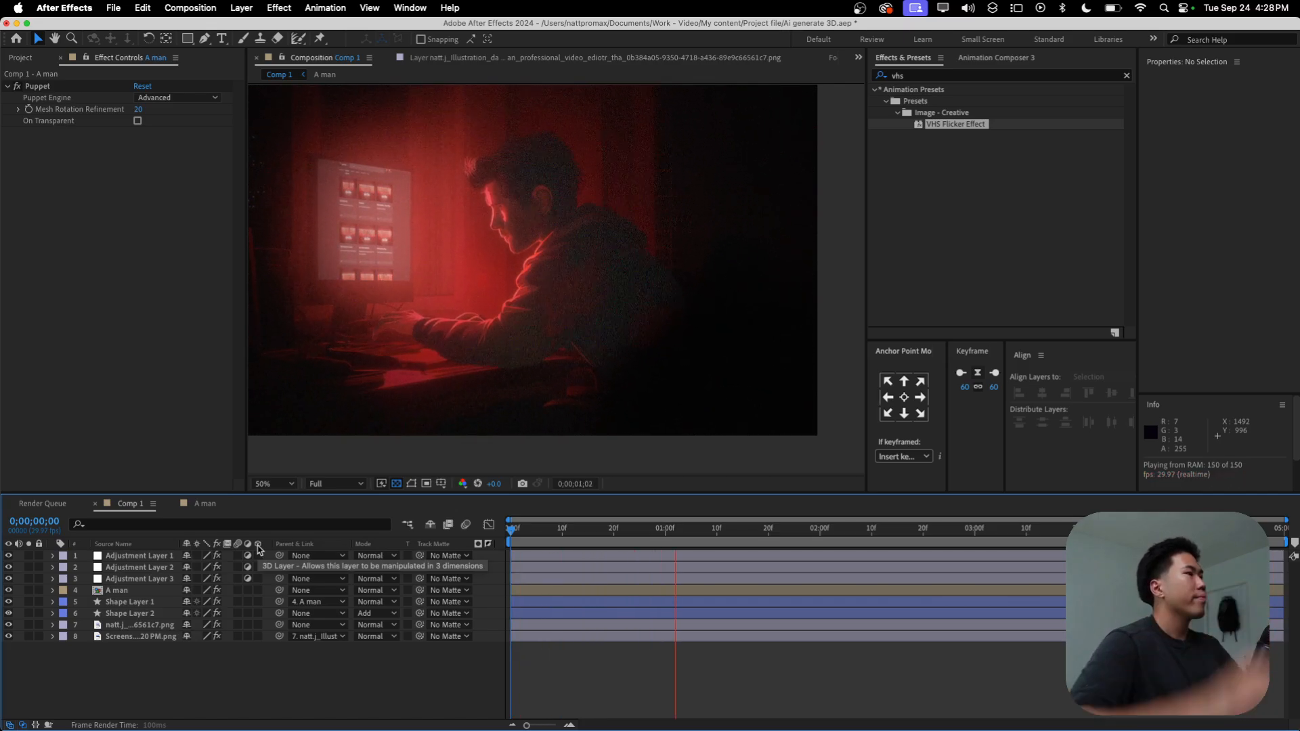
{"action": "key", "text": "space"}
Step: Set the composition view's magnification to Fit up to 100% and save the project
{"action": "left_click", "coordinate": [276, 484]}
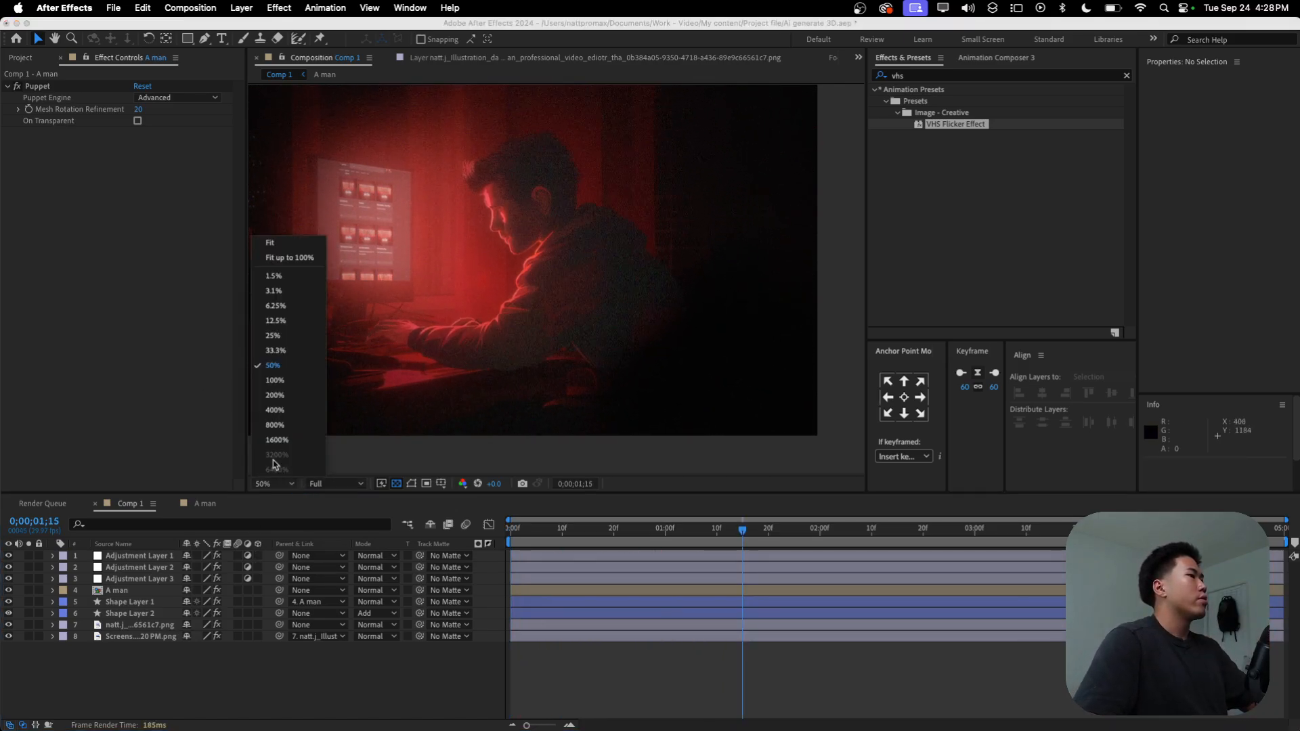
{"action": "left_click", "coordinate": [296, 252]}
{"action": "key", "text": "super+s"}
{"action": "left_click", "coordinate": [195, 693]}
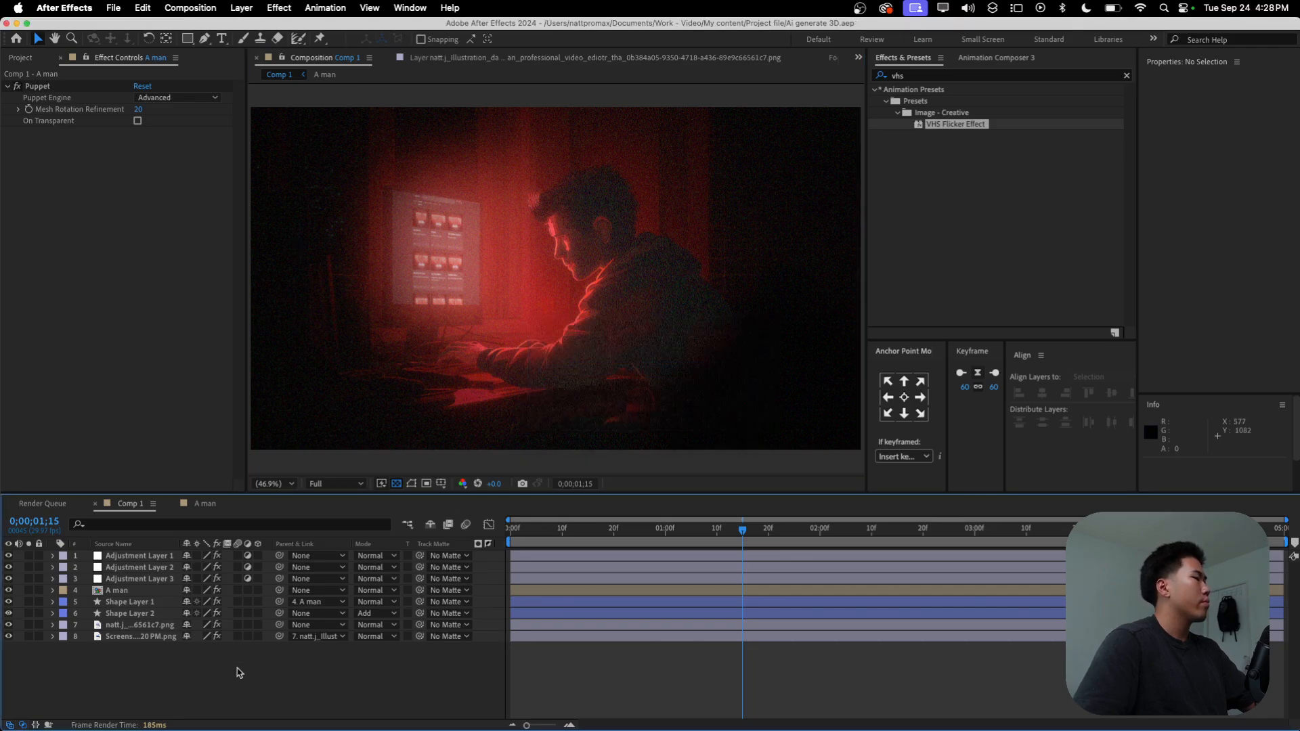
Step: Return to the start of the composition and make the screenshot and background illustration layers 3D
{"action": "left_click", "coordinate": [509, 534]}
{"action": "left_click_drag", "start_coordinate": [513, 535], "coordinate": [184, 566]}
{"action": "left_click", "coordinate": [118, 637]}
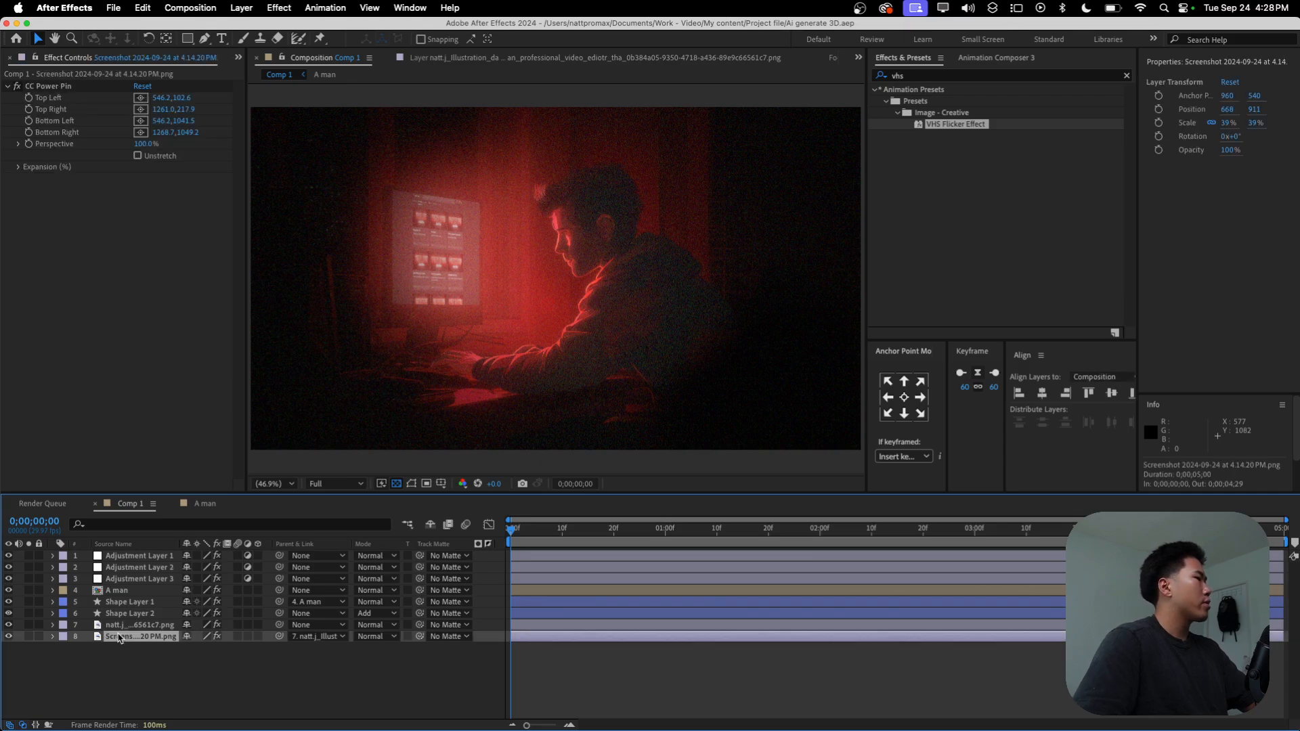
{"action": "left_click", "coordinate": [140, 626], "text": "shift"}
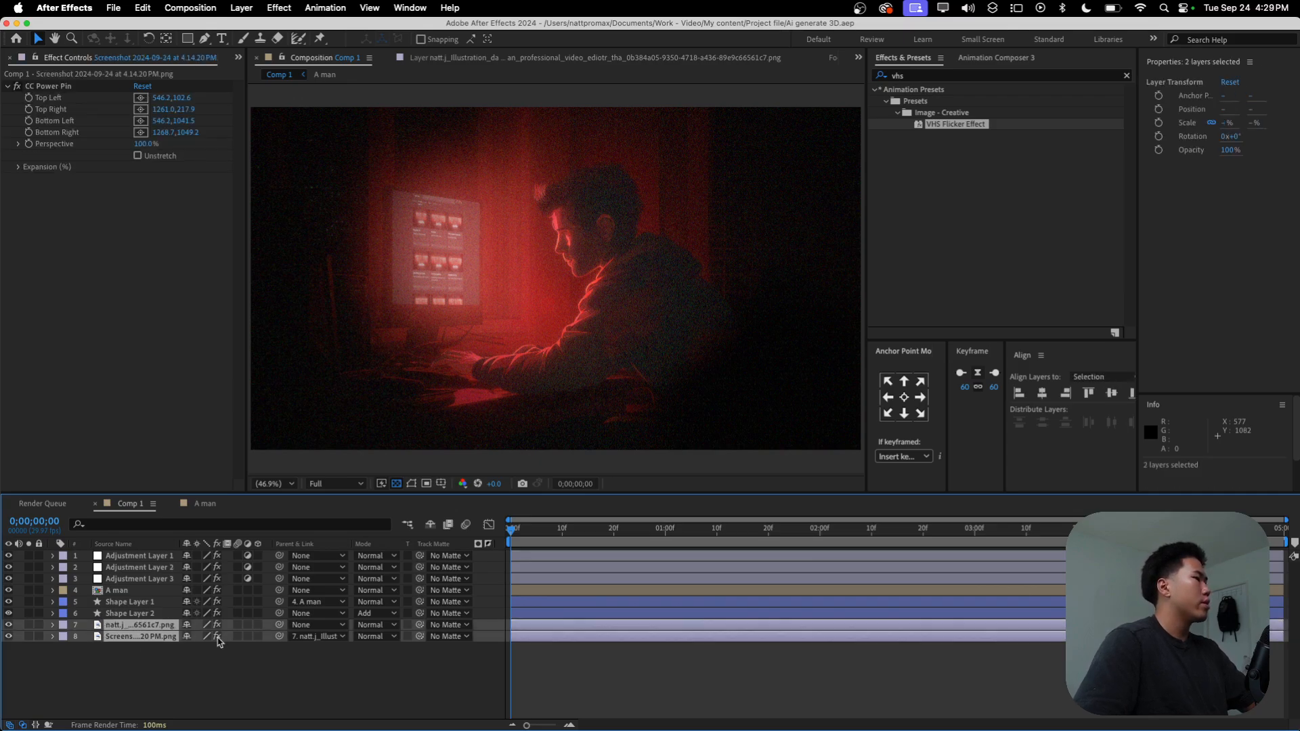
{"action": "left_click", "coordinate": [257, 625]}
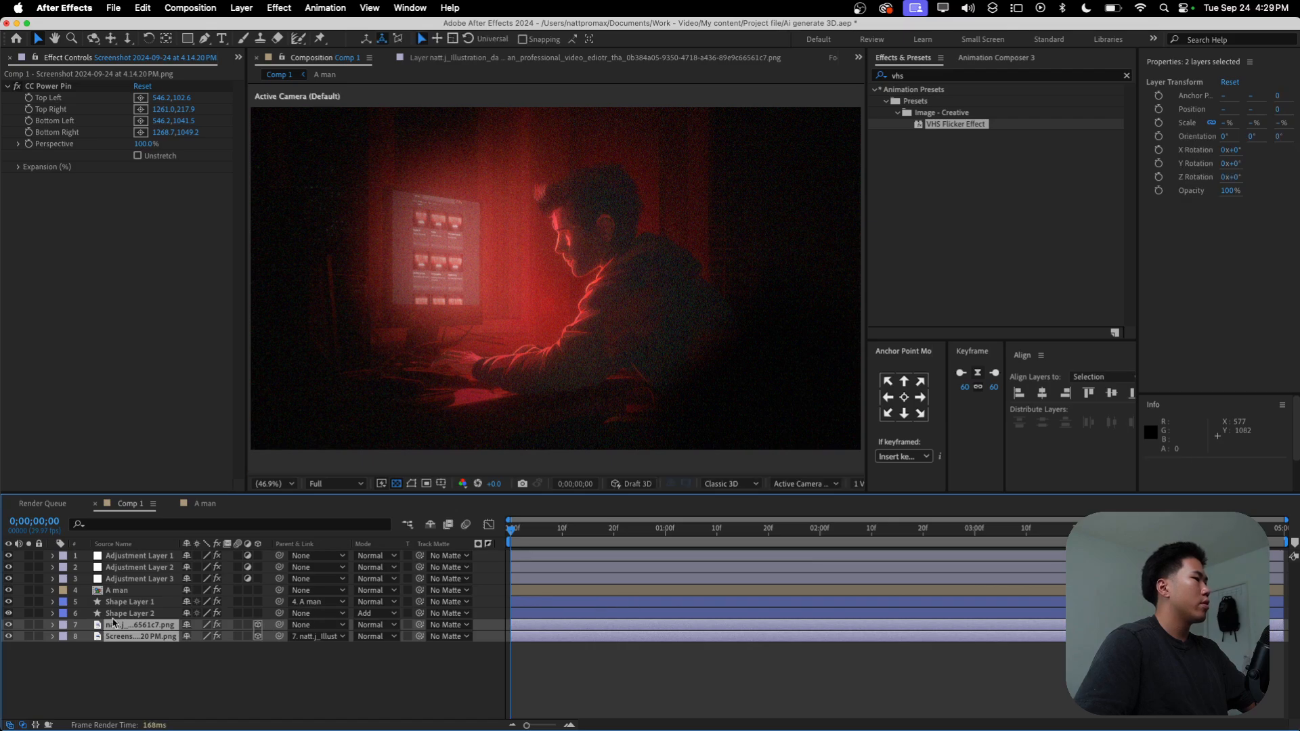
Step: Make Shape Layer 2, Shape Layer 1 and the A man layer 3D
{"action": "left_click", "coordinate": [126, 615]}
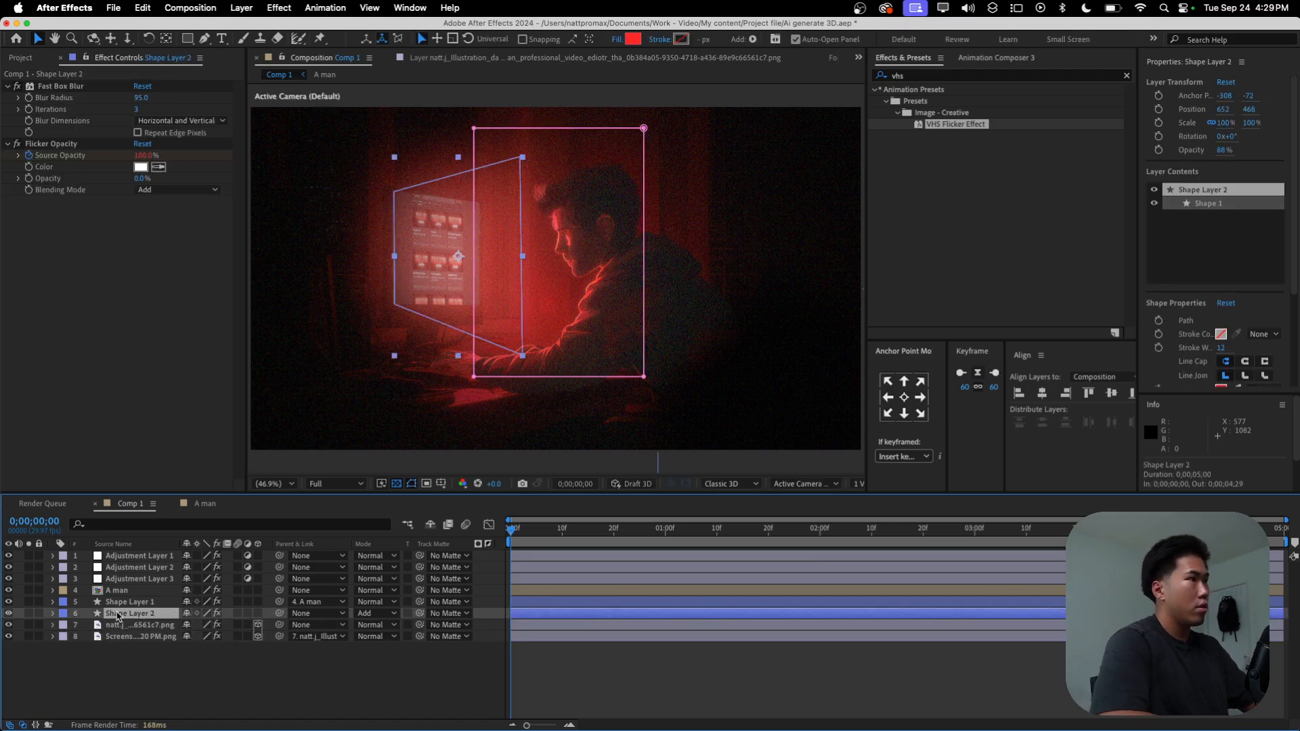
{"action": "left_click", "coordinate": [257, 613]}
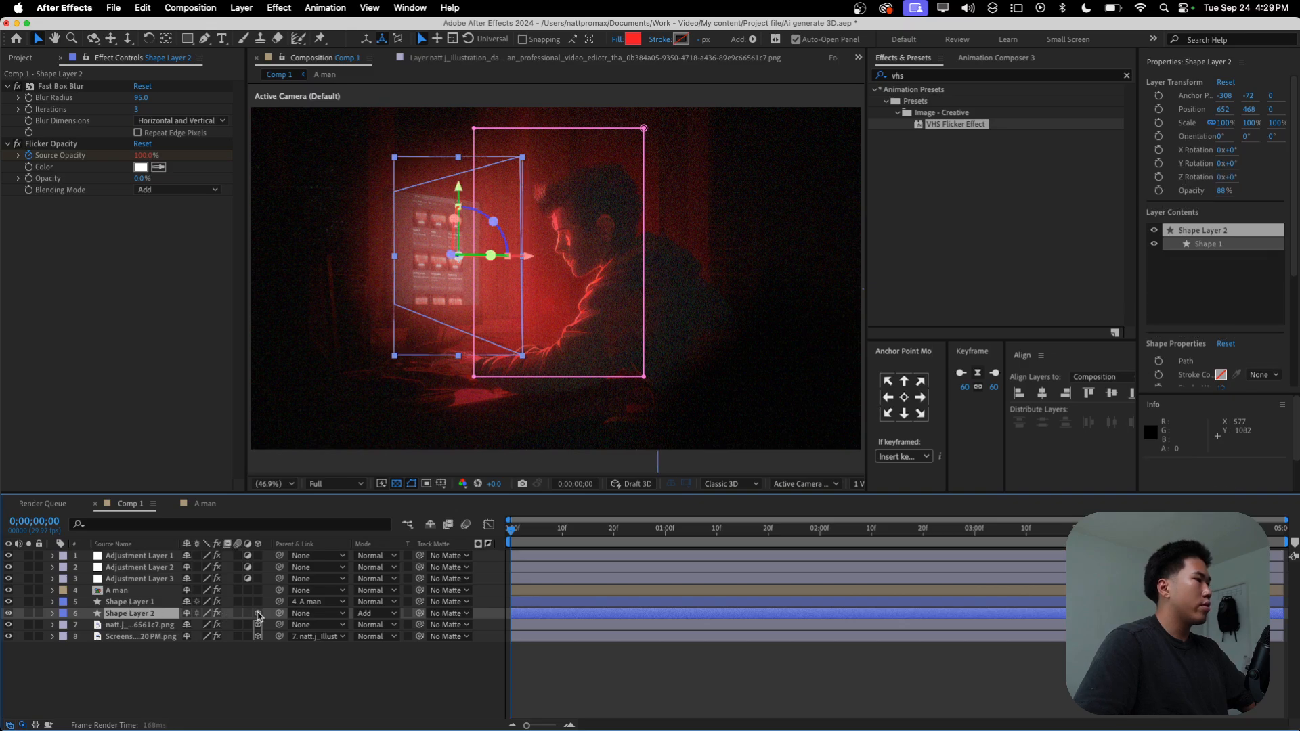
{"action": "left_click", "coordinate": [132, 603]}
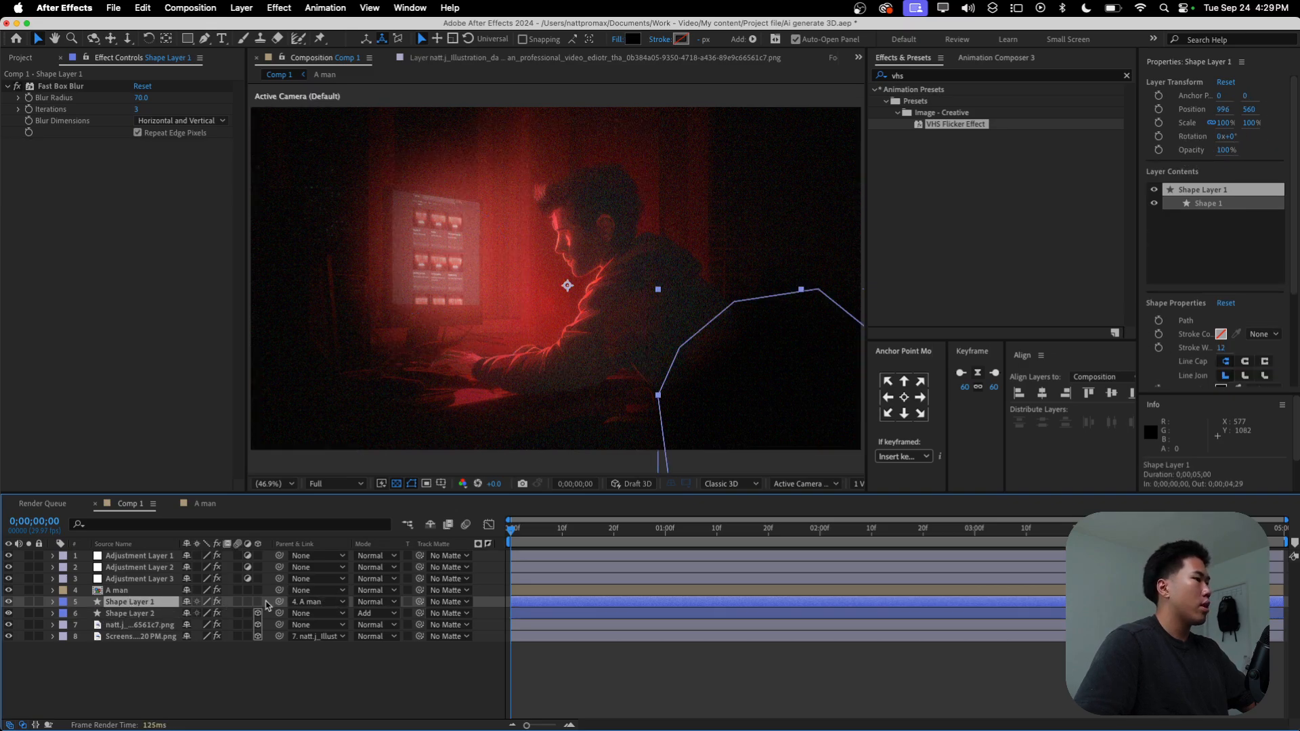
{"action": "left_click", "coordinate": [257, 603]}
{"action": "left_click", "coordinate": [129, 590]}
{"action": "left_click", "coordinate": [257, 591]}
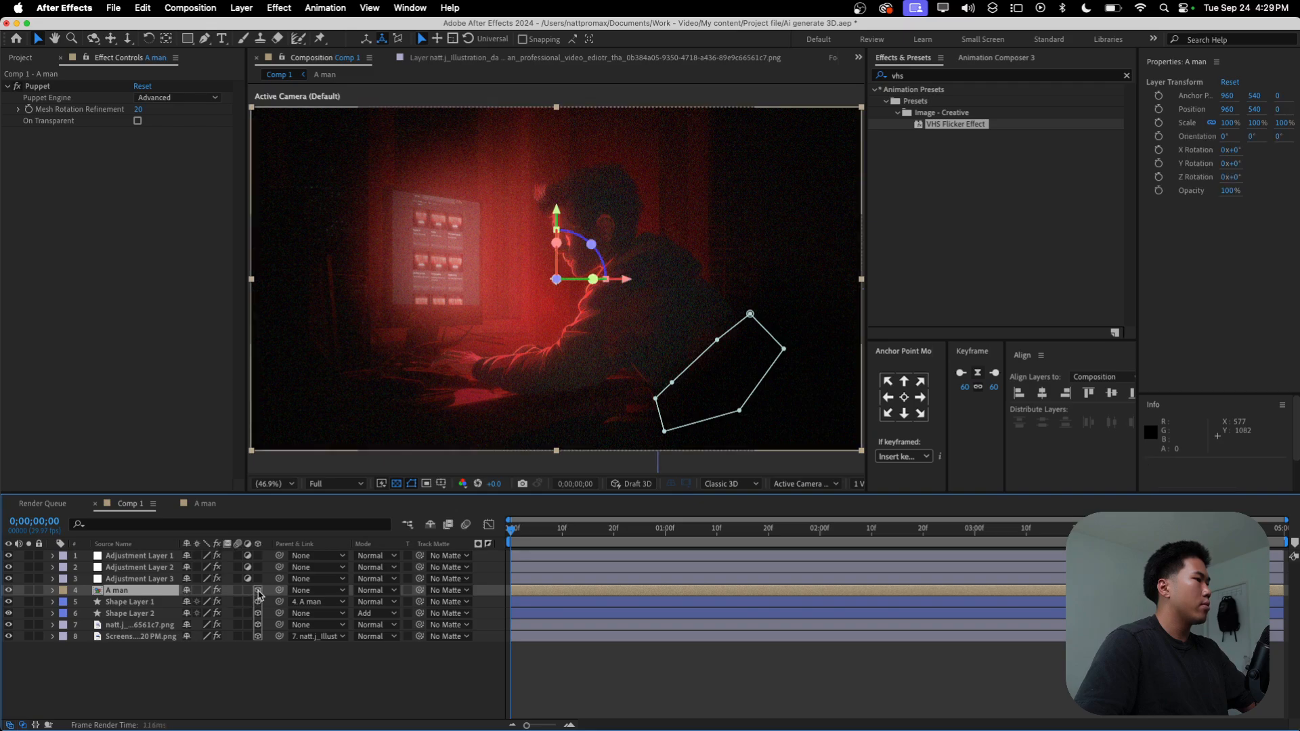
Step: Create a two-node camera with the 50mm preset and place it in the layer stack directly below Adjustment Layer 3
{"action": "left_click", "coordinate": [279, 657]}
{"action": "right_click", "coordinate": [228, 664]}
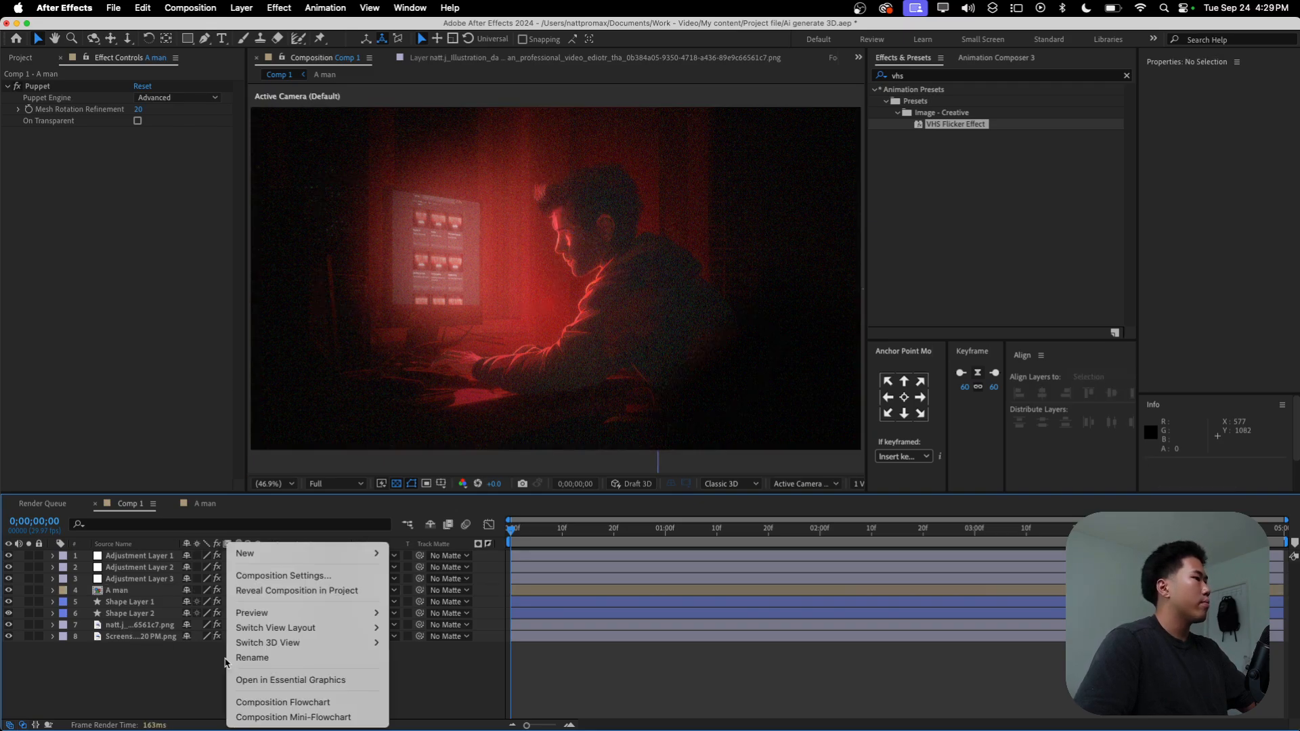
{"action": "mouse_move", "coordinate": [339, 553]}
{"action": "left_click", "coordinate": [420, 620]}
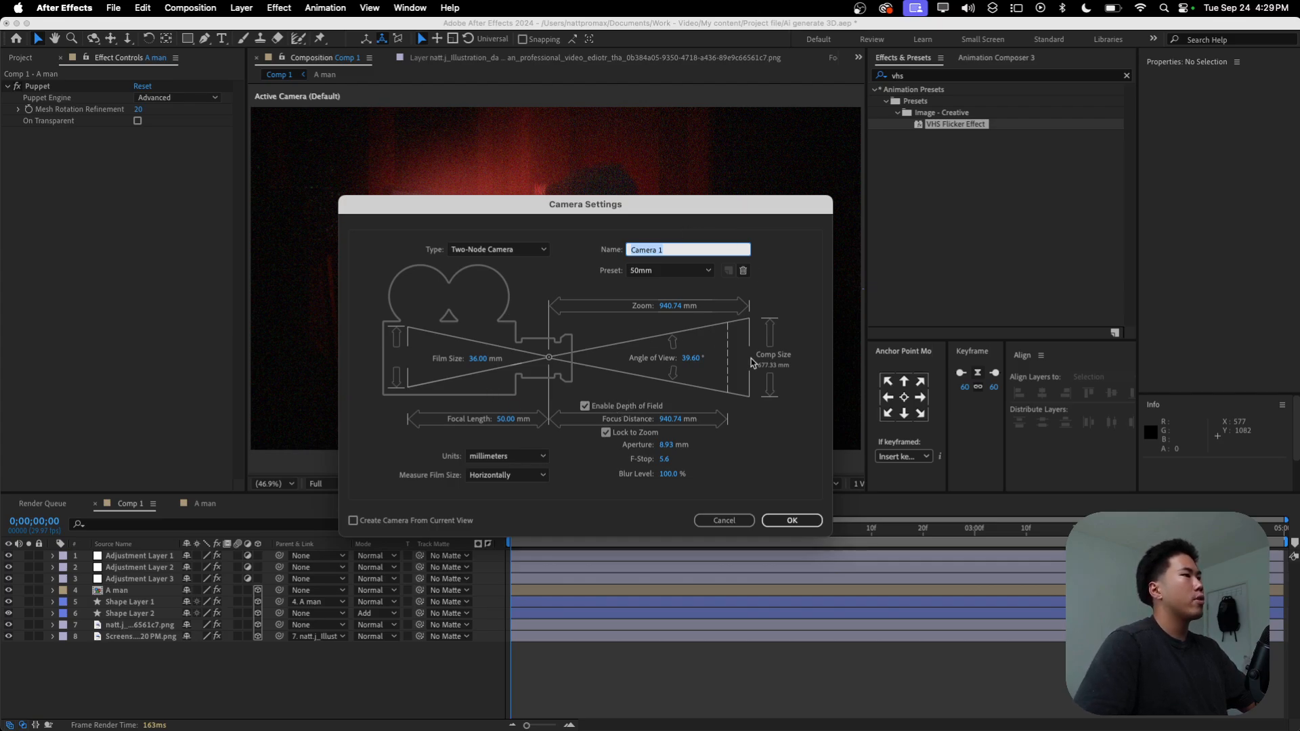
{"action": "left_click", "coordinate": [789, 521]}
{"action": "left_click_drag", "start_coordinate": [145, 562], "coordinate": [145, 587]}
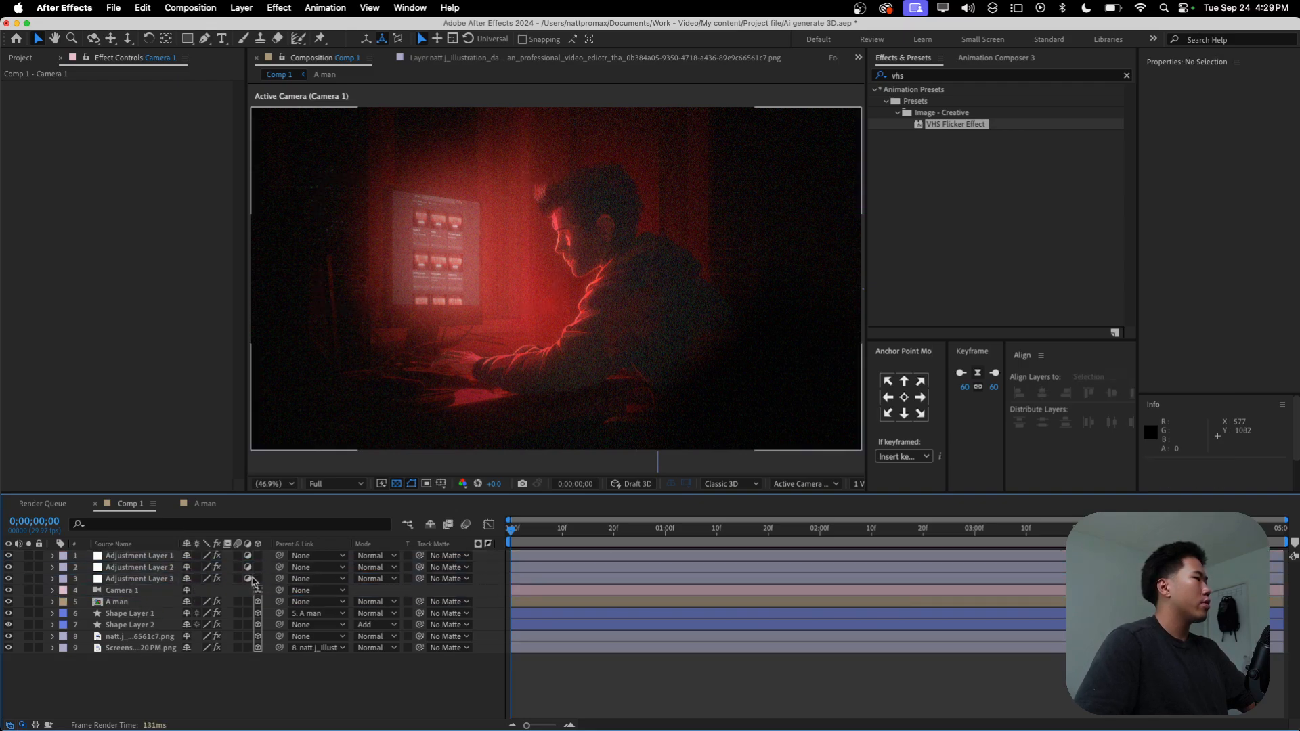
Step: Switch the composition viewer to a two-view layout to see the camera beside the active camera image
{"action": "left_click", "coordinate": [139, 590]}
{"action": "left_click", "coordinate": [858, 485]}
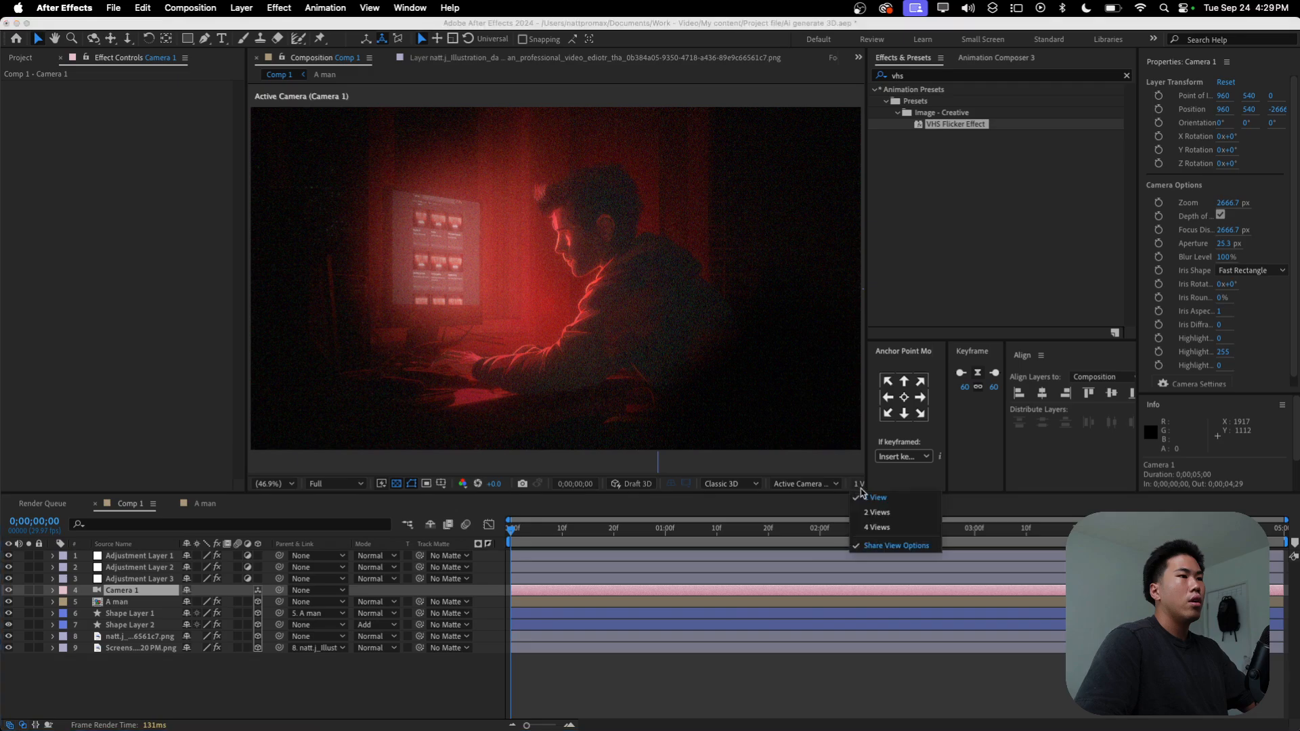
{"action": "left_click", "coordinate": [881, 514]}
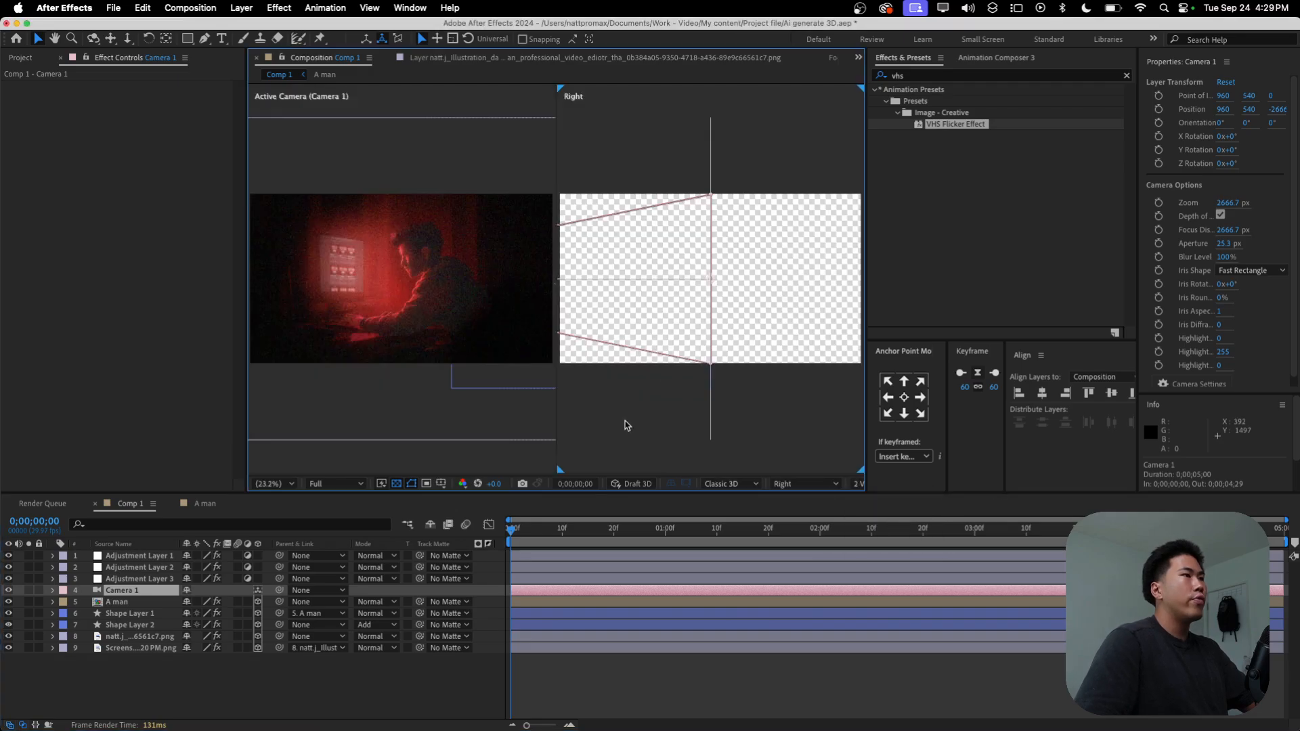
{"action": "left_click", "coordinate": [780, 371]}
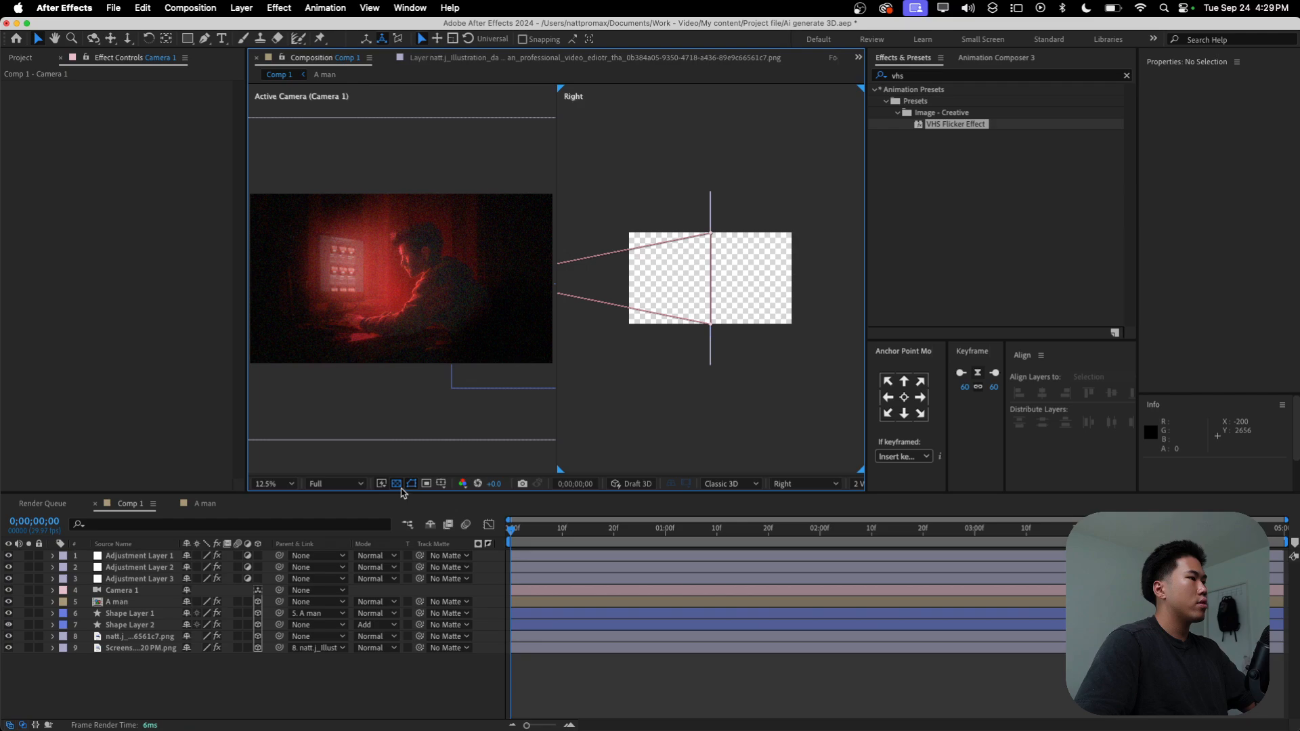
Step: Turn off the transparency grid in the second view and set that view to Top
{"action": "left_click", "coordinate": [397, 485]}
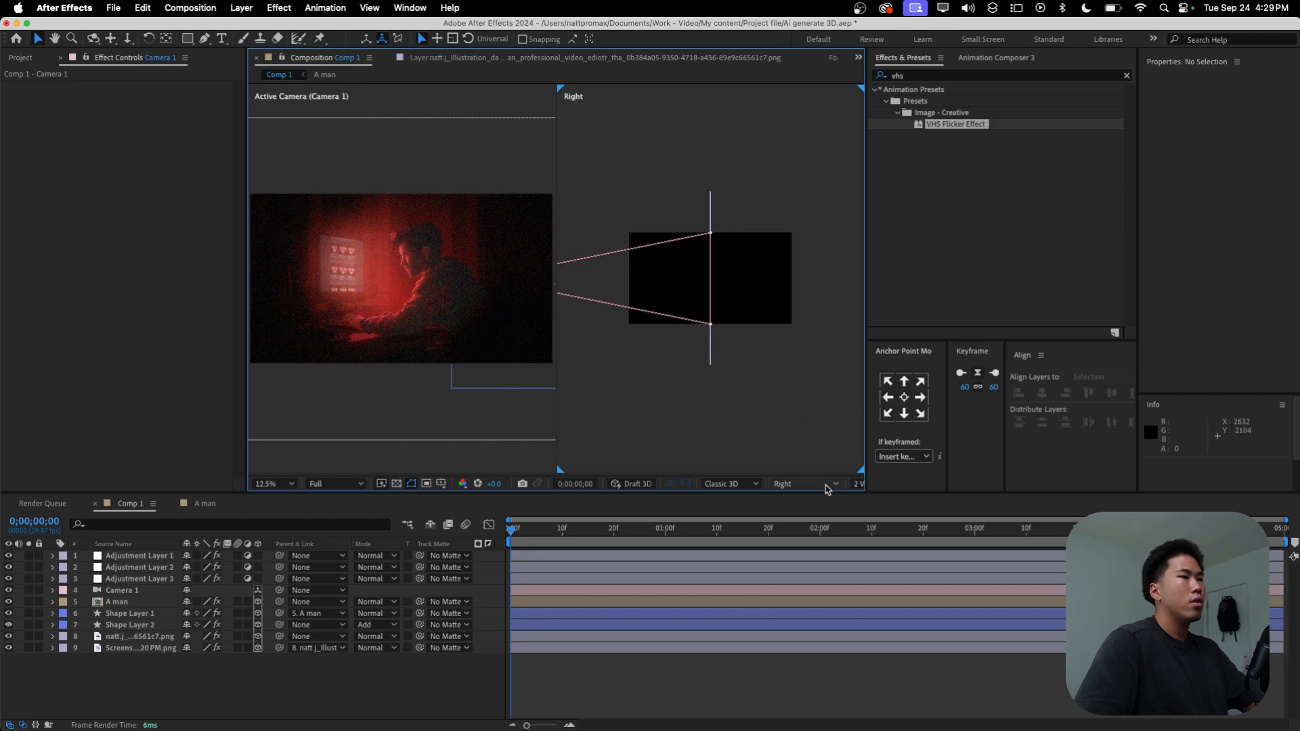
{"action": "left_click", "coordinate": [824, 489]}
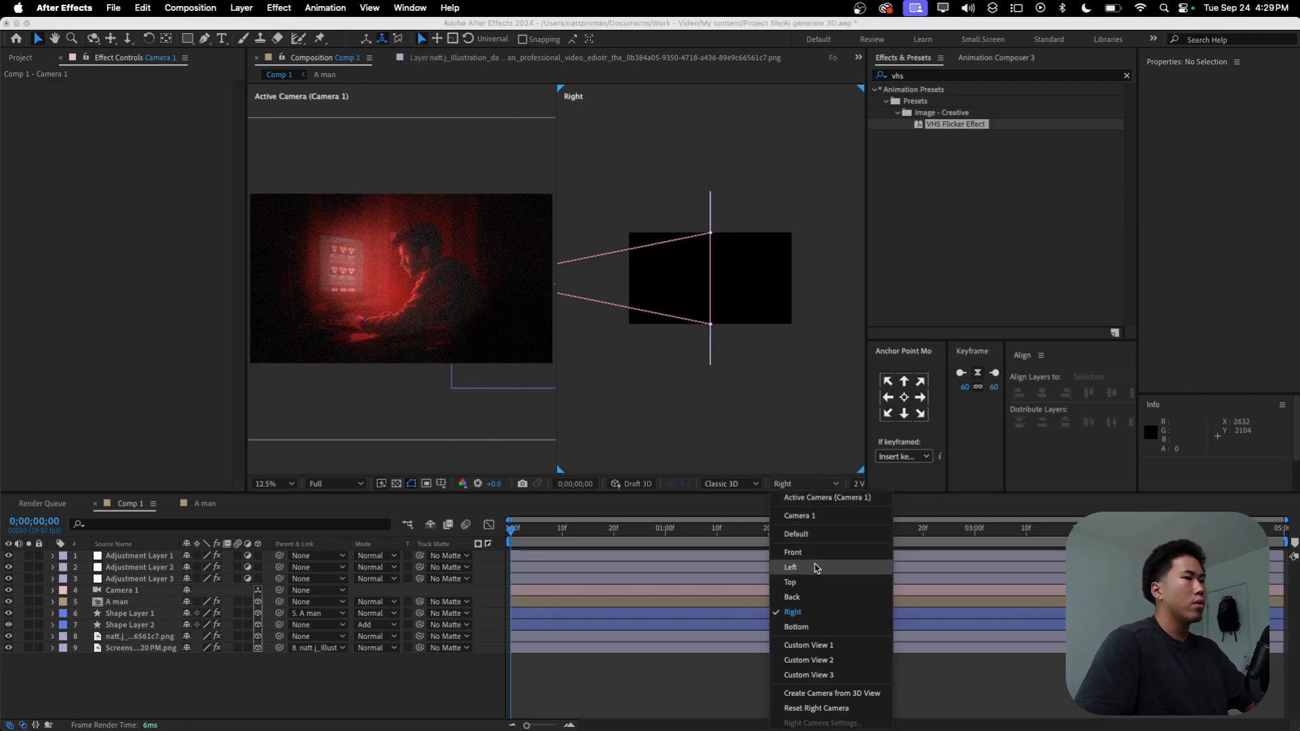
{"action": "left_click", "coordinate": [791, 583]}
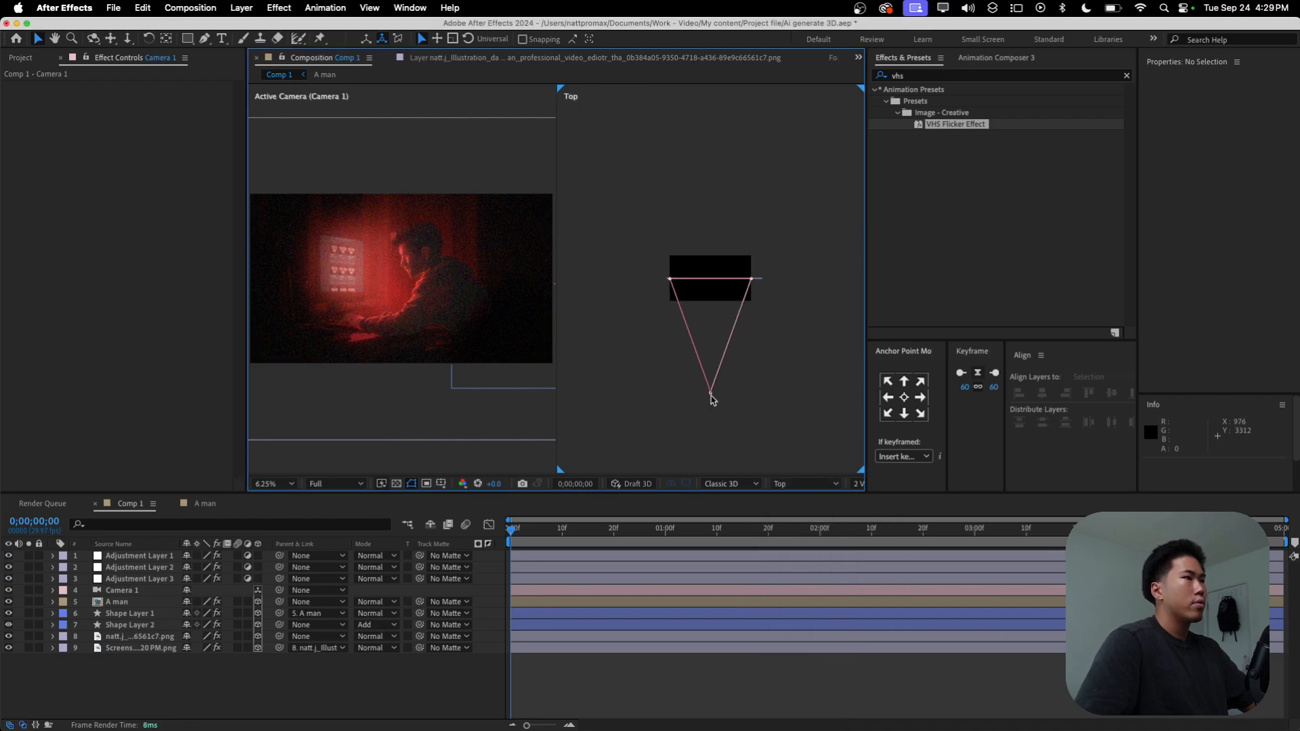
Step: Try moving Camera 1 about 1344 px forward along Z in the Top view and undo the move
{"action": "left_click", "coordinate": [710, 395]}
{"action": "left_click", "coordinate": [161, 670]}
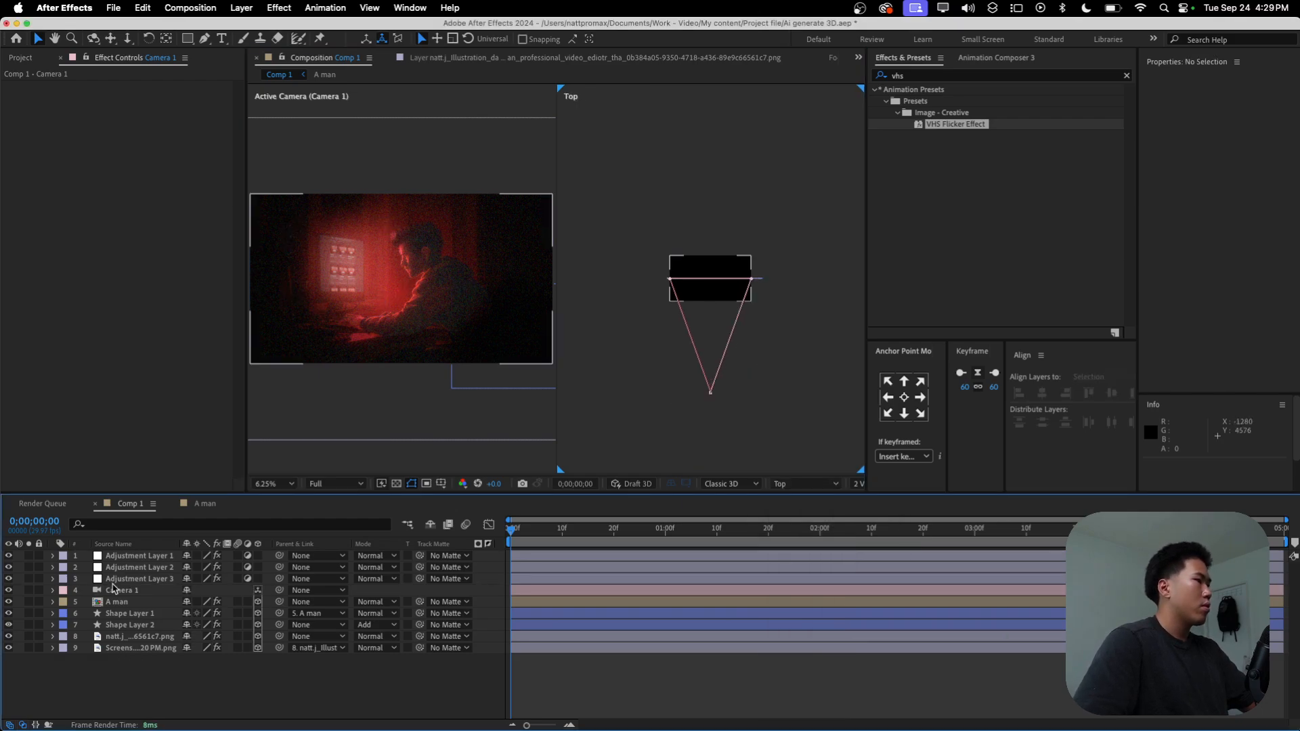
{"action": "left_click", "coordinate": [117, 590]}
{"action": "mouse_move", "coordinate": [715, 369]}
{"action": "left_mouse_down"}
{"action": "mouse_move", "coordinate": [722, 338]}
{"action": "mouse_move", "coordinate": [710, 383]}
{"action": "left_mouse_up"}
{"action": "key", "text": "super+z"}
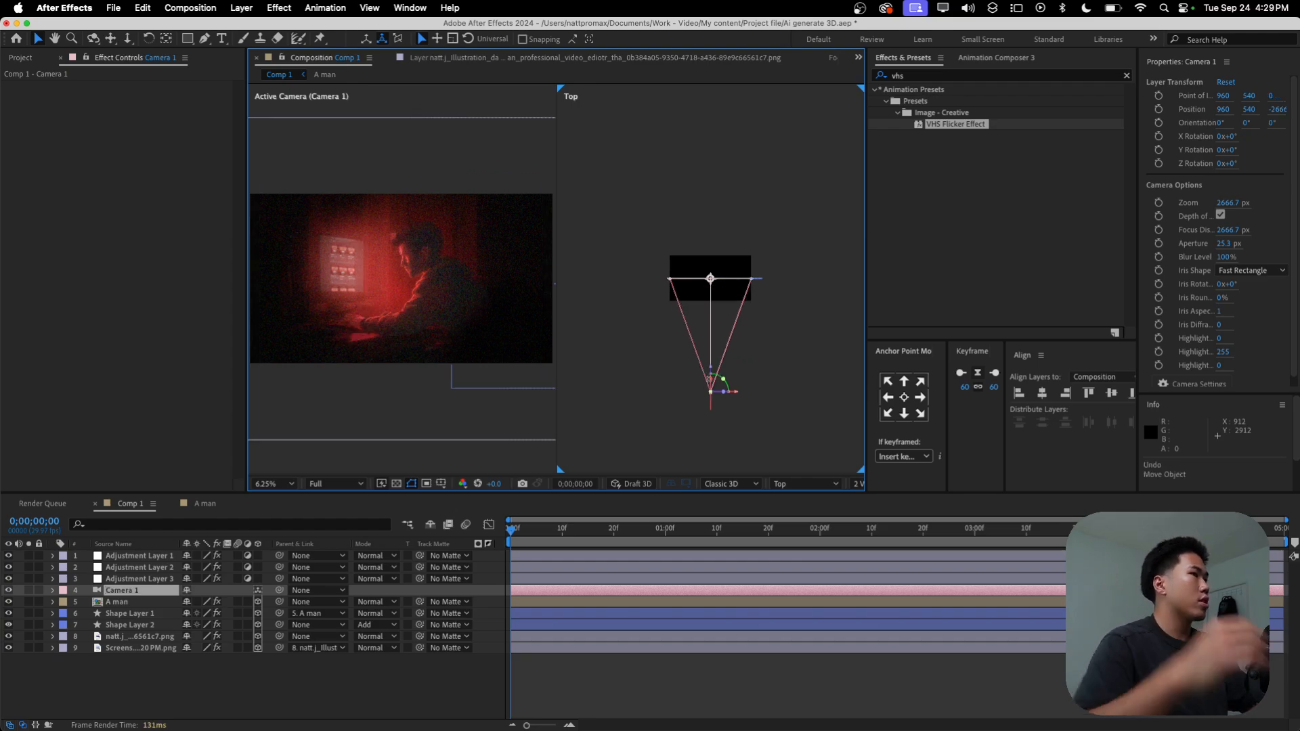
{"action": "left_click_drag", "start_coordinate": [718, 370], "coordinate": [718, 309]}
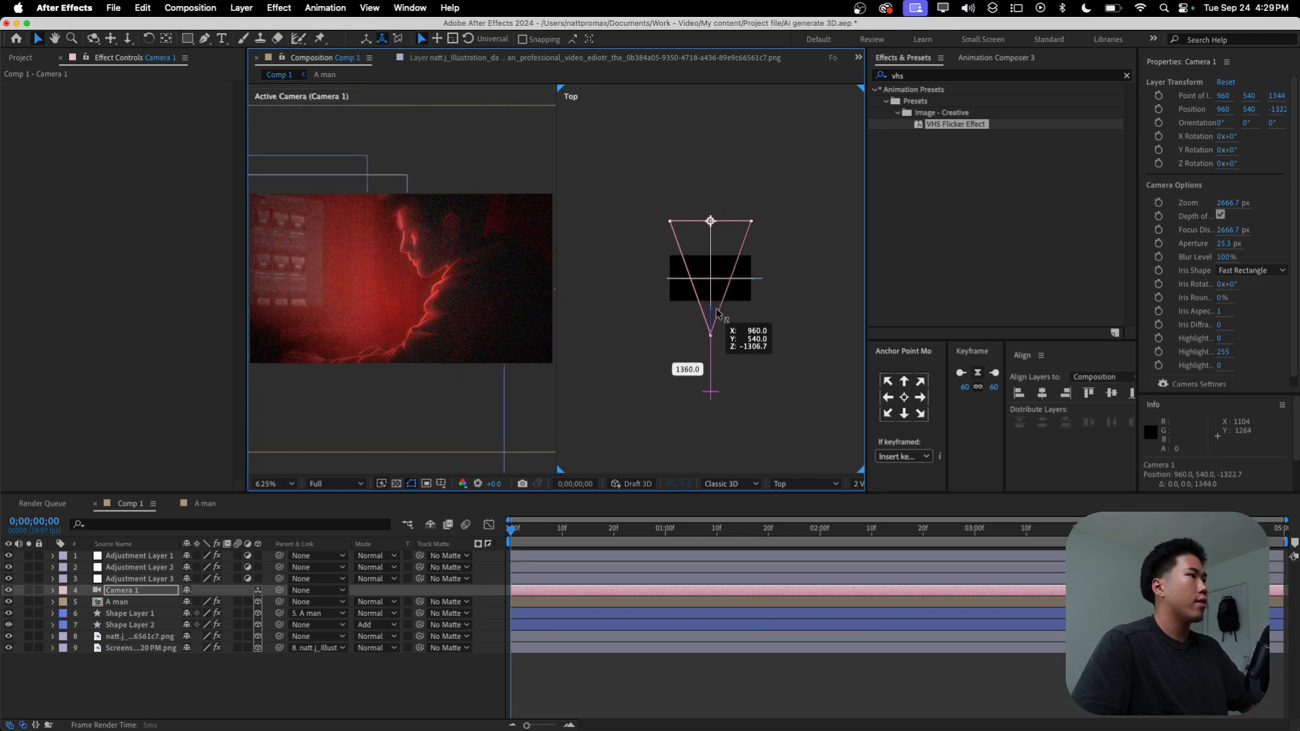
{"action": "key", "text": "super+z"}
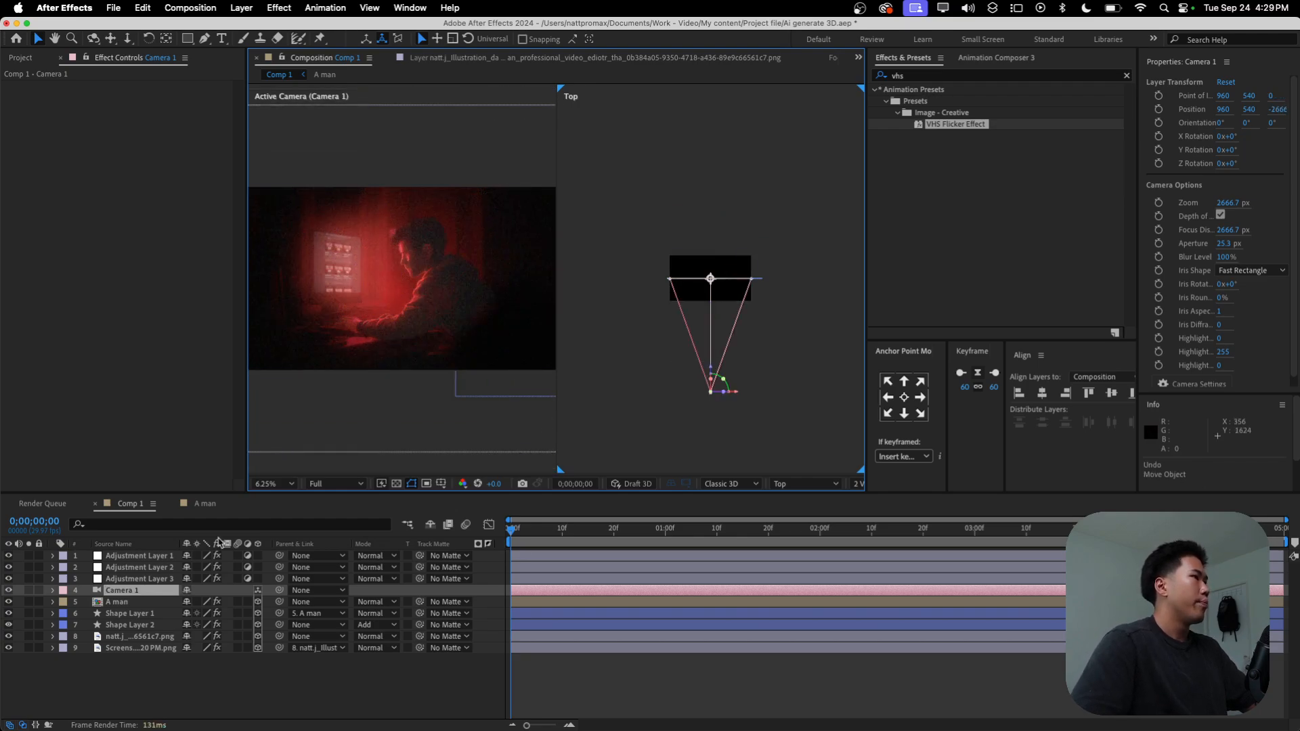
Step: Push the background illustration layer back to Z 528 in the Top view and scale it up to refill the frame
{"action": "left_click", "coordinate": [135, 647]}
{"action": "left_click", "coordinate": [135, 636]}
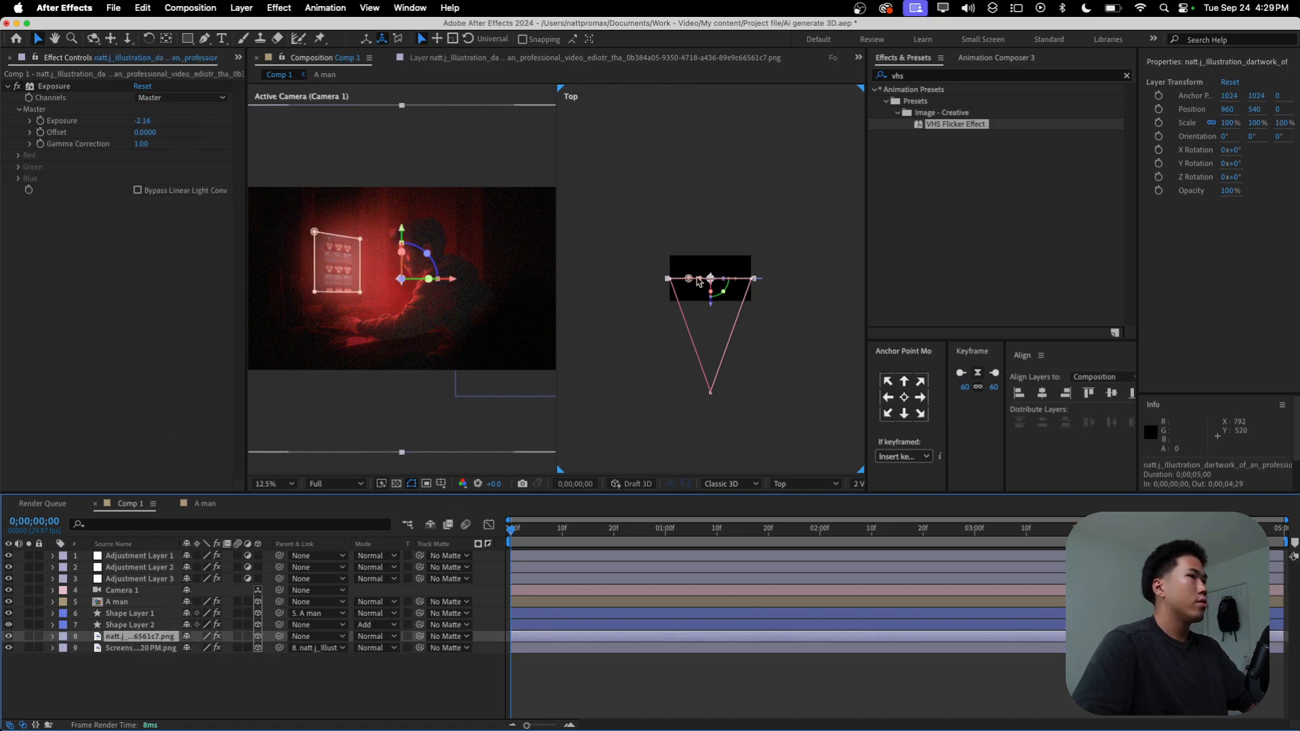
{"action": "scroll", "coordinate": [713, 318], "scroll_direction": "up", "scroll_amount": 1}
{"action": "left_click_drag", "start_coordinate": [713, 318], "coordinate": [709, 276]}
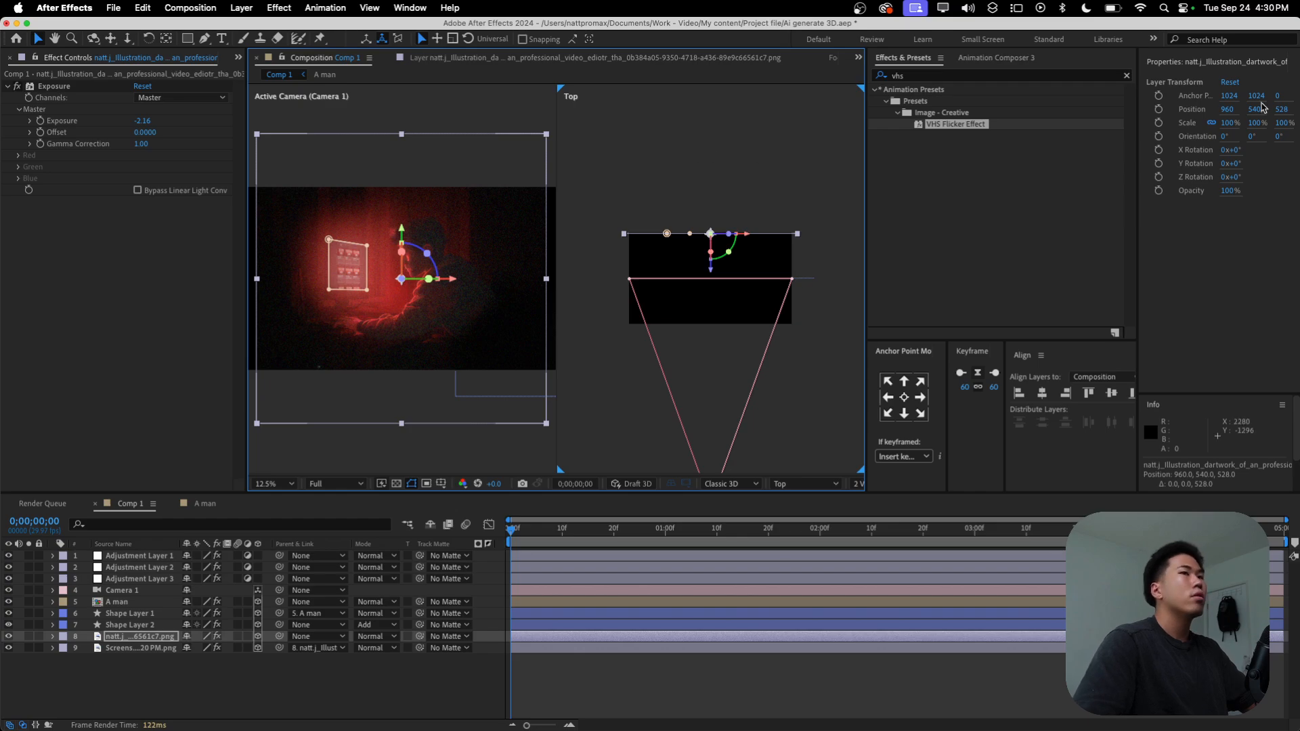
{"action": "left_click_drag", "start_coordinate": [1218, 126], "coordinate": [1241, 120]}
{"action": "left_click", "coordinate": [525, 674]}
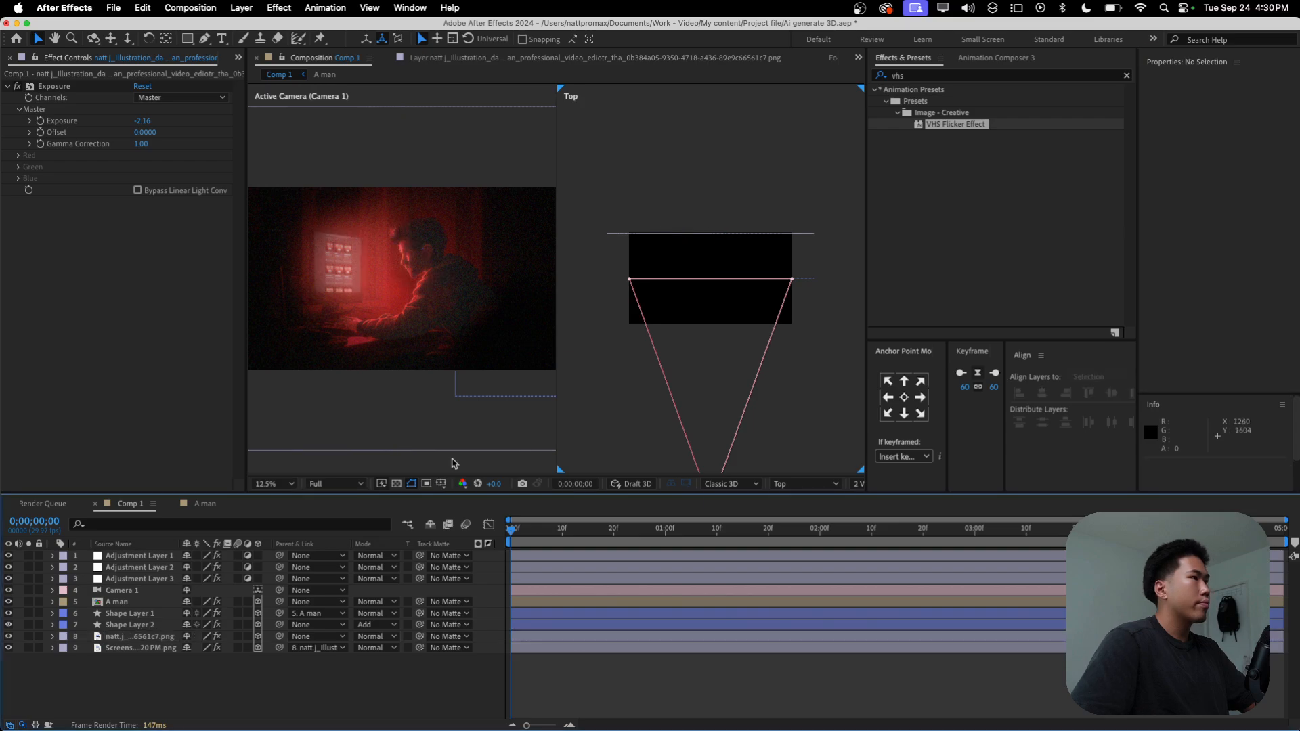
Step: Move Camera 1 forward along its Z axis in the Top view to about Z -282.7 to test the parallax
{"action": "left_click", "coordinate": [629, 591]}
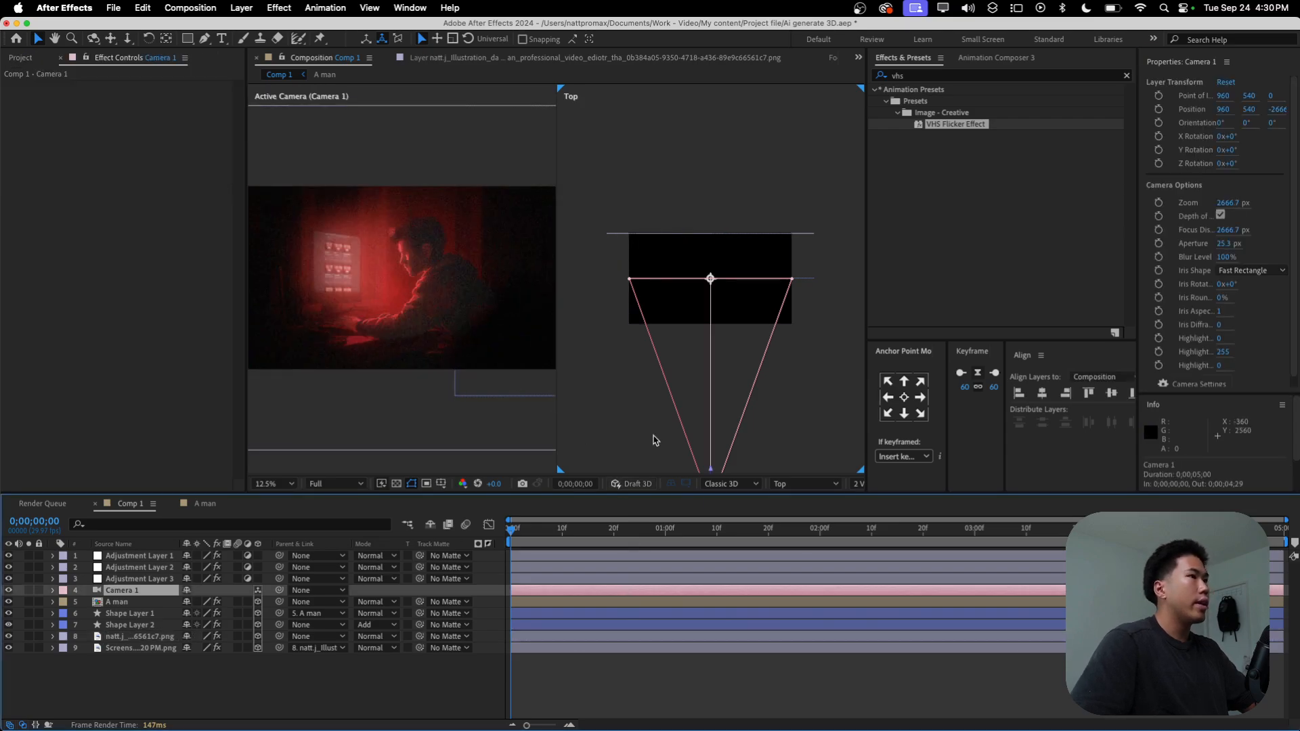
{"action": "scroll", "coordinate": [657, 436], "scroll_direction": "down", "scroll_amount": 1}
{"action": "left_click_drag", "start_coordinate": [719, 364], "coordinate": [731, 278]}
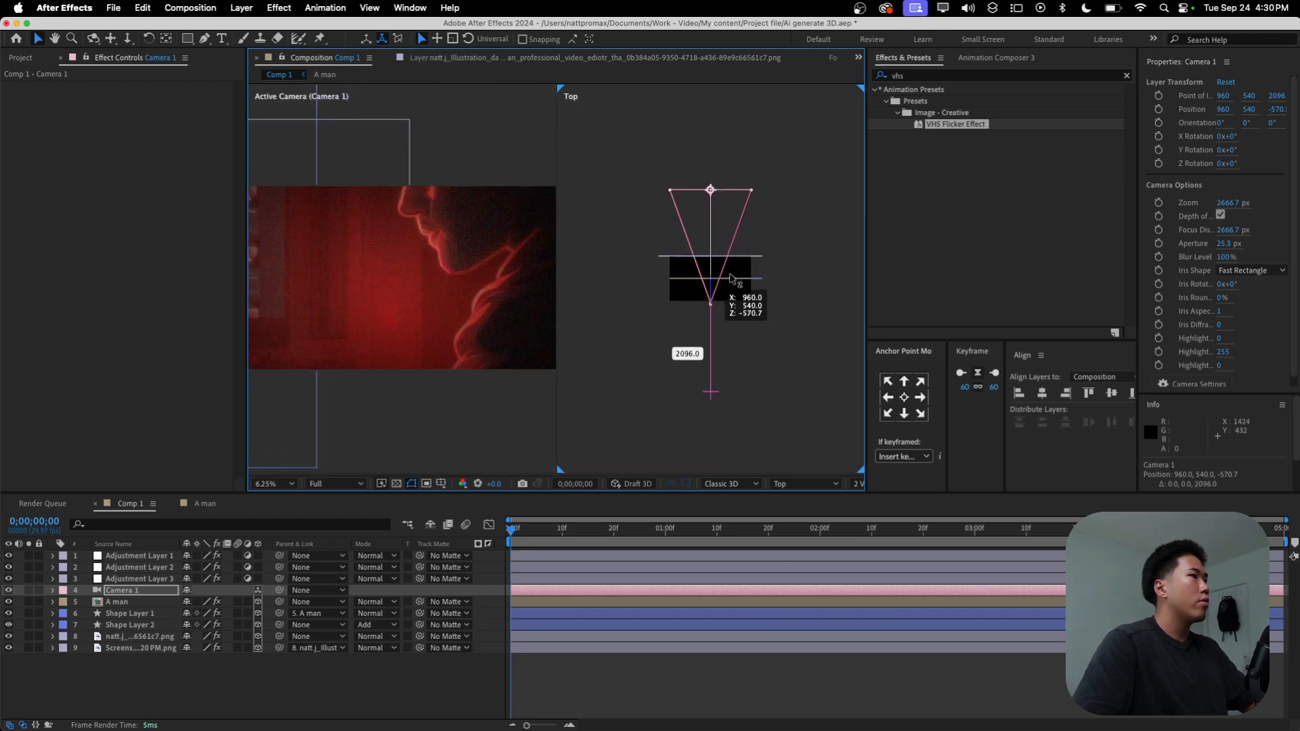
{"action": "left_click_drag", "start_coordinate": [731, 277], "coordinate": [732, 266]}
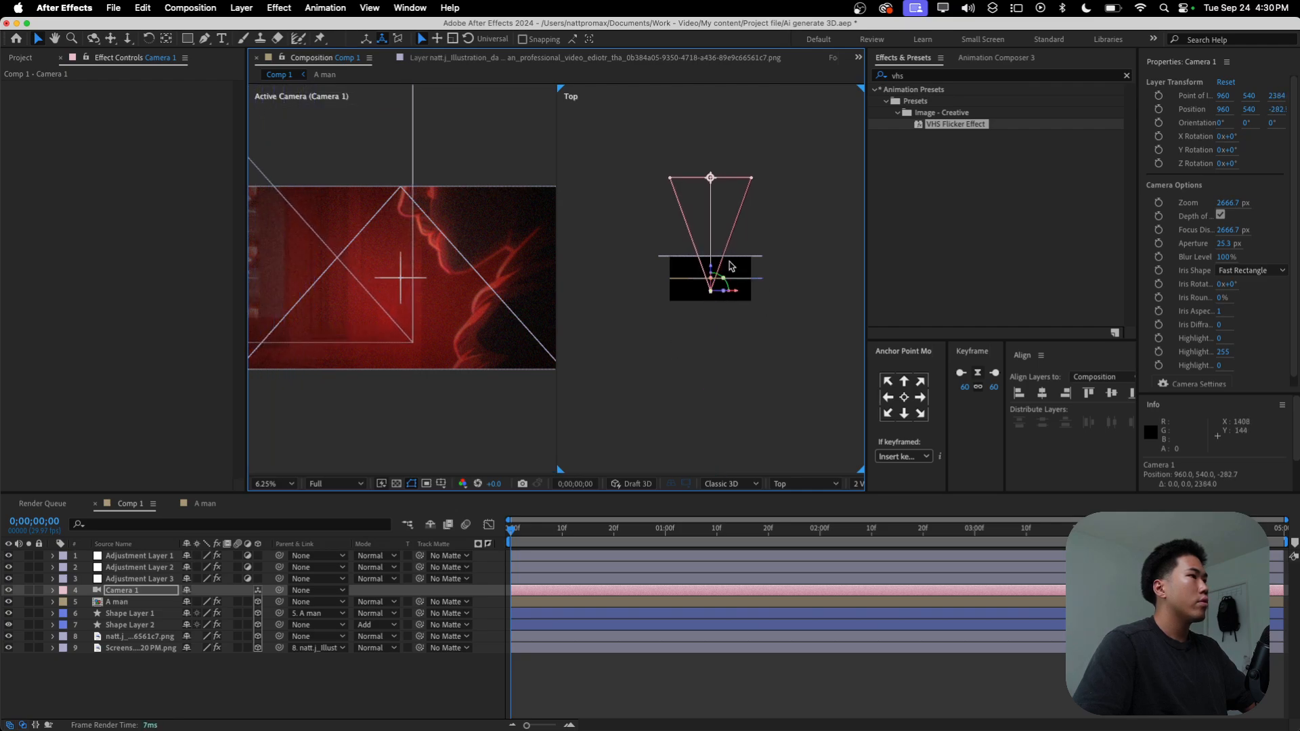
Step: Lower the preview resolution to Quarter and pull Camera 1 back to about Z -2314.7 in the Top view
{"action": "left_click", "coordinate": [332, 484]}
{"action": "left_click", "coordinate": [330, 563]}
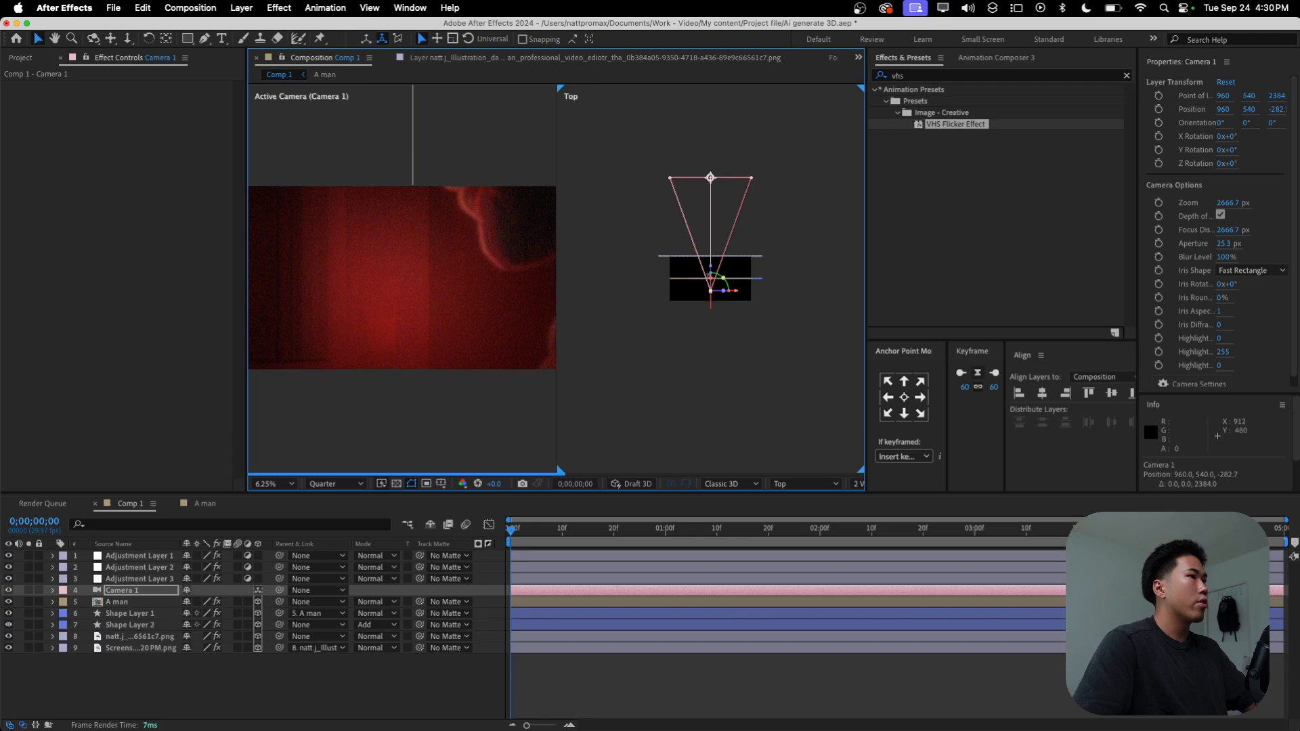
{"action": "left_click_drag", "start_coordinate": [717, 268], "coordinate": [699, 353]}
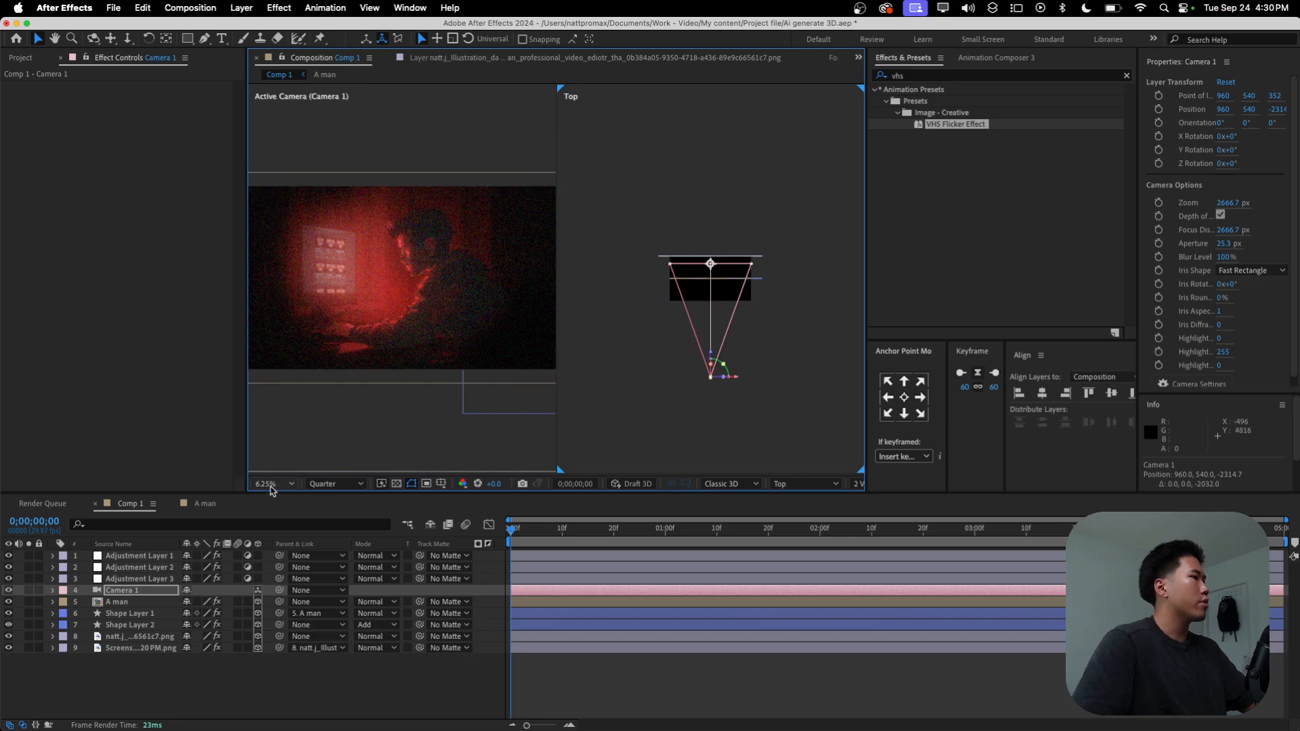
{"action": "left_click", "coordinate": [270, 491]}
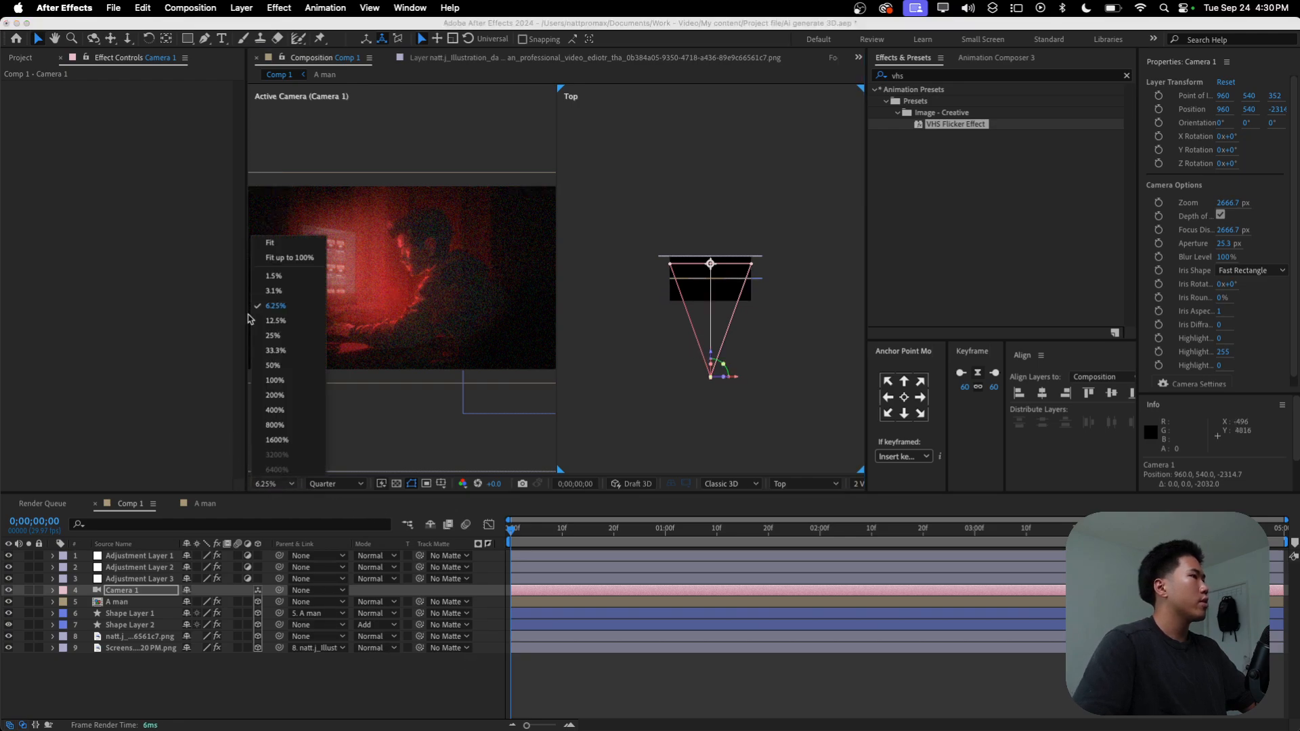
{"action": "left_click", "coordinate": [287, 245]}
Step: Select the screenshot, illustration, shape, A man and camera layers one by one to check their depth placement in the Top view
{"action": "left_click", "coordinate": [112, 676]}
{"action": "left_click", "coordinate": [128, 649]}
{"action": "left_click", "coordinate": [136, 637]}
{"action": "left_click", "coordinate": [143, 625]}
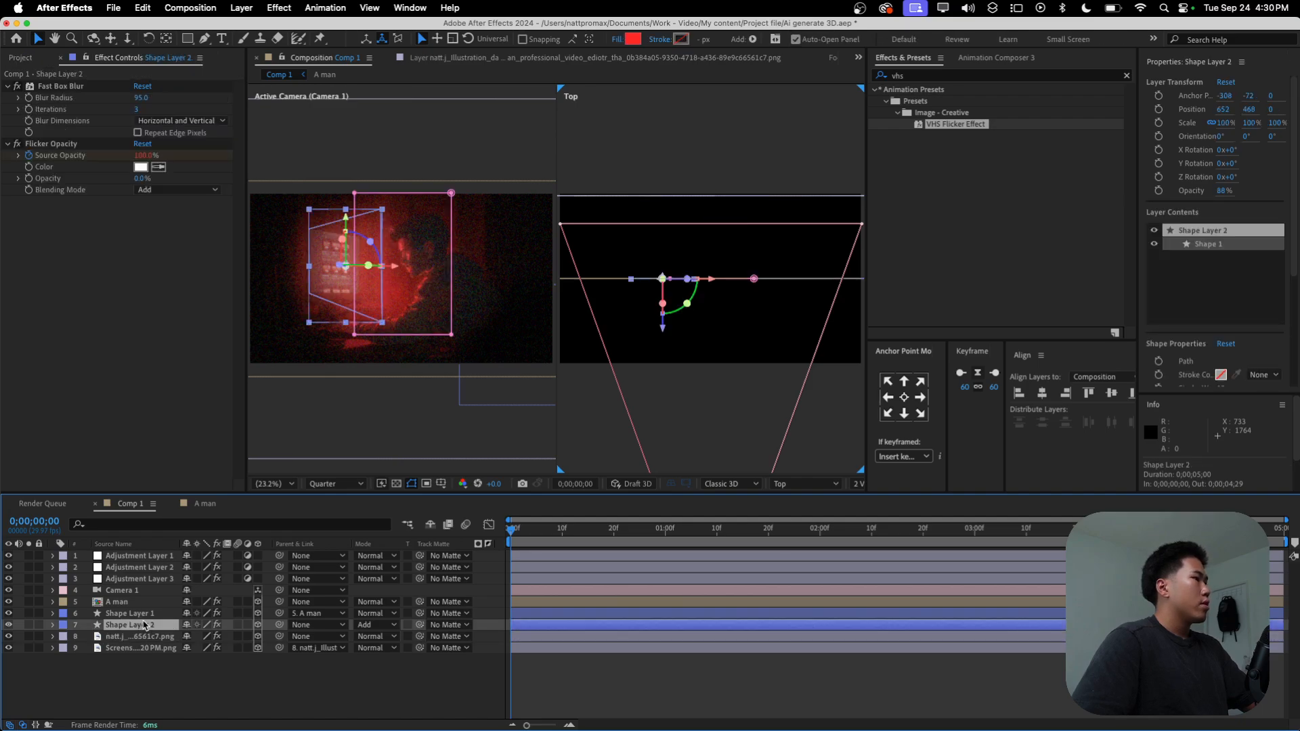
{"action": "left_click", "coordinate": [145, 613]}
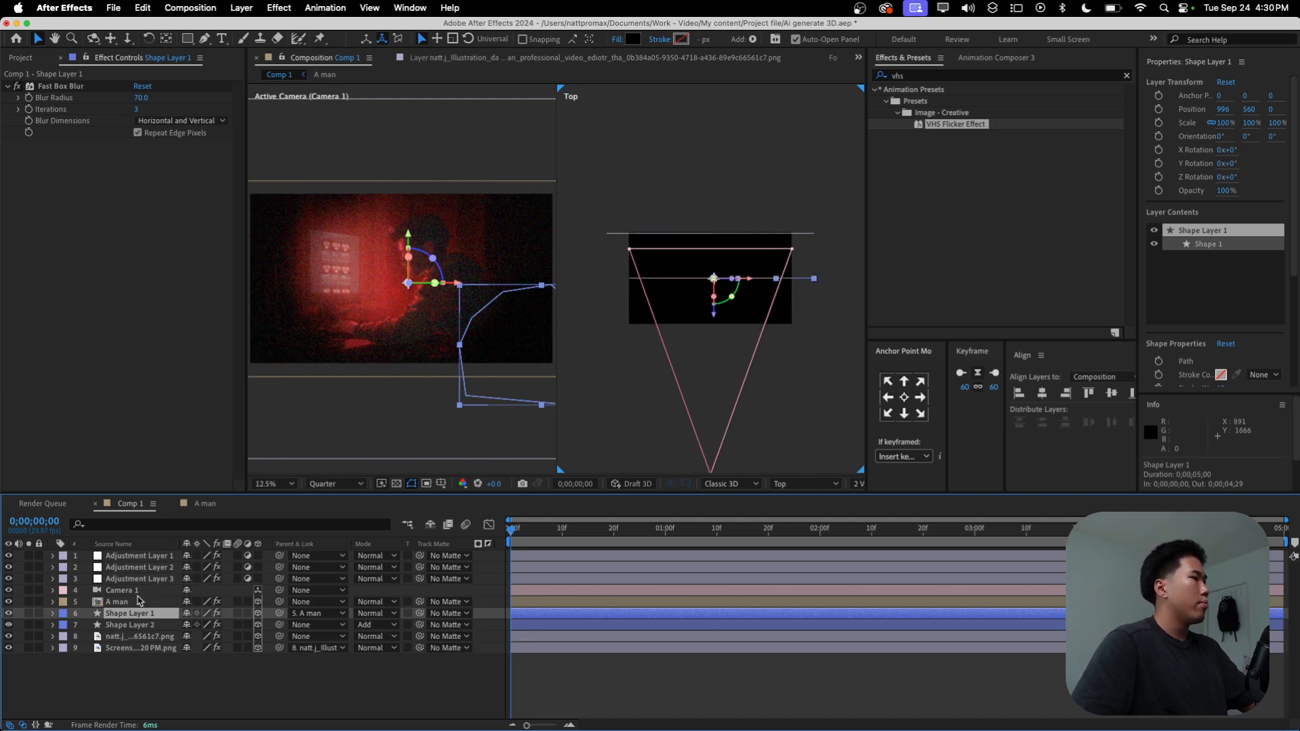
{"action": "left_click", "coordinate": [128, 602], "text": "shift"}
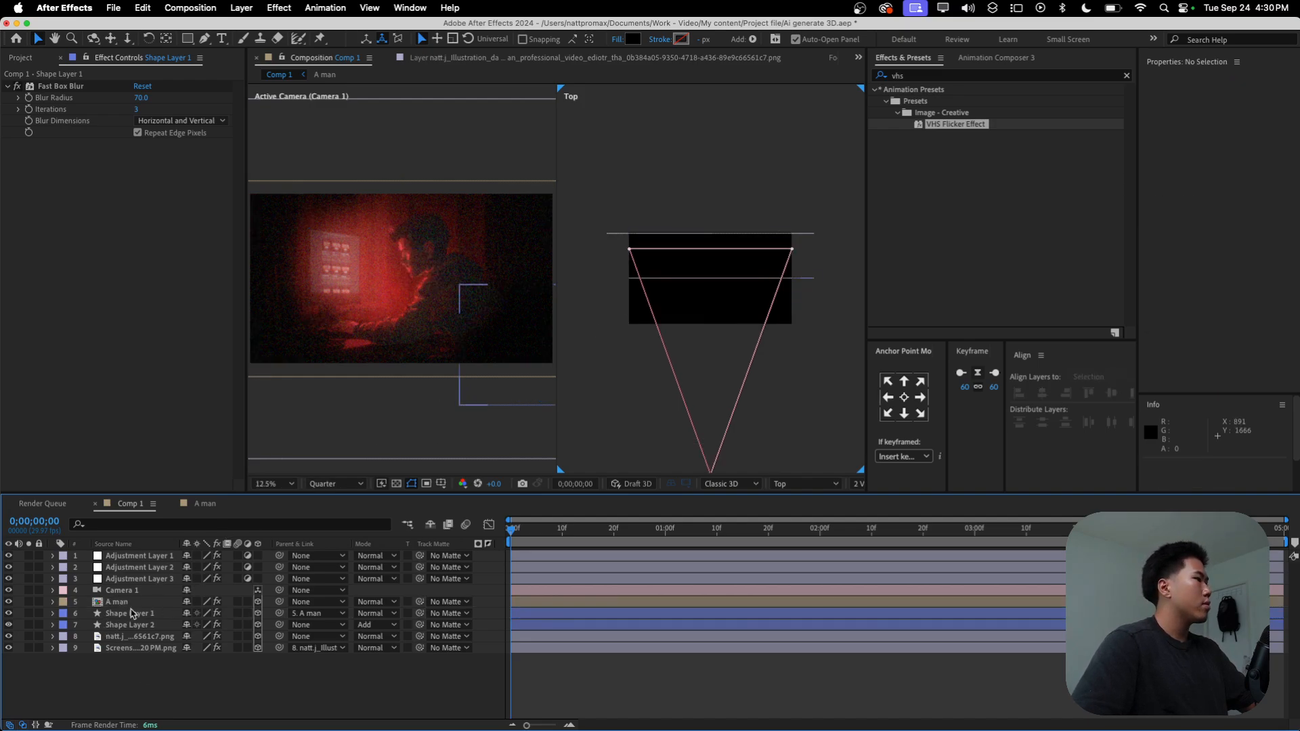
{"action": "left_click", "coordinate": [125, 591]}
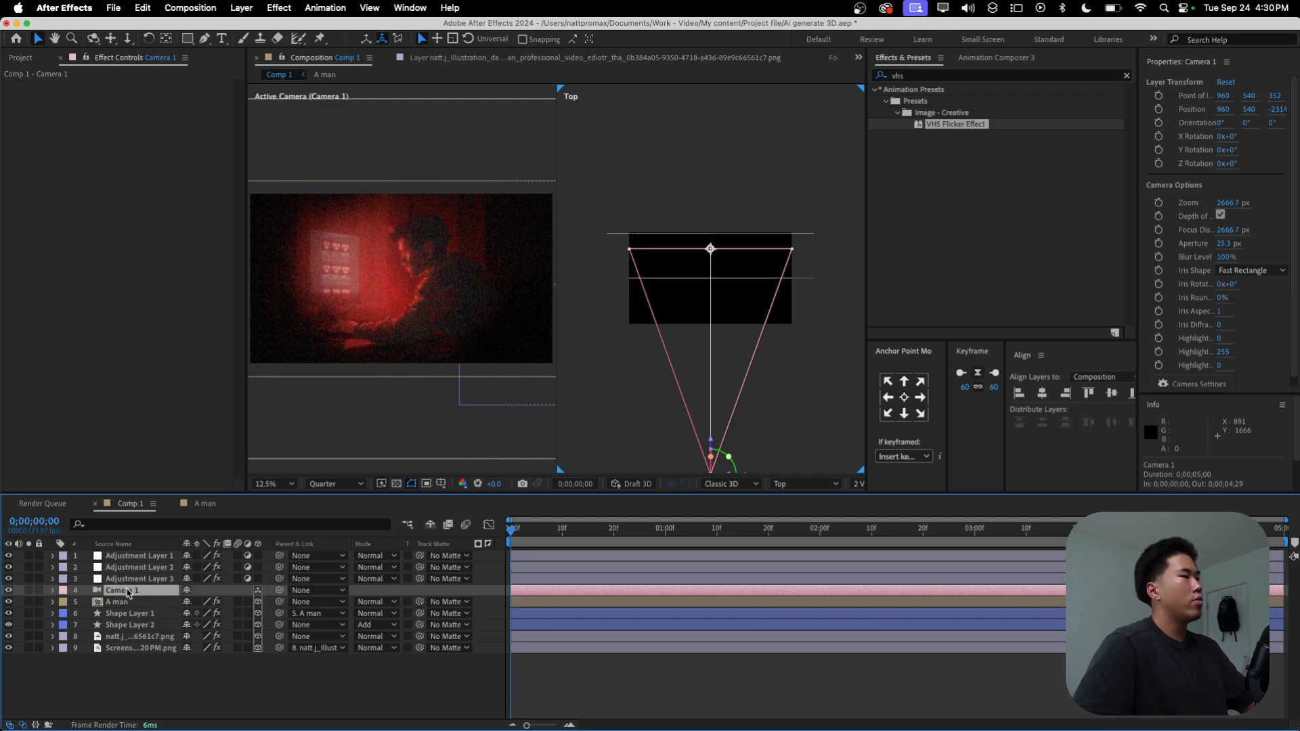
{"action": "right_click", "coordinate": [130, 680]}
{"action": "left_click", "coordinate": [89, 668]}
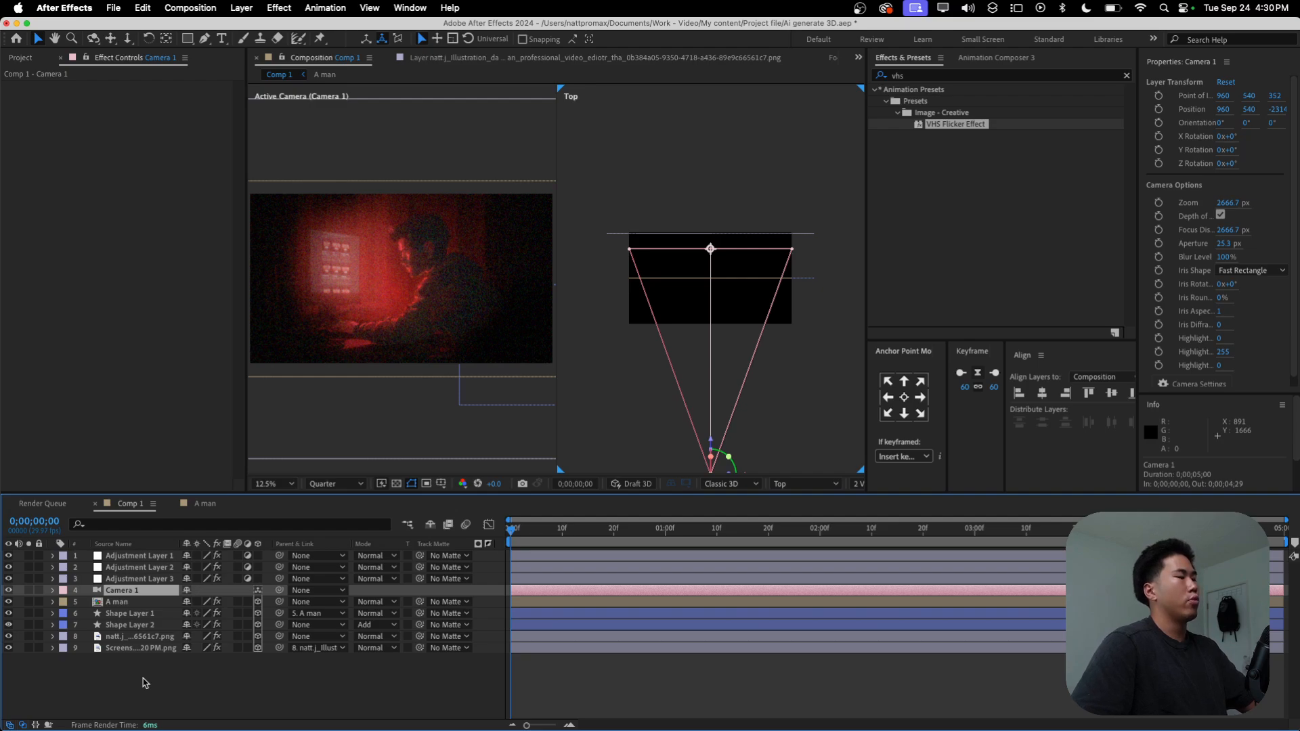
{"action": "right_click", "coordinate": [144, 683]}
{"action": "left_click", "coordinate": [64, 705]}
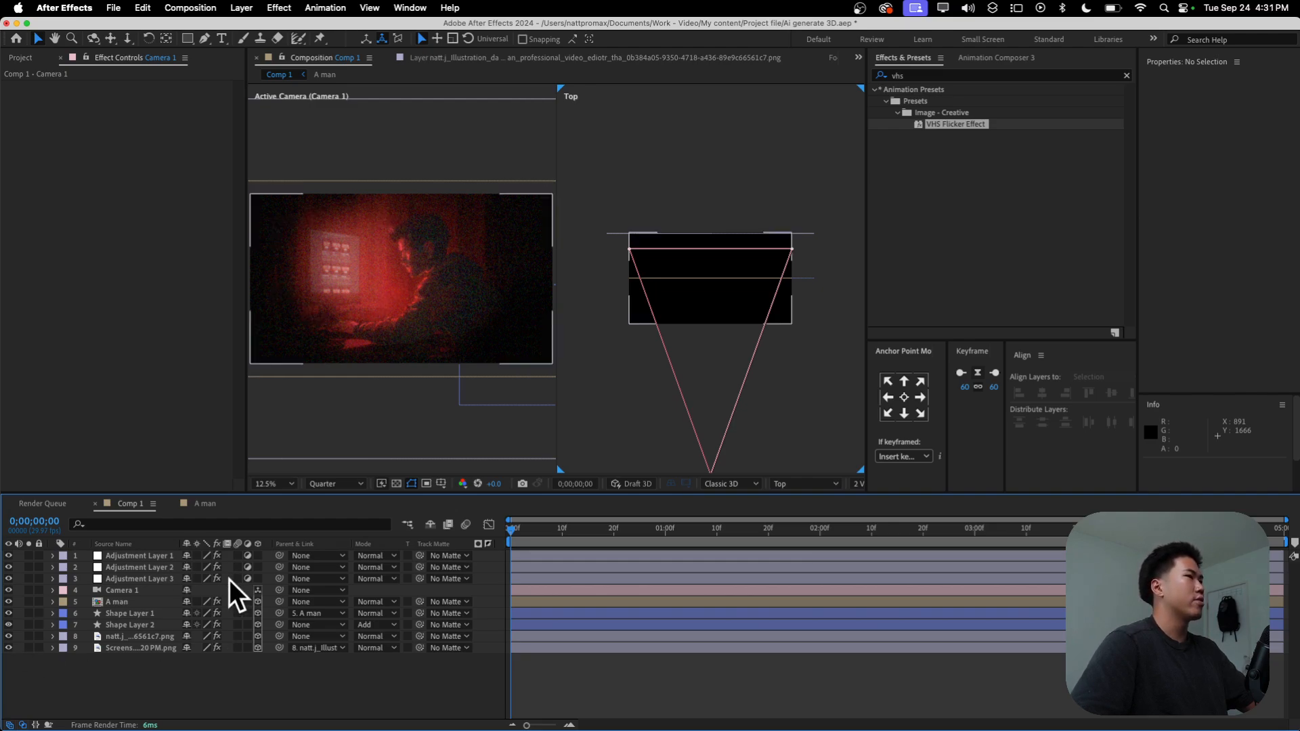
{"action": "right_click", "coordinate": [110, 676]}
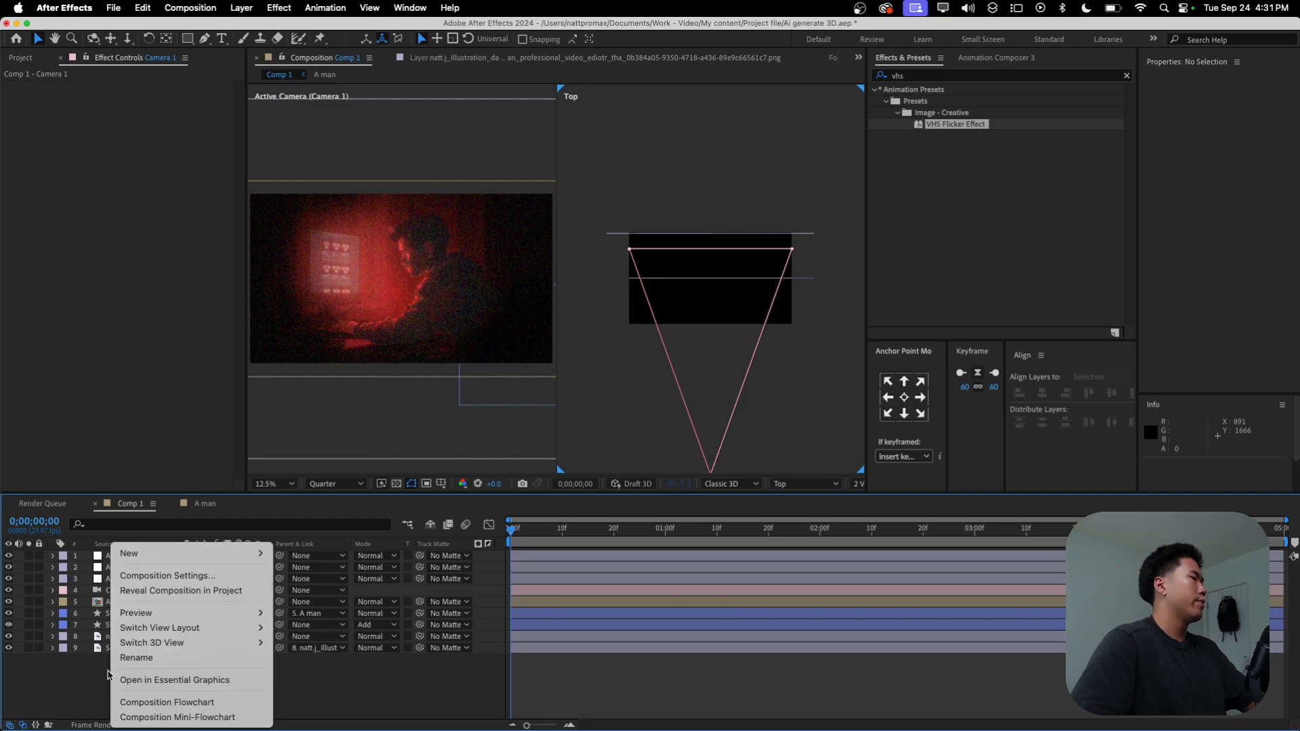
{"action": "left_click", "coordinate": [90, 682]}
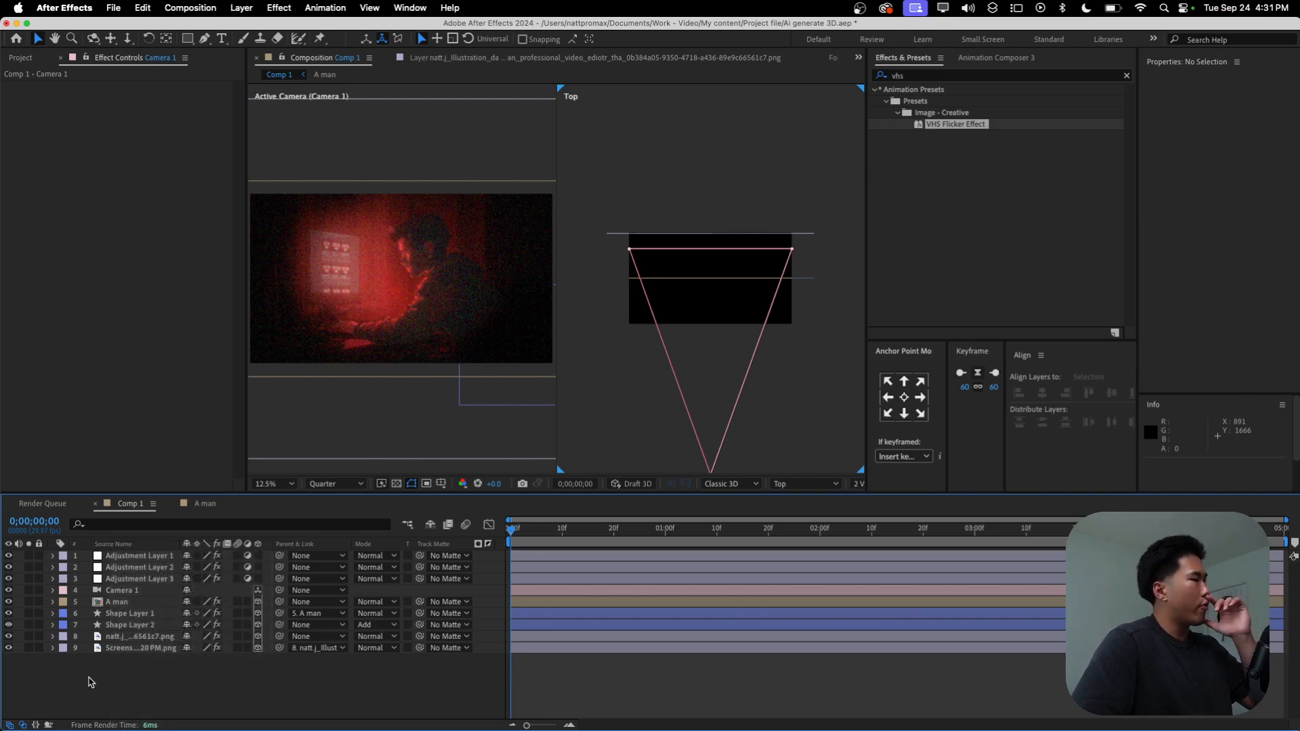
Step: Add a null object and place it in the layer stack directly above Camera 1
{"action": "right_click", "coordinate": [90, 683]}
{"action": "mouse_move", "coordinate": [149, 554]}
{"action": "left_click", "coordinate": [303, 634]}
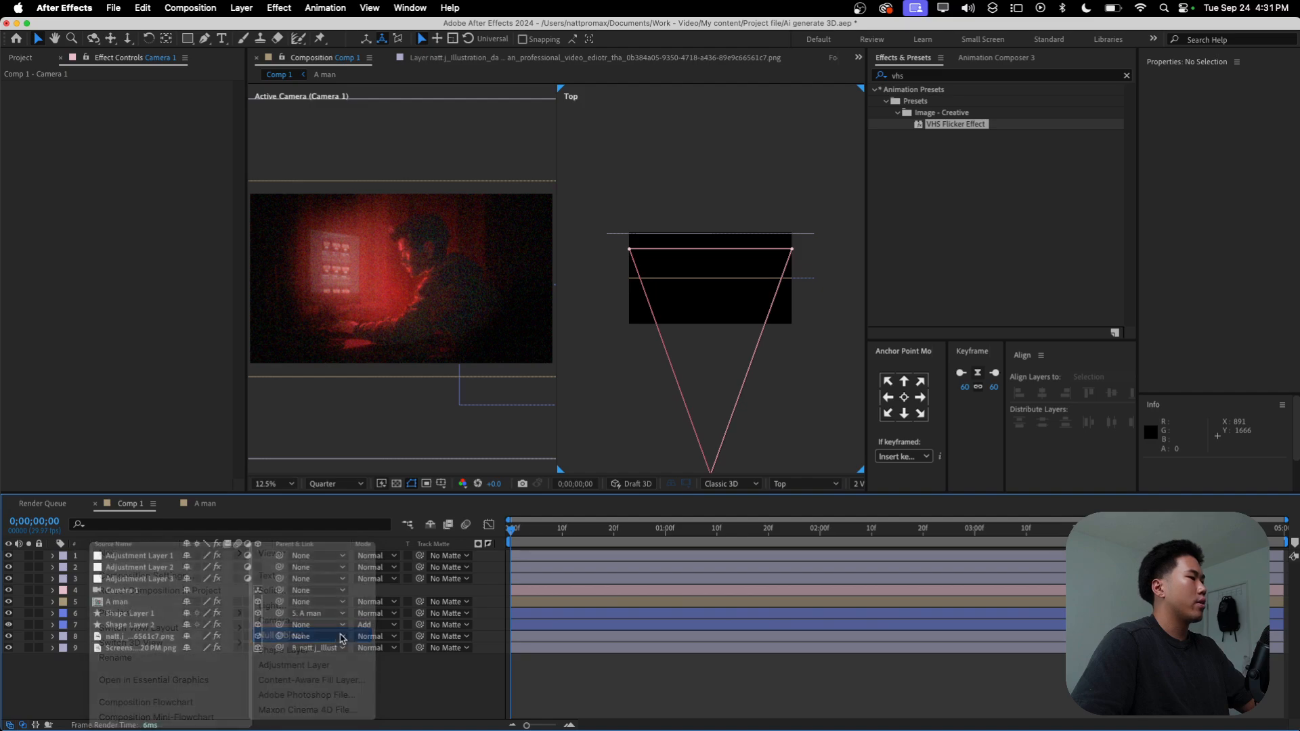
{"action": "left_click_drag", "start_coordinate": [115, 556], "coordinate": [113, 594]}
Step: Add the expression wiggle(0.7,20) to Null 1's Position and collapse the layer's properties
{"action": "left_click", "coordinate": [52, 590]}
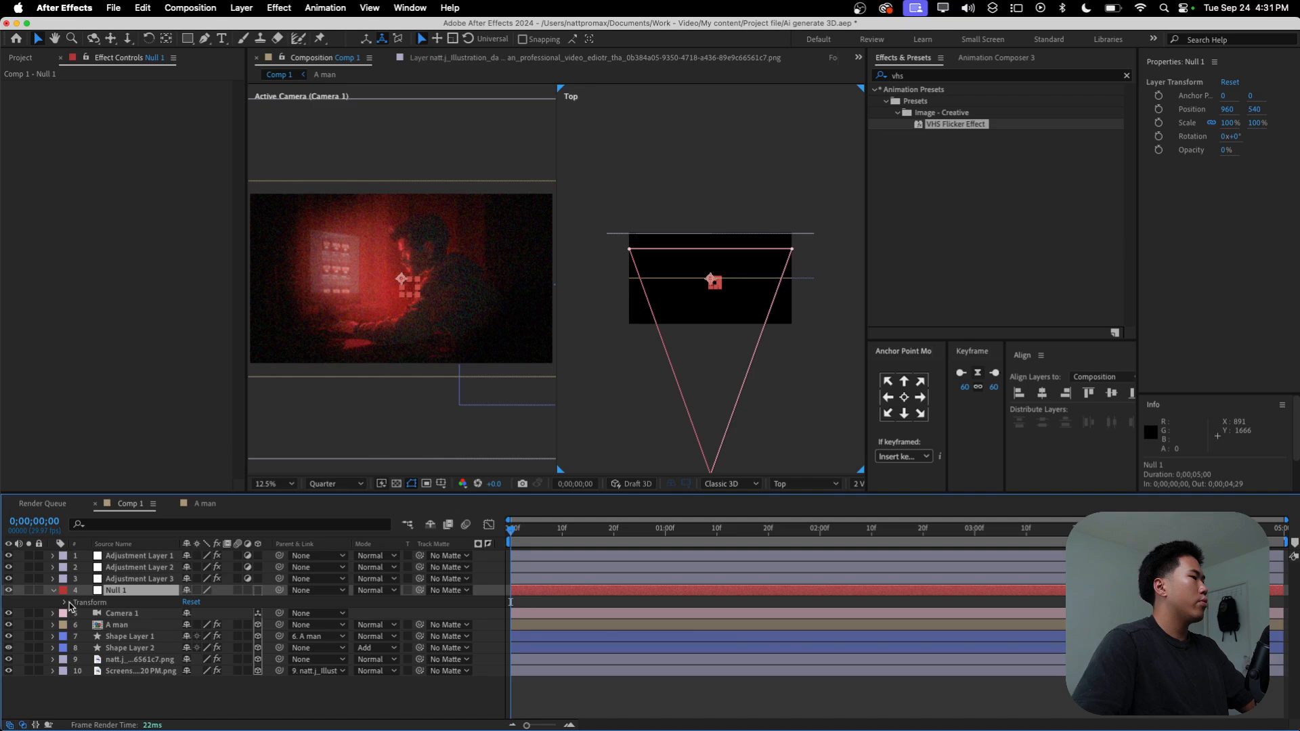
{"action": "left_click", "coordinate": [66, 603]}
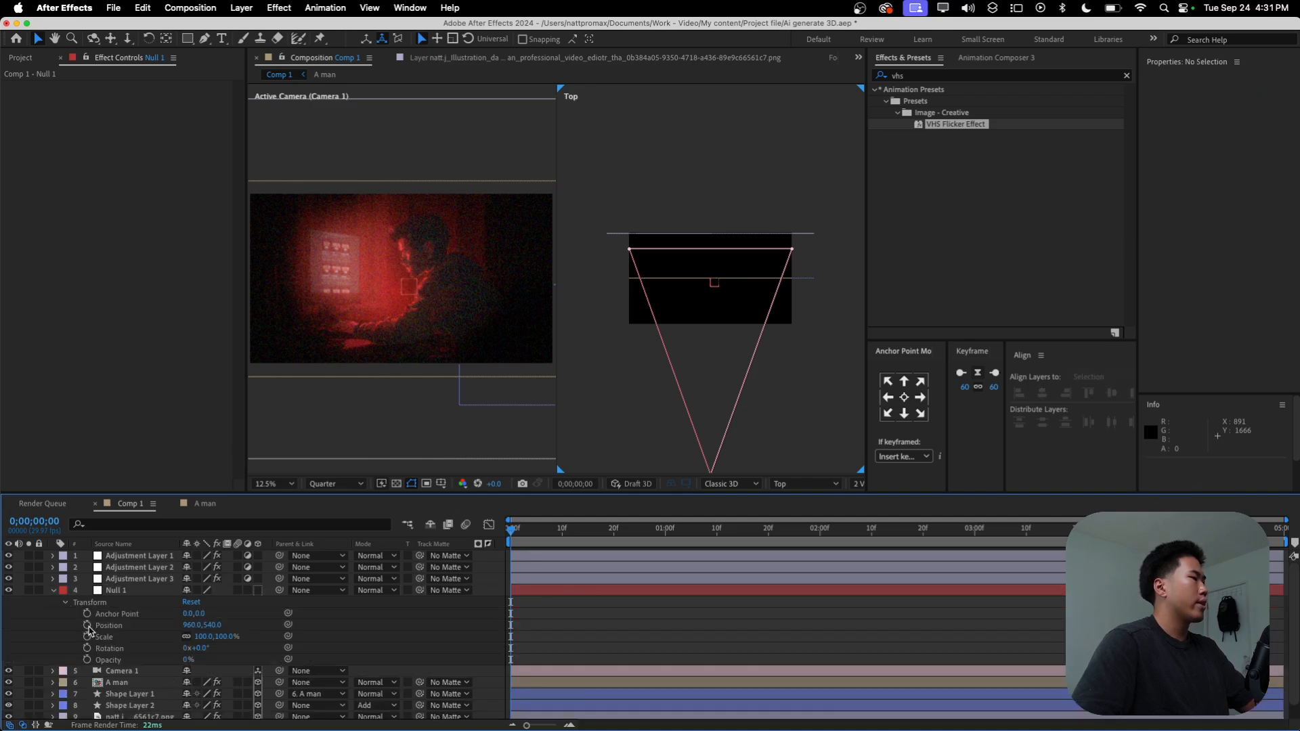
{"action": "left_click", "coordinate": [87, 625], "text": "alt"}
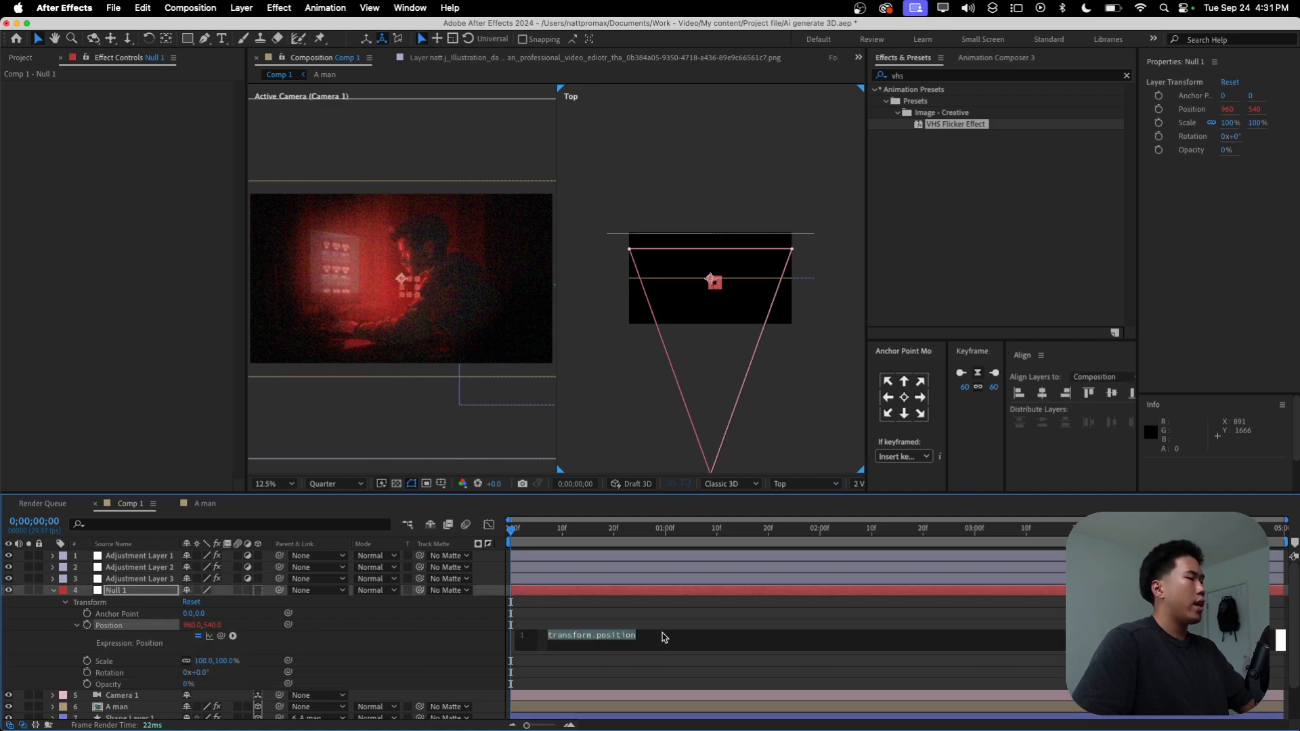
{"action": "key", "text": "BackSpace"}
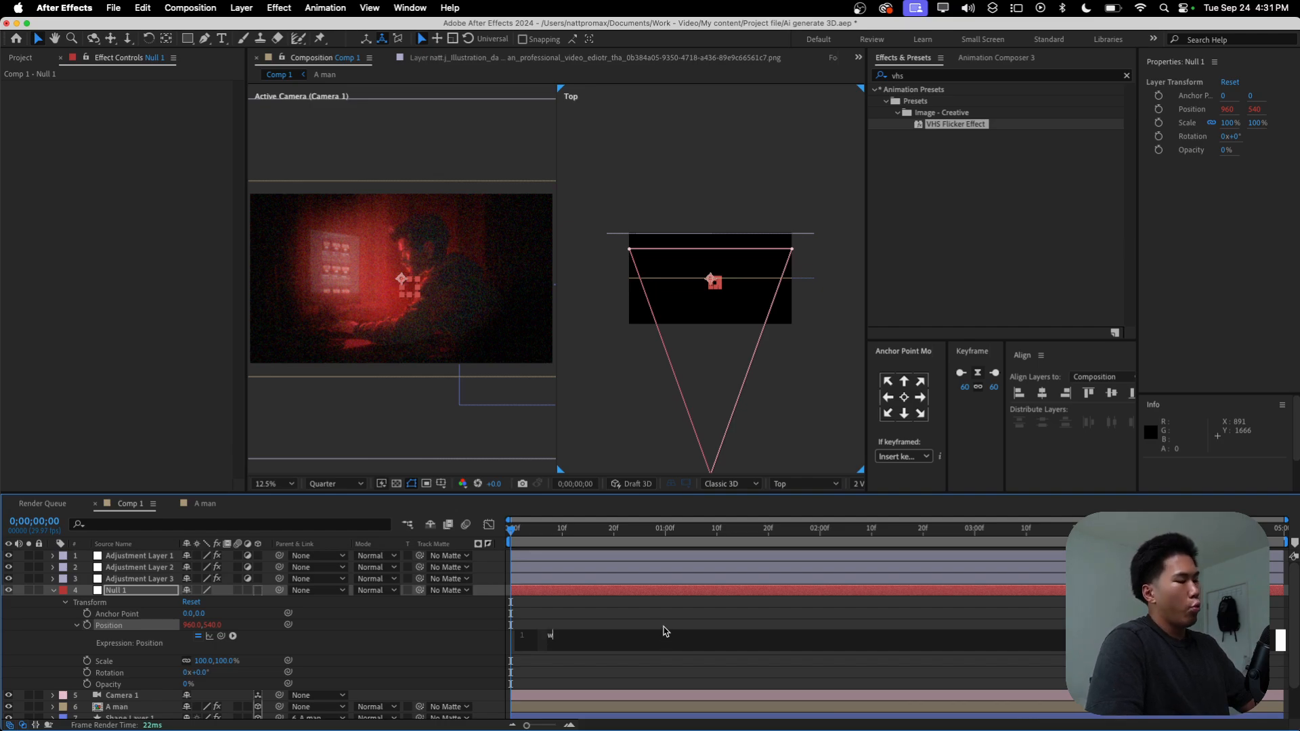
{"action": "type", "text": "wiggl"}
{"action": "key", "text": "Return"}
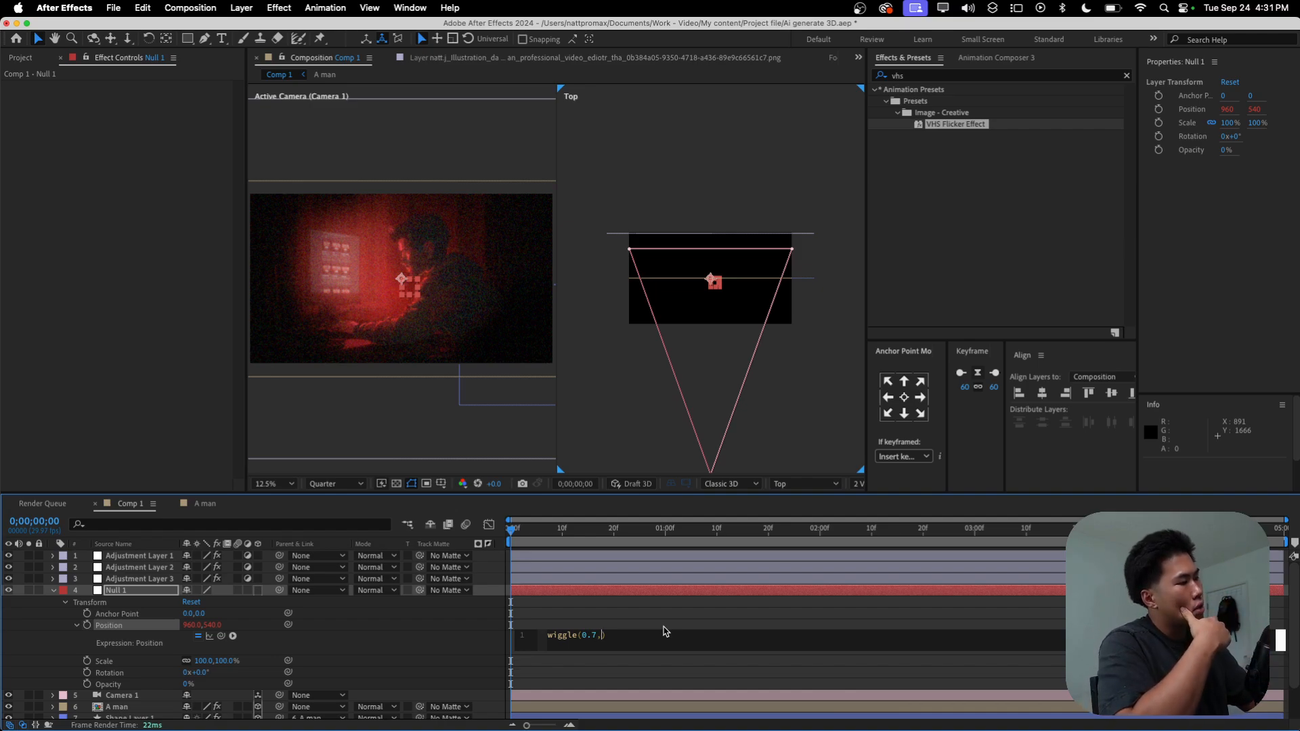
{"action": "left_click", "coordinate": [614, 611]}
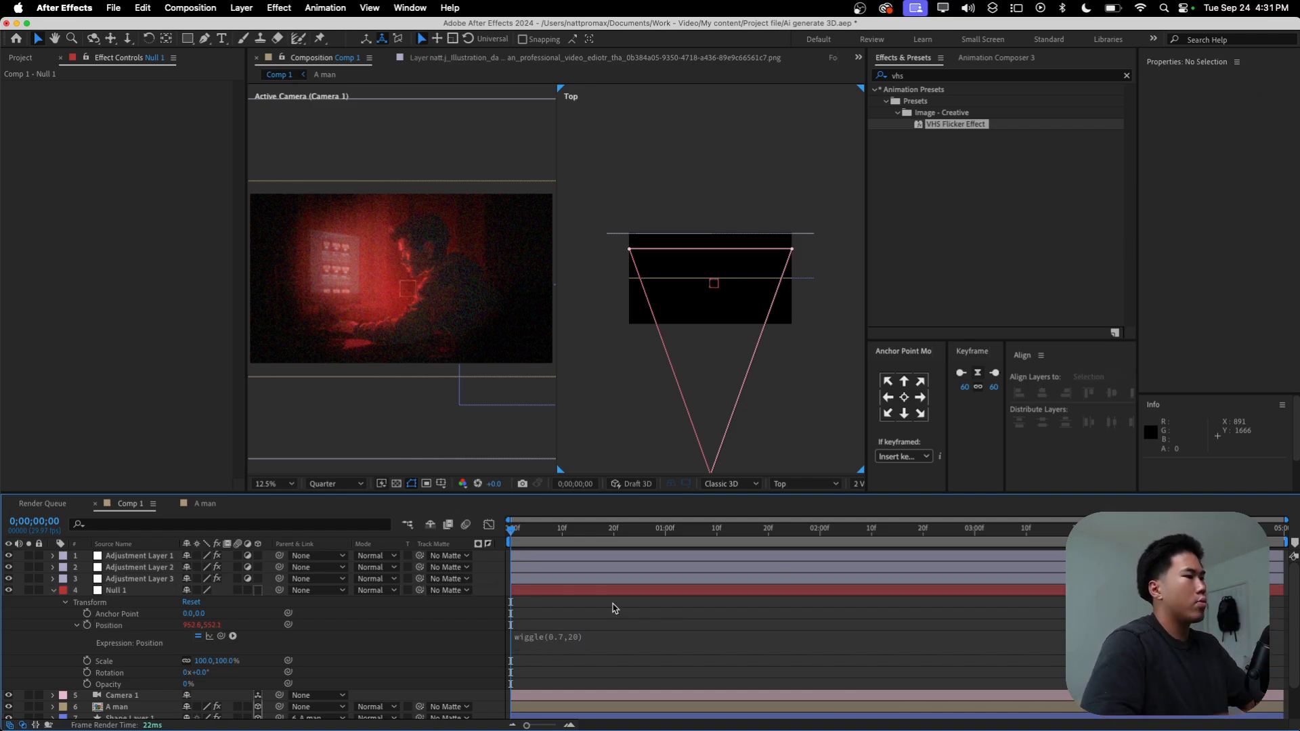
{"action": "left_click", "coordinate": [57, 592]}
Step: Parent Camera 1 to Null 1 and preview the wiggling camera movement
{"action": "left_click", "coordinate": [132, 602]}
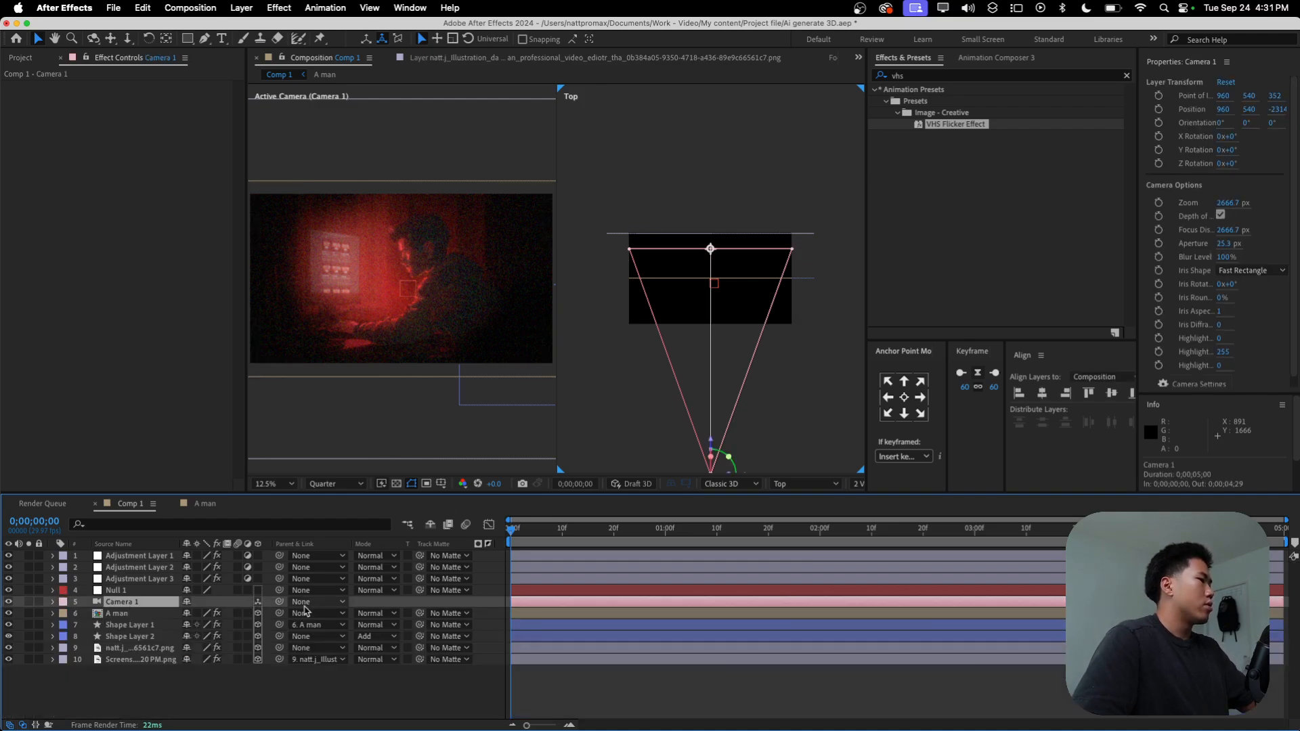
{"action": "left_click_drag", "start_coordinate": [183, 603], "coordinate": [125, 592]}
{"action": "left_click", "coordinate": [126, 591]}
{"action": "key", "text": "space"}
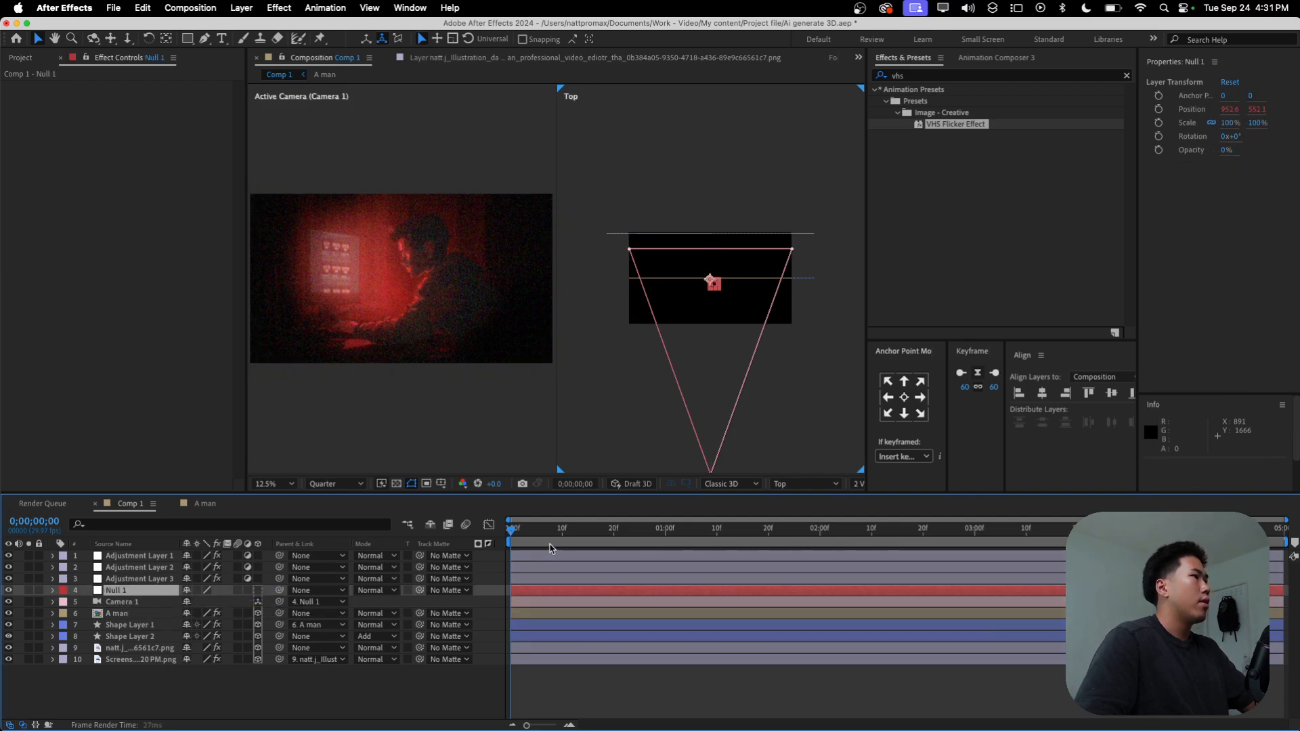
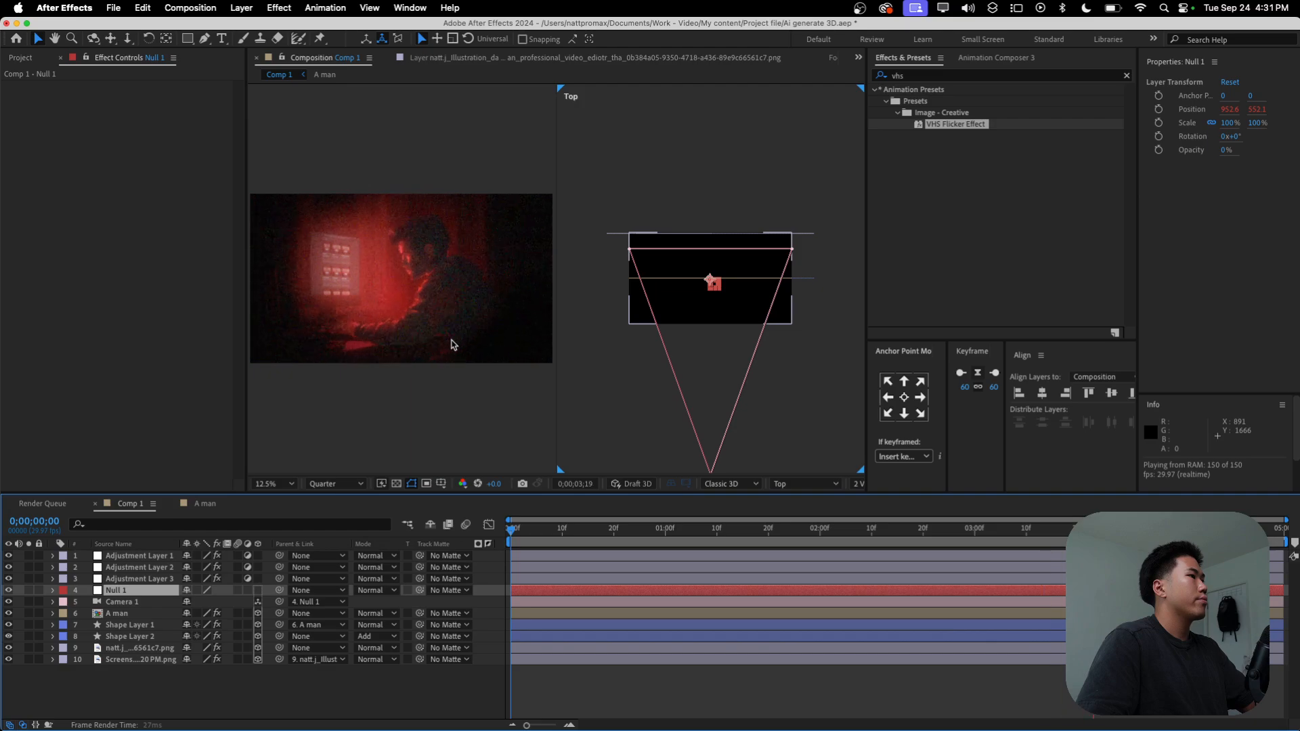
Step: Try moving Camera 1 sideways in the Top view
{"action": "scroll", "coordinate": [674, 397], "scroll_direction": "down", "scroll_amount": 1}
{"action": "left_click", "coordinate": [712, 377]}
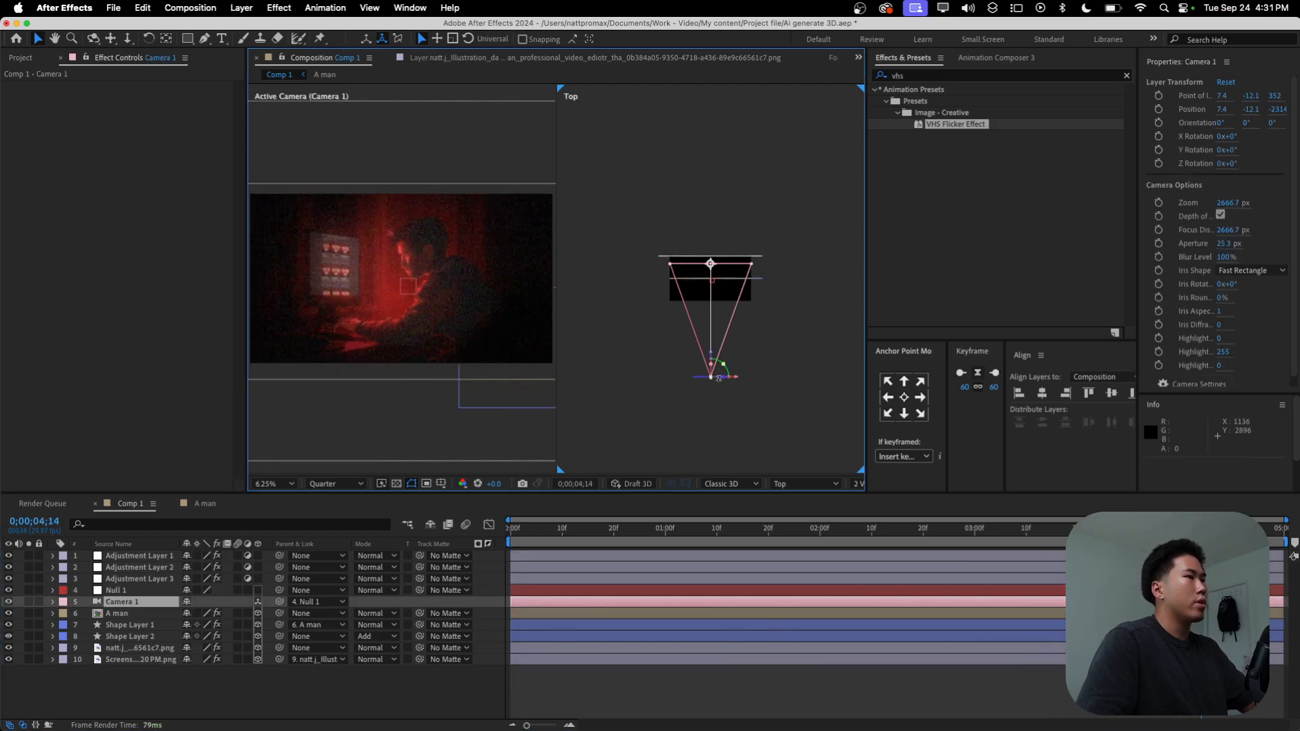
{"action": "left_click_drag", "start_coordinate": [738, 380], "coordinate": [730, 382]}
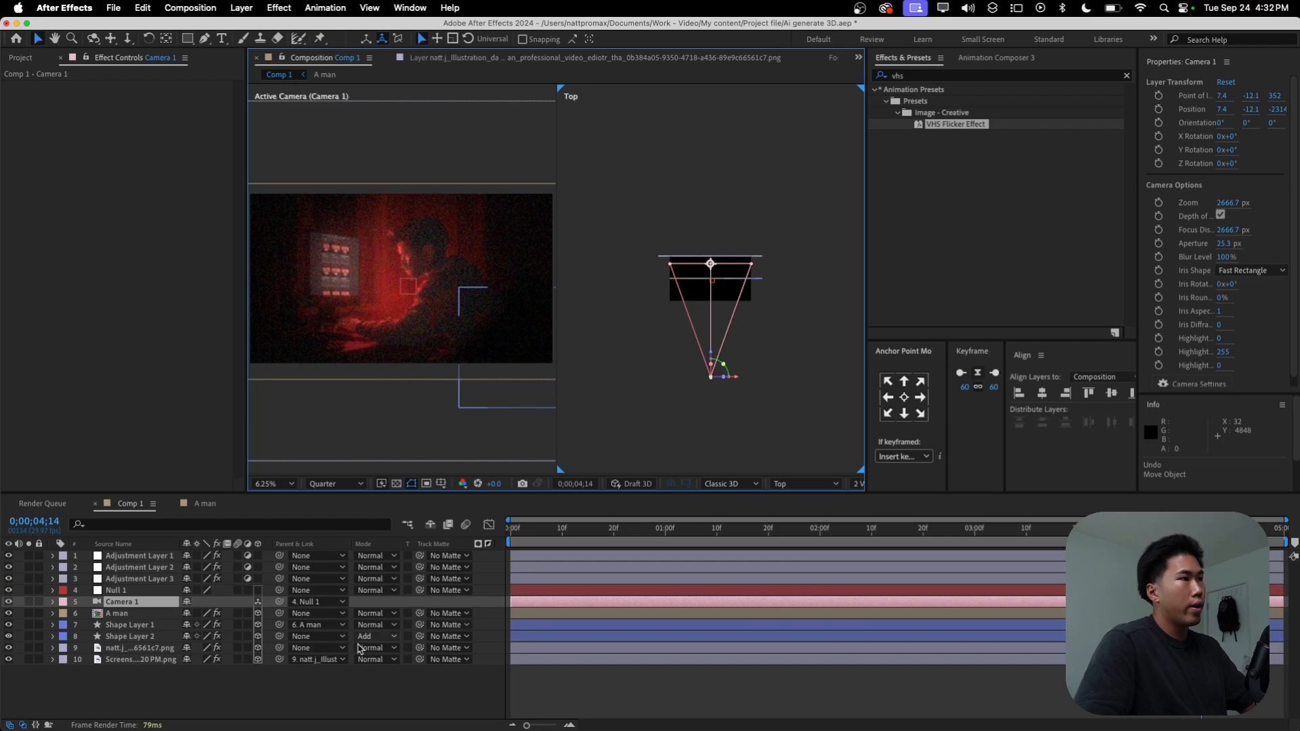
{"action": "left_click", "coordinate": [132, 648]}
{"action": "left_click", "coordinate": [135, 660], "text": "shift"}
{"action": "left_click", "coordinate": [139, 637], "text": "shift"}
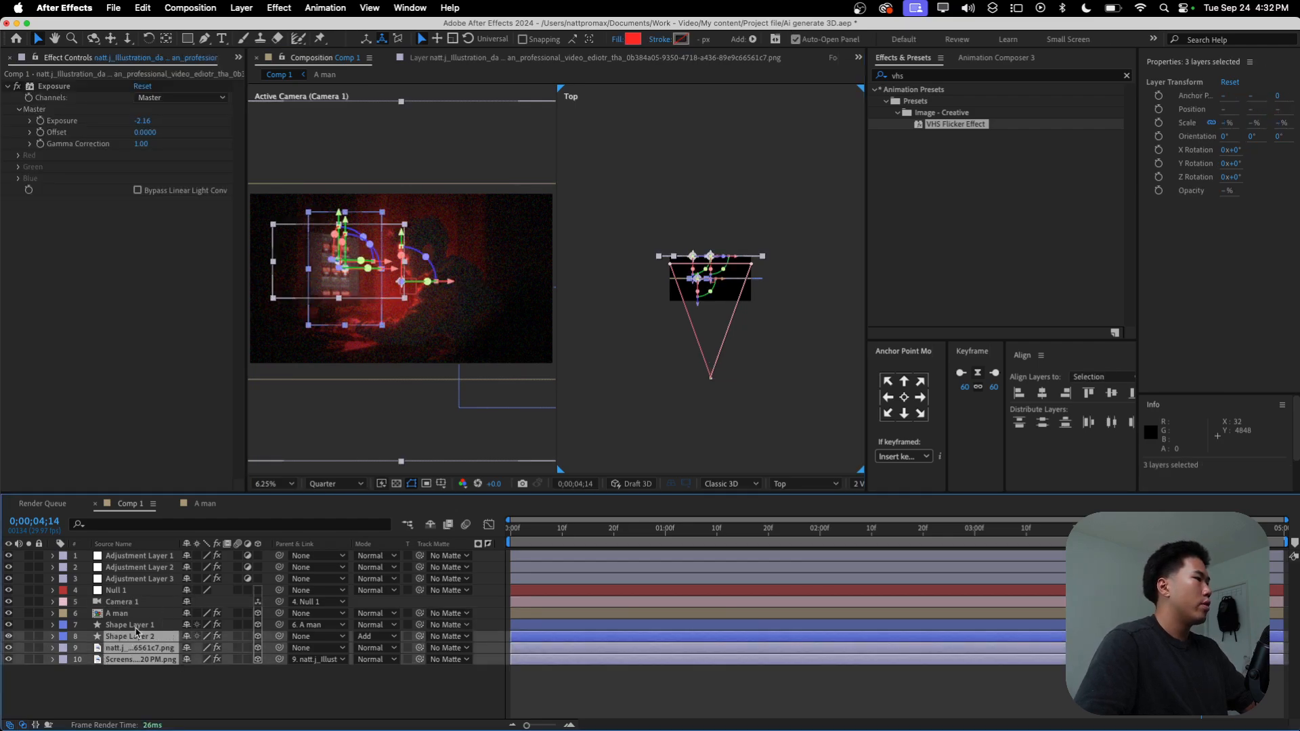
{"action": "left_click", "coordinate": [140, 625], "text": "shift"}
{"action": "left_click", "coordinate": [141, 614], "text": "shift"}
{"action": "left_click", "coordinate": [163, 691]}
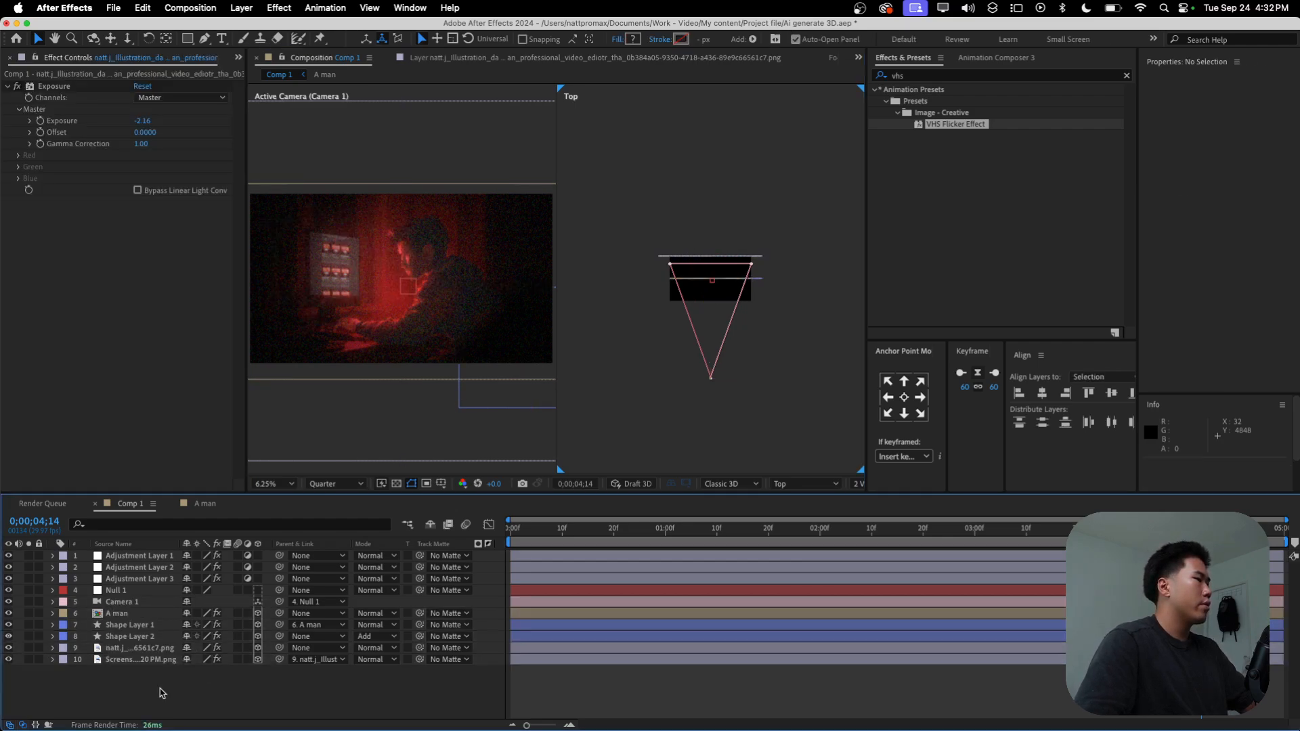
{"action": "left_click", "coordinate": [139, 614]}
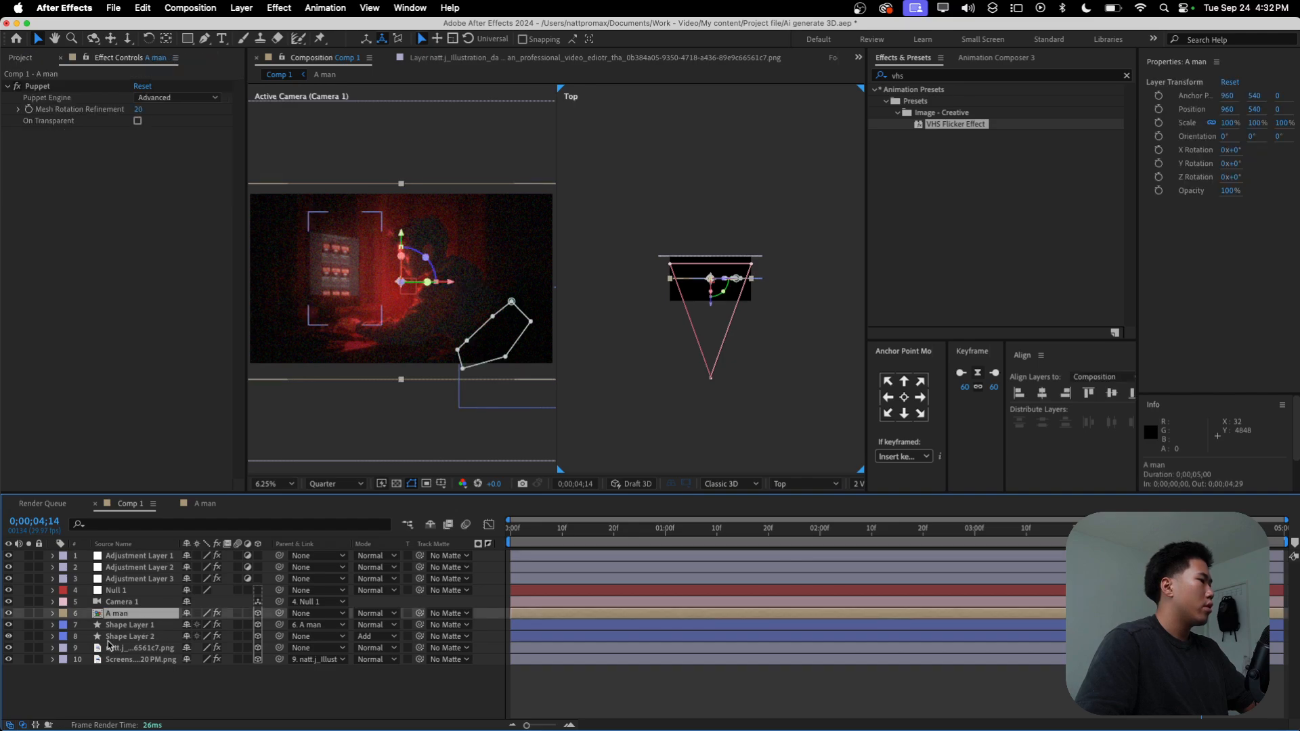
{"action": "left_click", "coordinate": [136, 637], "text": "shift"}
{"action": "left_click", "coordinate": [135, 686]}
Step: Shift the A man, Shape Layer 2 and illustration layers together along X by about 96 px in the Top view, and deselect them
{"action": "left_click", "coordinate": [128, 615]}
{"action": "left_click", "coordinate": [132, 638], "text": "super"}
{"action": "left_click", "coordinate": [131, 650], "text": "super"}
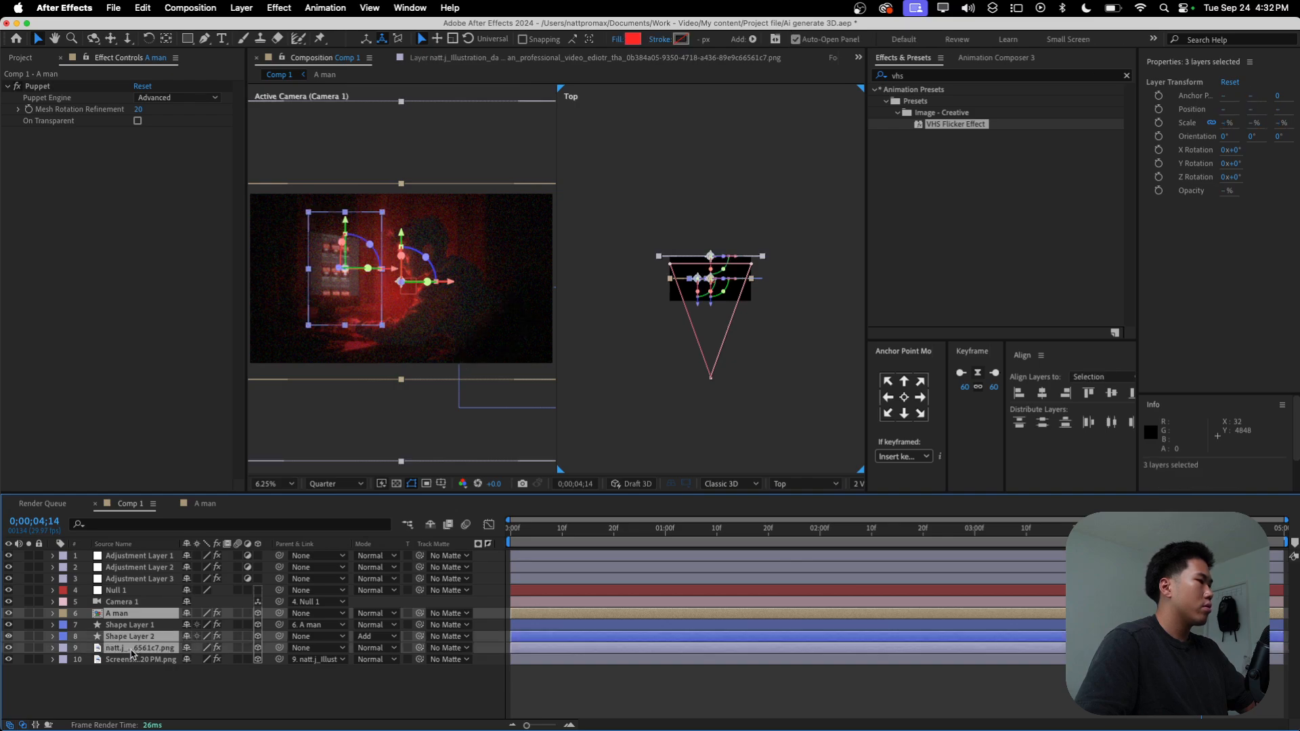
{"action": "left_click_drag", "start_coordinate": [740, 285], "coordinate": [740, 288]}
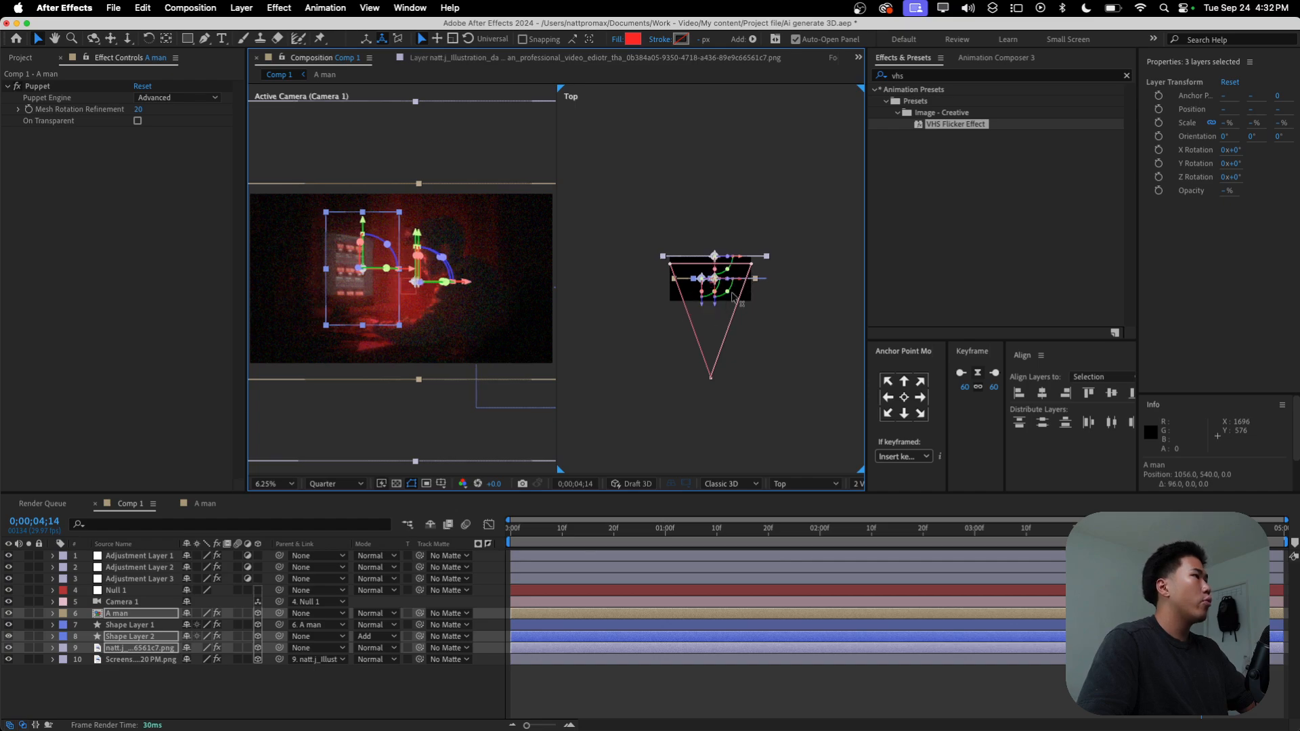
{"action": "left_click", "coordinate": [547, 683]}
Step: Check the Active Camera view's framing at different magnifications and set the view magnification to Fit
{"action": "scroll", "coordinate": [399, 317], "scroll_direction": "down", "scroll_amount": 1}
{"action": "scroll", "coordinate": [319, 281], "scroll_direction": "up", "scroll_amount": 1}
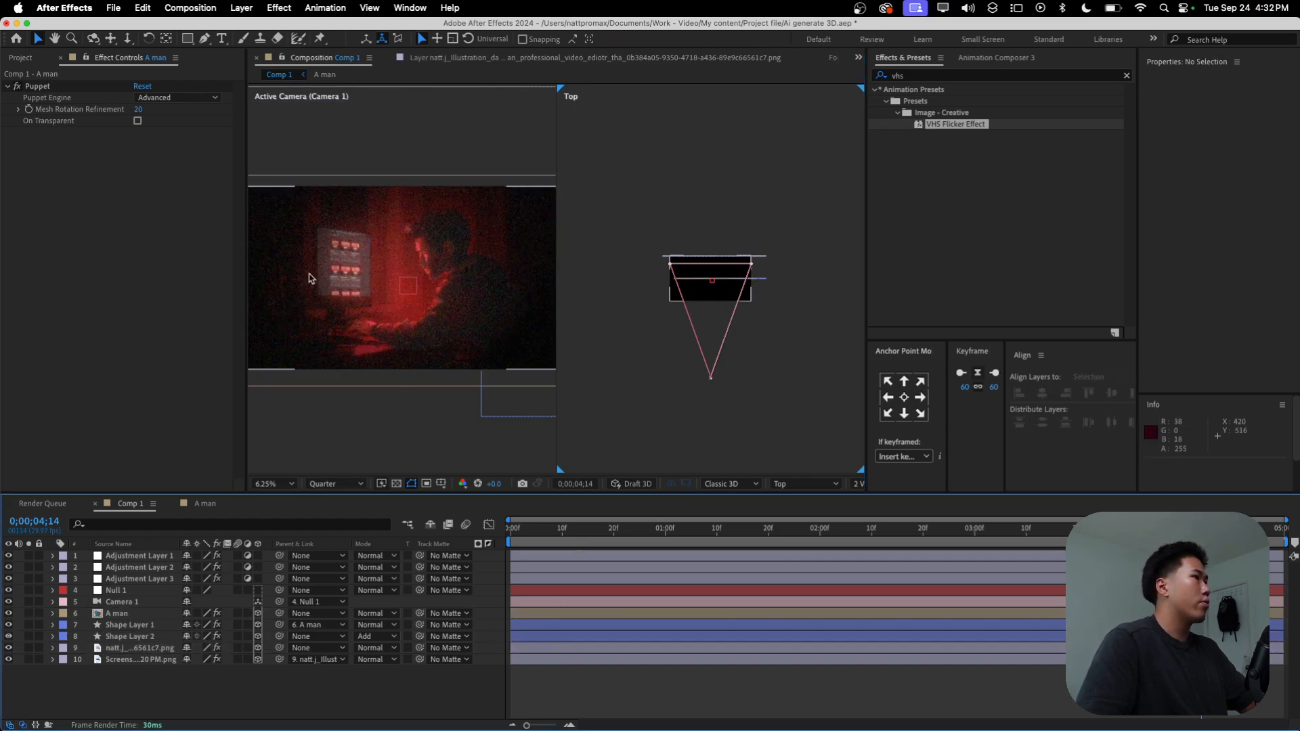
{"action": "scroll", "coordinate": [292, 271], "scroll_direction": "down", "scroll_amount": 1}
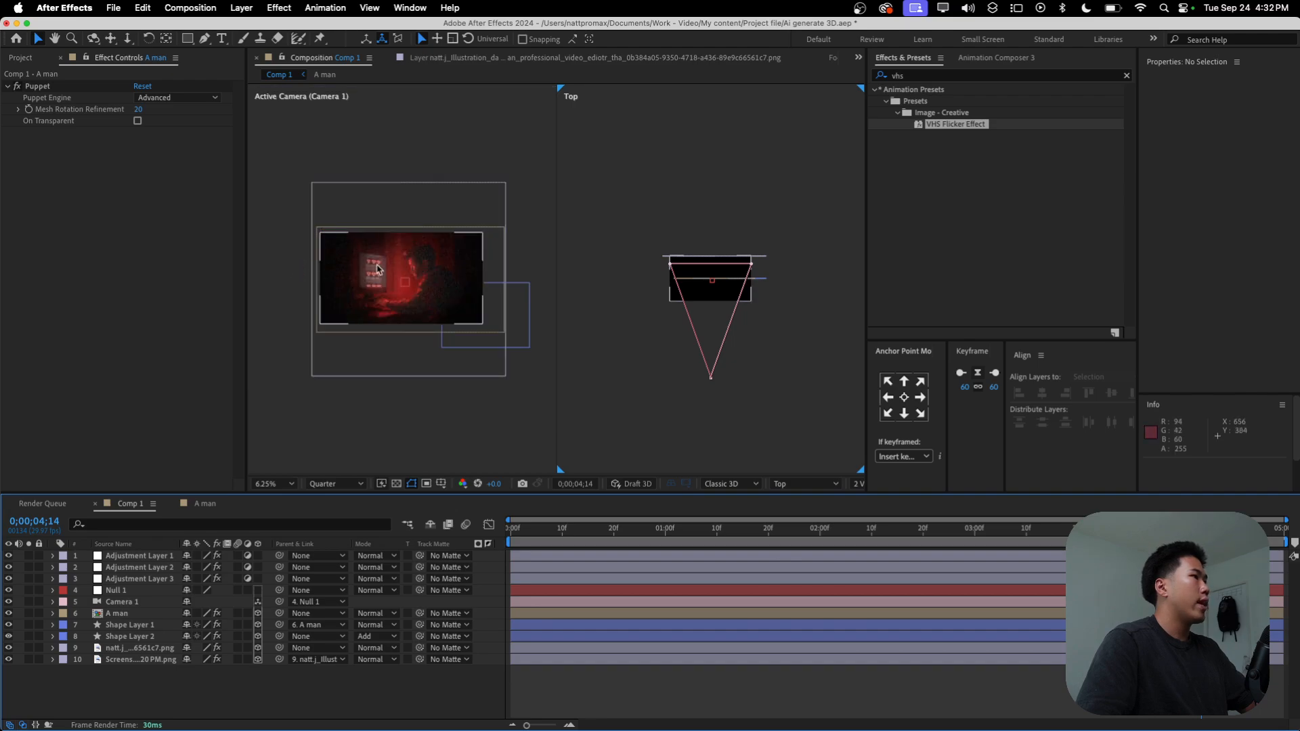
{"action": "scroll", "coordinate": [375, 273], "scroll_direction": "up", "scroll_amount": 1}
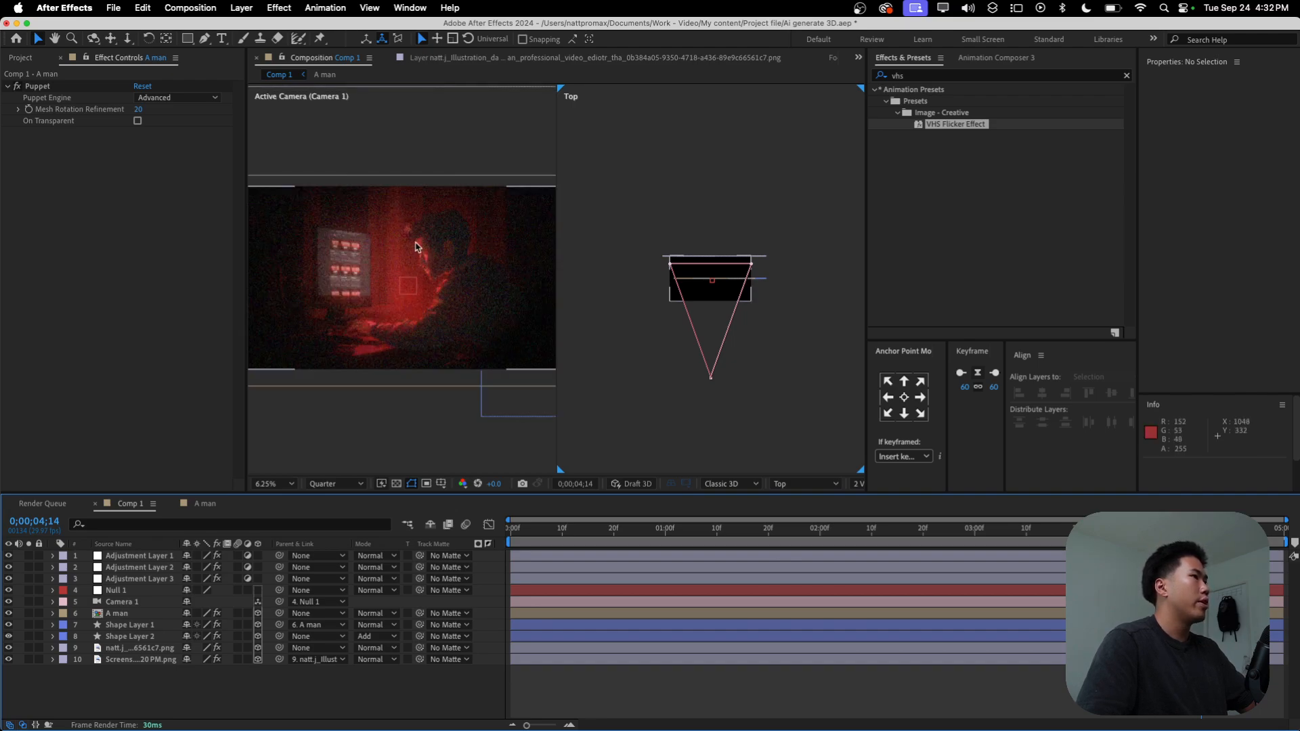
{"action": "scroll", "coordinate": [396, 284], "scroll_direction": "down", "scroll_amount": 1}
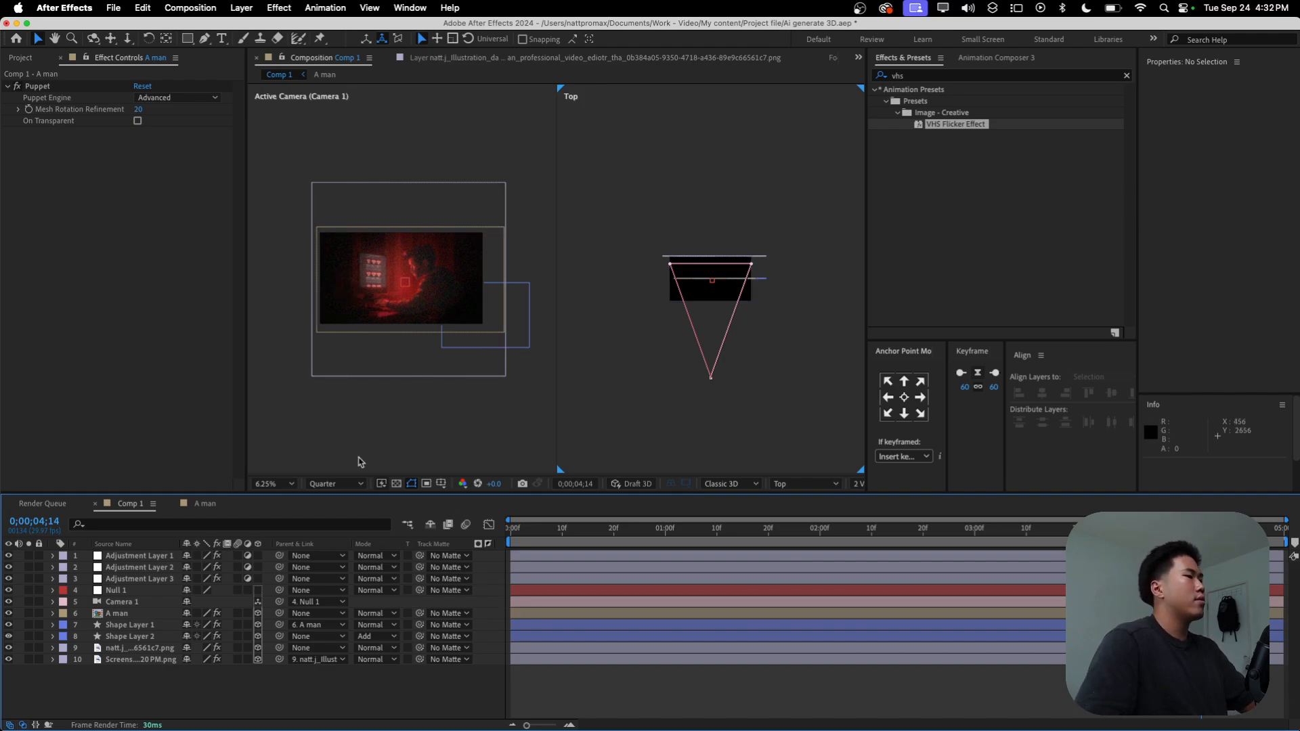
{"action": "left_click", "coordinate": [278, 483]}
{"action": "left_click", "coordinate": [291, 245]}
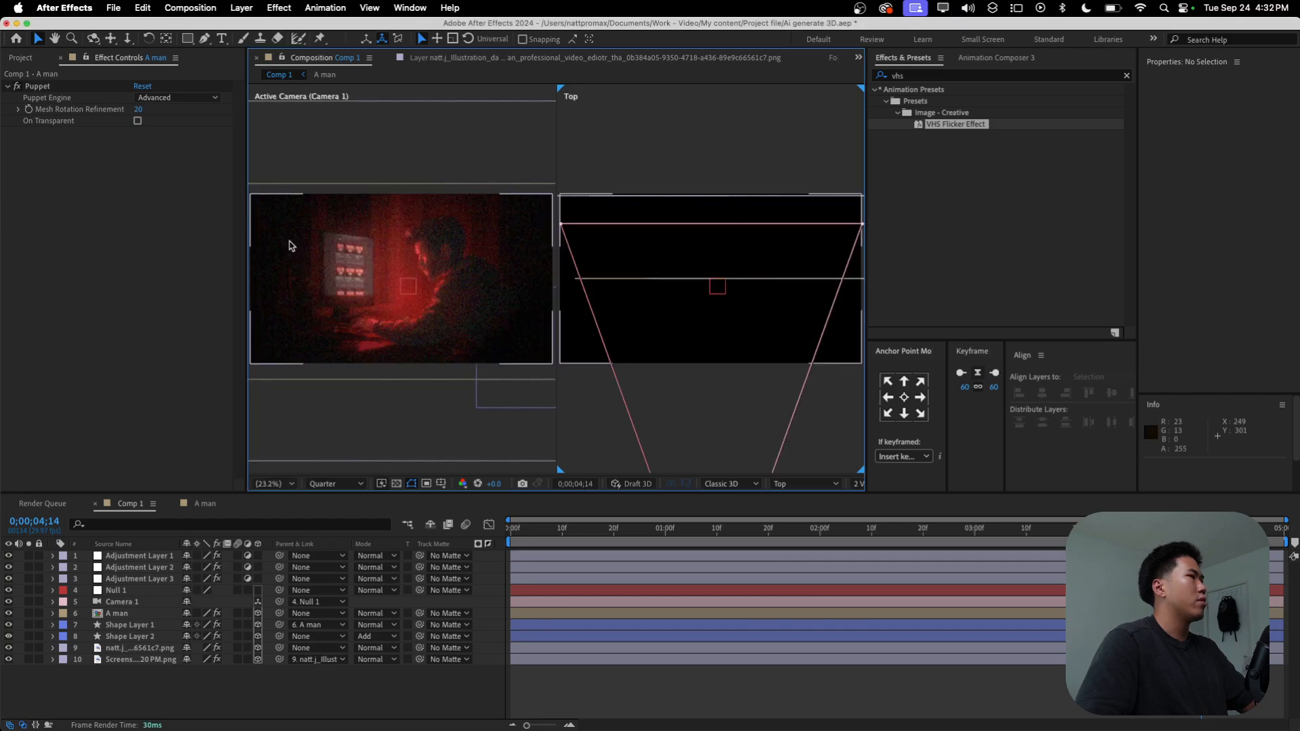
Step: Play back the composition from the first frame to check the reframed layers with the wiggling camera
{"action": "left_click", "coordinate": [583, 676]}
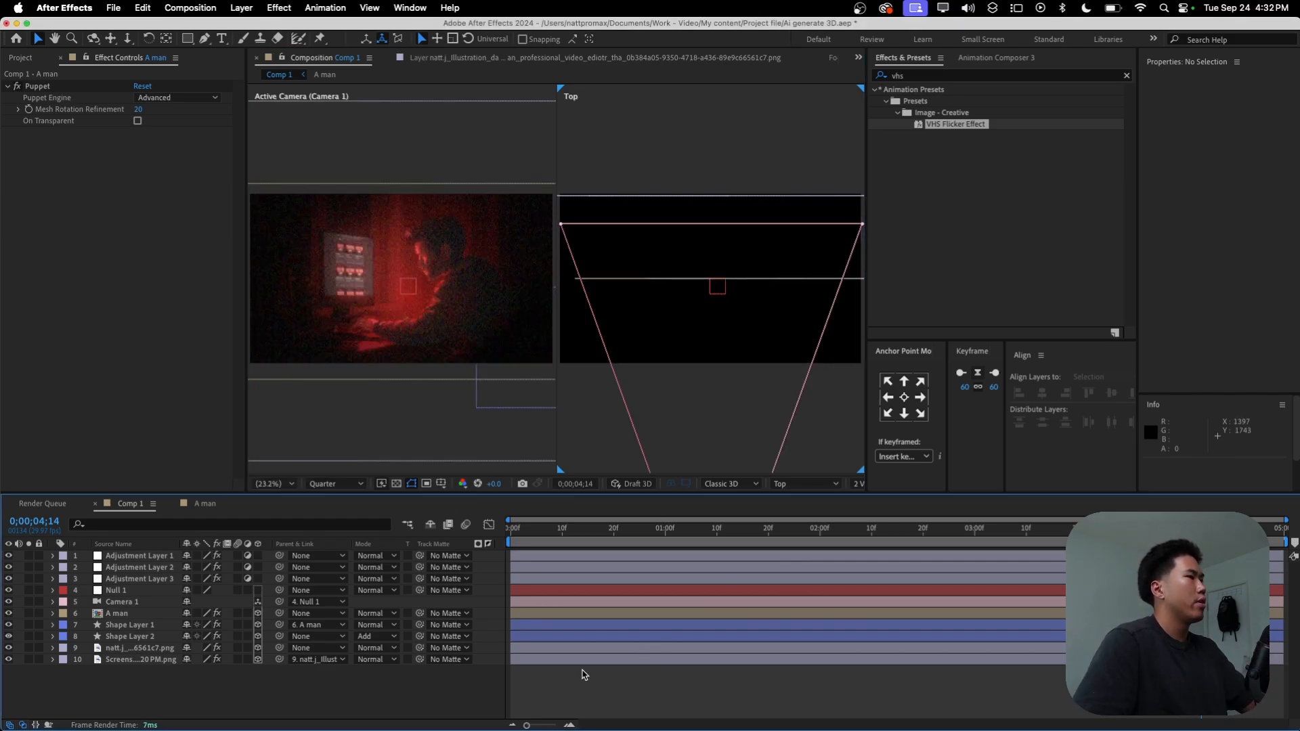
{"action": "left_click_drag", "start_coordinate": [551, 532], "coordinate": [500, 537]}
{"action": "key", "text": "space"}
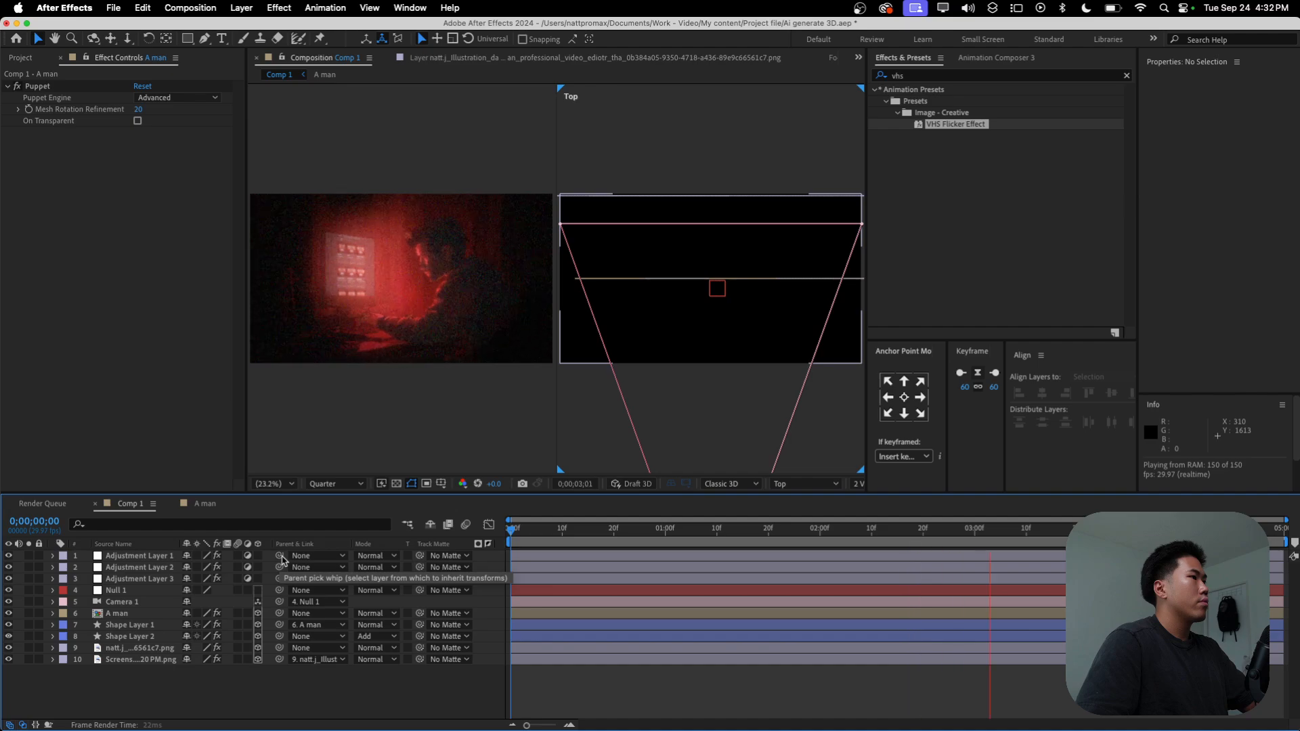
{"action": "key", "text": "space"}
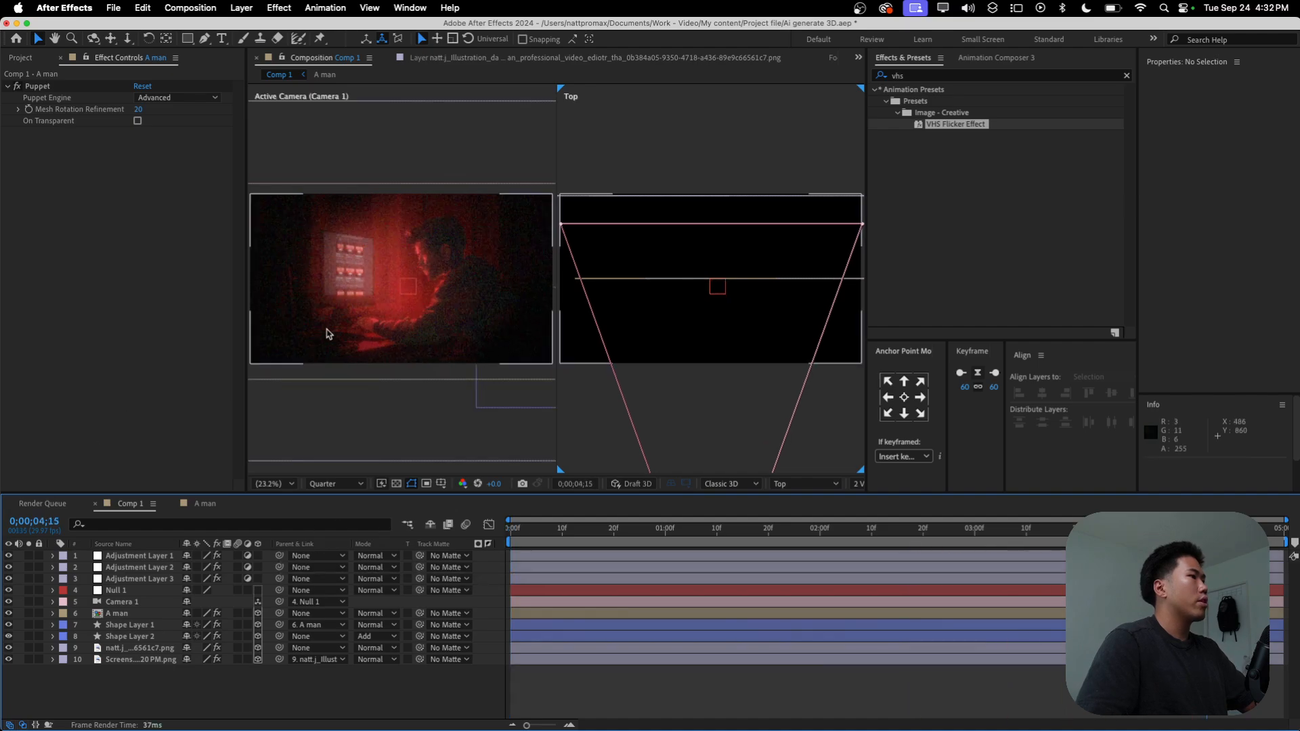
Step: Set the preview resolution to Full to inspect the image up close, and save the project
{"action": "scroll", "coordinate": [406, 311], "scroll_direction": "up", "scroll_amount": 1}
{"action": "scroll", "coordinate": [412, 310], "scroll_direction": "up", "scroll_amount": 4}
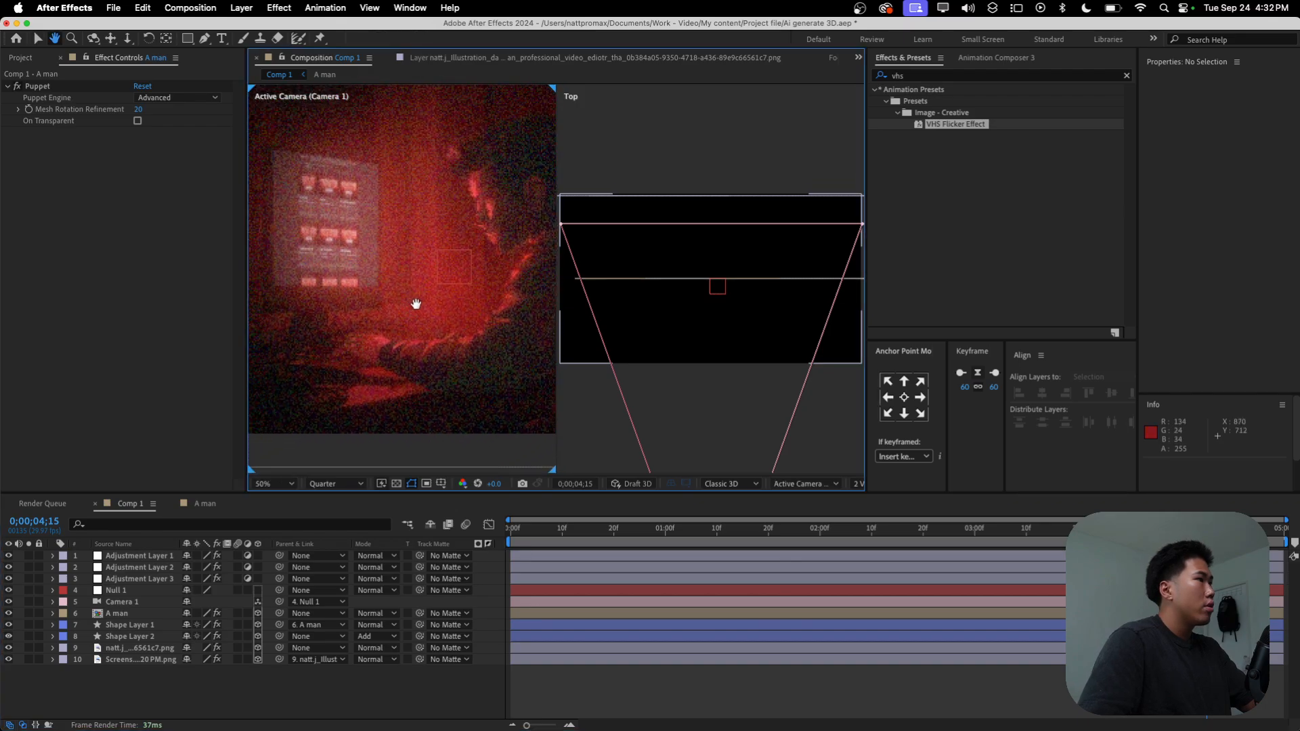
{"action": "left_click", "coordinate": [333, 485]}
{"action": "left_click", "coordinate": [329, 519]}
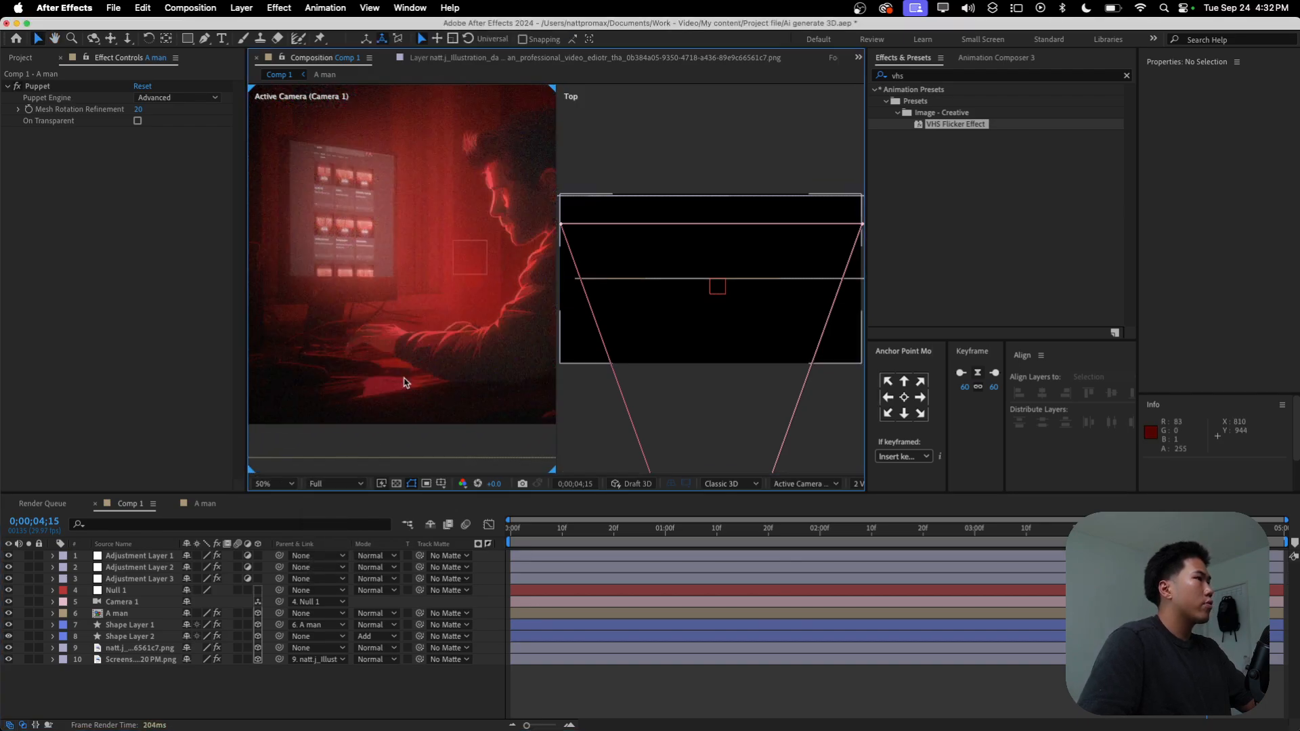
{"action": "scroll", "coordinate": [404, 382], "scroll_direction": "down", "scroll_amount": 2}
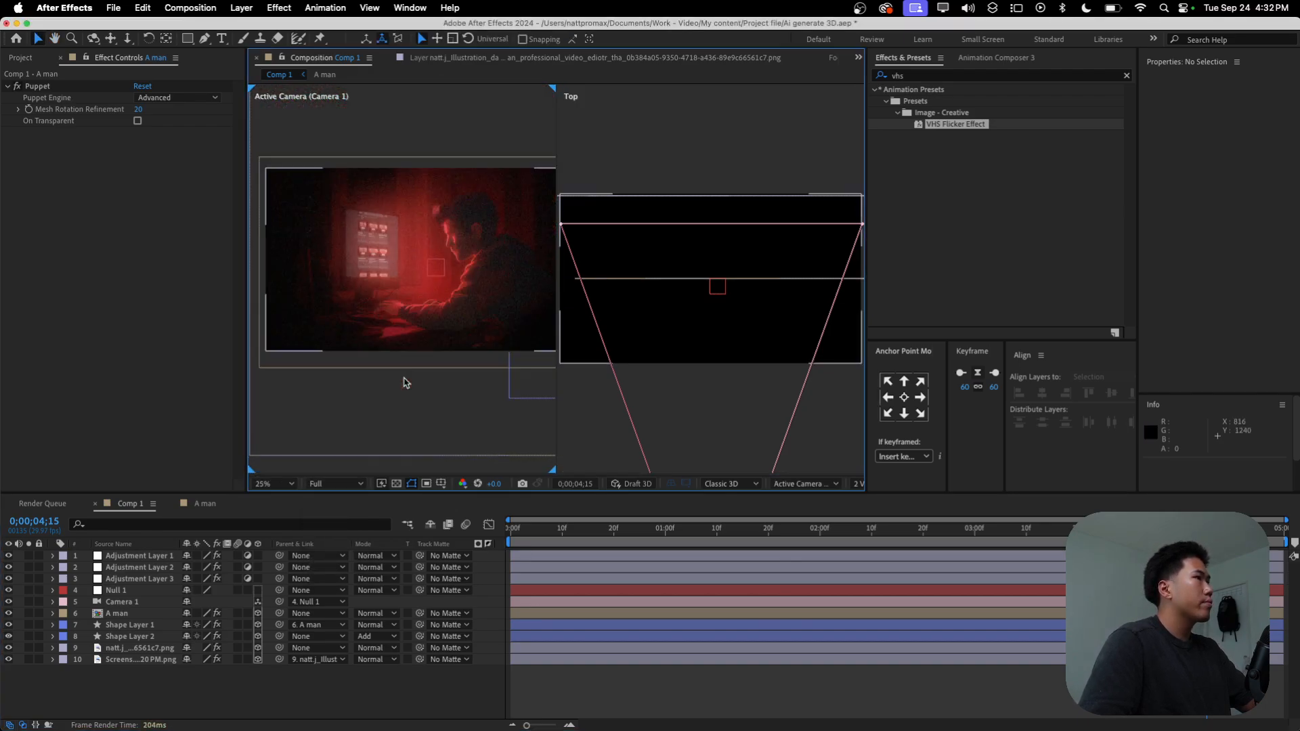
{"action": "key", "text": "super+s"}
Step: Add Position and Point of Interest keyframes to Camera 1 at 0;00;01;00
{"action": "left_click", "coordinate": [196, 687]}
{"action": "left_click_drag", "start_coordinate": [541, 529], "coordinate": [354, 549]}
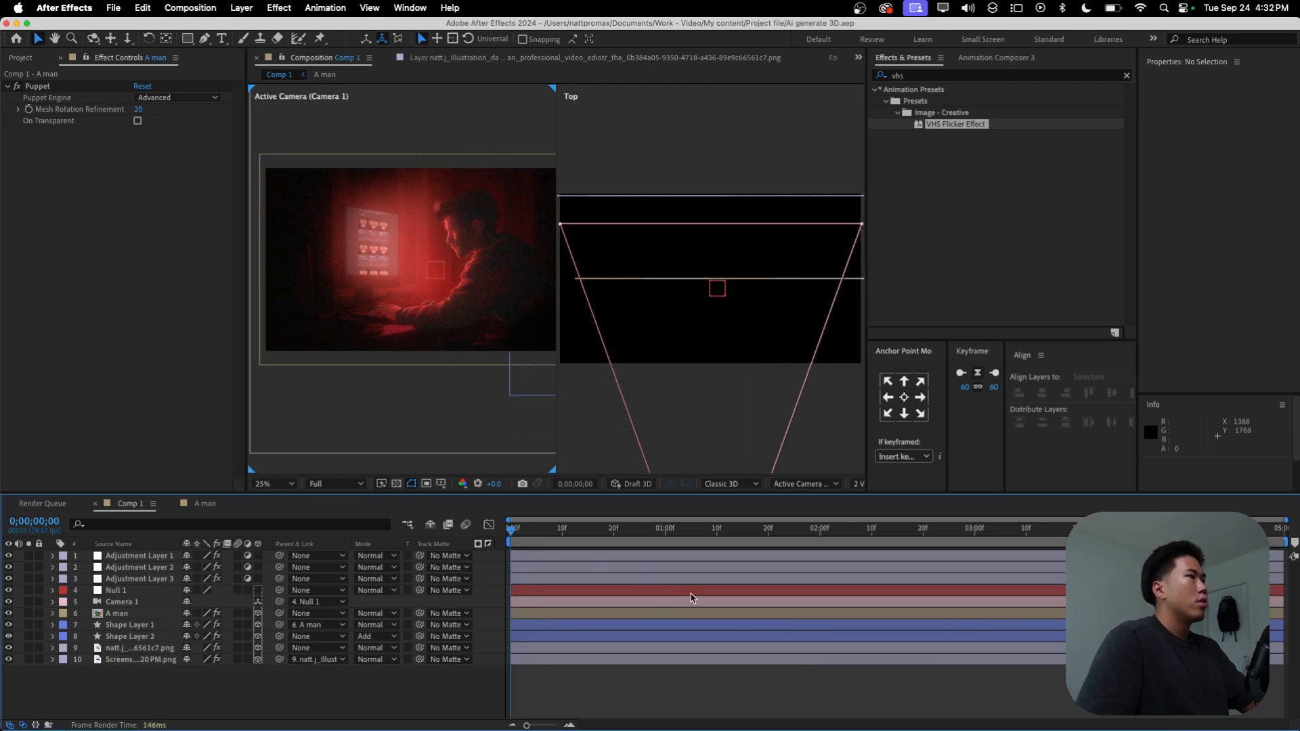
{"action": "left_click", "coordinate": [609, 603]}
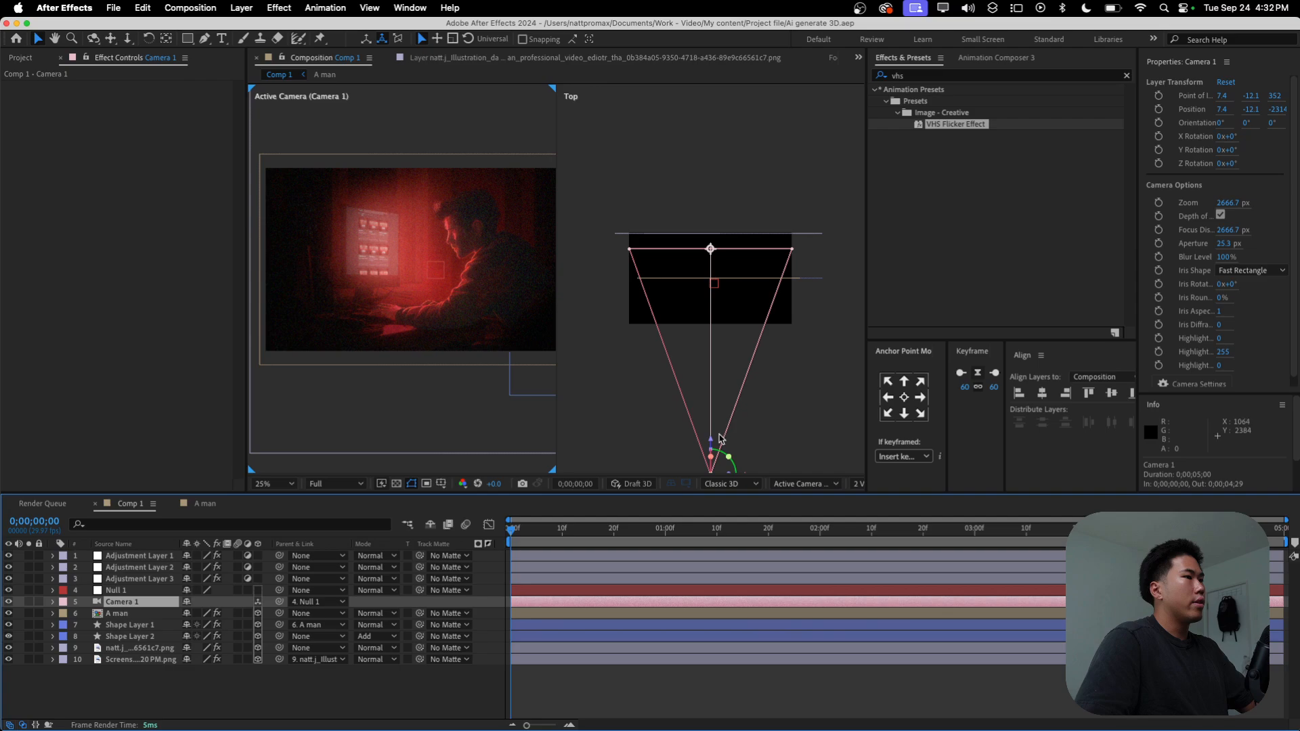
{"action": "left_click_drag", "start_coordinate": [519, 539], "coordinate": [666, 542]}
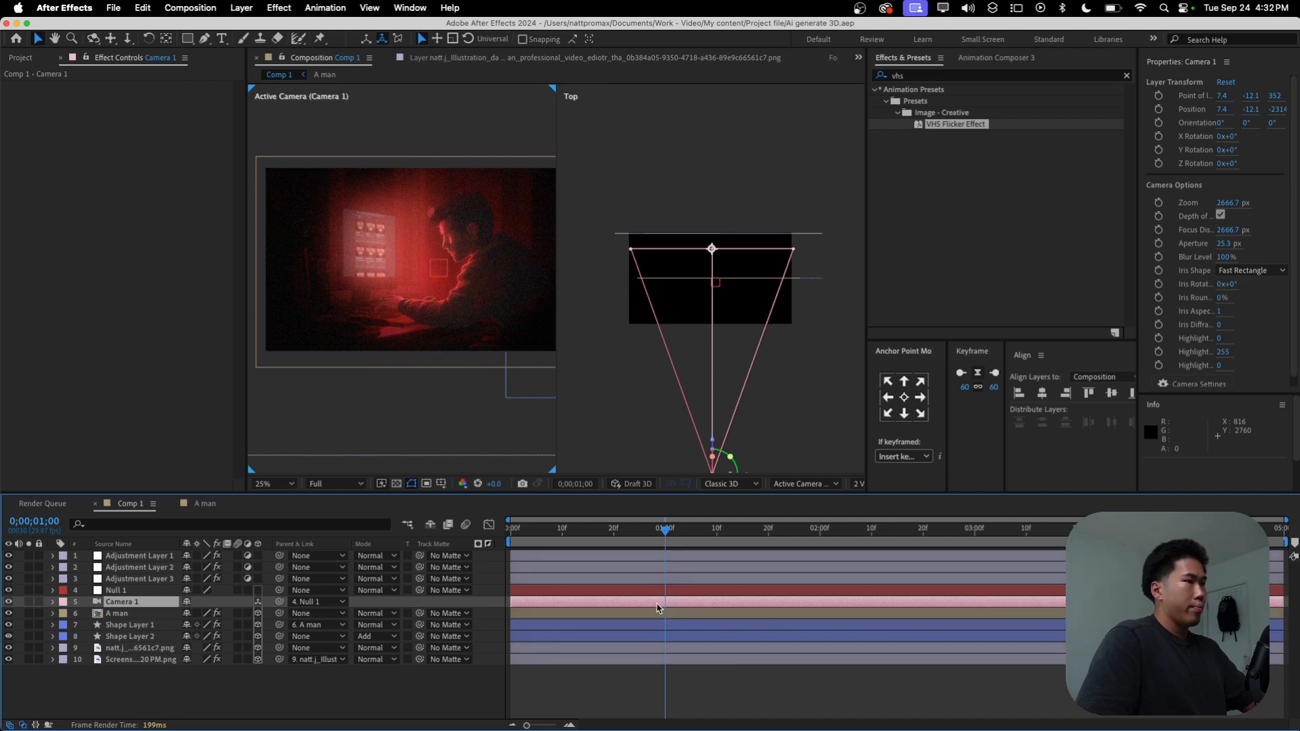
{"action": "left_click", "coordinate": [1159, 109]}
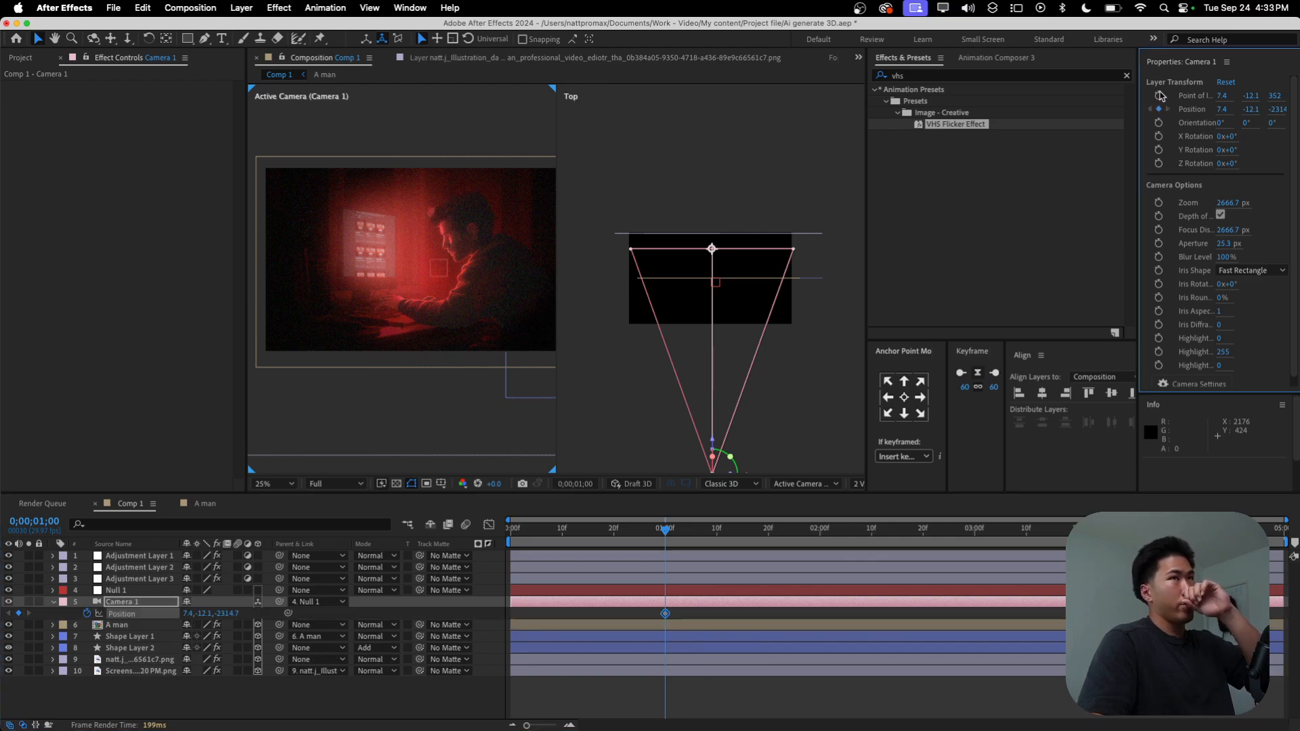
{"action": "left_click", "coordinate": [1160, 96]}
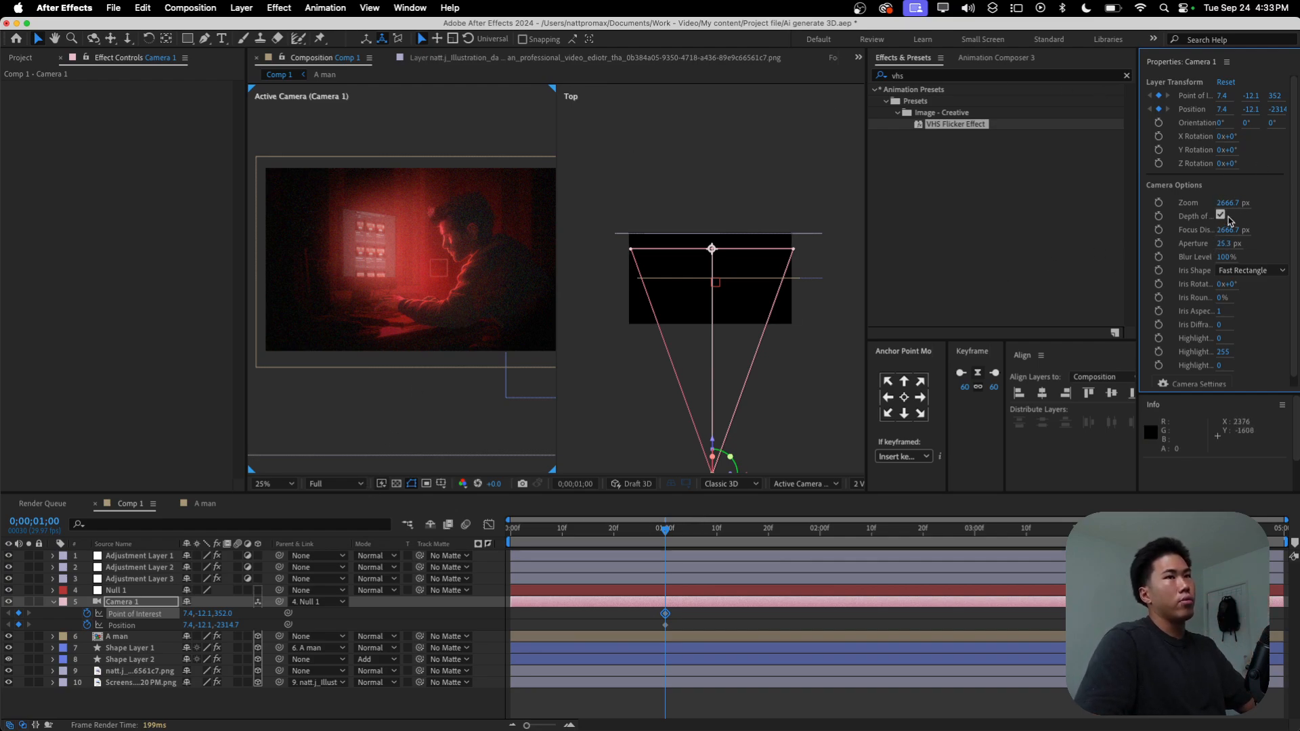
Step: At the first frame, move Camera 1 forward into the scene in the Top view to a Z position of about -426.7
{"action": "key", "text": "Home"}
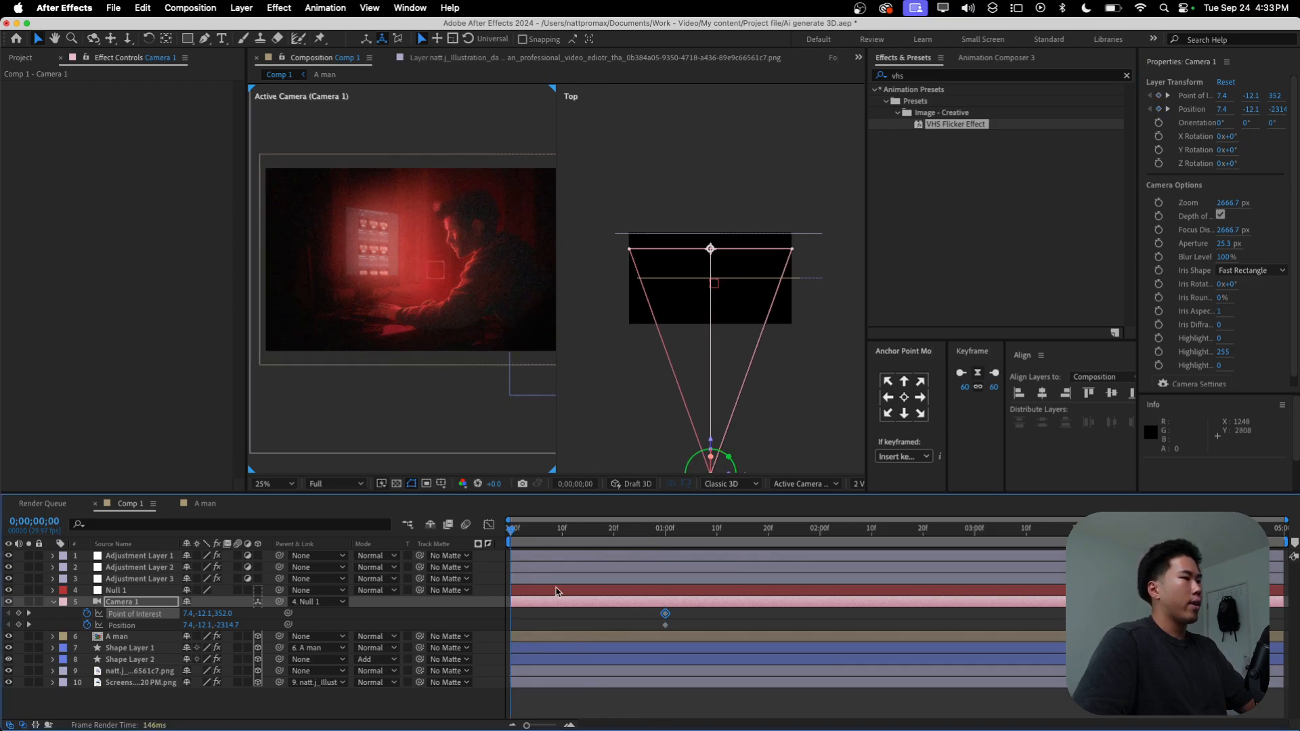
{"action": "left_click", "coordinate": [574, 604]}
{"action": "left_click_drag", "start_coordinate": [722, 437], "coordinate": [719, 283]}
Step: Easy-ease all Camera 1 keyframes and reshape their speed graph to peak early with a long slow-down
{"action": "left_click_drag", "start_coordinate": [684, 638], "coordinate": [487, 622]}
{"action": "key", "text": "F9"}
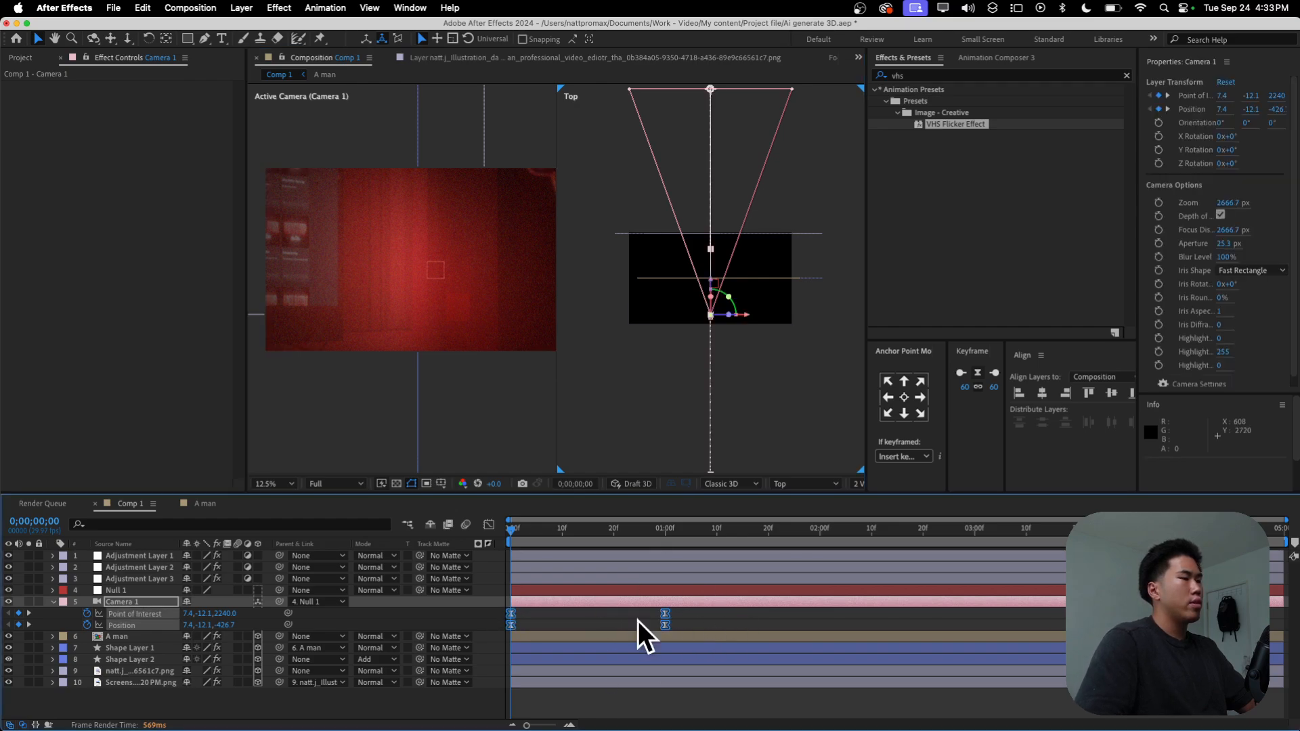
{"action": "left_click", "coordinate": [487, 524]}
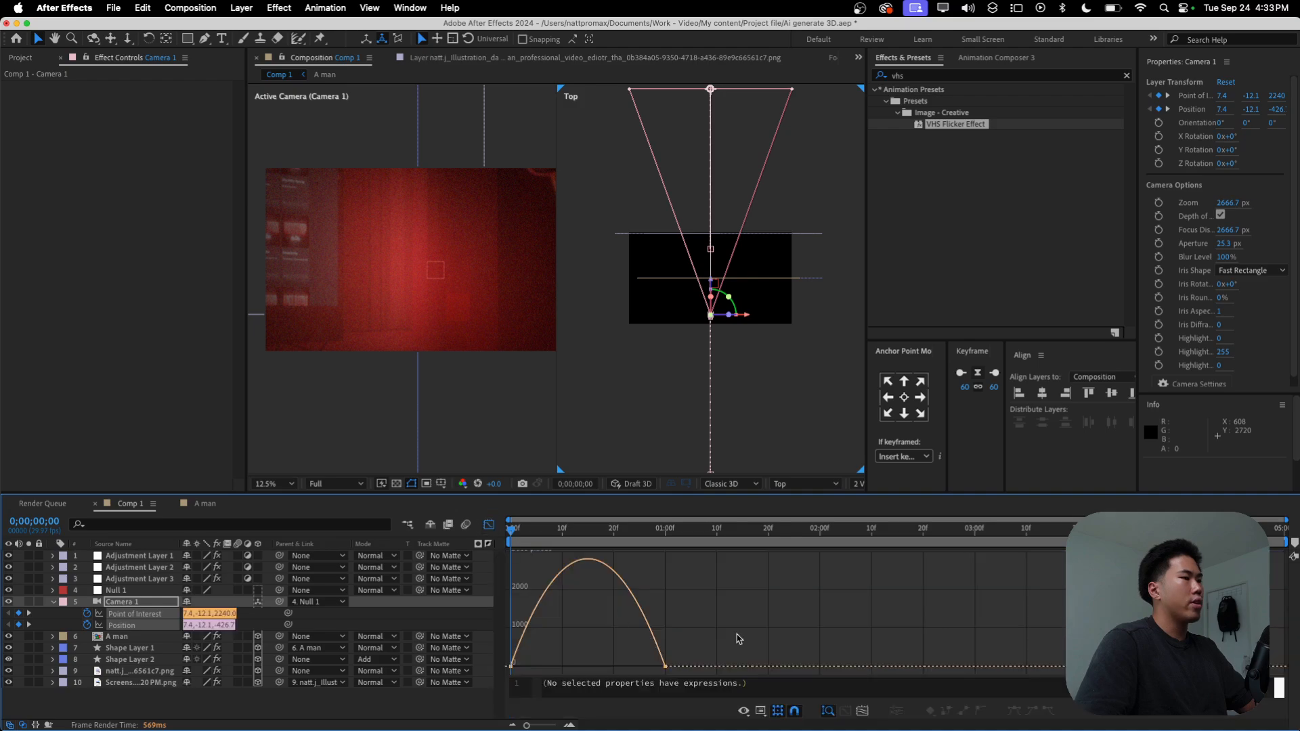
{"action": "left_click_drag", "start_coordinate": [533, 664], "coordinate": [523, 663]}
{"action": "left_click_drag", "start_coordinate": [639, 662], "coordinate": [594, 665]}
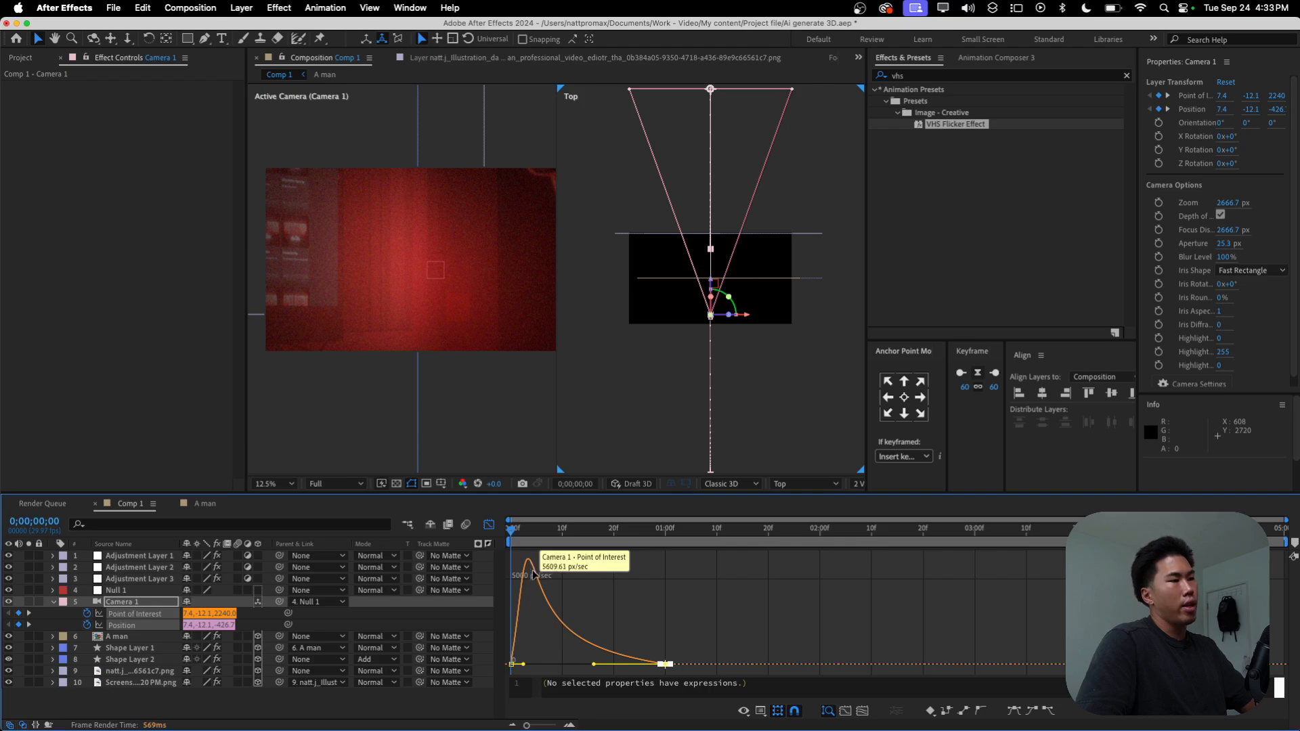
Step: Preview the camera pull-back and set the preview resolution to Quarter
{"action": "key", "text": "space"}
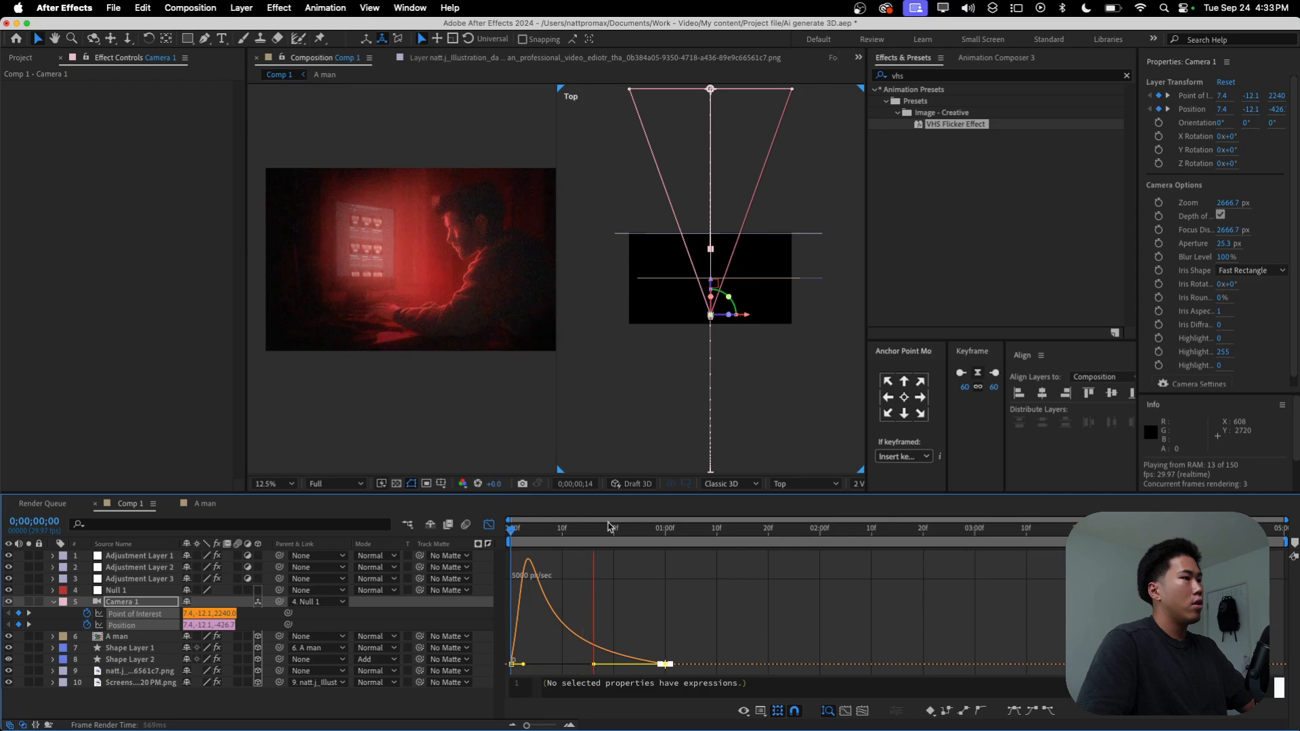
{"action": "left_click", "coordinate": [322, 484]}
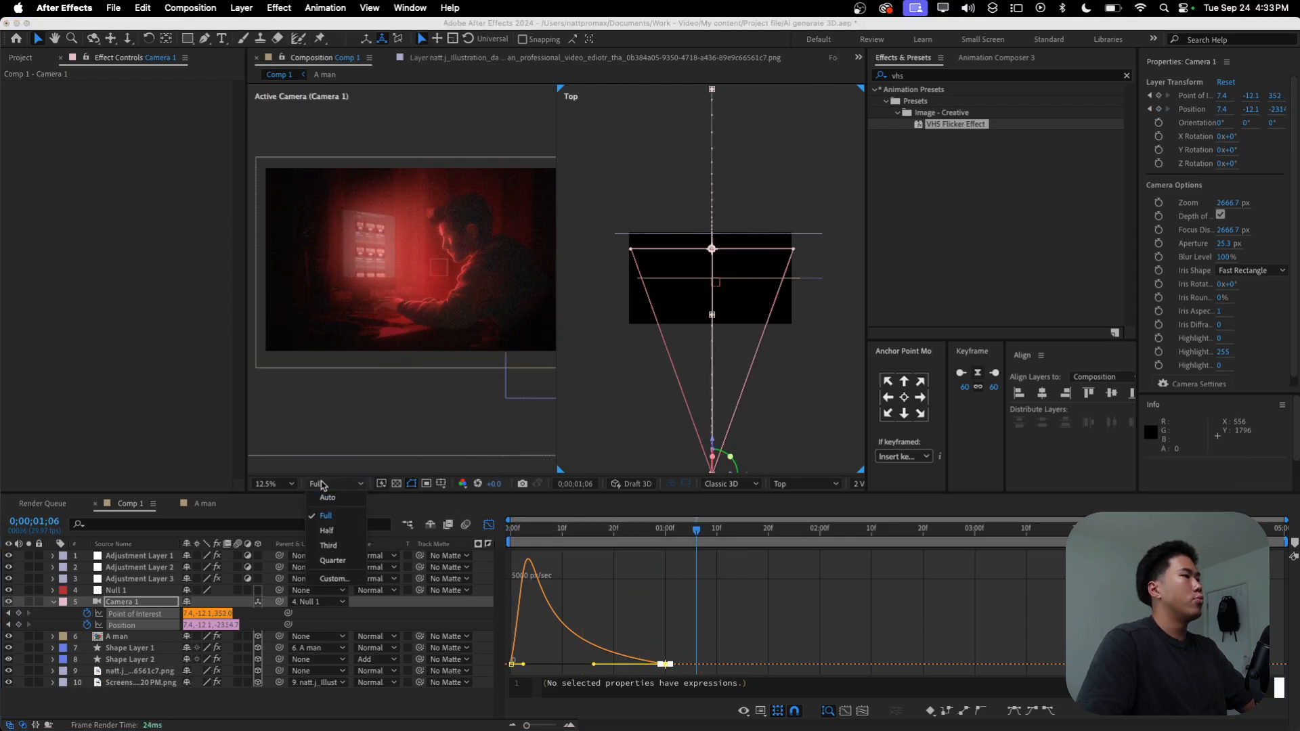
{"action": "left_click", "coordinate": [332, 561]}
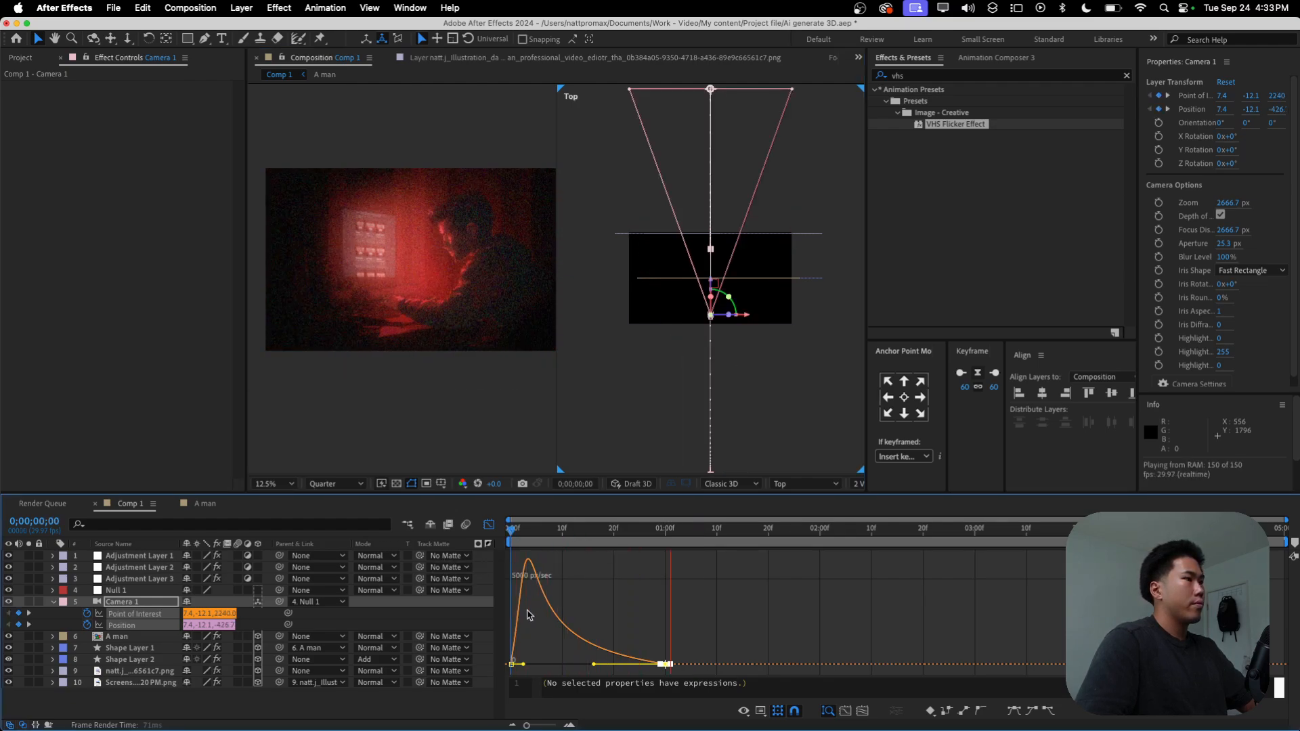
Step: Move Camera 1's end Position and Point of Interest keyframes to 0;00;01;11 and preview the slower pull-back
{"action": "left_click", "coordinate": [489, 525]}
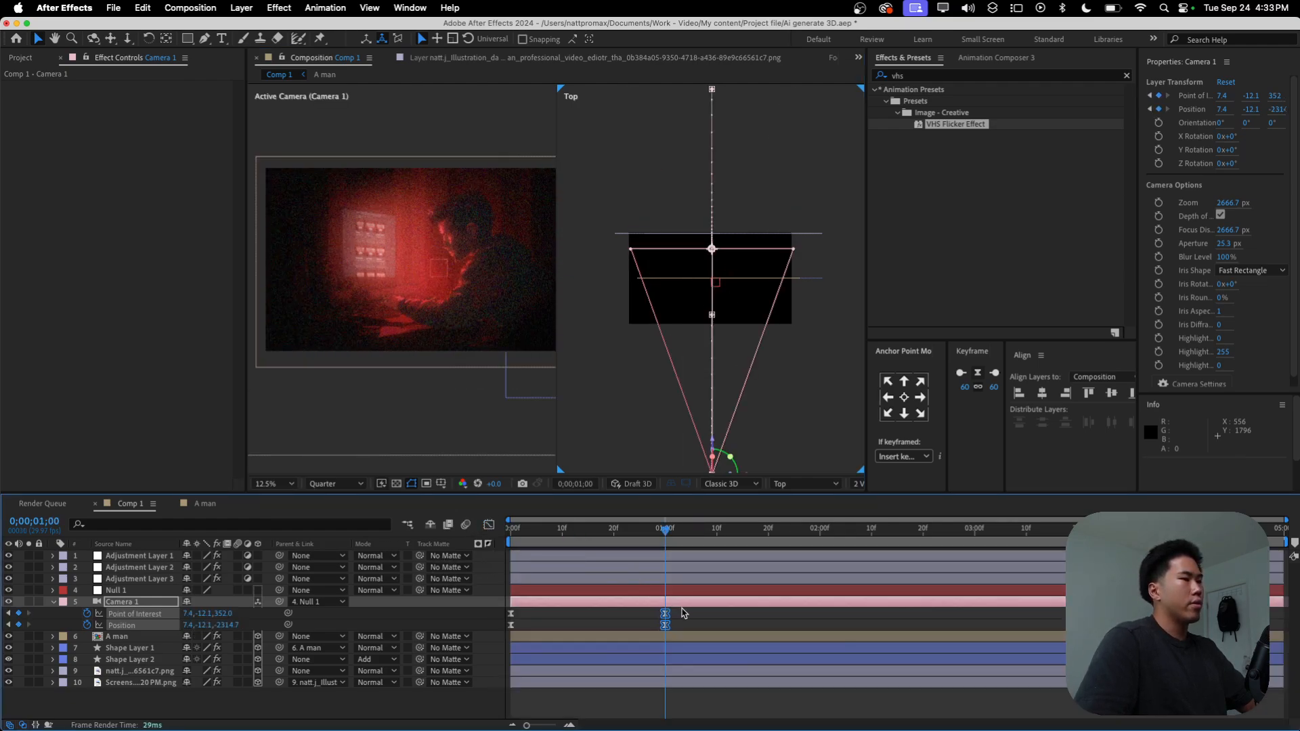
{"action": "left_click_drag", "start_coordinate": [671, 624], "coordinate": [728, 621]}
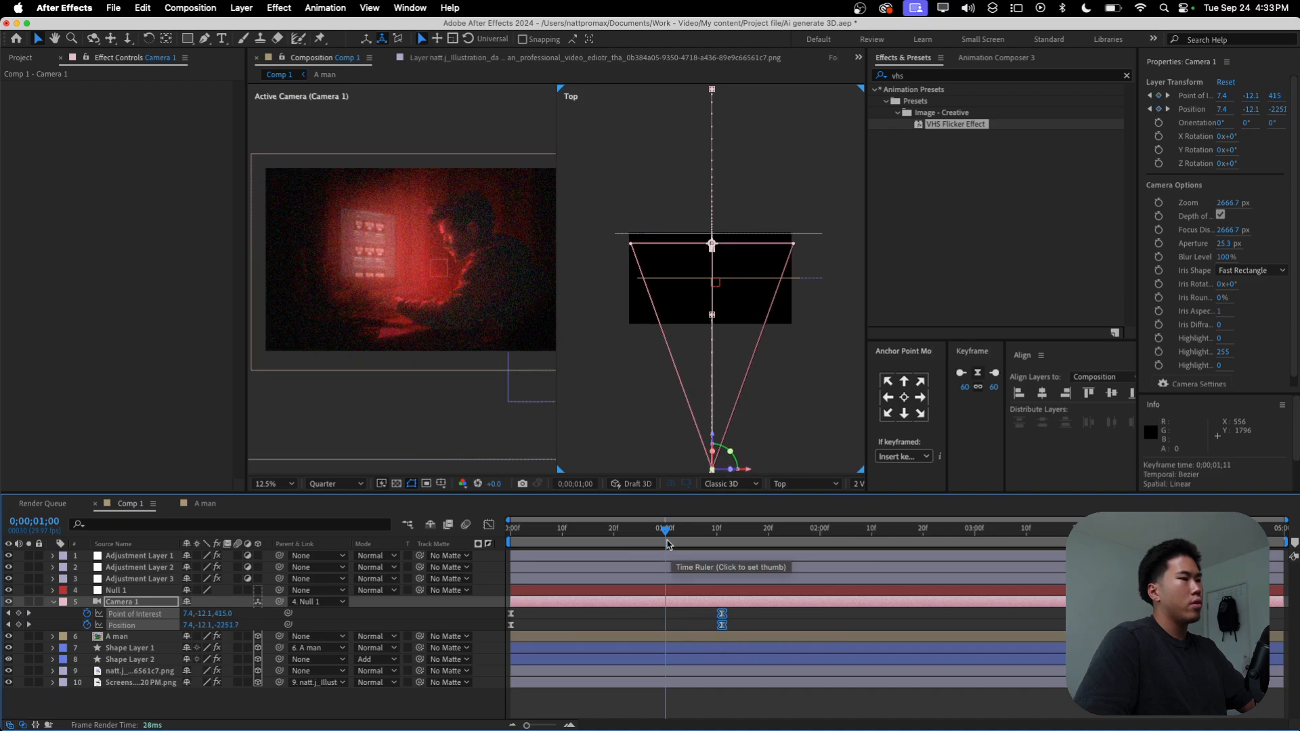
{"action": "key", "text": "space"}
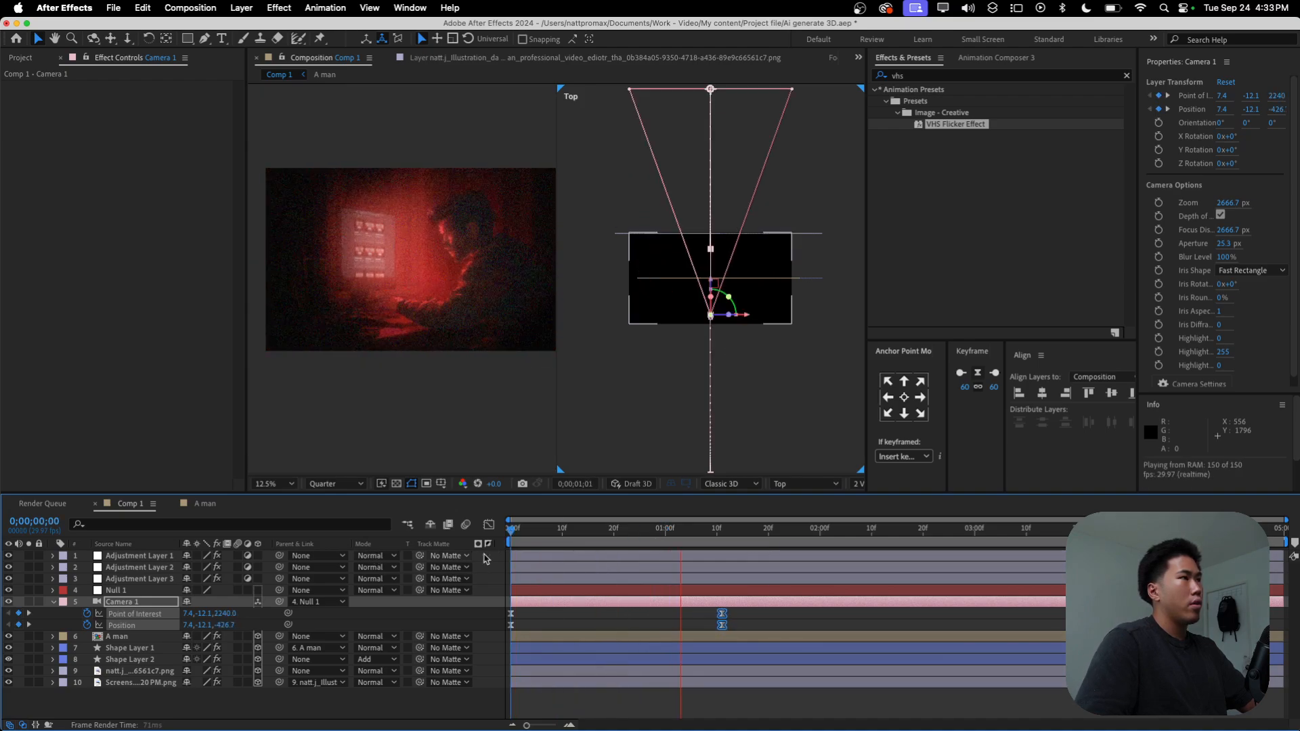
{"action": "key", "text": "space"}
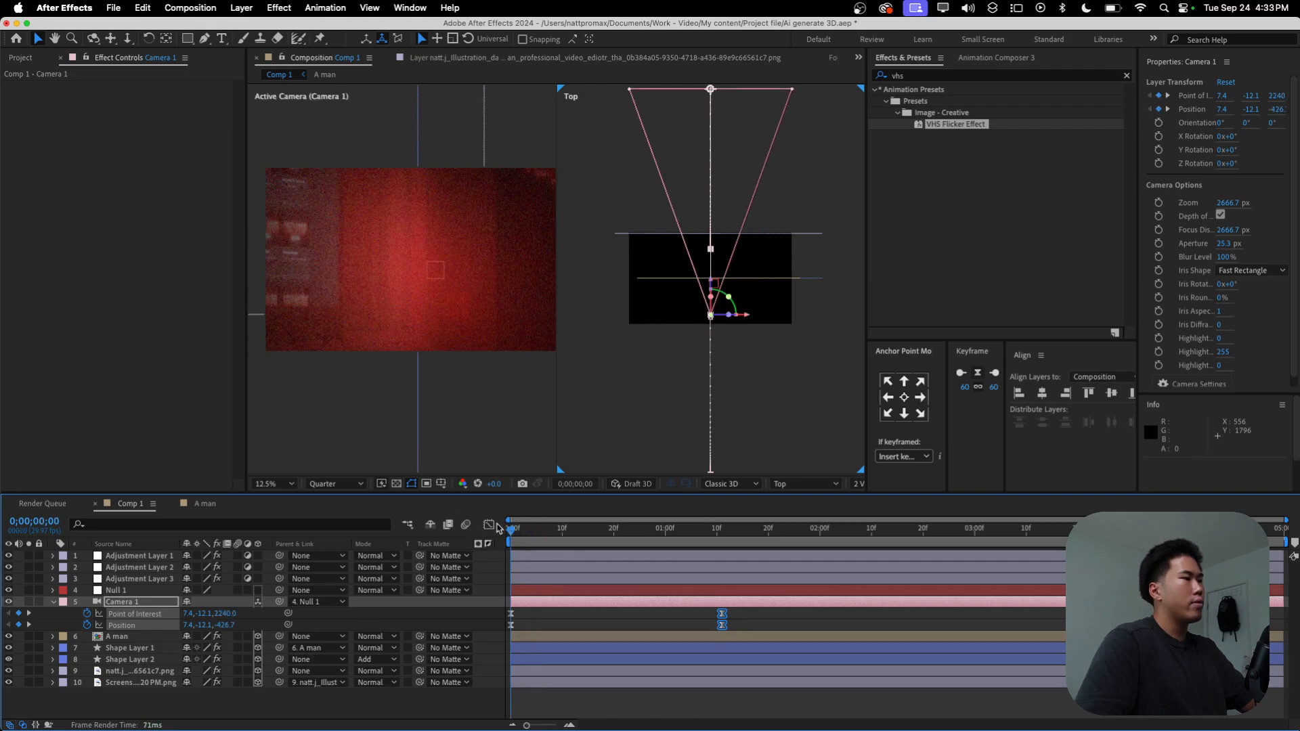
Step: Adjust the lengthened camera move's speed graph to a fast start and long ease-out, preview it and leave the graph view
{"action": "left_click", "coordinate": [489, 525]}
{"action": "left_click_drag", "start_coordinate": [536, 662], "coordinate": [535, 662]}
{"action": "left_click_drag", "start_coordinate": [755, 649], "coordinate": [566, 657]}
{"action": "key", "text": "space"}
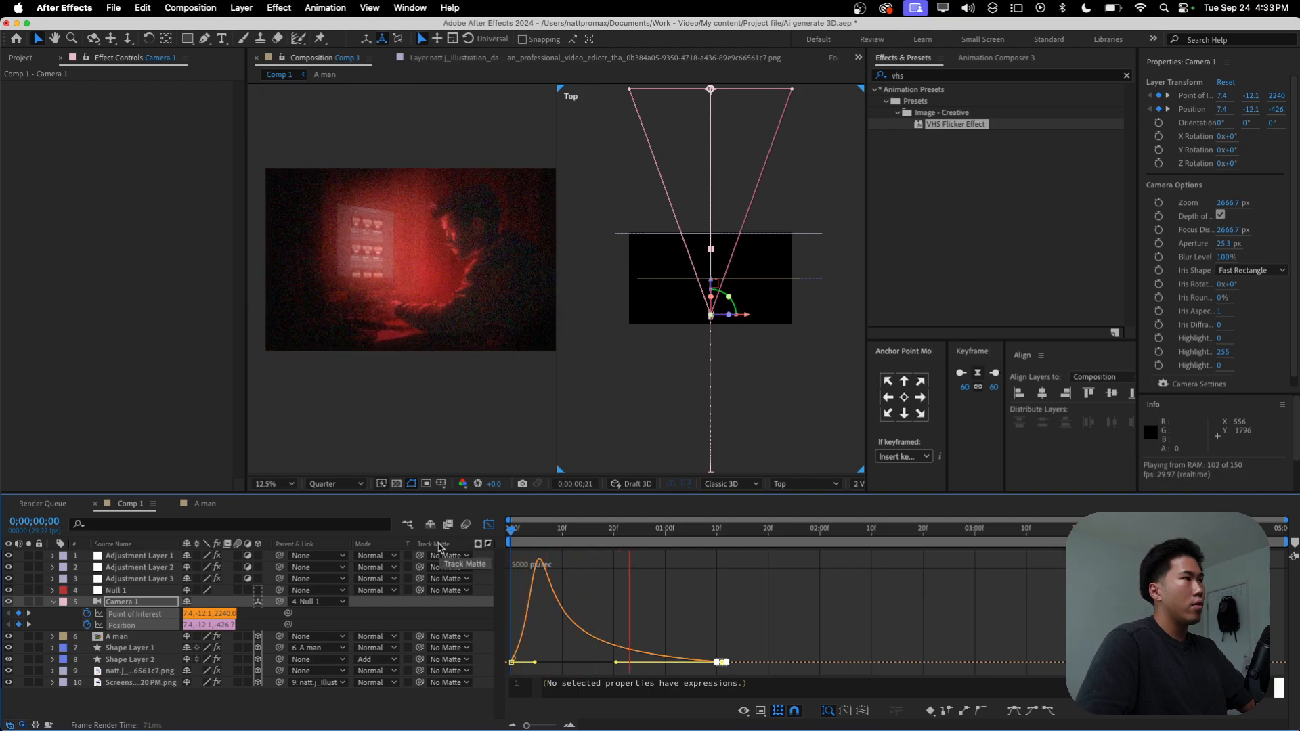
{"action": "left_click", "coordinate": [489, 525]}
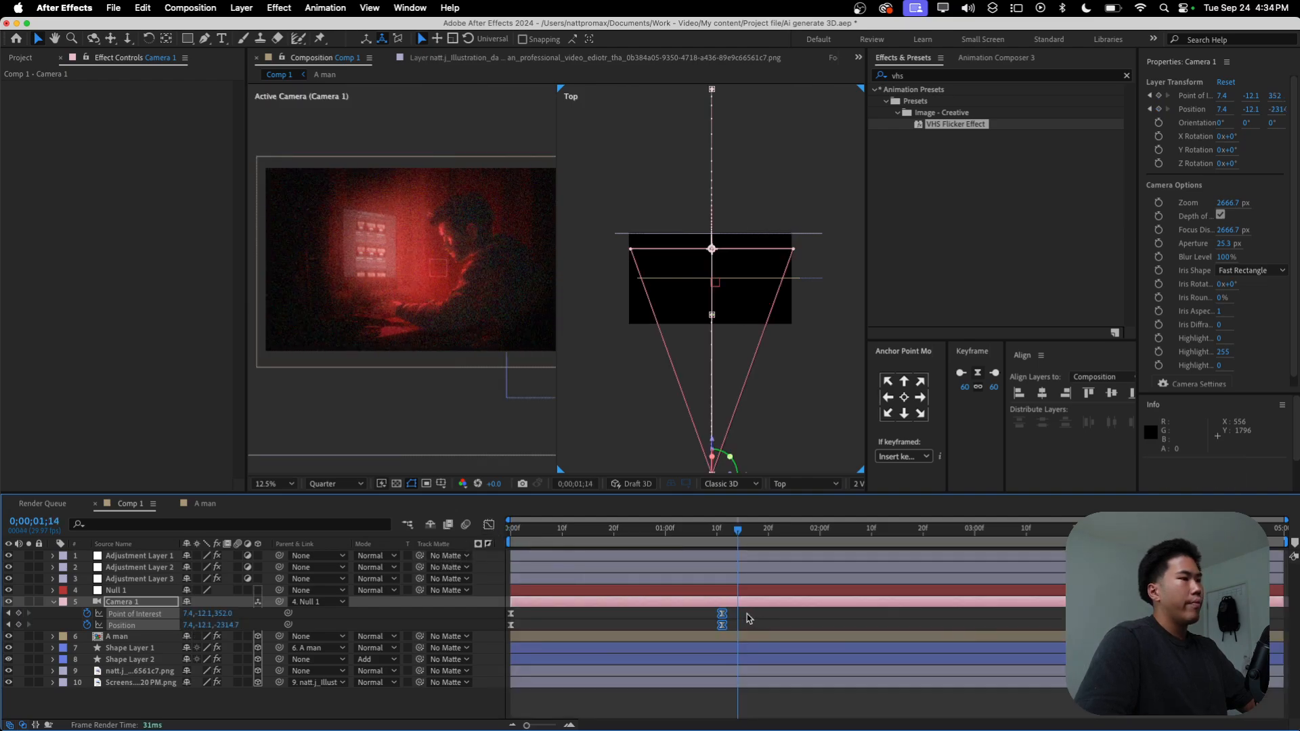
Step: Move Camera 1's end Position and Point of Interest keyframes to about 2 seconds and preview the longer pull-back
{"action": "left_click_drag", "start_coordinate": [724, 625], "coordinate": [813, 628]}
{"action": "key", "text": "space"}
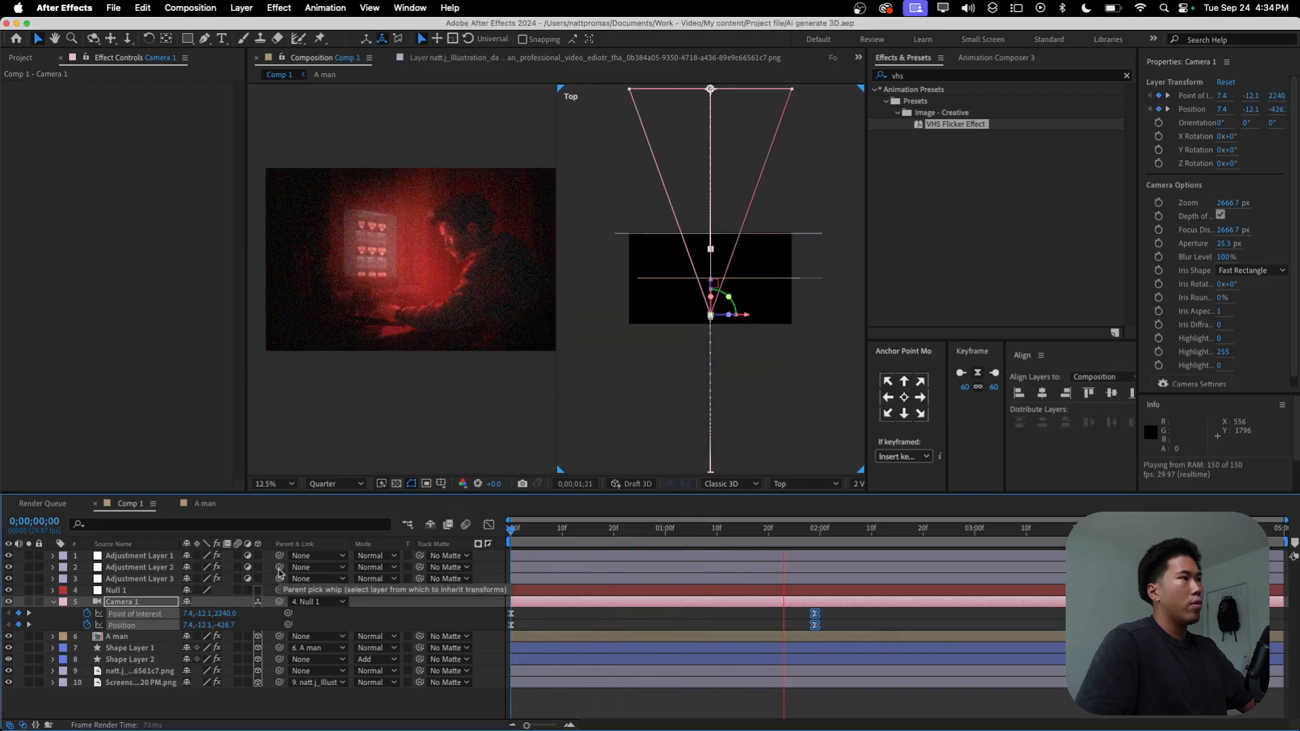
{"action": "key", "text": "space"}
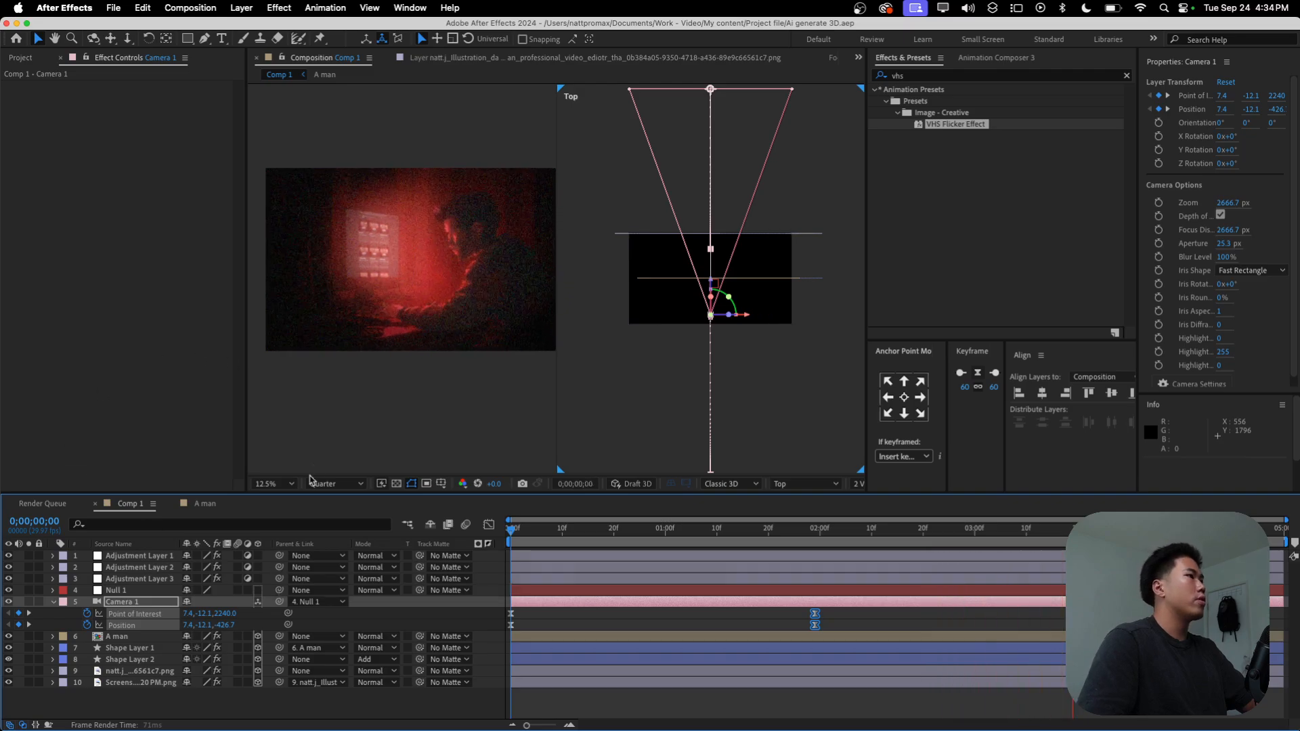
Step: Set the viewer magnification to Fit, deselect Camera 1's keyframes and play back the camera move
{"action": "left_click", "coordinate": [276, 484]}
{"action": "left_click", "coordinate": [270, 240]}
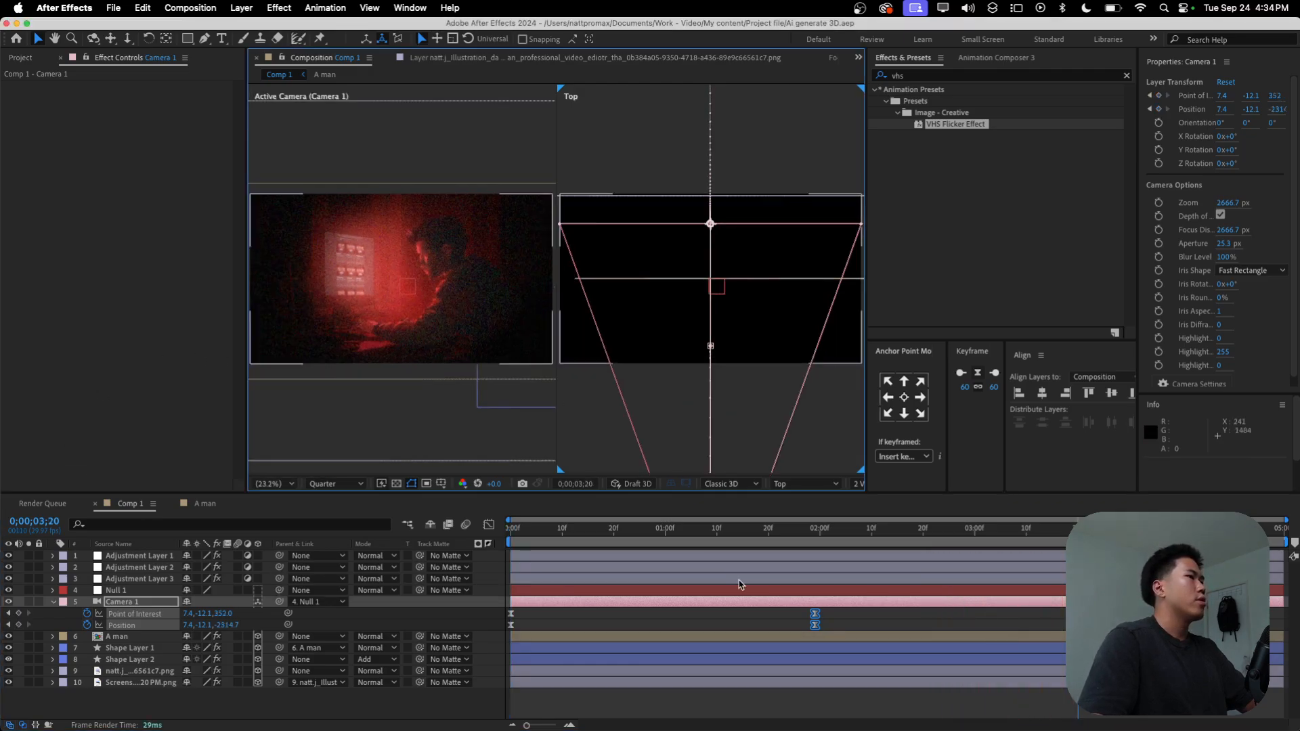
{"action": "left_click", "coordinate": [705, 626]}
{"action": "left_click_drag", "start_coordinate": [674, 533], "coordinate": [238, 553]}
{"action": "key", "text": "space"}
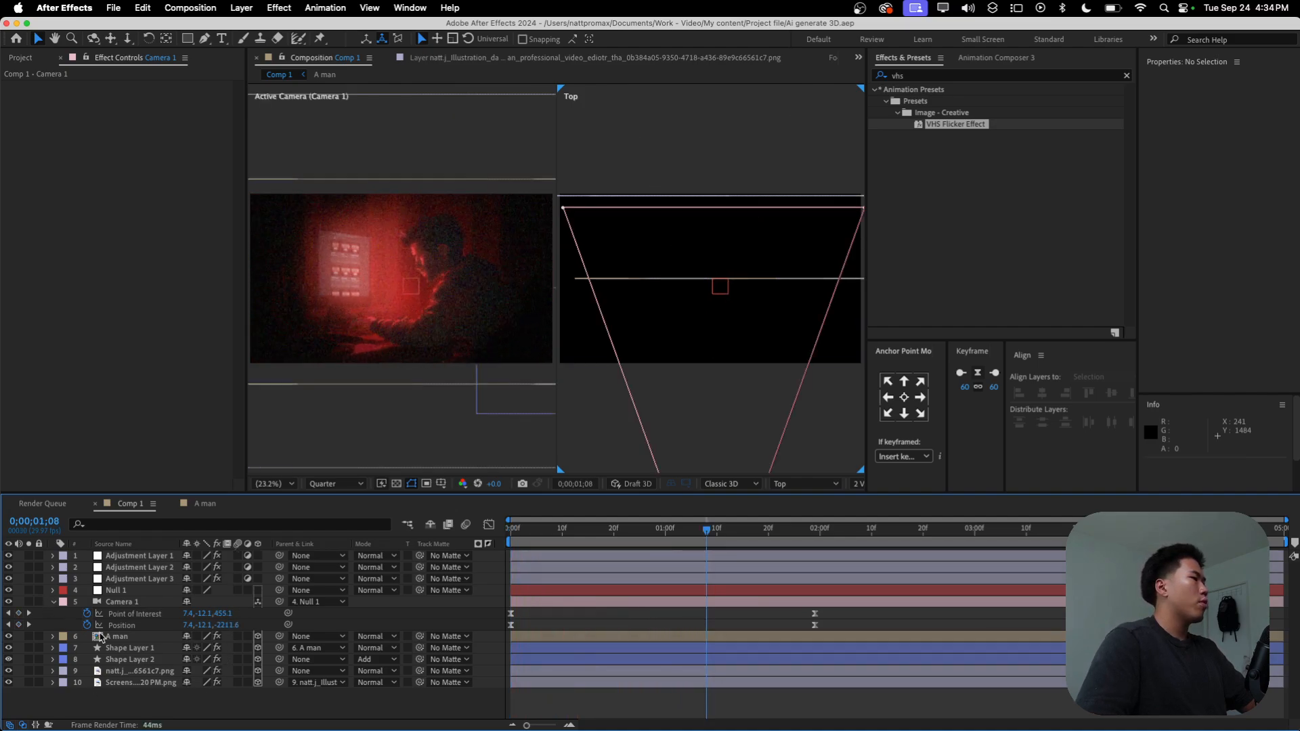
Step: Collapse Camera 1's properties and add a new adjustment layer above all layers in Comp 1
{"action": "left_click", "coordinate": [52, 602]}
{"action": "right_click", "coordinate": [177, 691]}
{"action": "mouse_move", "coordinate": [223, 554]}
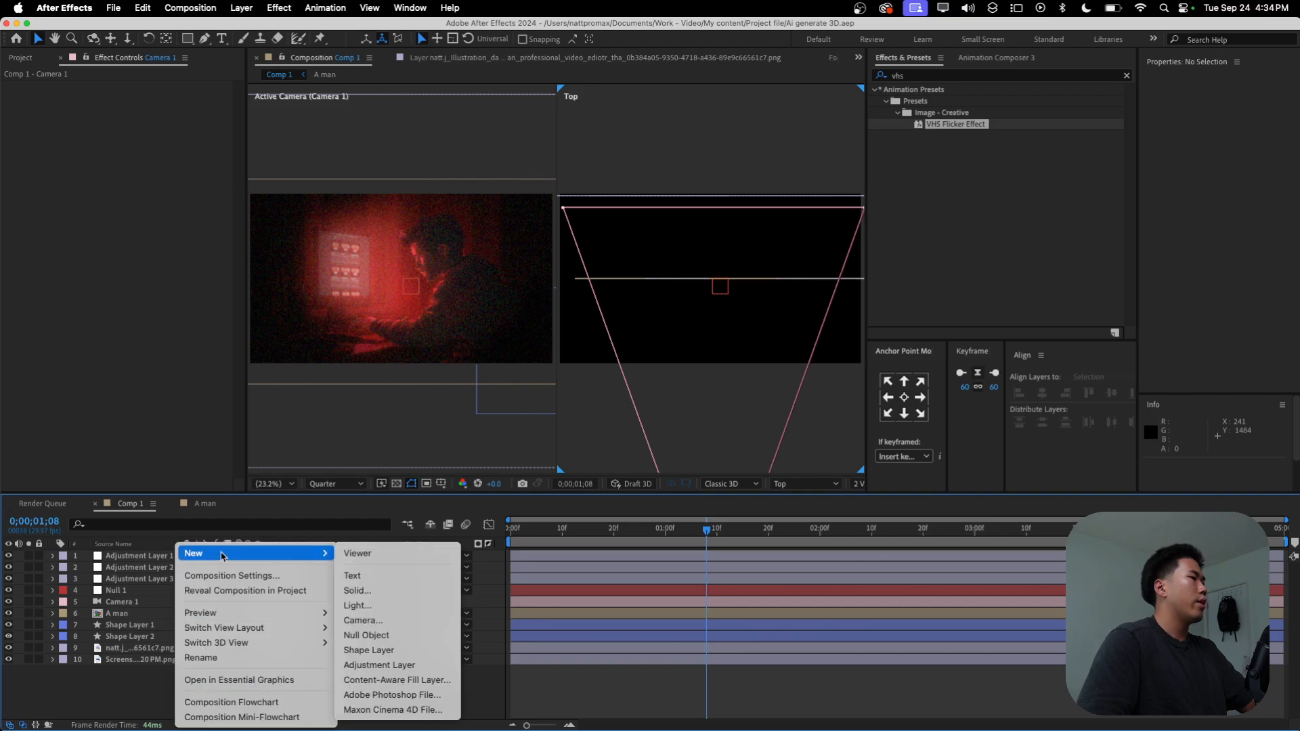
{"action": "left_click", "coordinate": [394, 668]}
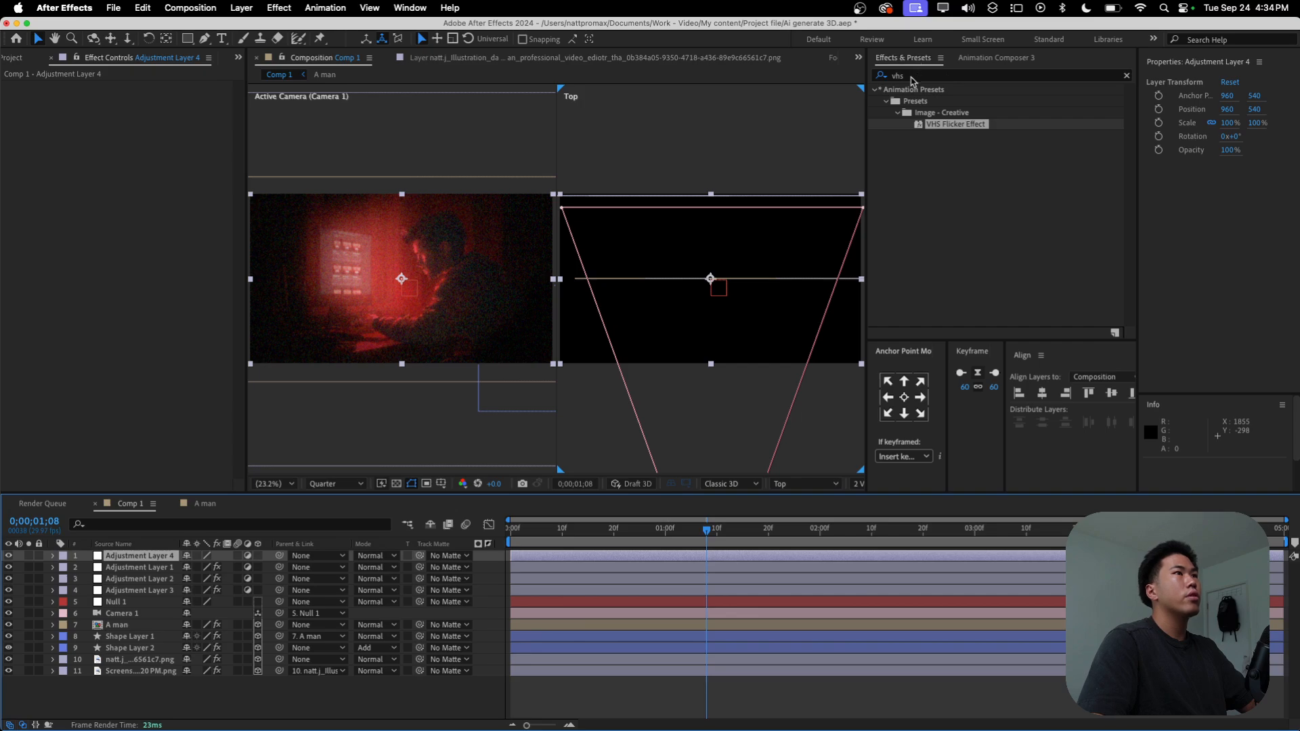
Step: Apply the Posterize Time effect to the new adjustment layer and set its Frame Rate to 15
{"action": "left_click", "coordinate": [912, 77]}
{"action": "type", "text": "poster"}
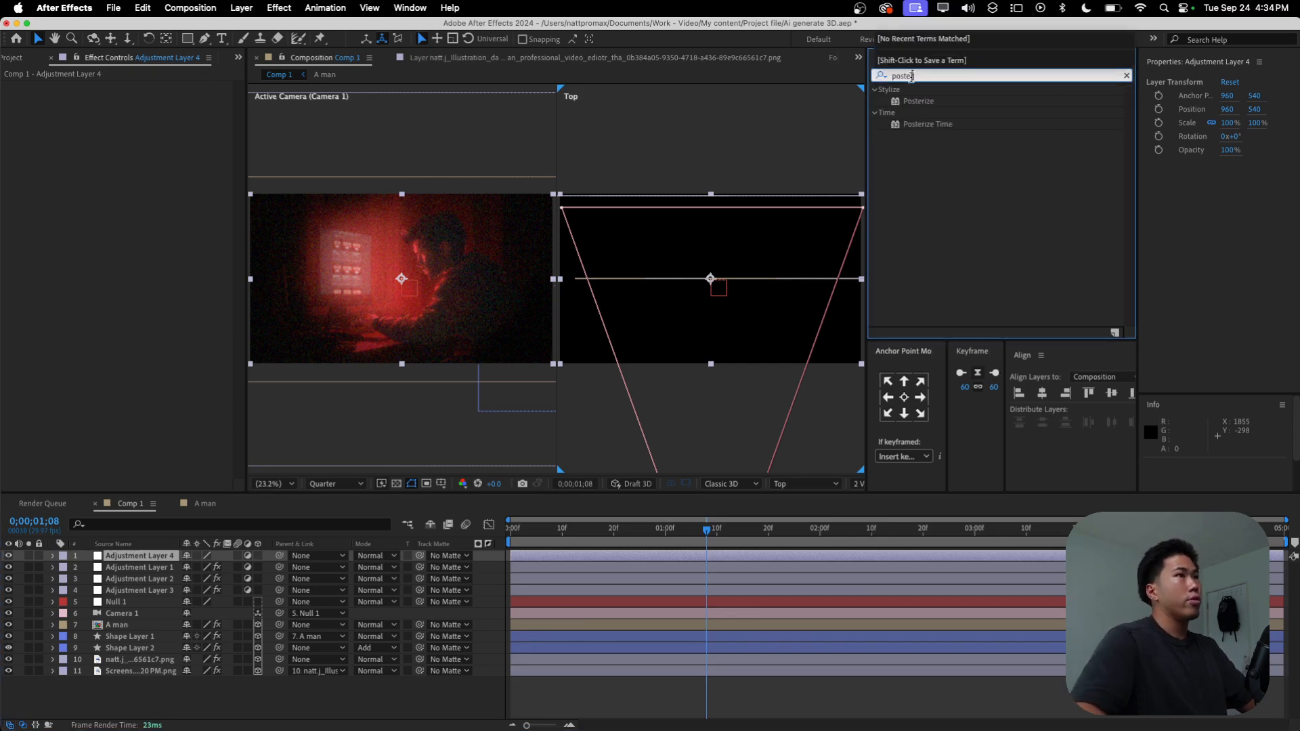
{"action": "double_click", "coordinate": [921, 124]}
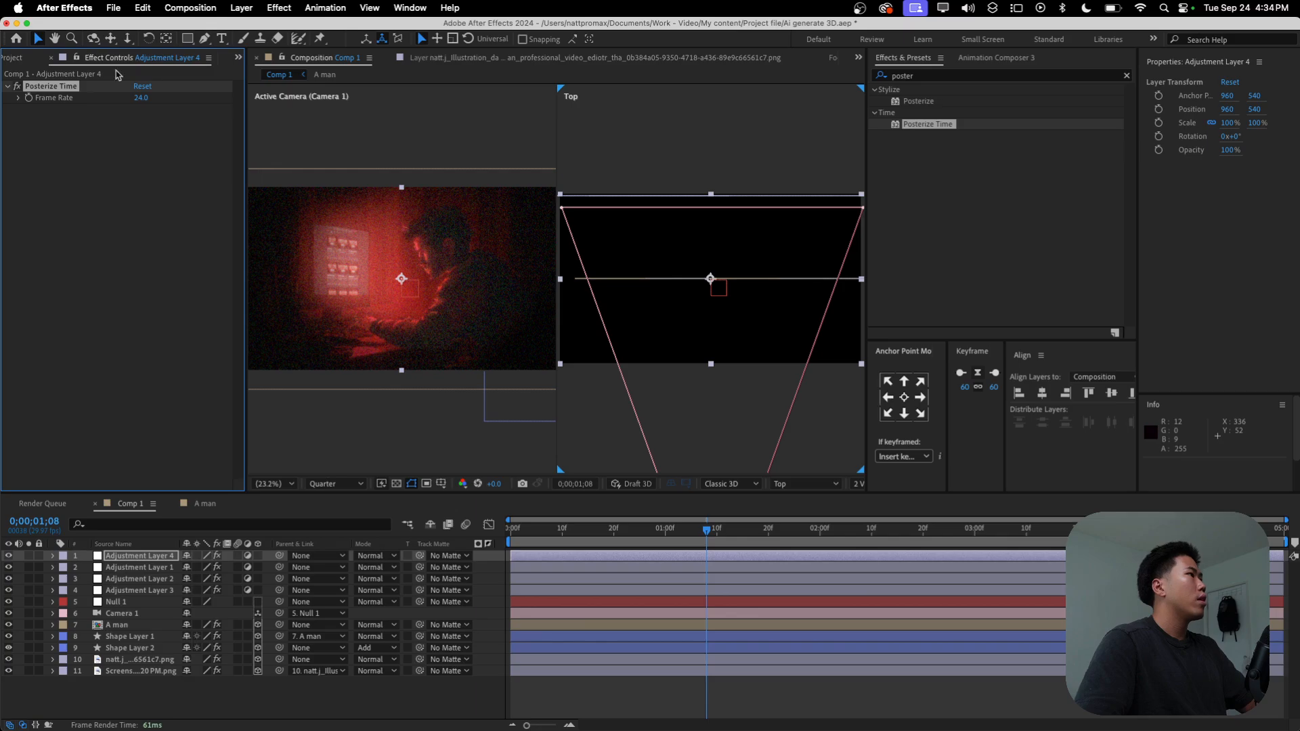
{"action": "type", "text": "15"}
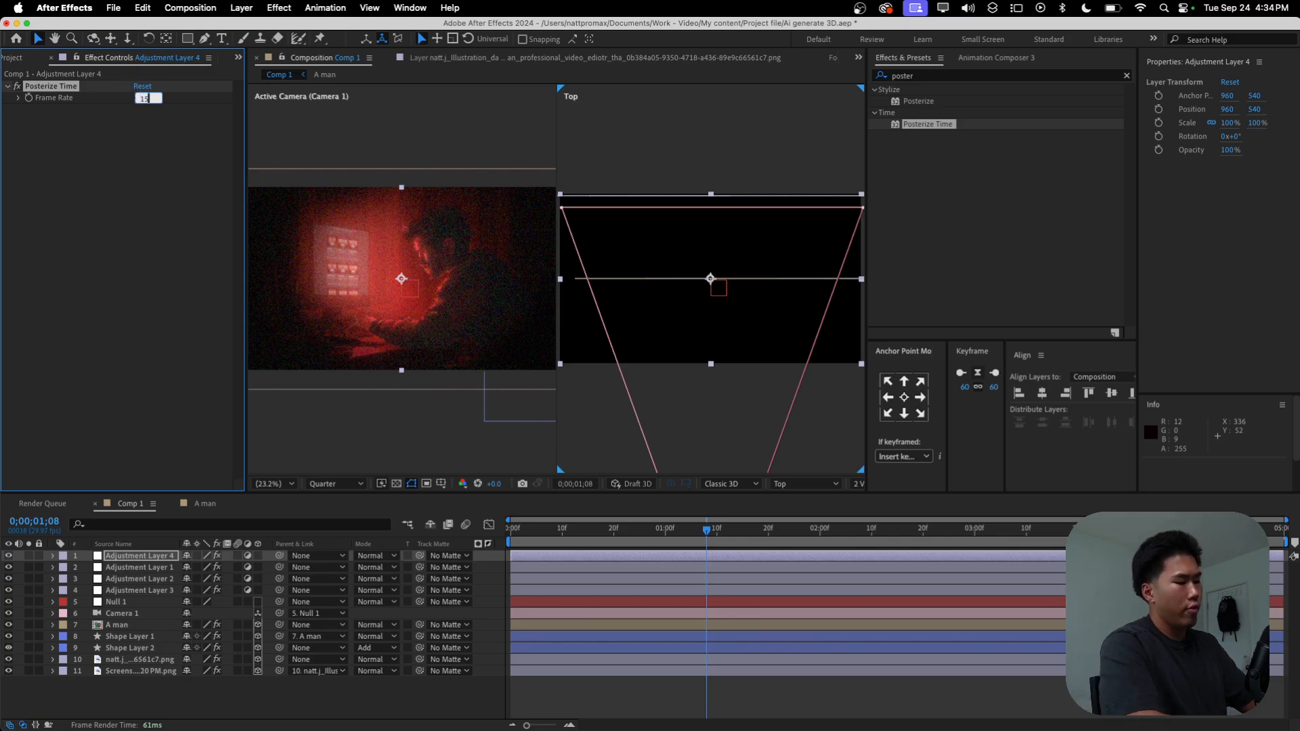
{"action": "left_click", "coordinate": [118, 295]}
Step: Preview the full composition several times to check the posterized camera move and flicker
{"action": "key", "text": "space"}
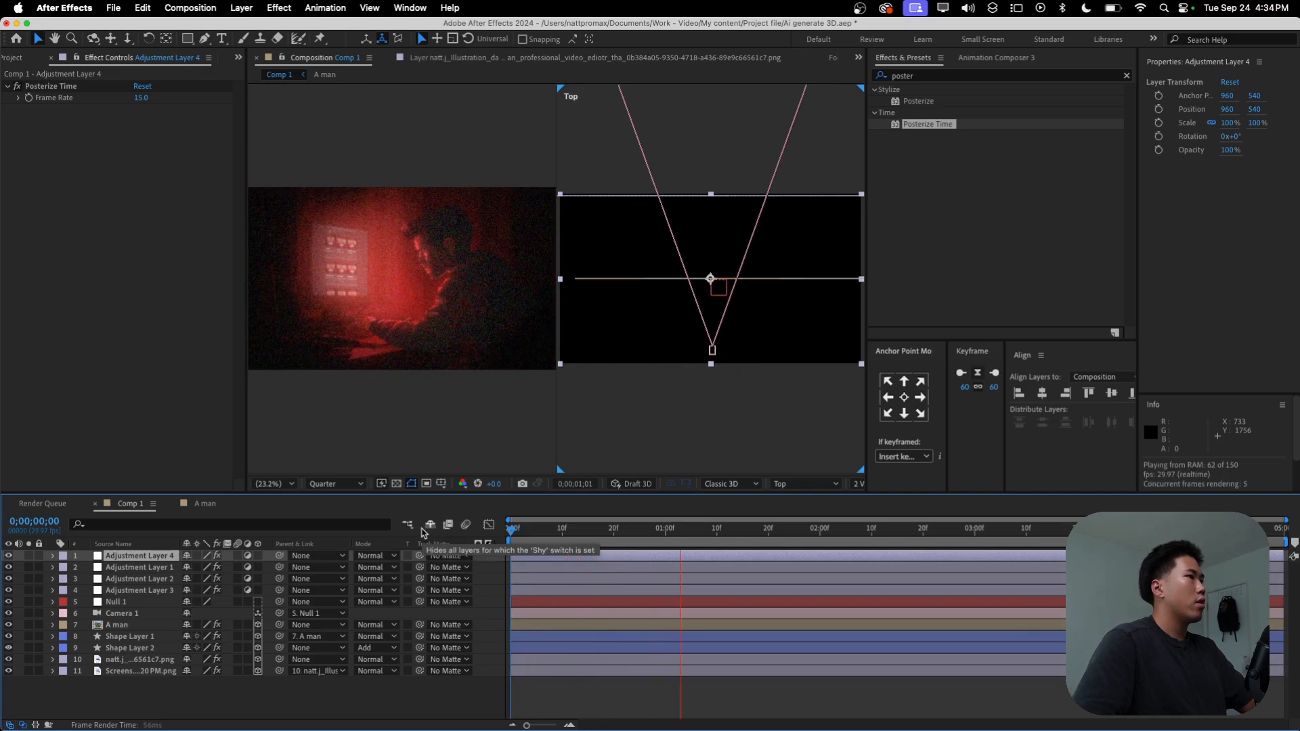
{"action": "key", "text": "space"}
{"action": "key", "text": "space"}
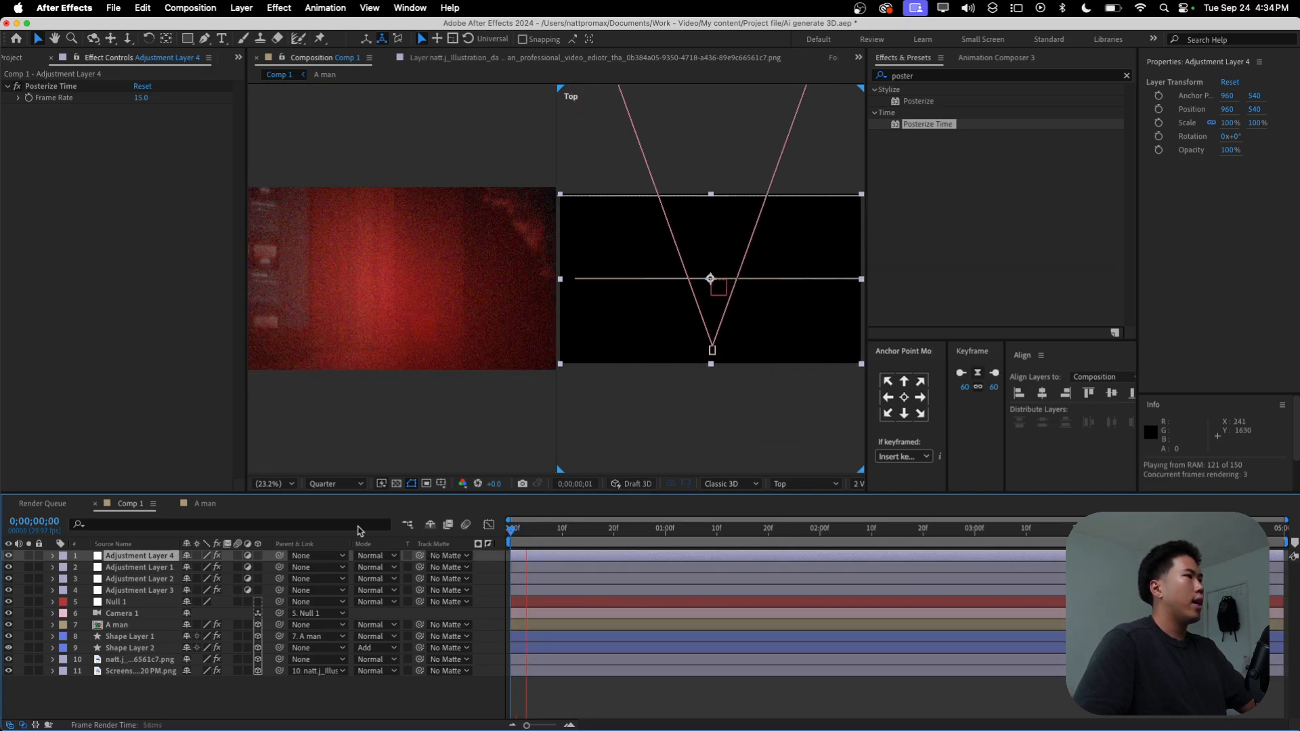
{"action": "key", "text": "space"}
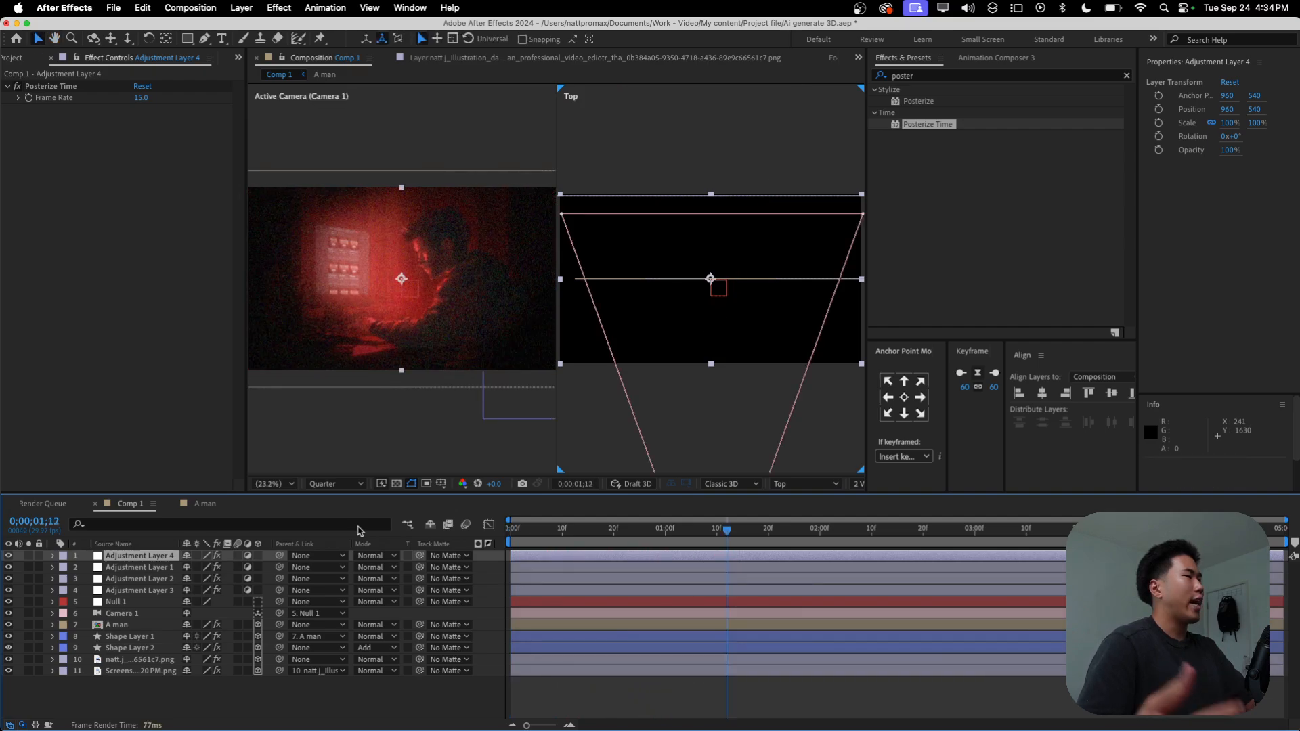
{"action": "key", "text": "super+Tab"}
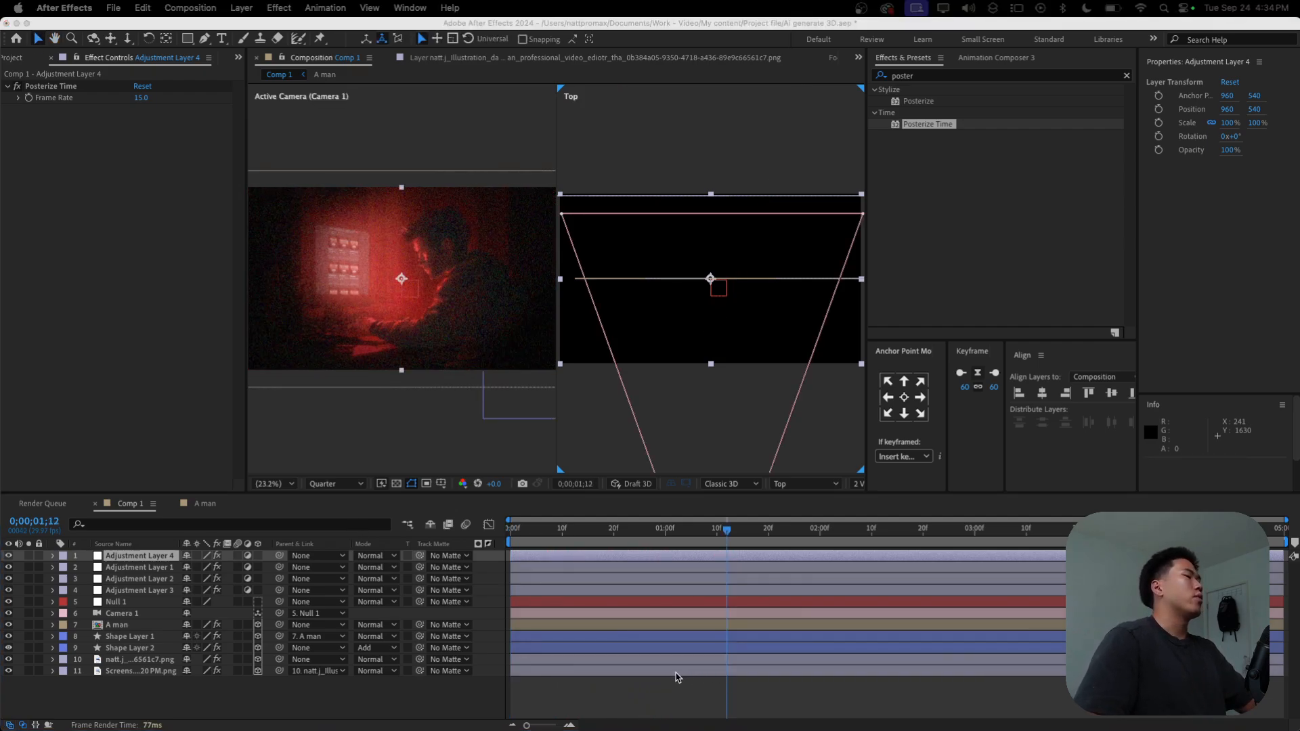
{"action": "key", "text": "super+Tab"}
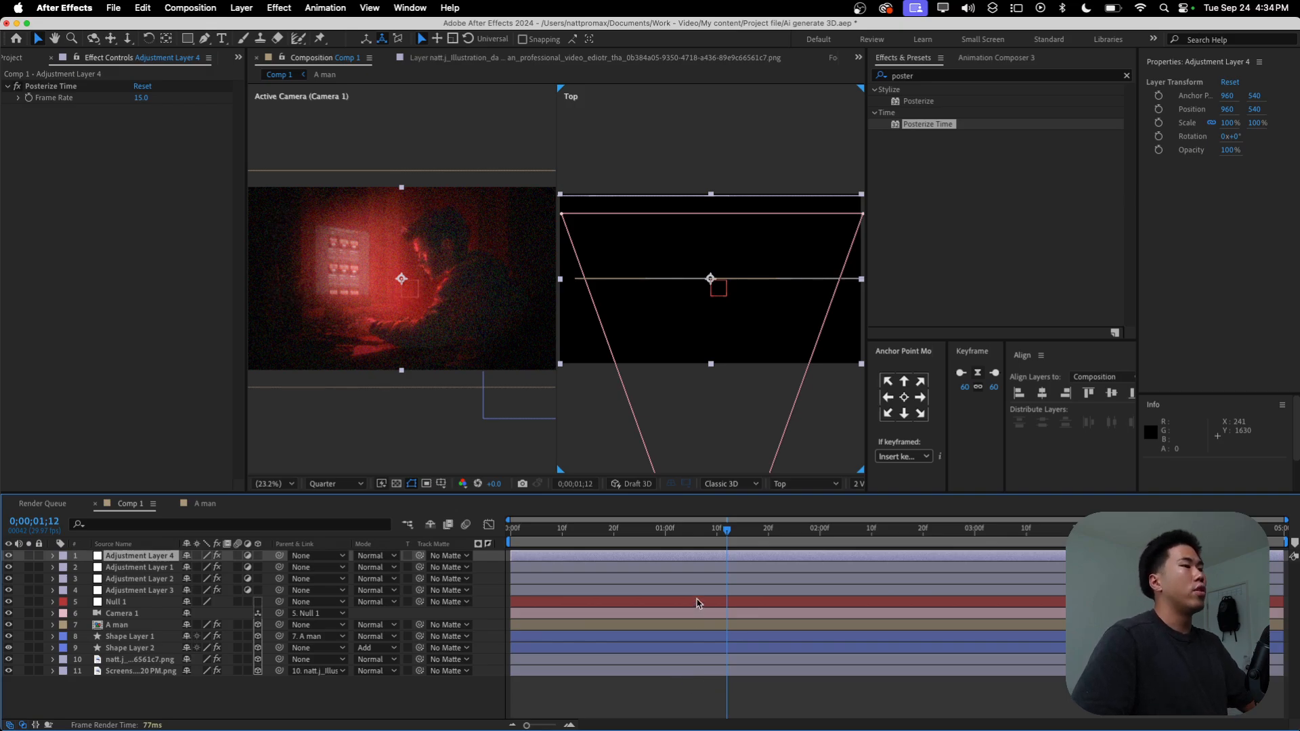
{"action": "key", "text": "space"}
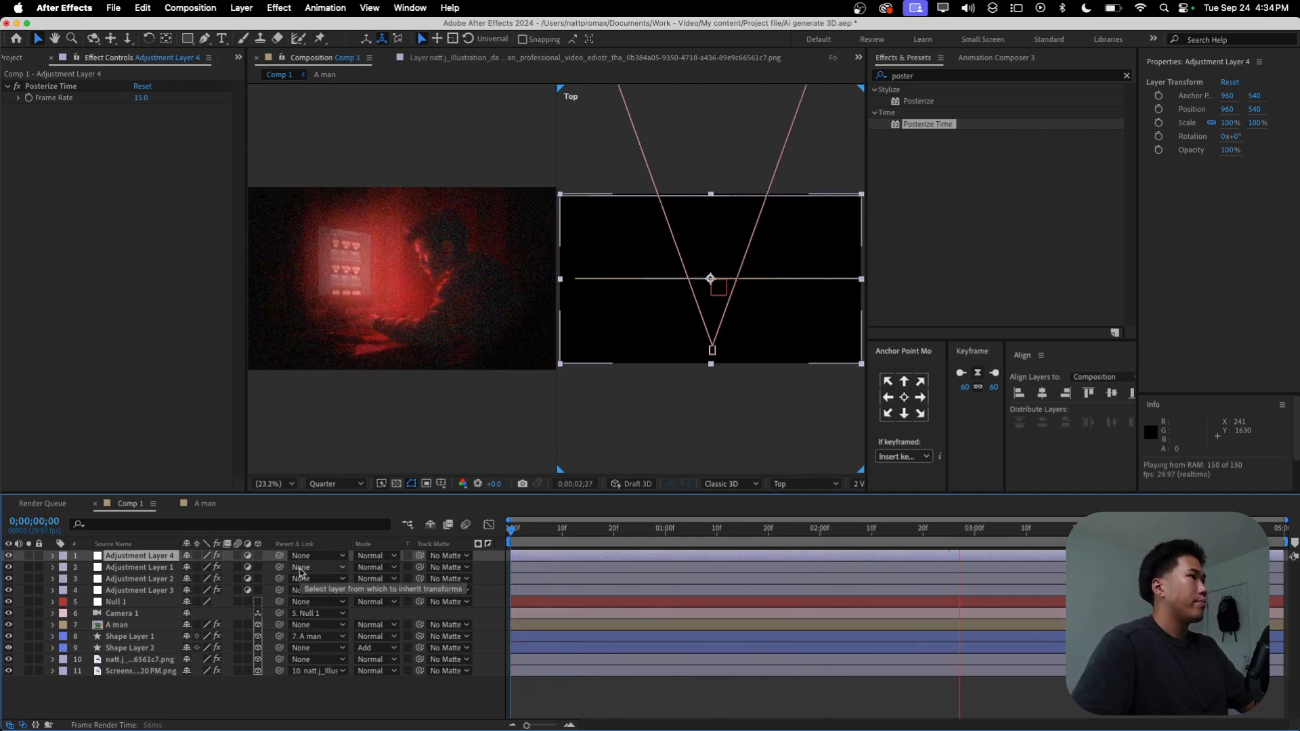
{"action": "left_click", "coordinate": [351, 296]}
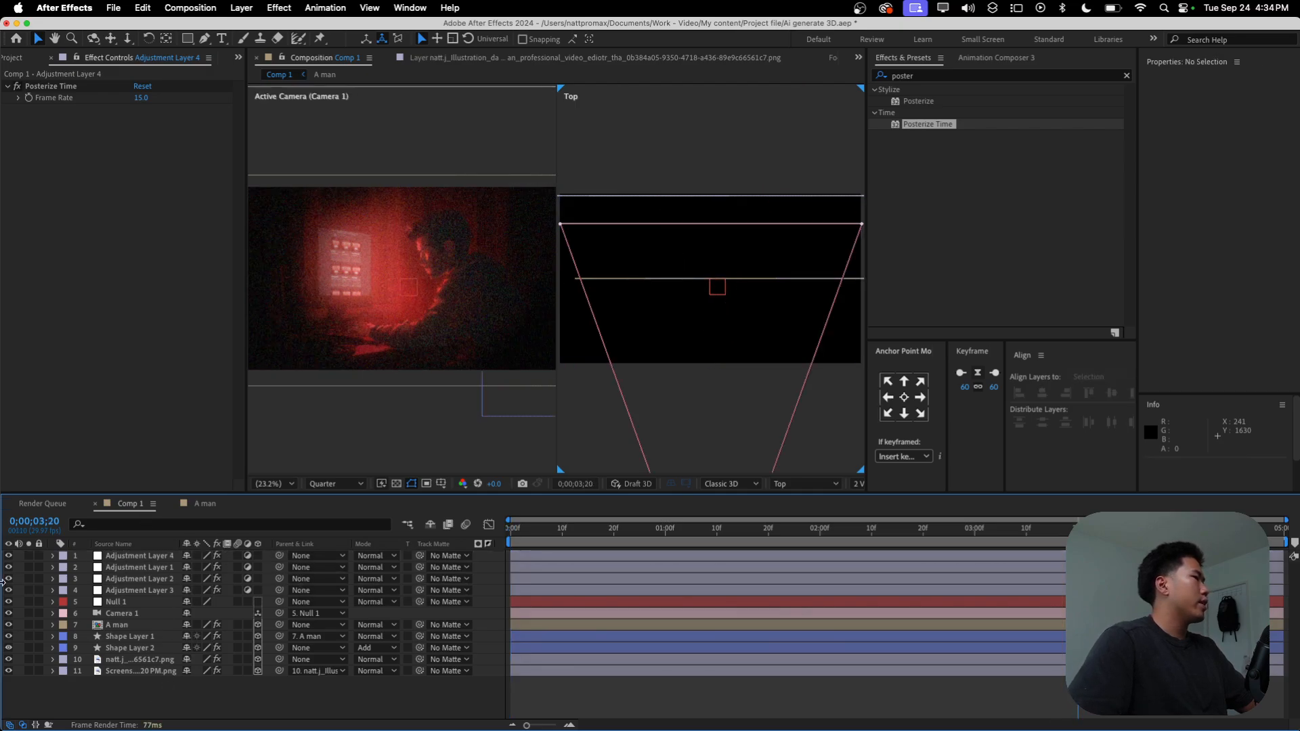
Step: Set the viewer magnification to 25% and add a text layer reading "APEX EDITOR"
{"action": "left_click", "coordinate": [274, 484]}
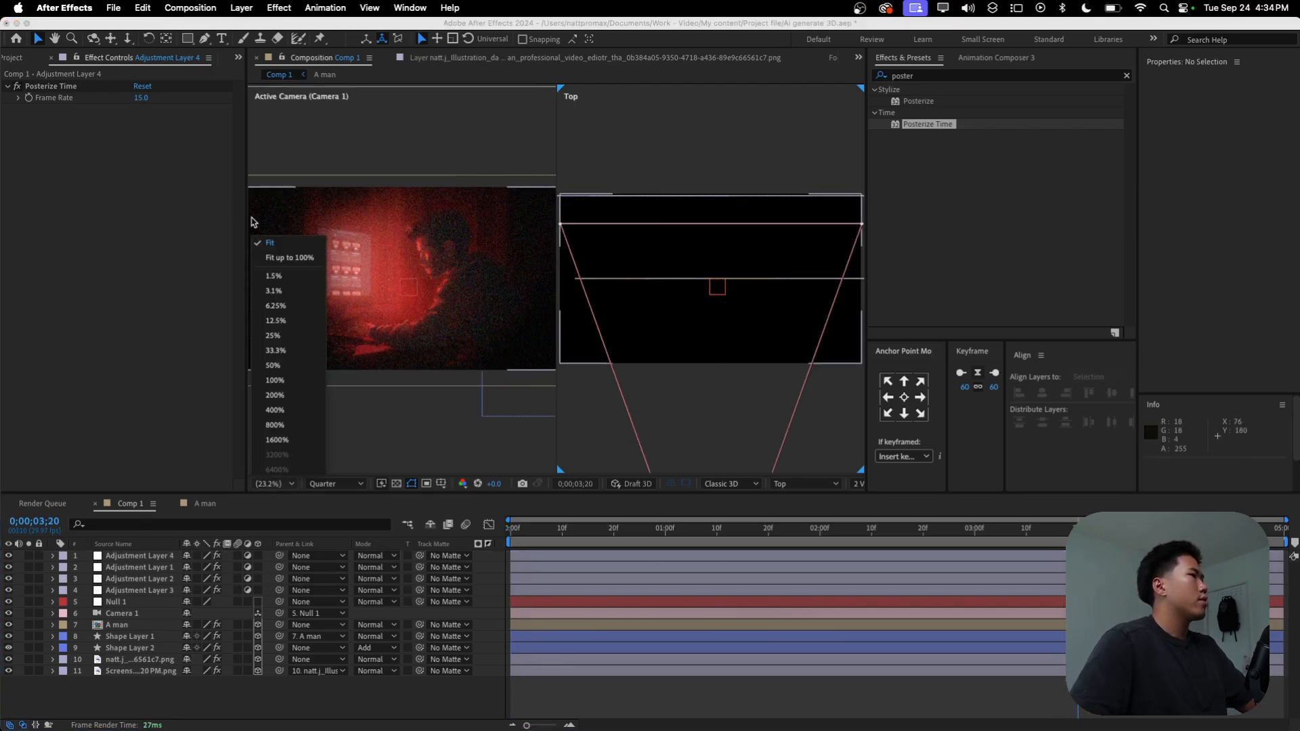
{"action": "left_click", "coordinate": [273, 335]}
{"action": "key", "text": "ctrl+t"}
{"action": "left_click", "coordinate": [637, 303]}
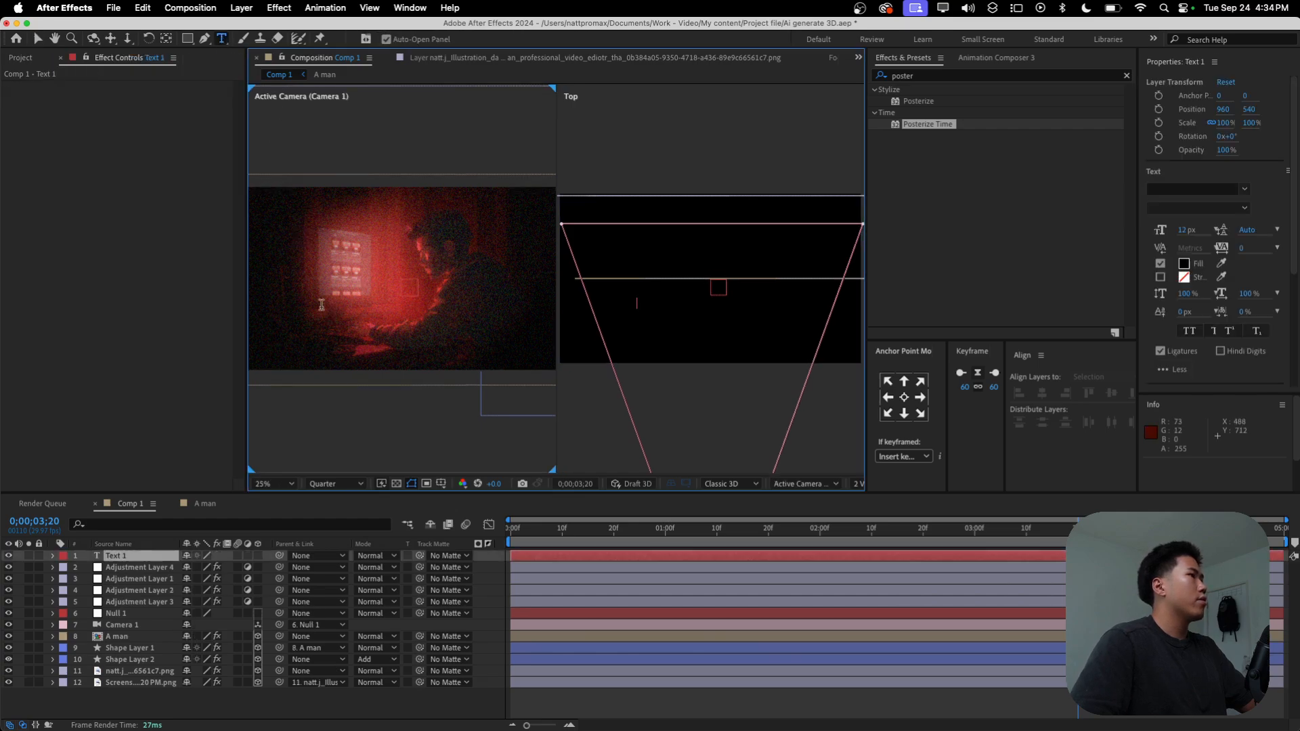
{"action": "type", "text": "APEX EDITOR"}
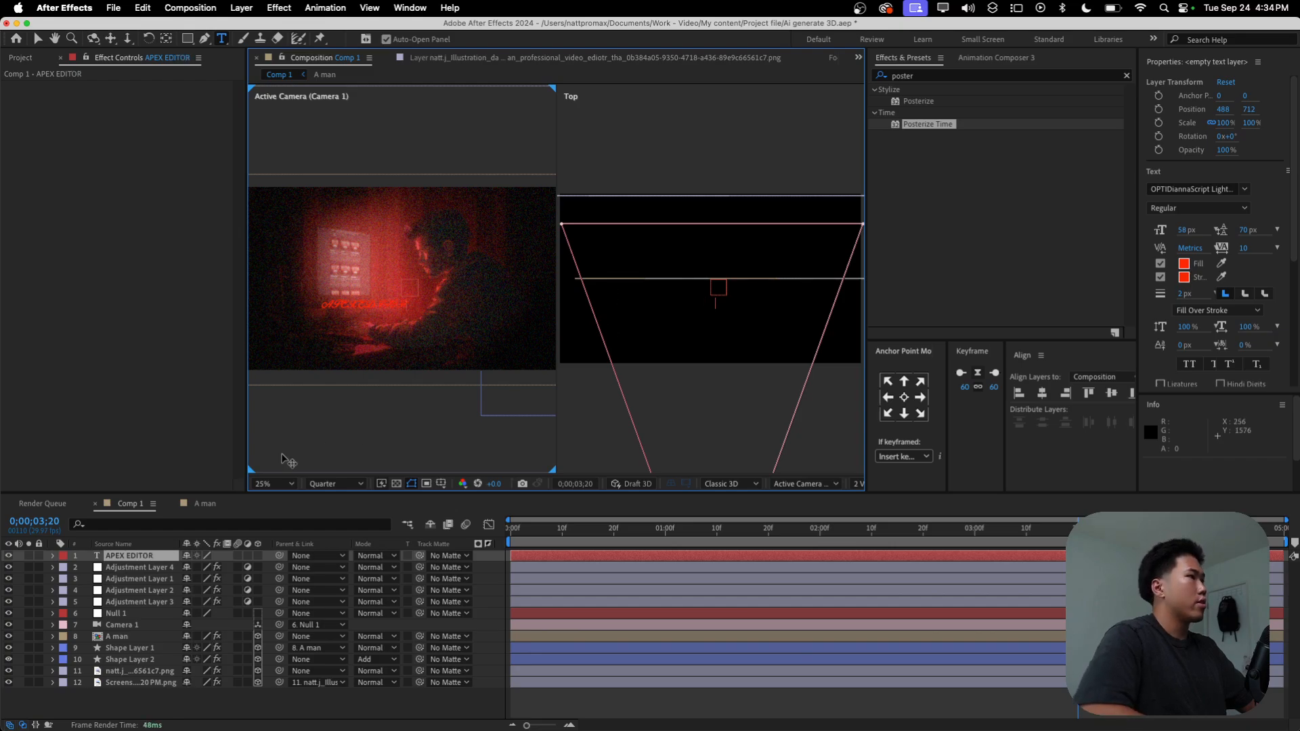
{"action": "left_click", "coordinate": [152, 559]}
Step: Set the APEX EDITOR text's font to Dharma Gothic E Bold and center its anchor point
{"action": "left_click", "coordinate": [1243, 189]}
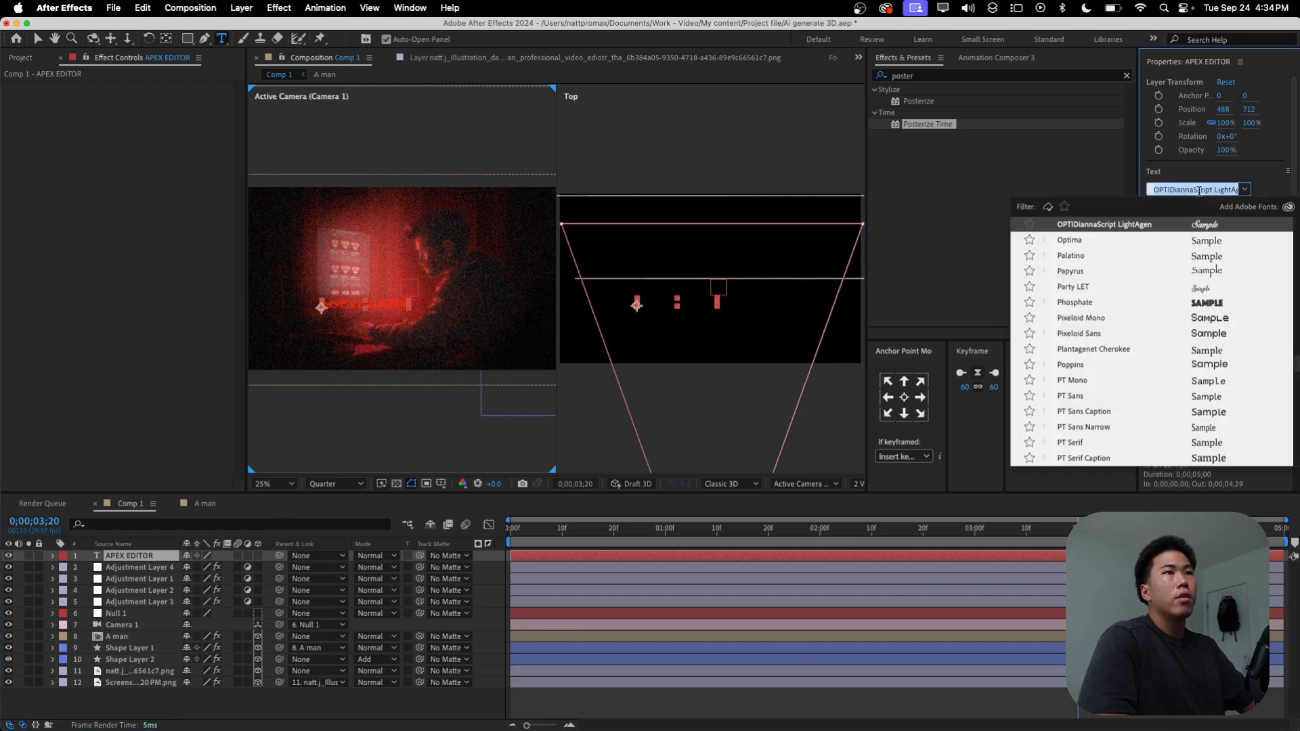
{"action": "scroll", "coordinate": [1151, 332], "scroll_direction": "up", "scroll_amount": 5}
{"action": "scroll", "coordinate": [1145, 342], "scroll_direction": "up", "scroll_amount": 15}
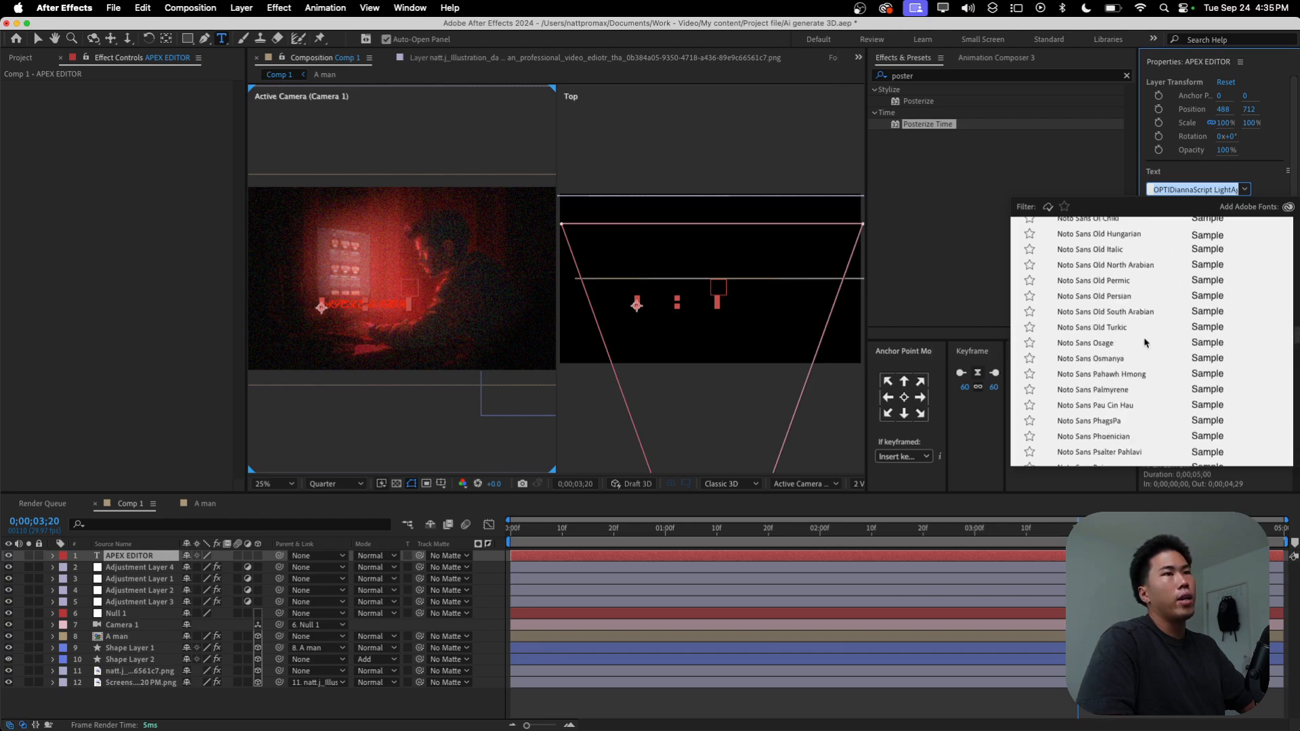
{"action": "scroll", "coordinate": [1145, 342], "scroll_direction": "up", "scroll_amount": 15}
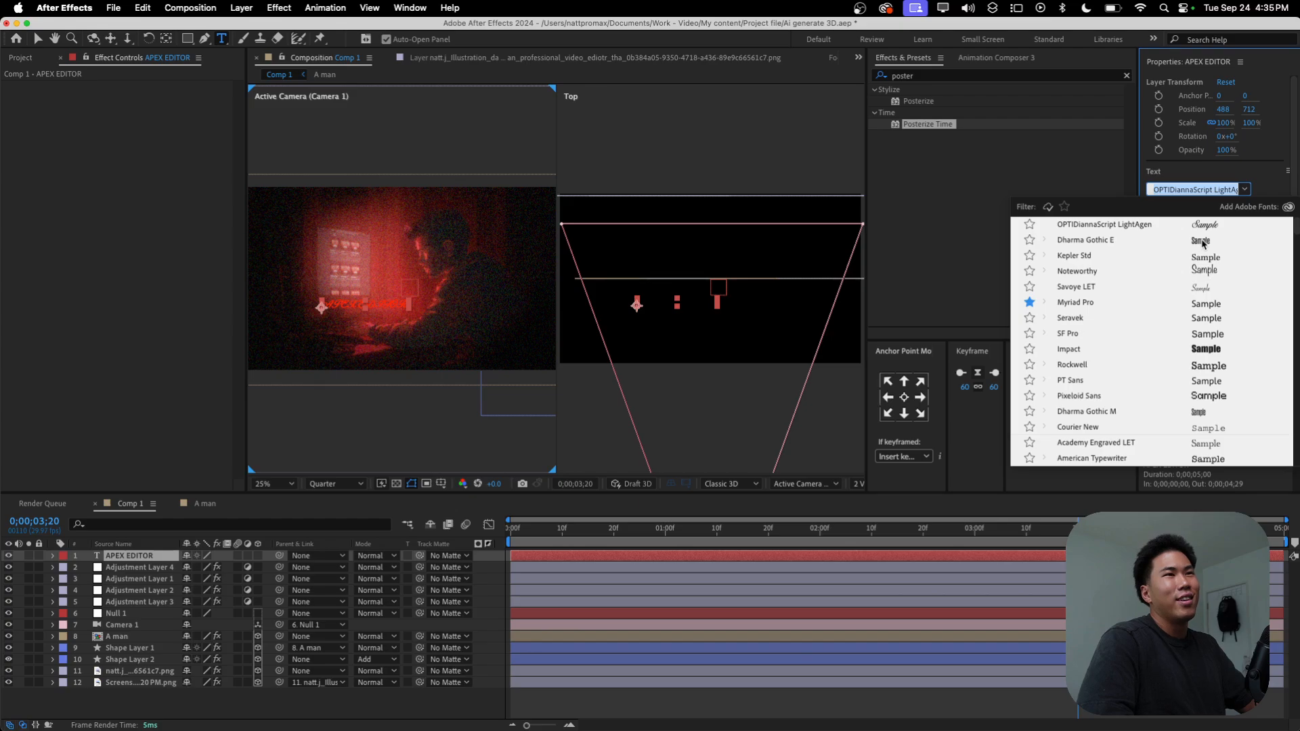
{"action": "left_click", "coordinate": [1203, 241]}
{"action": "left_click", "coordinate": [1187, 208]}
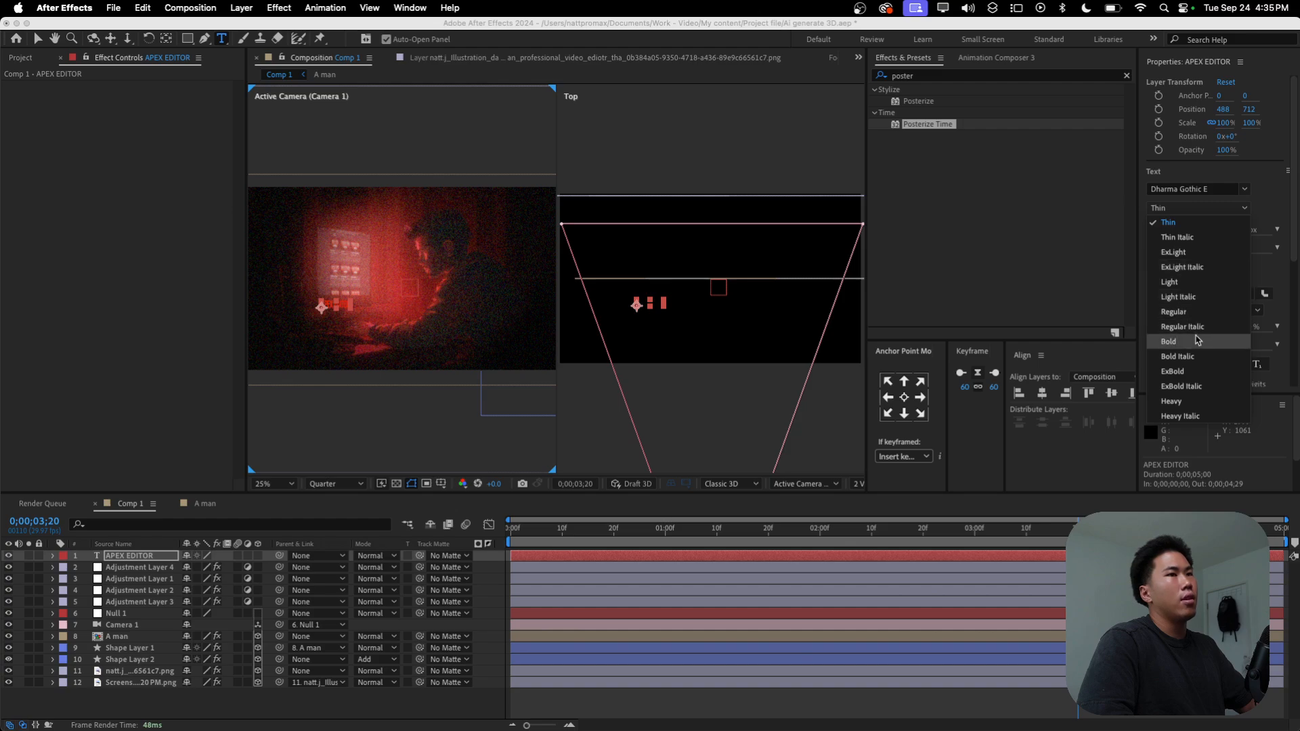
{"action": "left_click", "coordinate": [1184, 341]}
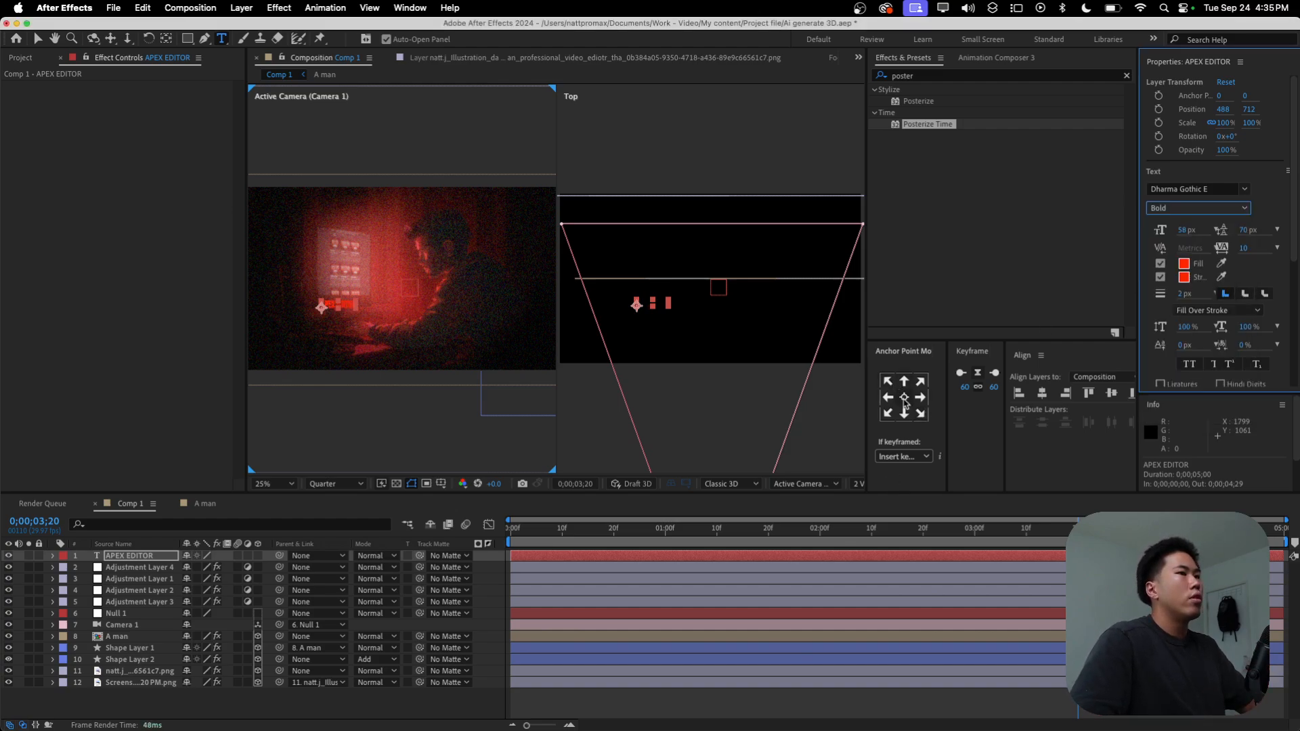
{"action": "left_click", "coordinate": [905, 400]}
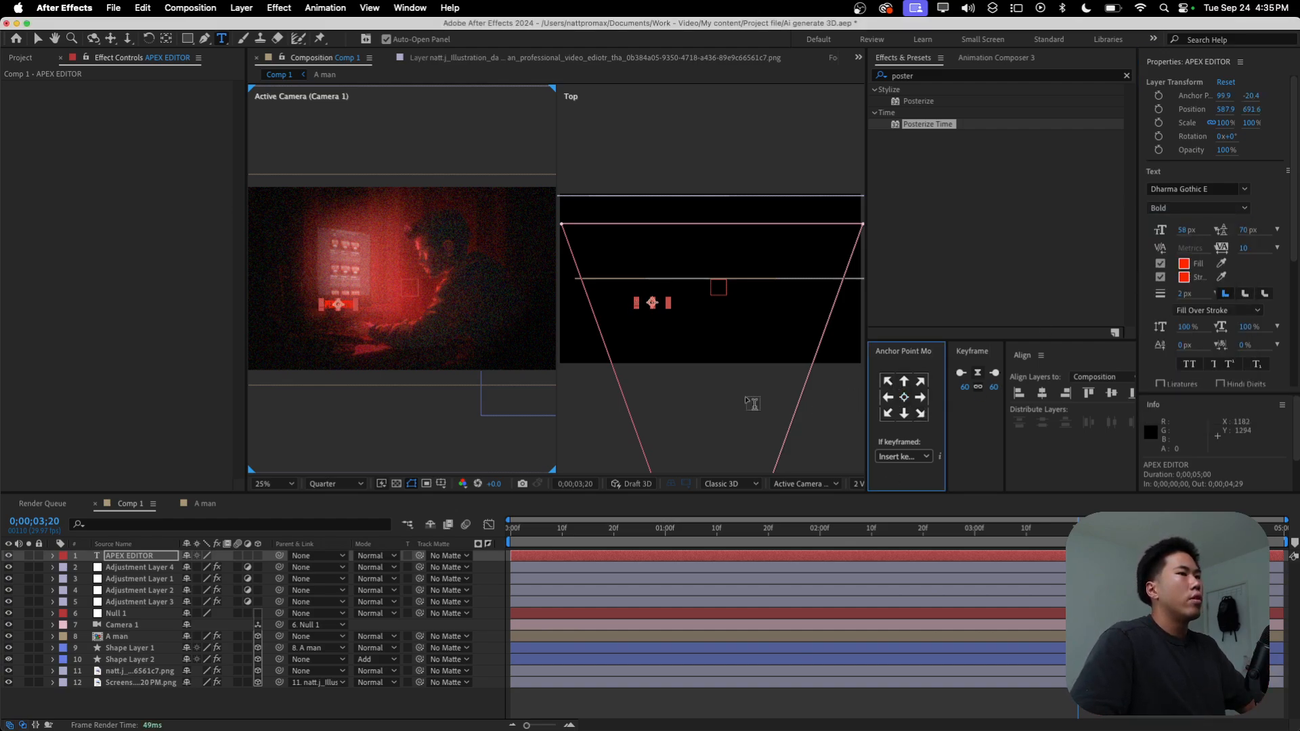
Step: Turn off the APEX EDITOR text's stroke and set its fill color to white, FFFFFF
{"action": "left_click", "coordinate": [1186, 265]}
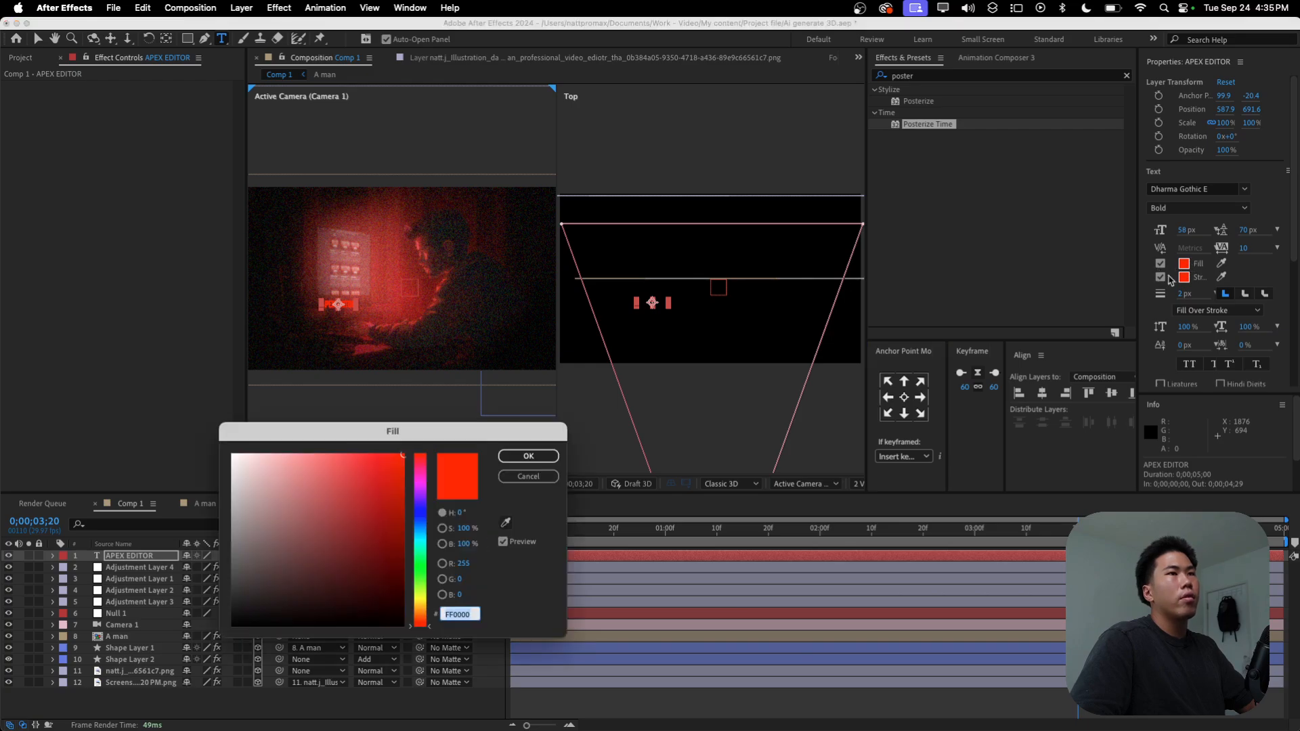
{"action": "left_click", "coordinate": [529, 457]}
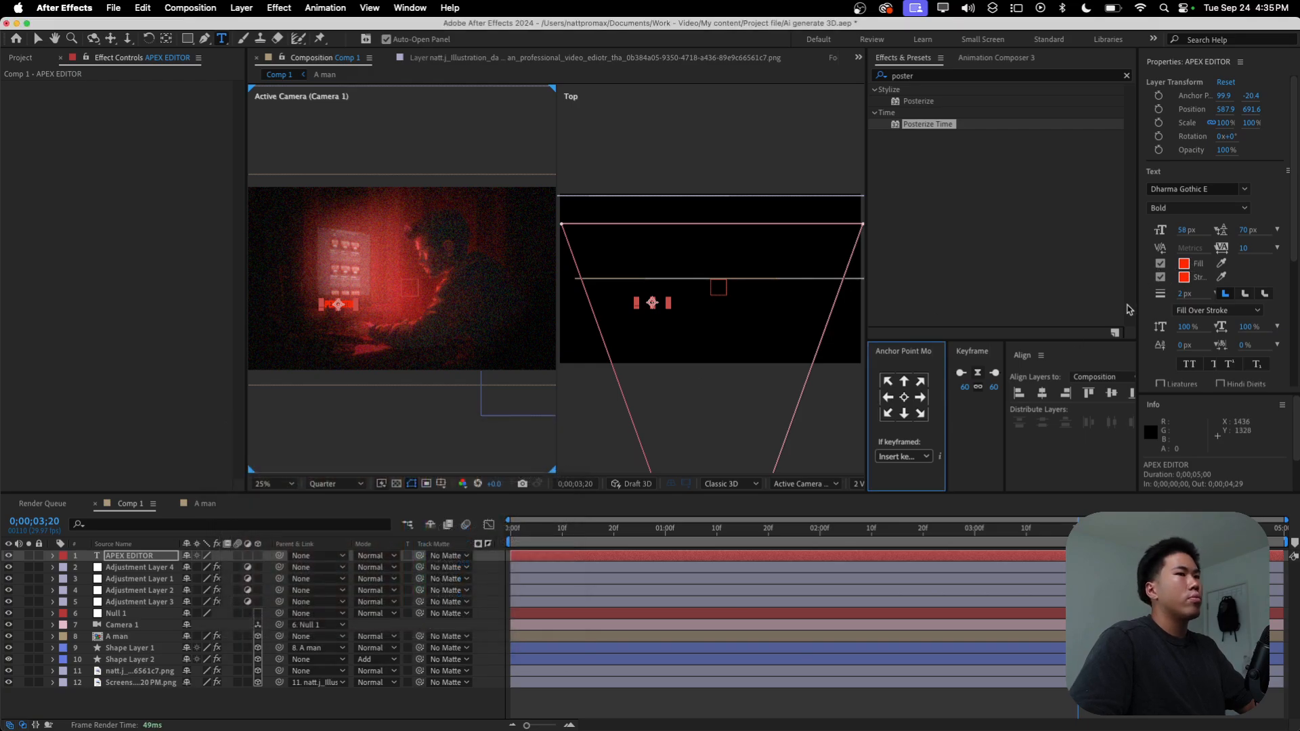
{"action": "left_click", "coordinate": [1161, 278]}
{"action": "left_click", "coordinate": [1184, 265]}
{"action": "left_click_drag", "start_coordinate": [339, 478], "coordinate": [170, 405]}
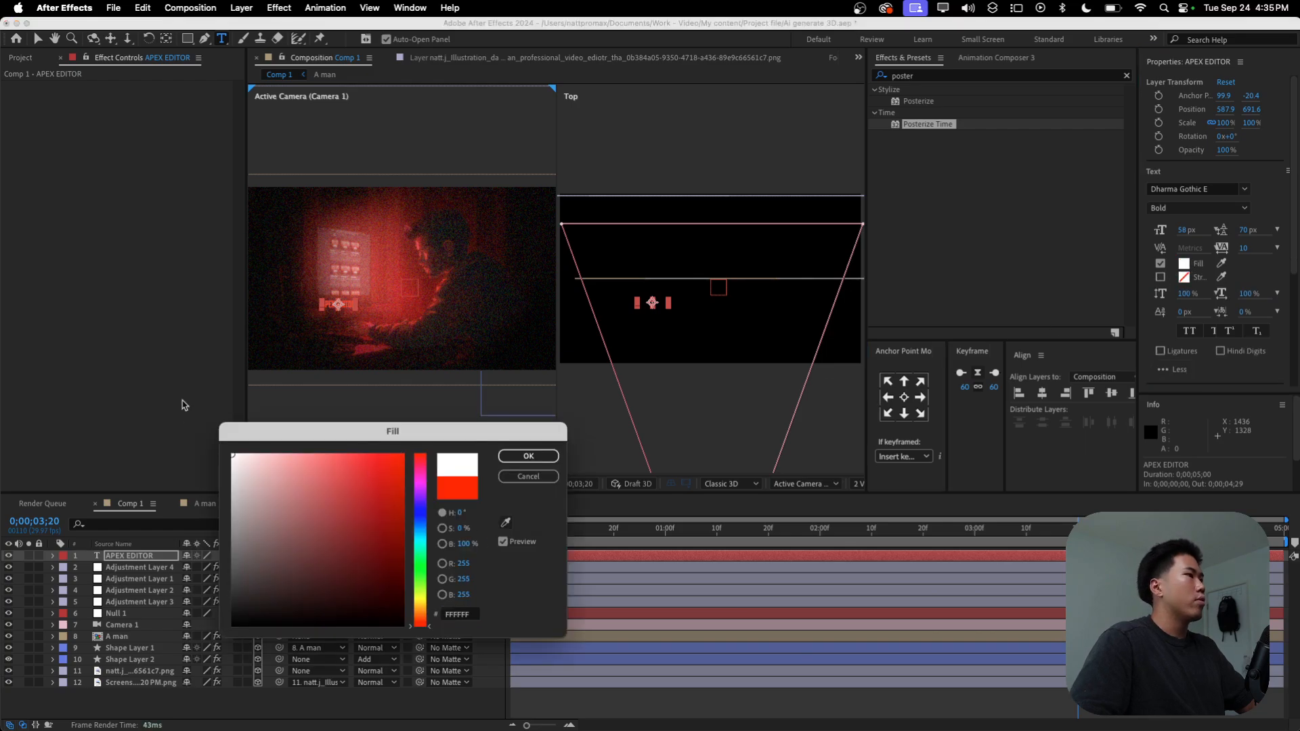
{"action": "left_click", "coordinate": [529, 457]}
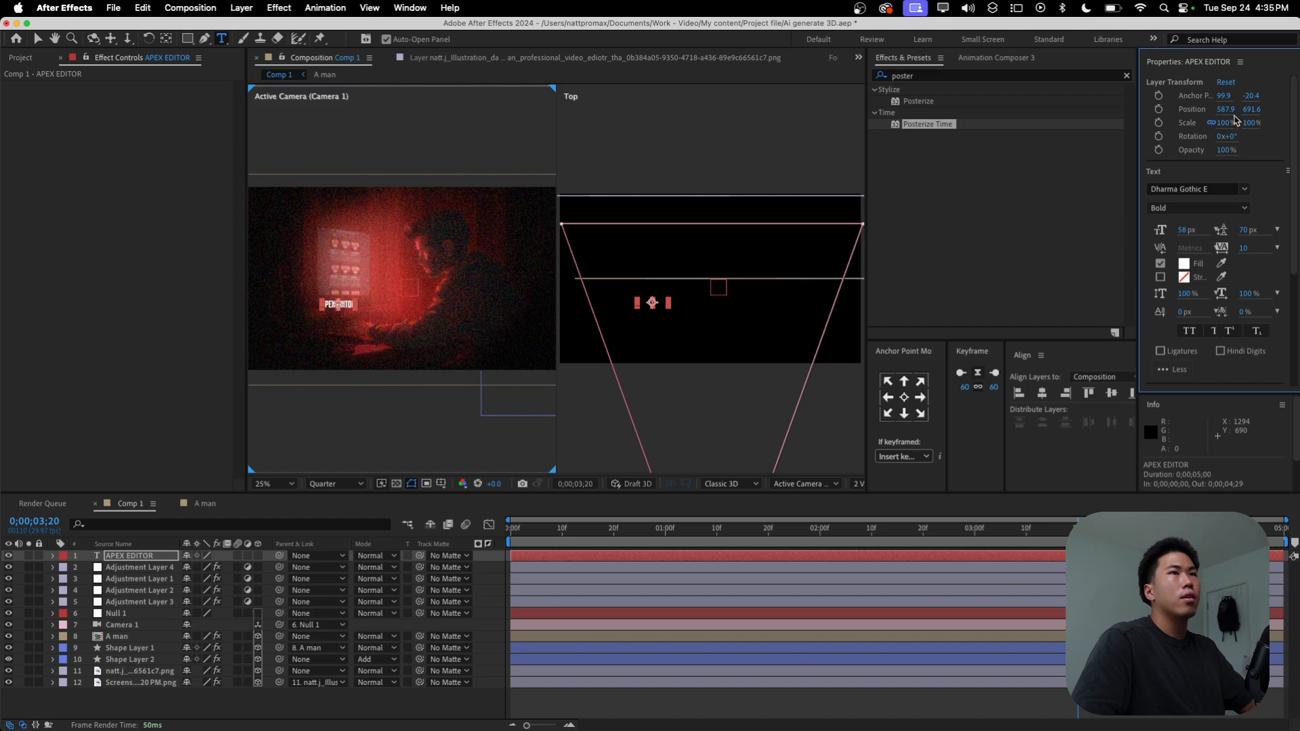
Step: Scale the APEX EDITOR text to 297% and set its Position to 482.9, 477.6
{"action": "left_click_drag", "start_coordinate": [1229, 124], "coordinate": [1238, 128]}
{"action": "left_click_drag", "start_coordinate": [269, 324], "coordinate": [347, 309]}
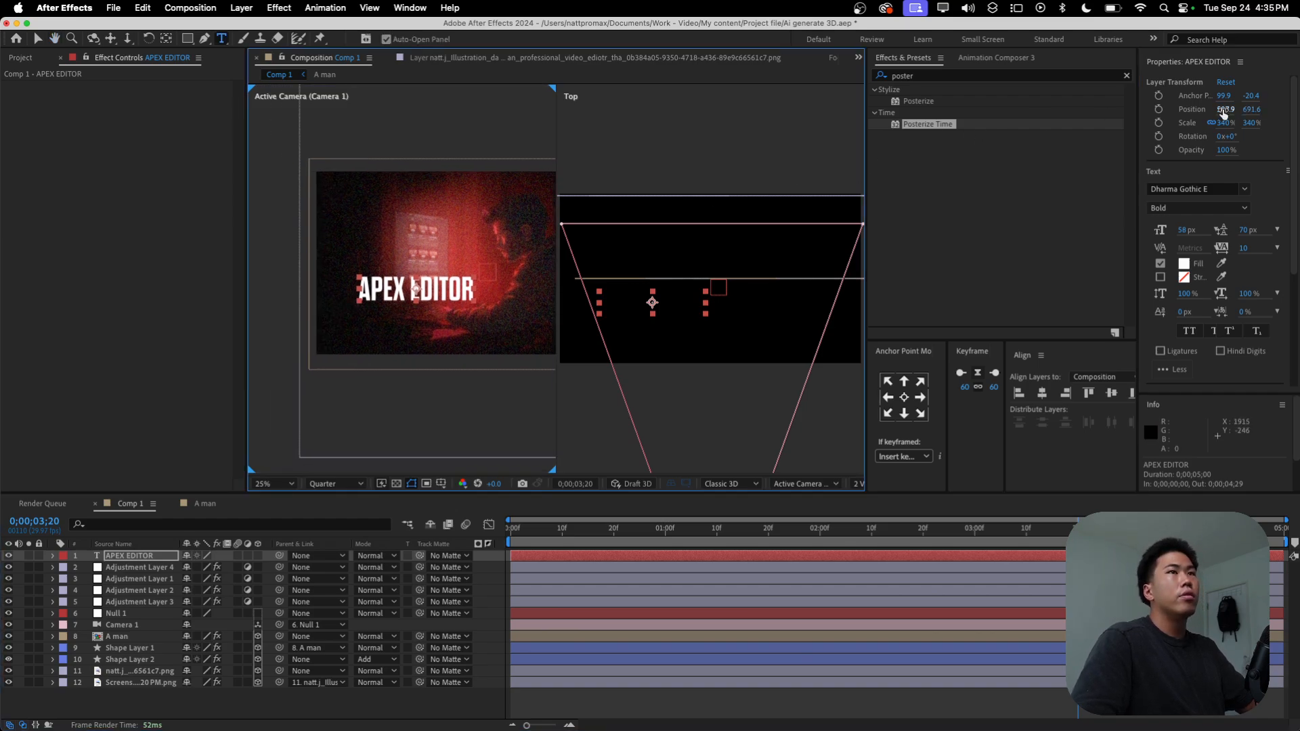
{"action": "left_click", "coordinate": [1222, 123]}
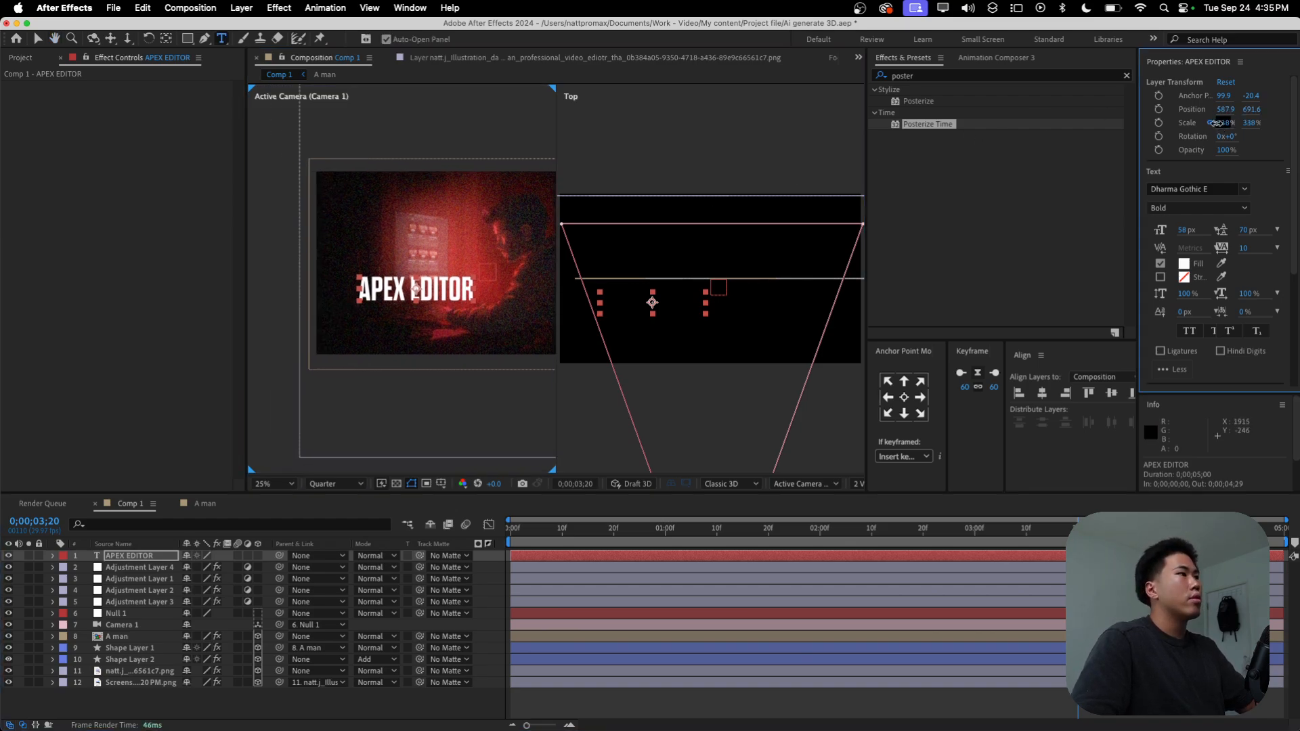
{"action": "left_click_drag", "start_coordinate": [1221, 110], "coordinate": [1057, 158]}
{"action": "left_click_drag", "start_coordinate": [1226, 109], "coordinate": [1255, 109]}
Step: Duplicate the APEX EDITOR layer, place the copy beneath it and replace its text with "by" plus the creator's full name
{"action": "left_click", "coordinate": [135, 557]}
{"action": "key", "text": "super+d"}
{"action": "left_click_drag", "start_coordinate": [136, 557], "coordinate": [139, 574]}
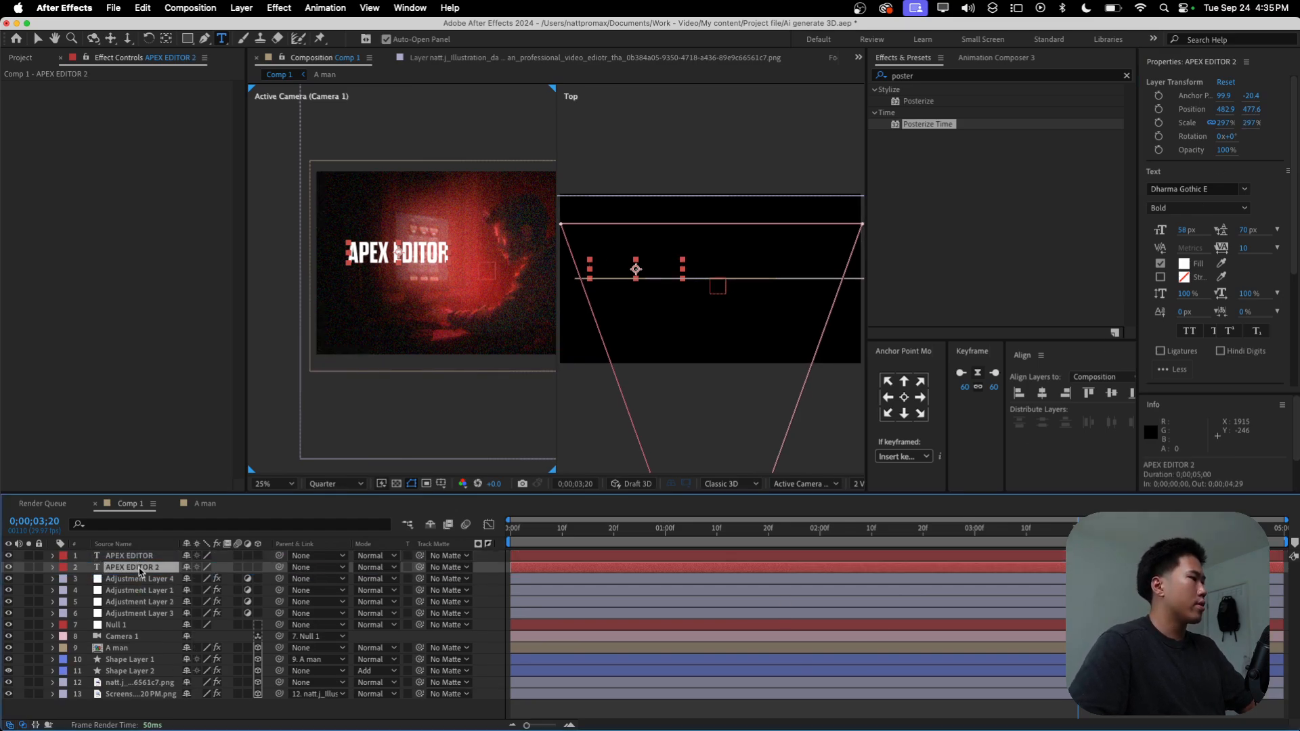
{"action": "type", "text": "by"}
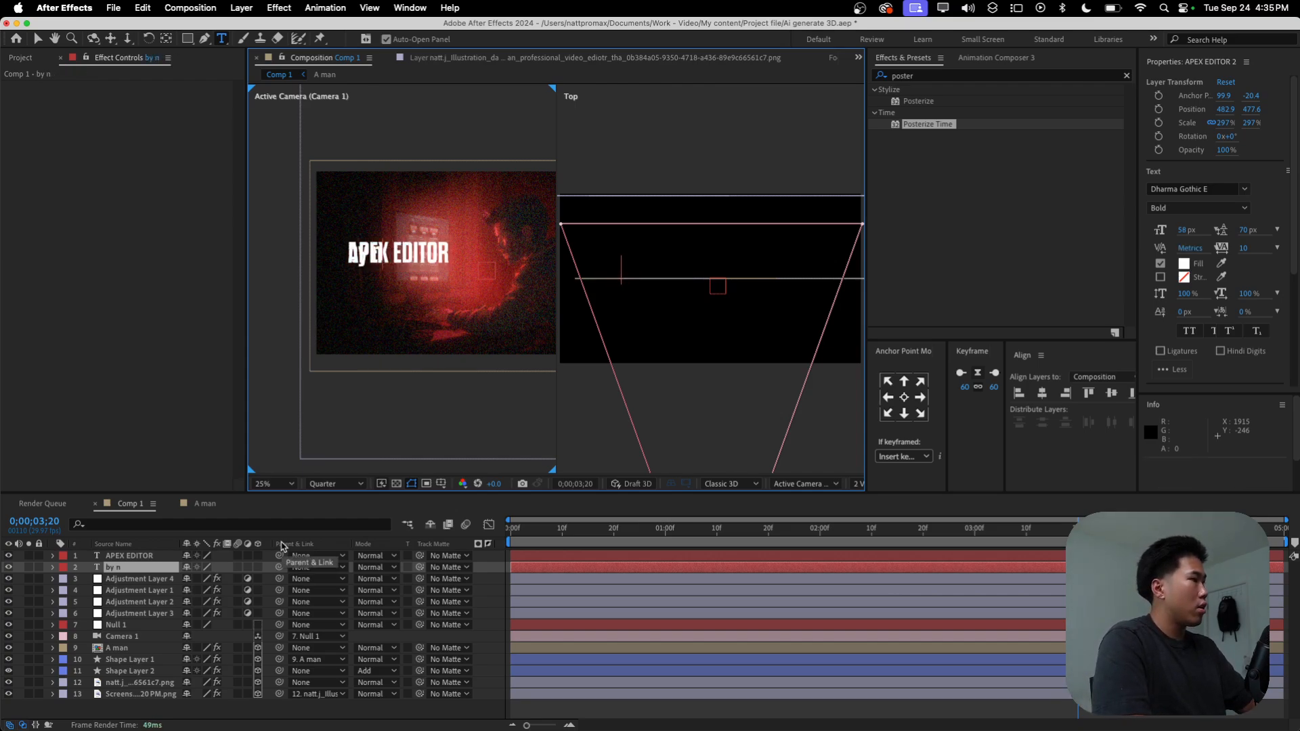
{"action": "type", "text": " Natt Jongs"}
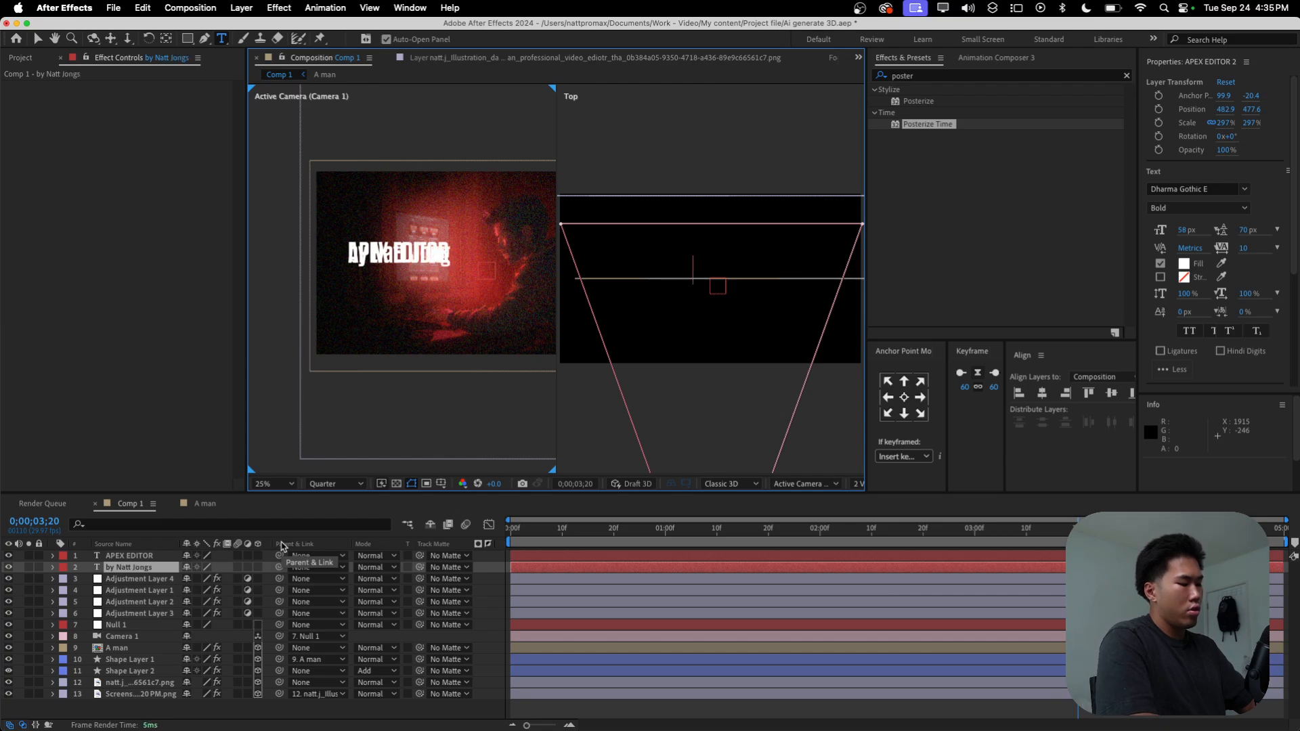
{"action": "type", "text": "ala"}
{"action": "left_click", "coordinate": [281, 546]}
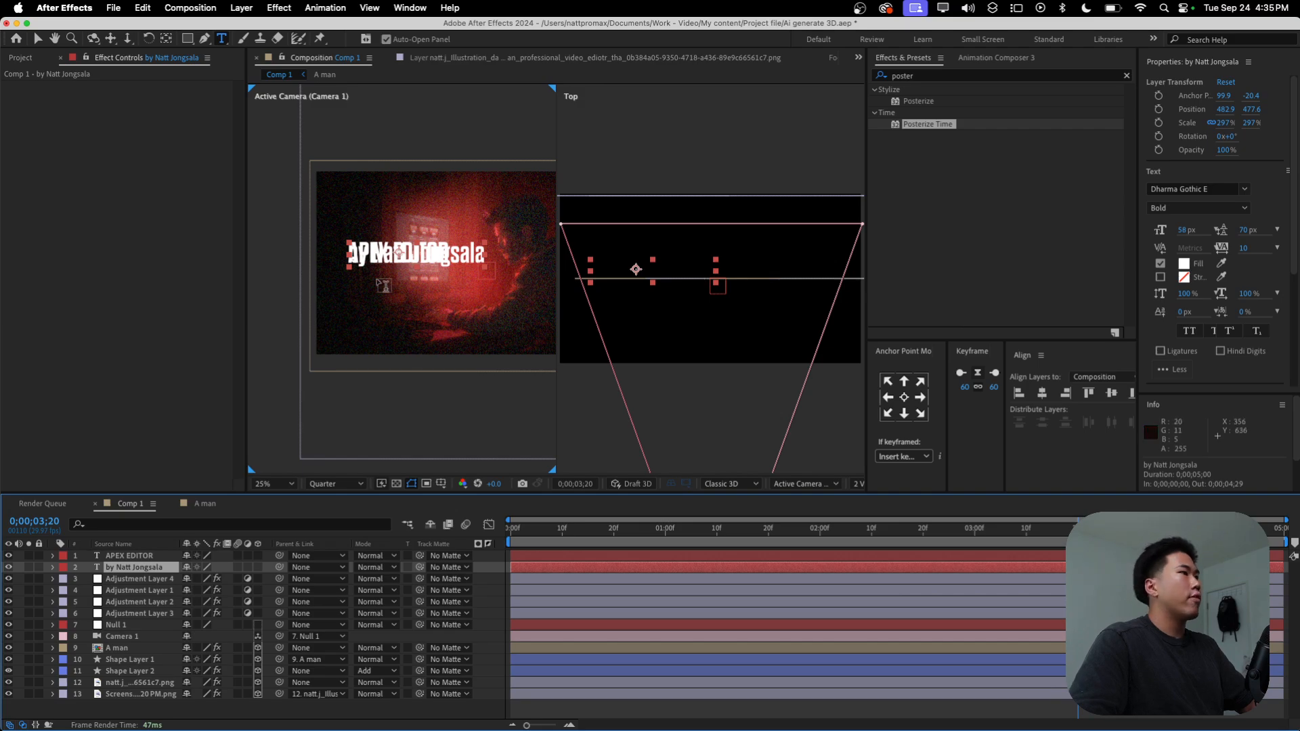
Step: Move the byline text's anchor point to its left edge and set its font to OPTIDiannaScript Light, Regular
{"action": "left_click", "coordinate": [888, 398]}
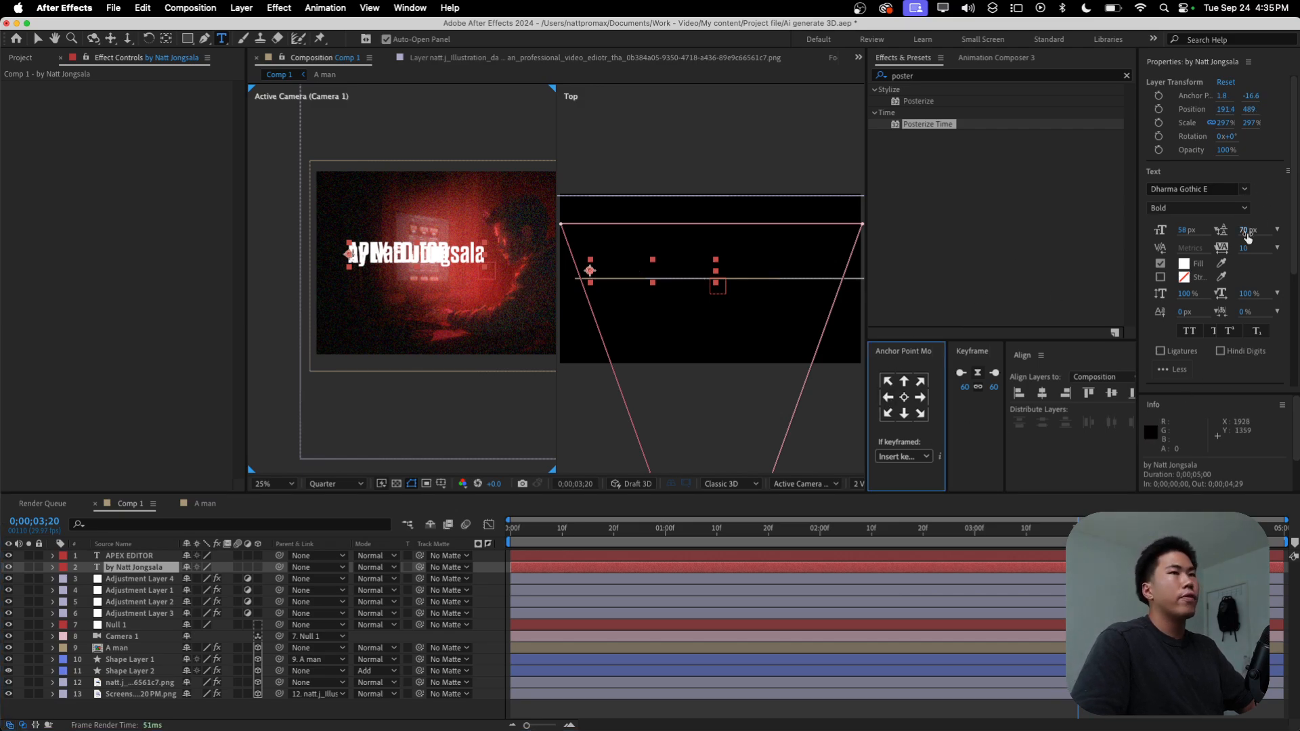
{"action": "left_click", "coordinate": [1244, 189]}
{"action": "scroll", "coordinate": [1113, 271], "scroll_direction": "up", "scroll_amount": 5}
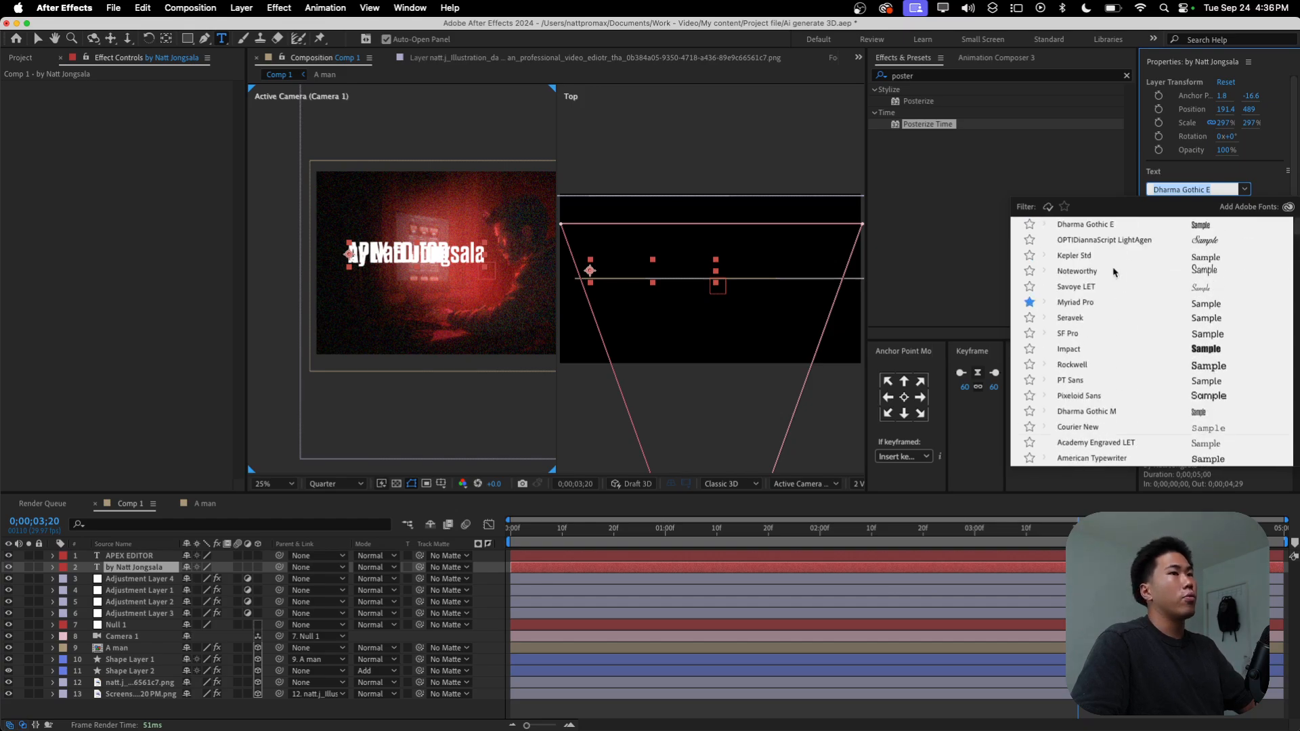
{"action": "left_click", "coordinate": [1165, 241]}
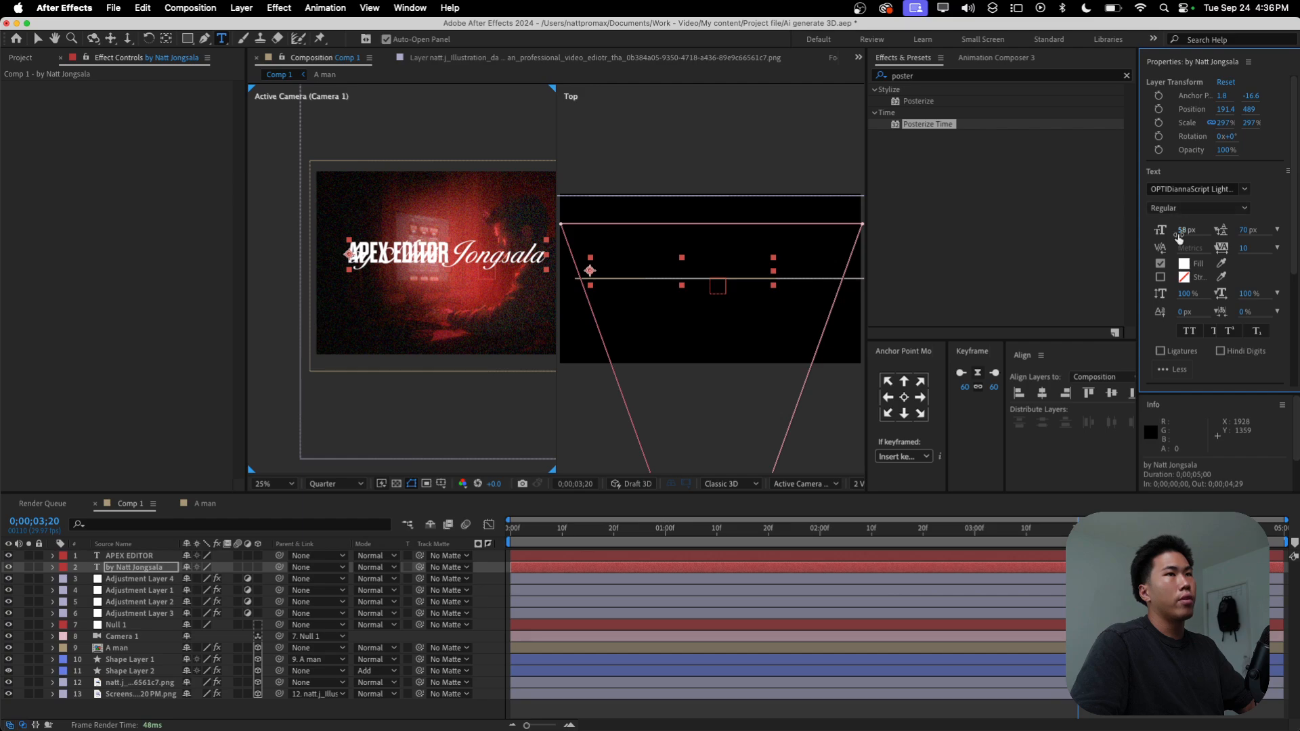
Step: Add a stroke to the byline text and set the stroke color to white, FFFFFF
{"action": "left_click", "coordinate": [1160, 277]}
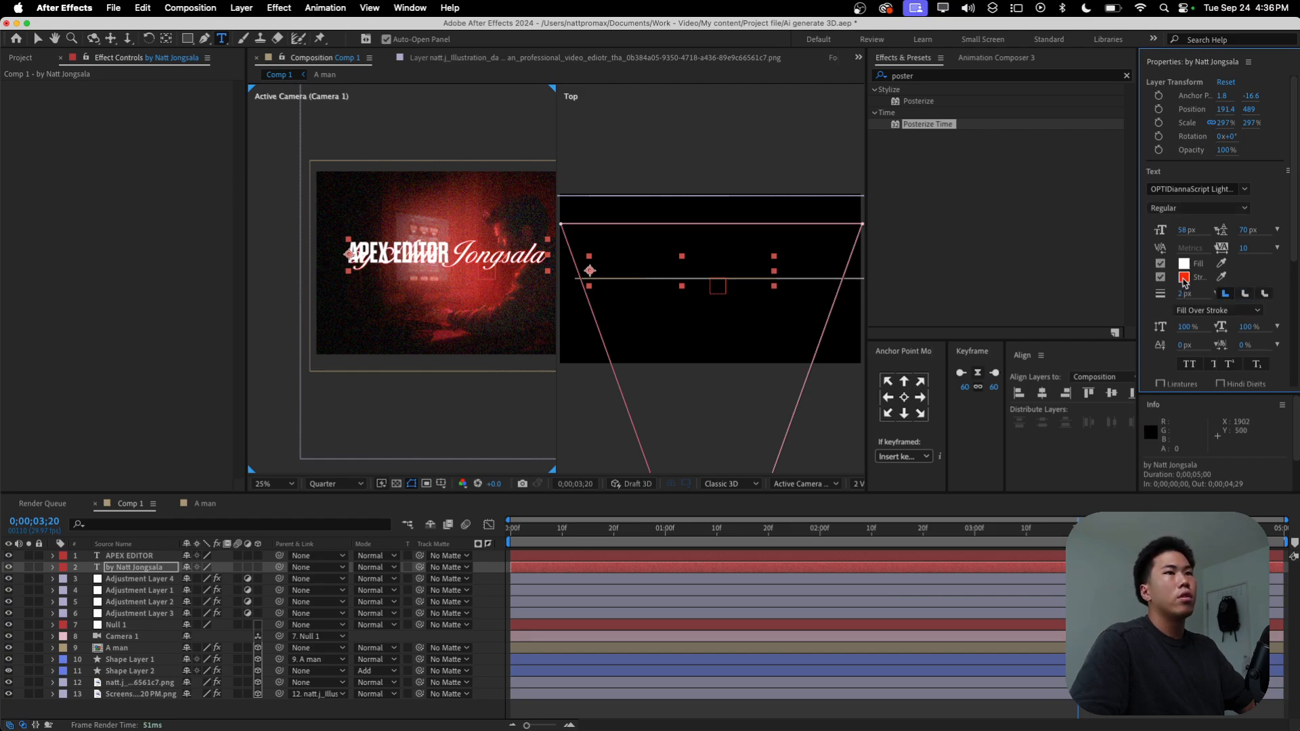
{"action": "left_click", "coordinate": [1183, 277]}
{"action": "type", "text": "FFFFFF"}
{"action": "left_click", "coordinate": [539, 456]}
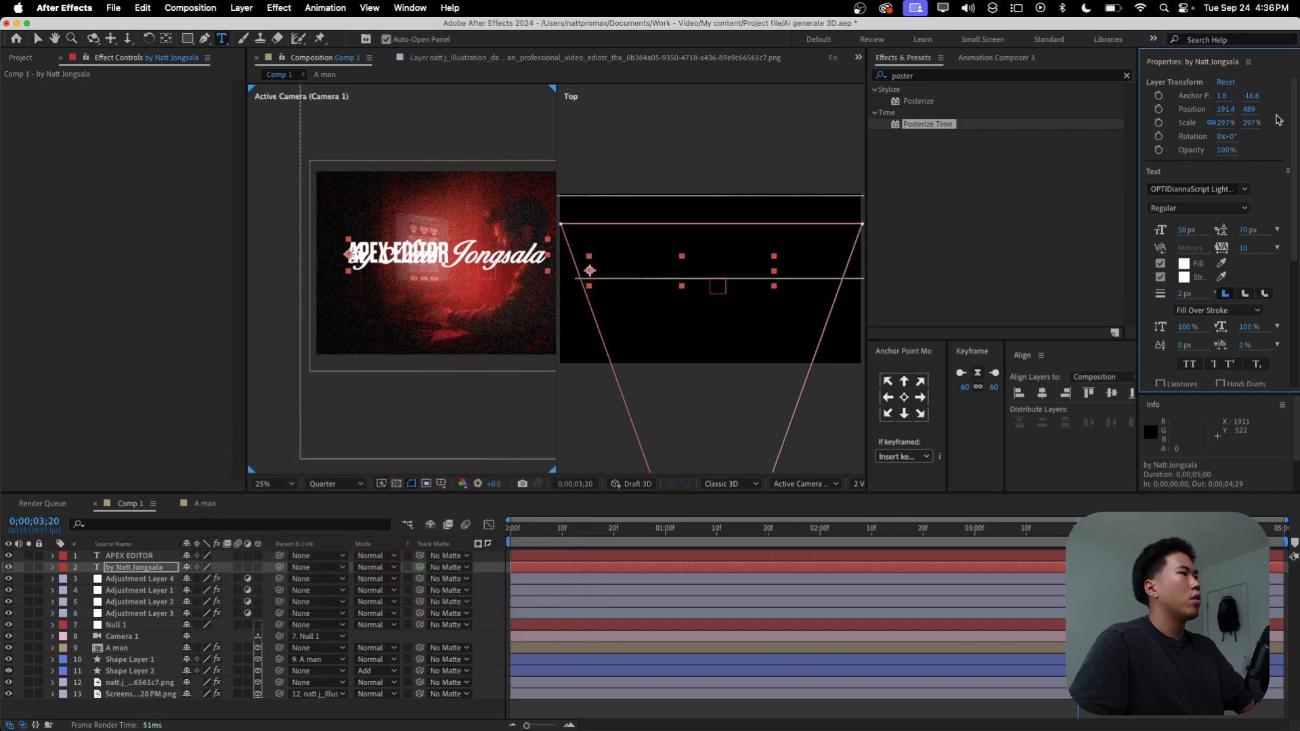
Step: Scale the byline text to 129% and set its Position to 191.4, 589, just beneath APEX EDITOR
{"action": "left_click_drag", "start_coordinate": [1251, 110], "coordinate": [1141, 153]}
{"action": "scroll", "coordinate": [390, 296], "scroll_direction": "up", "scroll_amount": 2}
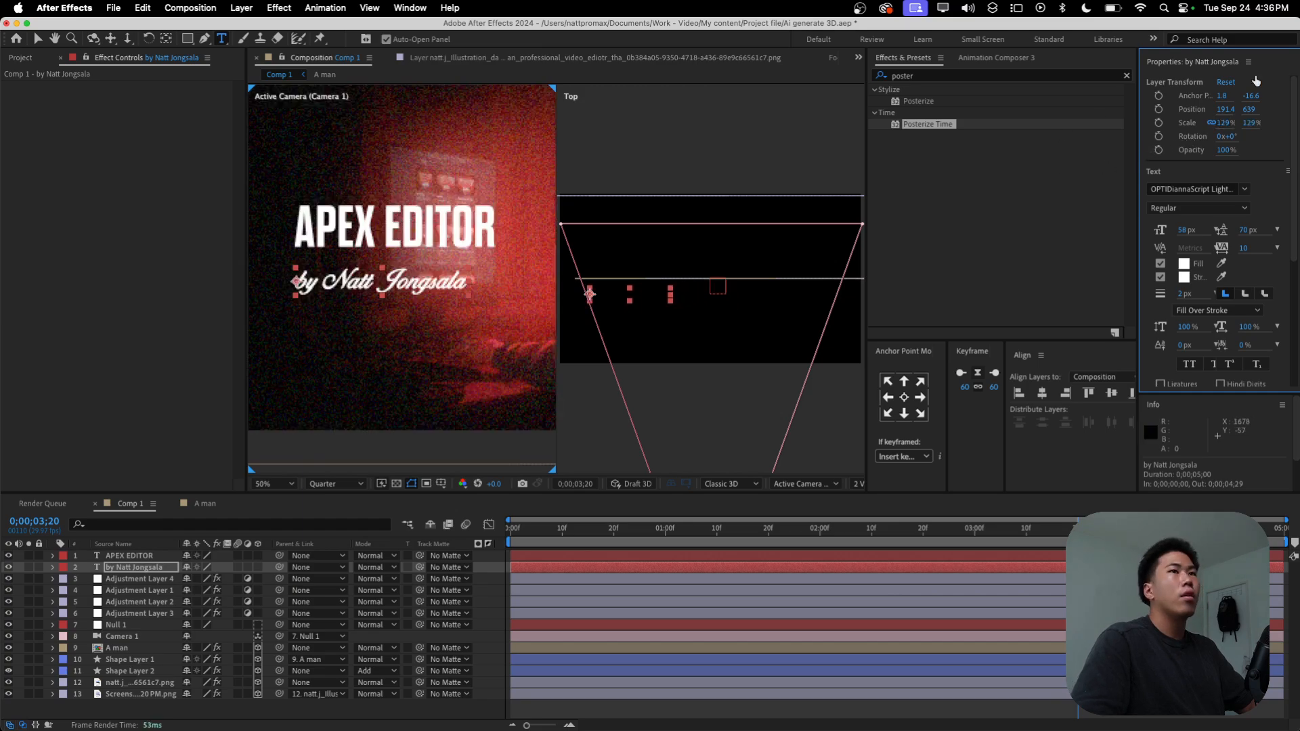
{"action": "left_click_drag", "start_coordinate": [1244, 114], "coordinate": [1196, 121]}
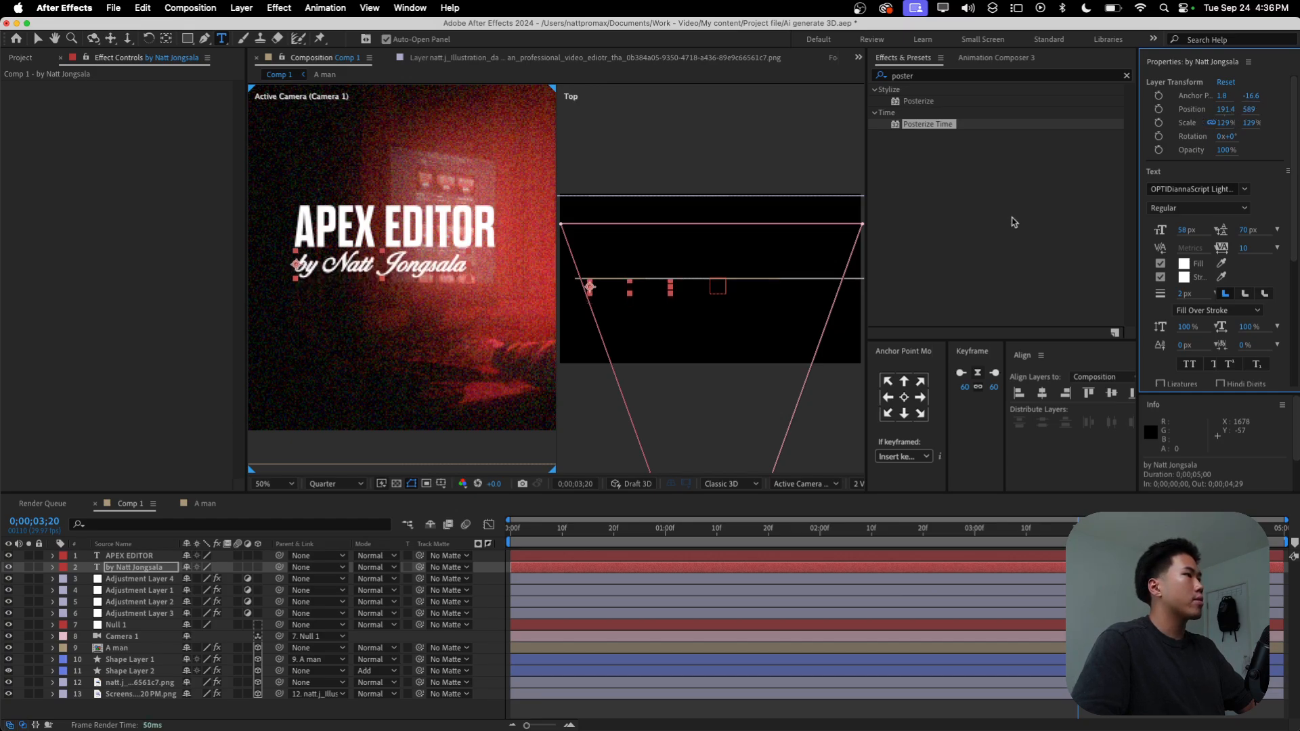
Step: Move the APEX EDITOR and byline layers below Adjustment Layer 1 and directly above the vignette on Adjustment Layer 2
{"action": "left_click", "coordinate": [129, 556], "text": "shift"}
{"action": "left_click_drag", "start_coordinate": [129, 557], "coordinate": [142, 590]}
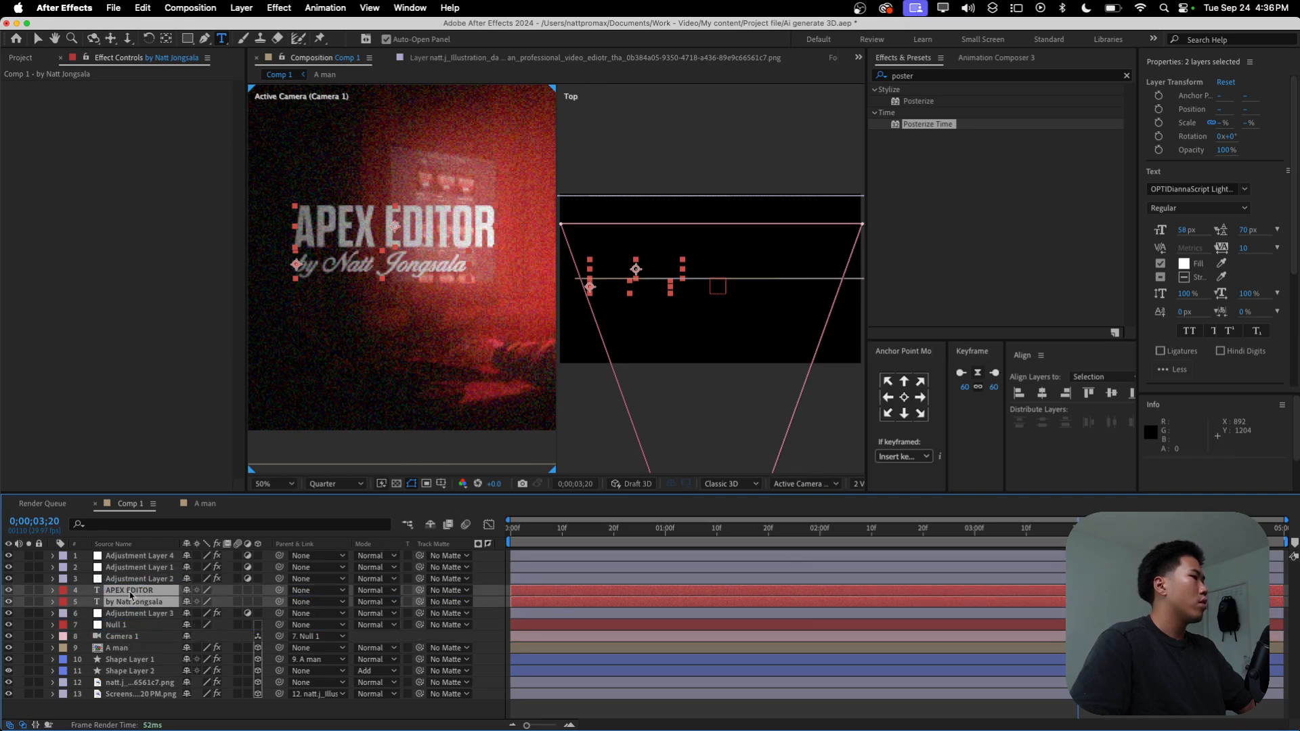
{"action": "left_click", "coordinate": [112, 615]}
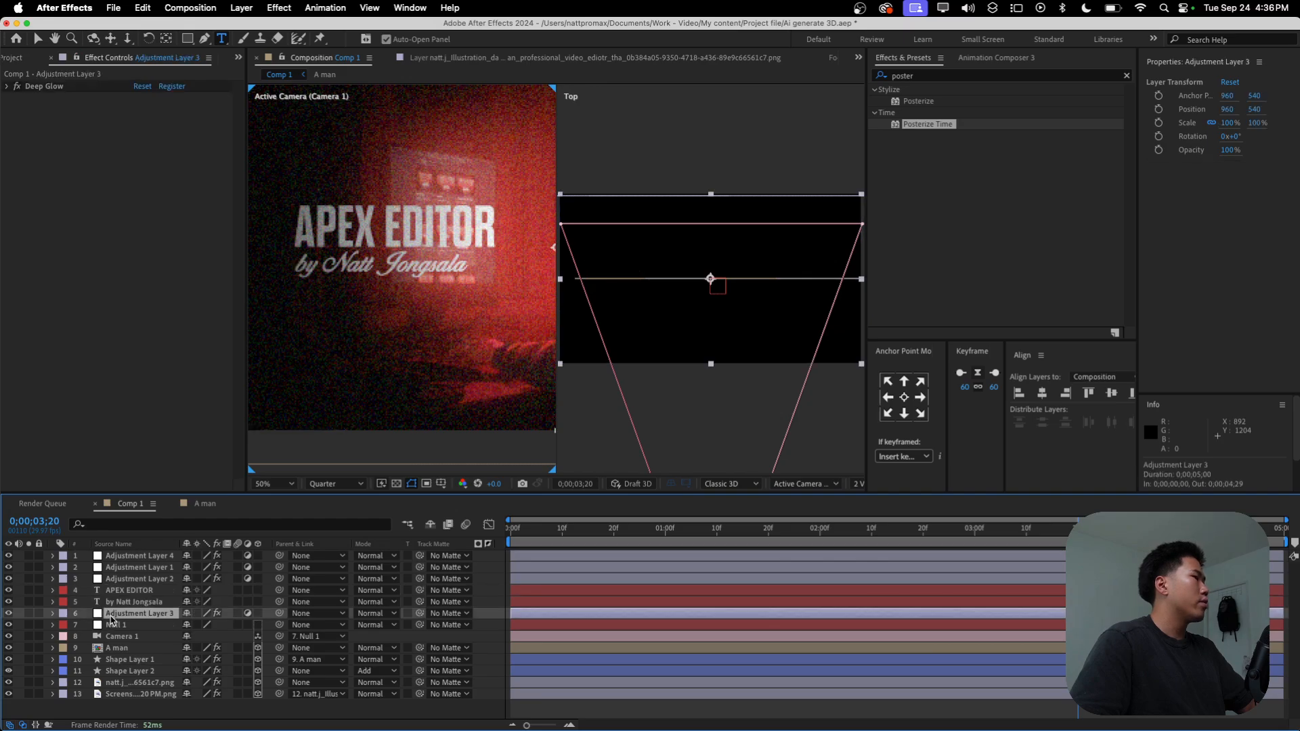
{"action": "left_click", "coordinate": [135, 580]}
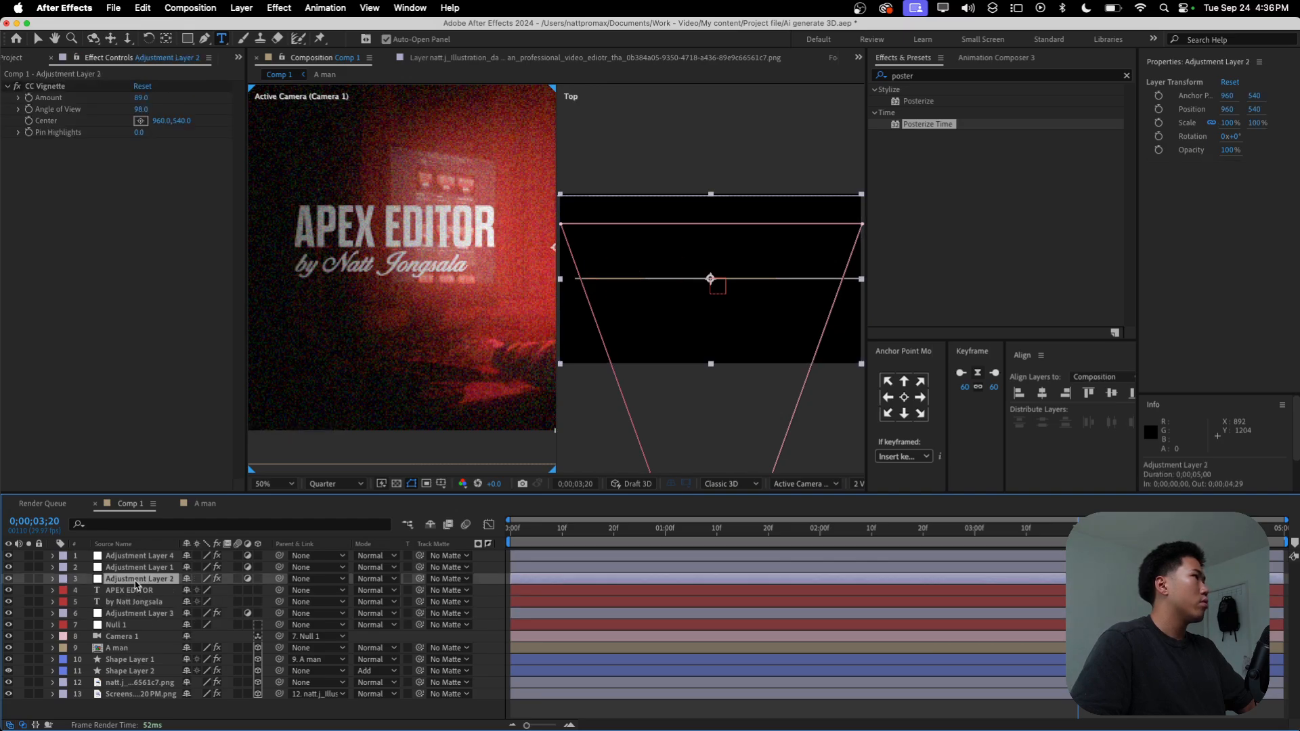
{"action": "left_click", "coordinate": [128, 592]}
{"action": "left_click", "coordinate": [125, 602], "text": "shift"}
{"action": "left_click_drag", "start_coordinate": [126, 600], "coordinate": [129, 579]}
{"action": "left_click", "coordinate": [502, 590]}
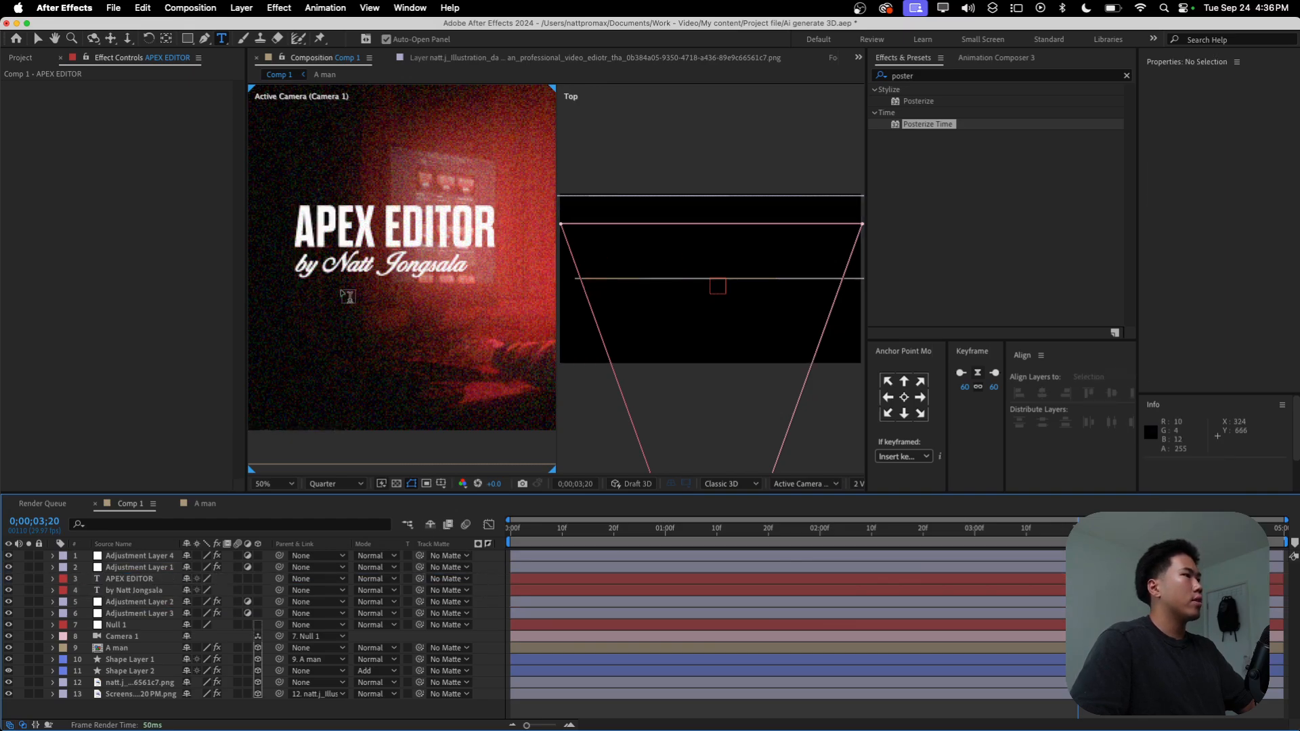
Step: Make the APEX EDITOR and byline text layers 3D
{"action": "scroll", "coordinate": [335, 349], "scroll_direction": "down", "scroll_amount": 2}
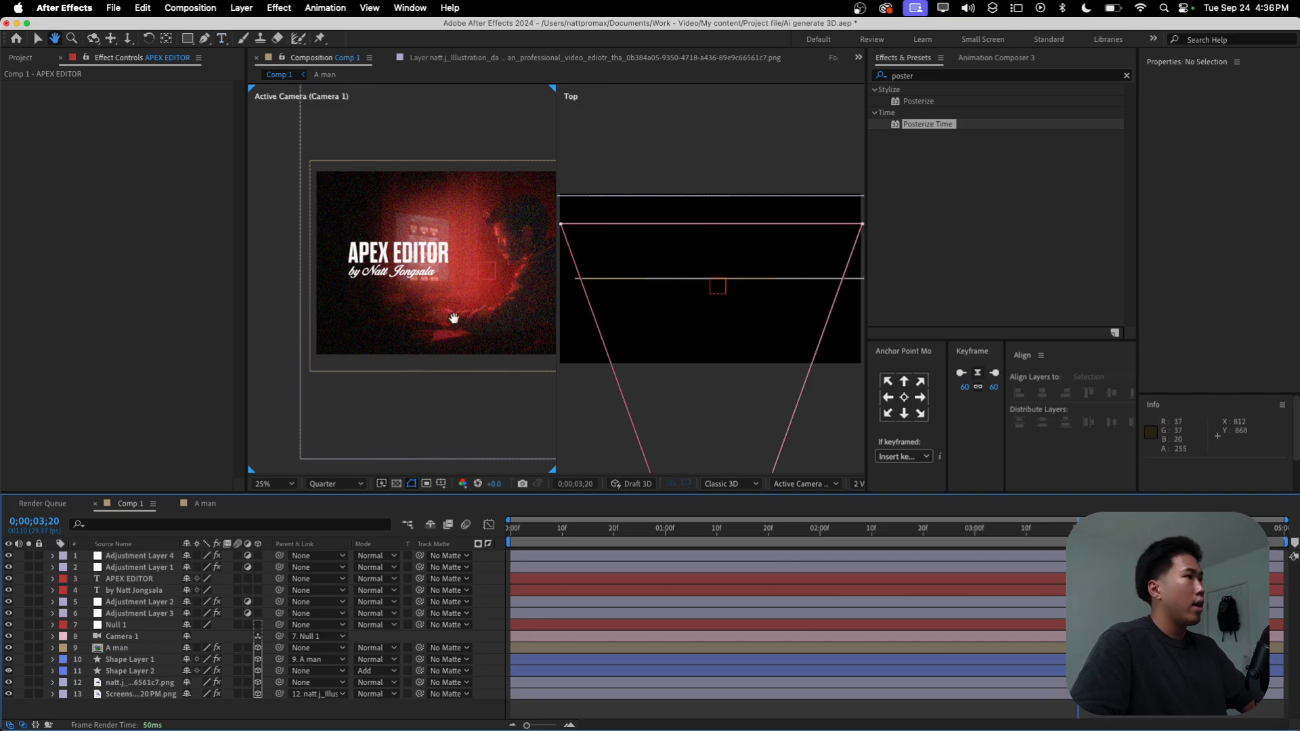
{"action": "left_click", "coordinate": [272, 484]}
{"action": "left_click", "coordinate": [284, 250]}
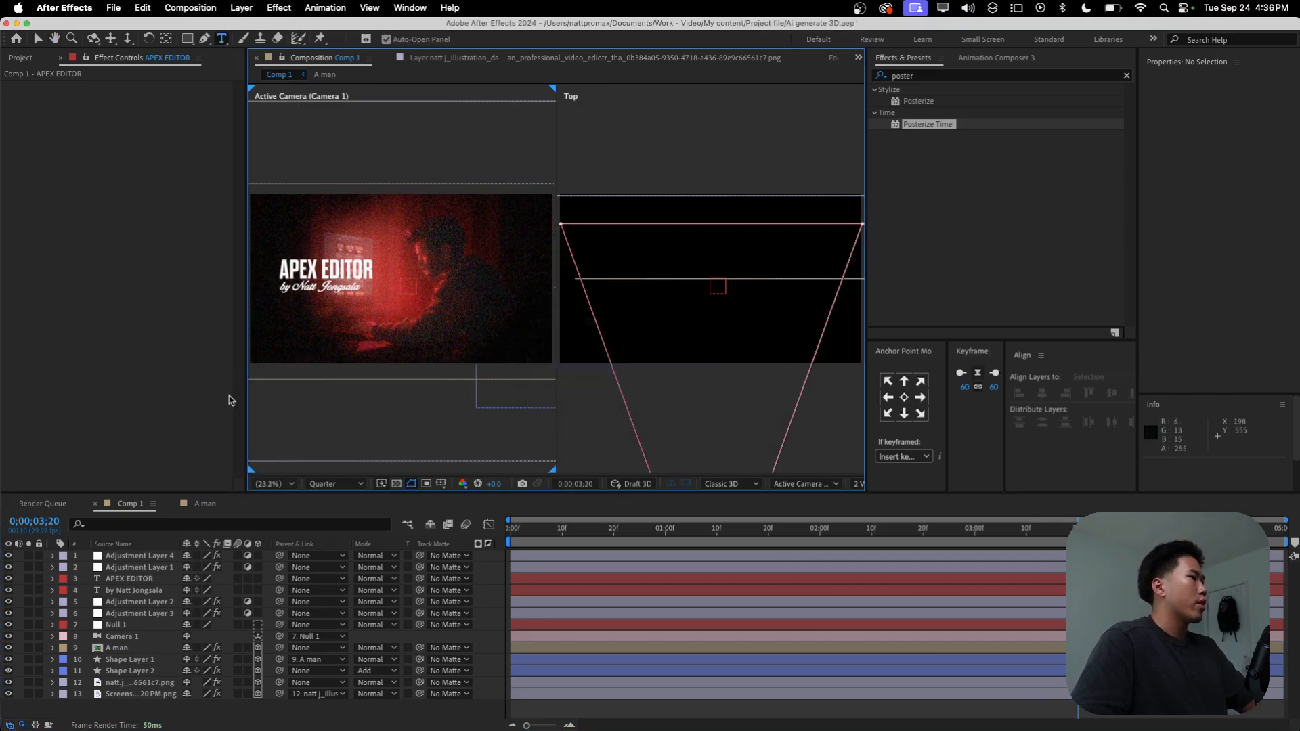
{"action": "left_click", "coordinate": [155, 582]}
{"action": "left_click", "coordinate": [155, 590], "text": "shift"}
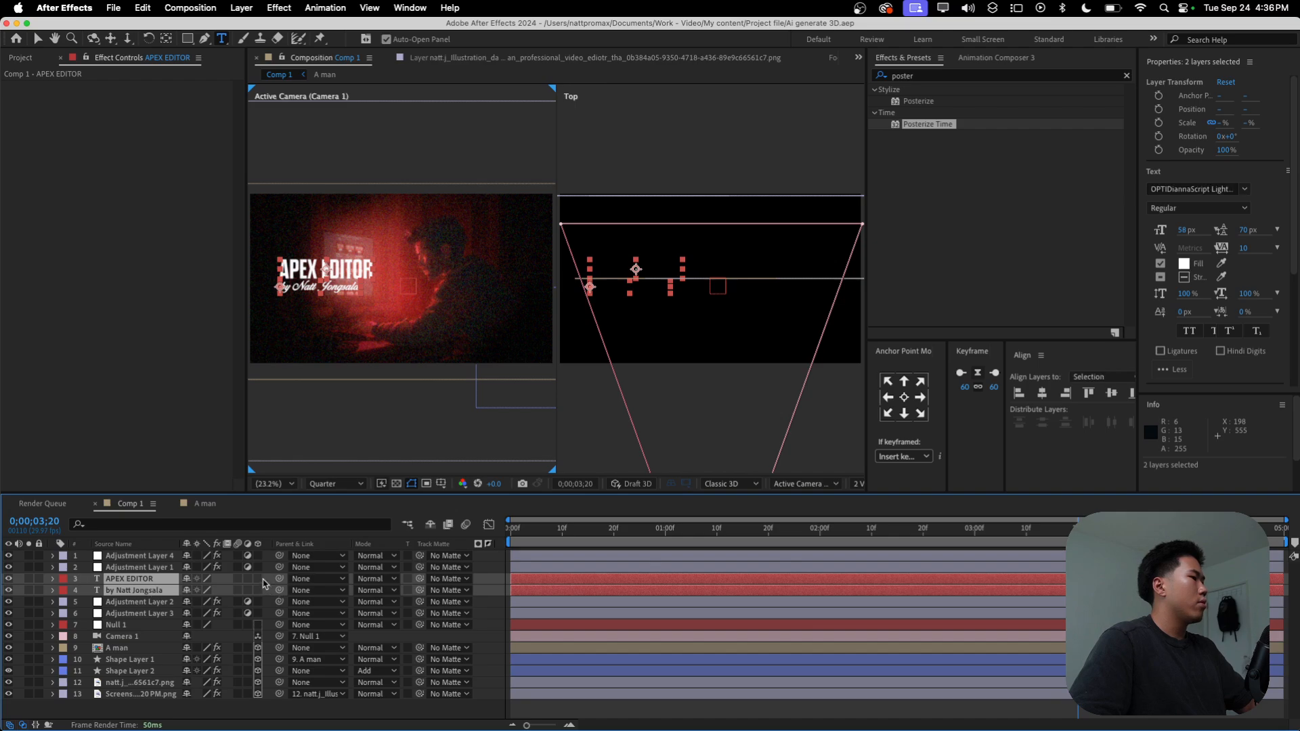
{"action": "left_click", "coordinate": [258, 579]}
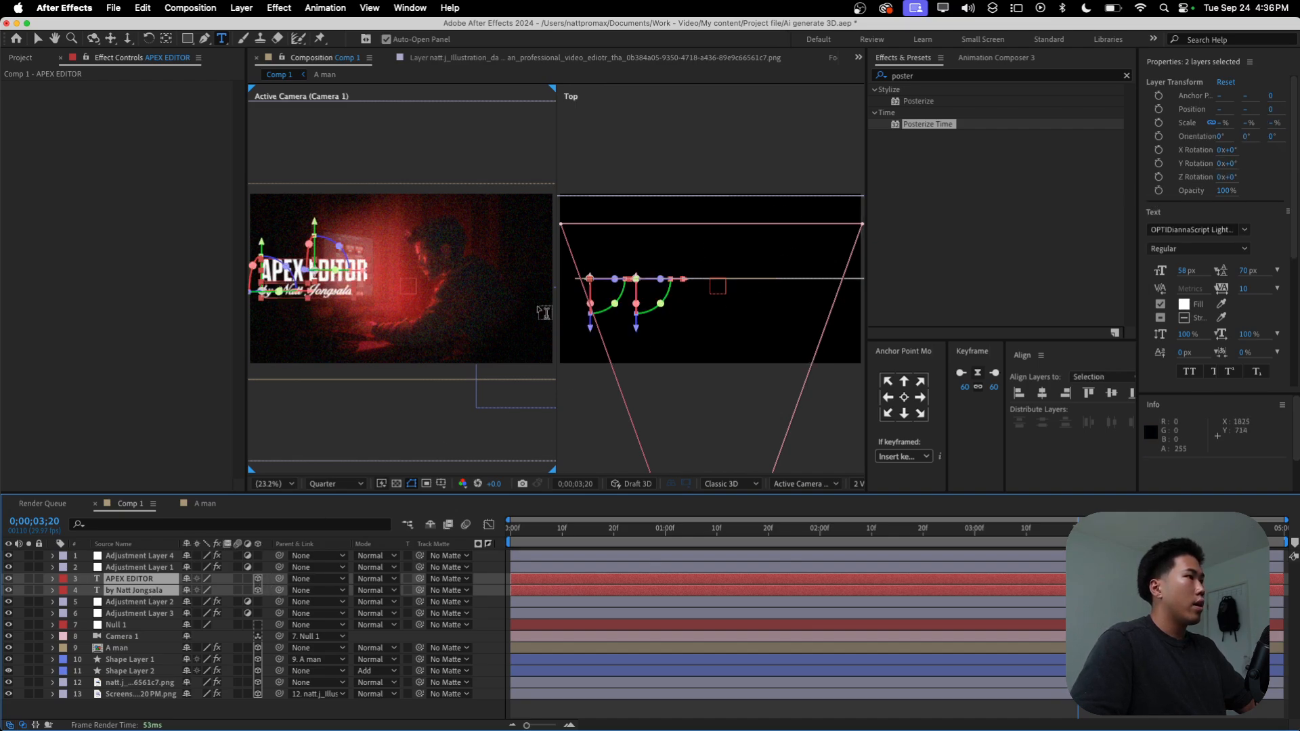
Step: Bring both 3D text layers toward the camera to Z Position -255 and shift them right, with the byline at X 338.9
{"action": "key", "text": "v"}
{"action": "left_click_drag", "start_coordinate": [681, 279], "coordinate": [697, 283]}
{"action": "left_click_drag", "start_coordinate": [603, 328], "coordinate": [601, 359]}
{"action": "left_click_drag", "start_coordinate": [379, 276], "coordinate": [389, 275]}
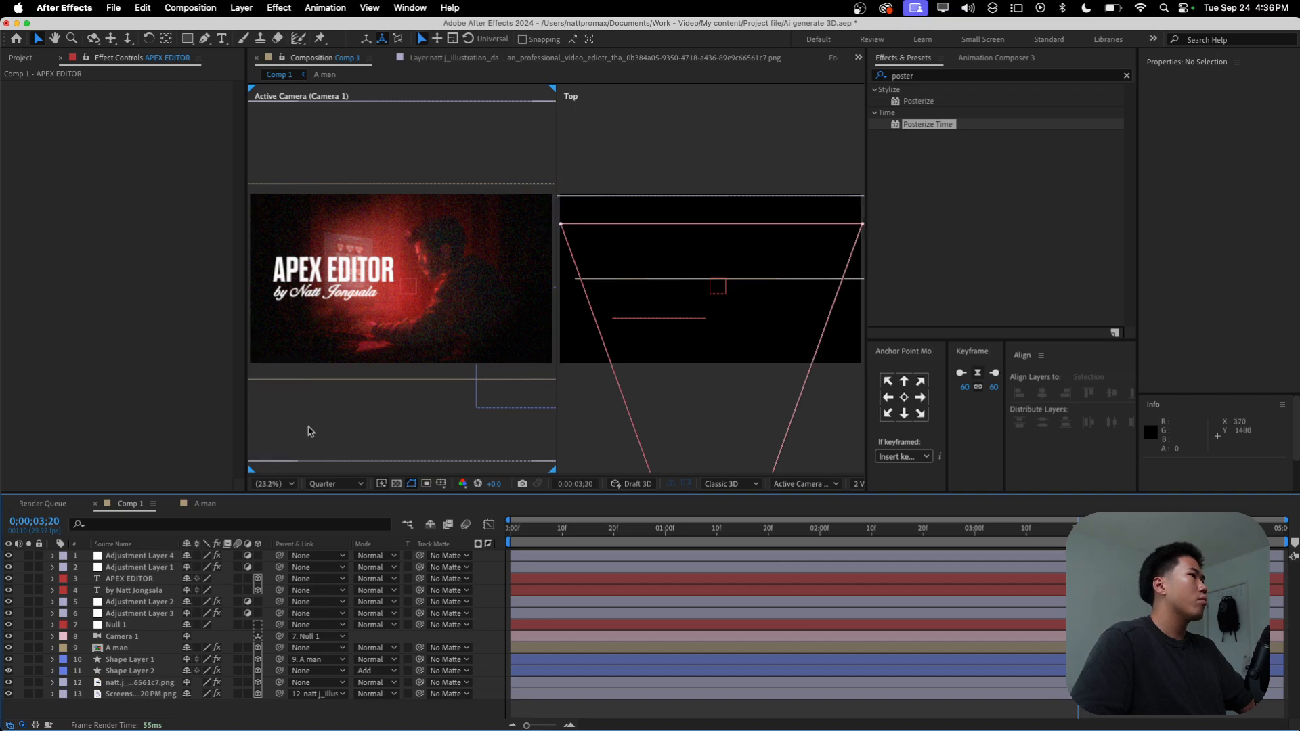
Step: Shift both text layers together slightly left, bringing the byline's X Position to 321.9
{"action": "left_click", "coordinate": [156, 591]}
{"action": "key", "text": "Home"}
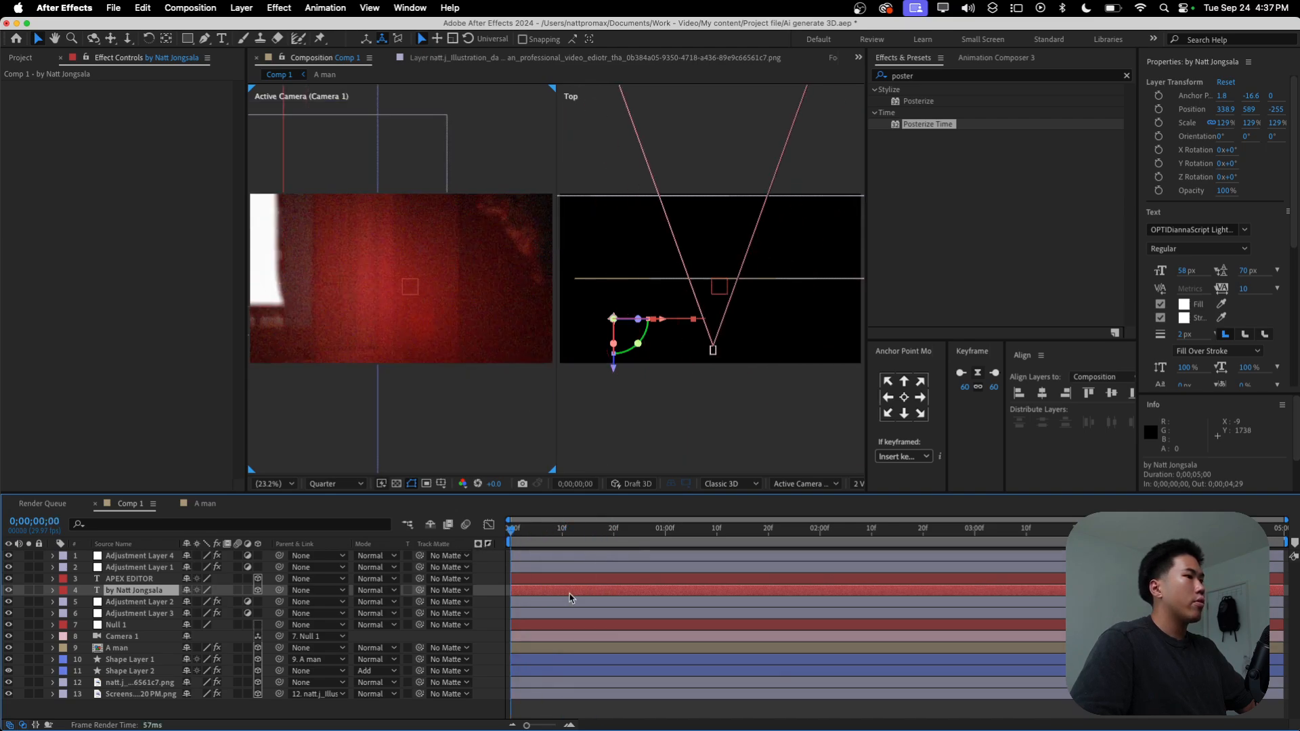
{"action": "left_click", "coordinate": [533, 580]}
{"action": "left_click", "coordinate": [541, 592], "text": "shift"}
{"action": "left_click_drag", "start_coordinate": [709, 326], "coordinate": [706, 326]}
Step: Preview the animation to check the title and byline placement during the camera pull-back
{"action": "key", "text": "space"}
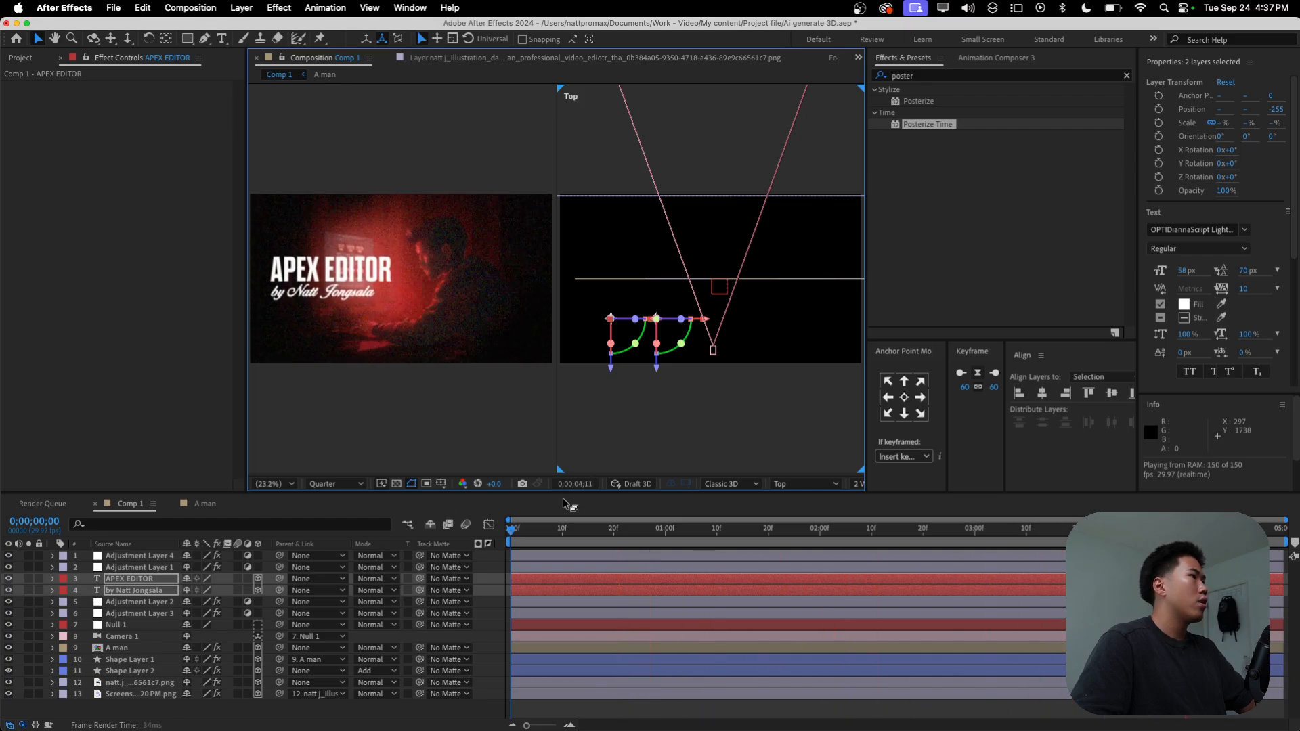
{"action": "key", "text": "space"}
{"action": "left_click", "coordinate": [283, 484]}
{"action": "left_click", "coordinate": [314, 256]}
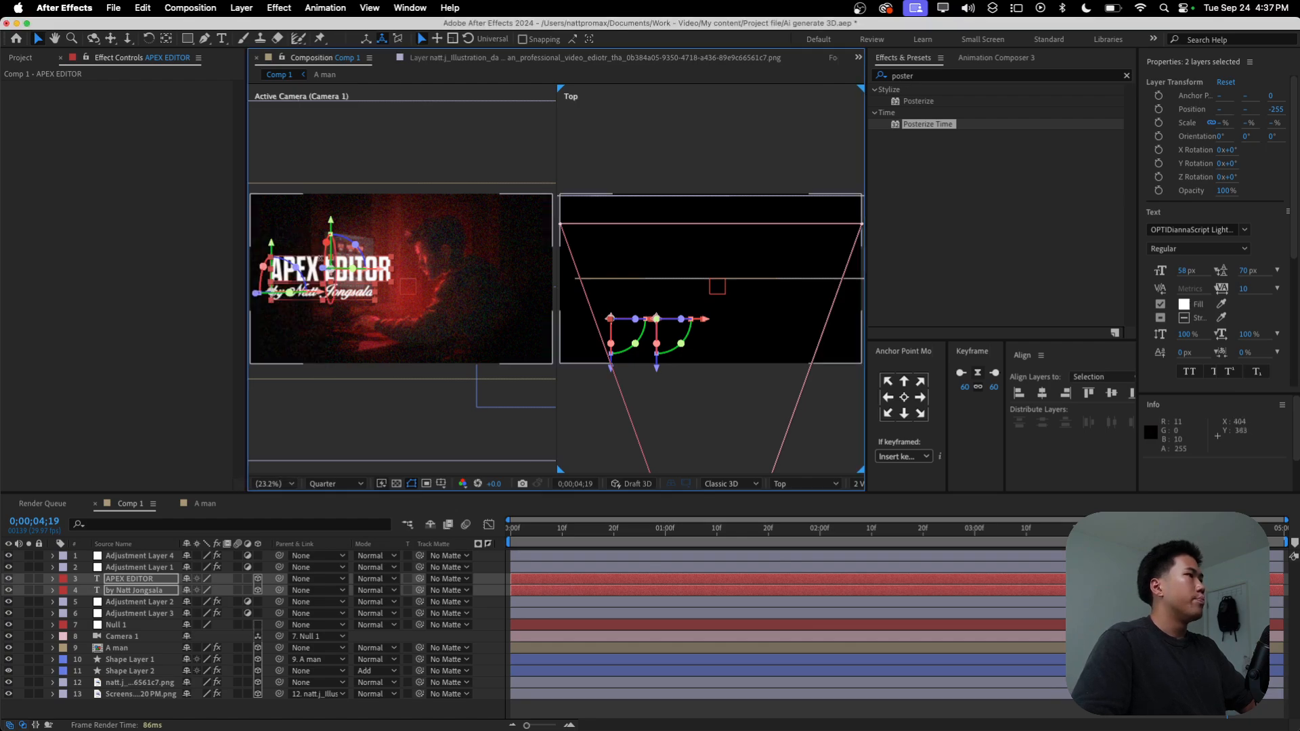
{"action": "key", "text": "space"}
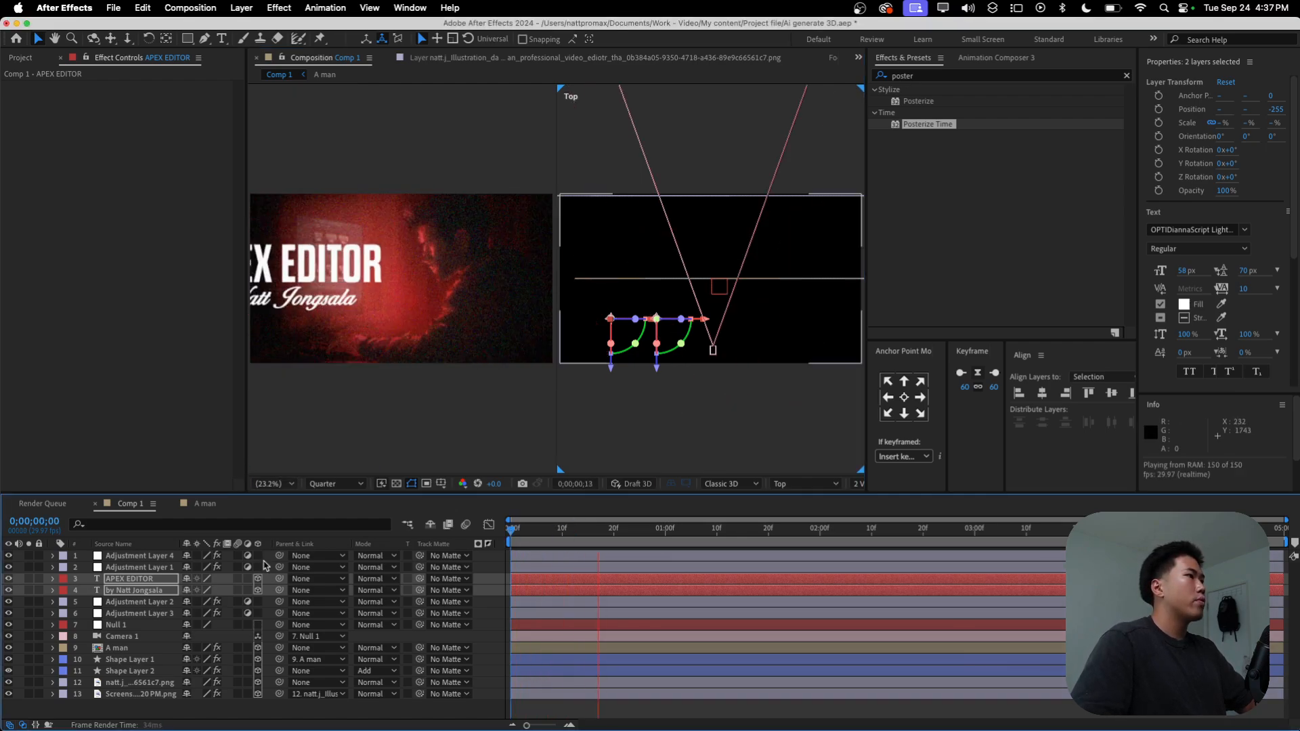
{"action": "key", "text": "space"}
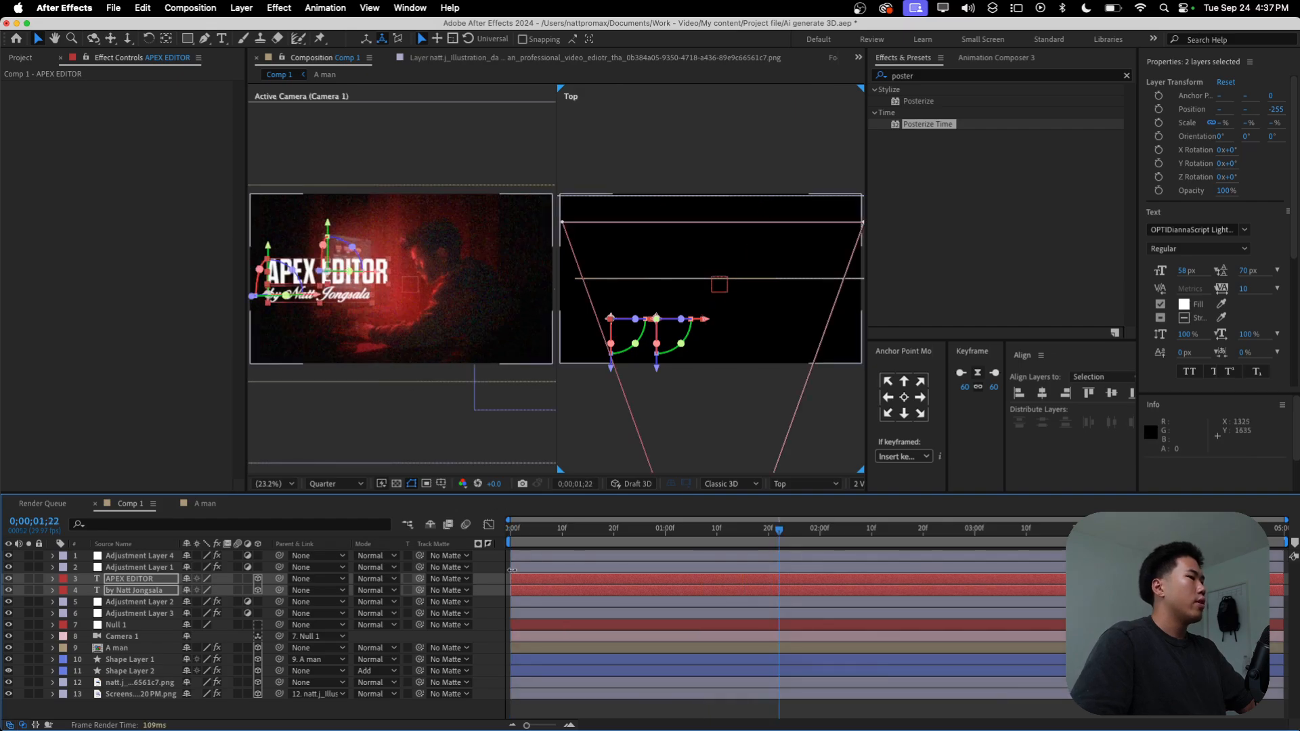
Step: Split the byline layer at 0;00;00;17, delete its earlier part, save the project and preview the byline's delayed entrance
{"action": "mouse_move", "coordinate": [591, 532]}
{"action": "left_mouse_down"}
{"action": "mouse_move", "coordinate": [531, 549]}
{"action": "mouse_move", "coordinate": [598, 548]}
{"action": "left_mouse_up"}
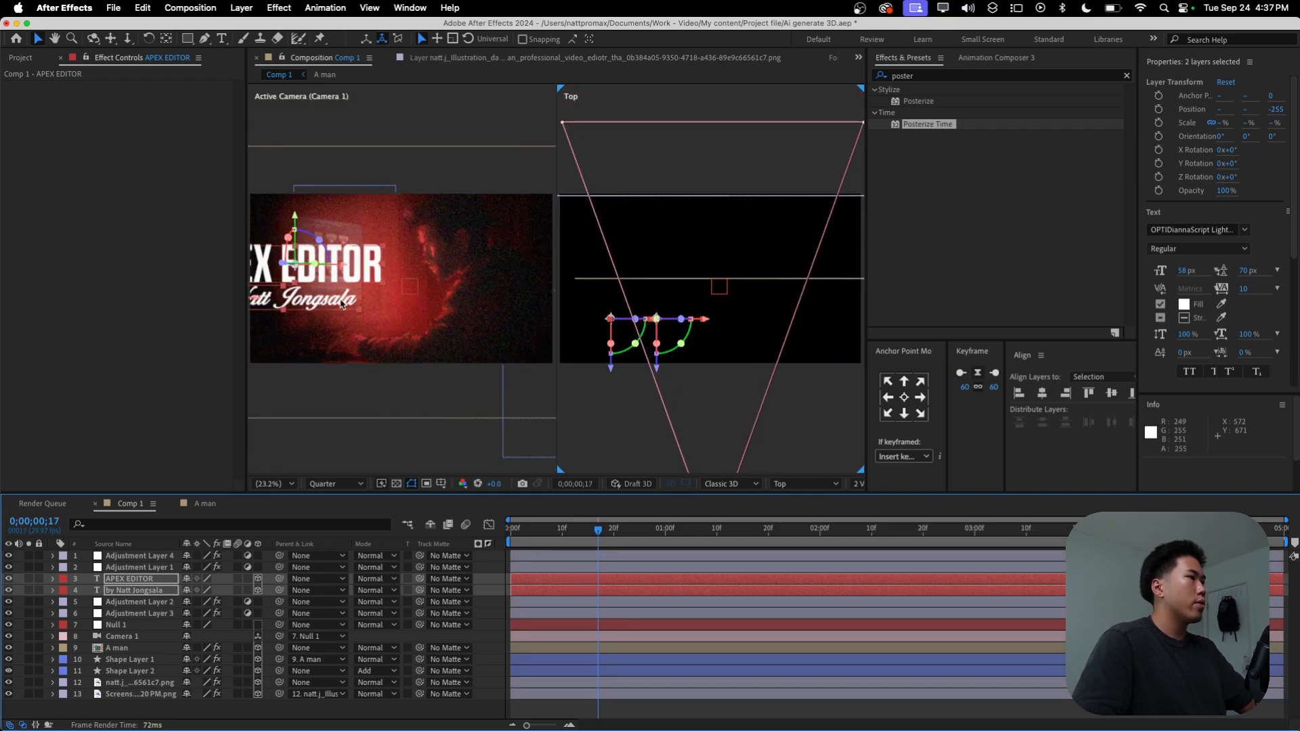
{"action": "left_click", "coordinate": [630, 648]}
{"action": "left_click", "coordinate": [592, 580]}
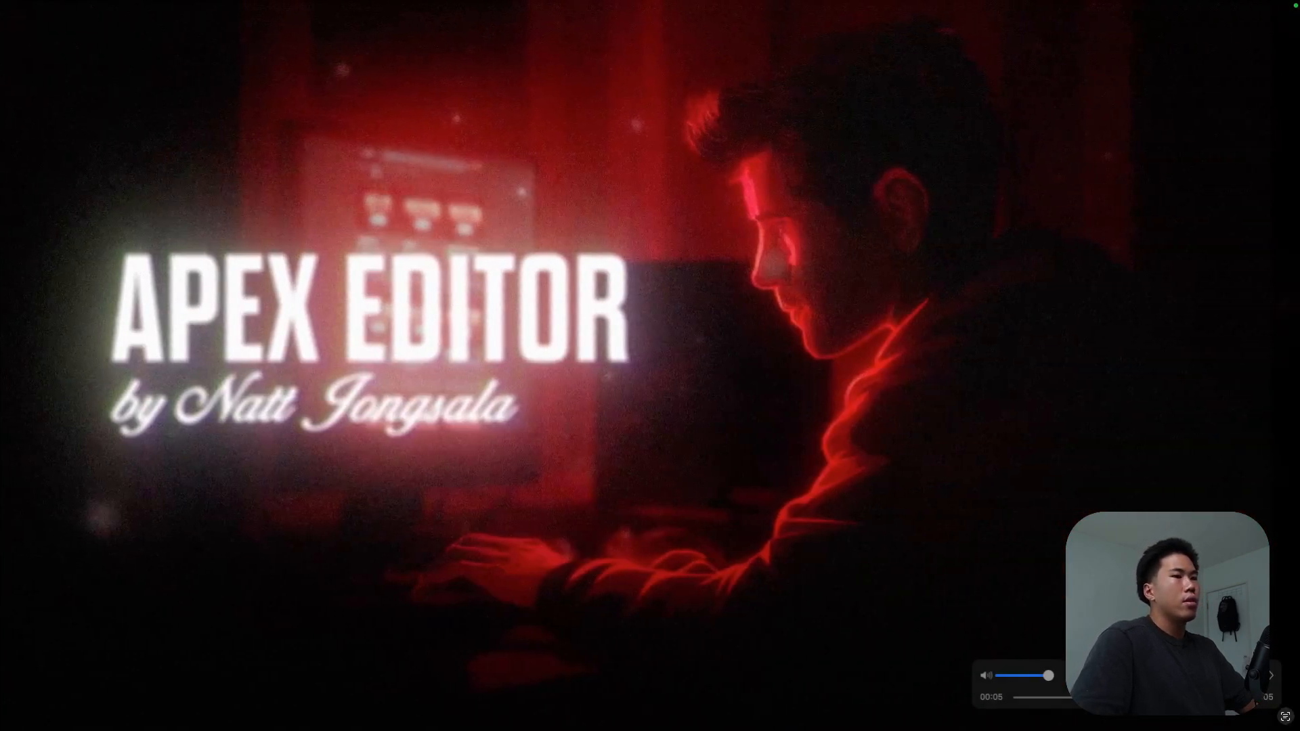
{"action": "left_click_drag", "start_coordinate": [1254, 699], "coordinate": [1057, 706]}
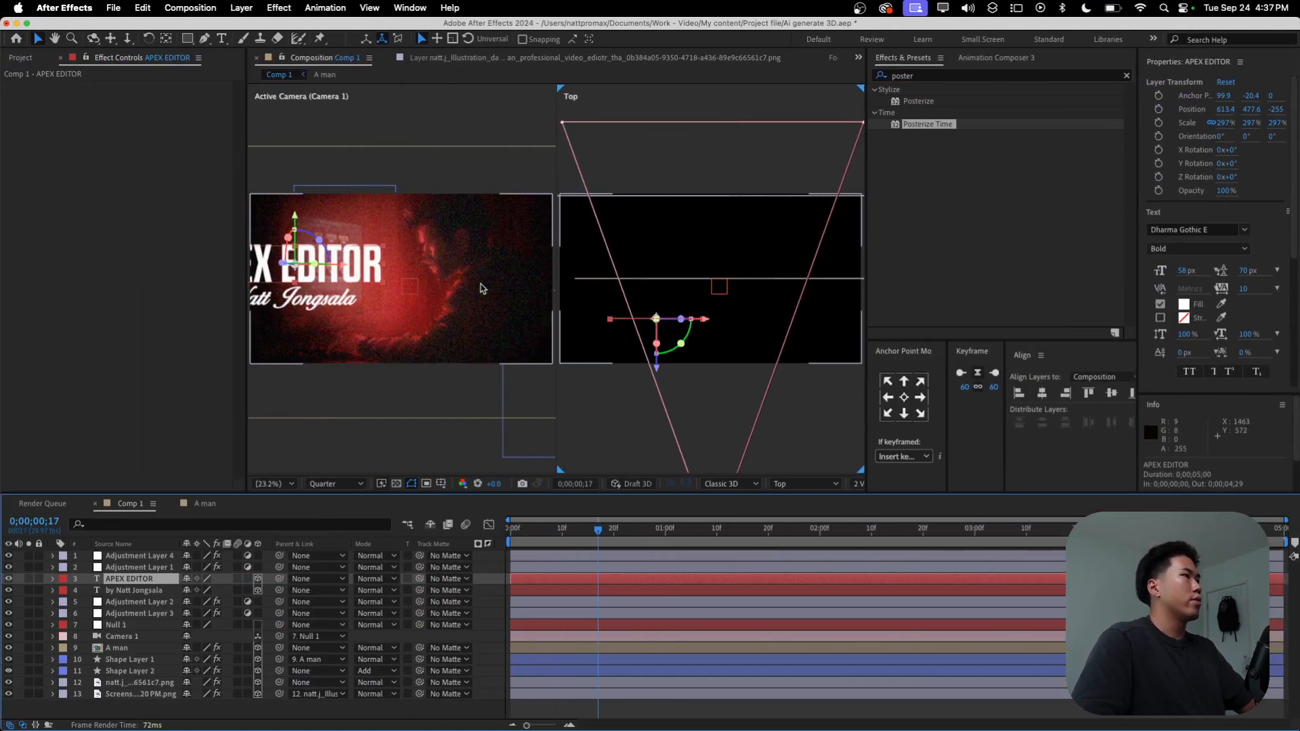
{"action": "left_click", "coordinate": [581, 591]}
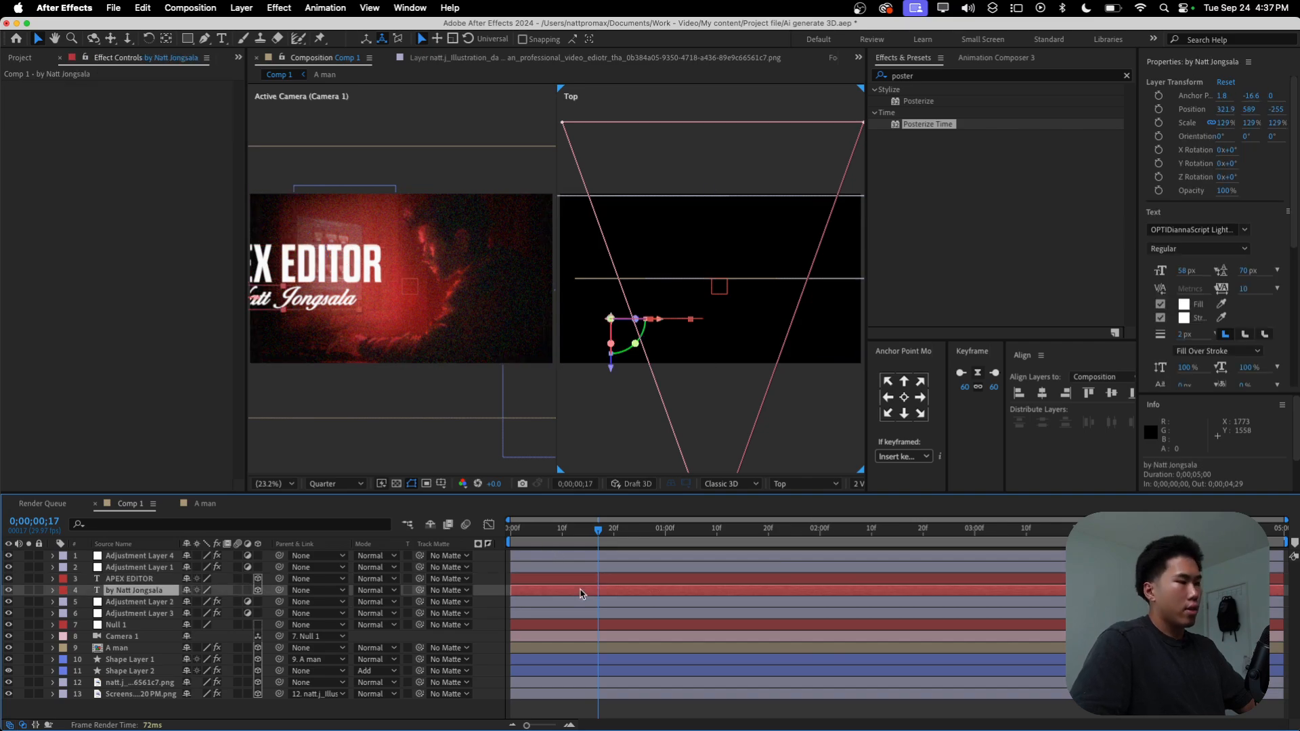
{"action": "key", "text": "super+shift+d"}
{"action": "left_click", "coordinate": [585, 602]}
{"action": "key", "text": "Delete"}
{"action": "key", "text": "super+s"}
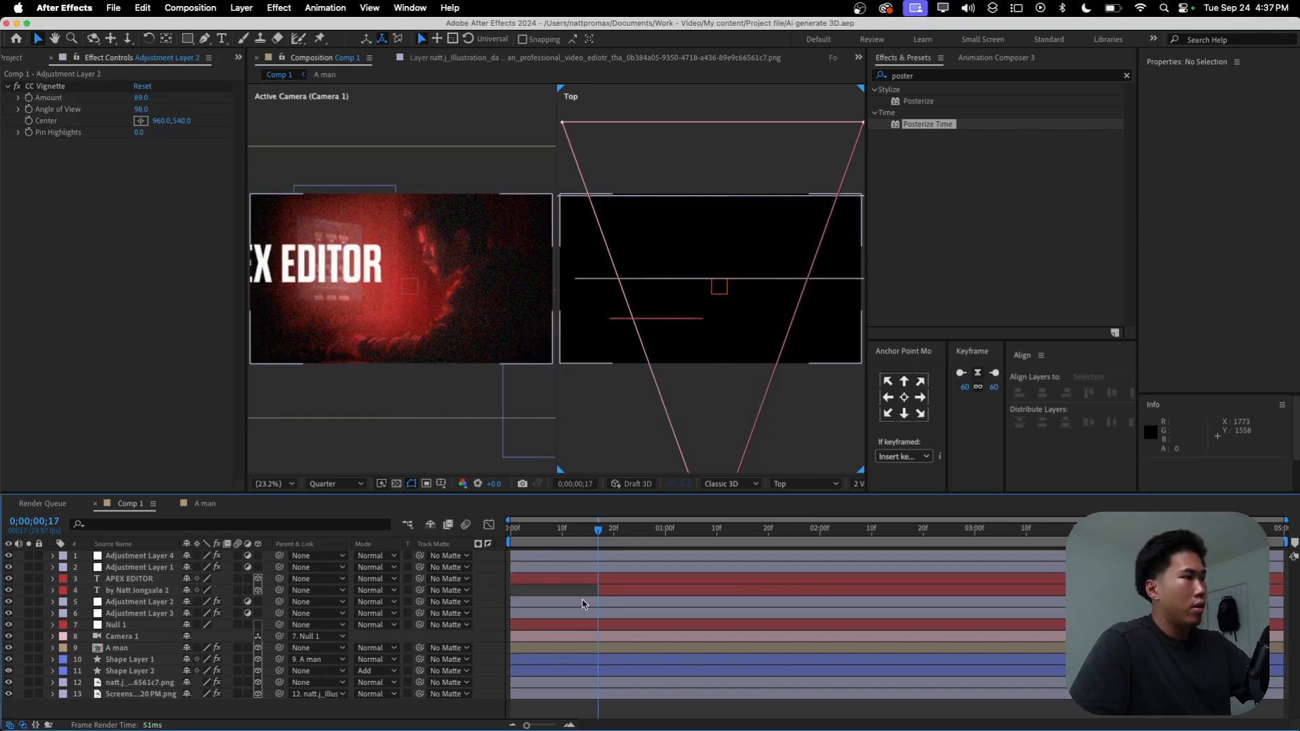
{"action": "key", "text": "space"}
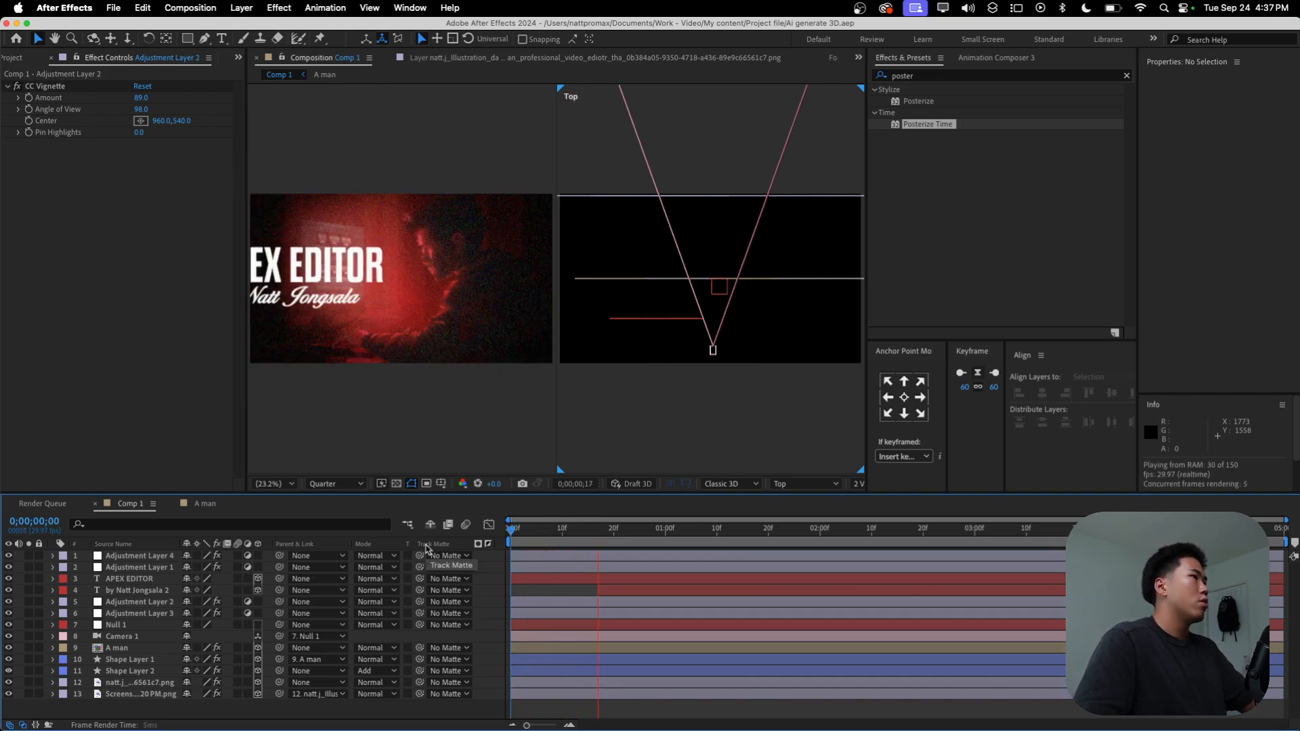
{"action": "key", "text": "space"}
Step: With the byline layer selected, list all Animation Composer presets instead of only favourites and browse the 2D transition motion presets
{"action": "left_click", "coordinate": [605, 590]}
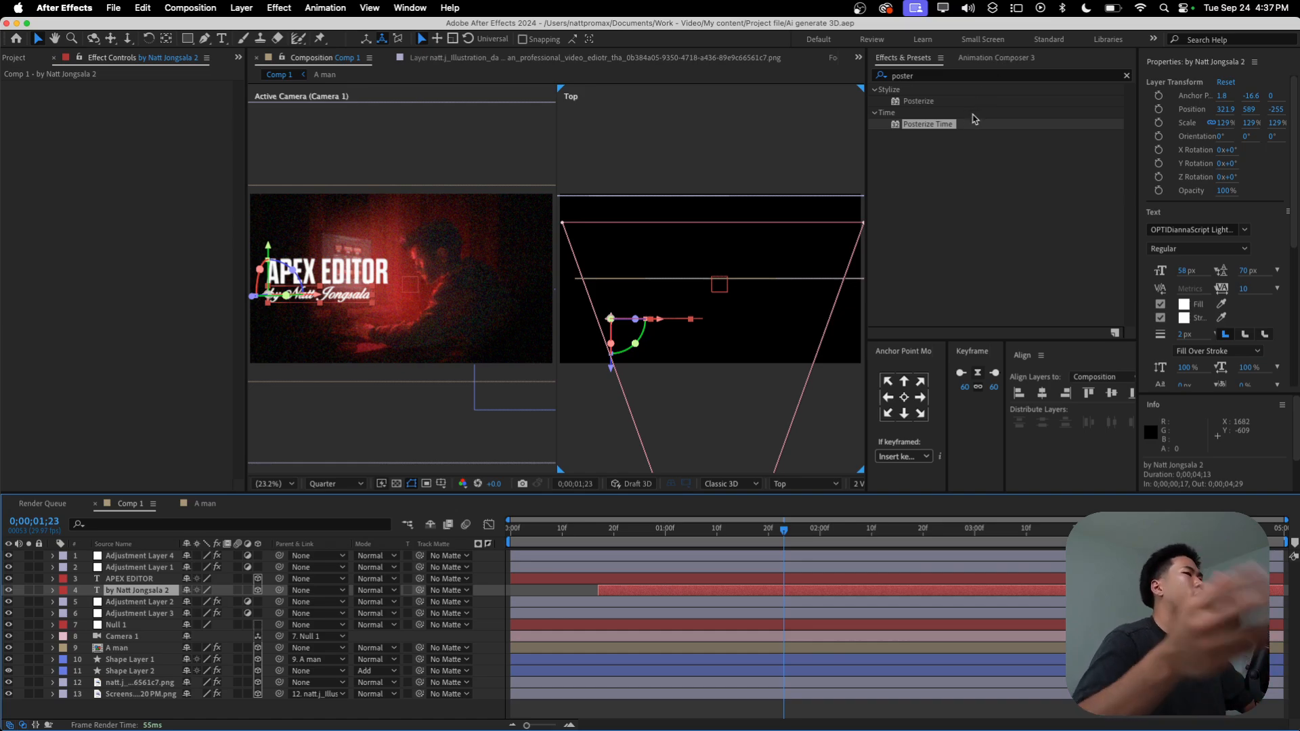
{"action": "left_click", "coordinate": [999, 59]}
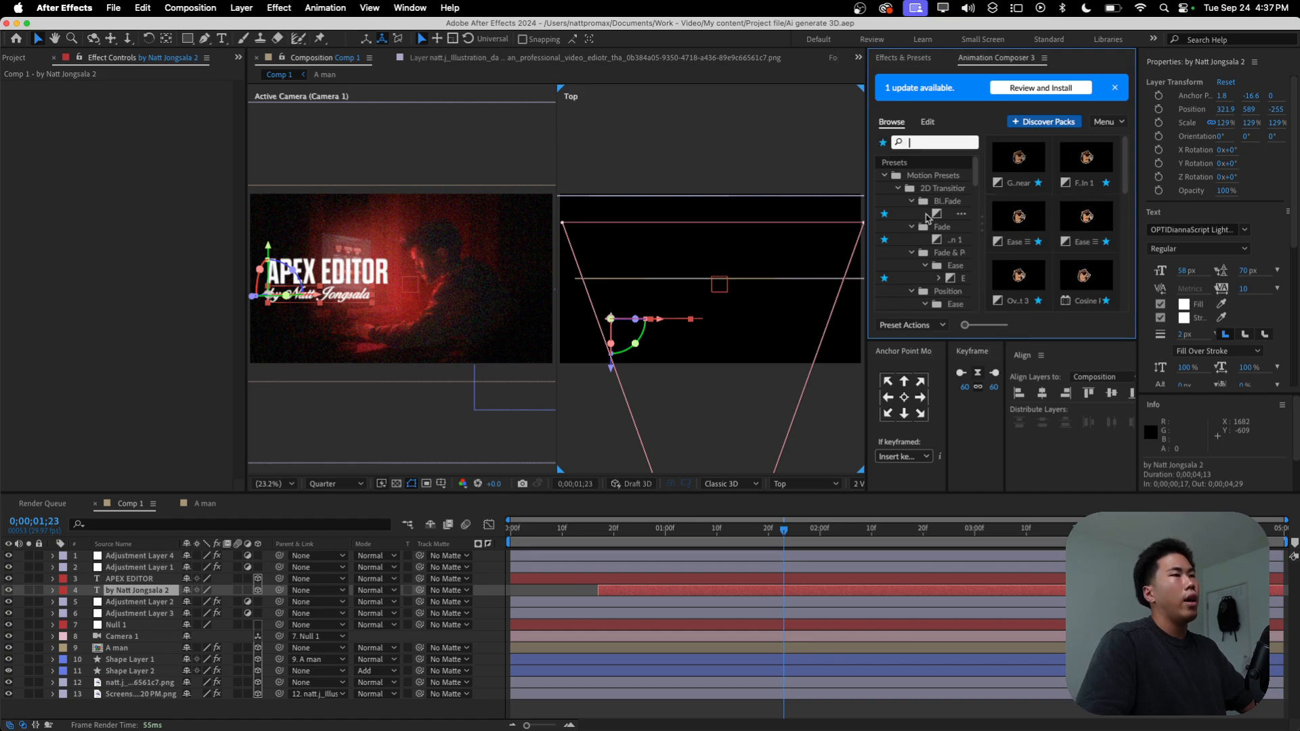
{"action": "scroll", "coordinate": [942, 224], "scroll_direction": "down", "scroll_amount": 5}
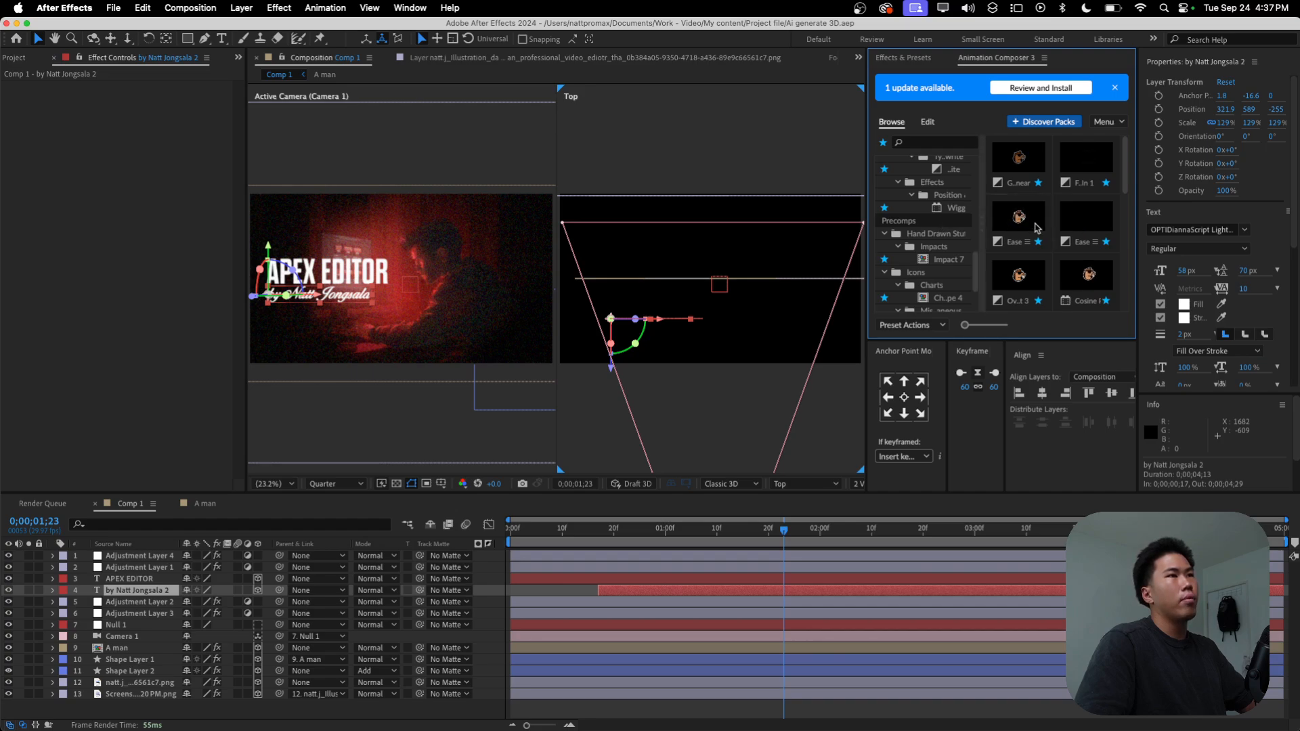
{"action": "scroll", "coordinate": [901, 177], "scroll_direction": "up", "scroll_amount": 5}
{"action": "left_click", "coordinate": [885, 143]}
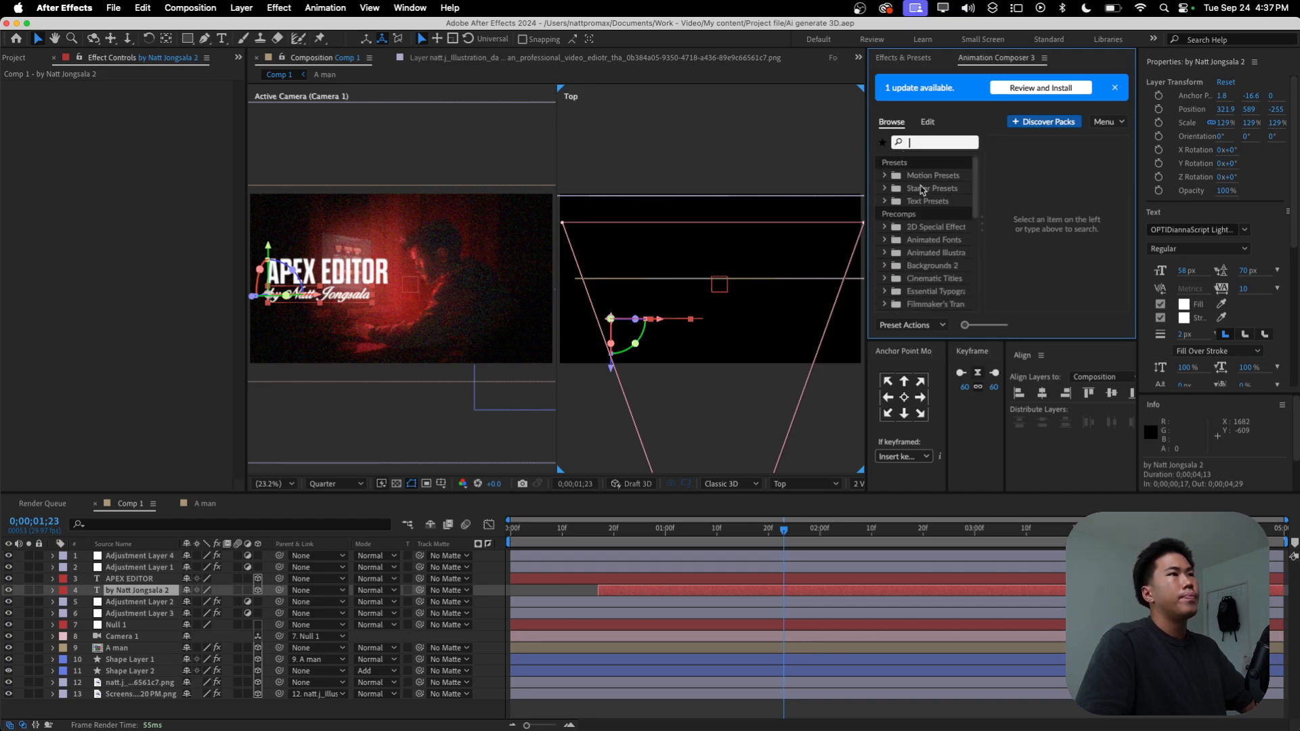
{"action": "left_click", "coordinate": [886, 176]}
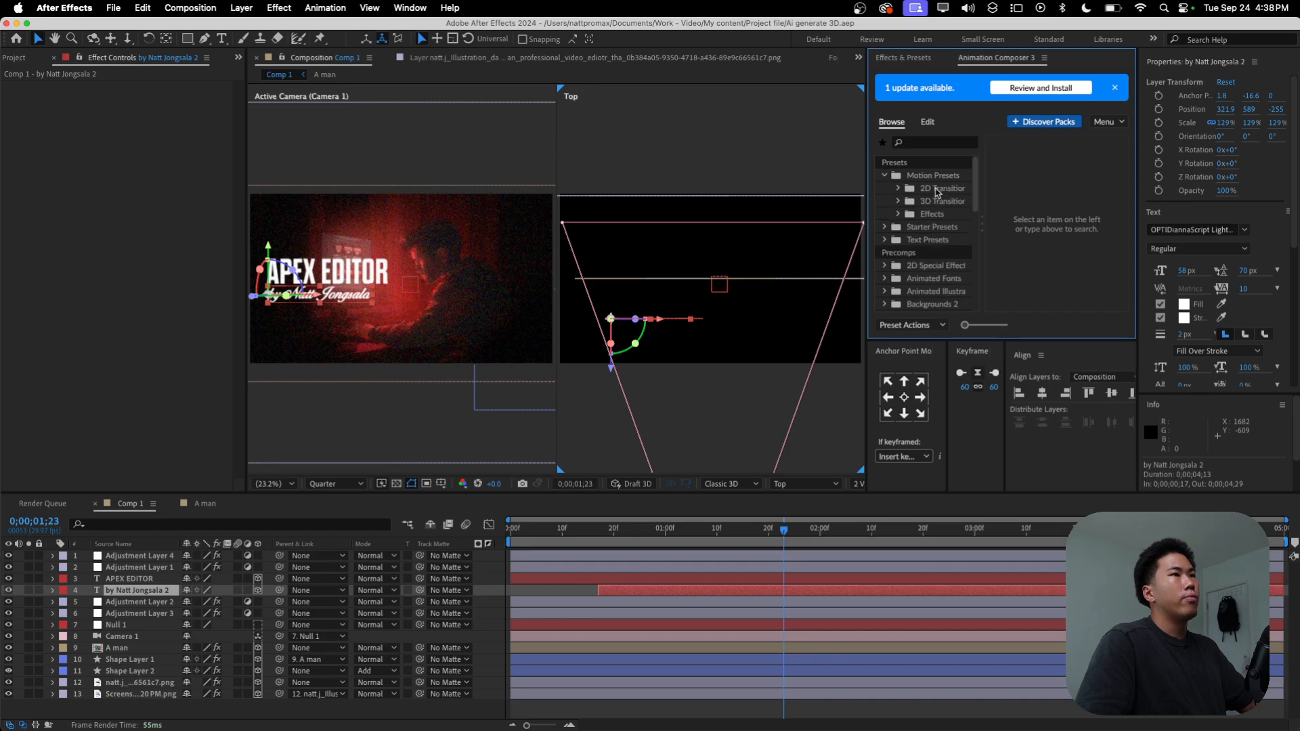
{"action": "left_click", "coordinate": [898, 189]}
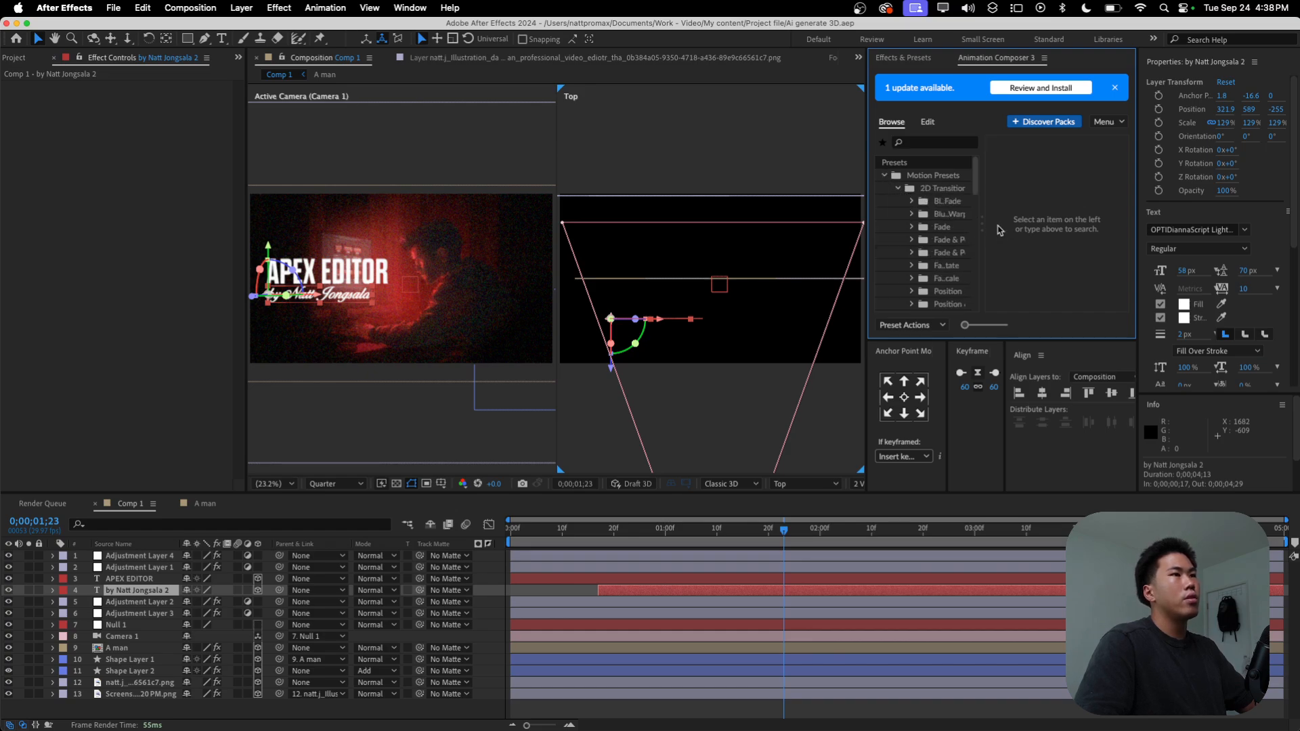
{"action": "scroll", "coordinate": [938, 254], "scroll_direction": "down", "scroll_amount": 5}
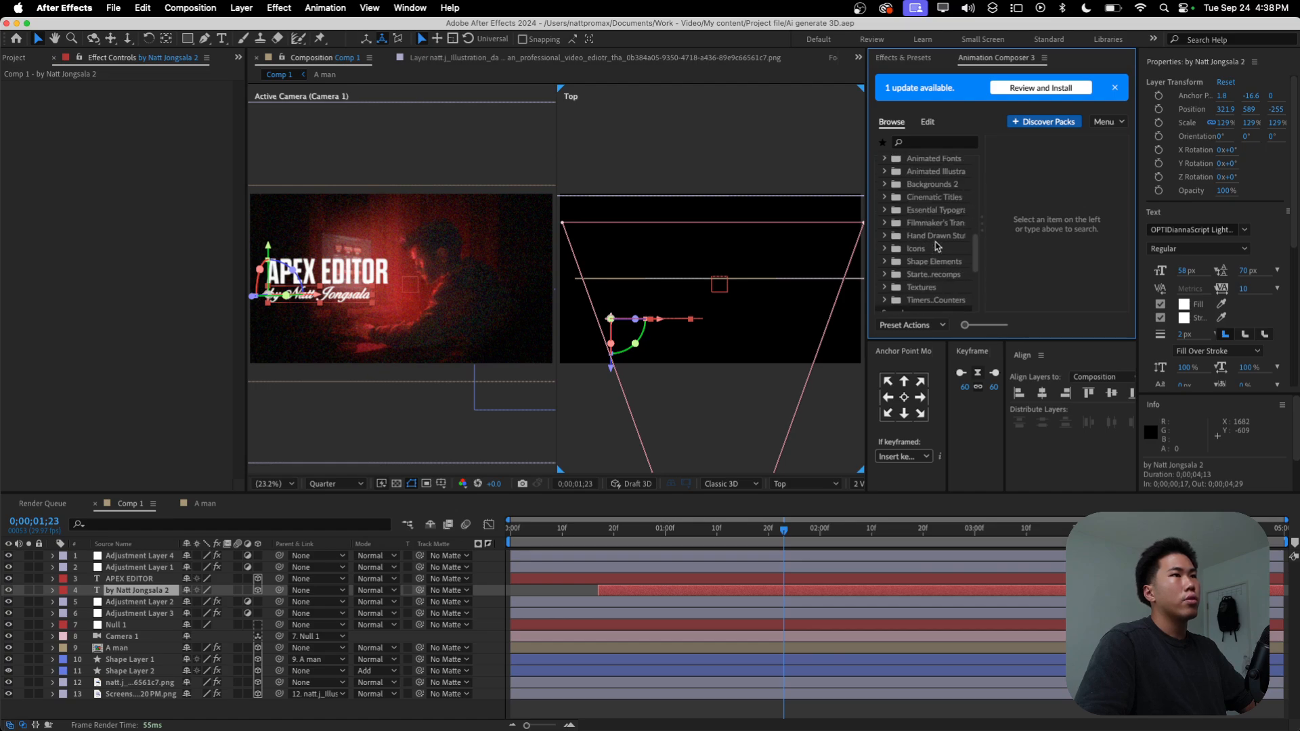
{"action": "scroll", "coordinate": [940, 251], "scroll_direction": "up", "scroll_amount": 5}
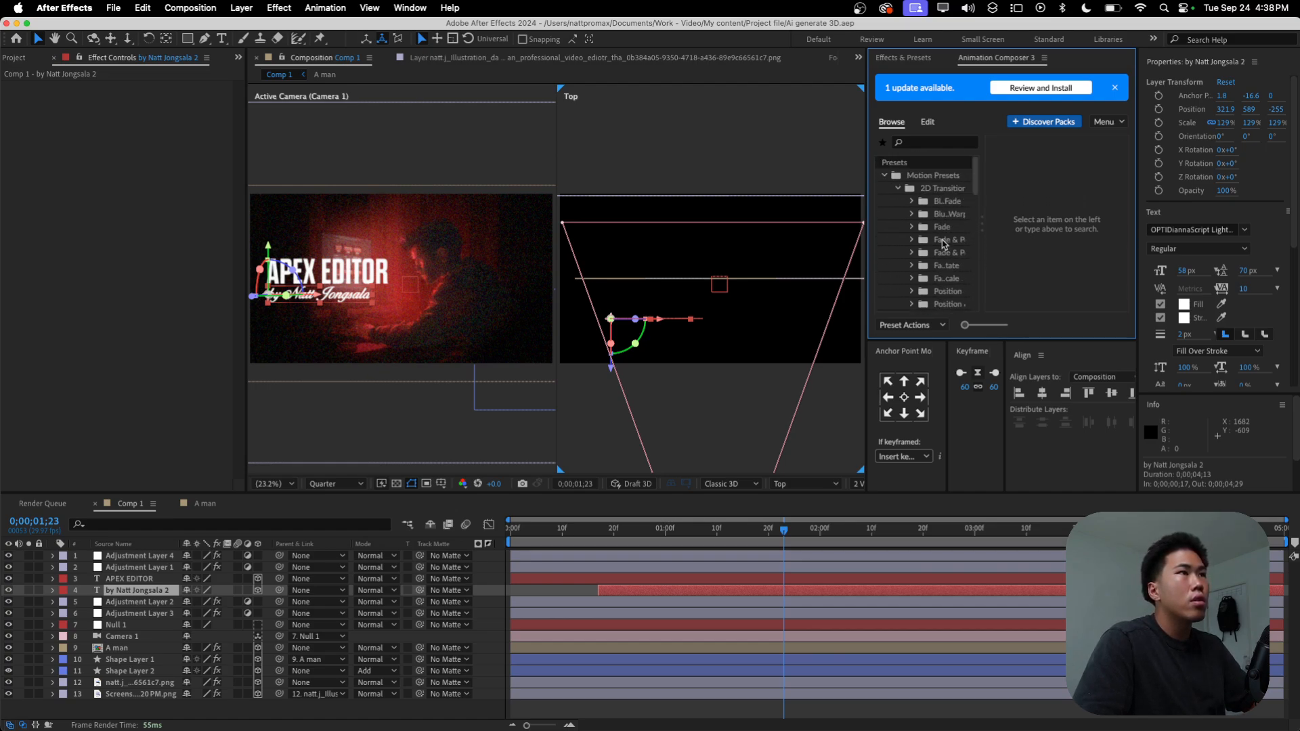
Step: Apply the Typewrite Last Character text preset to the byline layer as an In transition
{"action": "left_click", "coordinate": [885, 177]}
{"action": "left_click", "coordinate": [885, 202]}
{"action": "scroll", "coordinate": [942, 215], "scroll_direction": "down", "scroll_amount": 2}
{"action": "left_click", "coordinate": [899, 184]}
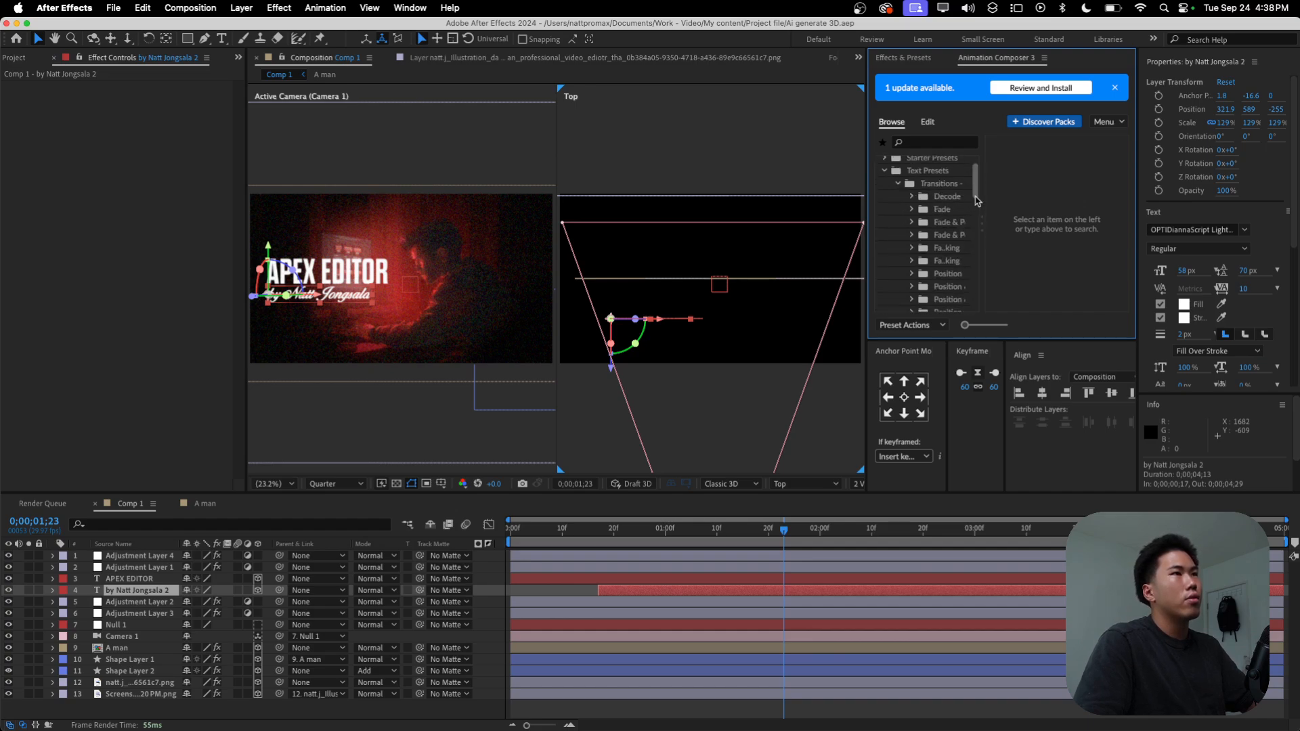
{"action": "scroll", "coordinate": [955, 248], "scroll_direction": "down", "scroll_amount": 5}
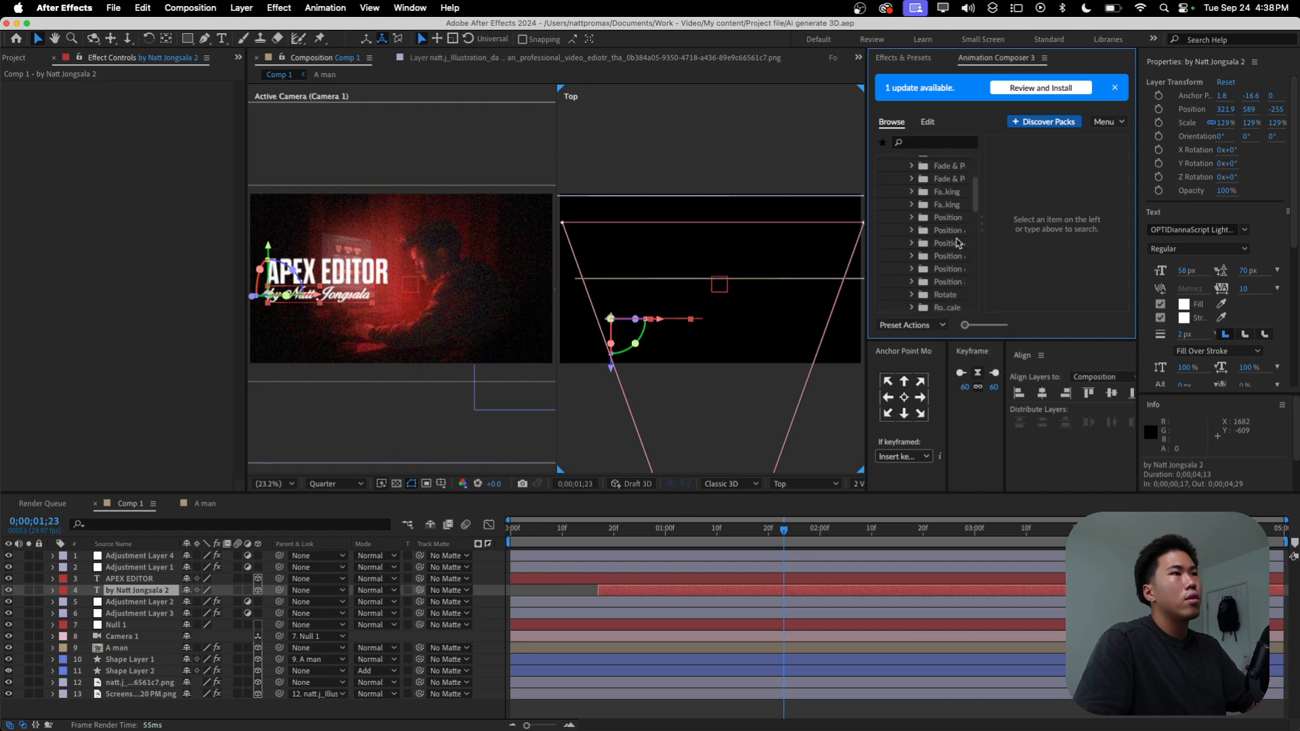
{"action": "left_click", "coordinate": [950, 246]}
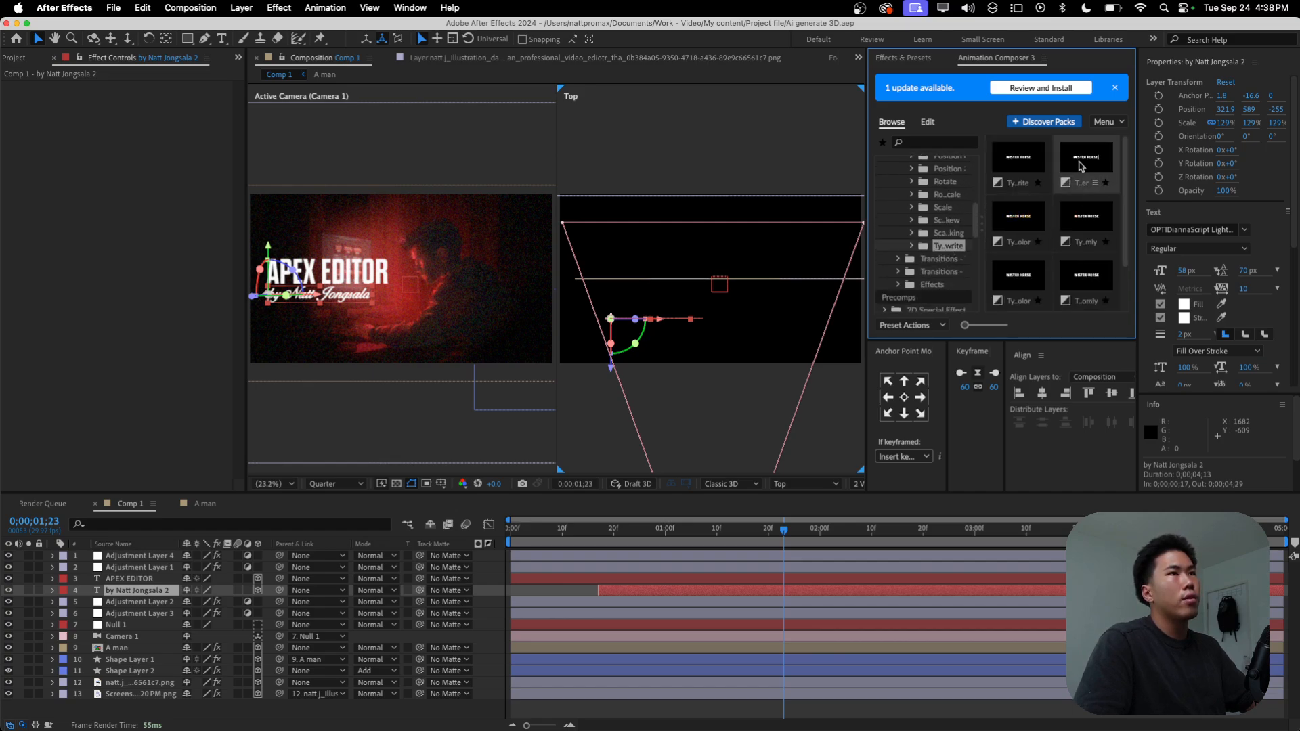
{"action": "left_click", "coordinate": [1078, 167]}
{"action": "left_click", "coordinate": [996, 325]}
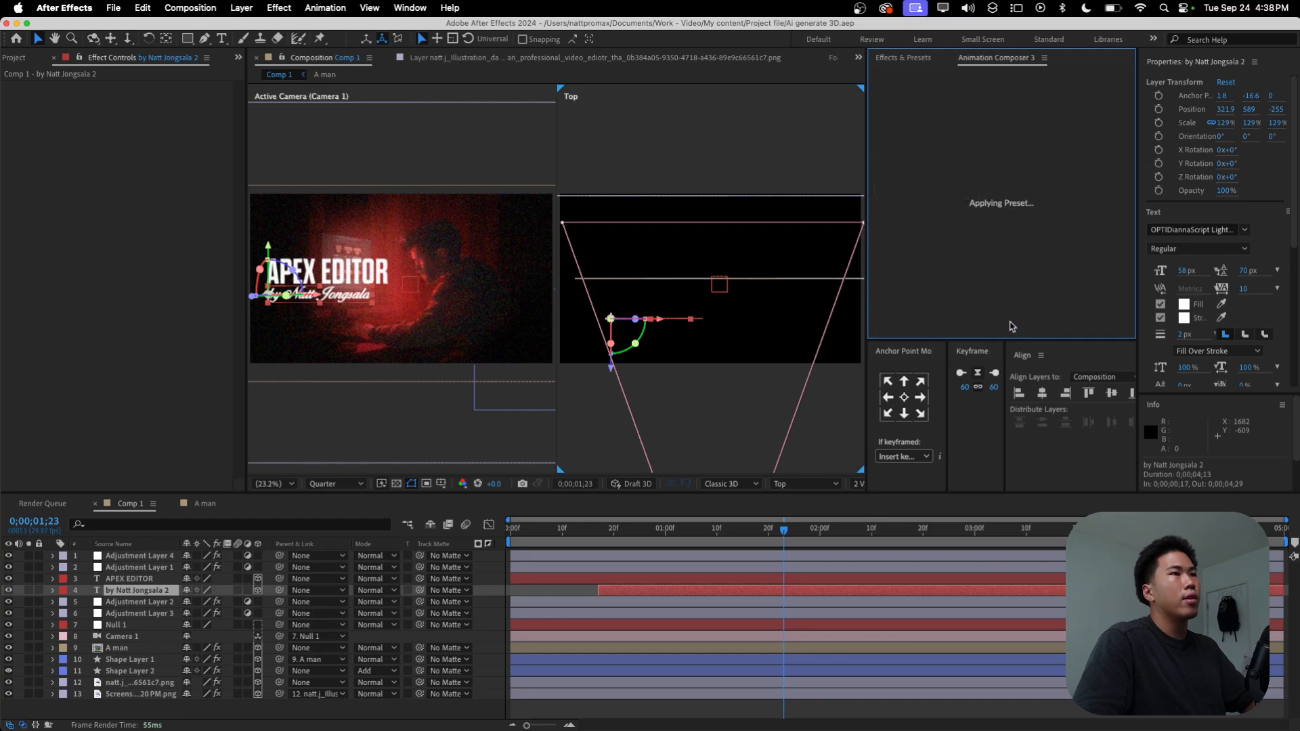
{"action": "scroll", "coordinate": [102, 554], "scroll_direction": "up", "scroll_amount": 5}
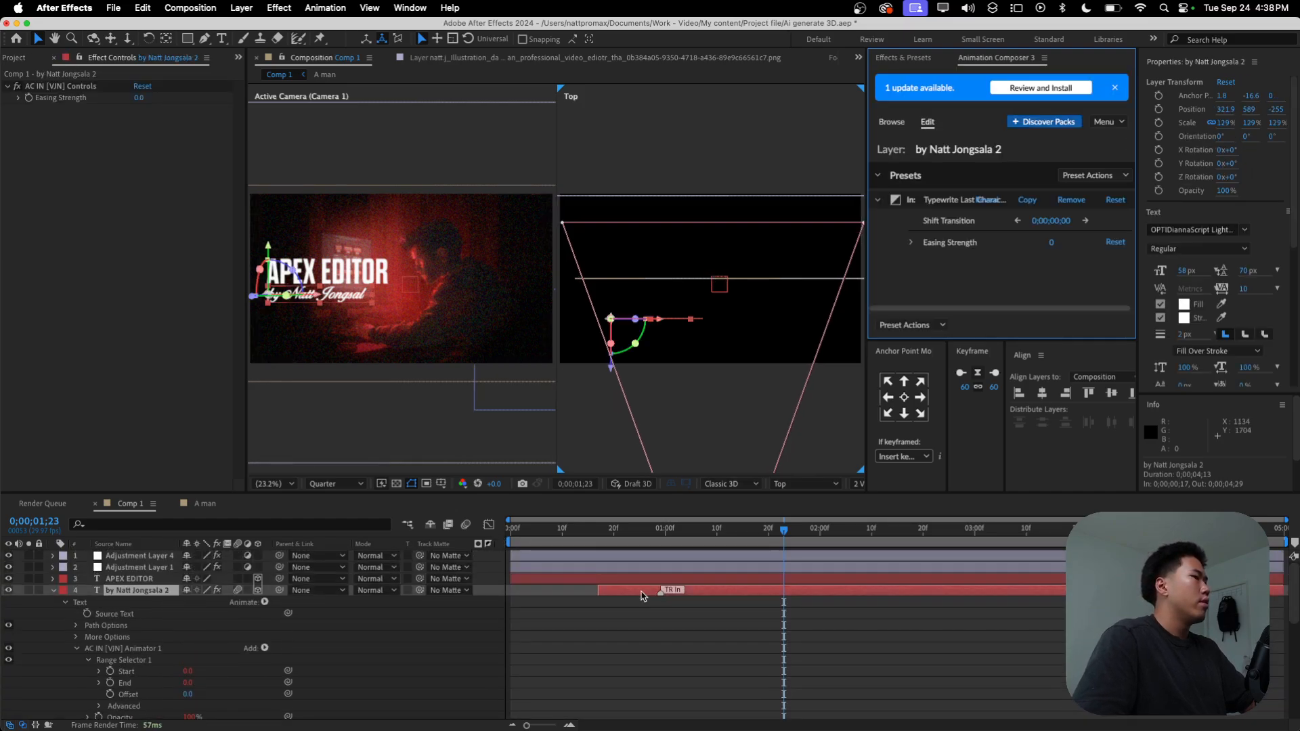
Step: Append a vertical bar "|" to the byline text as the typing cursor and preview the typewriter animation
{"action": "key", "text": "super+t"}
{"action": "left_click", "coordinate": [373, 294]}
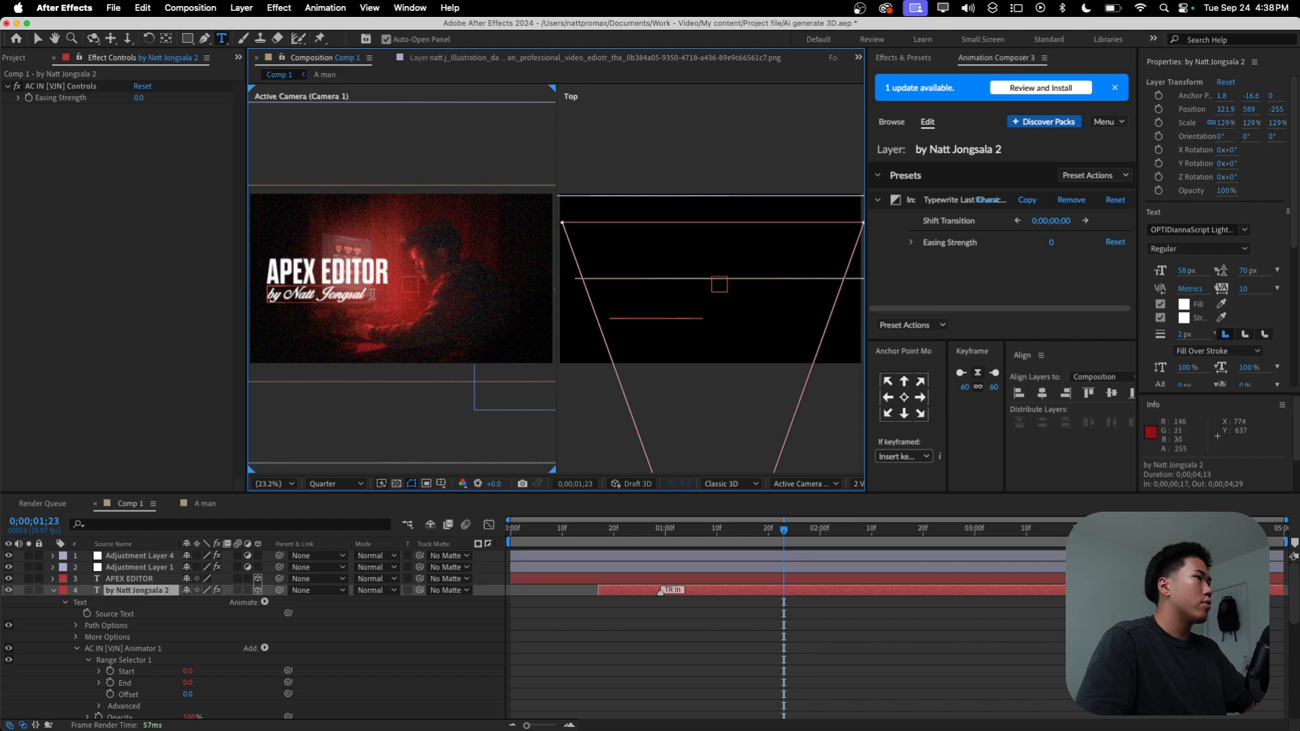
{"action": "type", "text": "a"}
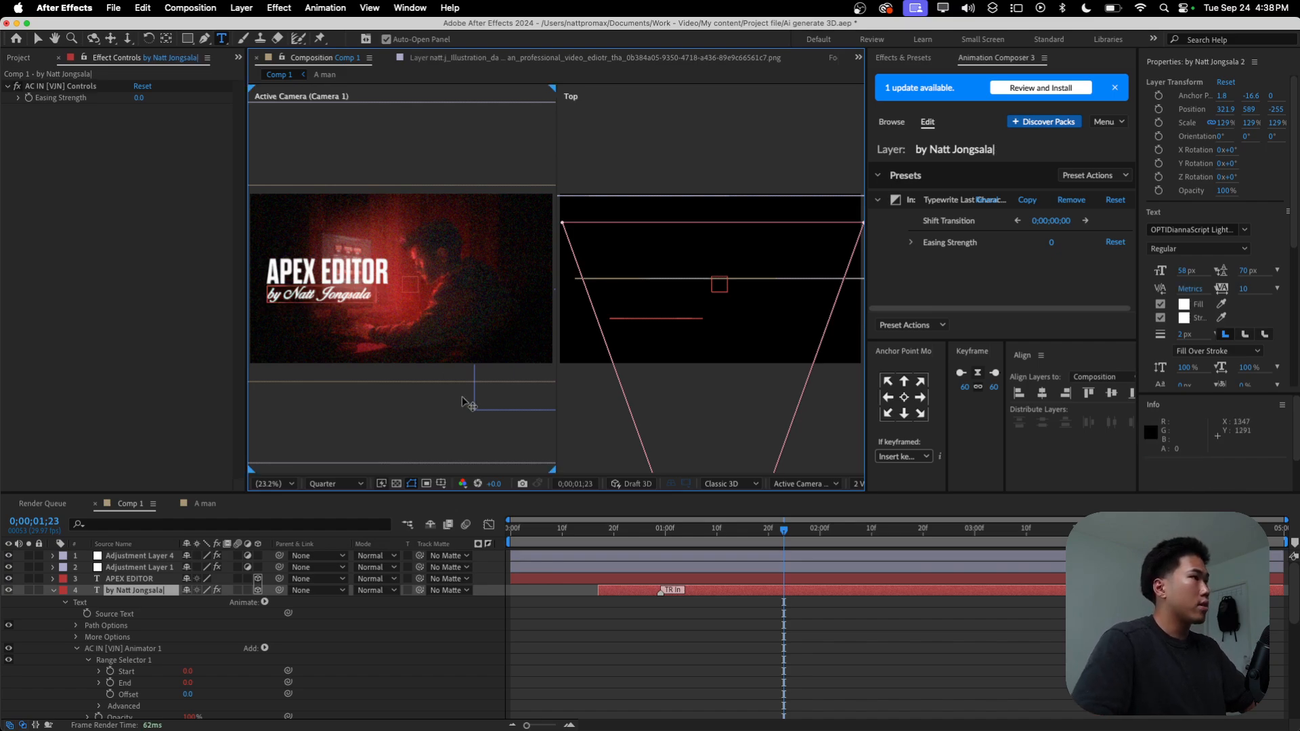
{"action": "left_click", "coordinate": [766, 617]}
{"action": "left_click_drag", "start_coordinate": [783, 529], "coordinate": [590, 550]}
{"action": "key", "text": "space"}
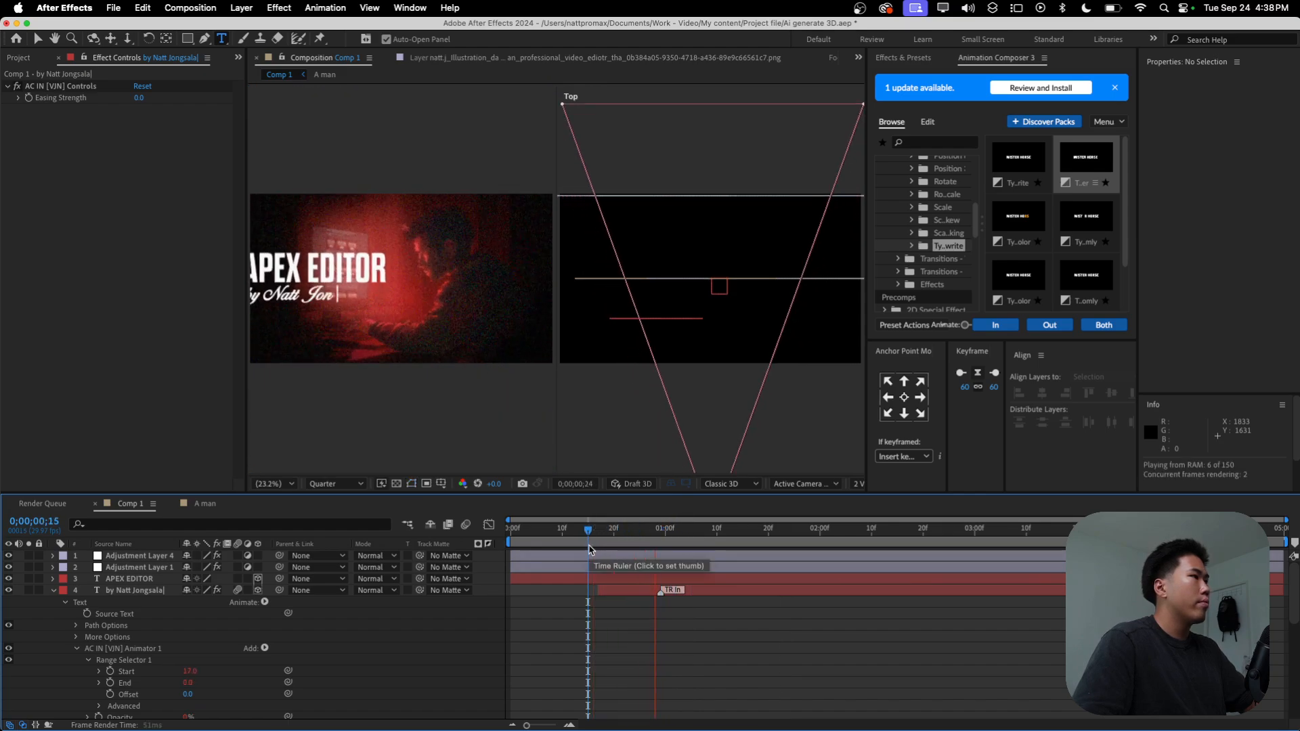
{"action": "key", "text": "space"}
Step: Slow the byline's typing by extending its In transition to about 0;00;02;00, and preview the result
{"action": "left_click_drag", "start_coordinate": [786, 600], "coordinate": [816, 598]}
{"action": "left_click_drag", "start_coordinate": [800, 531], "coordinate": [588, 550]}
{"action": "key", "text": "space"}
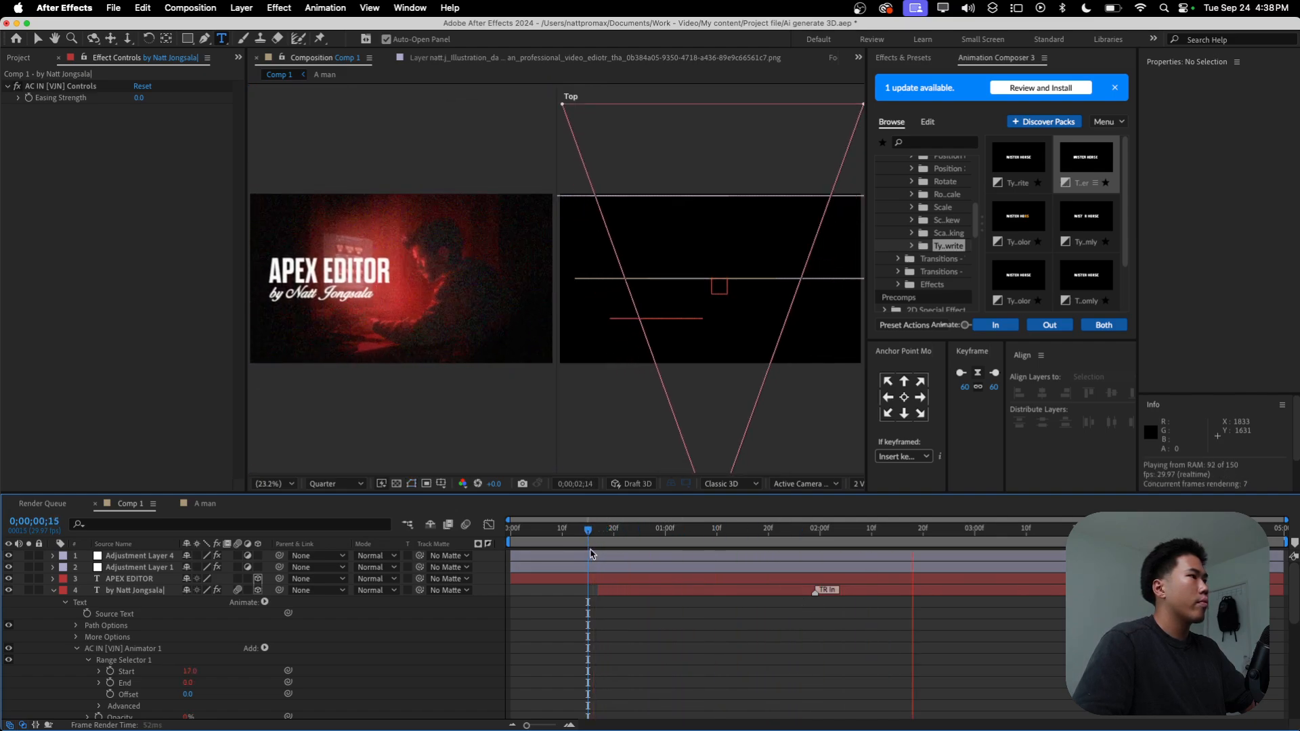
{"action": "key", "text": "space"}
{"action": "left_click", "coordinate": [54, 591]}
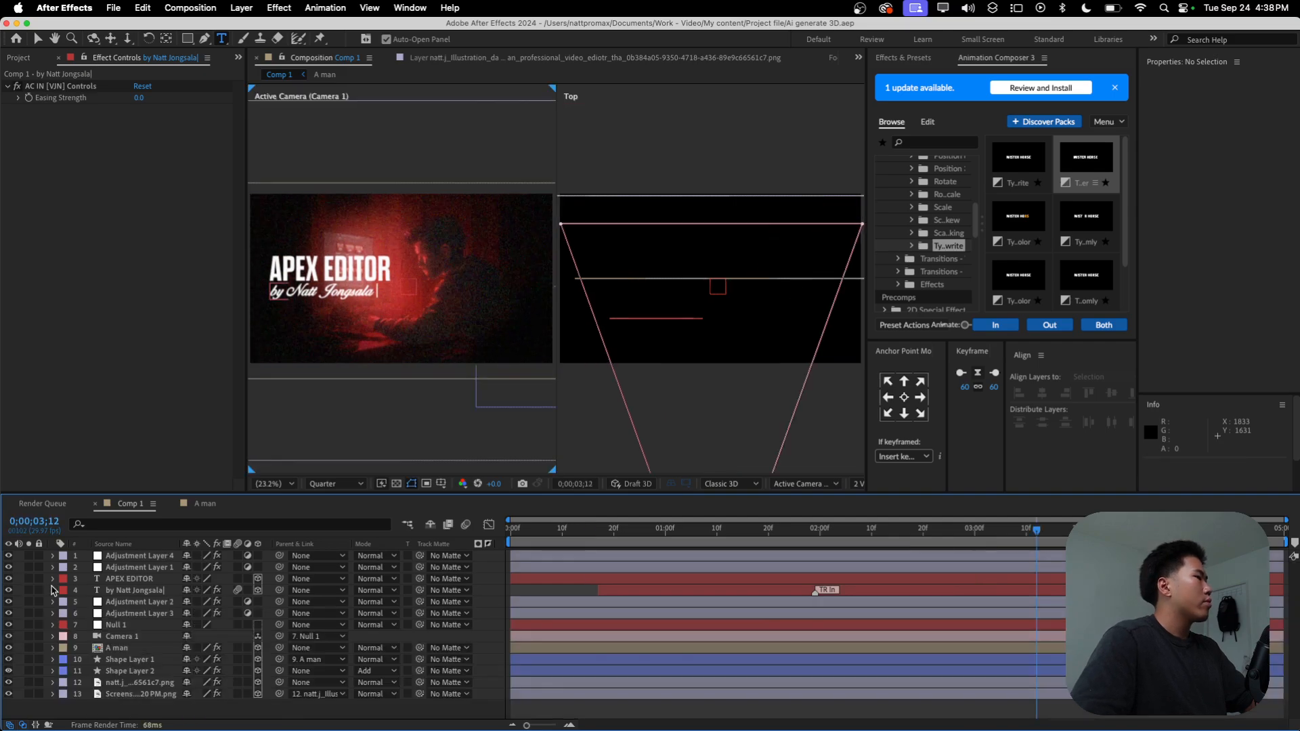
Step: Apply the Deep Glow effect to the title and byline text layers together
{"action": "left_click", "coordinate": [117, 591]}
{"action": "left_click", "coordinate": [121, 582], "text": "shift"}
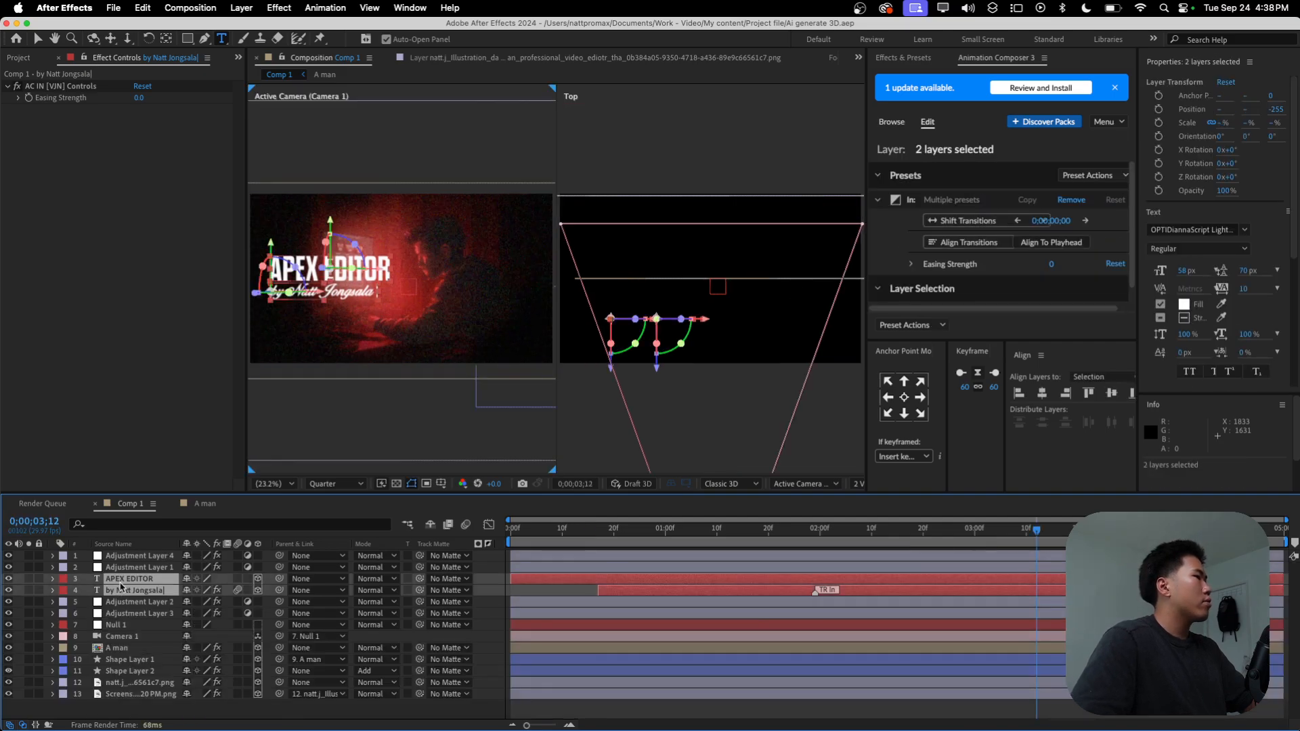
{"action": "left_click", "coordinate": [903, 57]}
{"action": "left_click", "coordinate": [906, 76]}
{"action": "type", "text": "deep"}
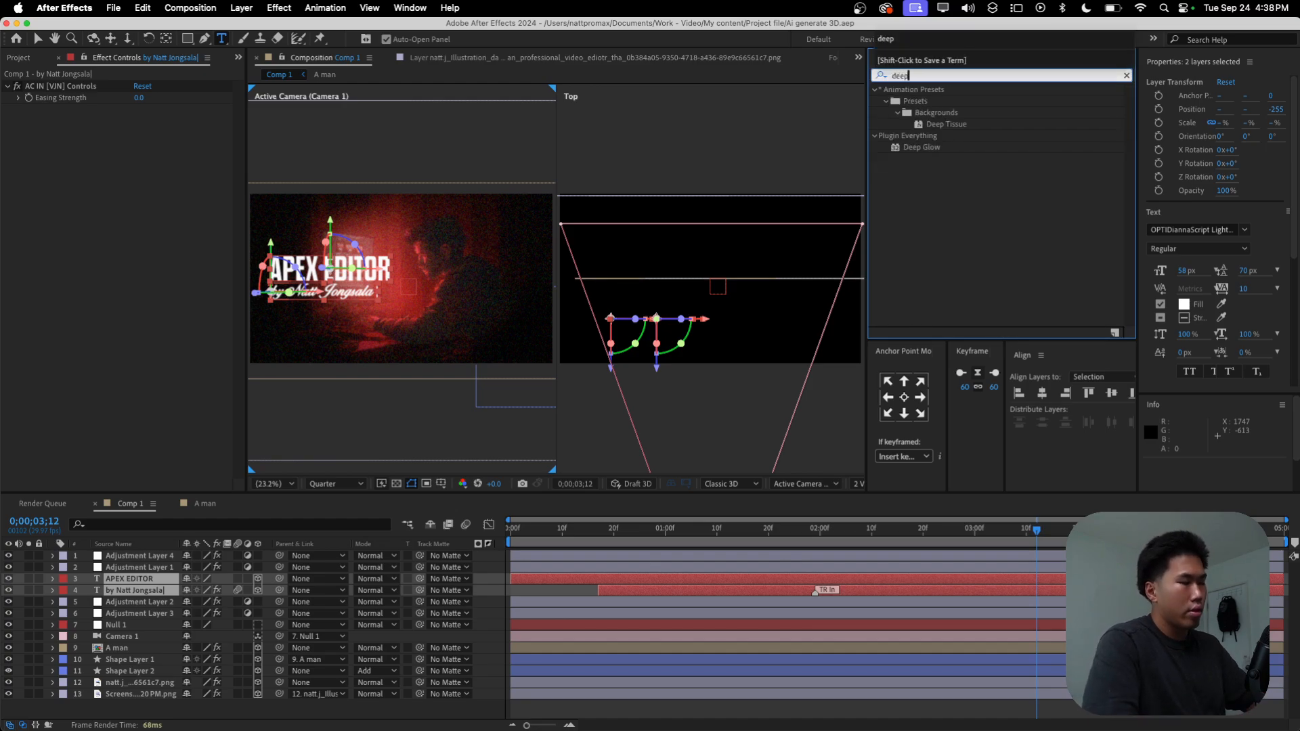
{"action": "double_click", "coordinate": [940, 148]}
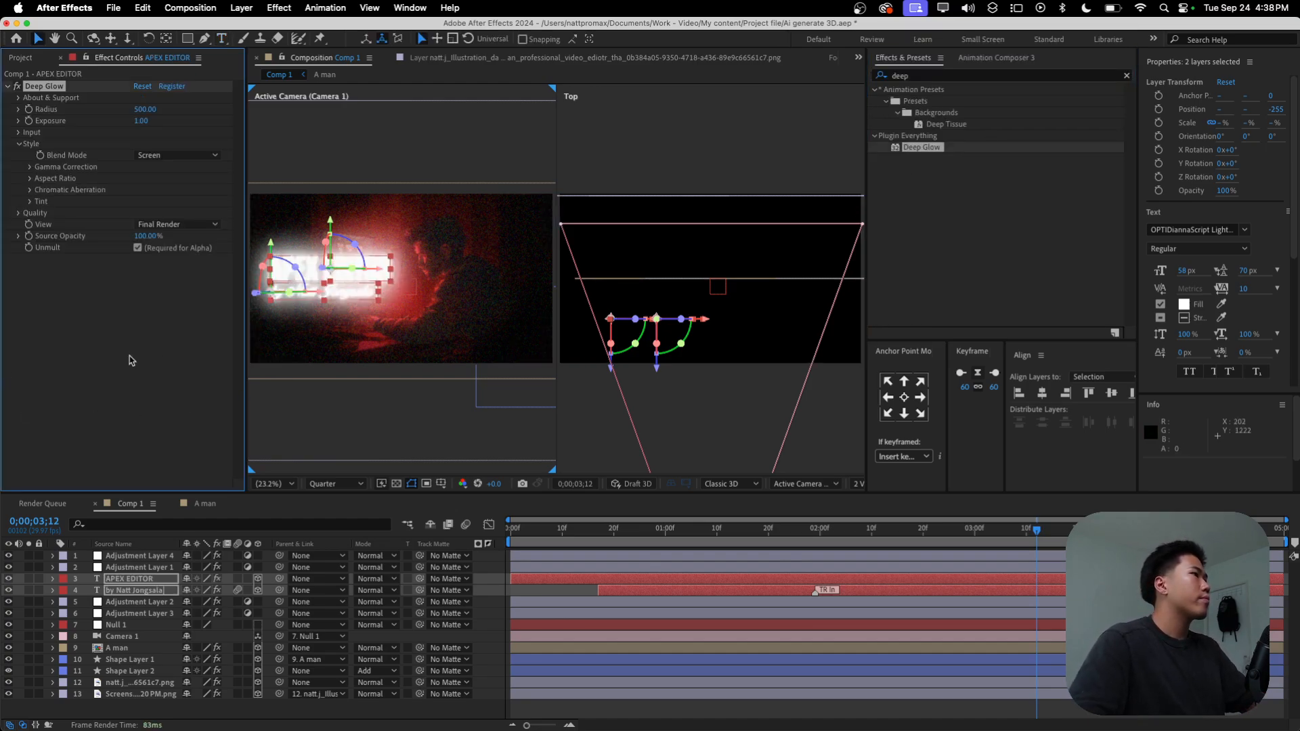
Step: Soften the text glow at Full preview resolution by setting Deep Glow's Exposure to 0.13 and Radius to 460
{"action": "scroll", "coordinate": [368, 271], "scroll_direction": "up", "scroll_amount": 1}
{"action": "scroll", "coordinate": [385, 280], "scroll_direction": "up", "scroll_amount": 2}
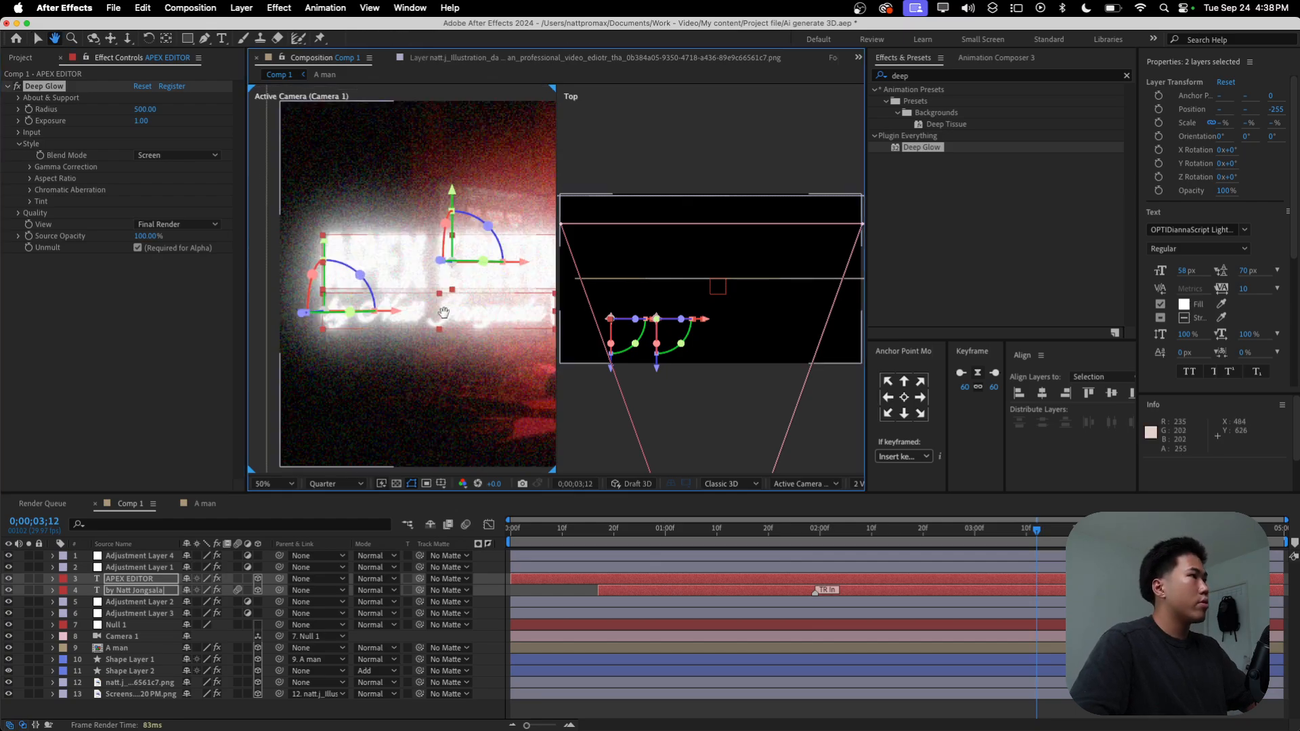
{"action": "left_click_drag", "start_coordinate": [141, 124], "coordinate": [102, 134]}
{"action": "left_click", "coordinate": [332, 483]}
{"action": "left_click", "coordinate": [301, 476]}
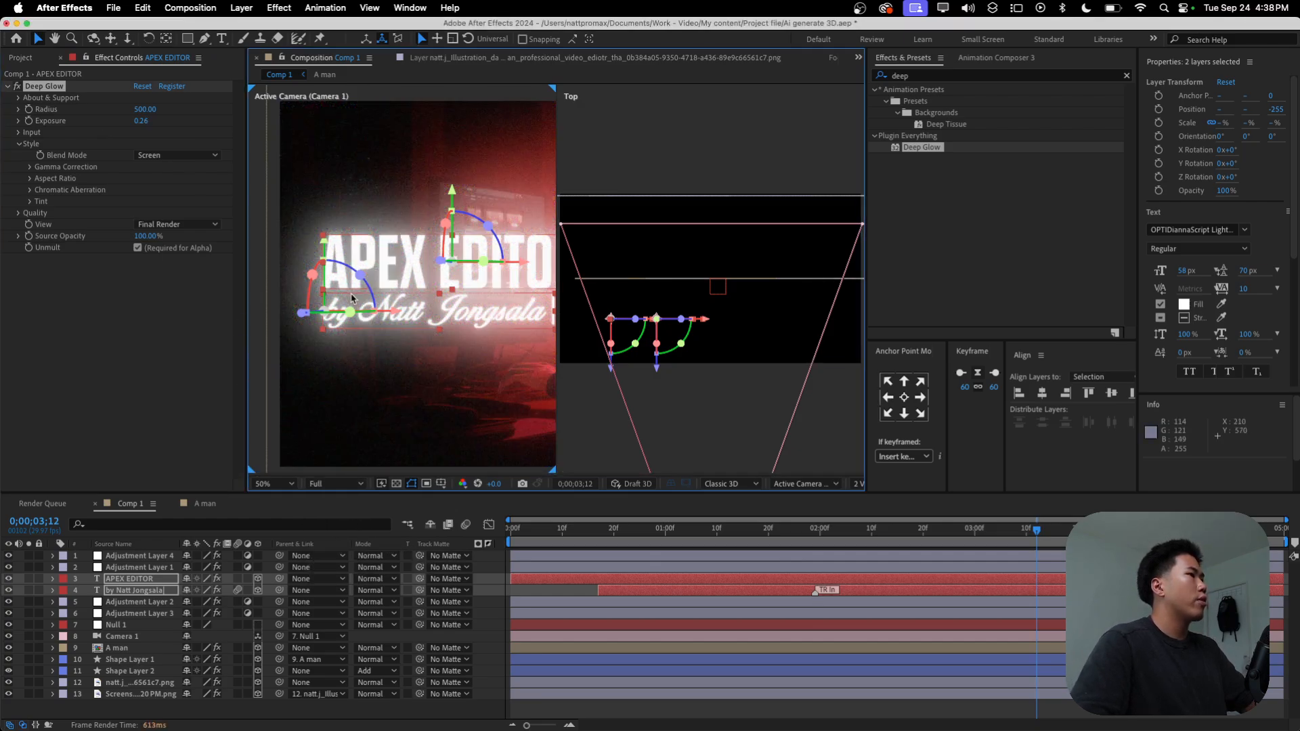
{"action": "scroll", "coordinate": [425, 292], "scroll_direction": "right", "scroll_amount": 2}
{"action": "left_click_drag", "start_coordinate": [143, 123], "coordinate": [151, 109]}
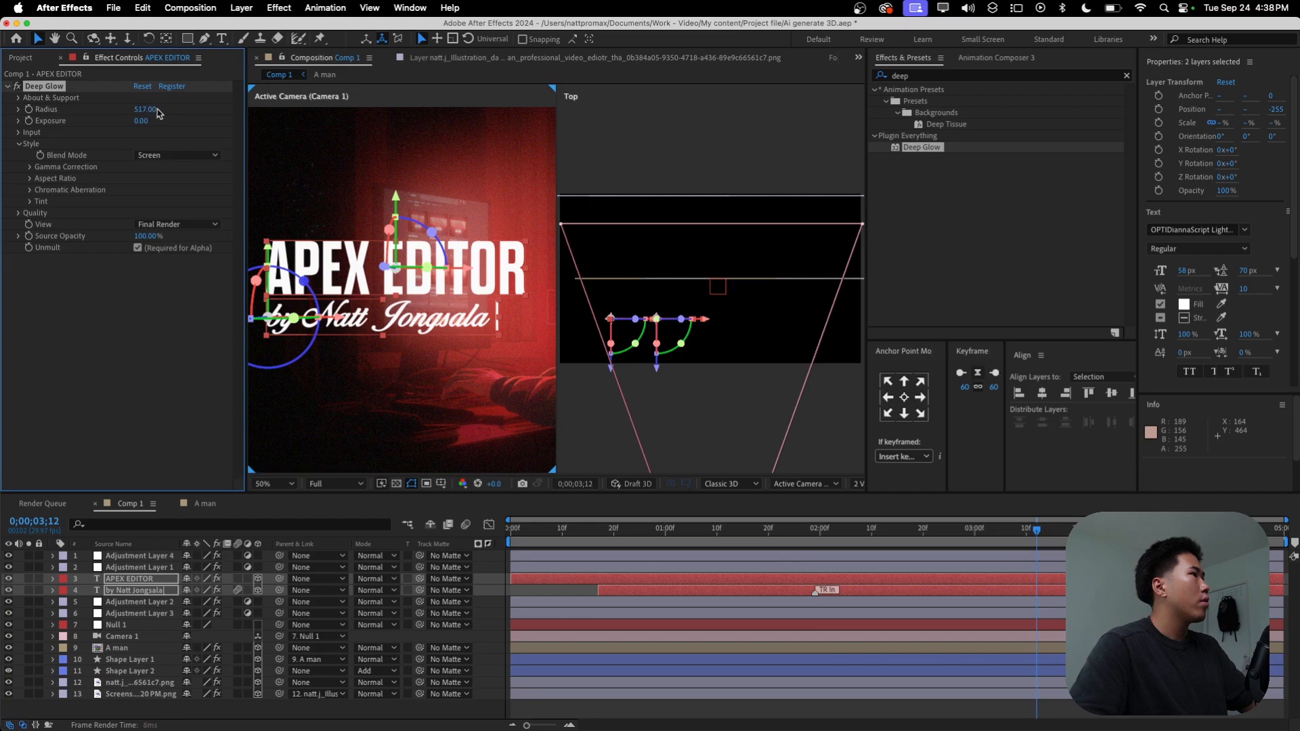
{"action": "left_click_drag", "start_coordinate": [145, 121], "coordinate": [136, 109]}
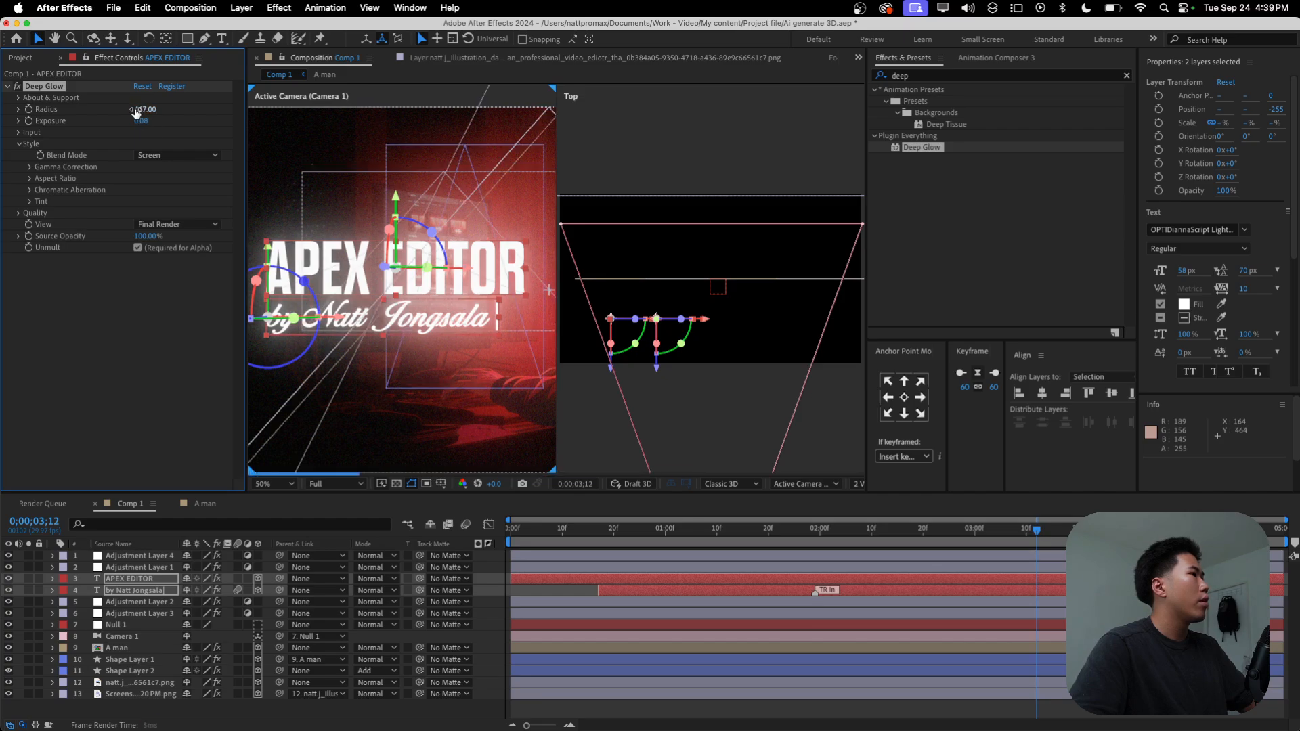
{"action": "left_click_drag", "start_coordinate": [141, 120], "coordinate": [140, 111]}
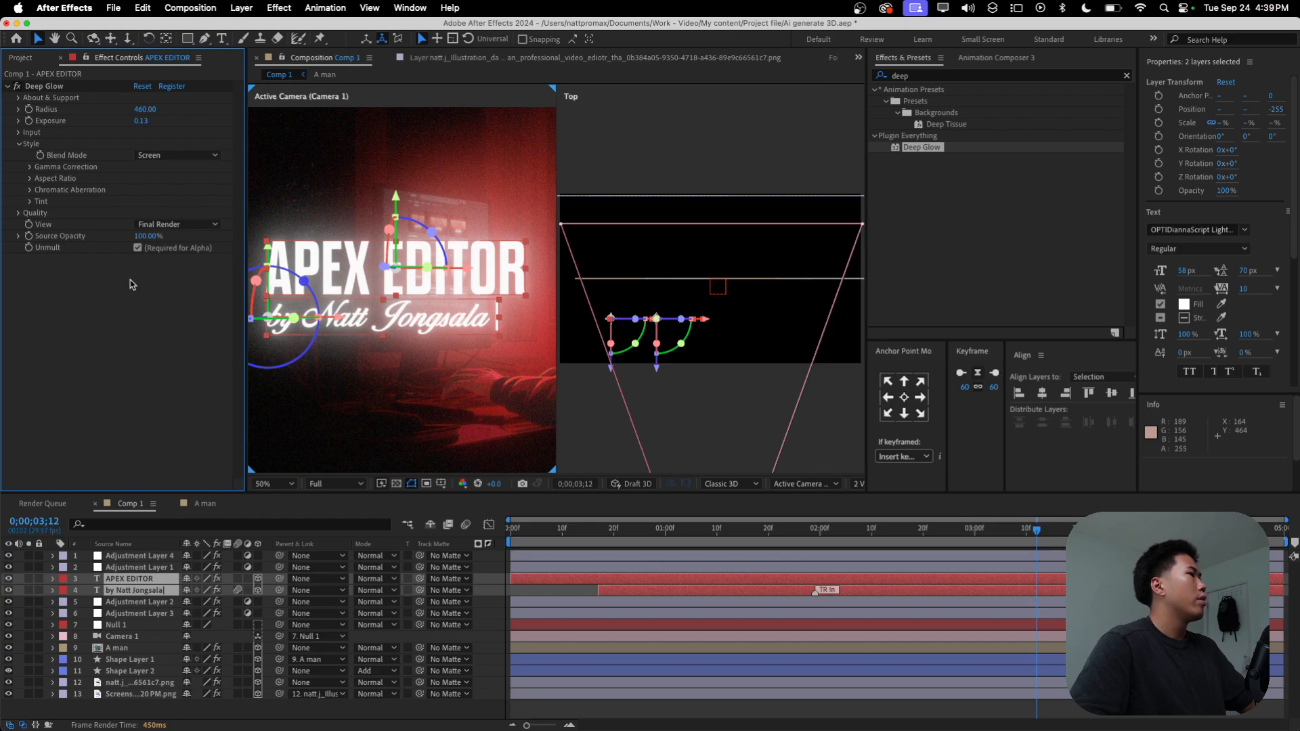
Step: Set Deep Glow's Aspect Ratio to 0.94 and enable its Chromatic Aberration with Green & Blue channels
{"action": "left_click", "coordinate": [29, 179]}
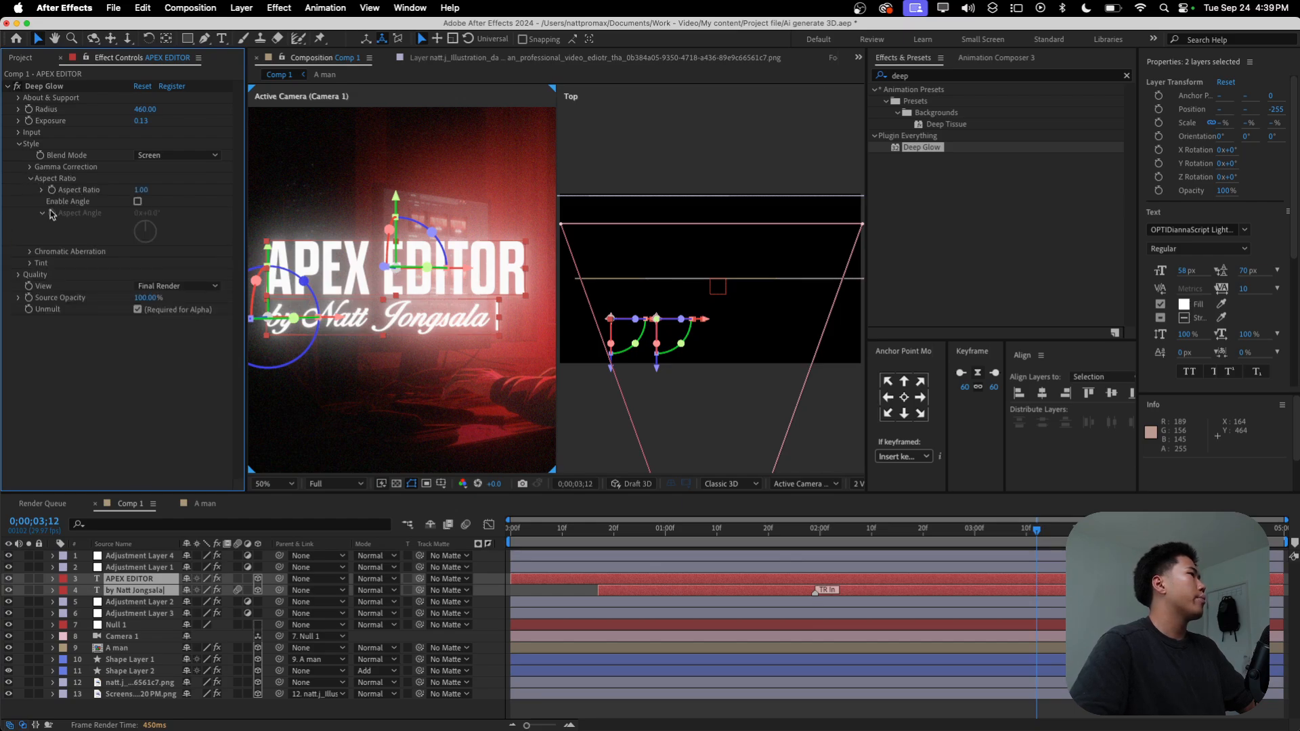
{"action": "left_click_drag", "start_coordinate": [134, 191], "coordinate": [131, 191]}
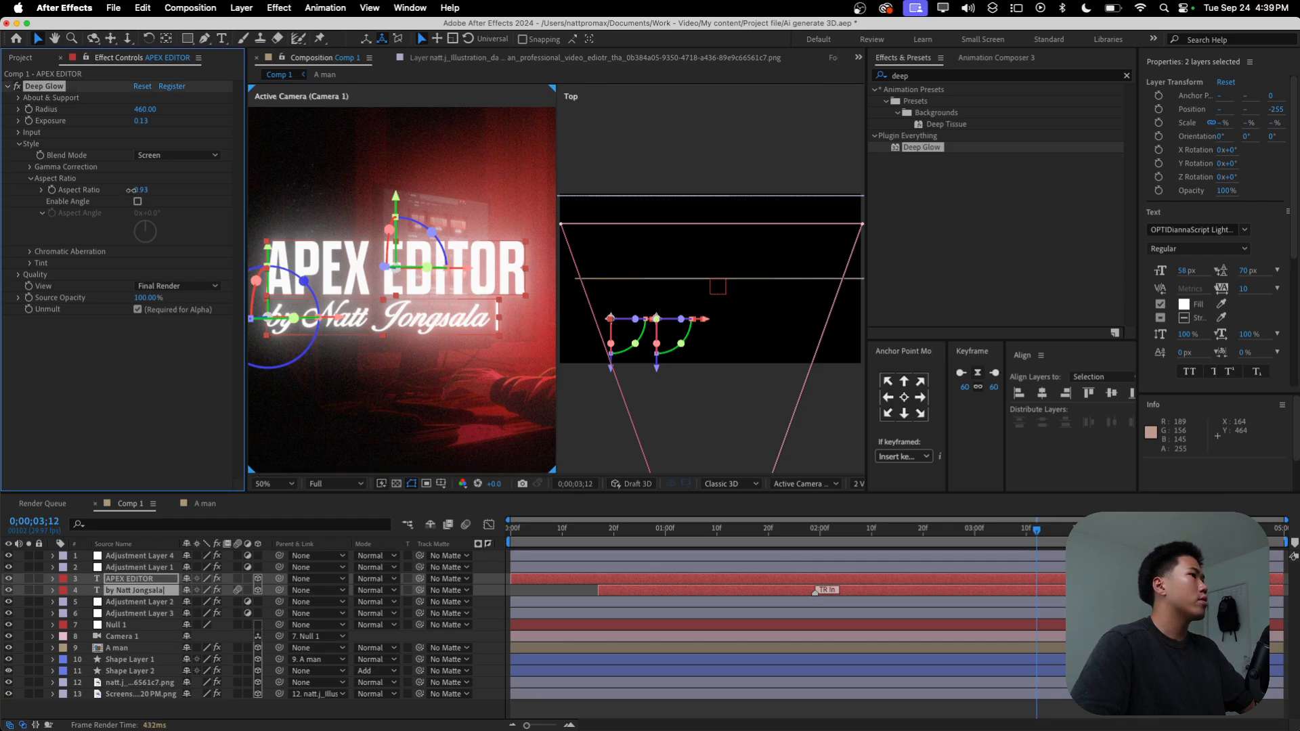
{"action": "left_click", "coordinate": [31, 252]}
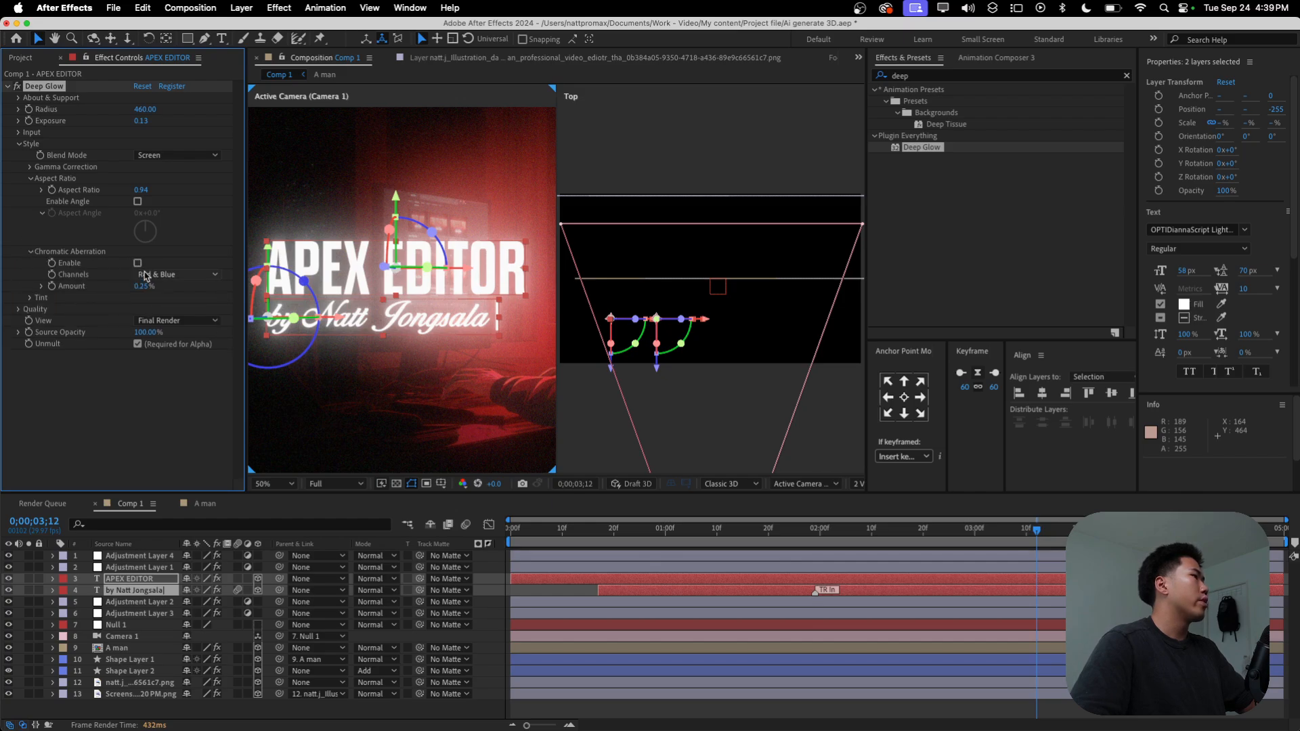
{"action": "left_click", "coordinate": [143, 274]}
{"action": "left_click", "coordinate": [157, 319]}
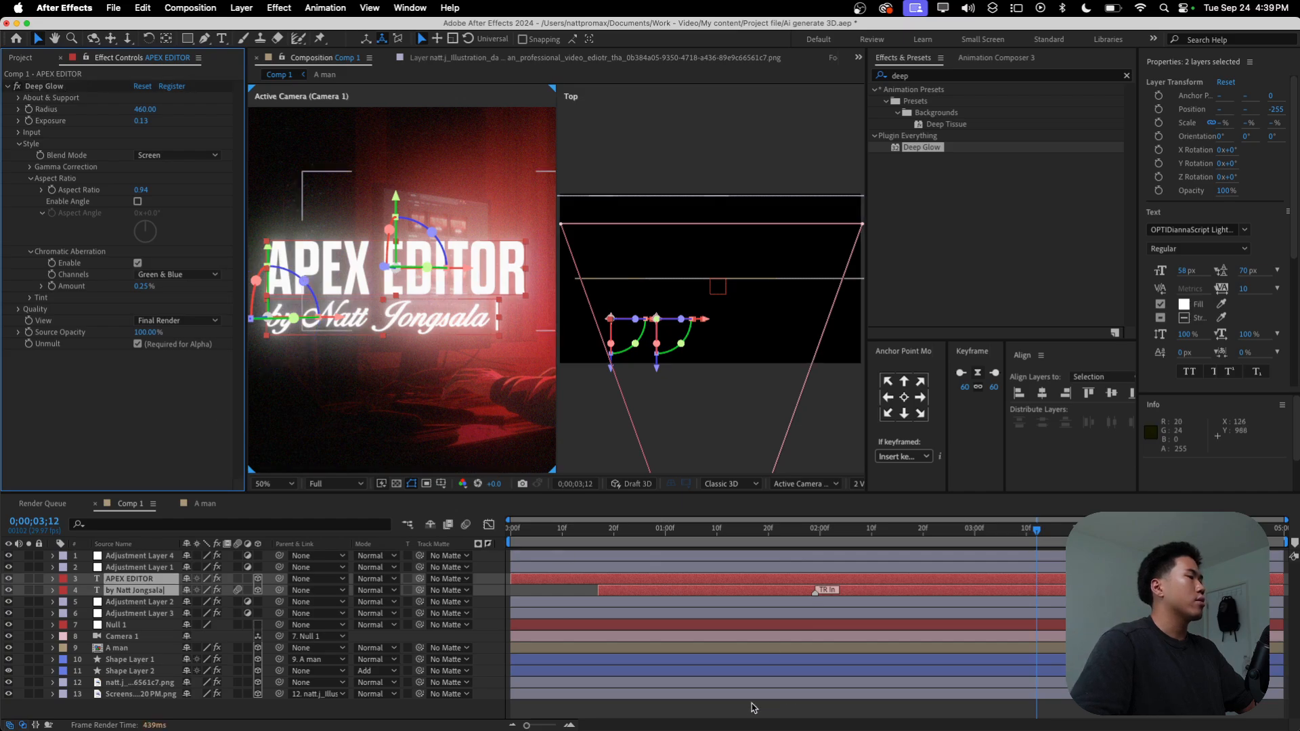
Step: Save the project and preview the glowing text animation from the first frame at Quarter resolution
{"action": "key", "text": "super+shift+a"}
{"action": "key", "text": "comma"}
{"action": "key", "text": "super+s"}
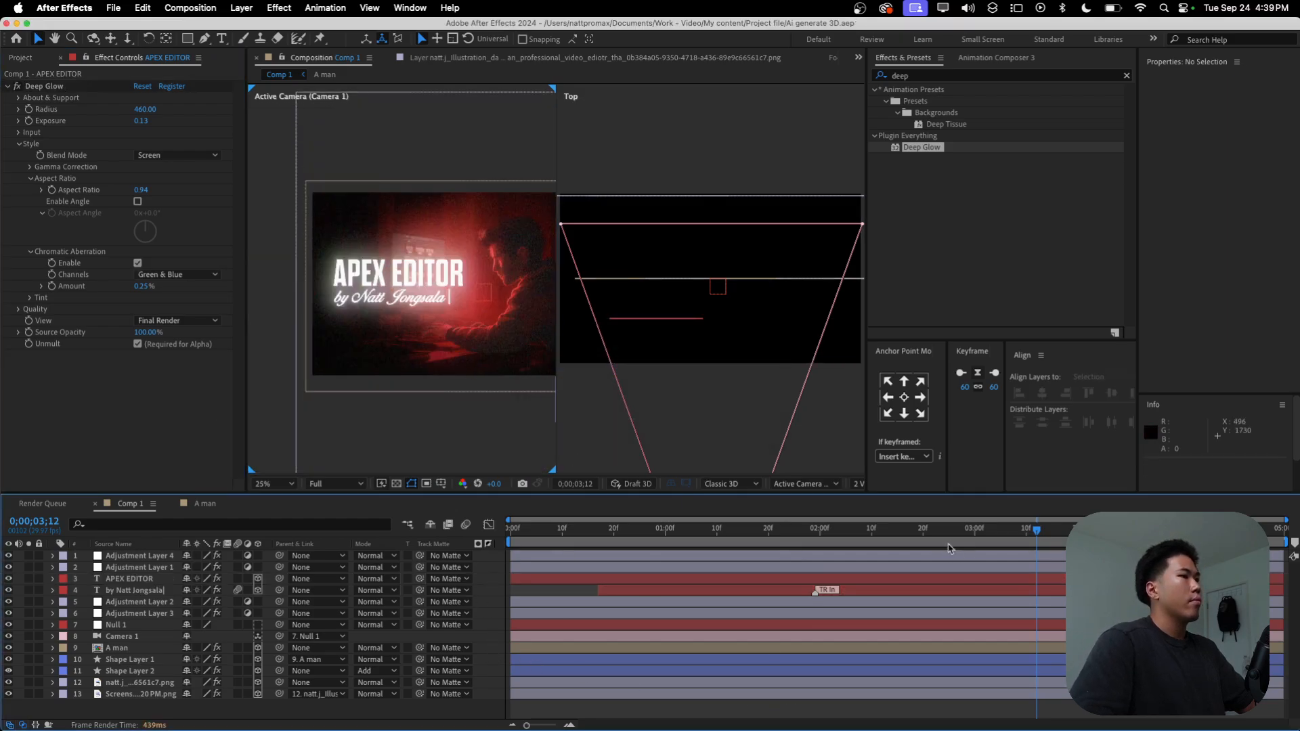
{"action": "key", "text": "Home"}
{"action": "left_click", "coordinate": [335, 483]}
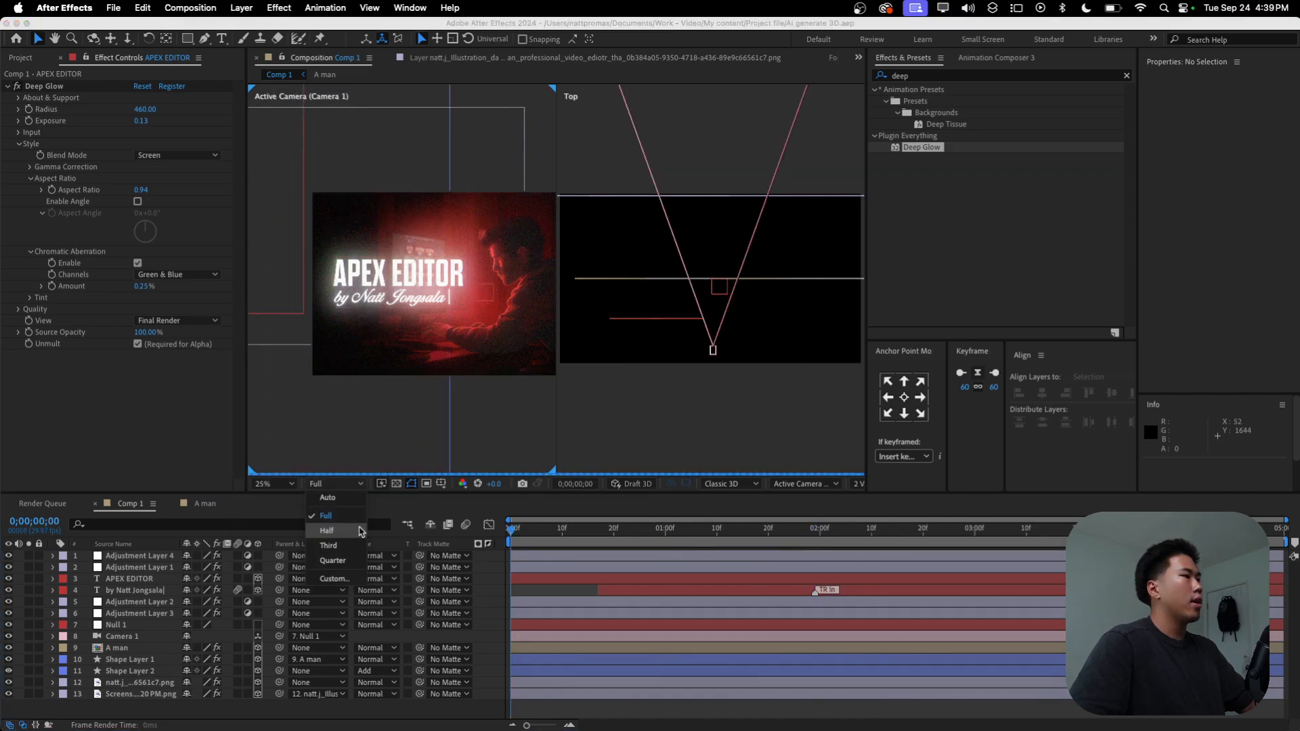
{"action": "left_click", "coordinate": [333, 560]}
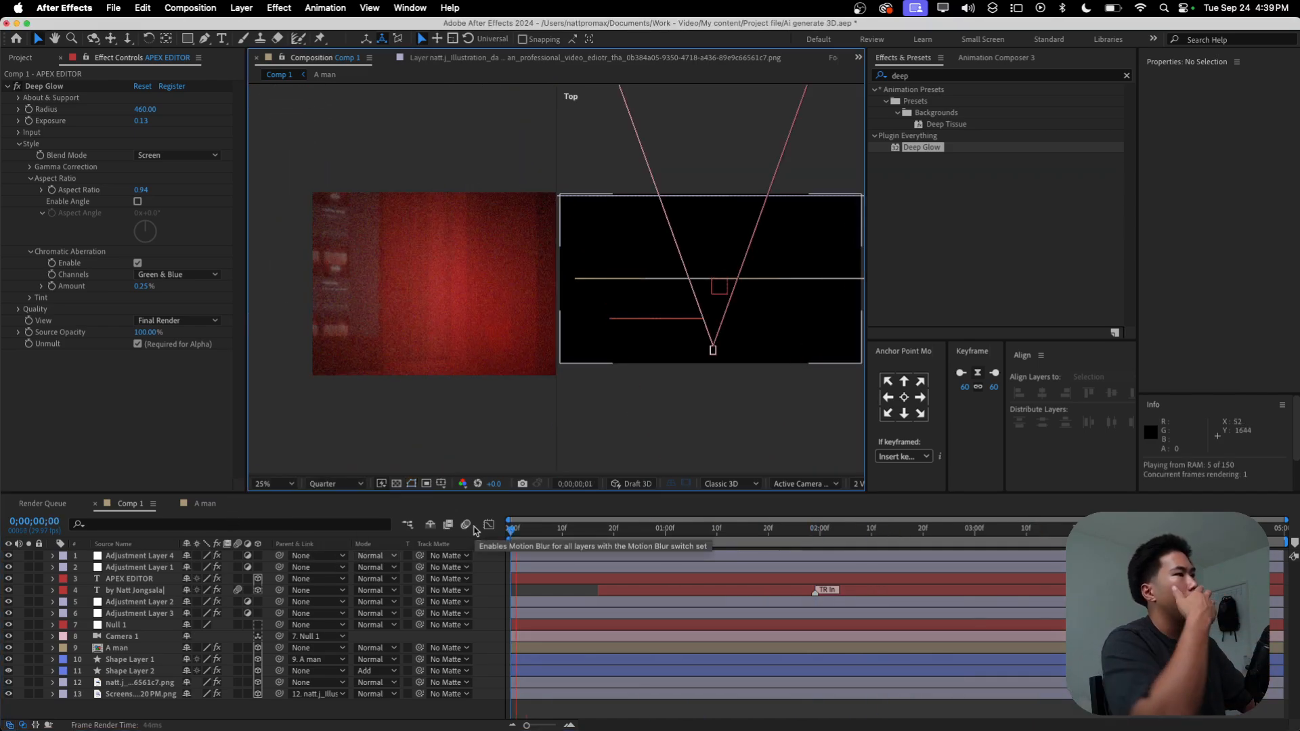
{"action": "key", "text": "space"}
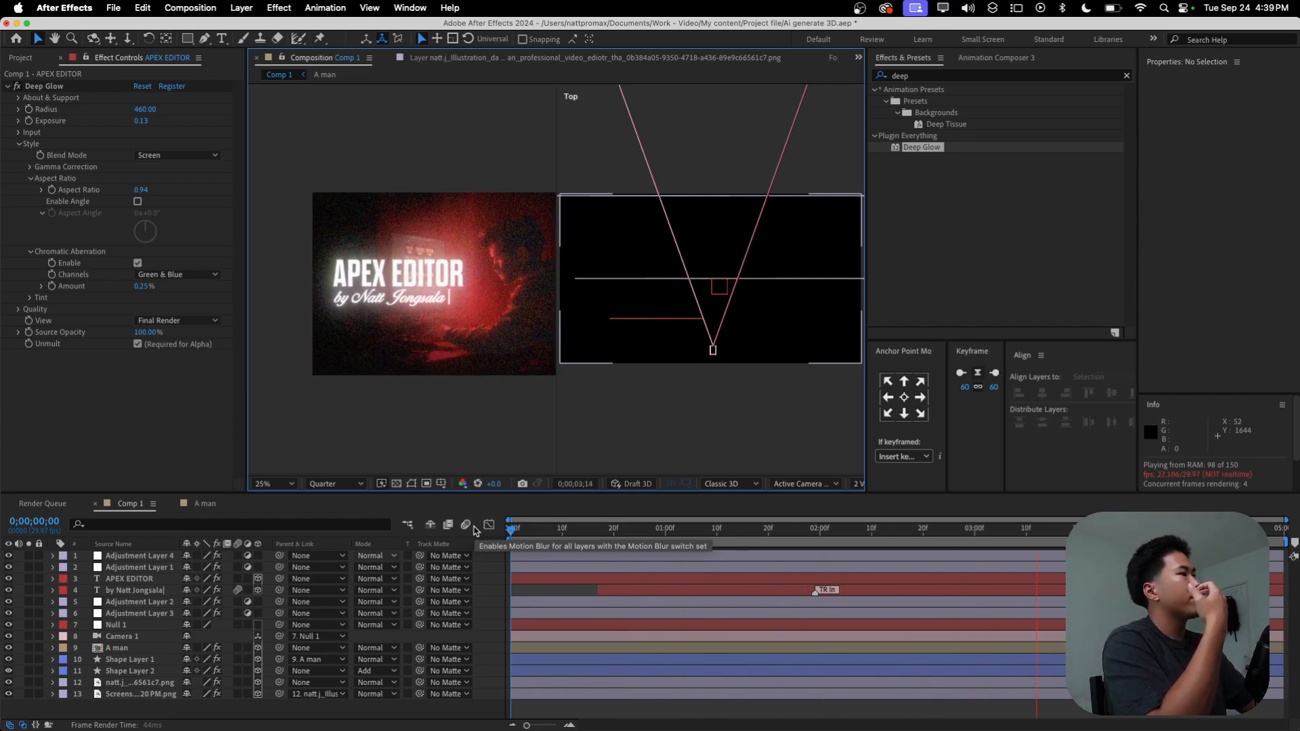
{"action": "key", "text": "space"}
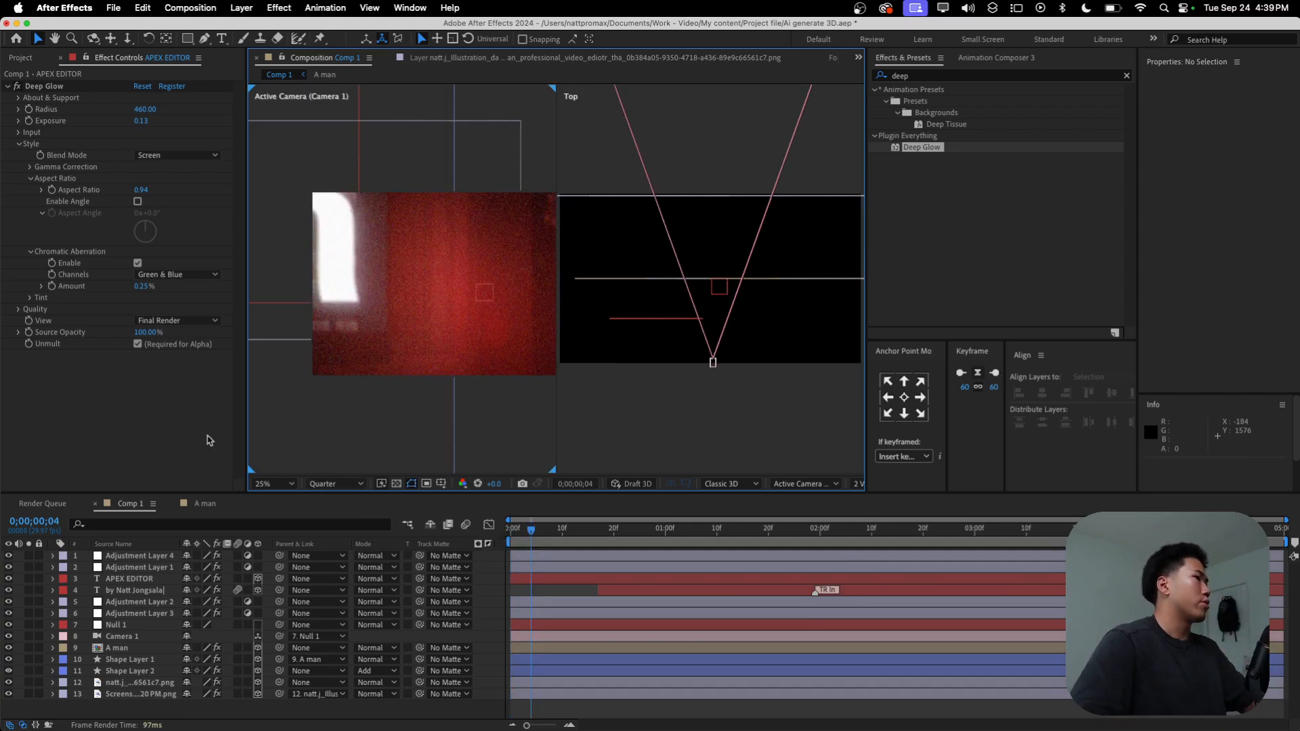
Step: Fit the composition in the viewer and play back the glowing text animation
{"action": "left_click", "coordinate": [276, 488]}
{"action": "left_click", "coordinate": [318, 247]}
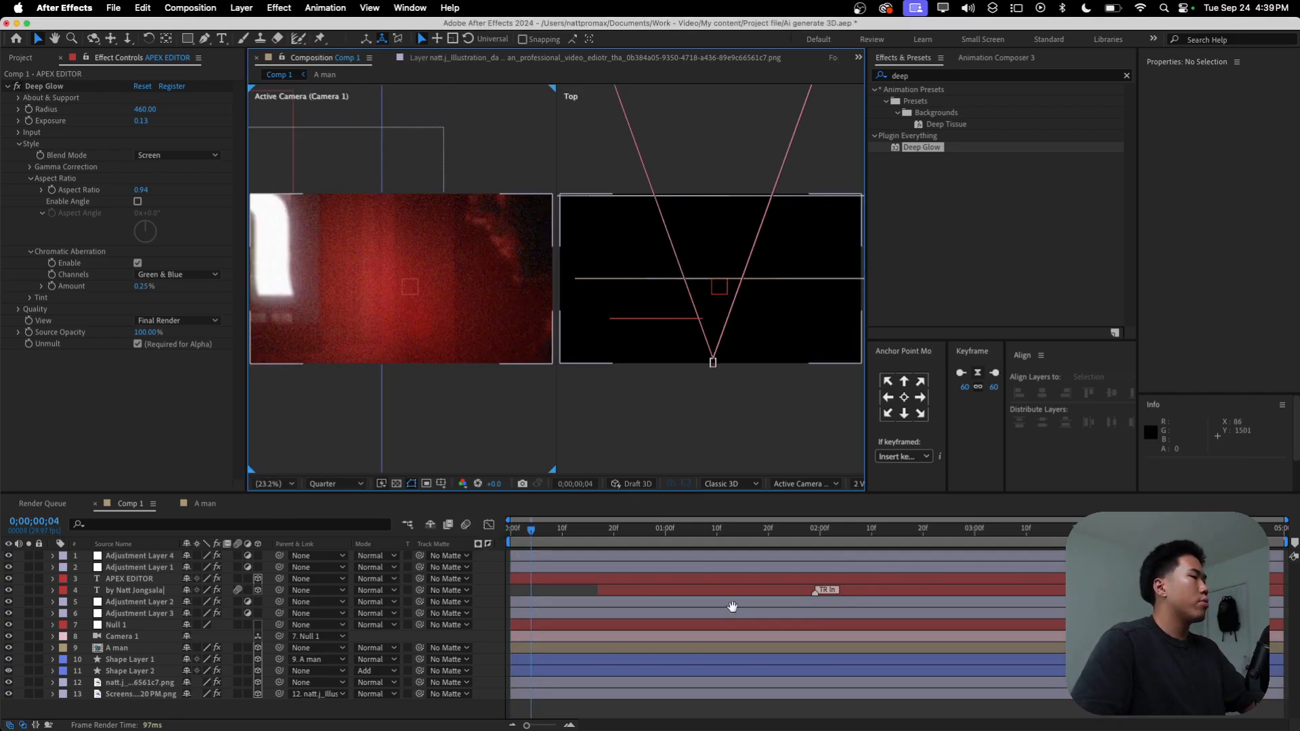
{"action": "key", "text": "space"}
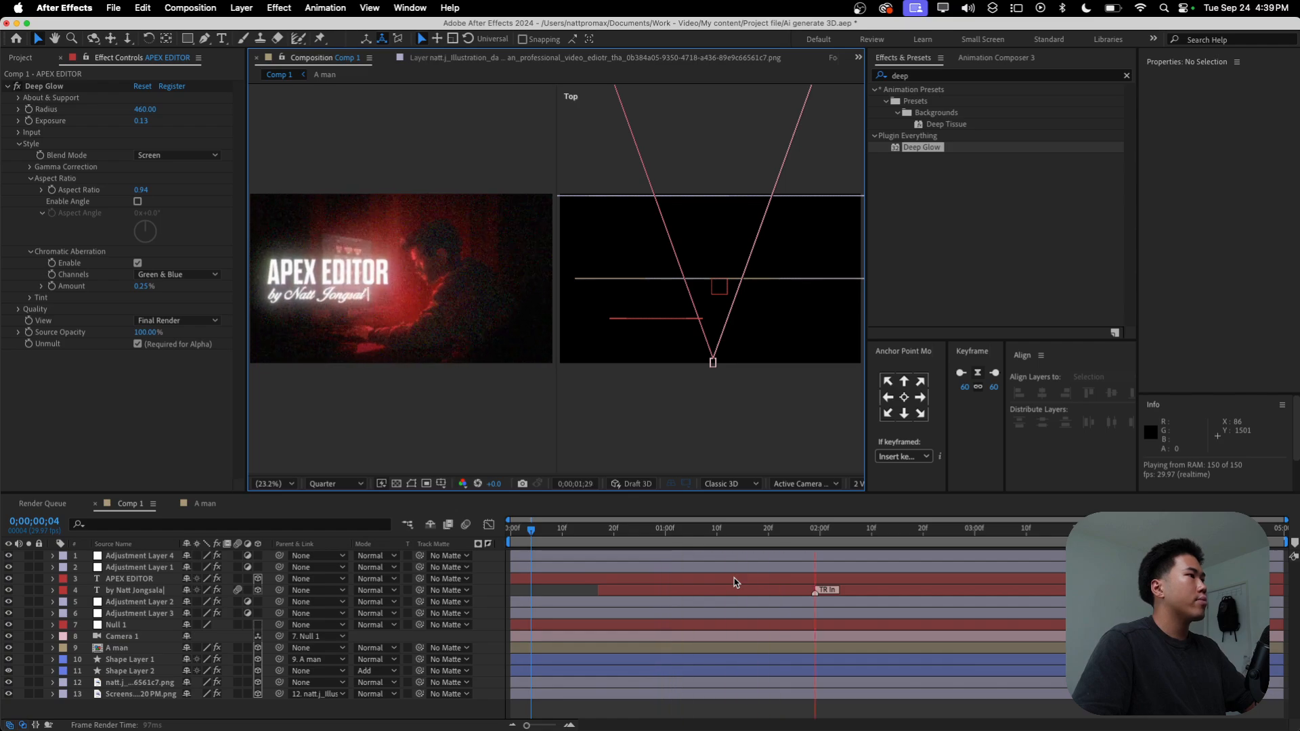
{"action": "key", "text": "space"}
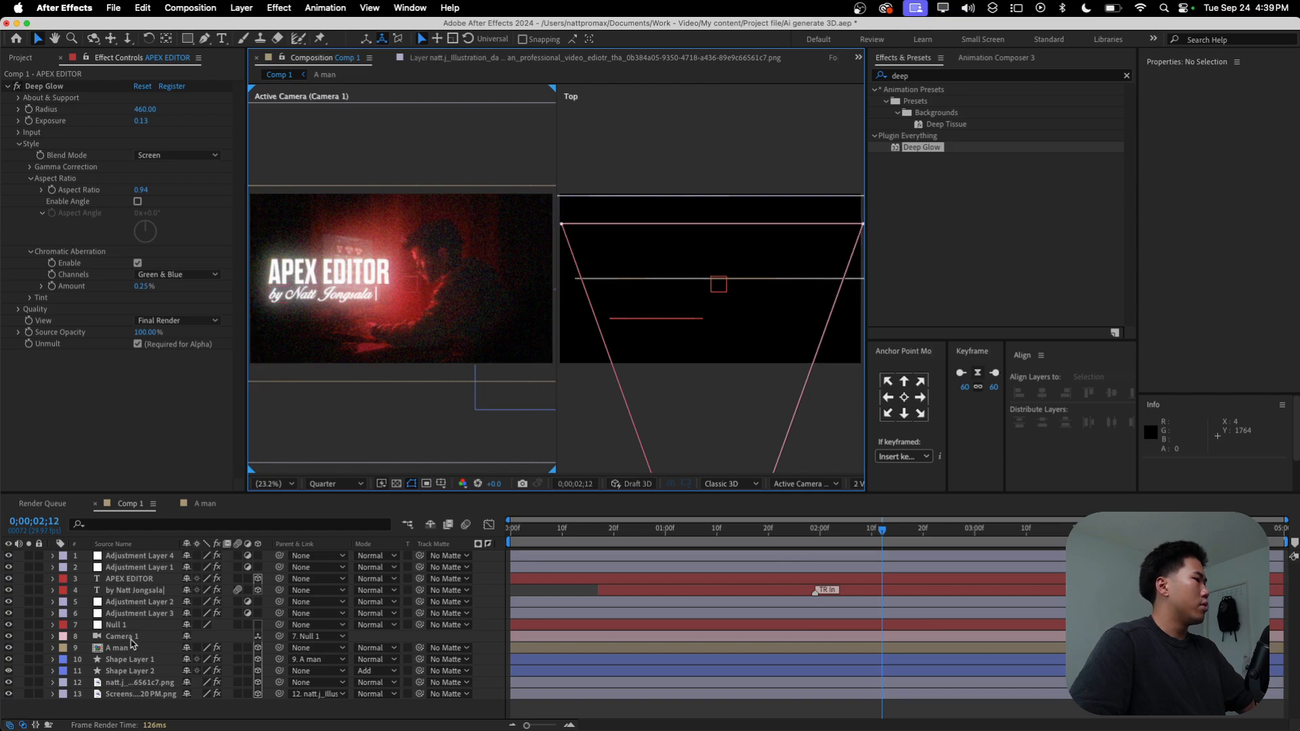
Step: Check the camera's properties and examine the scene up close at Full preview resolution
{"action": "left_click", "coordinate": [130, 639]}
{"action": "left_click_drag", "start_coordinate": [1139, 258], "coordinate": [1023, 269]}
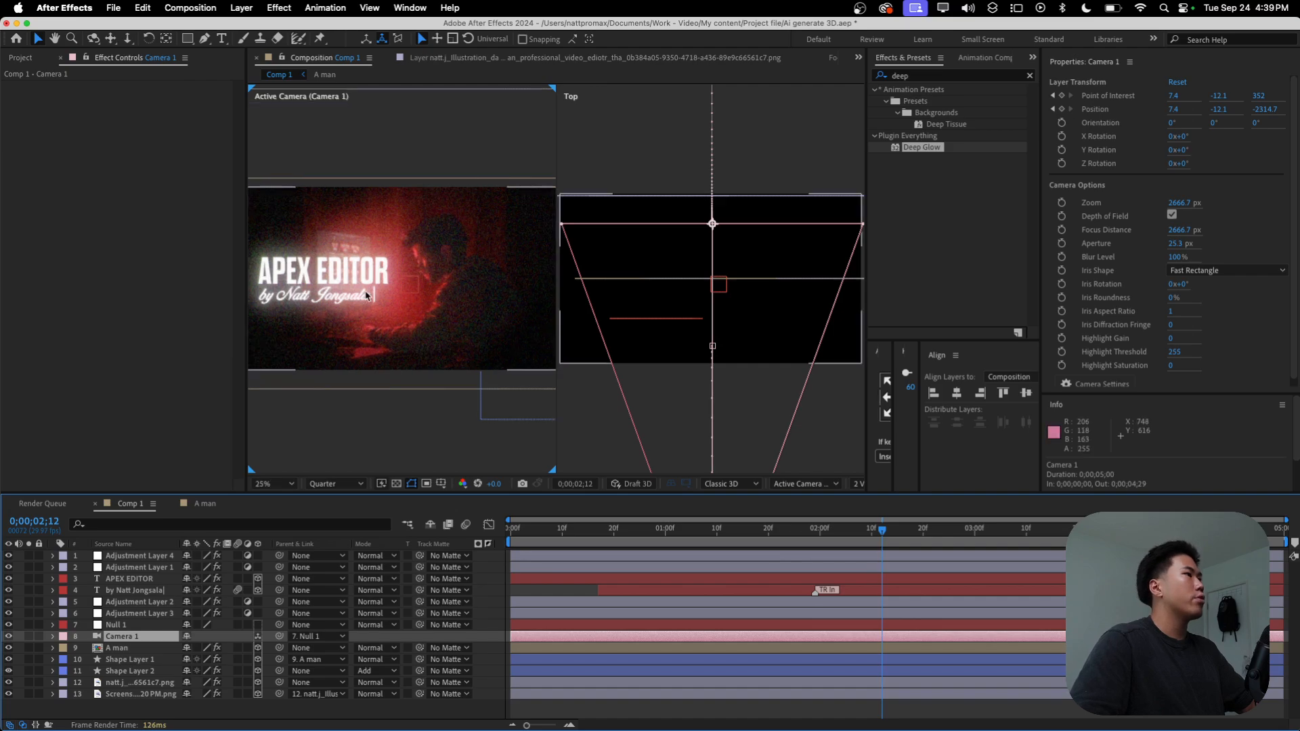
{"action": "scroll", "coordinate": [372, 296], "scroll_direction": "up", "scroll_amount": 3}
{"action": "left_click", "coordinate": [337, 485]}
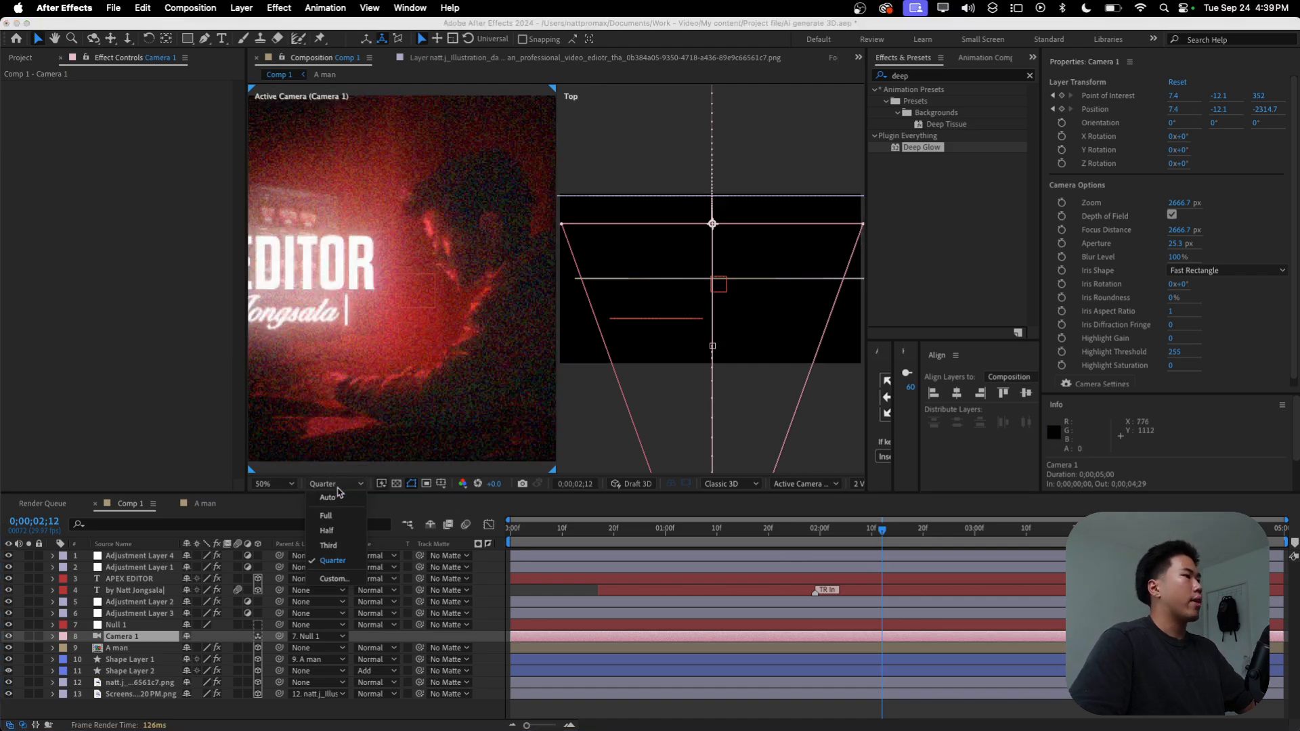
{"action": "left_click", "coordinate": [337, 516]}
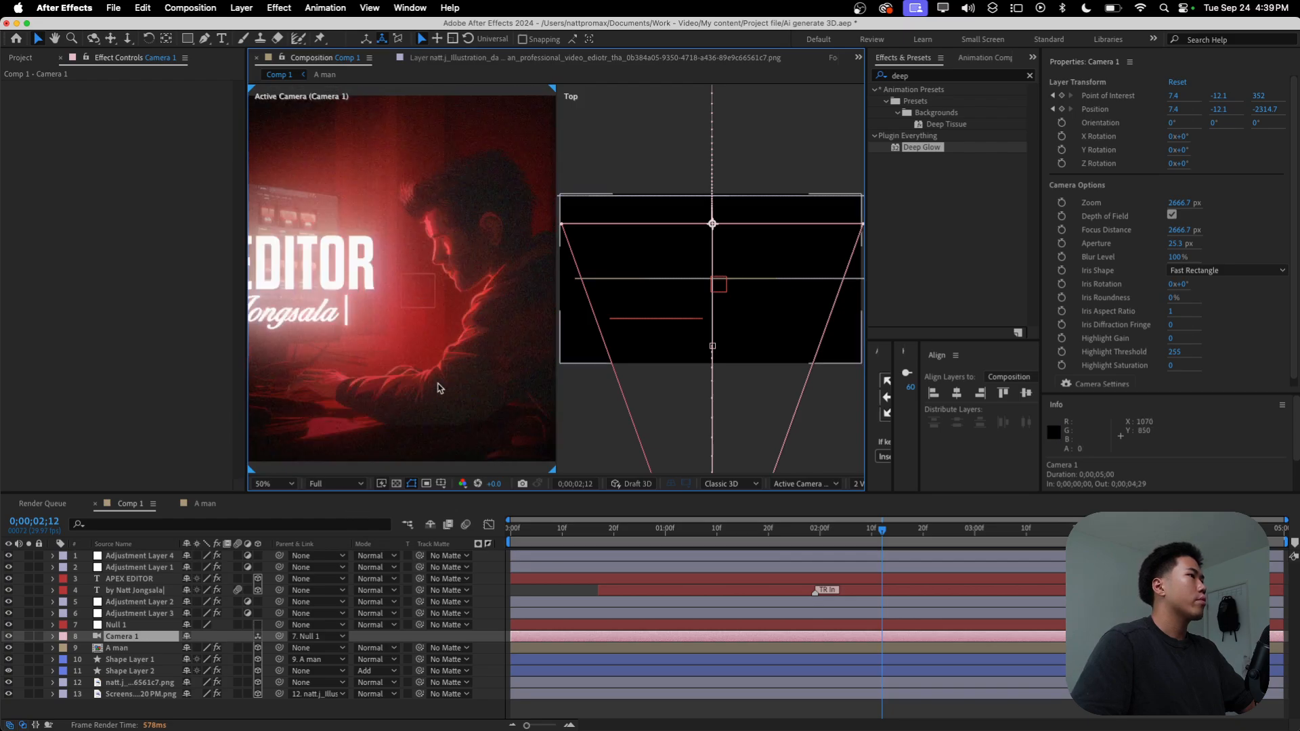
{"action": "key", "text": "comma"}
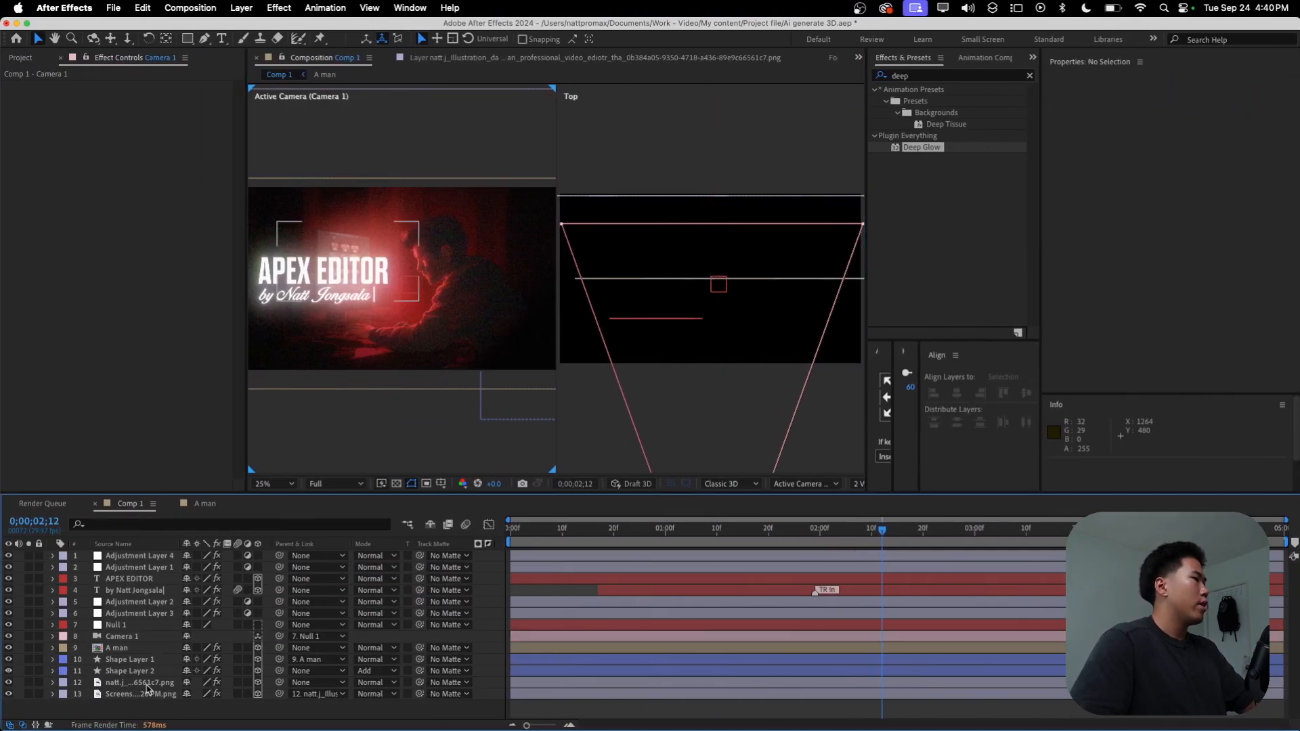
{"action": "scroll", "coordinate": [669, 405], "scroll_direction": "down", "scroll_amount": 2}
{"action": "left_click", "coordinate": [718, 466]}
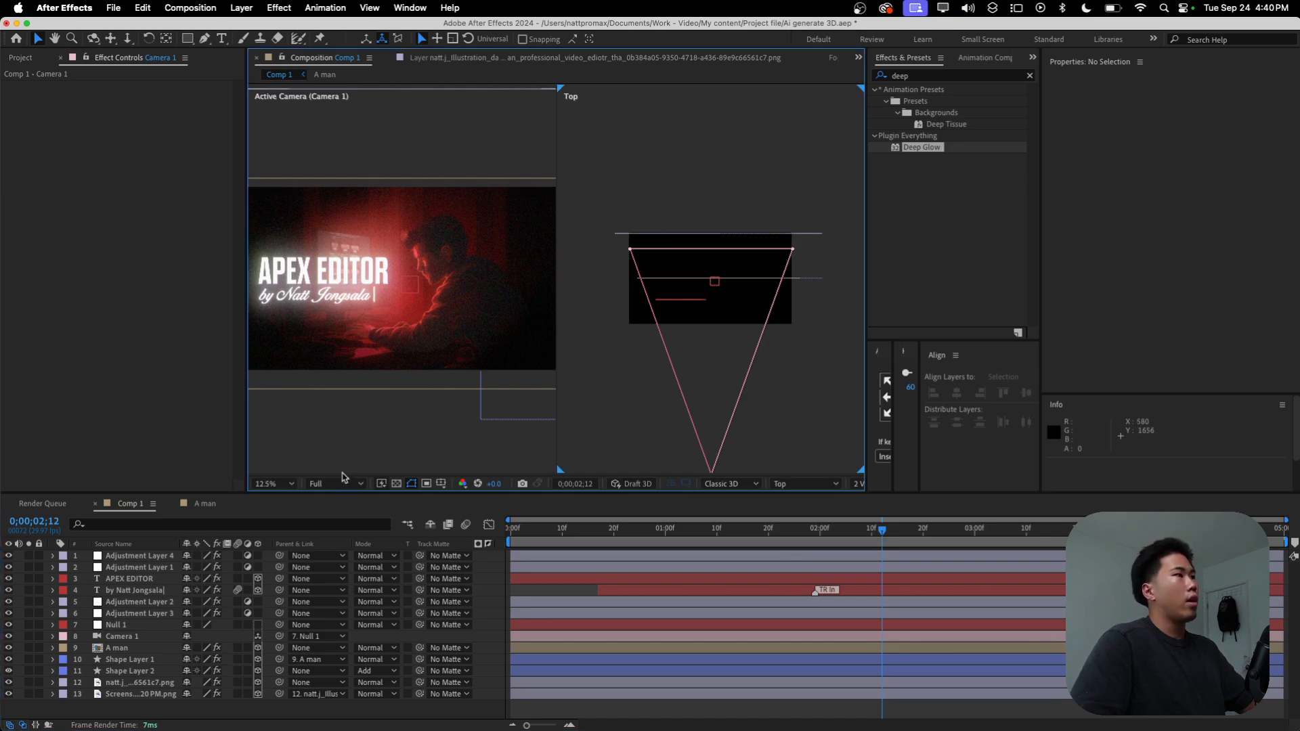
Step: Add a new adjustment layer and place it between Shape Layer 1 and Shape Layer 2
{"action": "right_click", "coordinate": [204, 716]}
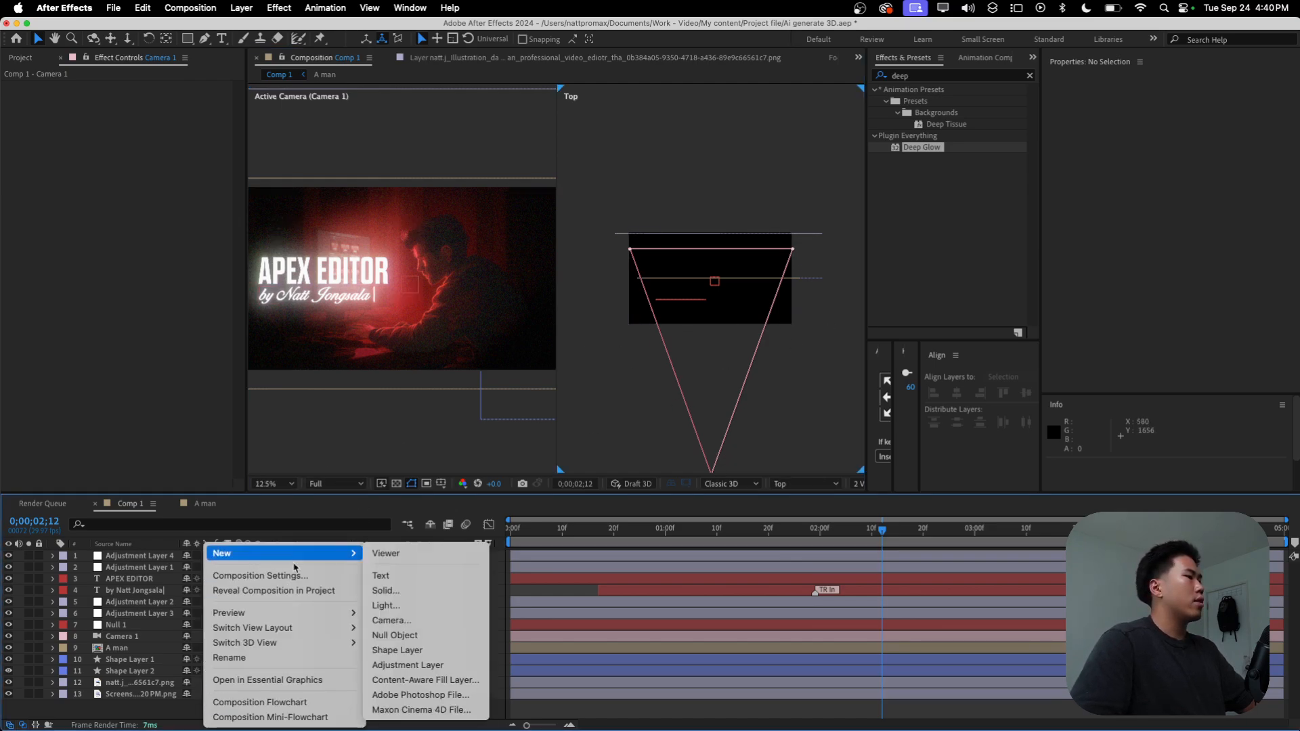
{"action": "left_click", "coordinate": [408, 665]}
{"action": "left_click_drag", "start_coordinate": [145, 568], "coordinate": [133, 671]}
{"action": "left_click", "coordinate": [125, 674]}
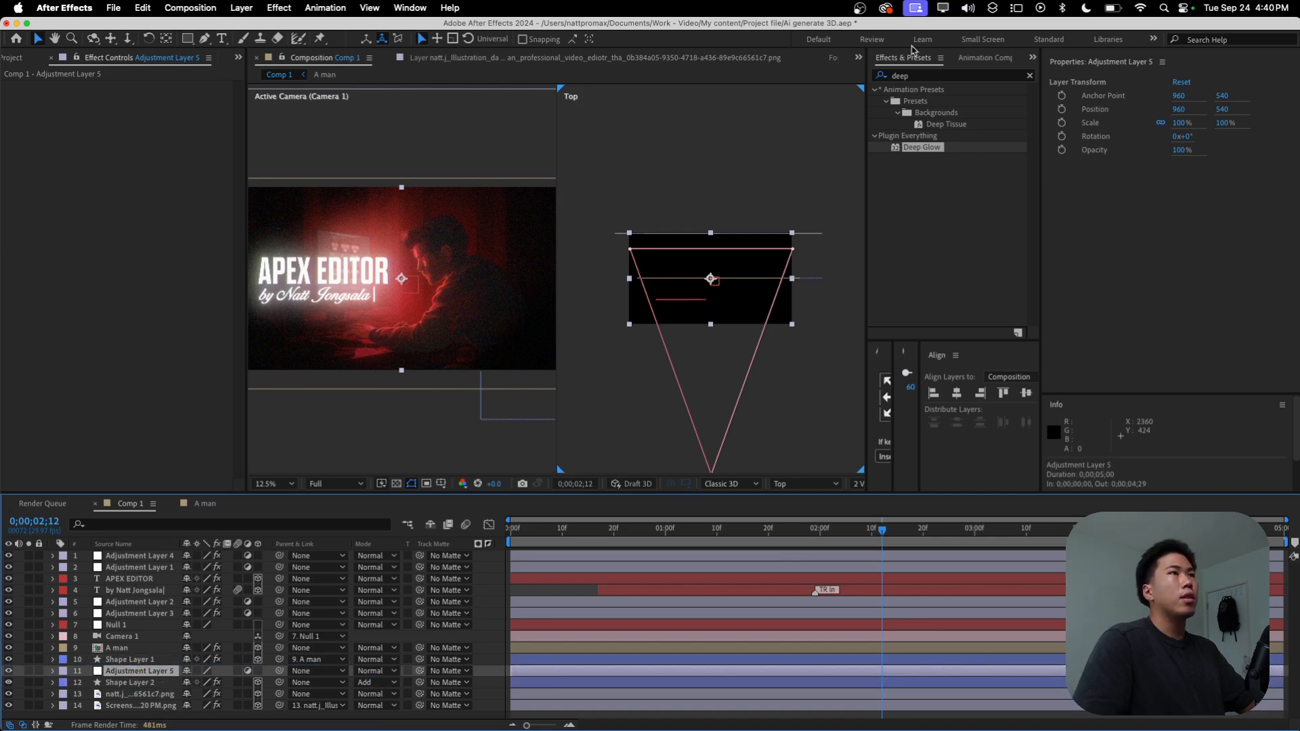
Step: Find the Camera Lens Blur effect and apply it to the new adjustment layer
{"action": "left_click", "coordinate": [921, 81]}
{"action": "key", "text": "BackSpace"}
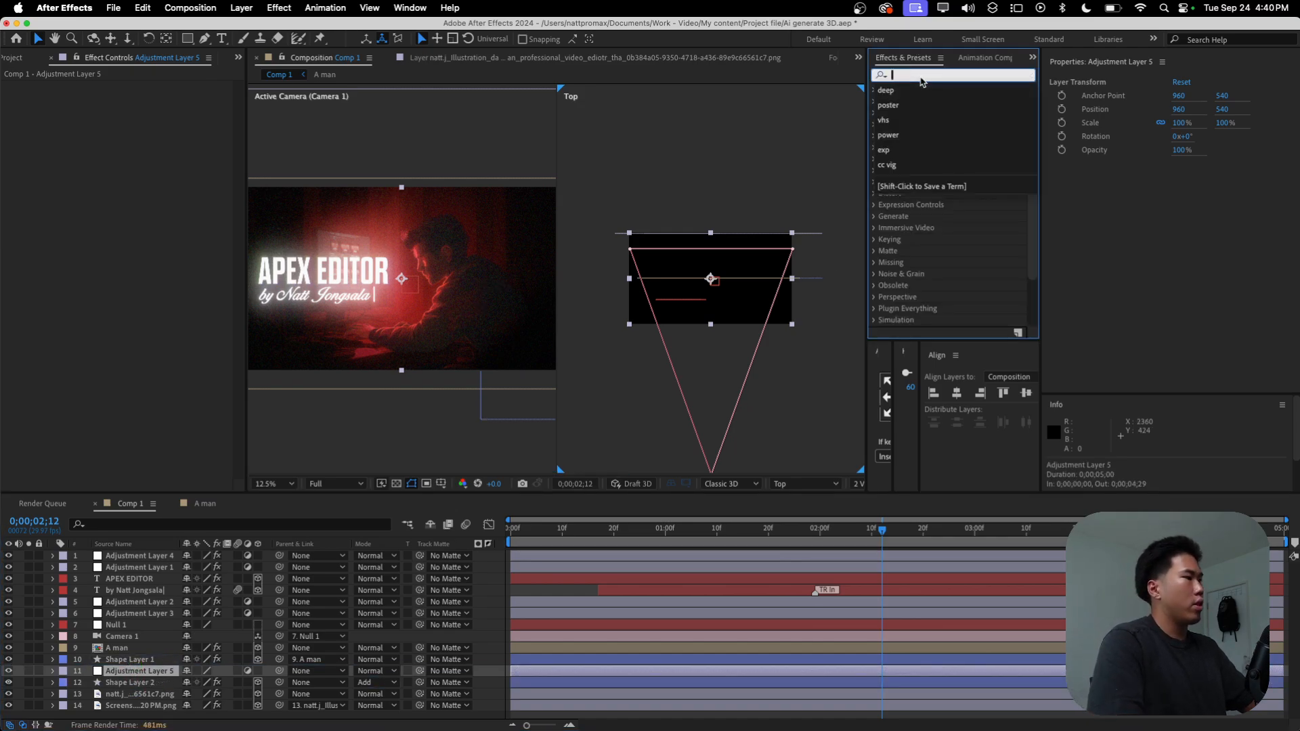
{"action": "type", "text": "came"}
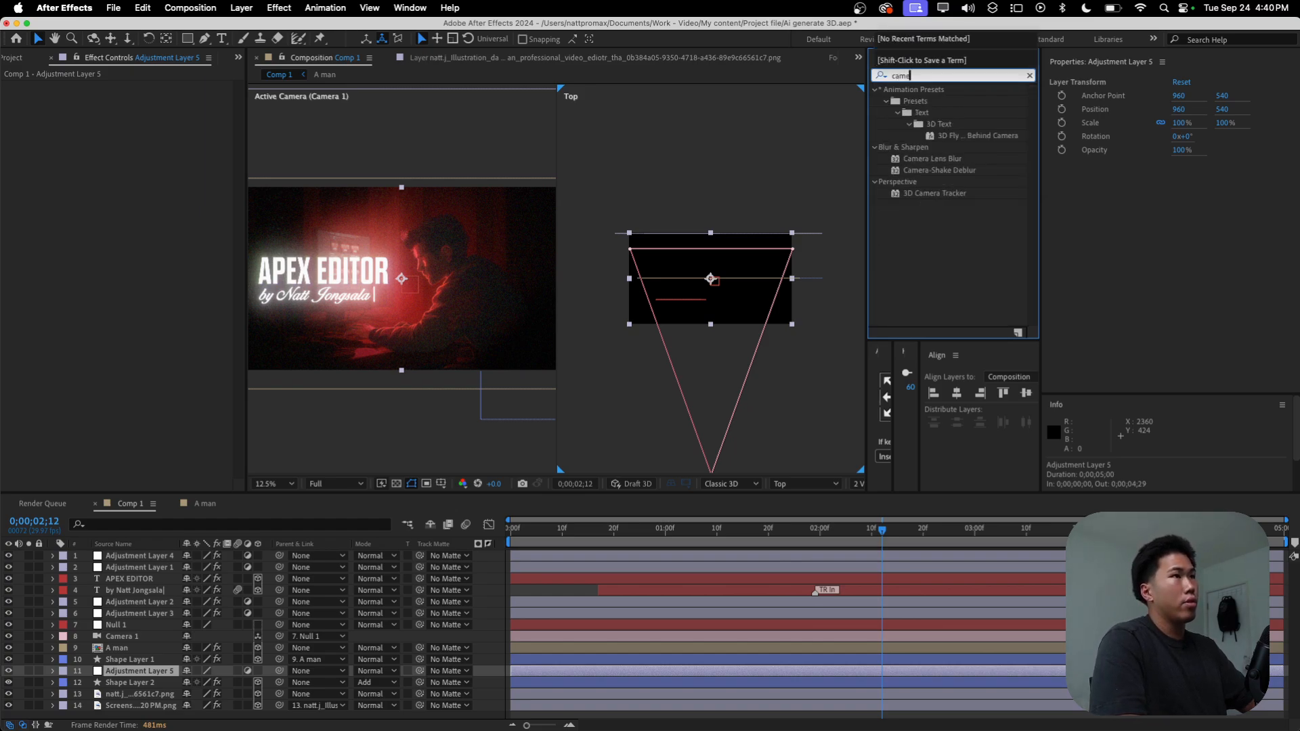
{"action": "double_click", "coordinate": [953, 162]}
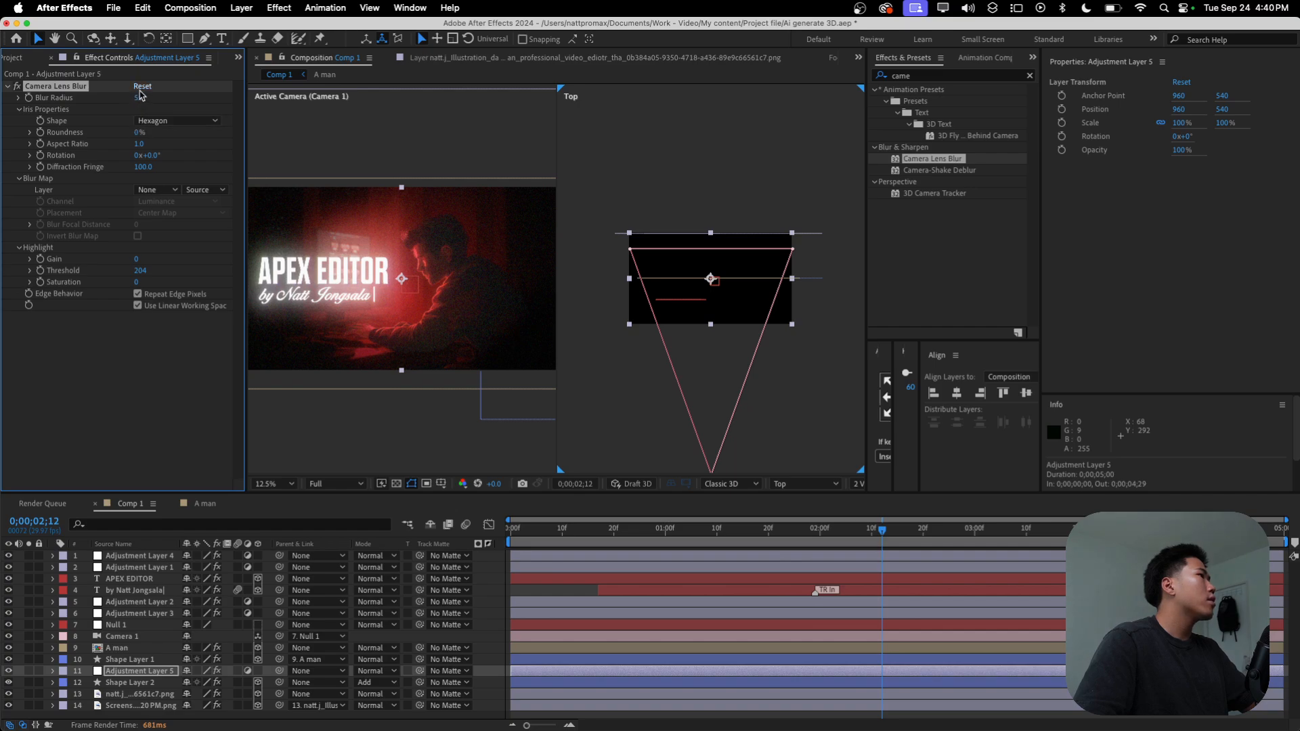
Step: Set the Camera Lens Blur's Blur Radius to 8.0 and collapse the effect's settings
{"action": "left_click_drag", "start_coordinate": [140, 97], "coordinate": [144, 101]}
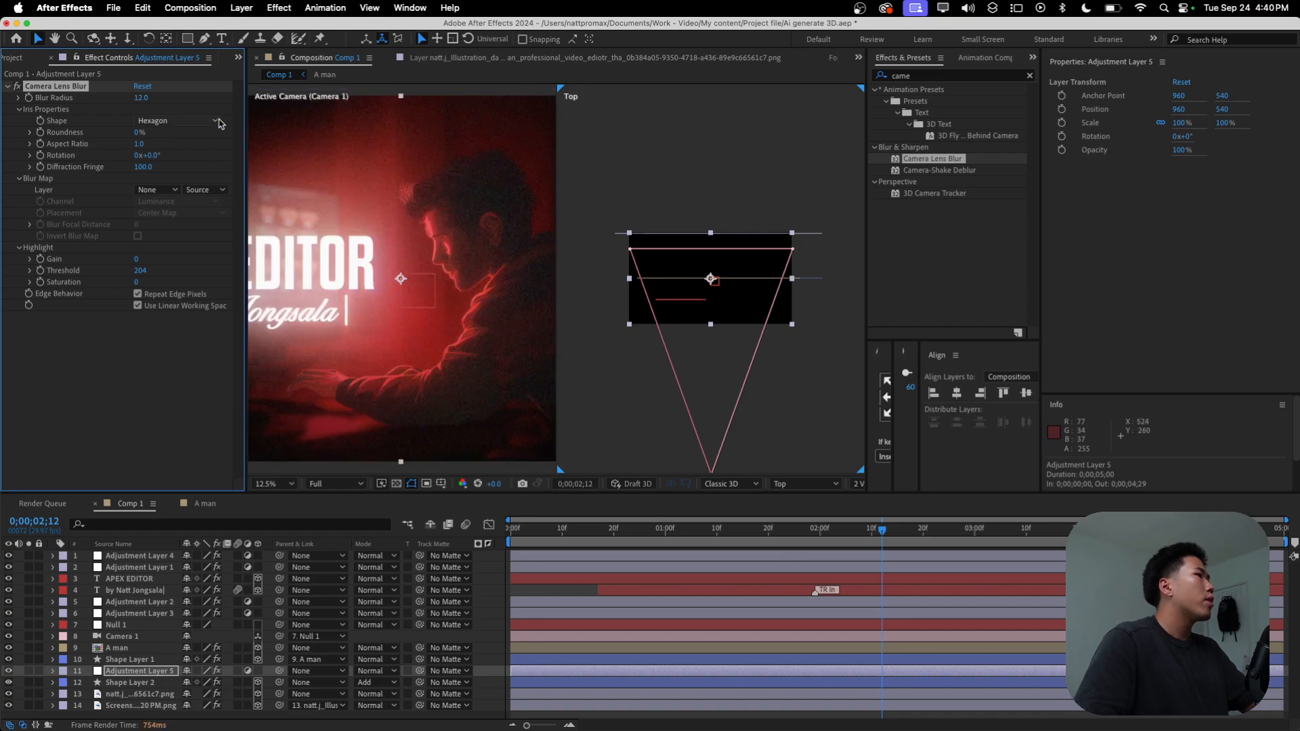
{"action": "left_click_drag", "start_coordinate": [140, 99], "coordinate": [133, 99]}
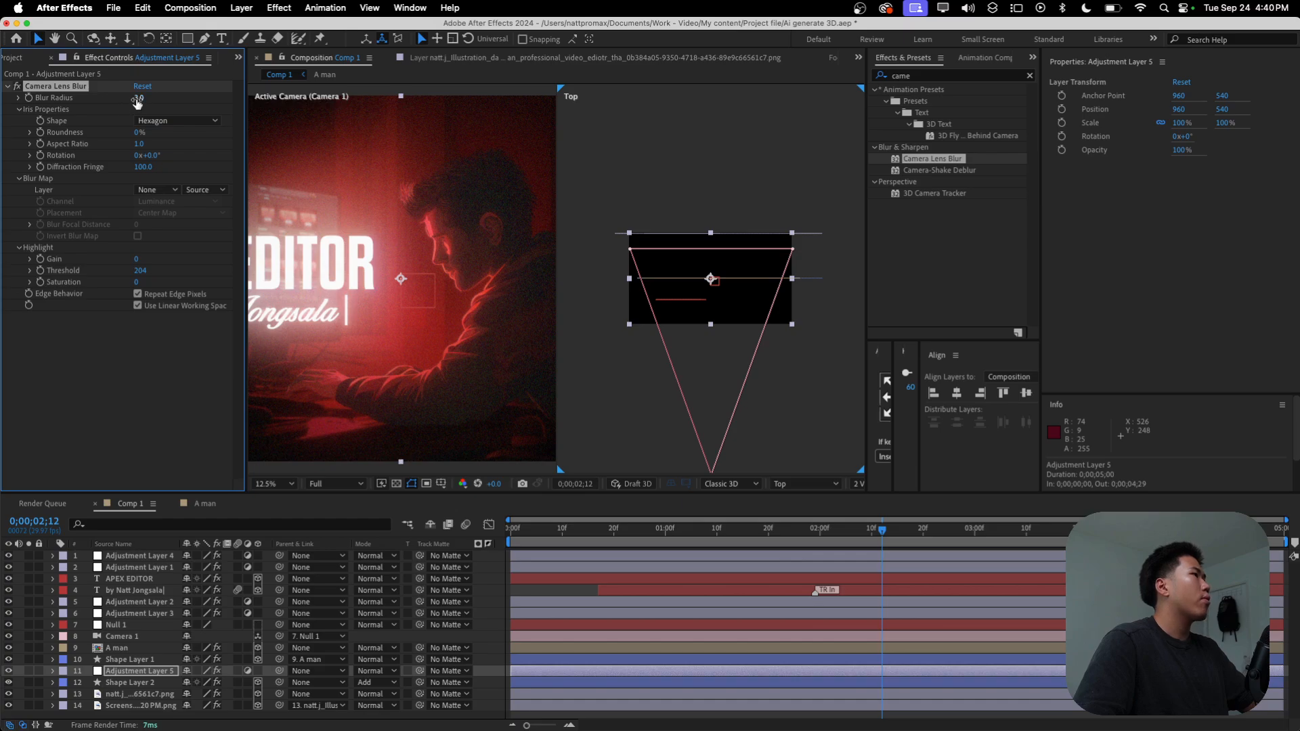
{"action": "left_click_drag", "start_coordinate": [139, 99], "coordinate": [145, 104]}
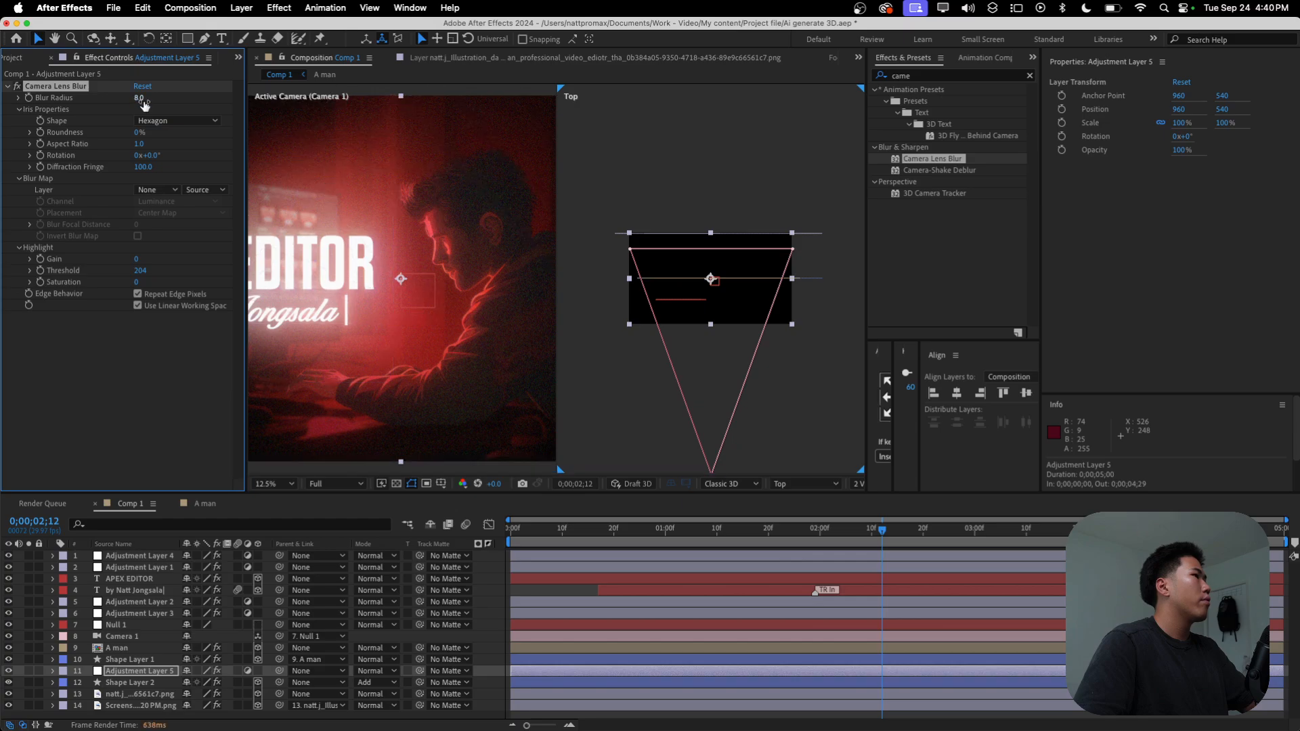
{"action": "left_click", "coordinate": [176, 446]}
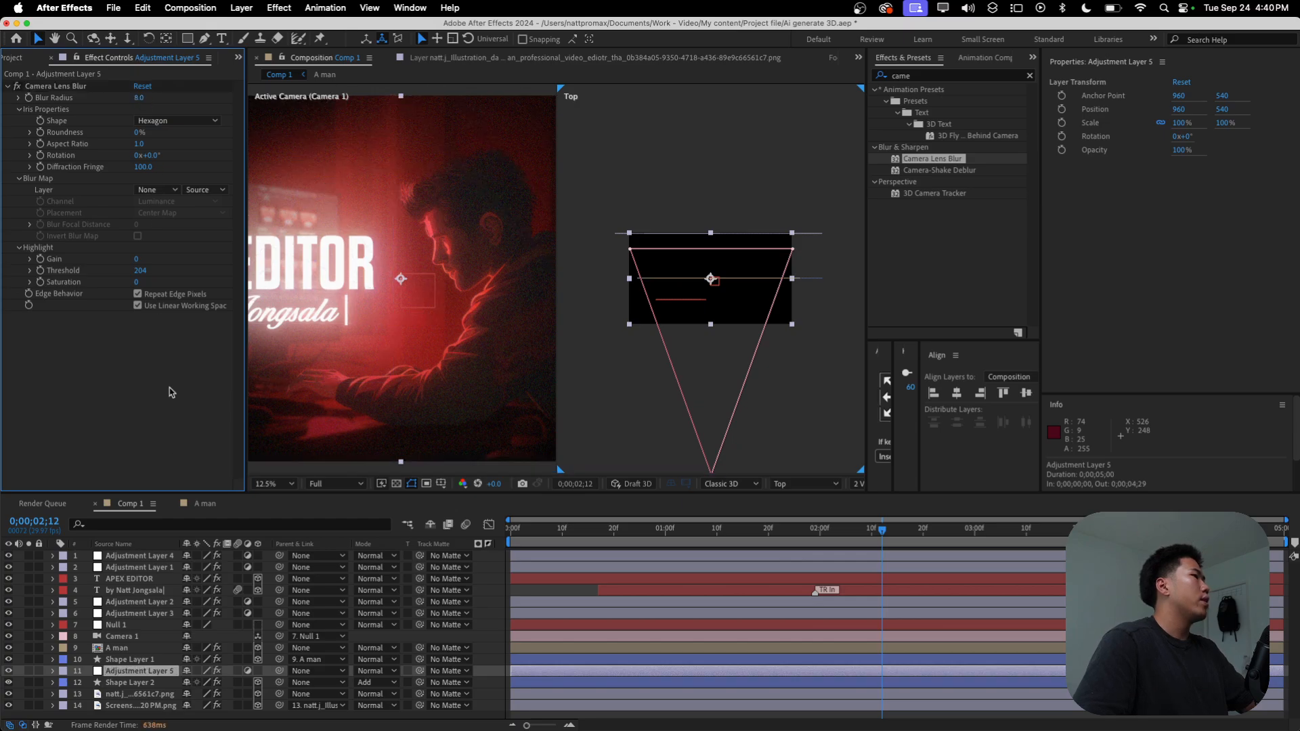
{"action": "left_click", "coordinate": [9, 86]}
Step: Fit the composition in the viewer and preview the blurred background from the first frame at Quarter resolution
{"action": "left_click", "coordinate": [275, 484]}
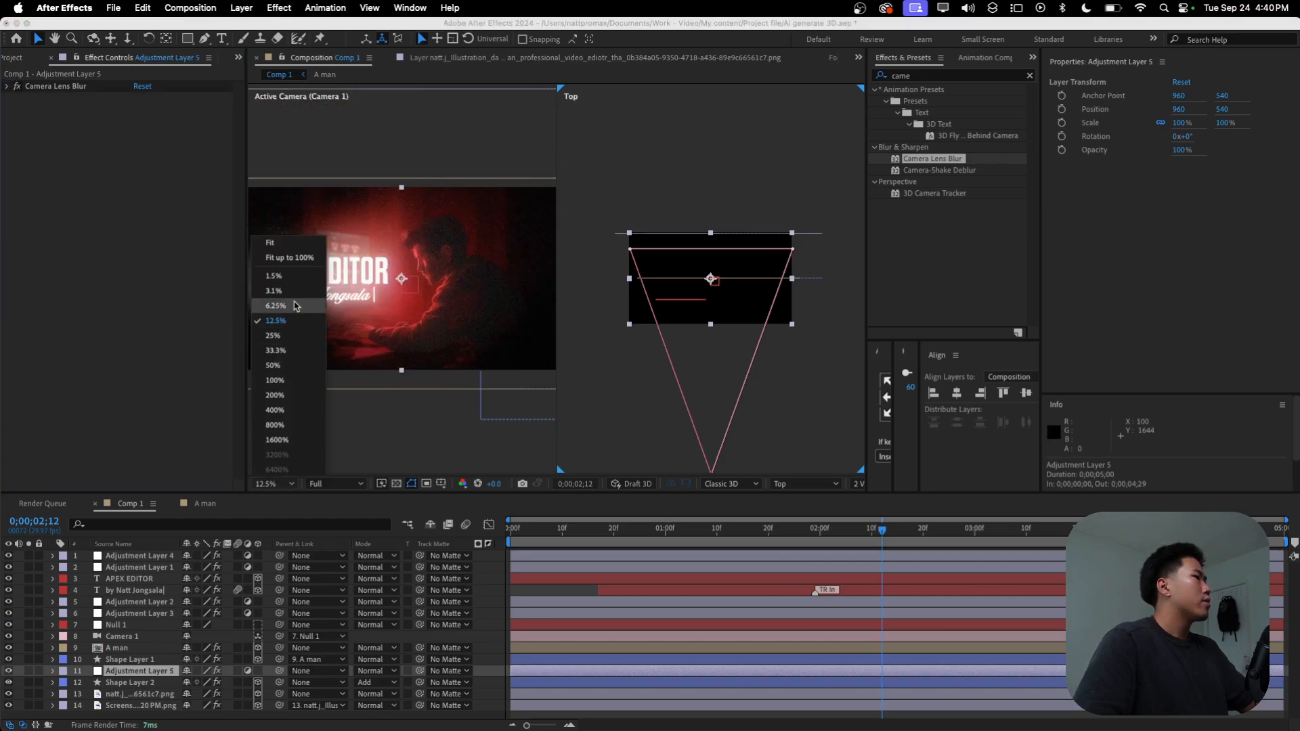
{"action": "left_click", "coordinate": [271, 242]}
{"action": "left_click", "coordinate": [330, 483]}
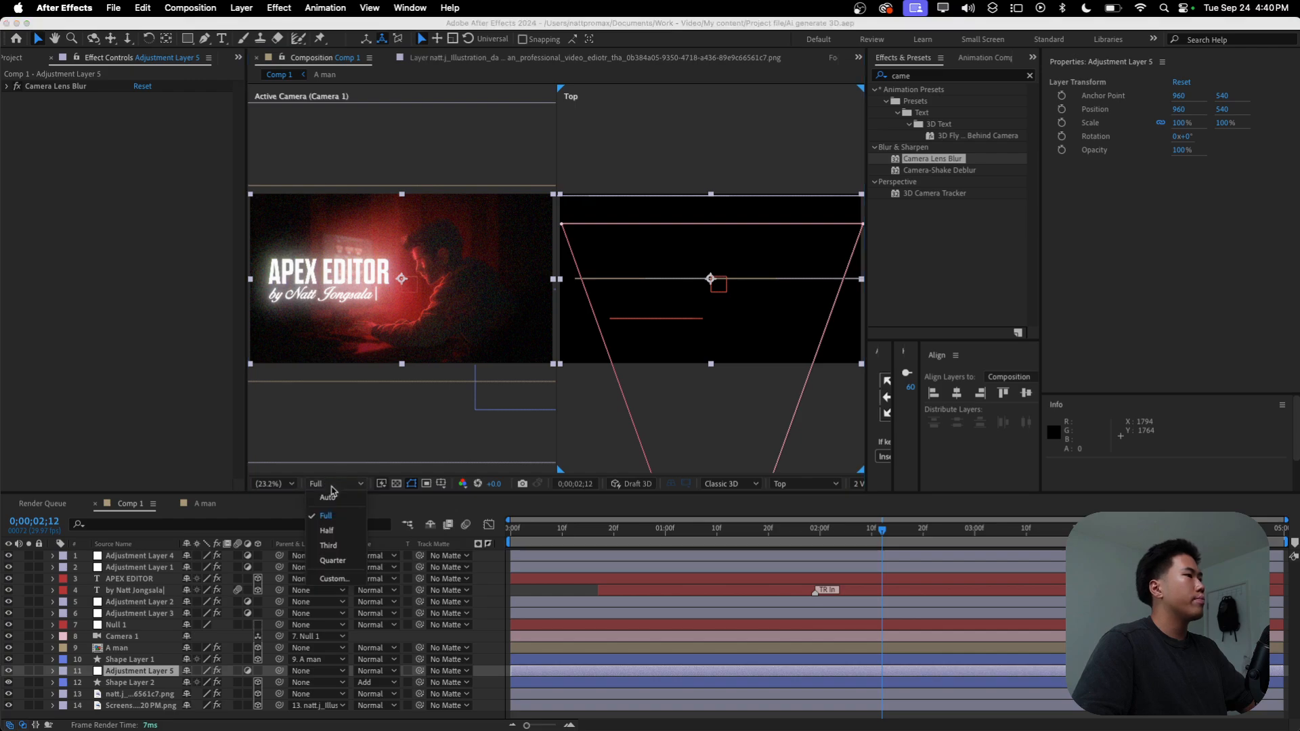
{"action": "left_click", "coordinate": [333, 560]}
{"action": "key", "text": "Home"}
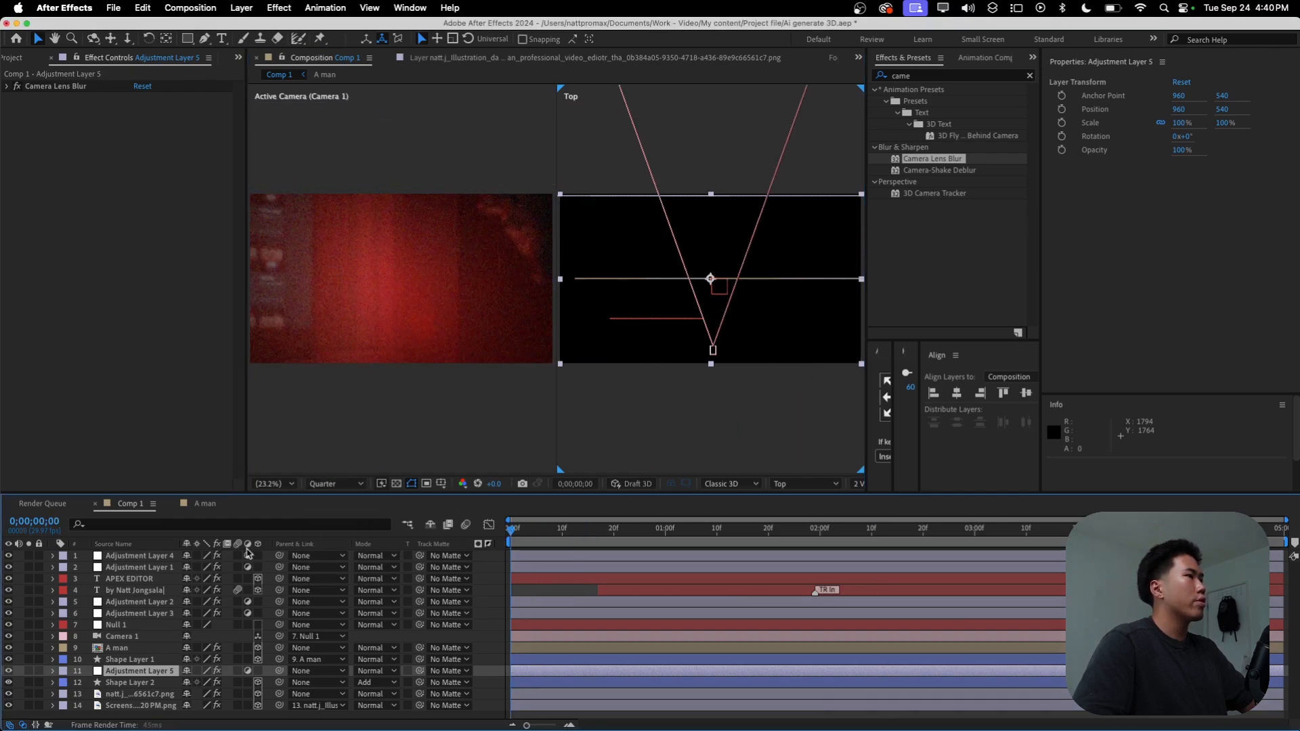
{"action": "key", "text": "space"}
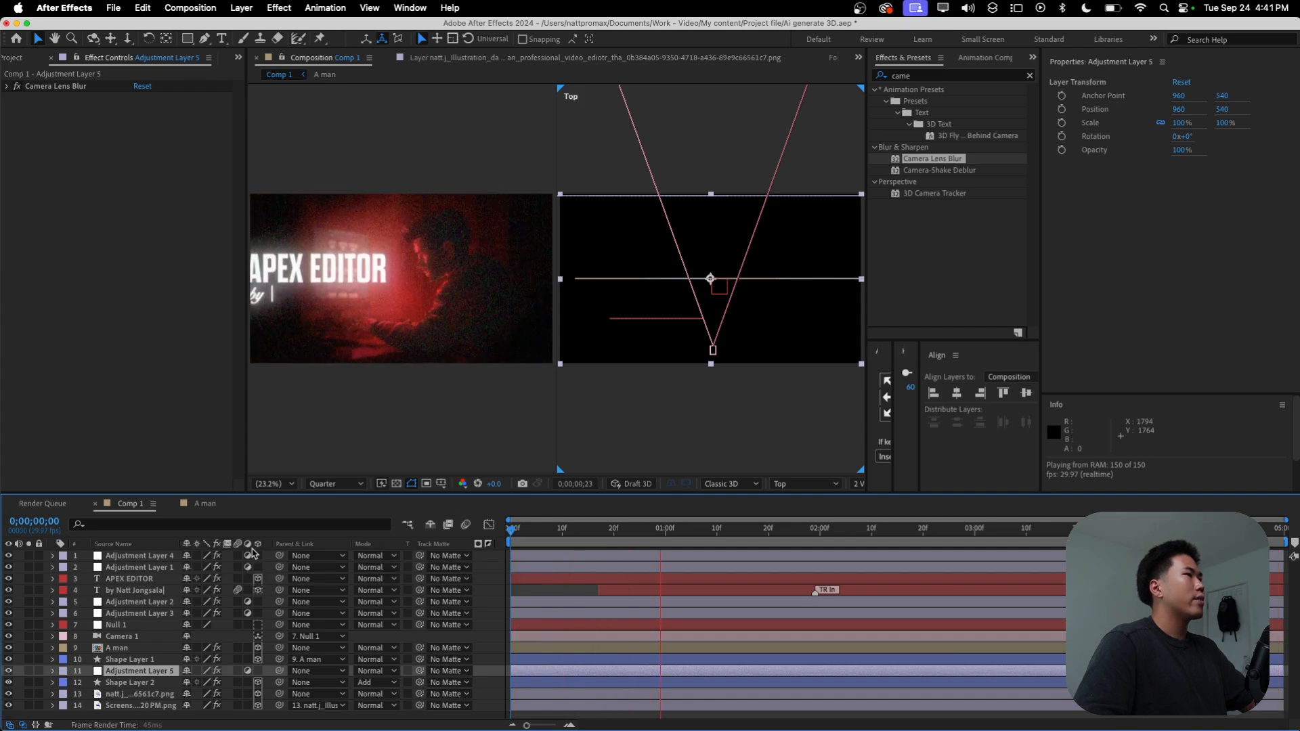
{"action": "key", "text": "space"}
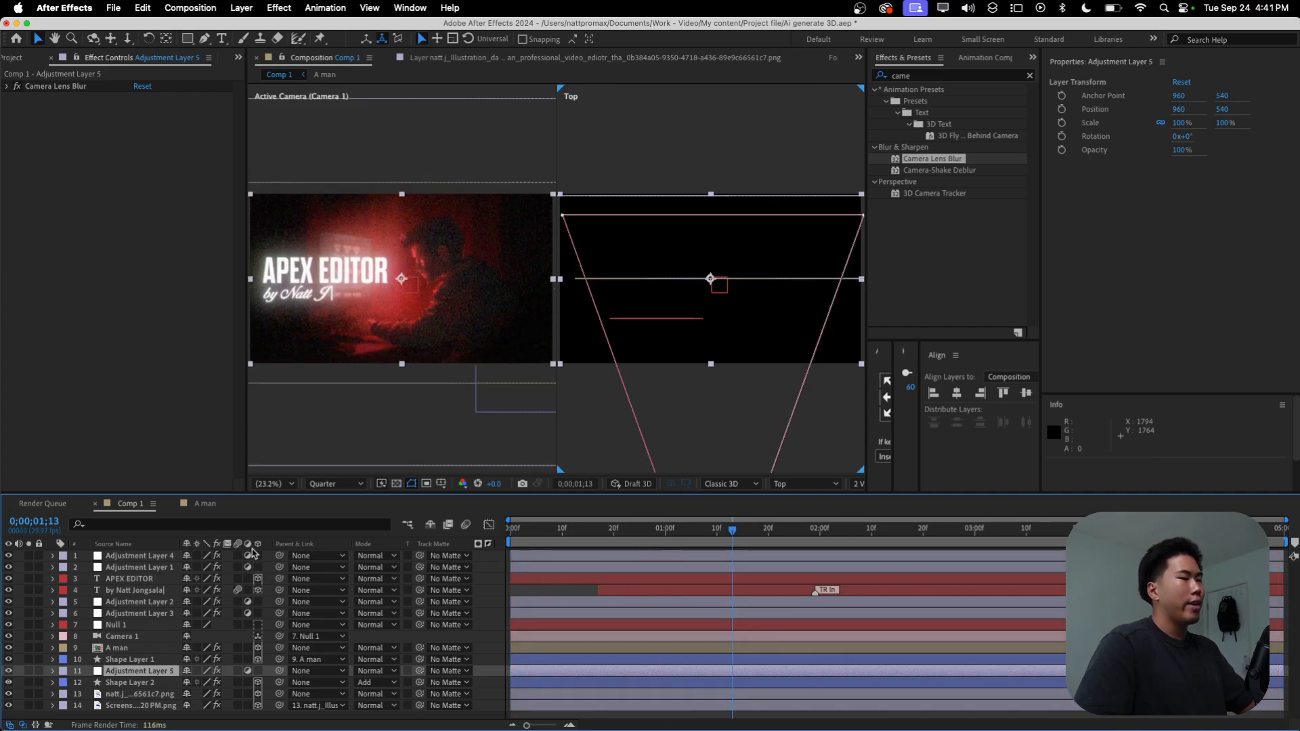